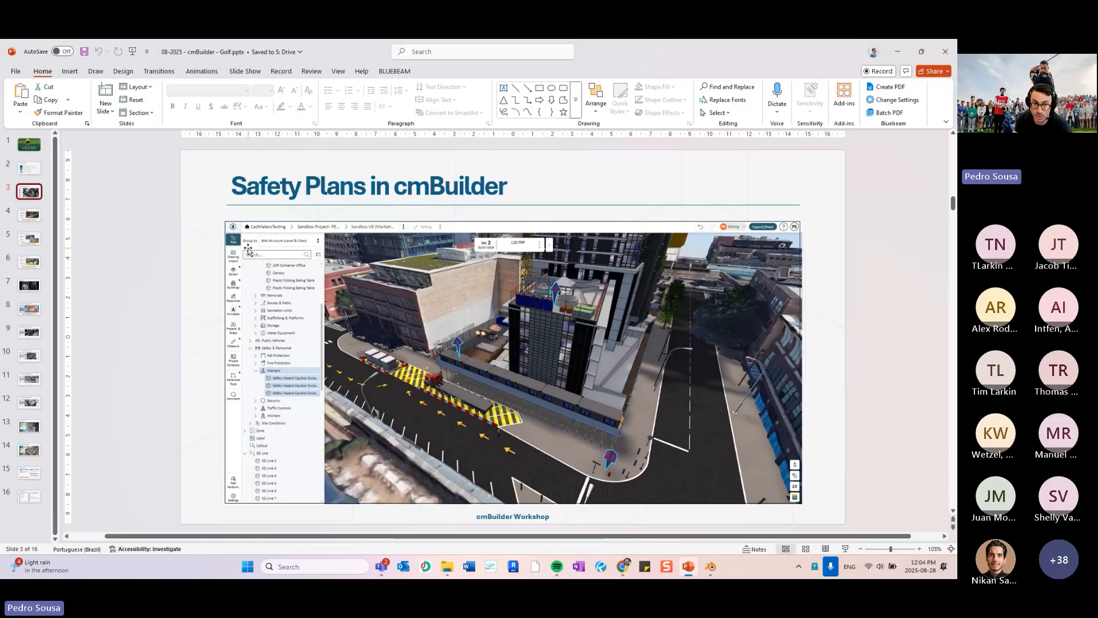
# Review the Safety Items Check List slides on site boundaries, traffic management, emergency preparedness and welfare facilities
pyautogui.click(29, 215)
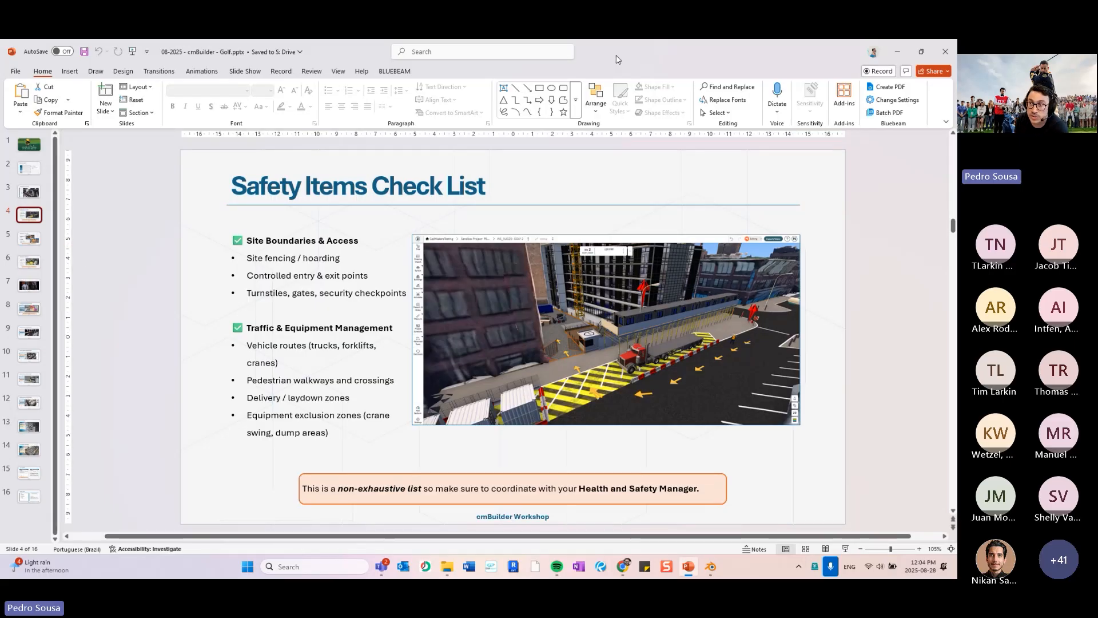
pyautogui.click(897, 51)
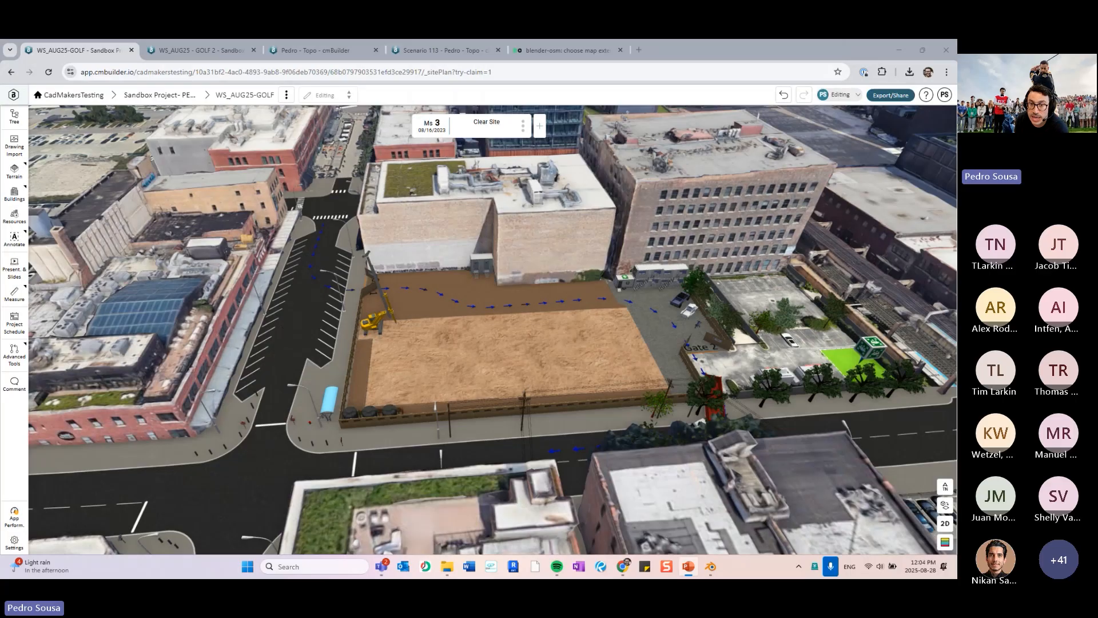
pyautogui.hotkey('alt', 'Tab')
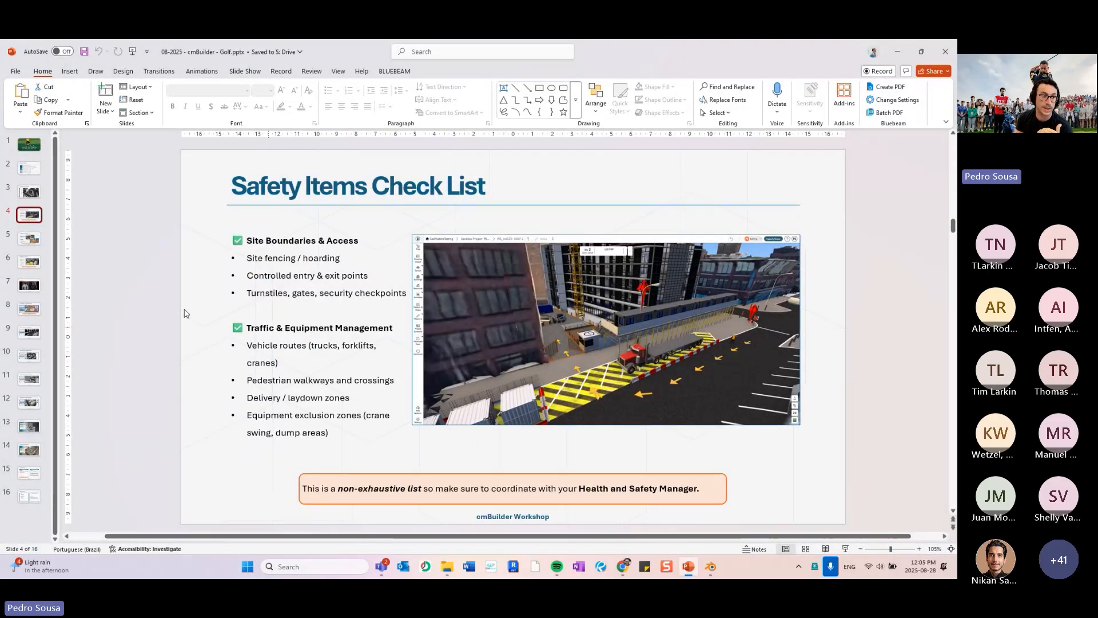
pyautogui.click(35, 244)
pyautogui.click(35, 262)
pyautogui.click(35, 201)
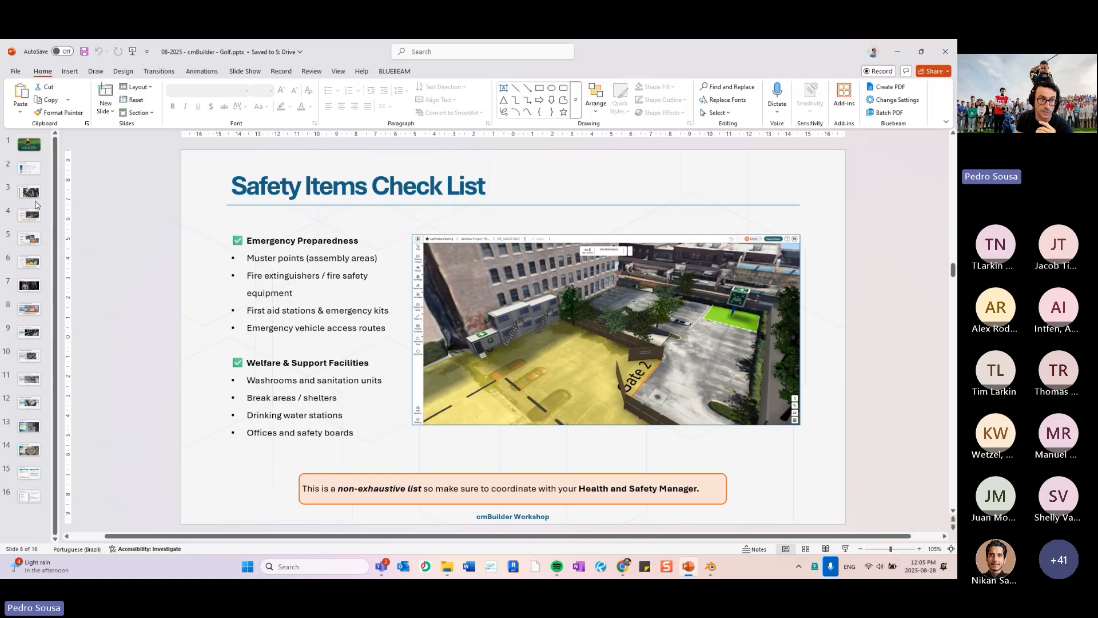
pyautogui.click(33, 196)
pyautogui.click(33, 214)
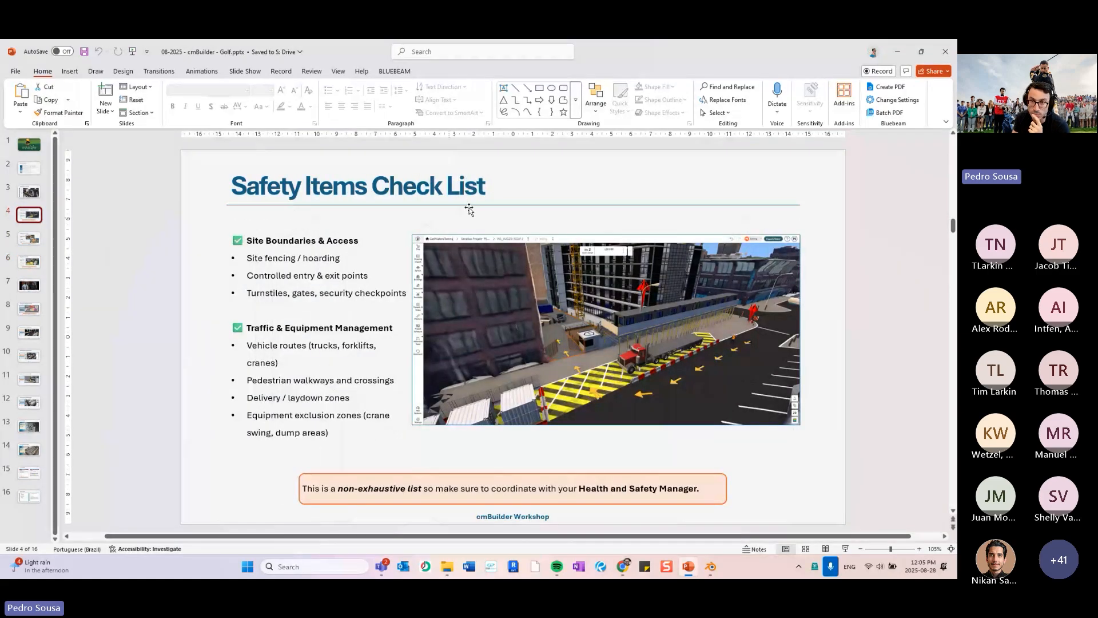
# Switch to cmBuilder and step the WS_AUG25-GOLF scenario back to the Initial Conditions milestone to inspect the site
pyautogui.hotkey('alt', 'Tab')
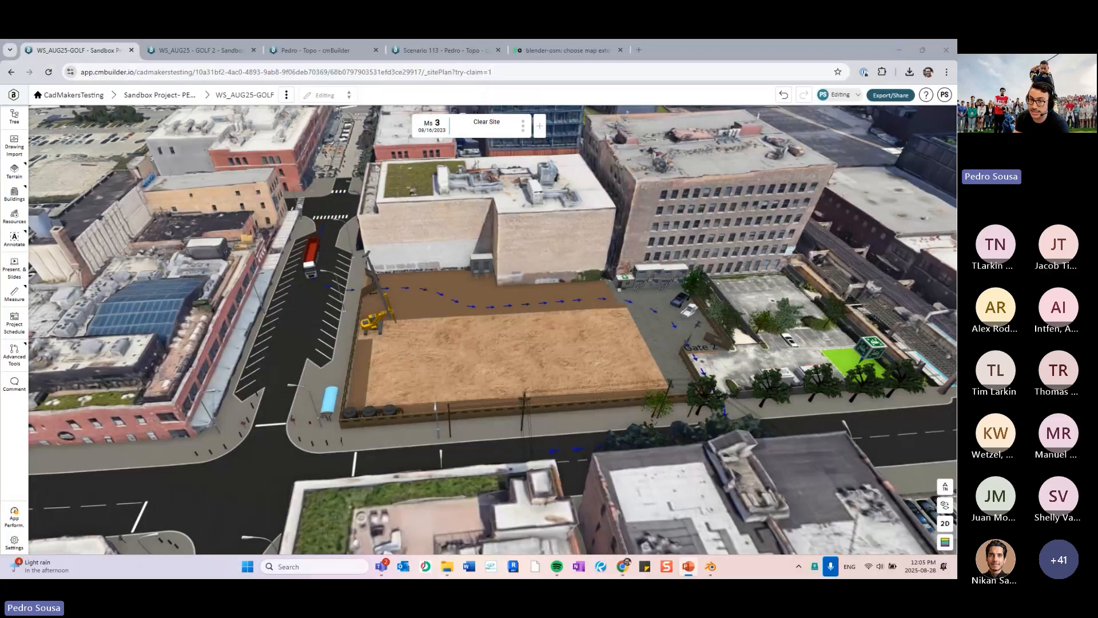
pyautogui.moveTo(473, 259); pyautogui.dragTo(563, 286, button='middle')
pyautogui.press('Left')
pyautogui.press('Left')
pyautogui.scroll(3, 537, 305)
pyautogui.moveTo(444, 321); pyautogui.dragTo(527, 308, button='middle')
pyautogui.scroll(-2, 513, 305)
pyautogui.scroll(-3, 512, 306)
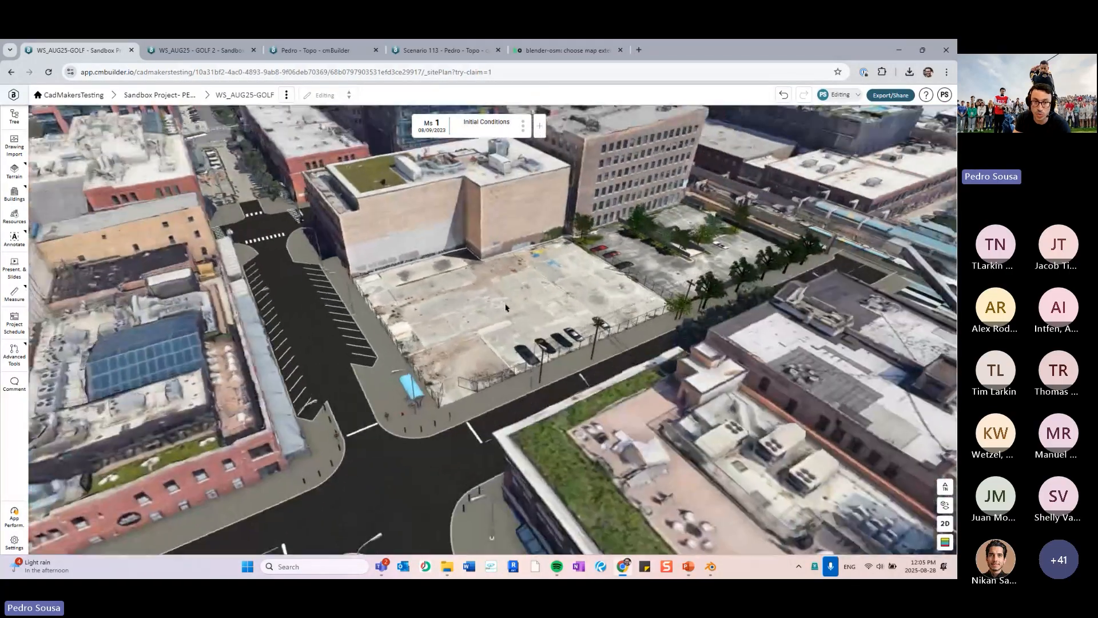
pyautogui.moveTo(506, 309); pyautogui.dragTo(475, 308, button='middle')
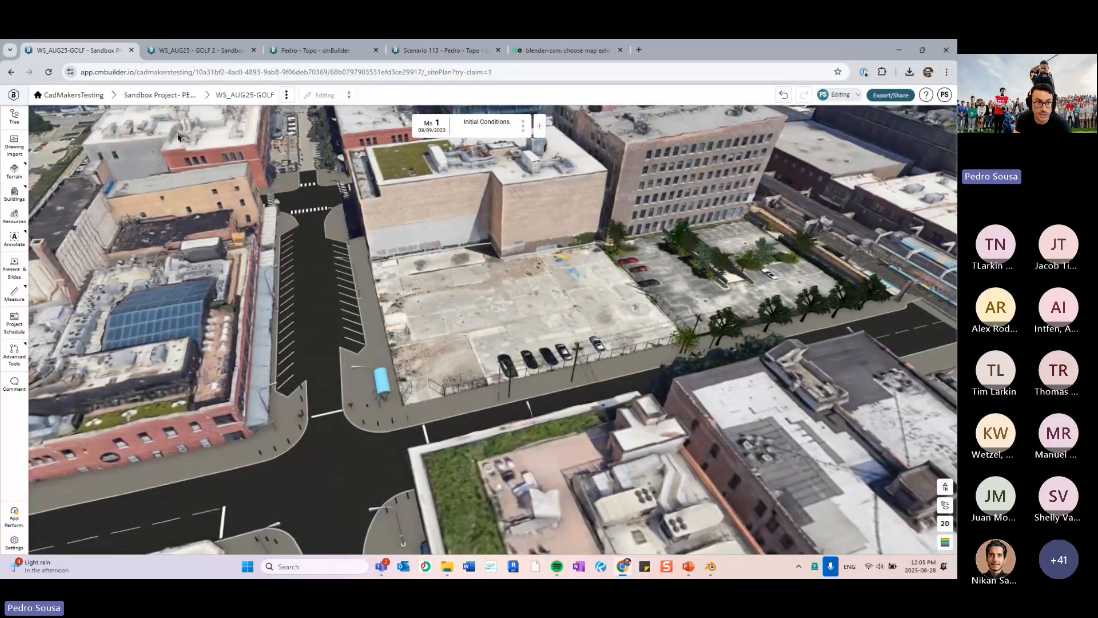
# Open the sandbox project's overview page in a separate browser tab
pyautogui.middleClick(166, 96)
pyautogui.click(205, 49)
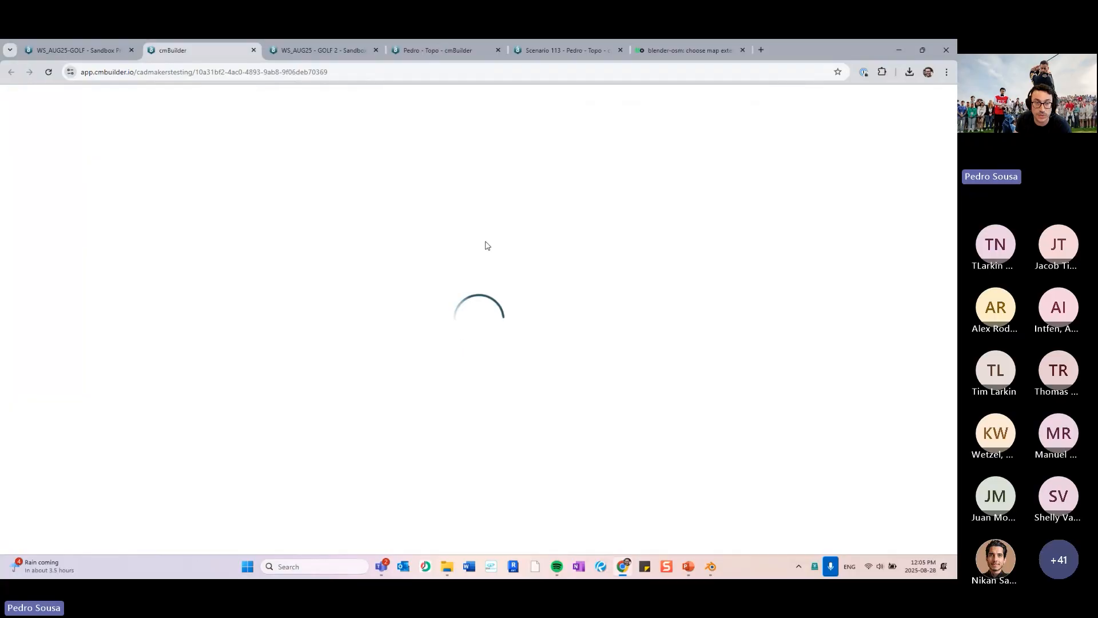
pyautogui.click(112, 51)
pyautogui.click(189, 51)
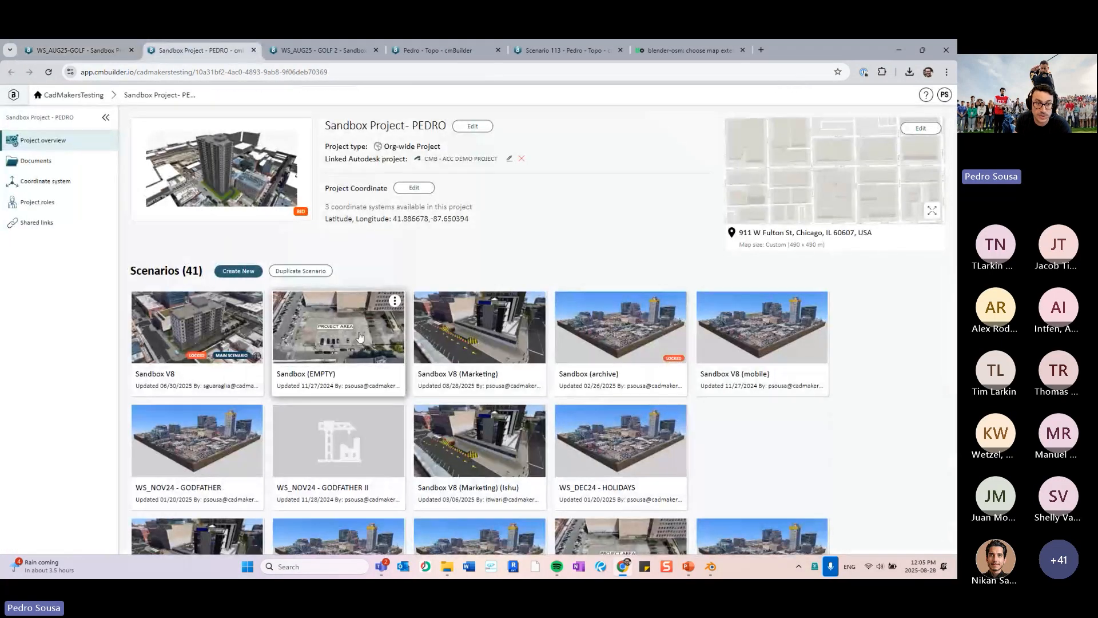
# Duplicate the Sandbox (EMPTY) scenario with all its content as a new scenario named WS_AUG25-GOLF3
pyautogui.click(395, 301)
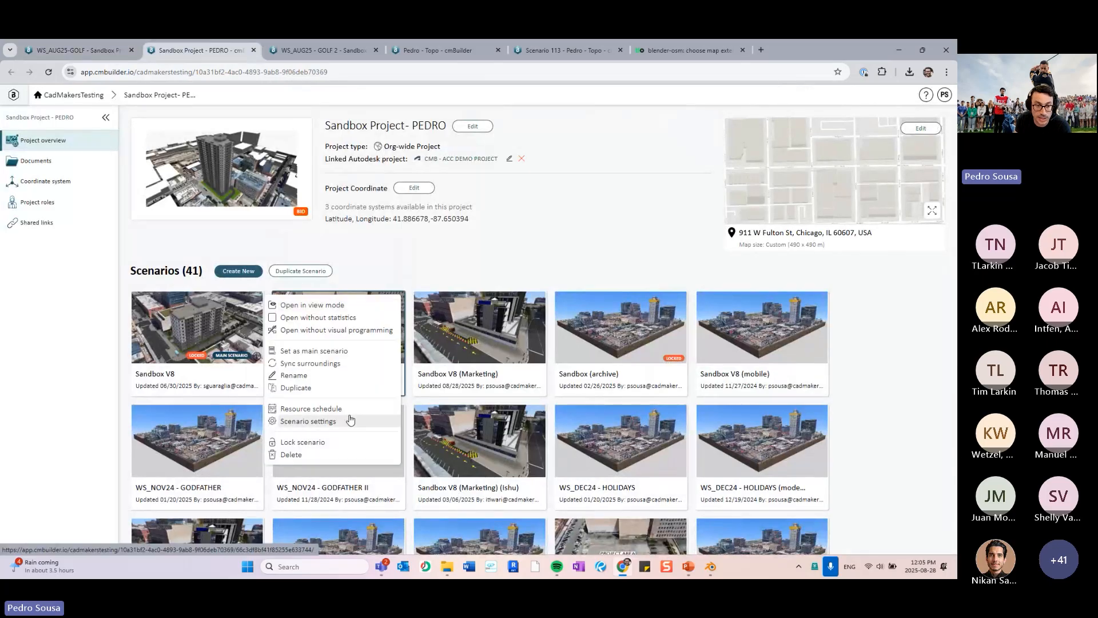
pyautogui.click(346, 387)
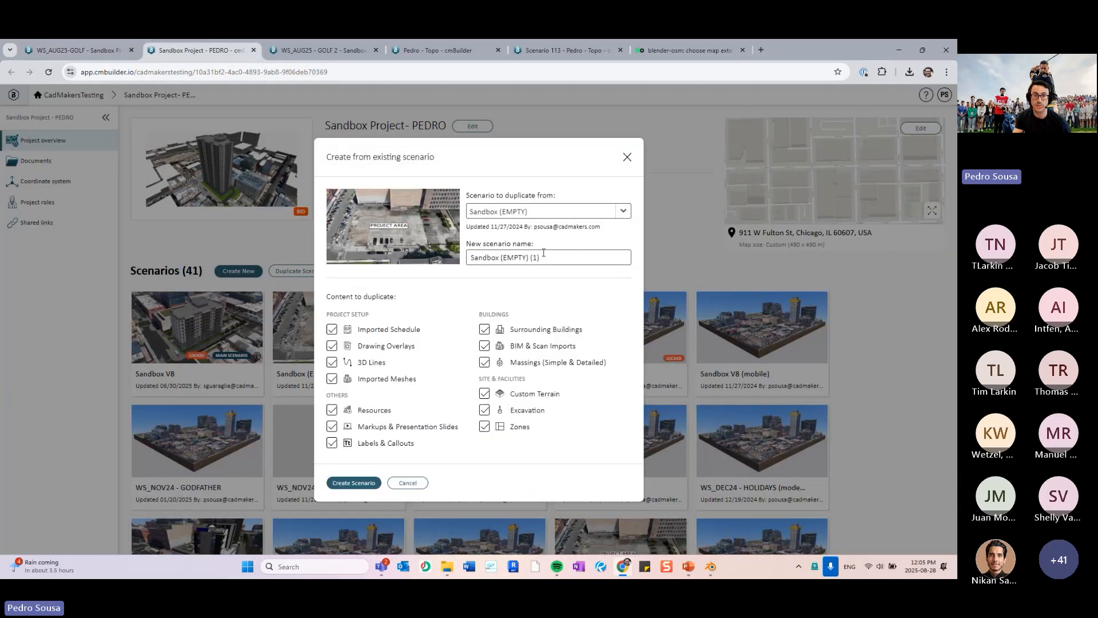
pyautogui.moveTo(544, 255); pyautogui.dragTo(471, 256)
pyautogui.write('W')
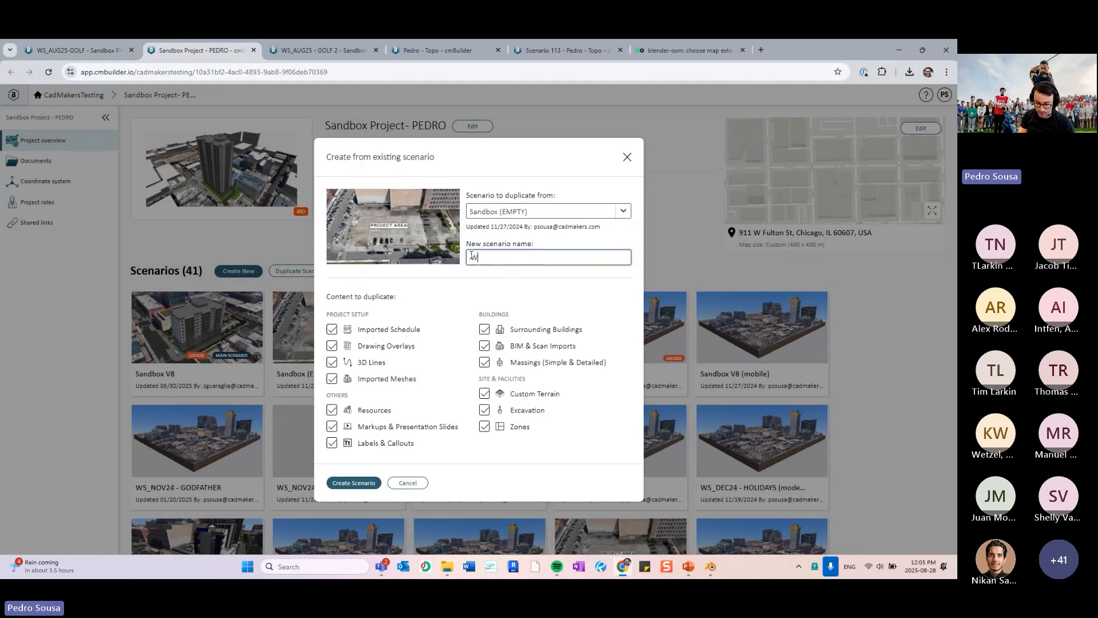
pyautogui.write('S_AUG25-GOLG3')
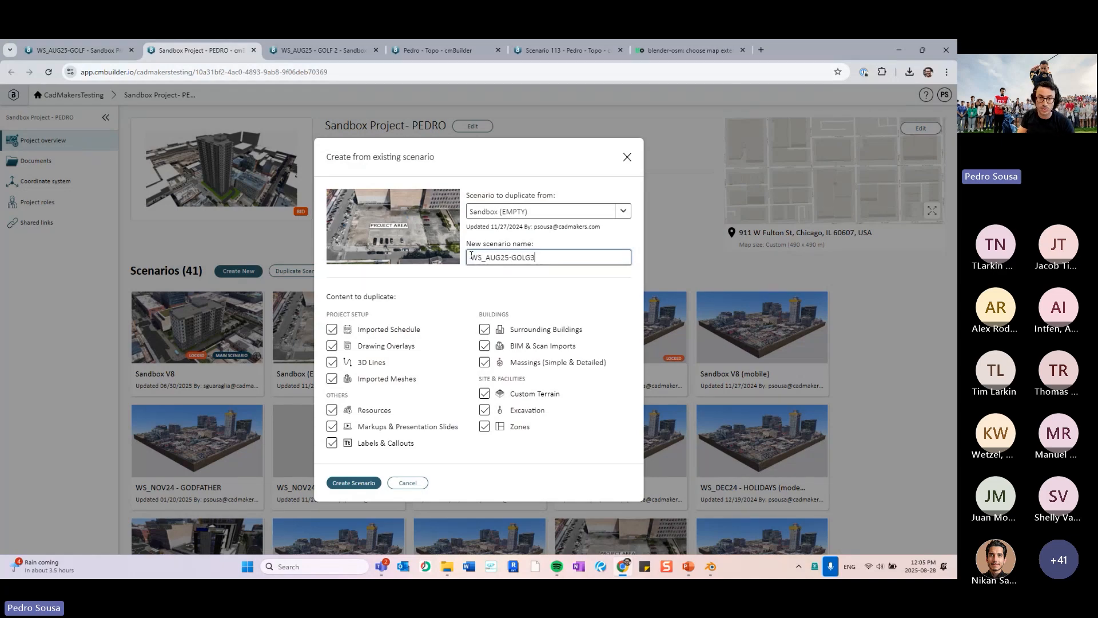
pyautogui.write('F')
pyautogui.click(370, 483)
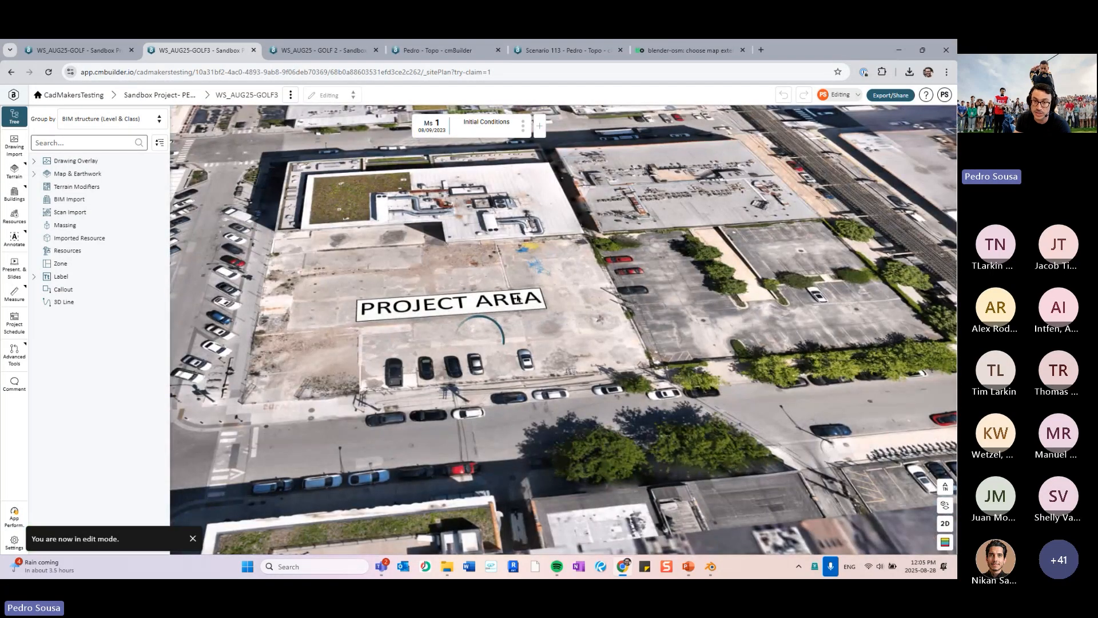
# Show the Fences in the Logistics & Facilities category of the resource library and browse the available types
pyautogui.moveTo(517, 299); pyautogui.dragTo(498, 325, button='right')
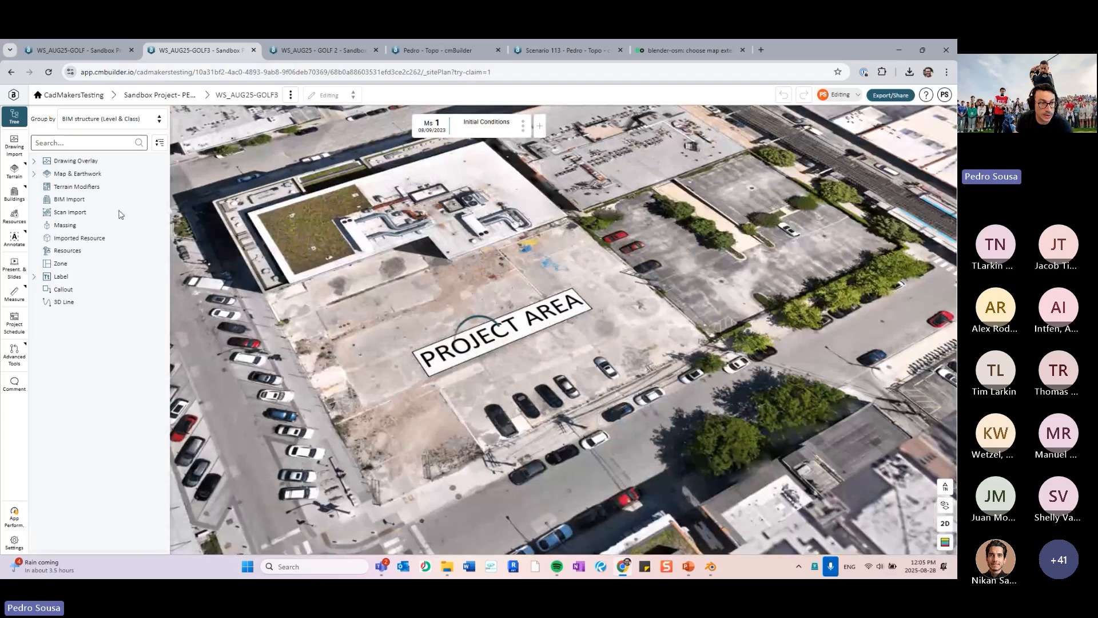
pyautogui.click(15, 216)
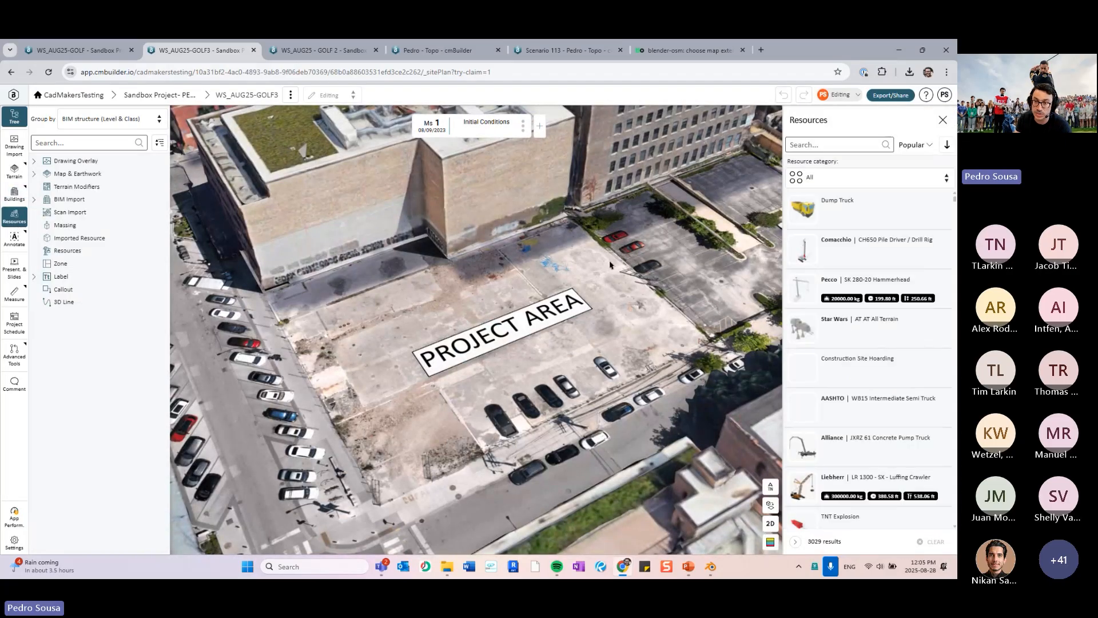
pyautogui.click(861, 181)
pyautogui.click(834, 247)
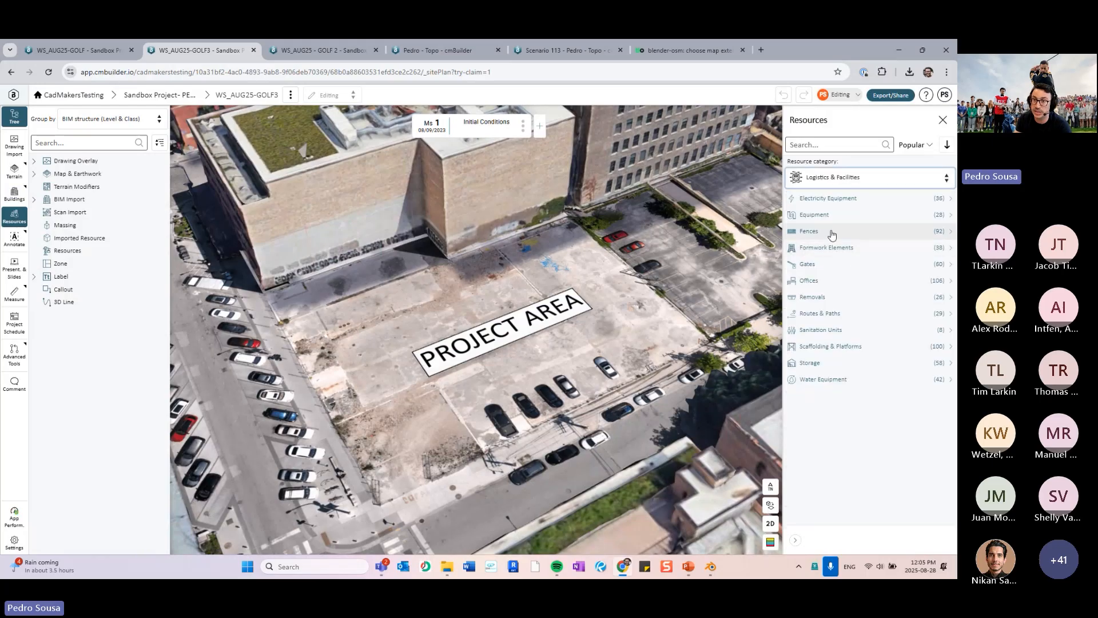
pyautogui.click(832, 231)
pyautogui.scroll(-3, 848, 256)
pyautogui.scroll(-1, 854, 311)
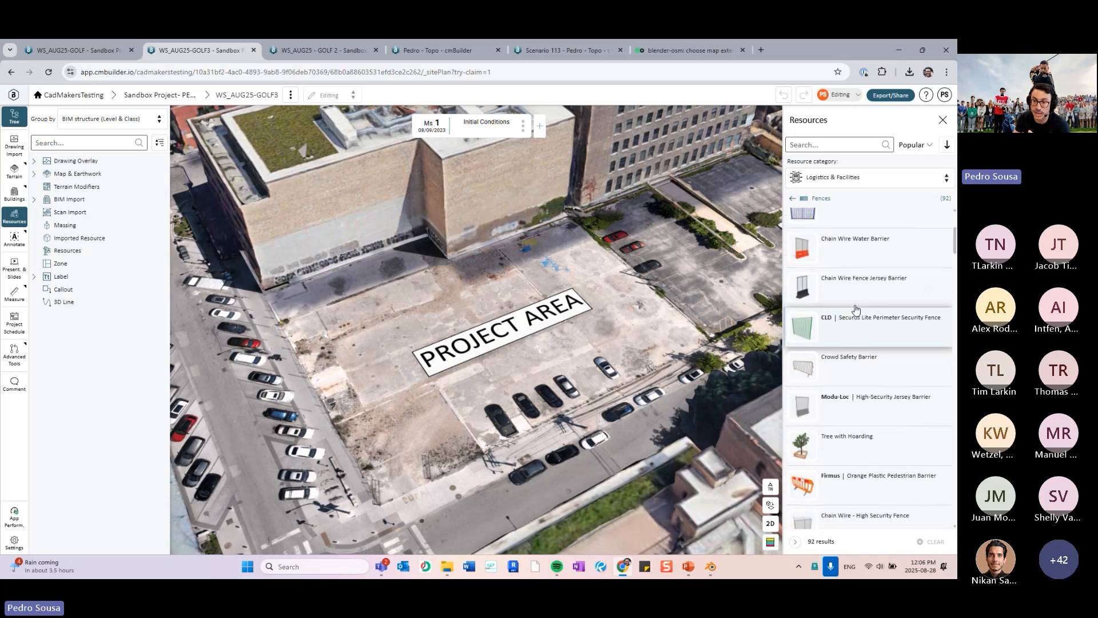
pyautogui.scroll(3, 856, 310)
pyautogui.moveTo(675, 320); pyautogui.dragTo(627, 335)
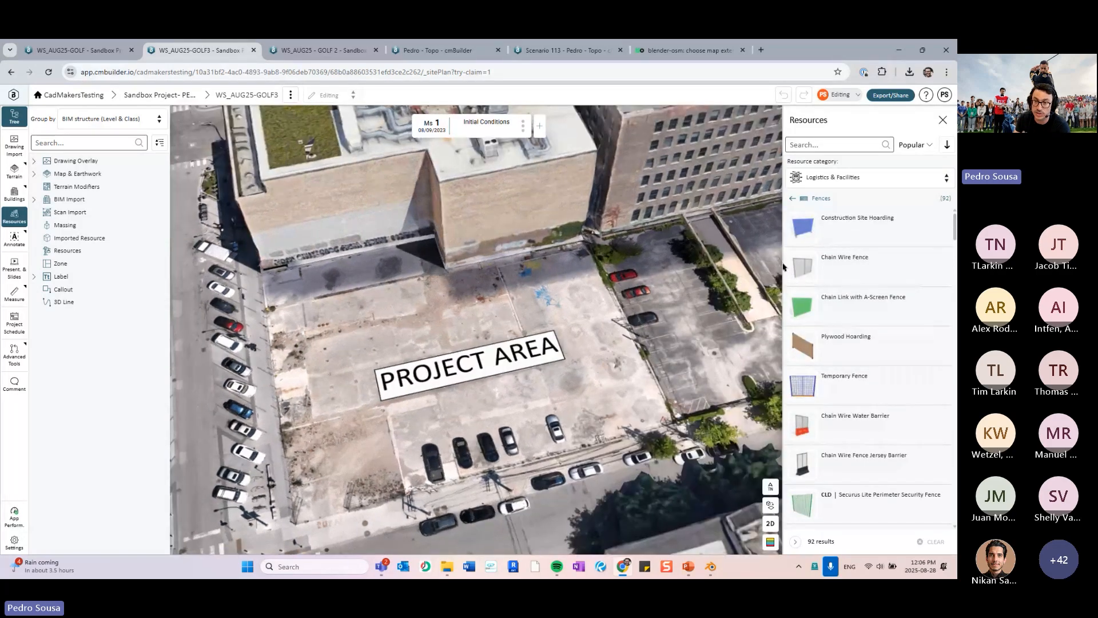
# Place Construction Site Hoarding along the project area's two street sides, about 149 ft and 236 ft, and across the adjacent parking lot
pyautogui.click(841, 225)
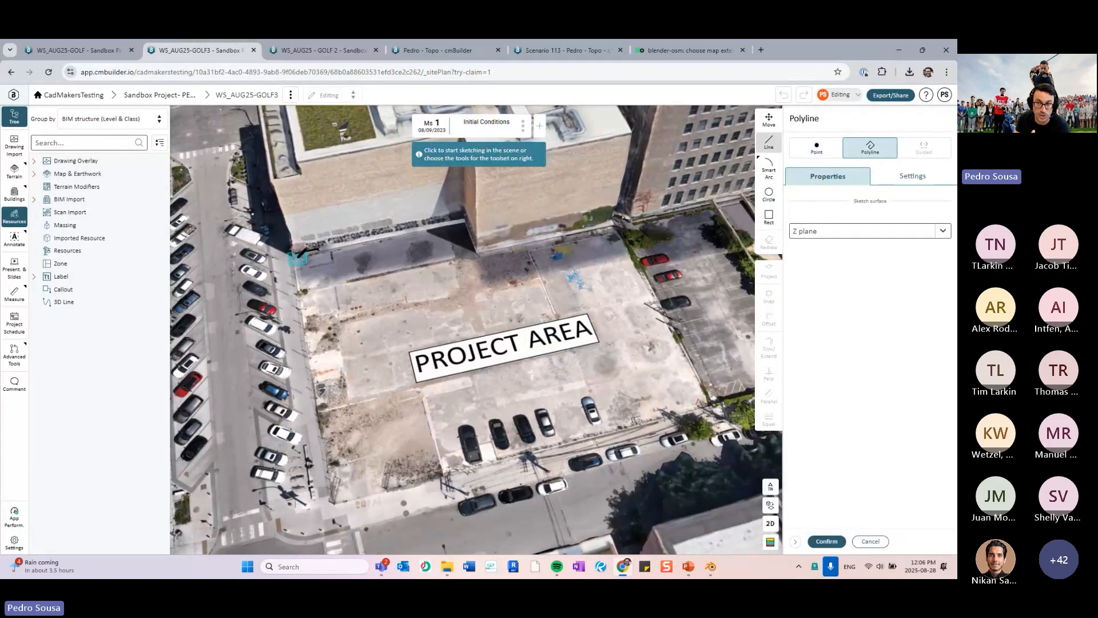
pyautogui.click(297, 256)
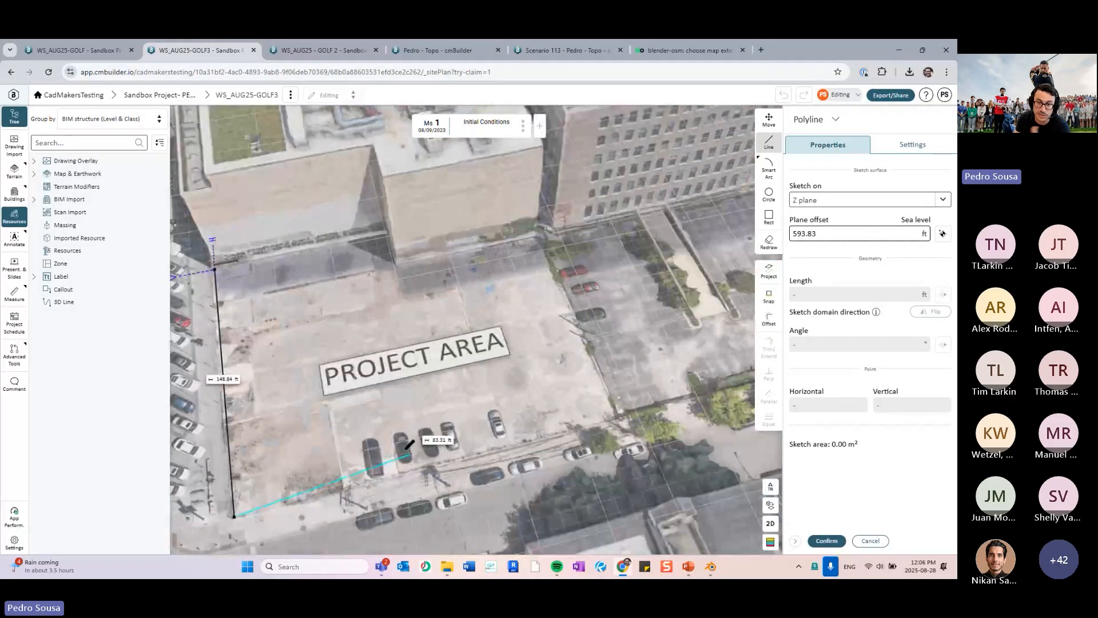
pyautogui.click(652, 399)
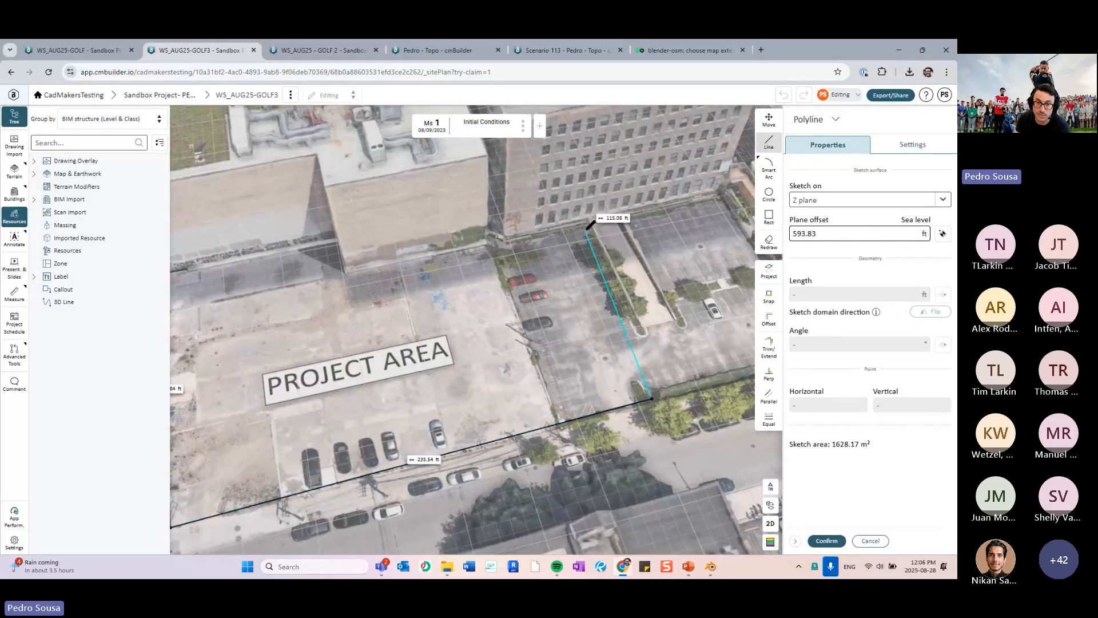
pyautogui.click(581, 221)
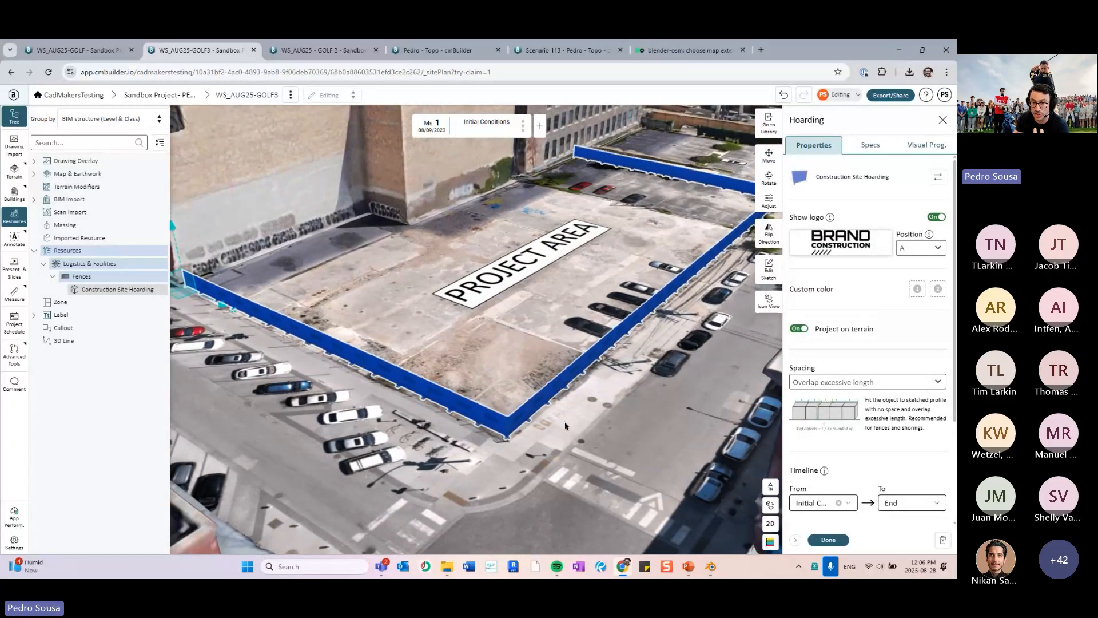
pyautogui.moveTo(493, 308); pyautogui.dragTo(474, 400, button='middle')
pyautogui.click(824, 540)
# Edit the hoarding's sketch in plan view and shift its parking lot corner slightly outward along the street
pyautogui.scroll(3, 548, 356)
pyautogui.scroll(-3, 596, 315)
pyautogui.scroll(3, 539, 356)
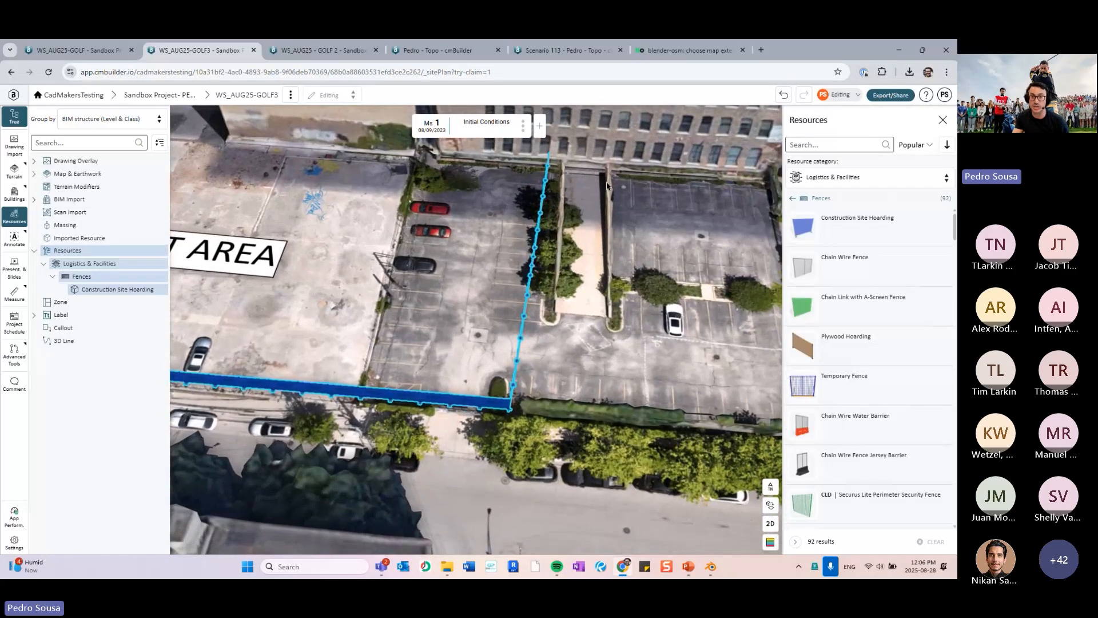
pyautogui.scroll(-4, 584, 251)
pyautogui.moveTo(577, 214); pyautogui.dragTo(585, 247, button='middle')
pyautogui.moveTo(505, 280); pyautogui.dragTo(530, 246, button='middle')
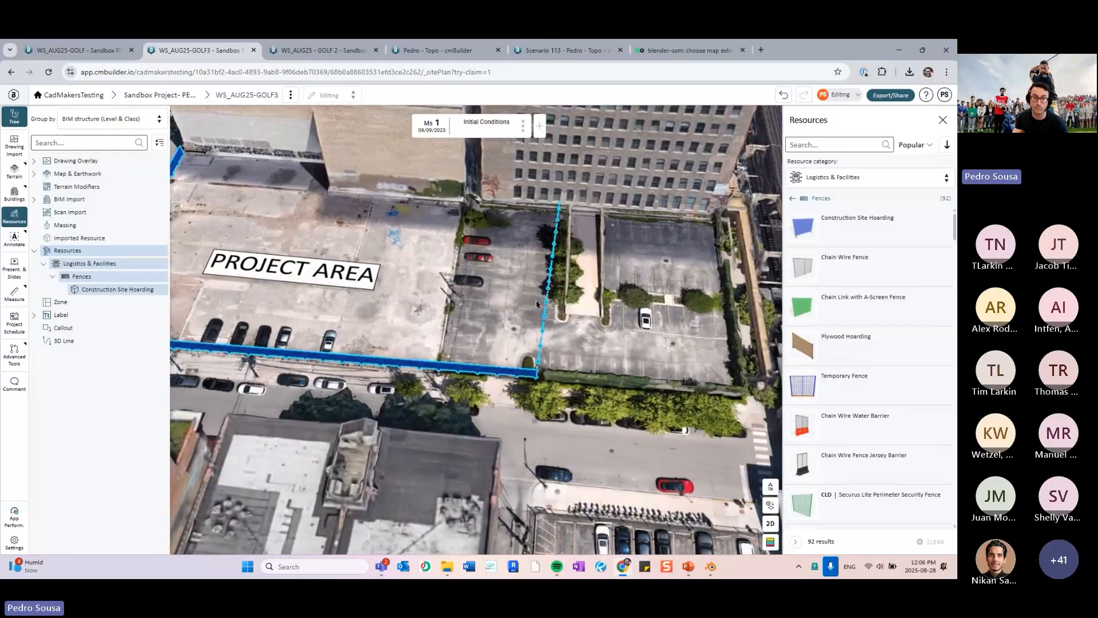
pyautogui.scroll(3, 559, 320)
pyautogui.moveTo(559, 346); pyautogui.dragTo(542, 266, button='middle')
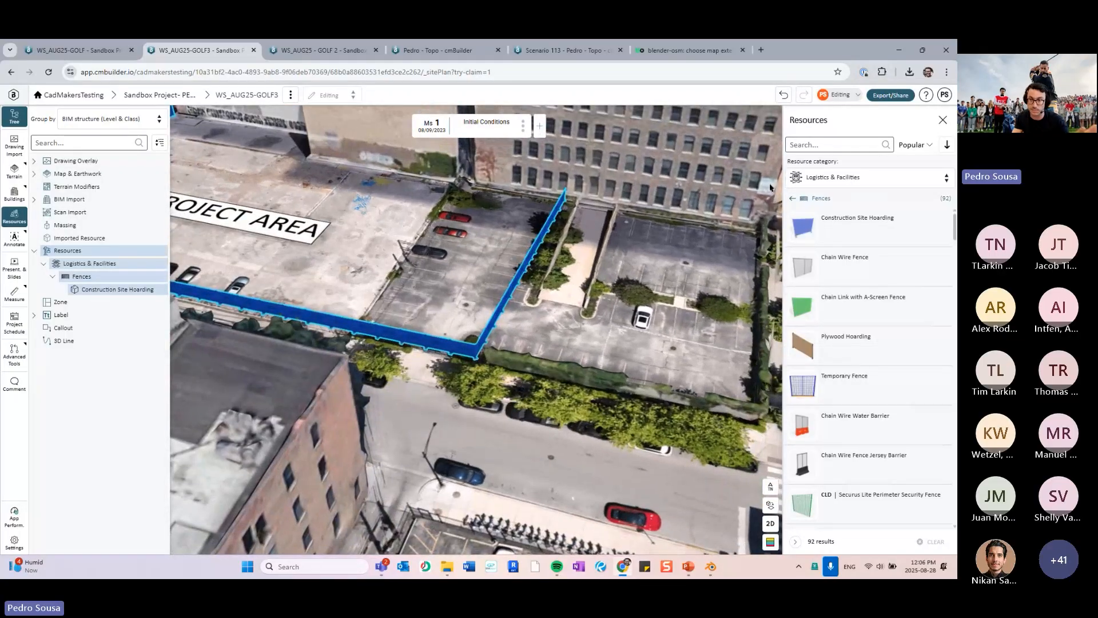
pyautogui.click(533, 264)
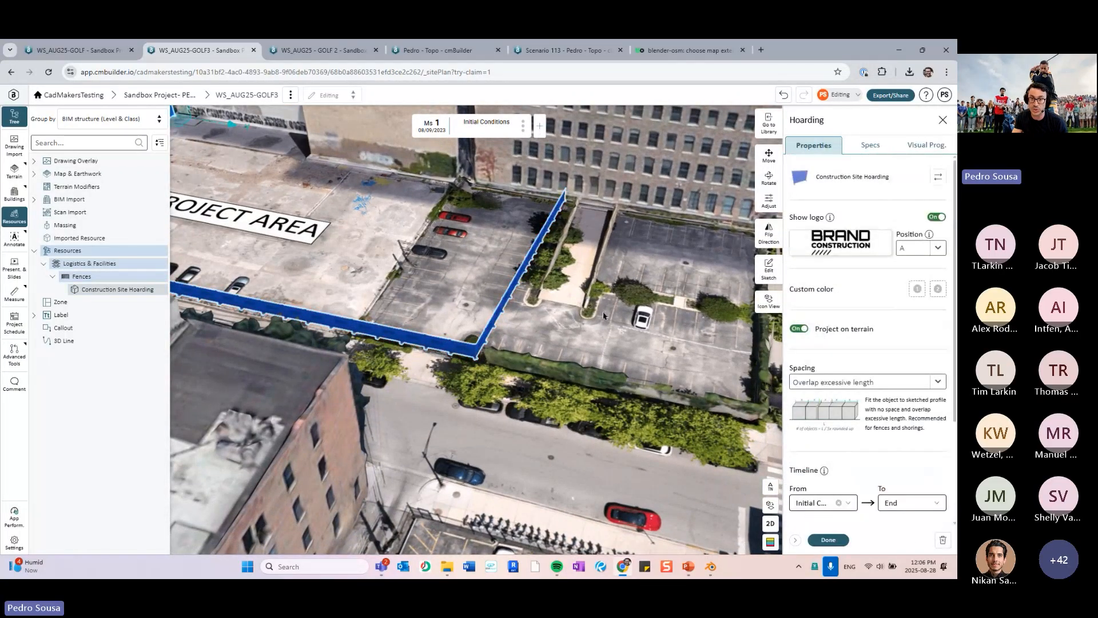
pyautogui.click(771, 524)
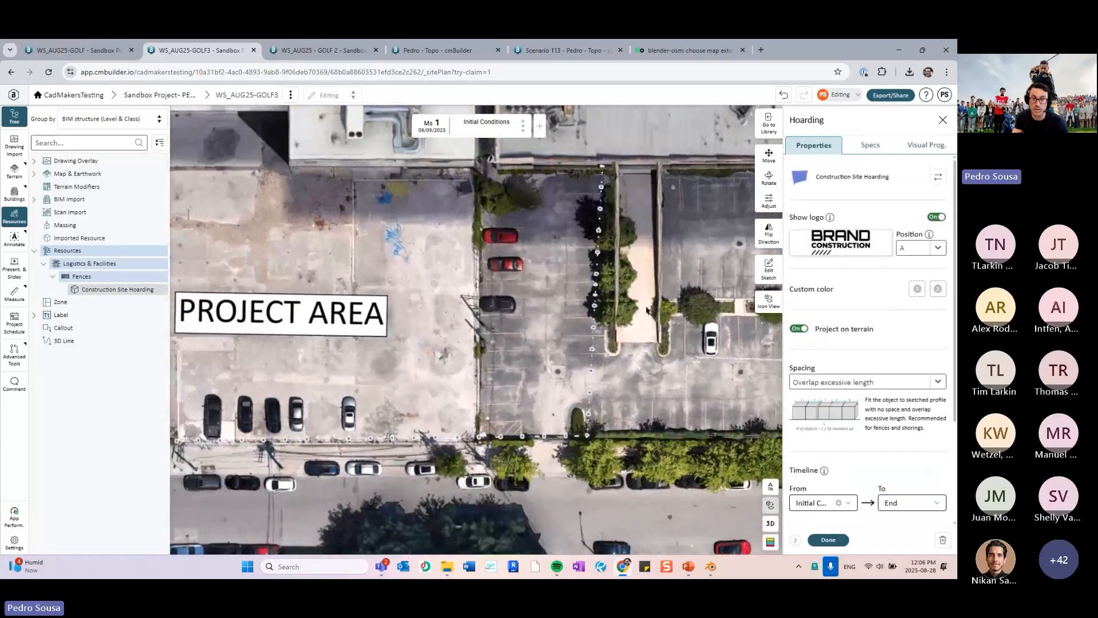
pyautogui.click(769, 272)
pyautogui.moveTo(593, 436); pyautogui.dragTo(611, 435)
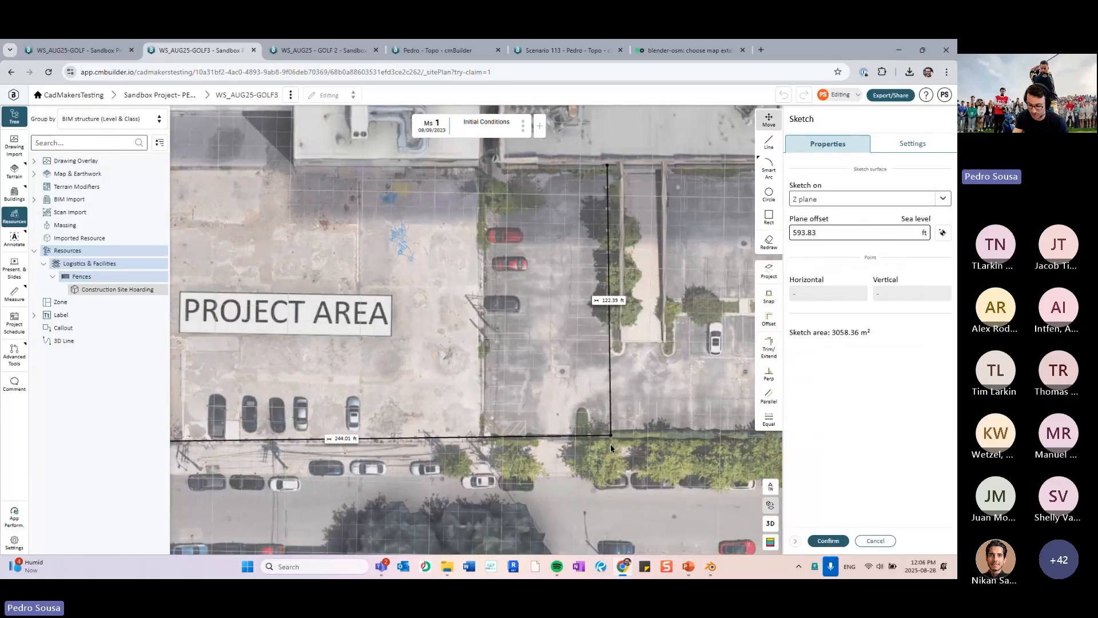
# Add sketch points on the two hoarding sides meeting at the parking lot corner, about 39 ft and 37 ft from it
pyautogui.click(524, 436)
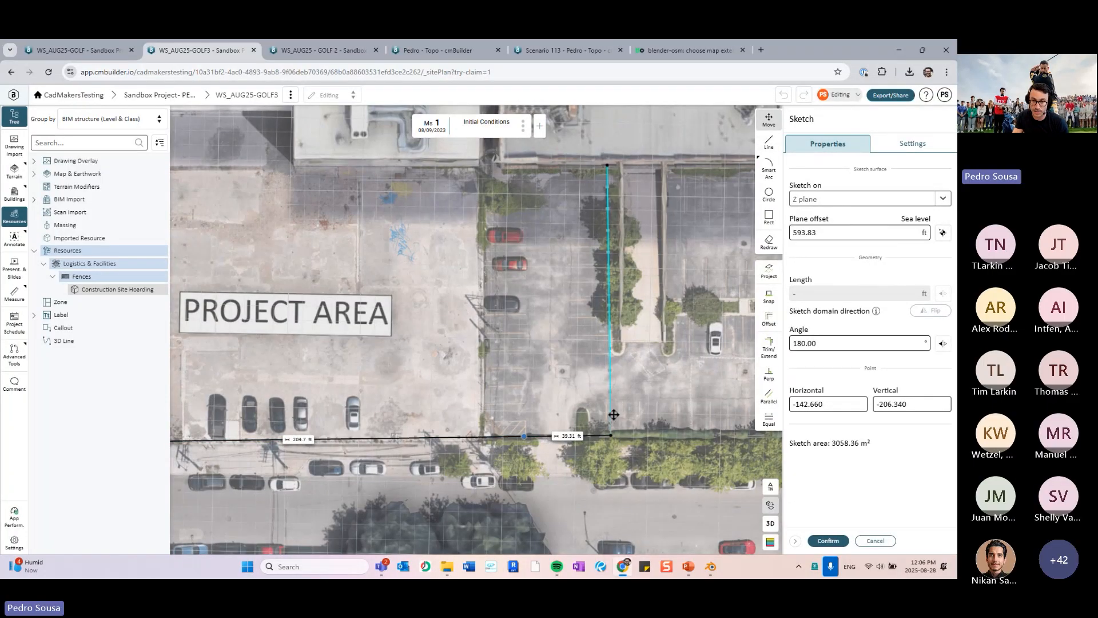
pyautogui.click(609, 354)
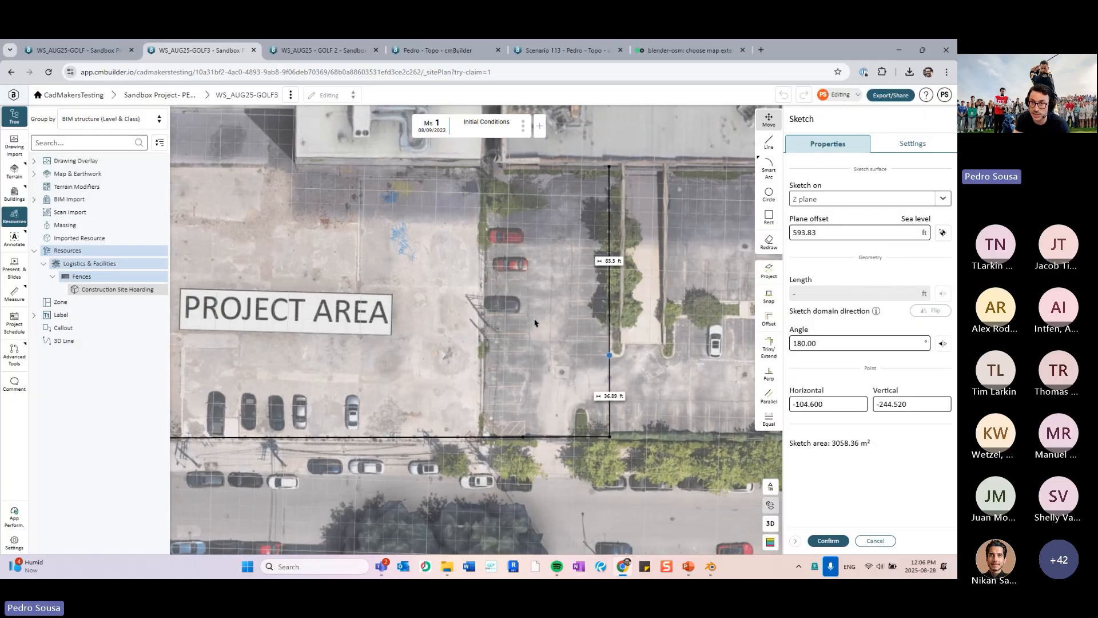
pyautogui.moveTo(537, 321); pyautogui.dragTo(654, 299, button='middle')
pyautogui.moveTo(654, 300); pyautogui.dragTo(688, 264)
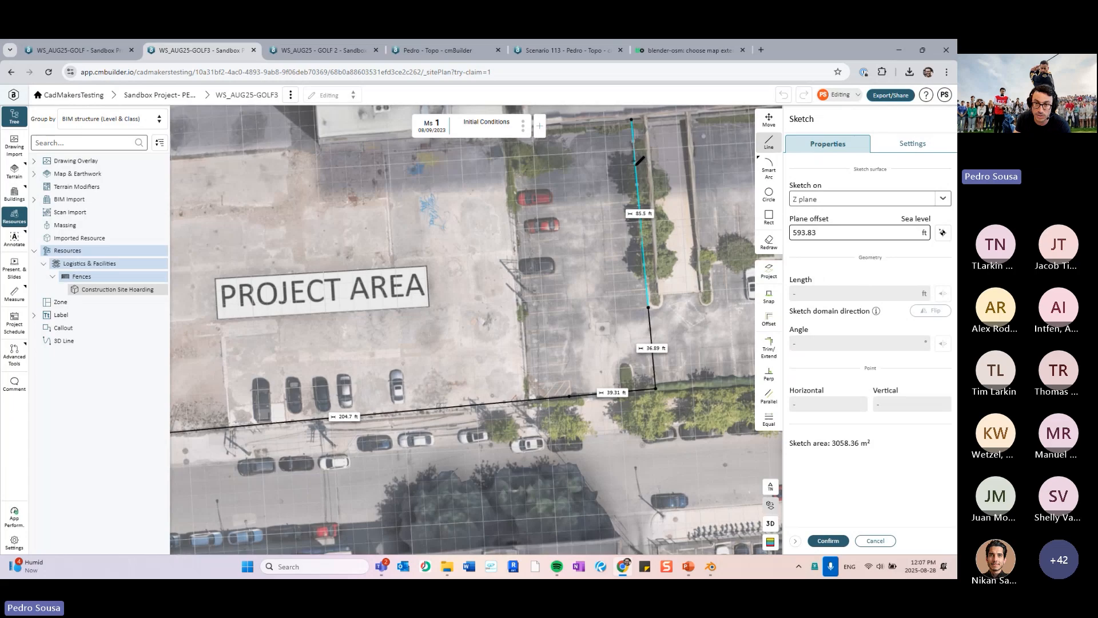
pyautogui.click(636, 166)
pyautogui.click(637, 162)
pyautogui.press('Delete')
# Move the parking lot corner point inward to form a notch with sides of about 39 ft and 37 ft, and finish the hoarding
pyautogui.moveTo(656, 389); pyautogui.dragTo(564, 314)
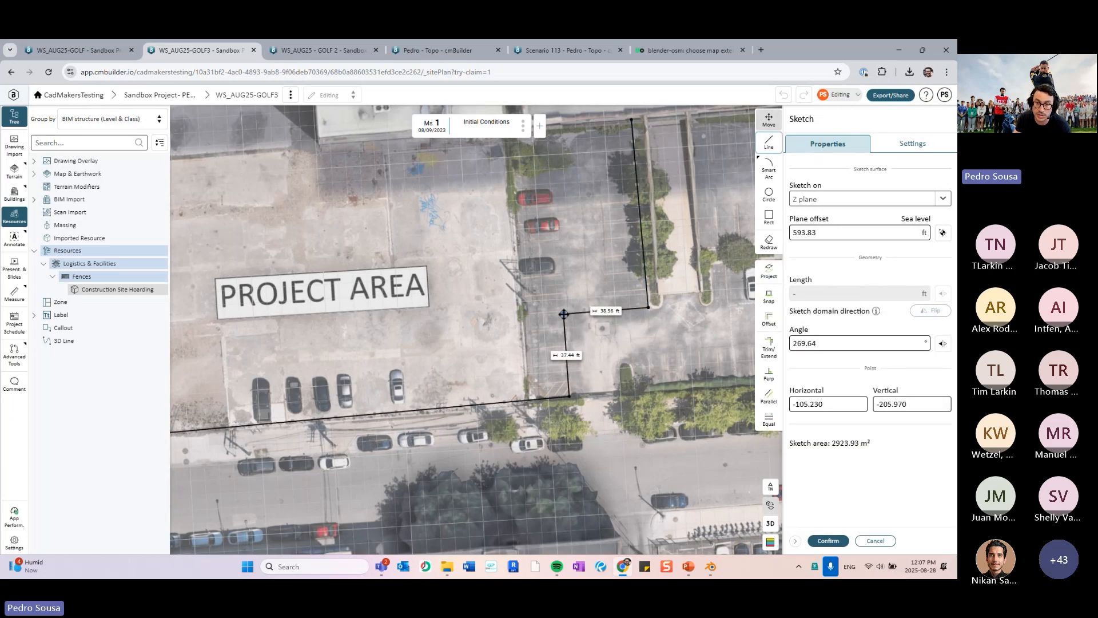
pyautogui.click(828, 540)
pyautogui.click(834, 540)
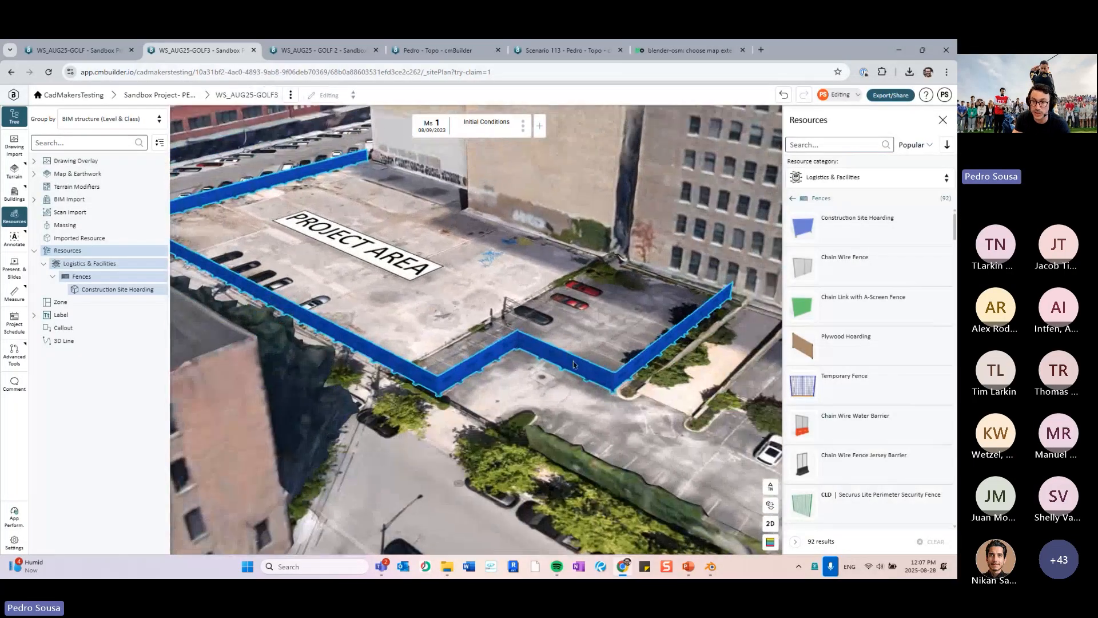
# Browse the Gates category under Logistics & Facilities for a gate suited to the site hoarding
pyautogui.click(827, 199)
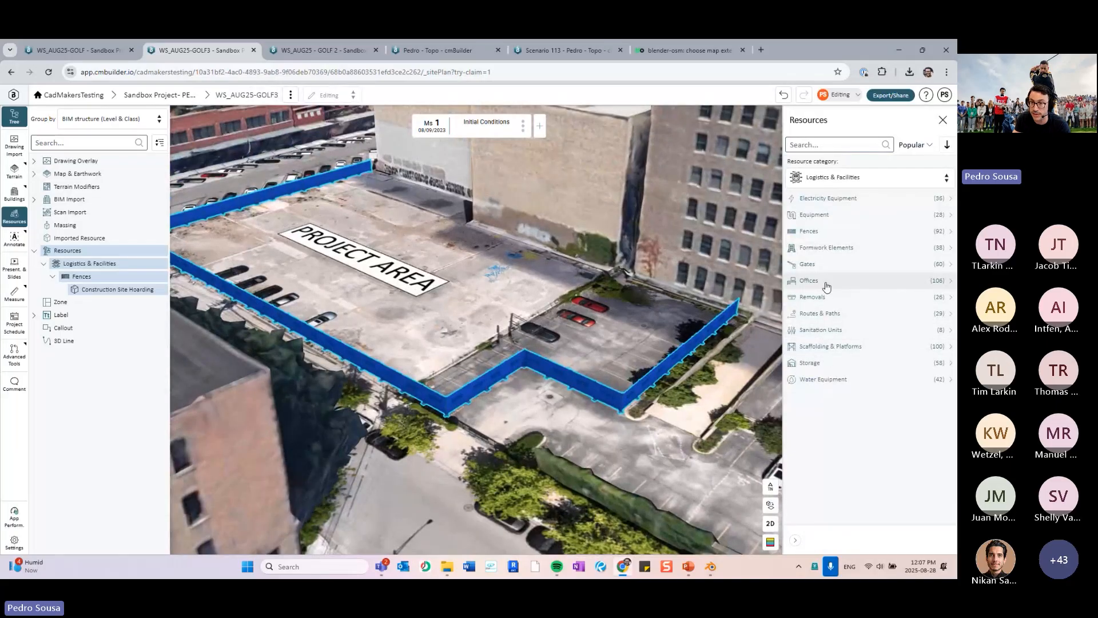
pyautogui.click(819, 264)
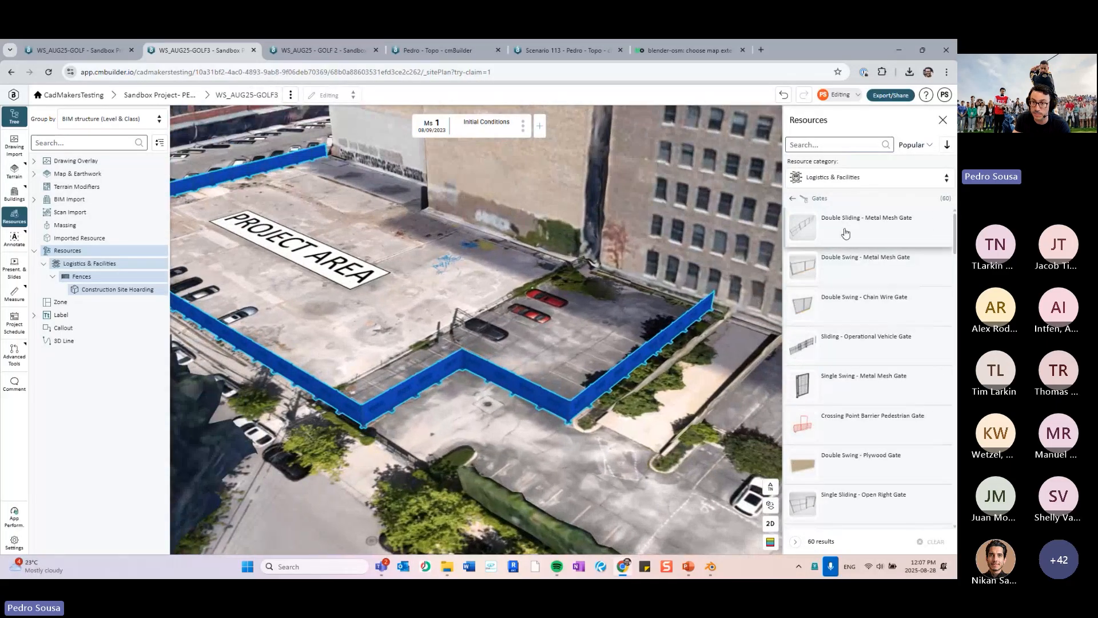
pyautogui.scroll(-5, 844, 264)
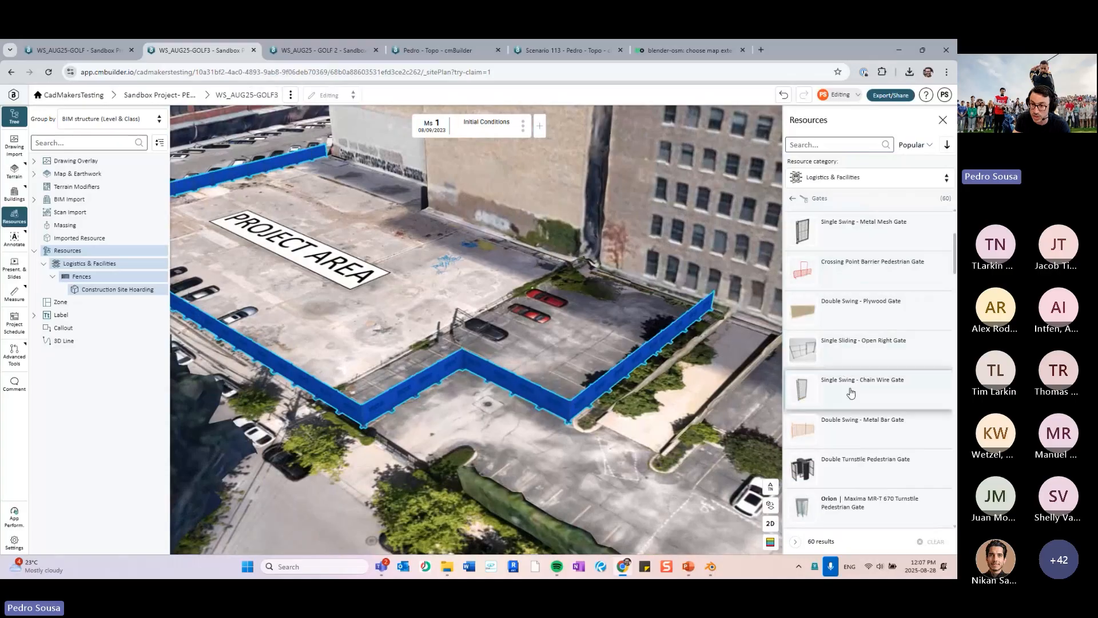
pyautogui.scroll(-4, 847, 389)
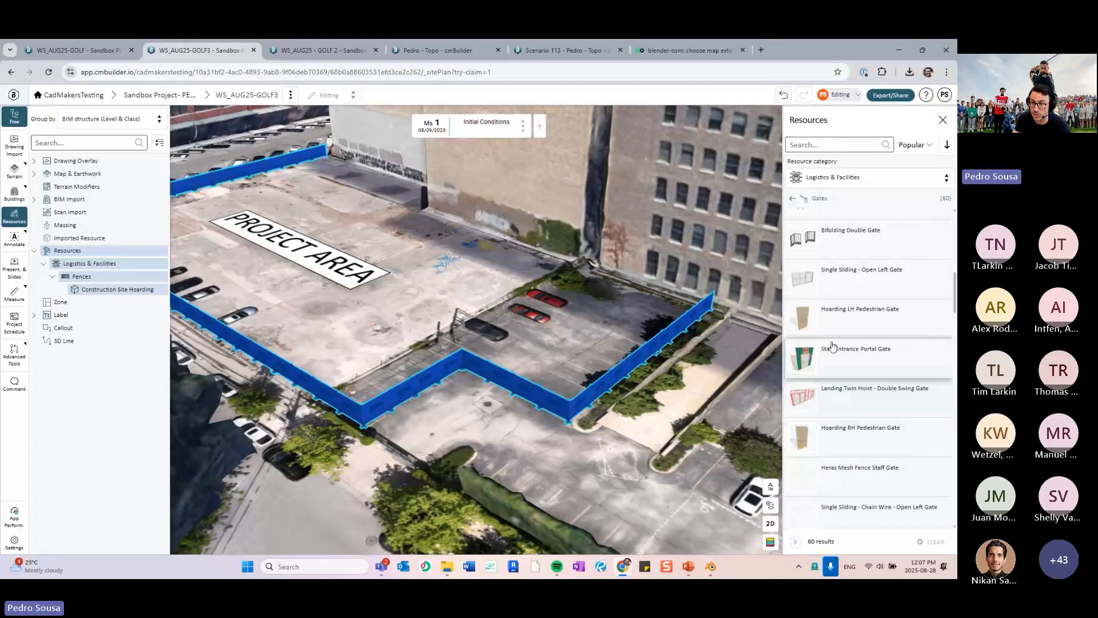
pyautogui.scroll(-1, 839, 411)
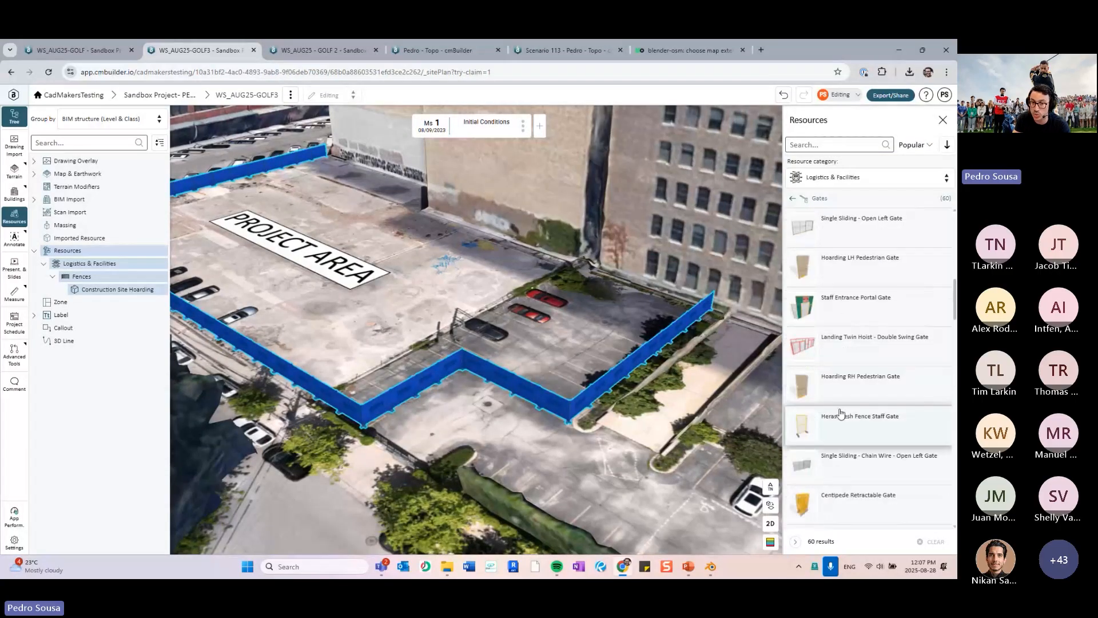
pyautogui.scroll(-3, 841, 413)
pyautogui.moveTo(670, 361); pyautogui.dragTo(567, 354)
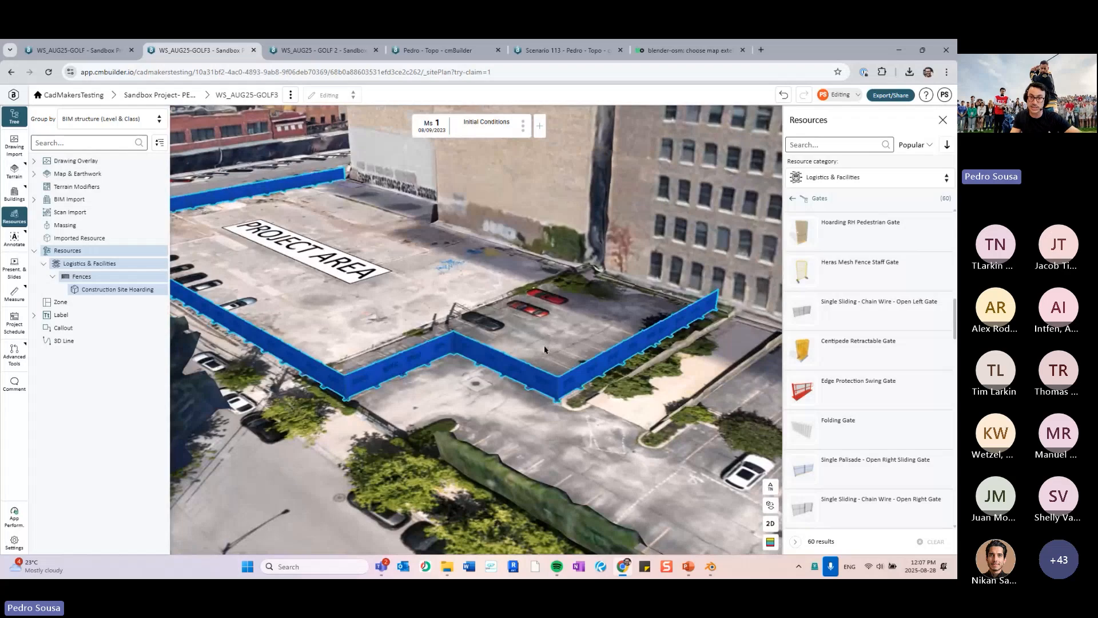
pyautogui.scroll(2, 532, 332)
pyautogui.scroll(5, 859, 306)
pyautogui.scroll(3, 858, 308)
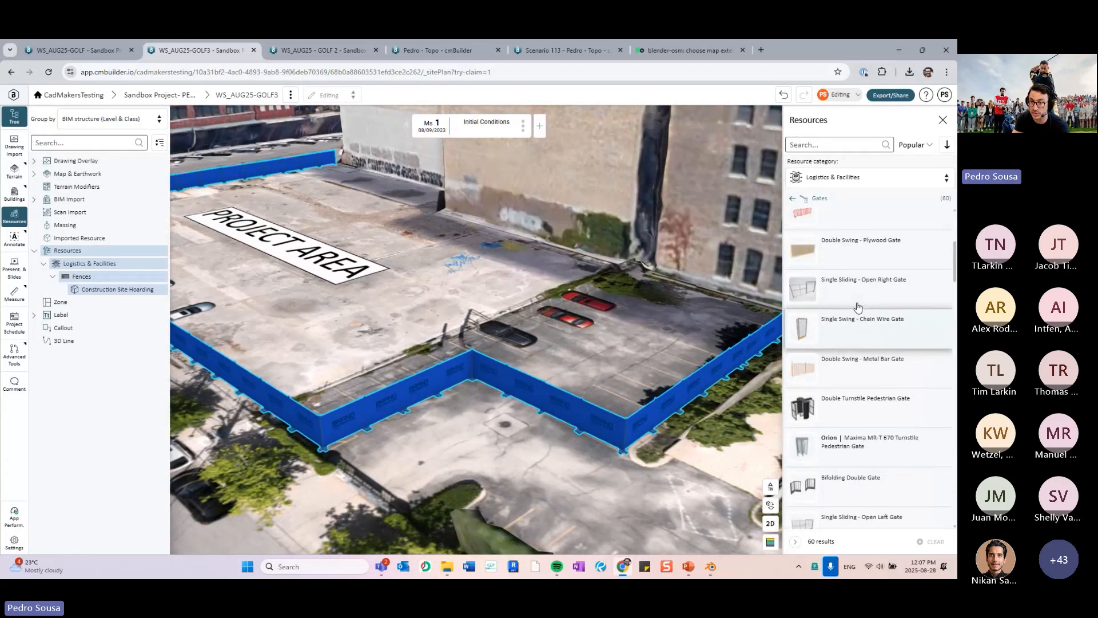
pyautogui.scroll(3, 844, 310)
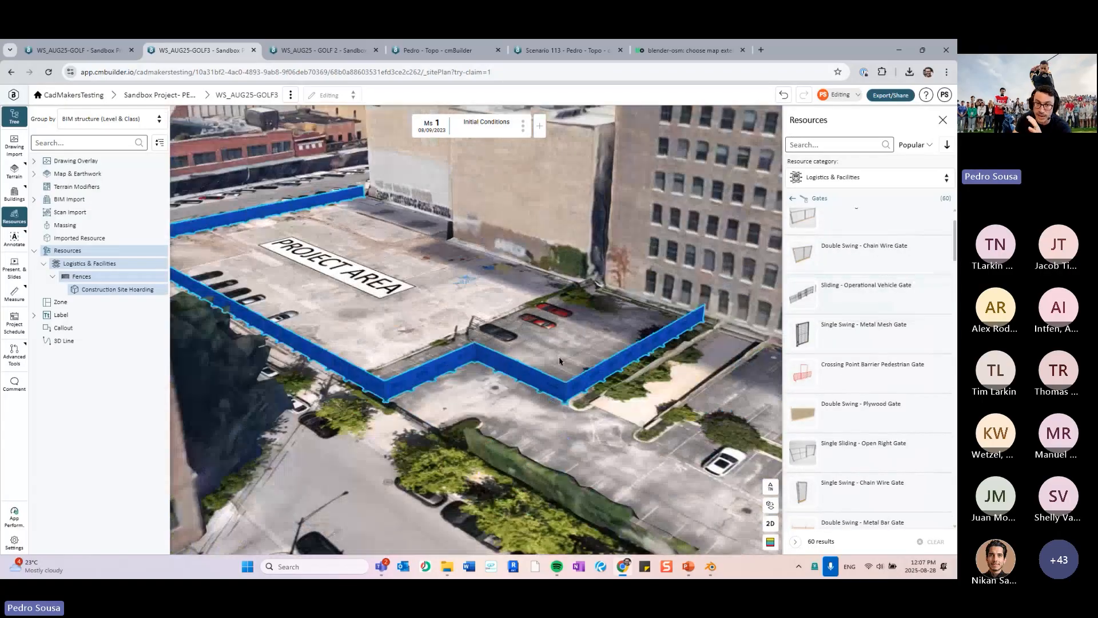
pyautogui.scroll(-6, 549, 390)
pyautogui.scroll(3, 552, 386)
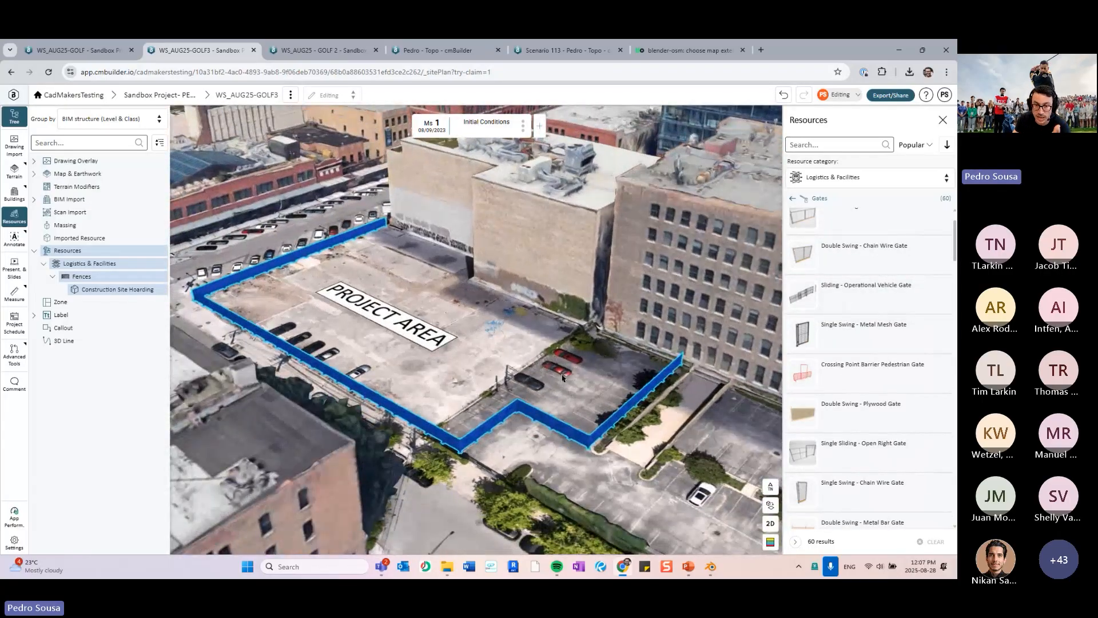
pyautogui.moveTo(562, 375); pyautogui.dragTo(540, 368, button='middle')
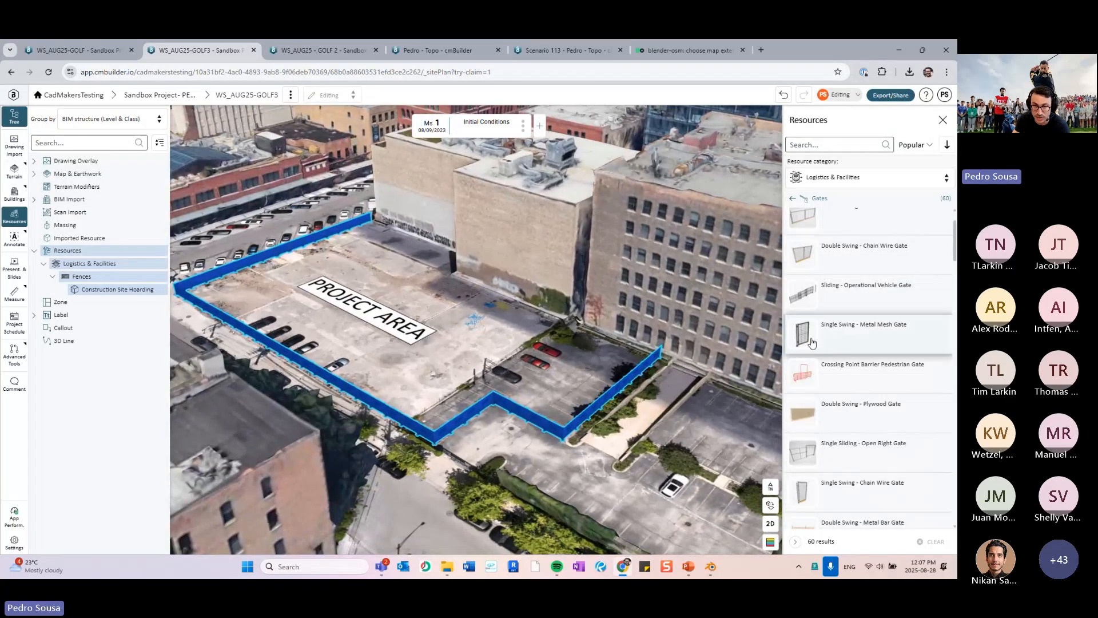
# View the Resource Request form, close it without submitting, and deselect the hoarding
pyautogui.click(926, 95)
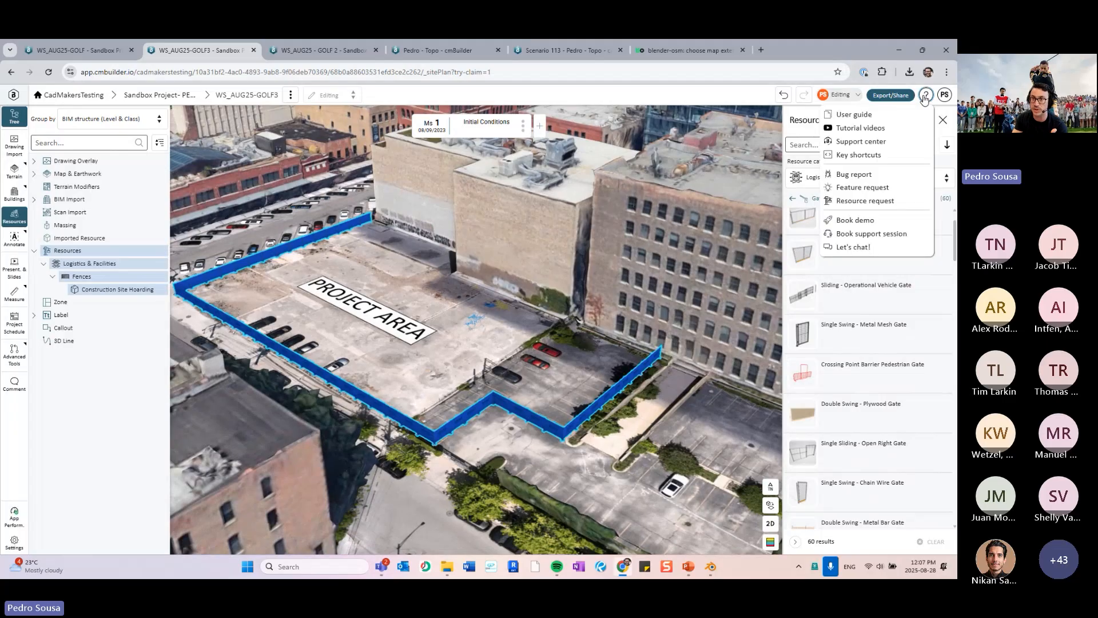
pyautogui.click(866, 201)
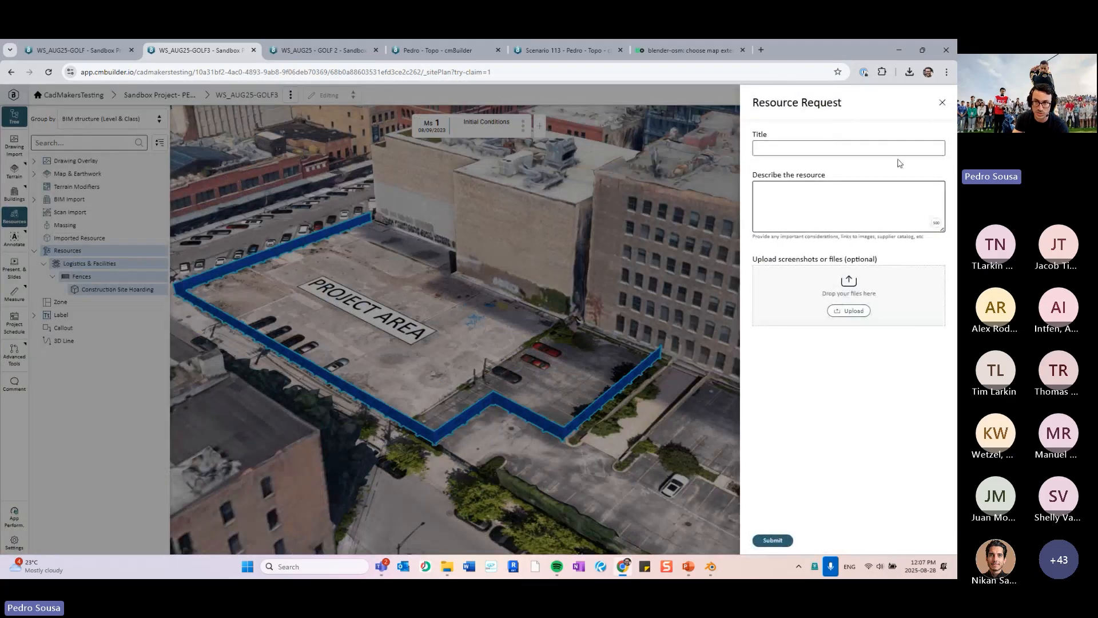
pyautogui.click(942, 104)
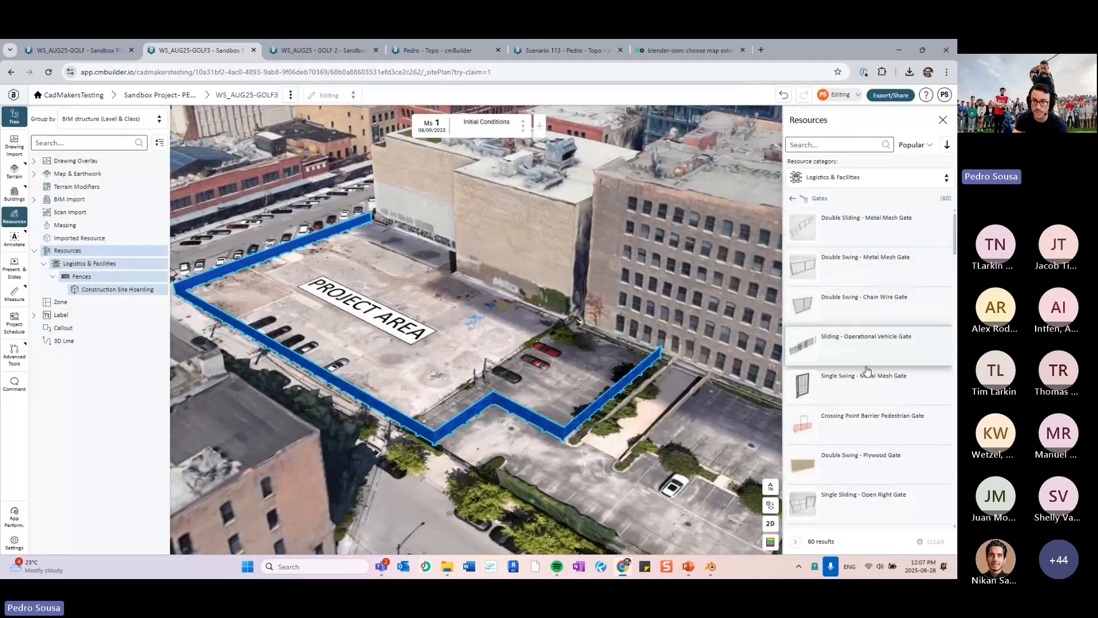
pyautogui.moveTo(494, 372); pyautogui.dragTo(471, 350)
pyautogui.scroll(3, 470, 349)
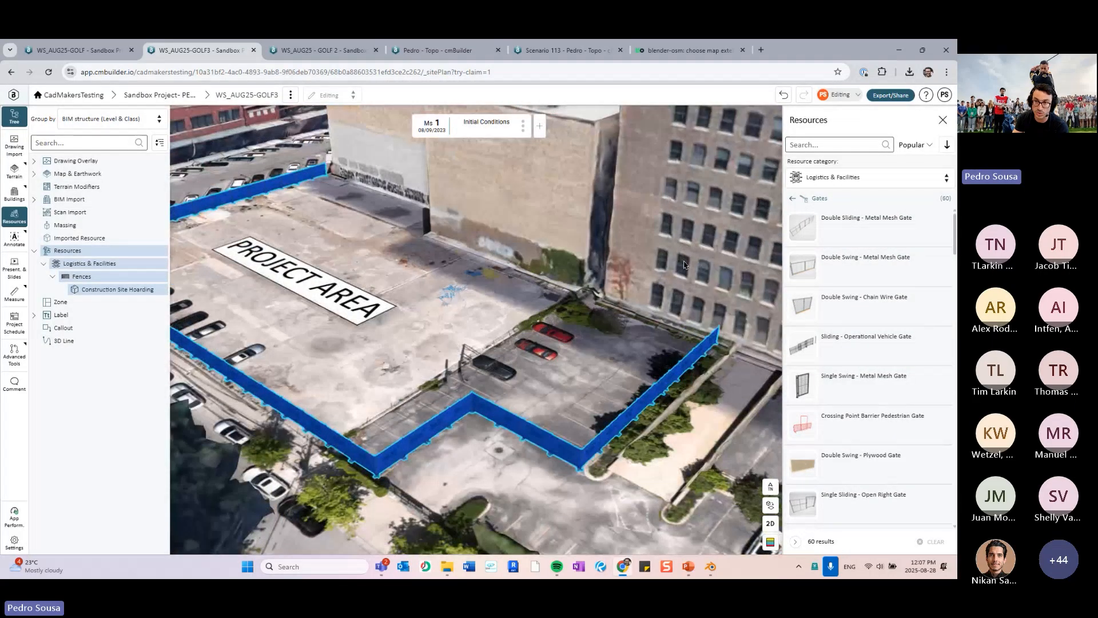
pyautogui.click(926, 95)
pyautogui.click(591, 368)
# Place a Double Sliding - Metal Mesh Gate guided onto the hoarding's notch side nearest the long street side
pyautogui.moveTo(591, 368); pyautogui.dragTo(584, 351)
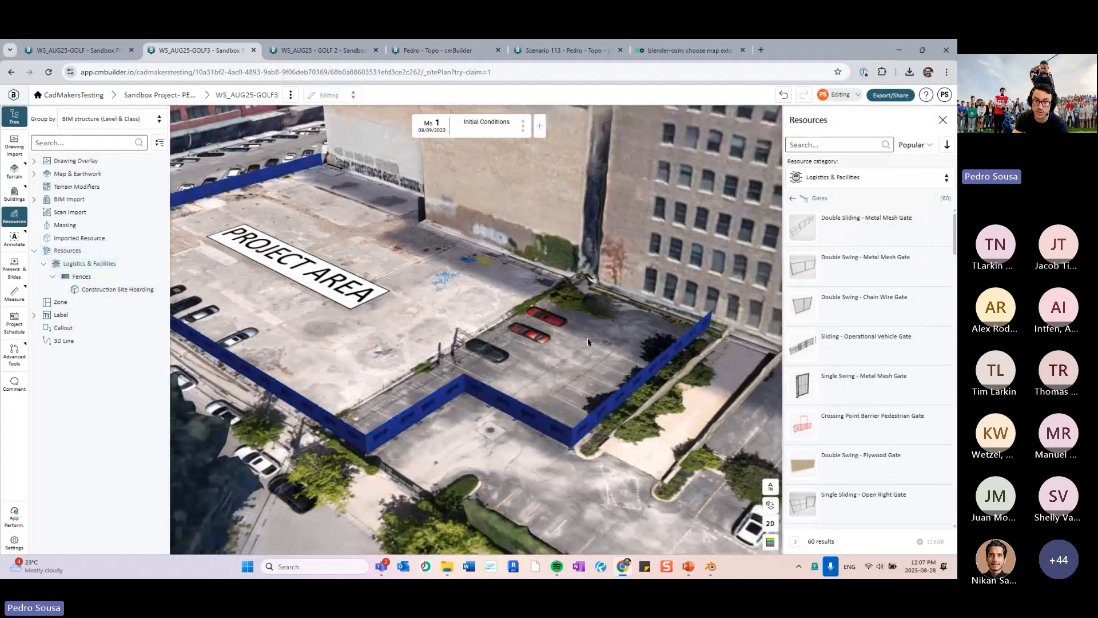
pyautogui.scroll(1, 585, 352)
pyautogui.moveTo(592, 359); pyautogui.dragTo(569, 328)
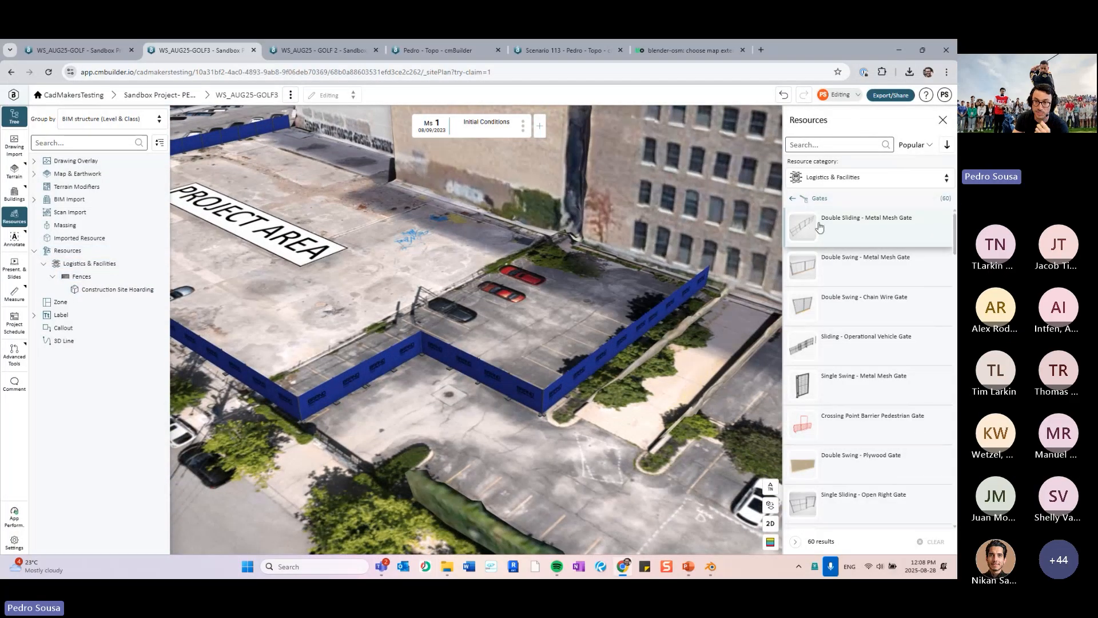
pyautogui.moveTo(491, 333); pyautogui.dragTo(495, 335)
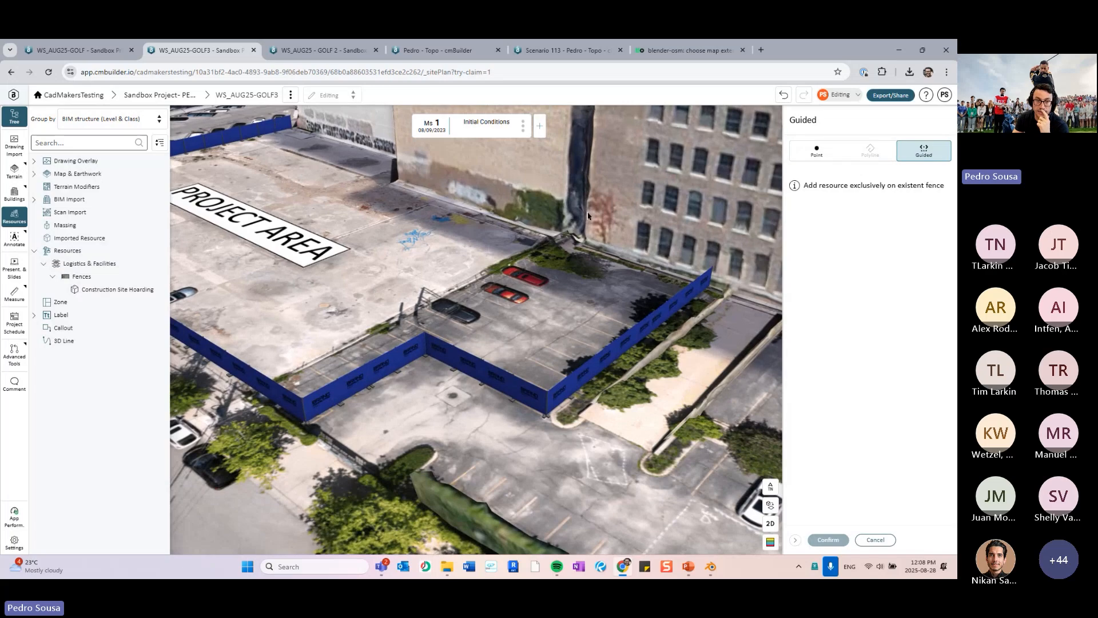
pyautogui.moveTo(337, 252); pyautogui.dragTo(375, 383)
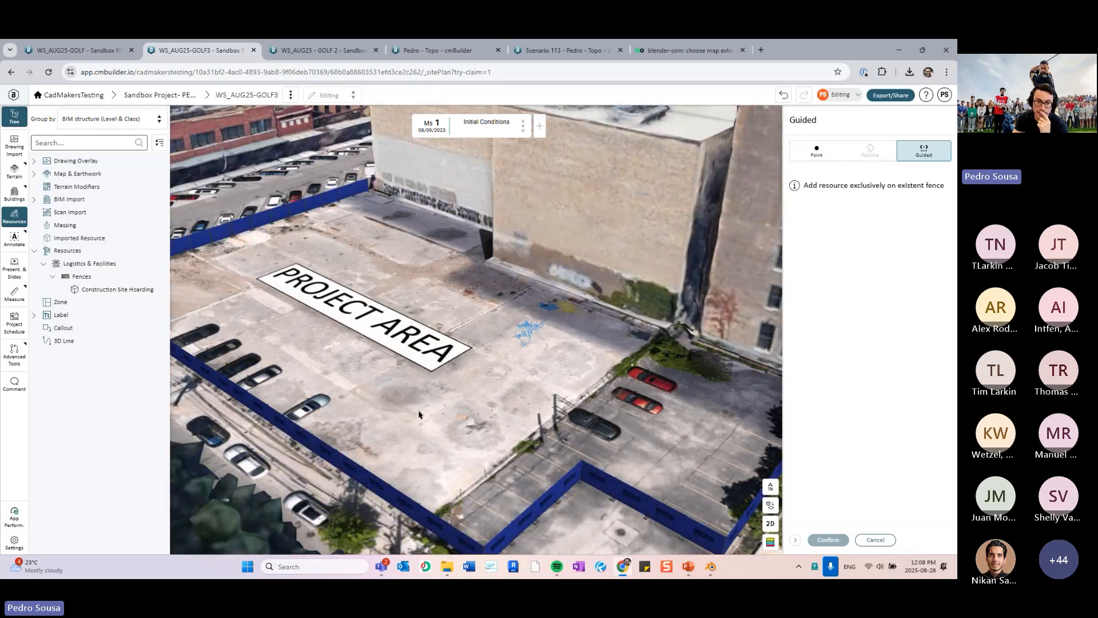
pyautogui.moveTo(535, 506); pyautogui.dragTo(422, 395)
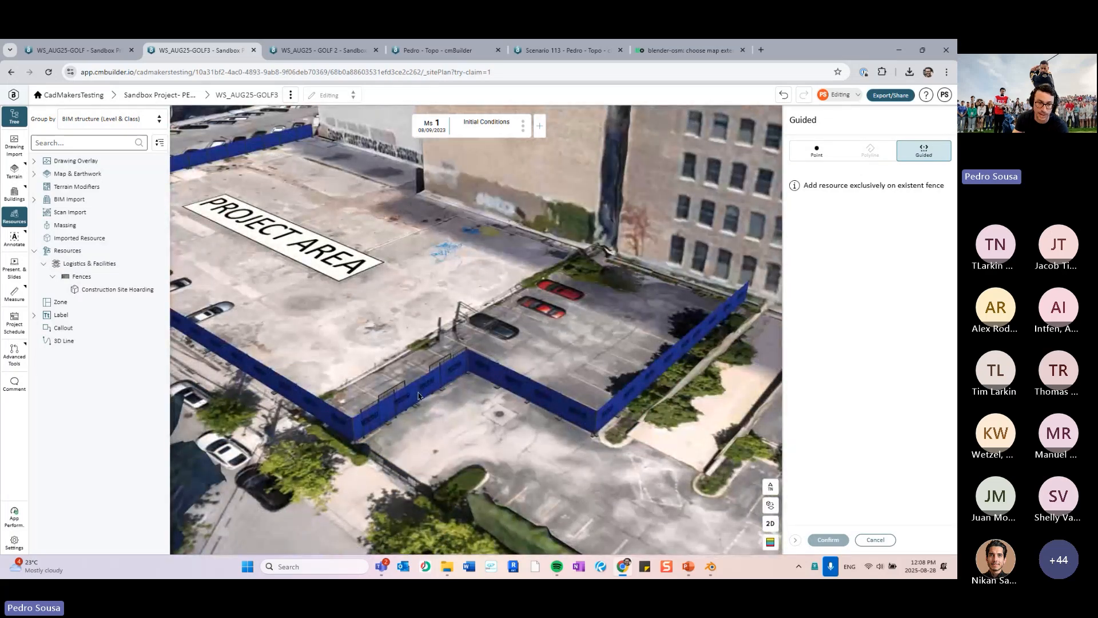
pyautogui.click(417, 387)
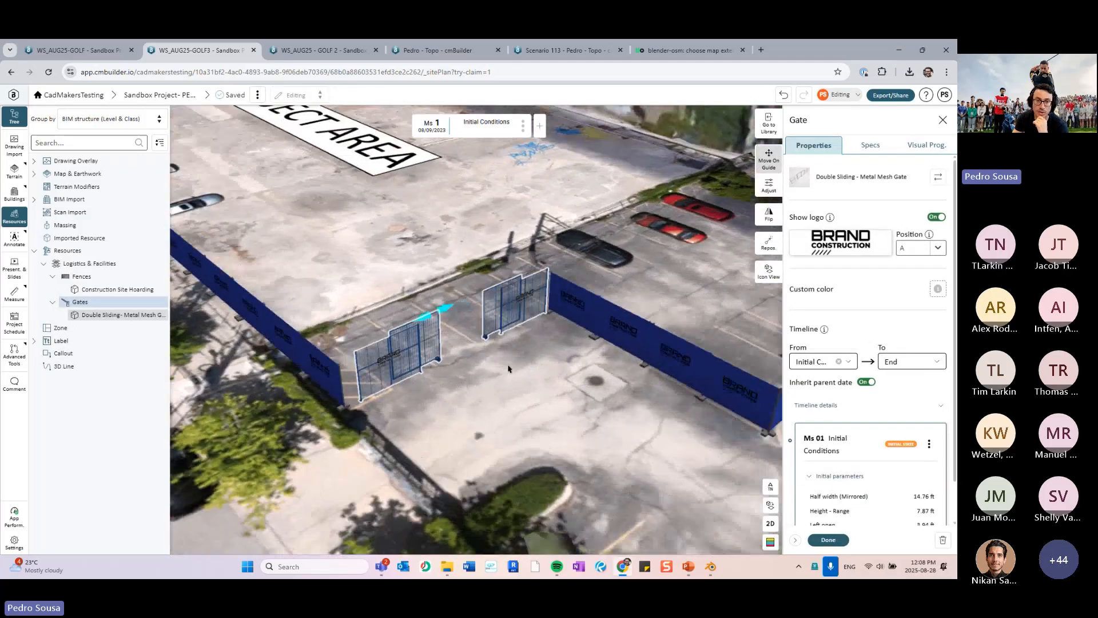
# Adjust the sliding gate's mirrored half width to 15.58 ft and finish editing the gate
pyautogui.moveTo(509, 369); pyautogui.dragTo(427, 337)
pyautogui.click(763, 191)
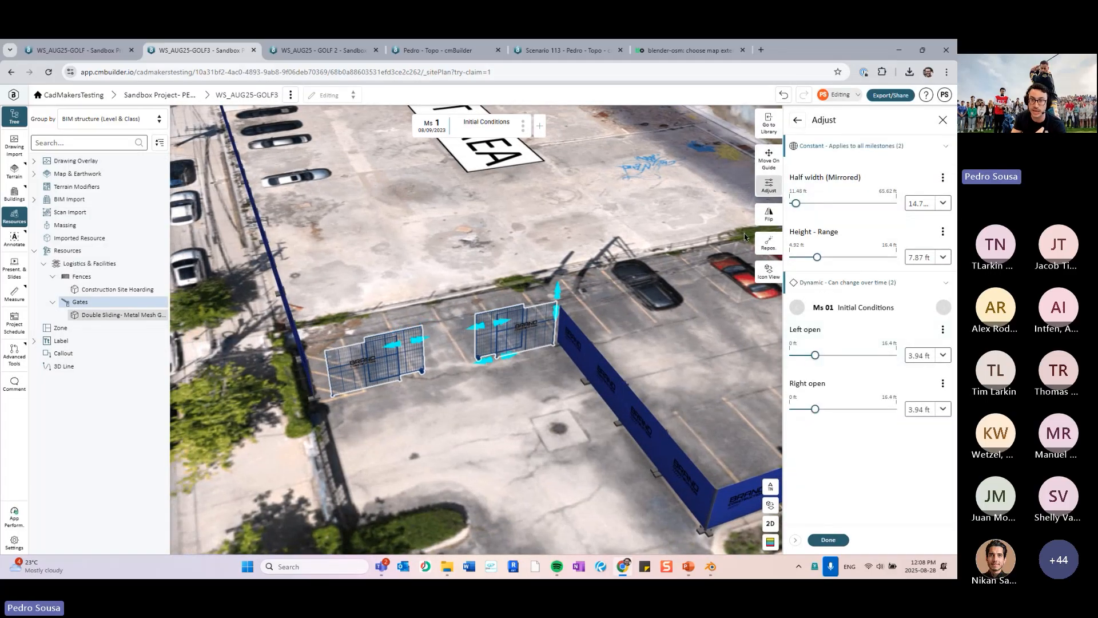
pyautogui.moveTo(796, 203); pyautogui.dragTo(801, 208)
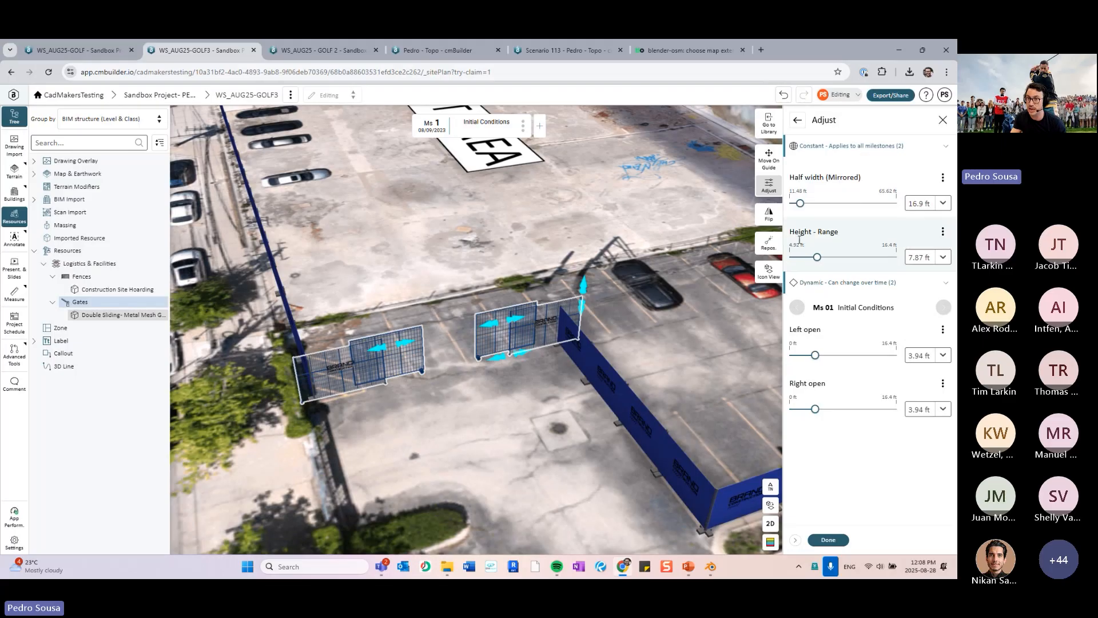
pyautogui.moveTo(521, 353); pyautogui.dragTo(518, 357)
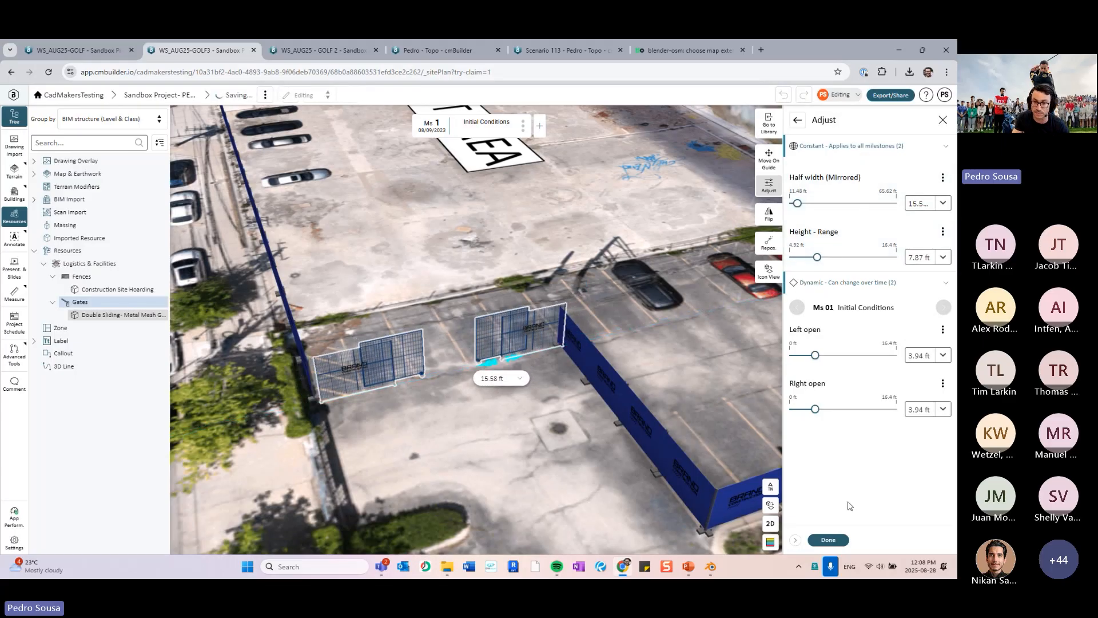
pyautogui.click(828, 540)
pyautogui.scroll(-3, 755, 451)
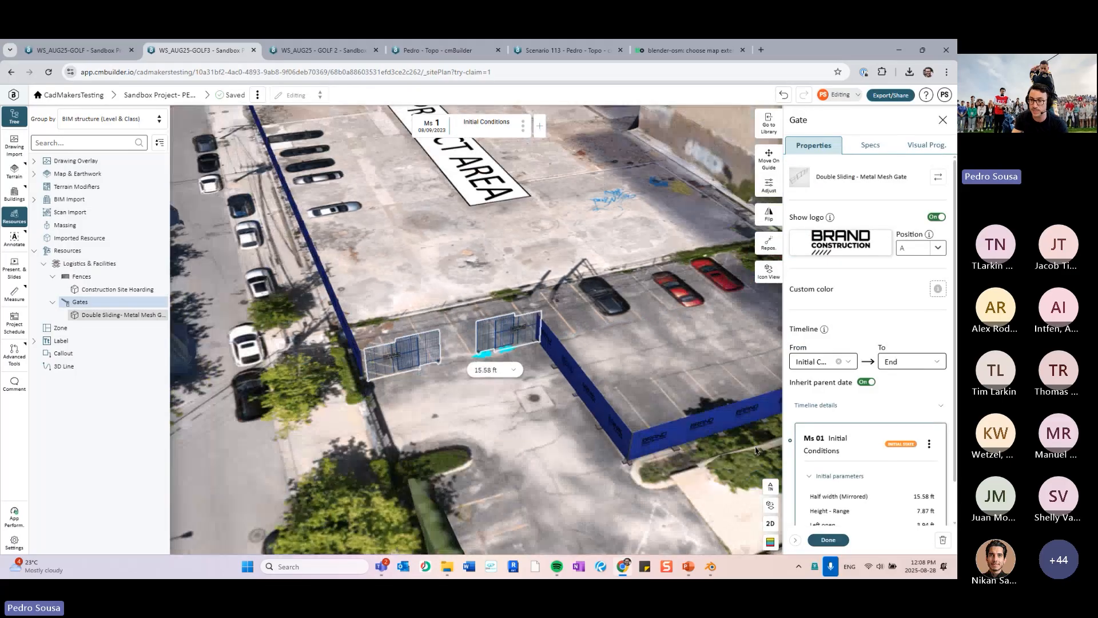
pyautogui.click(828, 540)
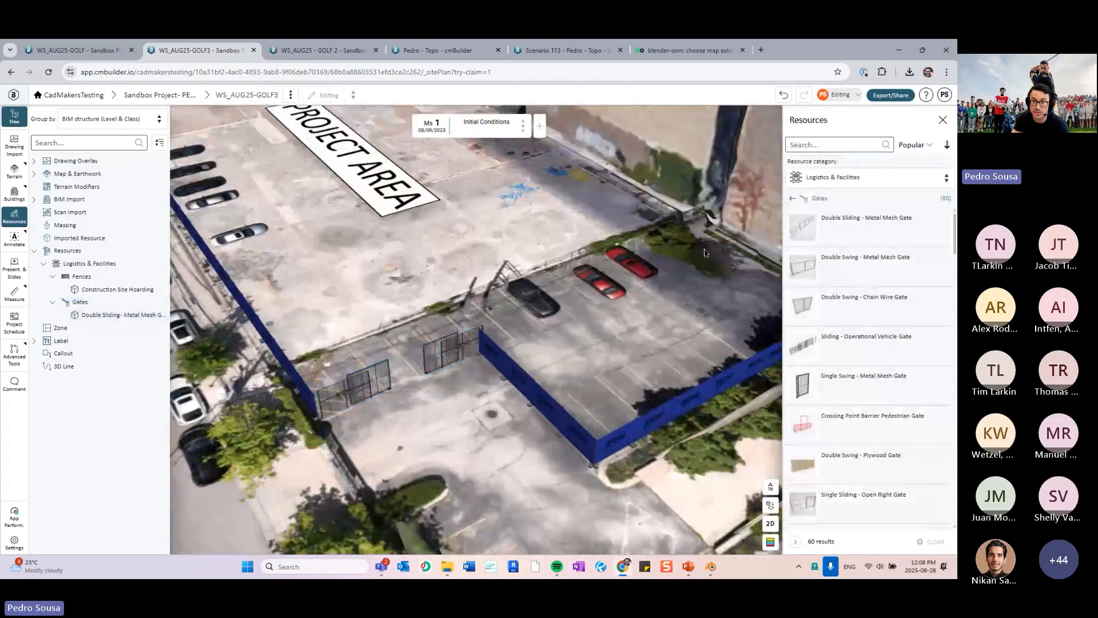
# Switch the resource category from Logistics & Facilities to Safety & Personnel and open its Security resources
pyautogui.click(807, 201)
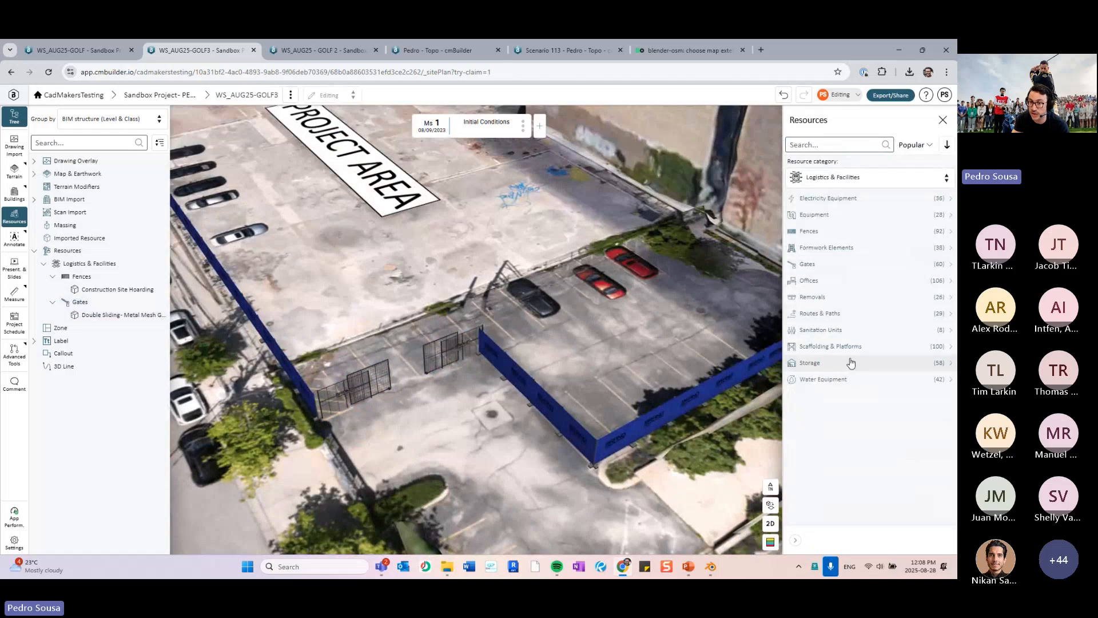
pyautogui.click(836, 181)
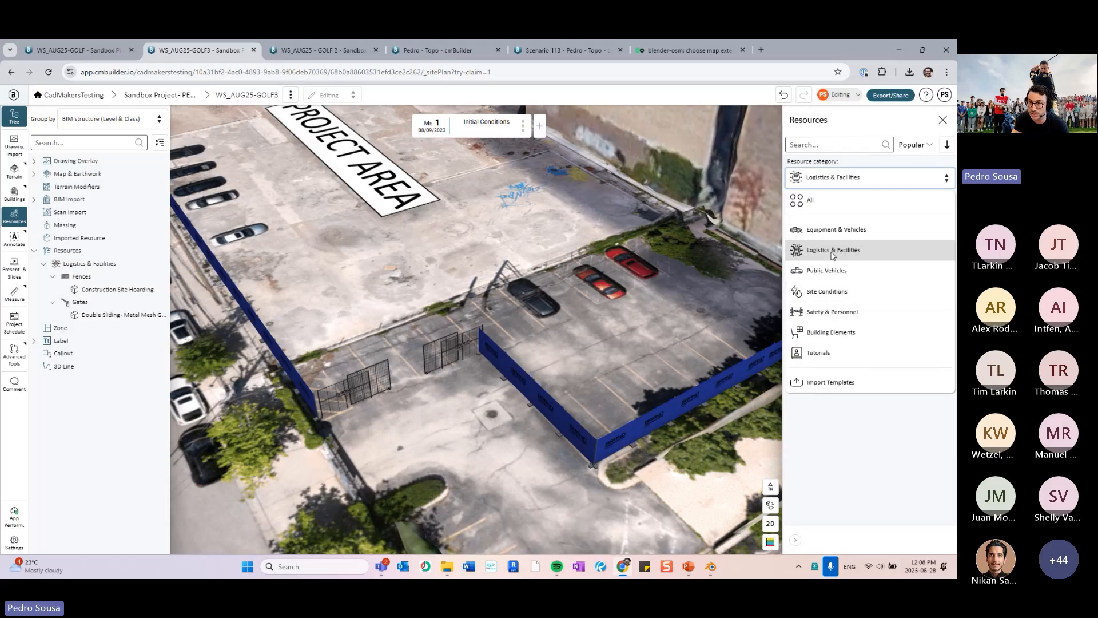
pyautogui.press('ctrl')
pyautogui.press('ctrl')
pyautogui.press('ctrl')
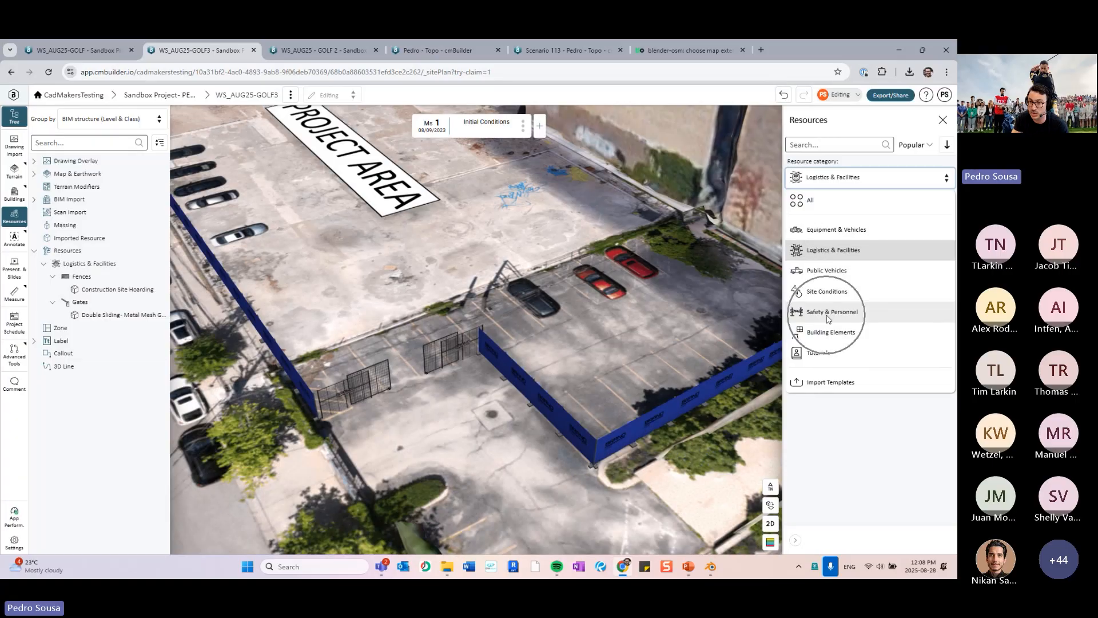
pyautogui.click(827, 316)
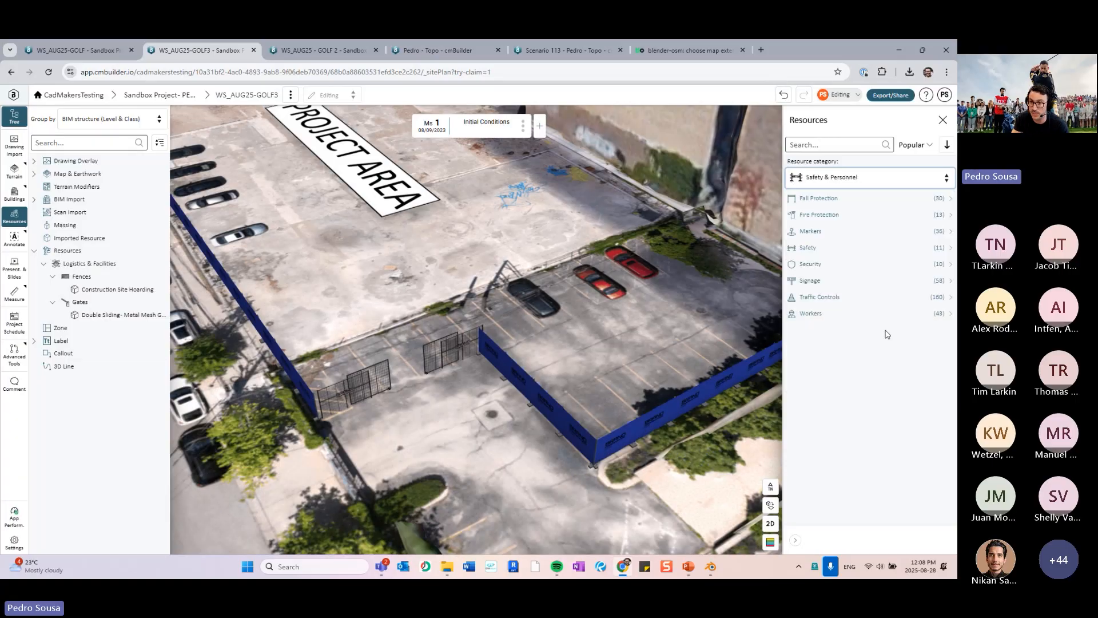
pyautogui.click(840, 268)
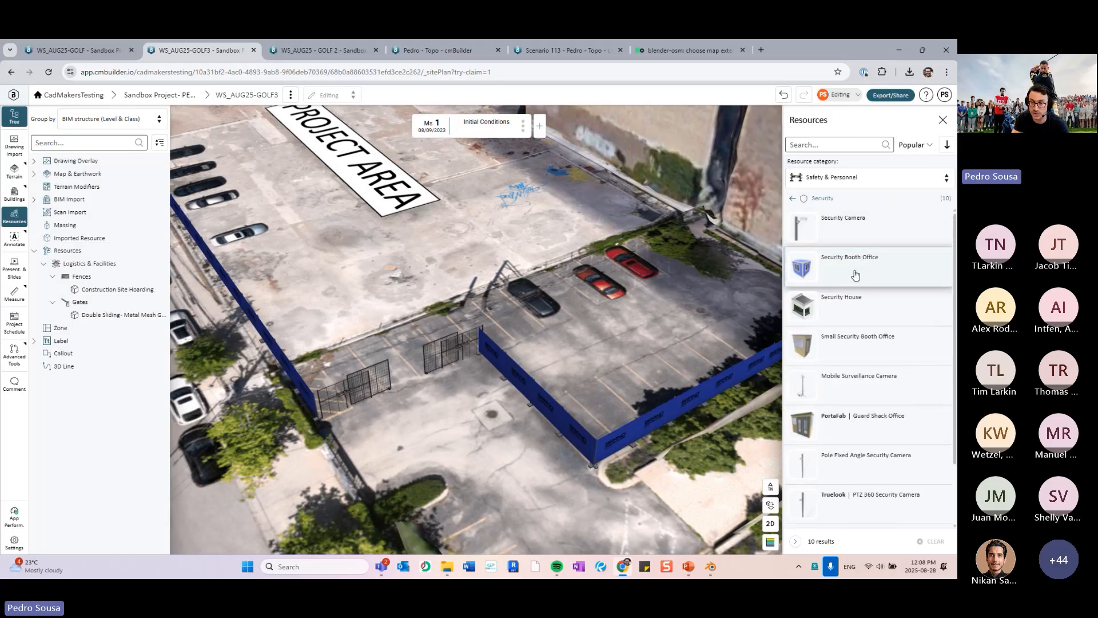
# Place a Small Security Booth Office just inside the sliding gate, beside the long street-side hoarding
pyautogui.scroll(-1, 856, 269)
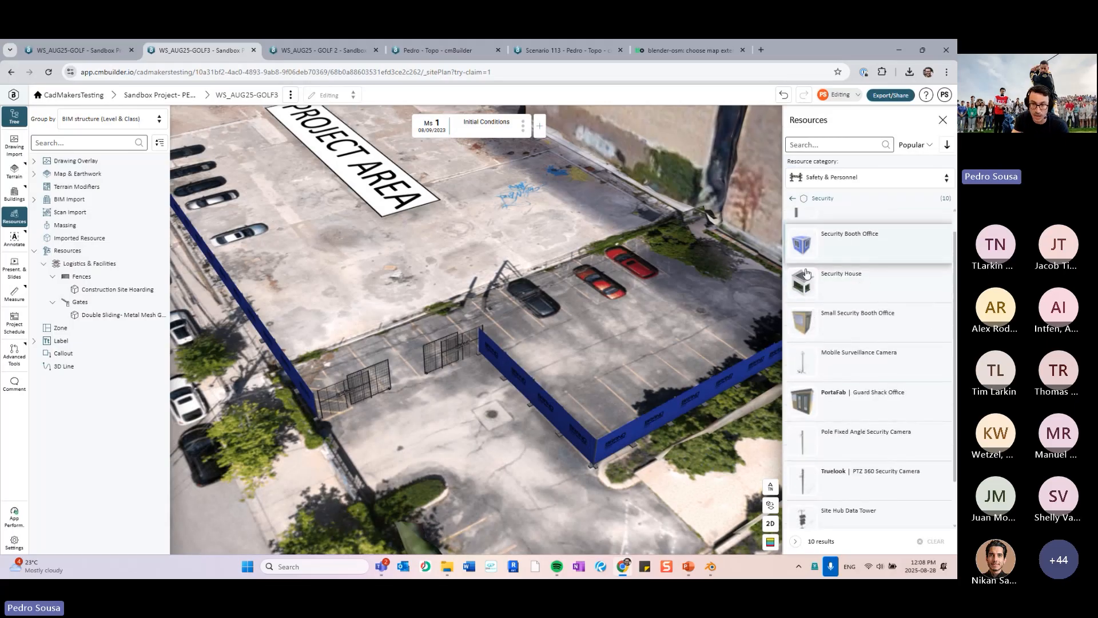
pyautogui.scroll(4, 424, 333)
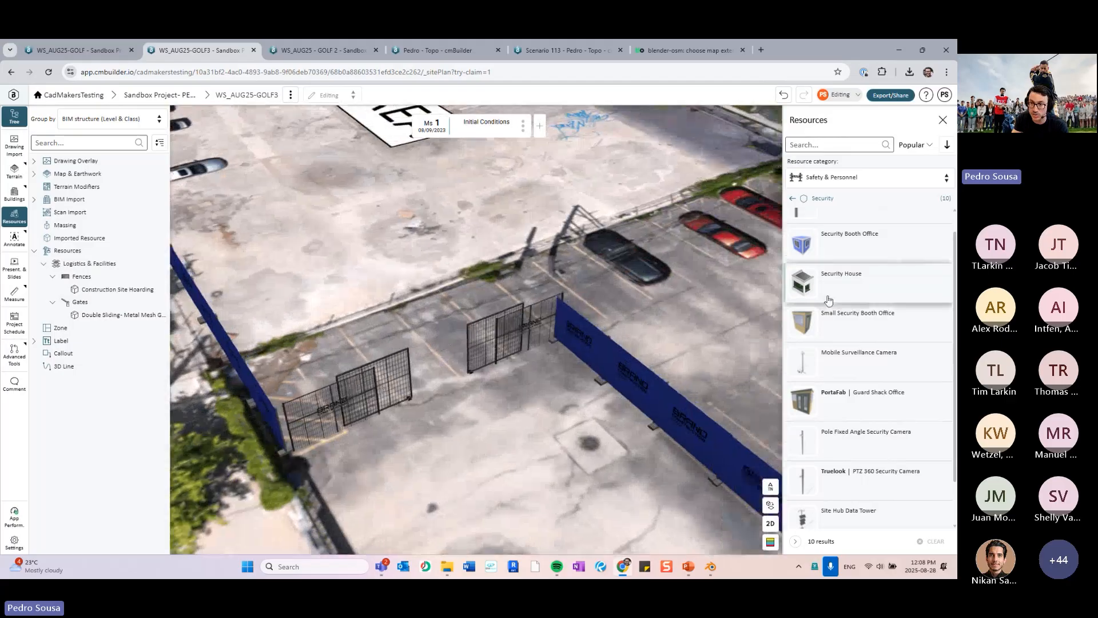
pyautogui.click(863, 326)
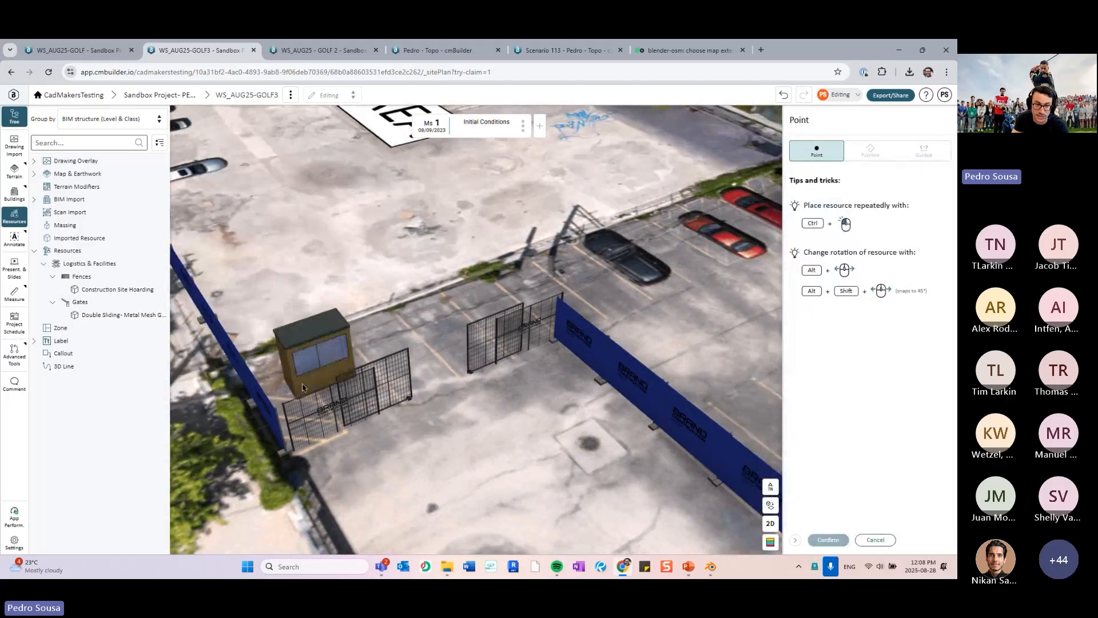
pyautogui.click(378, 365)
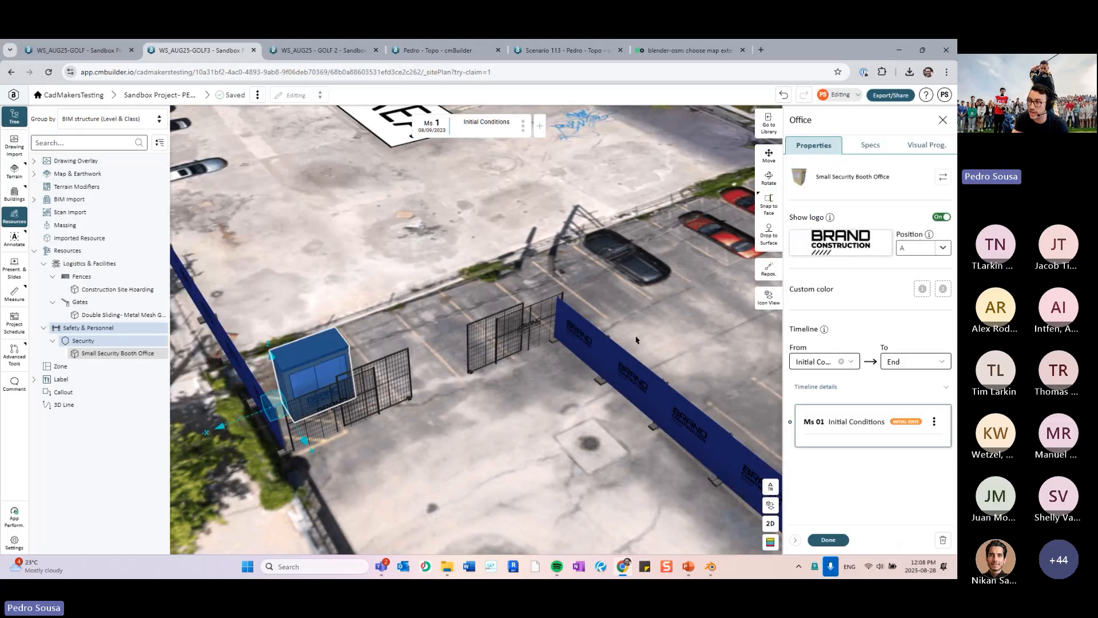
pyautogui.scroll(-4, 637, 340)
pyautogui.moveTo(320, 369); pyautogui.dragTo(367, 373)
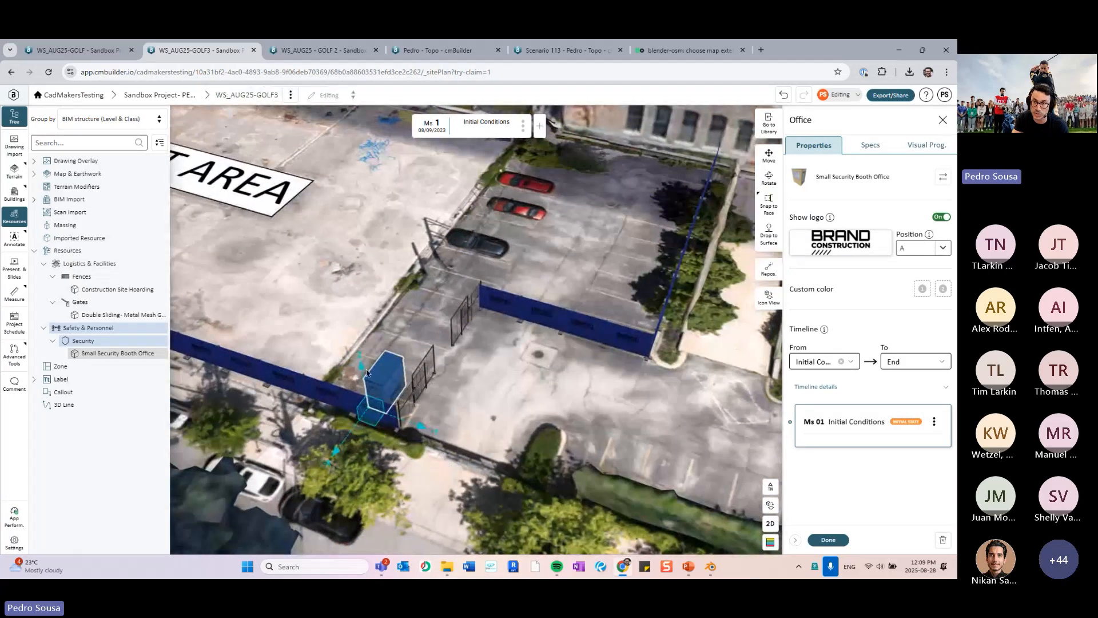
# Browse the Gates resources under Logistics & Facilities and search them for "turn"
pyautogui.click(769, 124)
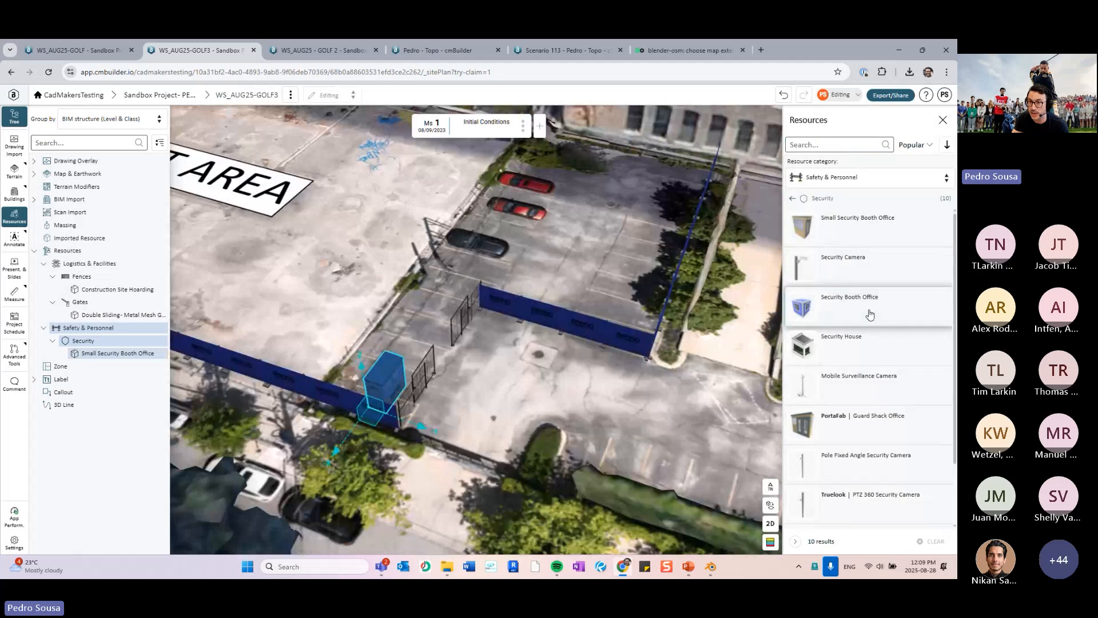
pyautogui.click(797, 198)
pyautogui.click(812, 178)
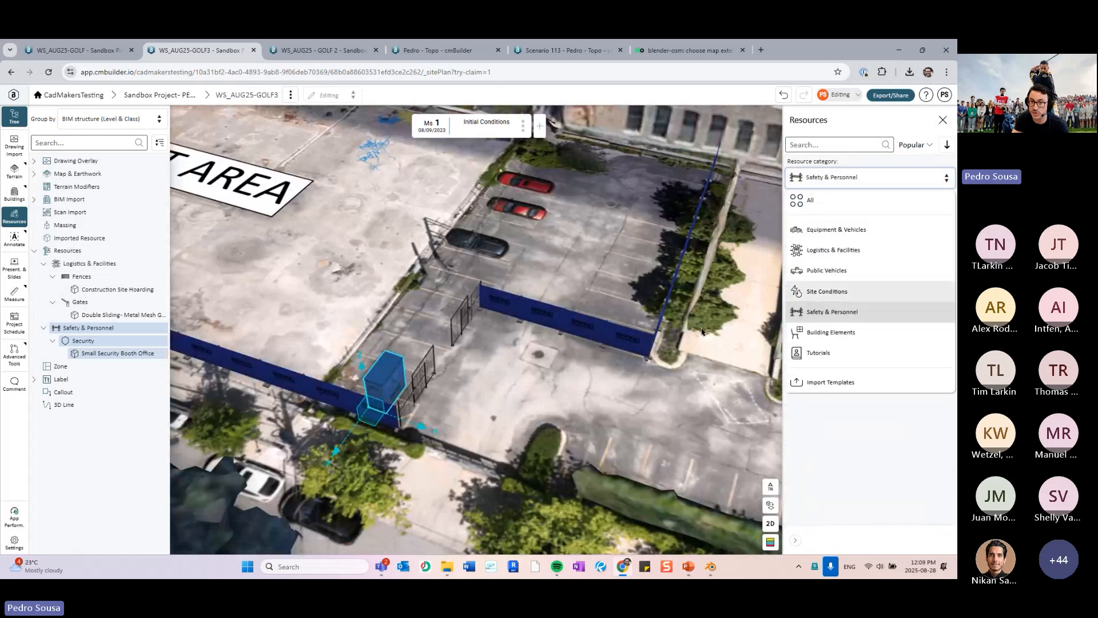
pyautogui.click(834, 250)
pyautogui.click(839, 235)
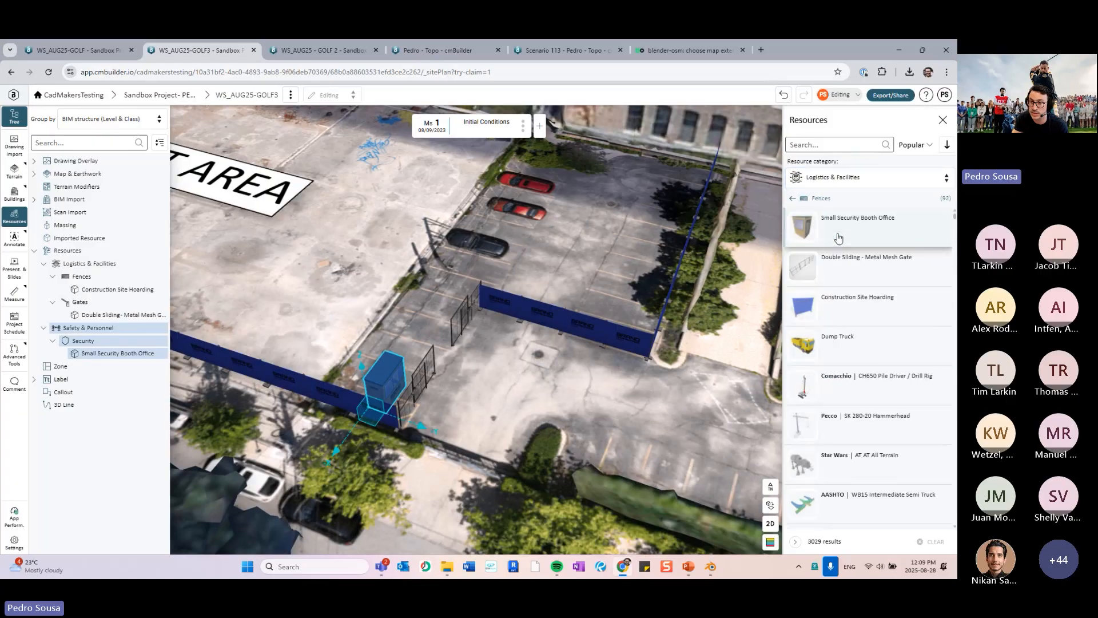
pyautogui.click(813, 202)
pyautogui.click(824, 264)
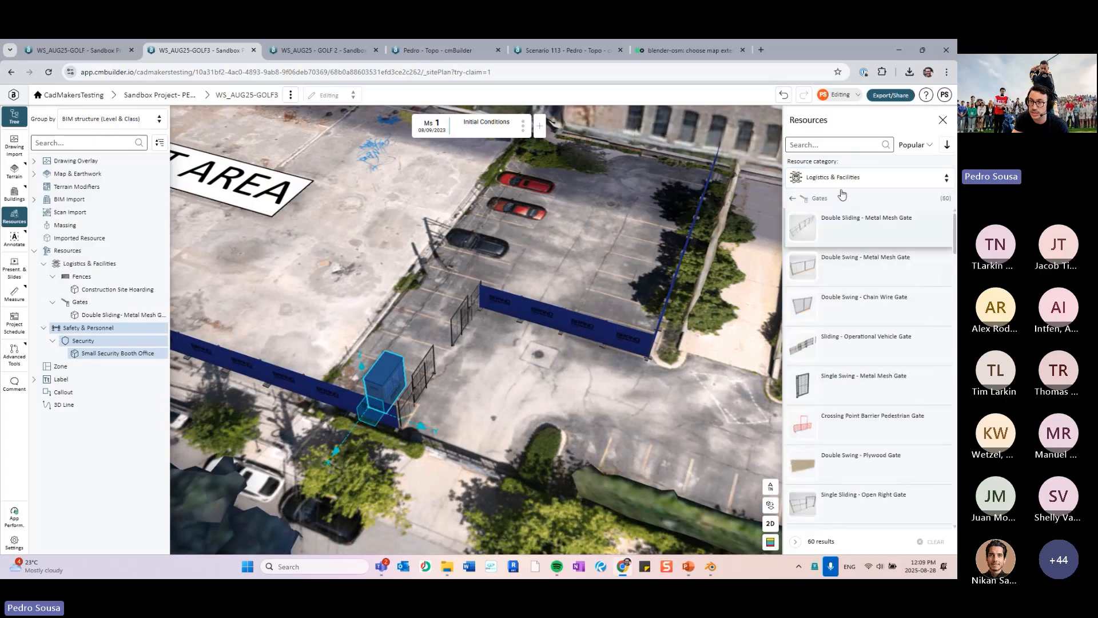
pyautogui.click(843, 147)
pyautogui.write('turn')
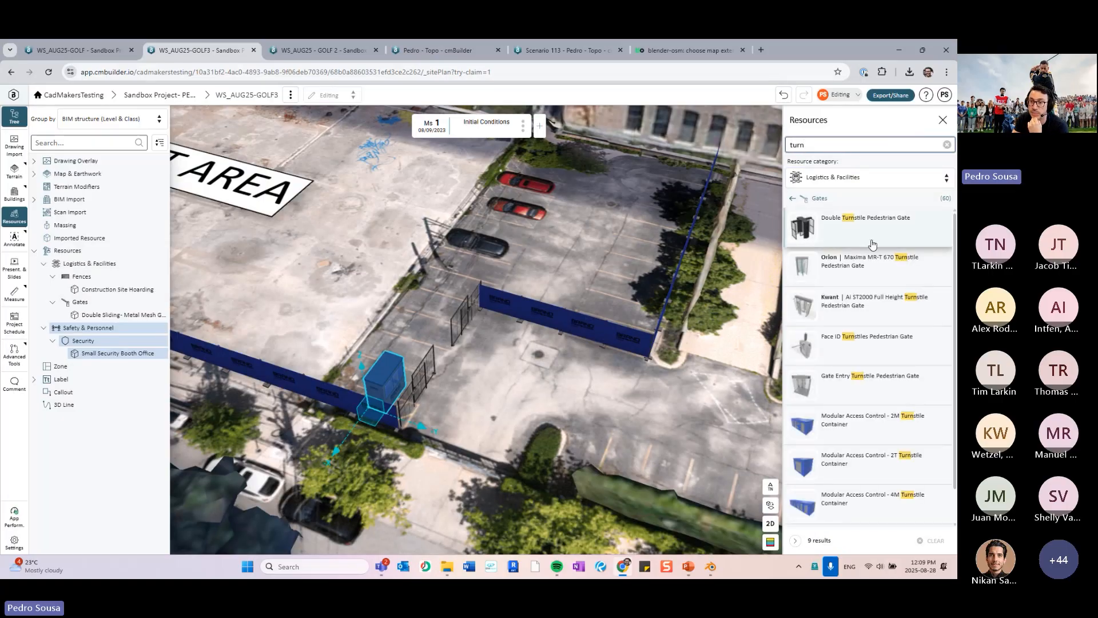
# Place a Double Turnstile Pedestrian Gate guided onto the short notch-side hoarding, near its outer corner, and finish editing it
pyautogui.click(879, 235)
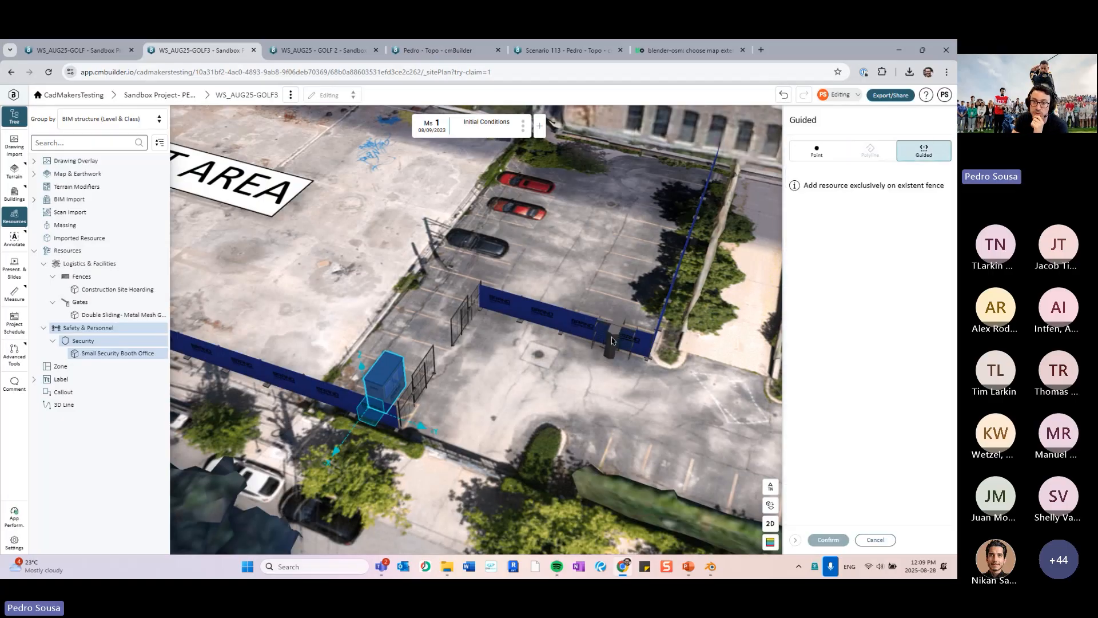
pyautogui.click(627, 346)
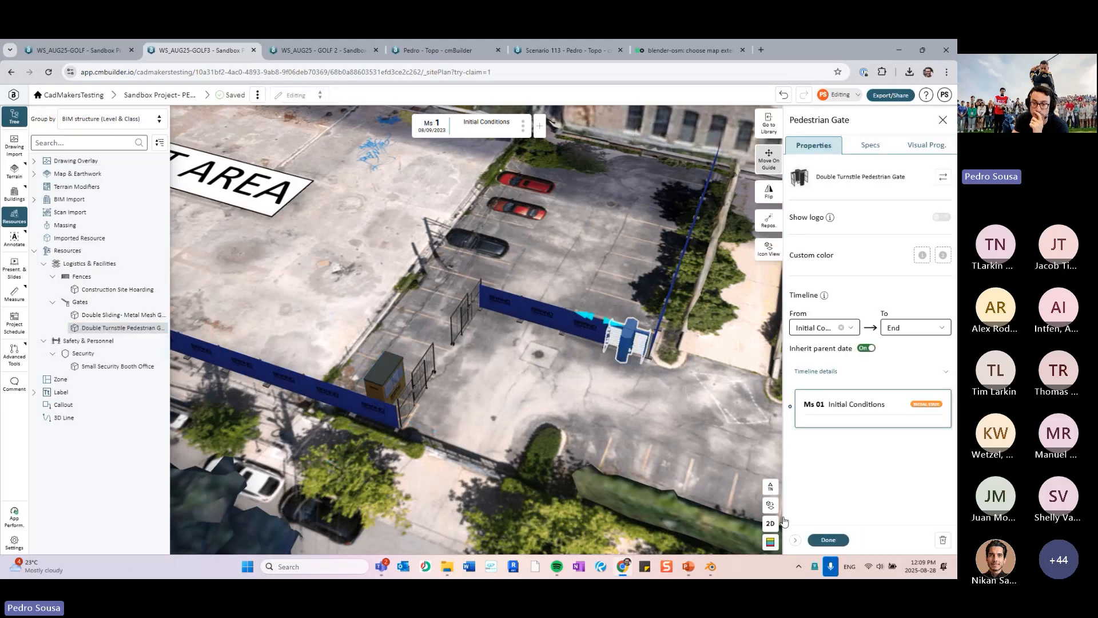
pyautogui.click(829, 543)
pyautogui.click(692, 473)
# Inspect the placed gates and security booth, review the Safety Items Check List slide in PowerPoint, and return to cmBuilder
pyautogui.moveTo(504, 367); pyautogui.dragTo(400, 326)
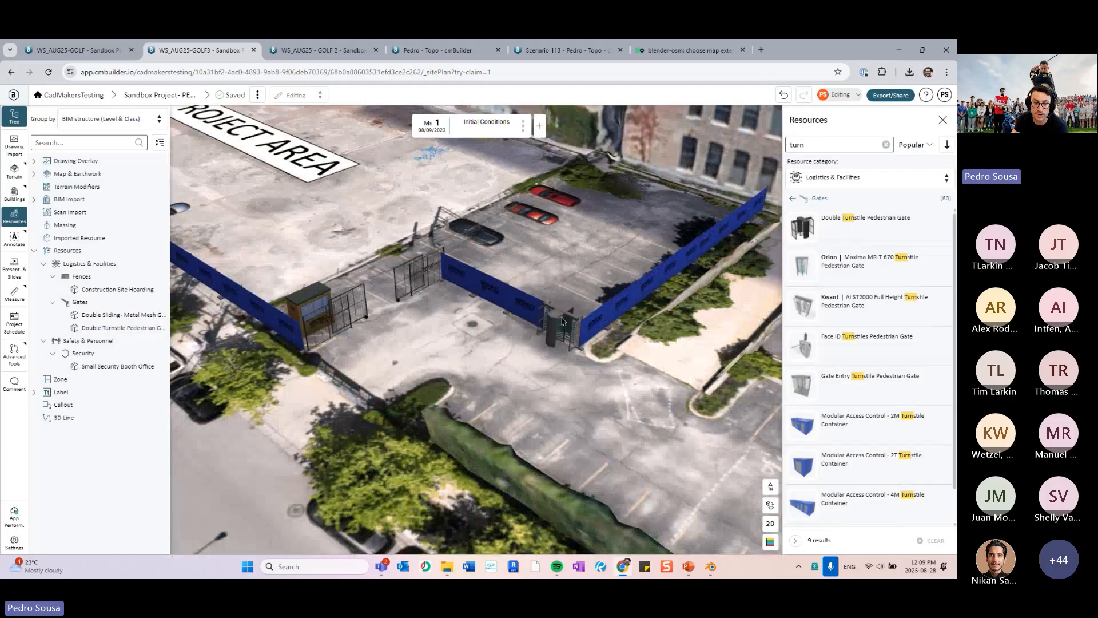
pyautogui.scroll(3, 393, 323)
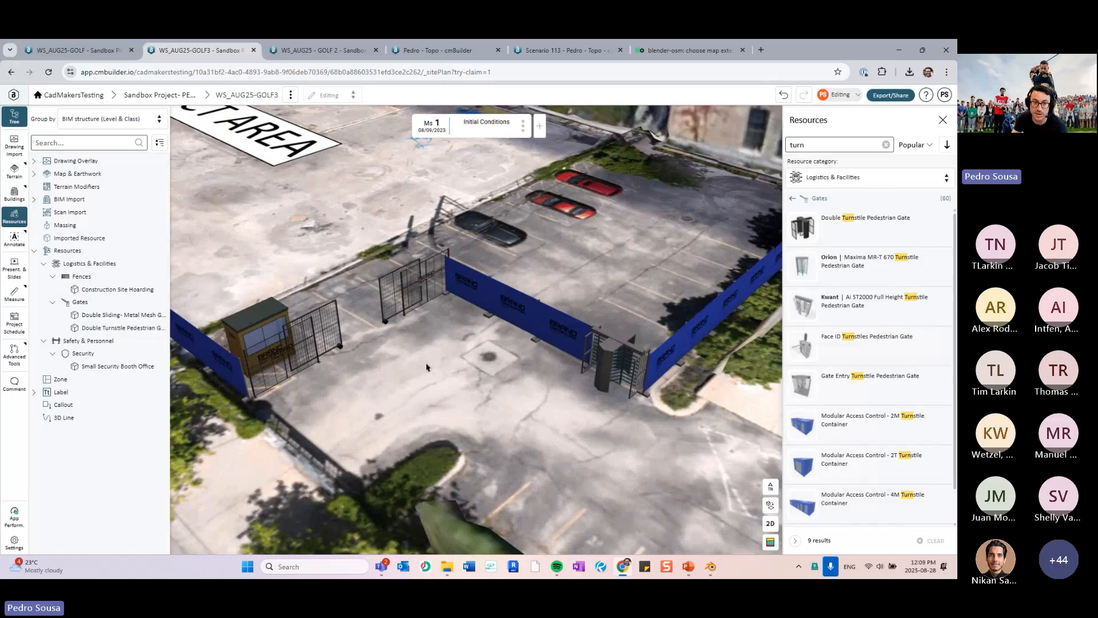
pyautogui.scroll(-3, 557, 325)
pyautogui.moveTo(557, 325); pyautogui.dragTo(599, 345)
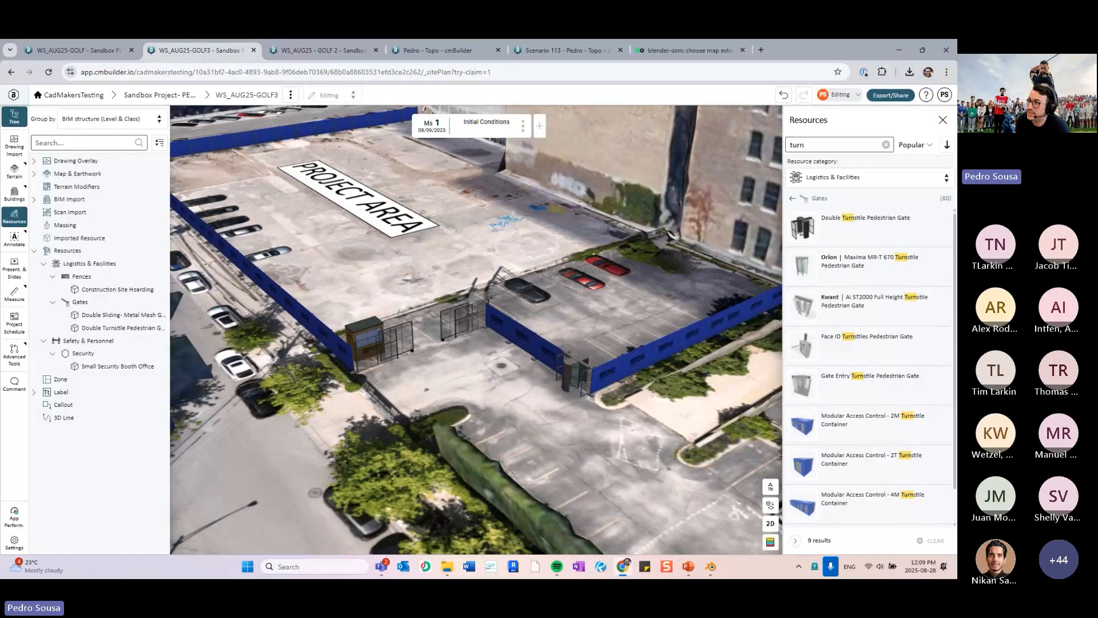
pyautogui.click(688, 566)
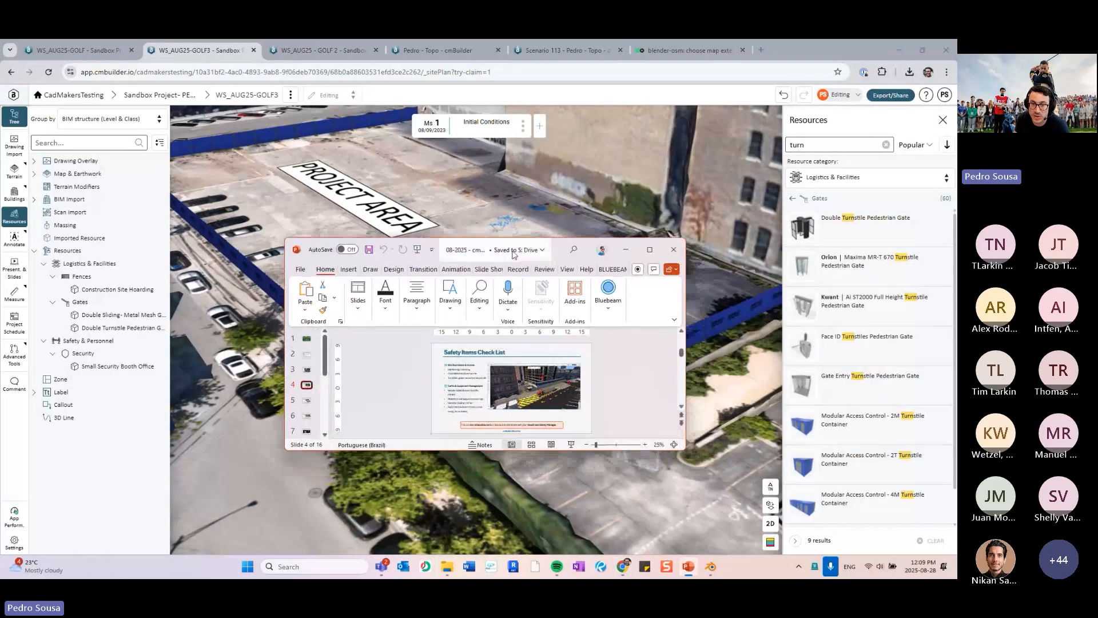
pyautogui.click(649, 252)
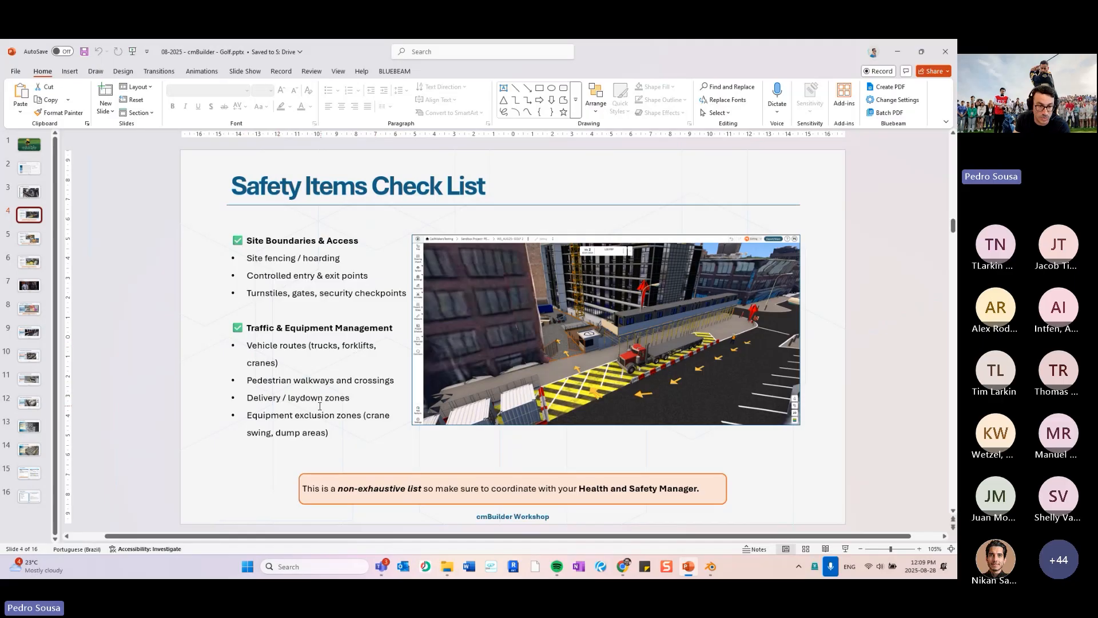
pyautogui.click(896, 57)
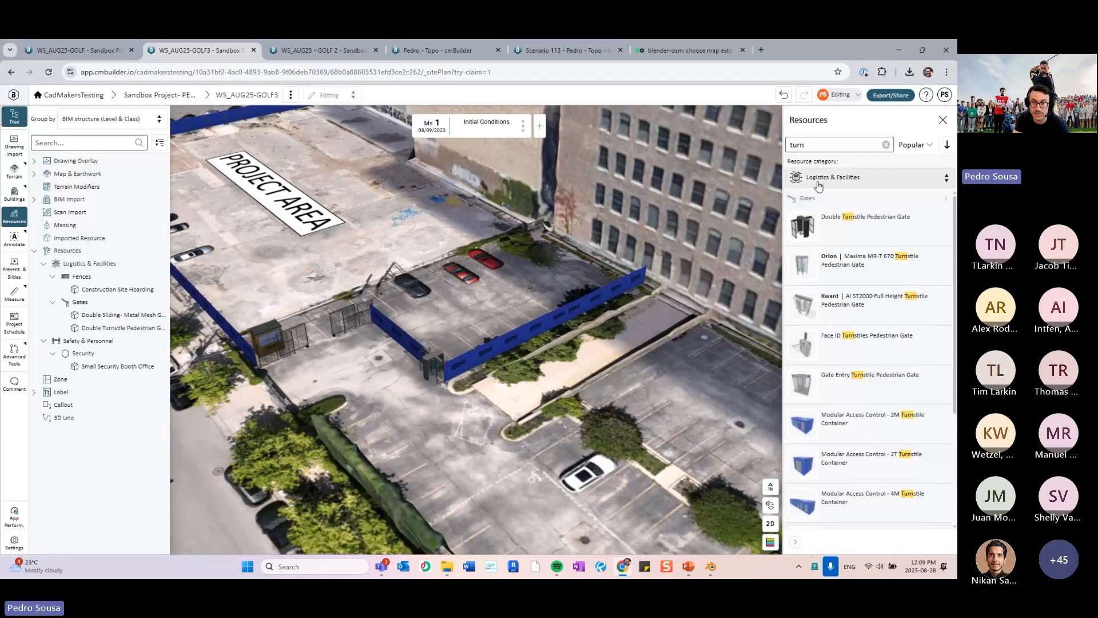
# Clear the resource search and browse the Routes & Paths resources under Logistics & Facilities
pyautogui.click(819, 179)
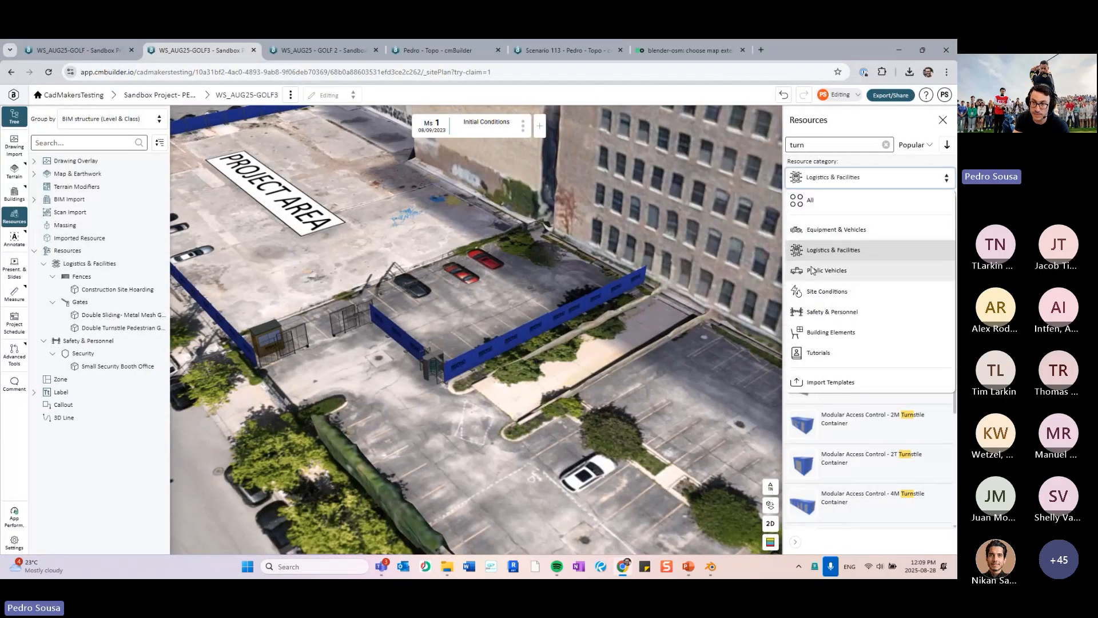
pyautogui.click(820, 252)
pyautogui.click(886, 144)
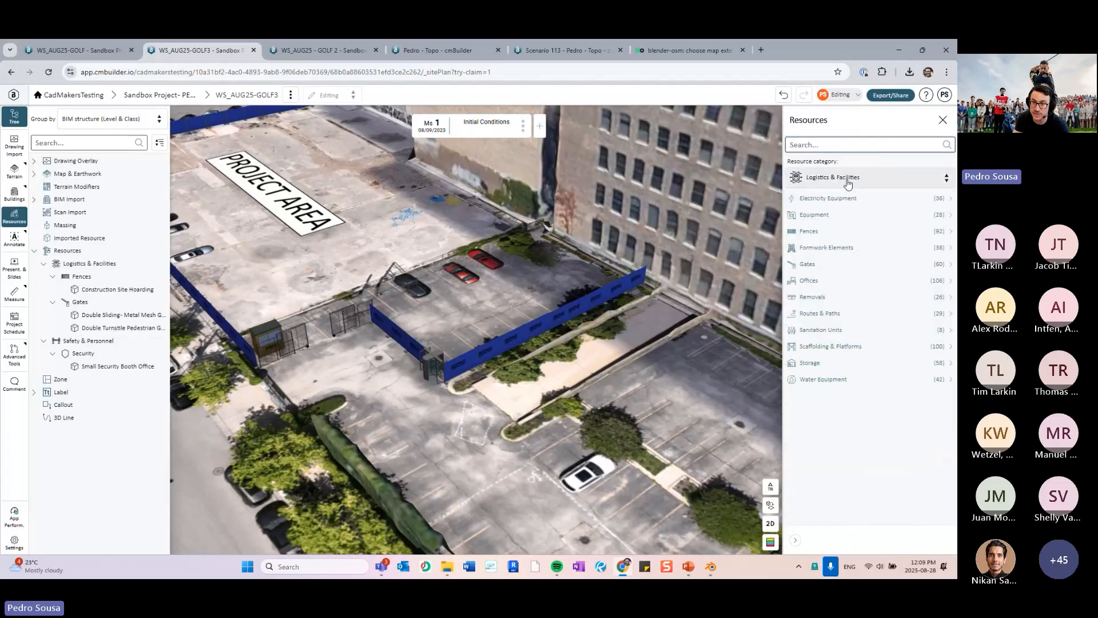
pyautogui.click(829, 315)
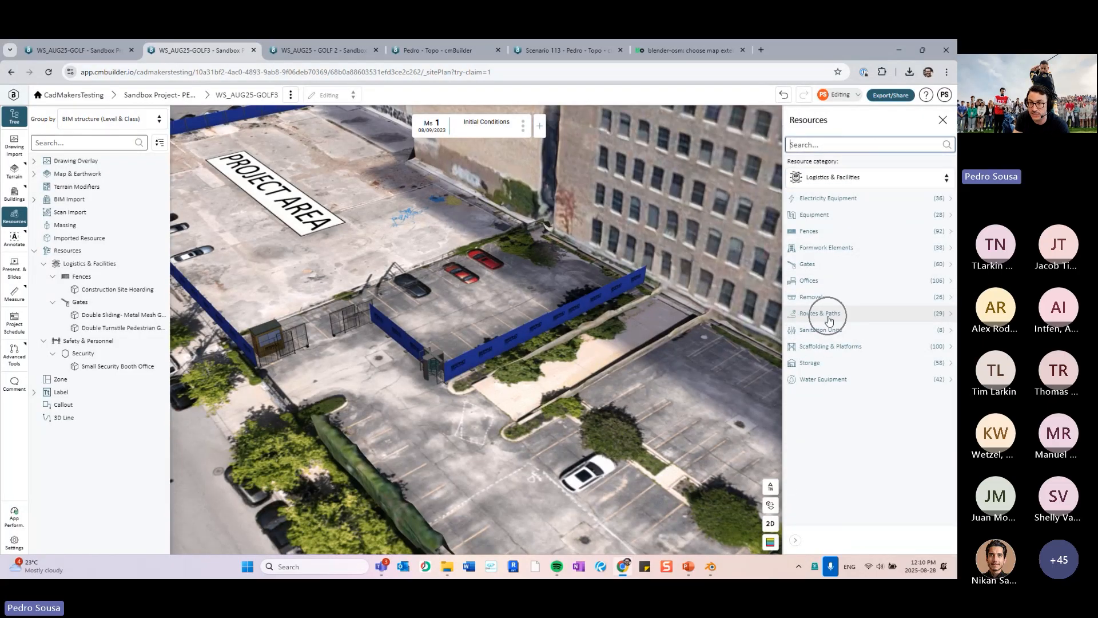
# Examine the hoarded project area, its entrances and the surrounding streets, closing the resource library for a wider view
pyautogui.scroll(-5, 619, 227)
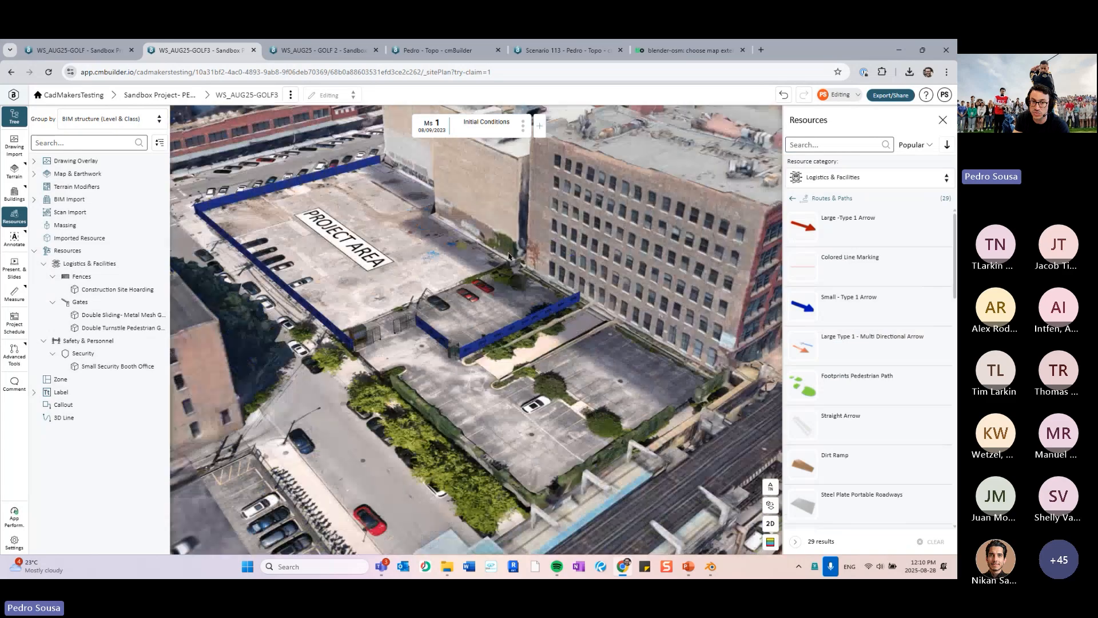
pyautogui.moveTo(507, 301); pyautogui.dragTo(544, 325, button='middle')
pyautogui.scroll(5, 543, 325)
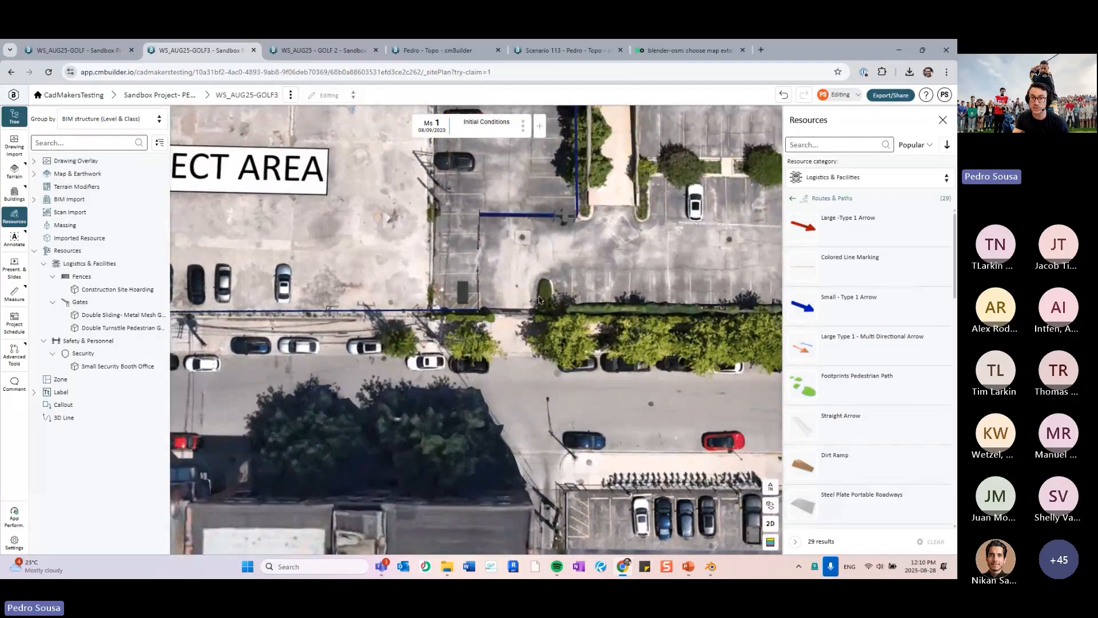
pyautogui.scroll(-4, 539, 299)
pyautogui.moveTo(540, 300)
pyautogui.mouseDown(button='middle')
pyautogui.moveTo(569, 349)
pyautogui.moveTo(581, 350)
pyautogui.moveTo(512, 363)
pyautogui.moveTo(529, 318)
pyautogui.mouseUp(button='middle')
pyautogui.scroll(1, 568, 350)
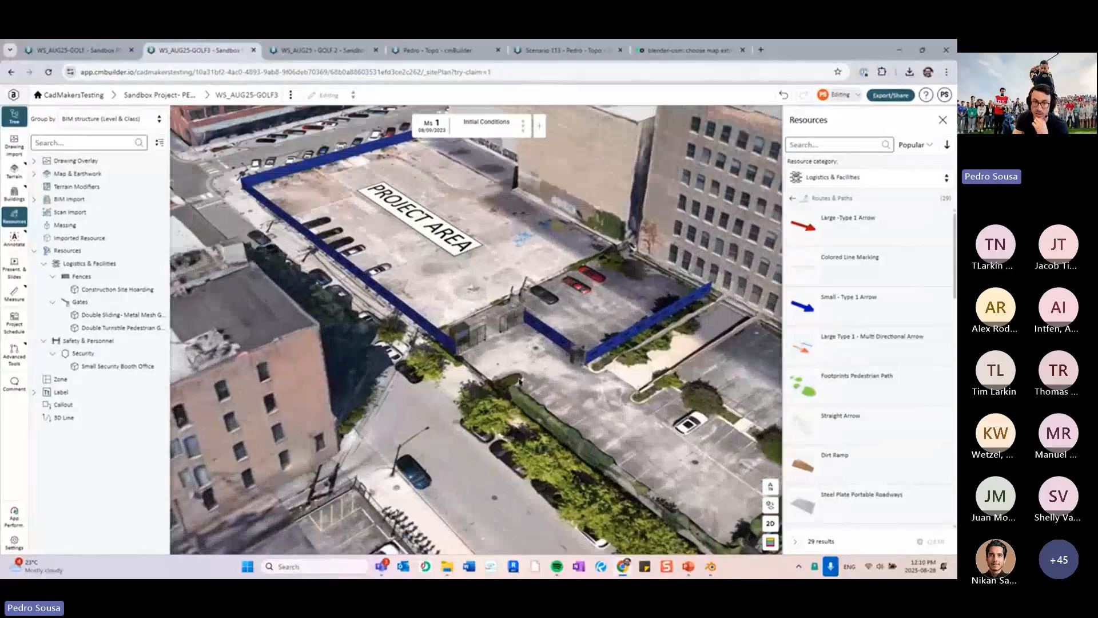
pyautogui.click(943, 121)
pyautogui.scroll(-3, 567, 230)
pyautogui.moveTo(567, 230); pyautogui.dragTo(563, 267, button='middle')
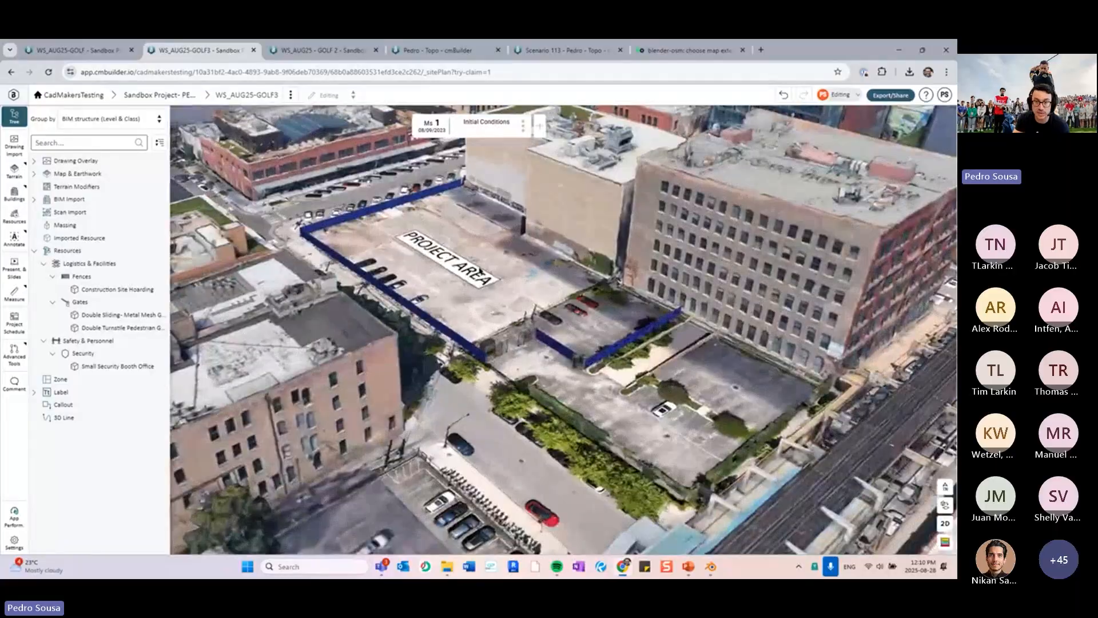
pyautogui.scroll(5, 485, 292)
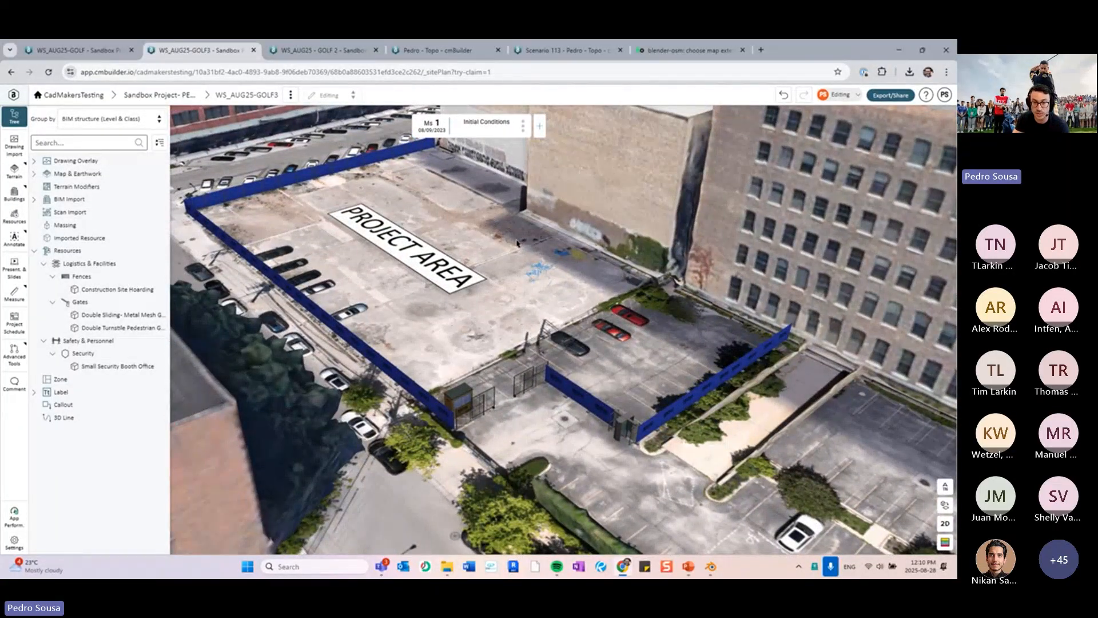
pyautogui.scroll(-2, 517, 254)
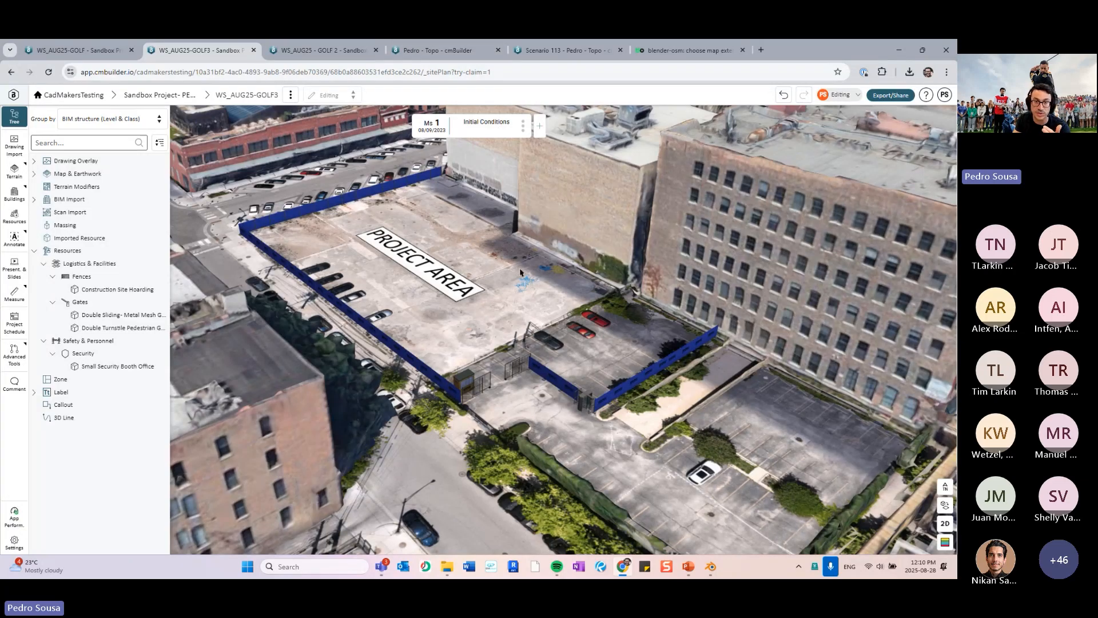
# Switch to the WS_AUG25-GOLF scenario and show its Site Mobilization milestone over the whole project site
pyautogui.click(104, 46)
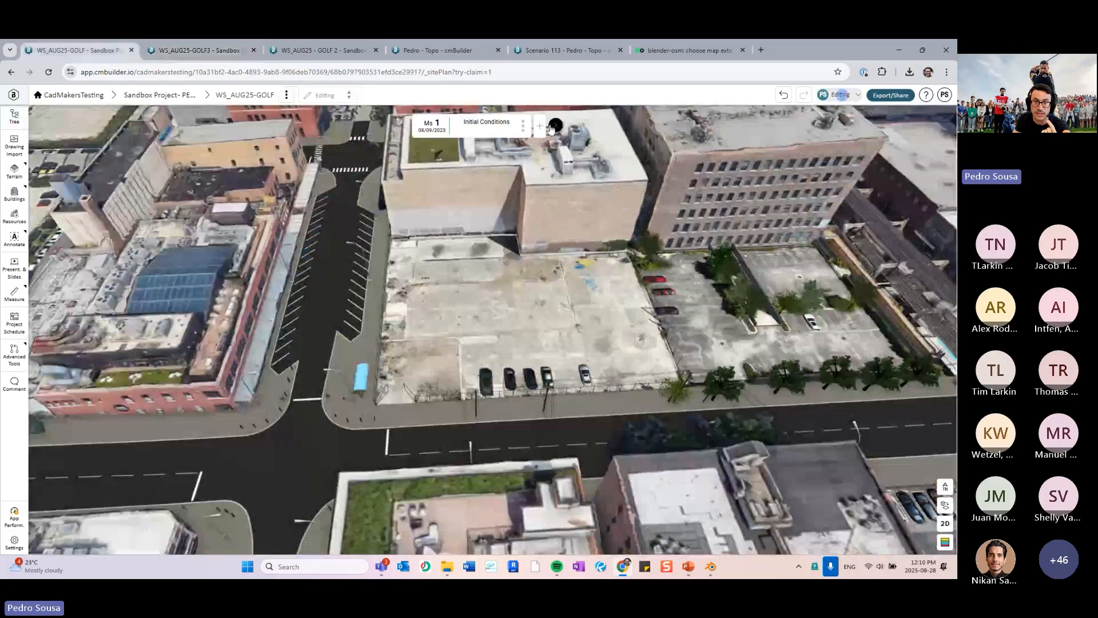
pyautogui.click(556, 125)
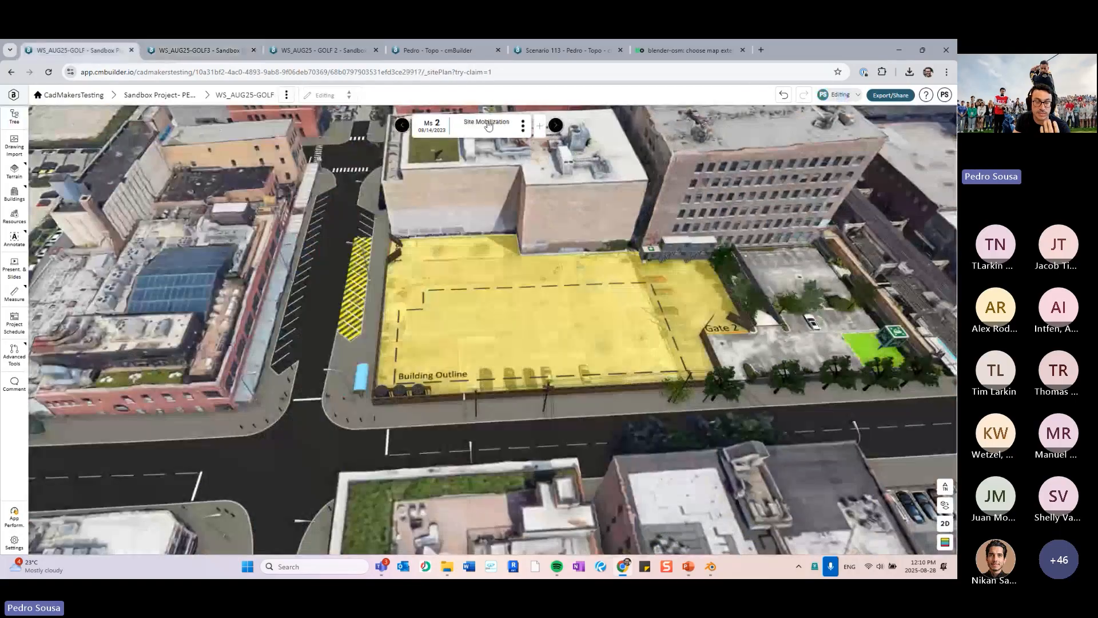
pyautogui.click(556, 126)
pyautogui.click(402, 125)
pyautogui.moveTo(489, 246); pyautogui.dragTo(444, 255)
pyautogui.moveTo(532, 243); pyautogui.dragTo(509, 255, button='right')
pyautogui.moveTo(509, 255); pyautogui.dragTo(548, 254)
pyautogui.moveTo(548, 254); pyautogui.dragTo(490, 276, button='right')
pyautogui.moveTo(491, 275); pyautogui.dragTo(519, 287)
pyautogui.moveTo(516, 284); pyautogui.dragTo(520, 266, button='right')
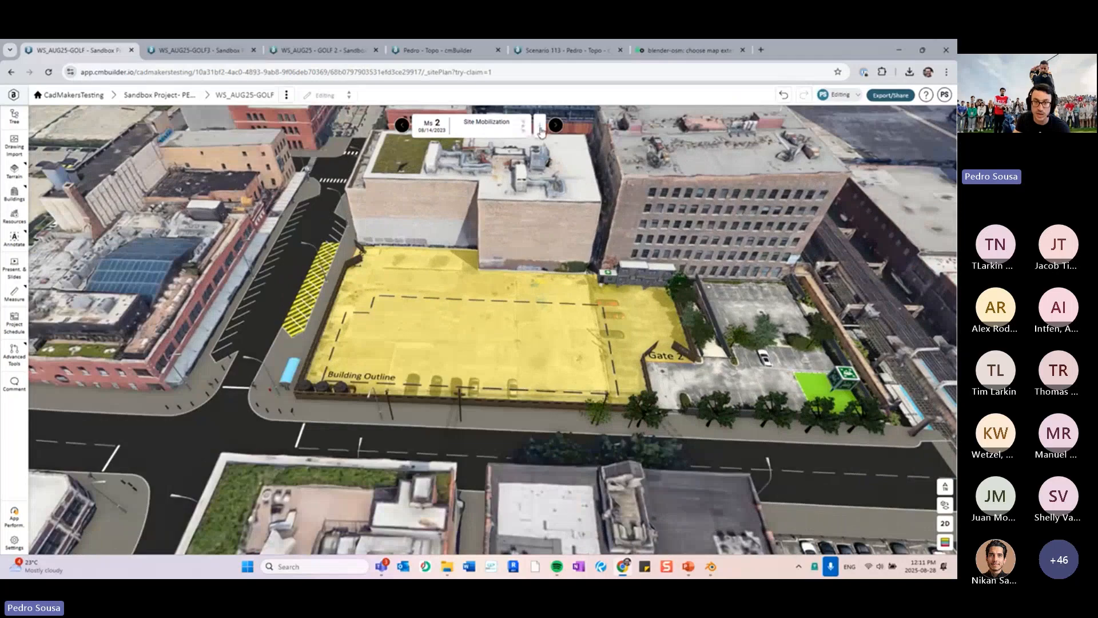
# Add a milestone named "Safety PLan" directly after Site Mobilization
pyautogui.click(540, 131)
pyautogui.write('Safety PLan')
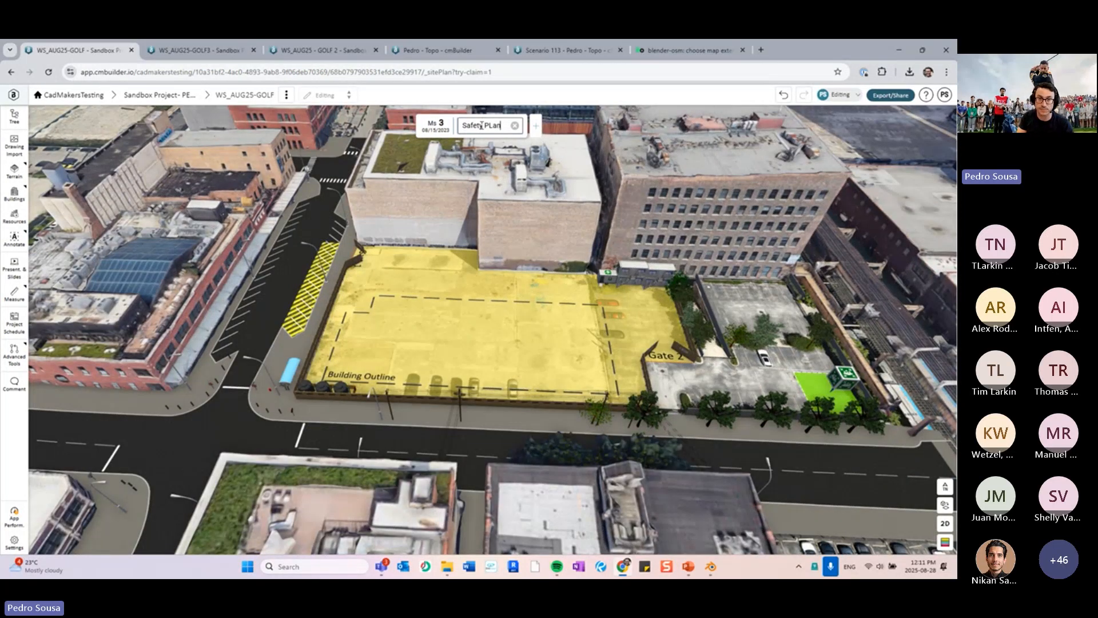
pyautogui.press('Return')
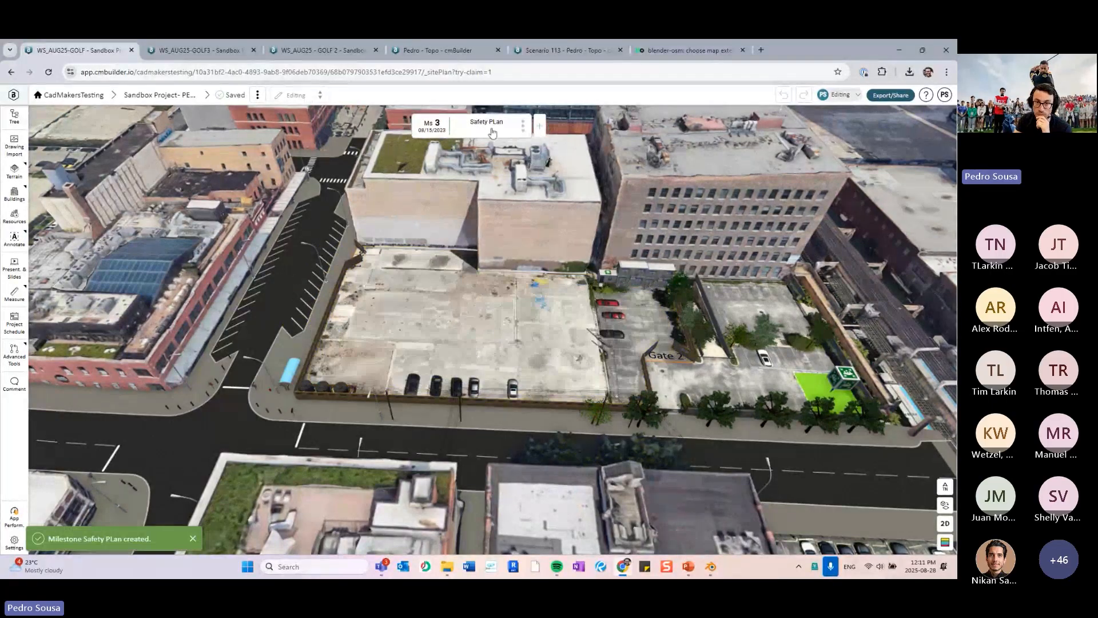
# Compare the site in the Safety PLan milestone with the Site Mobilization milestone
pyautogui.moveTo(539, 180); pyautogui.dragTo(527, 245)
pyautogui.press('Left')
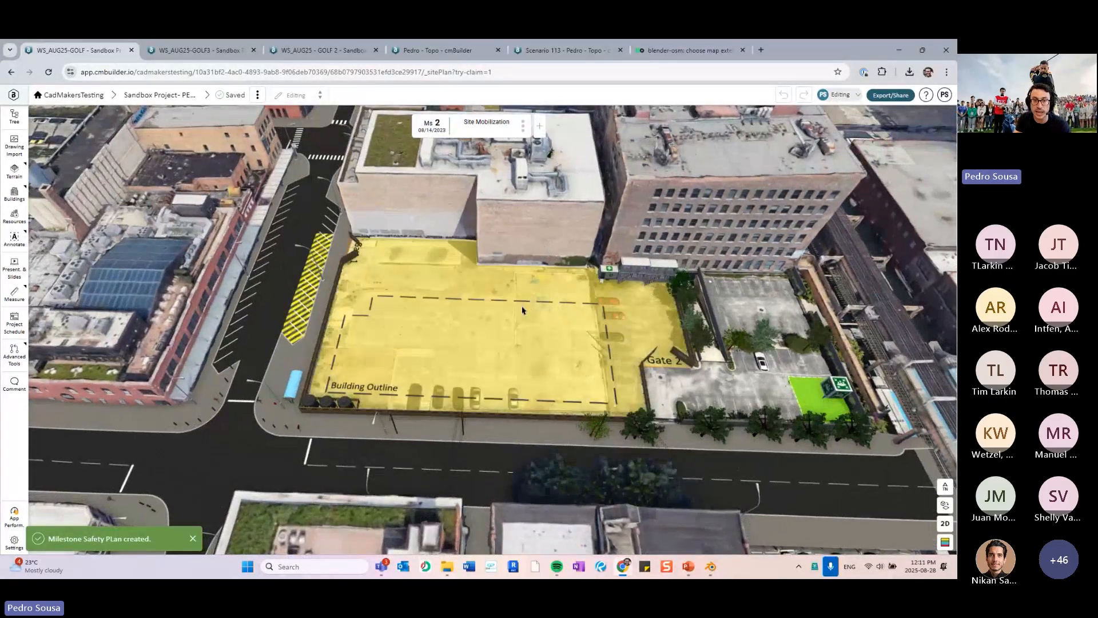
pyautogui.press('Right')
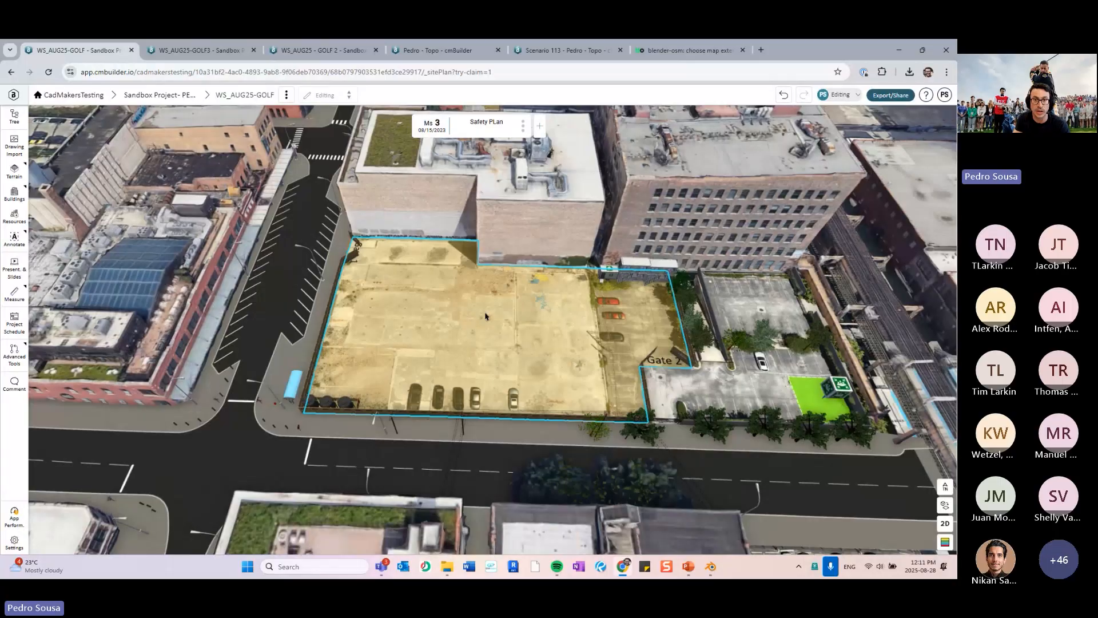
pyautogui.press('Left')
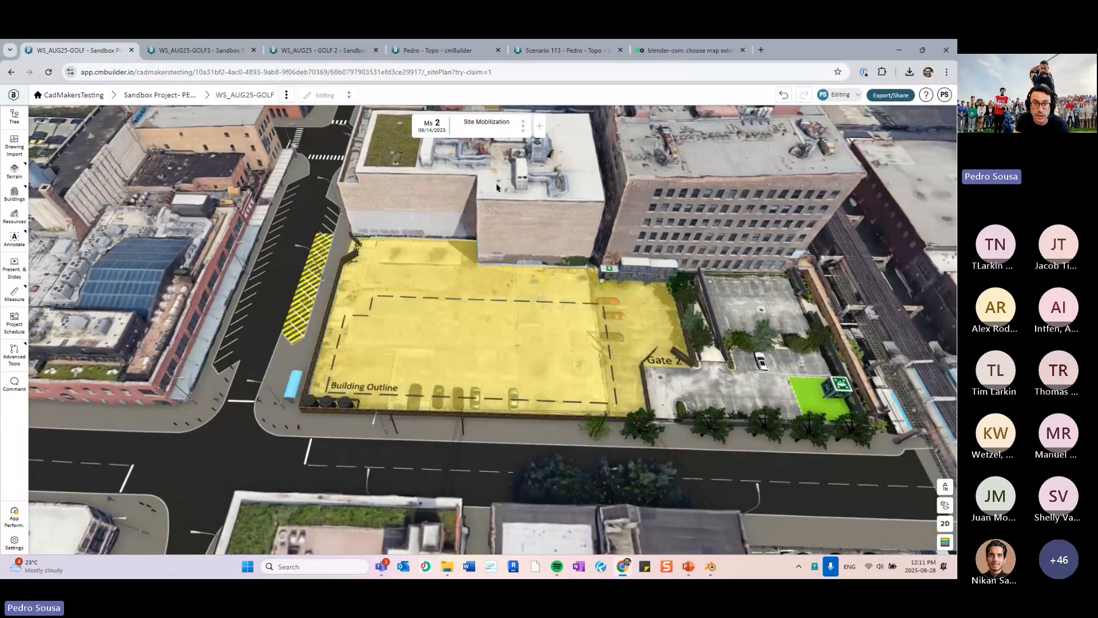
# Review the milestone order and dates in the project schedule, and close the schedule
pyautogui.click(522, 126)
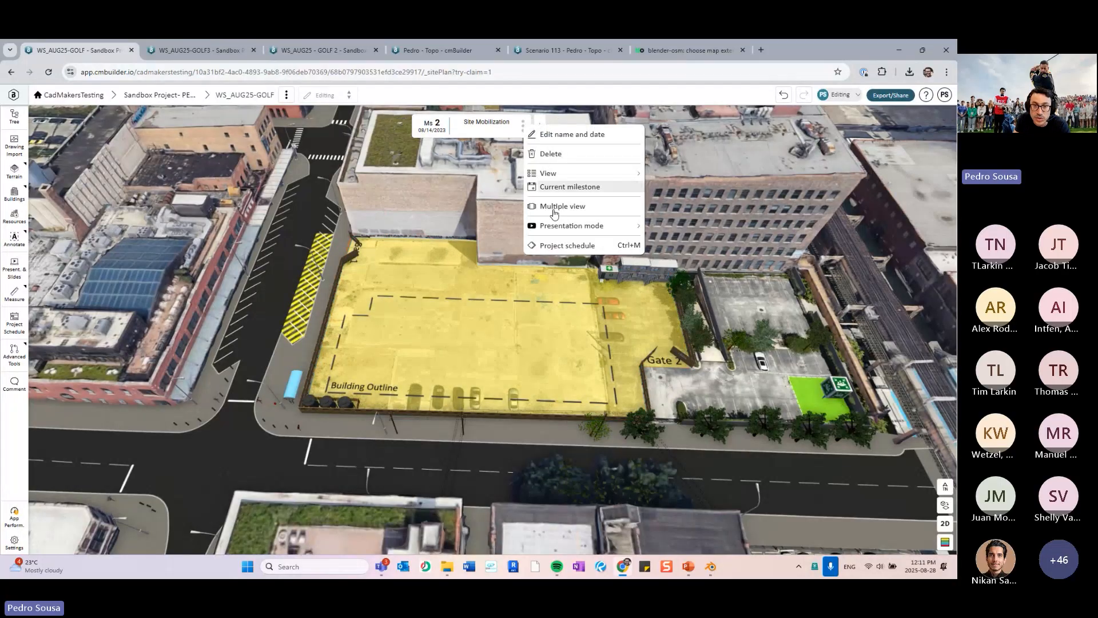
pyautogui.click(568, 245)
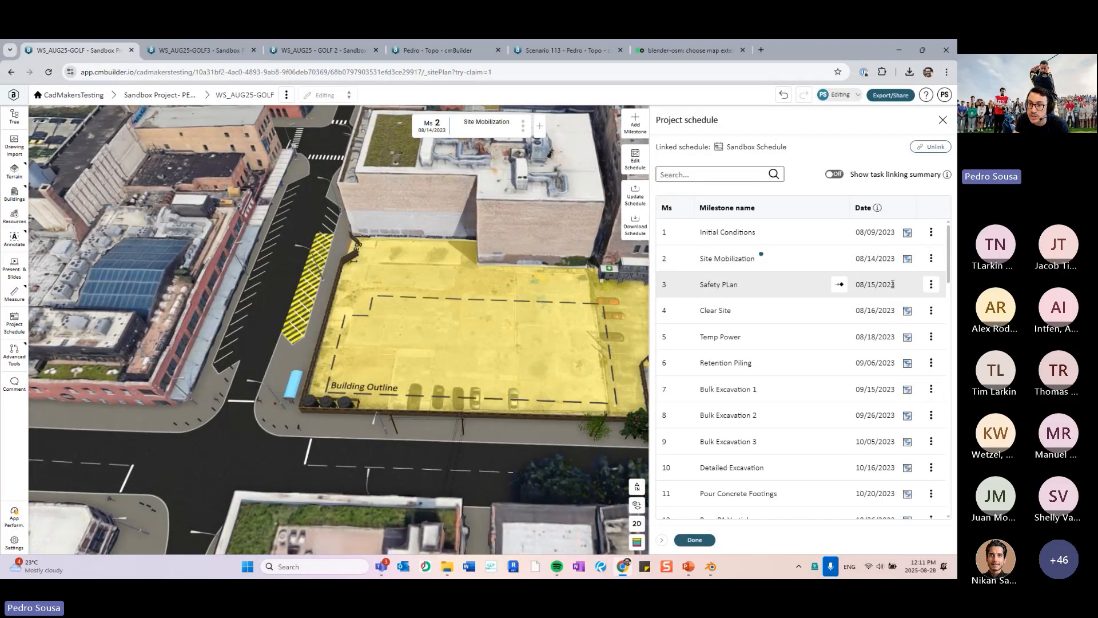
pyautogui.click(695, 539)
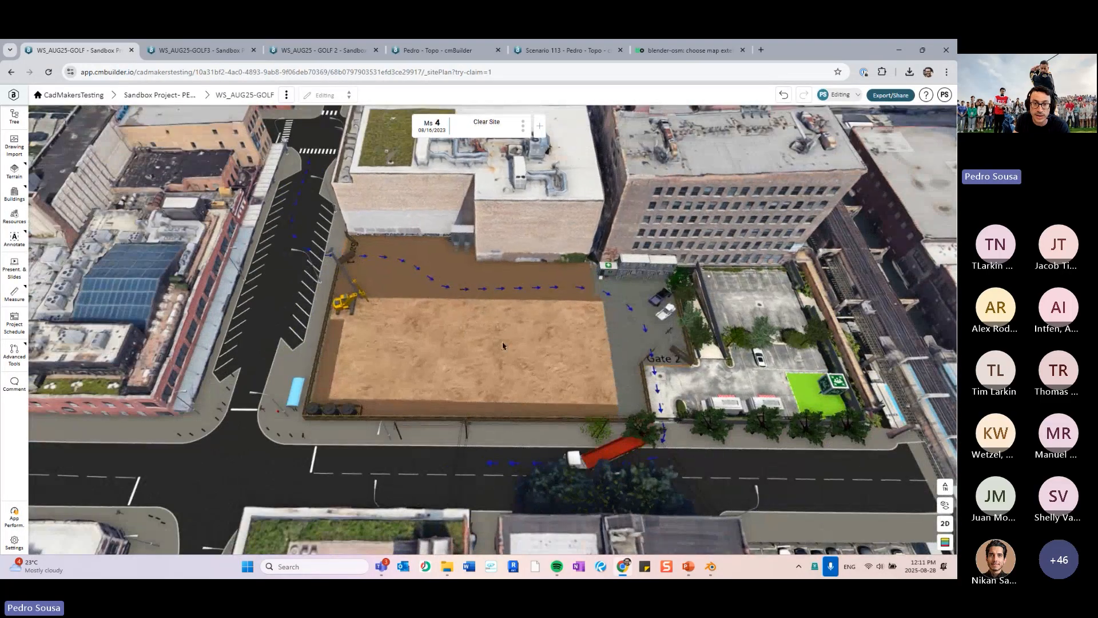
# Return to the Safety PLan milestone and frame the site from the Gate 2 side
pyautogui.press('Left')
pyautogui.scroll(2, 503, 346)
pyautogui.moveTo(508, 320); pyautogui.dragTo(446, 306)
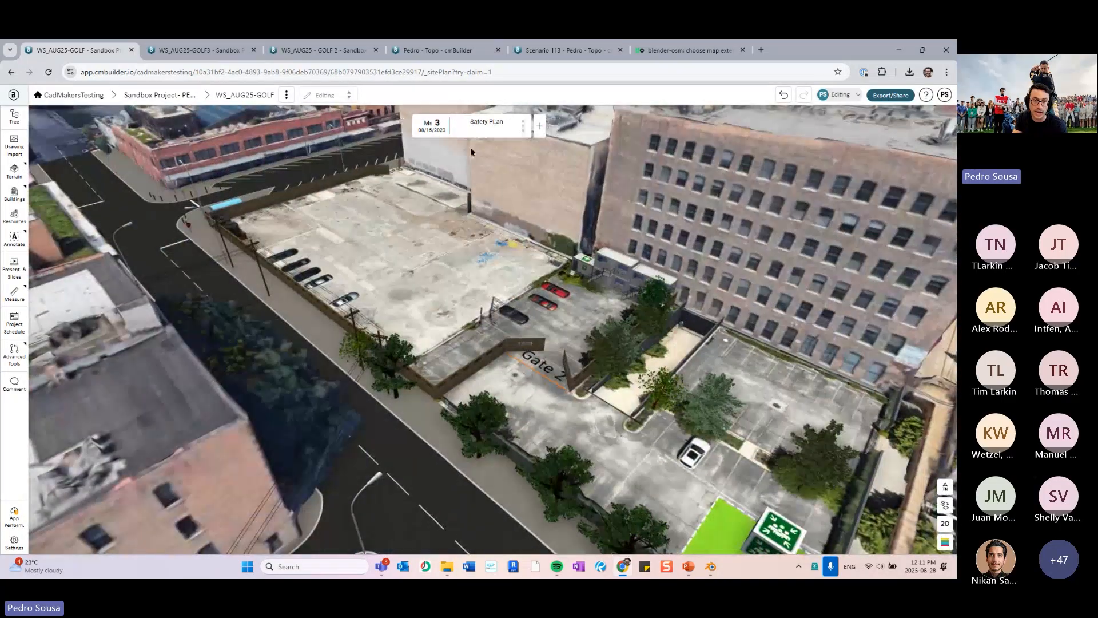
pyautogui.moveTo(482, 346); pyautogui.dragTo(465, 334)
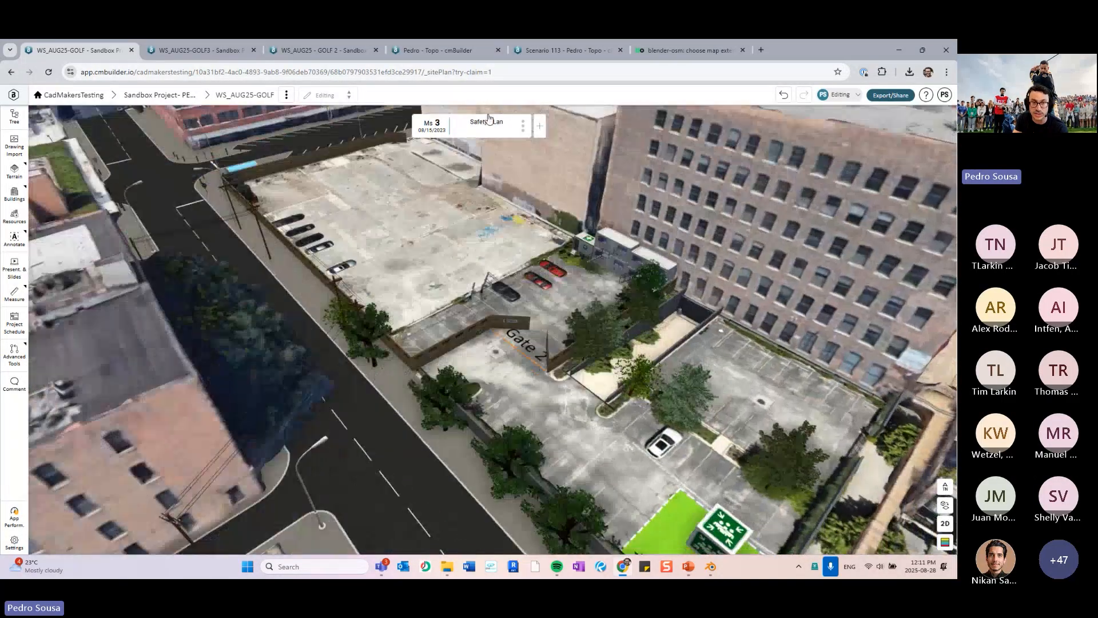
# Examine the Safety PLan site around Gate 2, then view the full site in 2D from above
pyautogui.moveTo(496, 132)
pyautogui.moveTo(461, 172); pyautogui.dragTo(479, 180)
pyautogui.moveTo(484, 313); pyautogui.dragTo(458, 337)
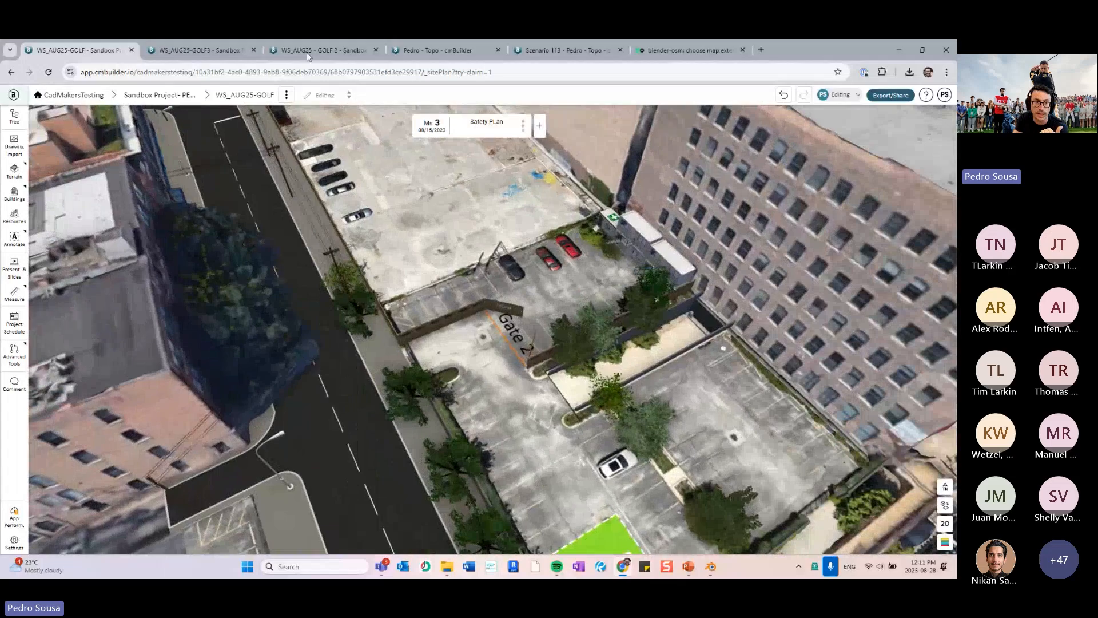
pyautogui.moveTo(367, 252); pyautogui.dragTo(429, 303)
pyautogui.moveTo(329, 265); pyautogui.dragTo(490, 296, button='right')
pyautogui.moveTo(490, 296); pyautogui.dragTo(511, 304)
pyautogui.moveTo(535, 305); pyautogui.dragTo(472, 336, button='right')
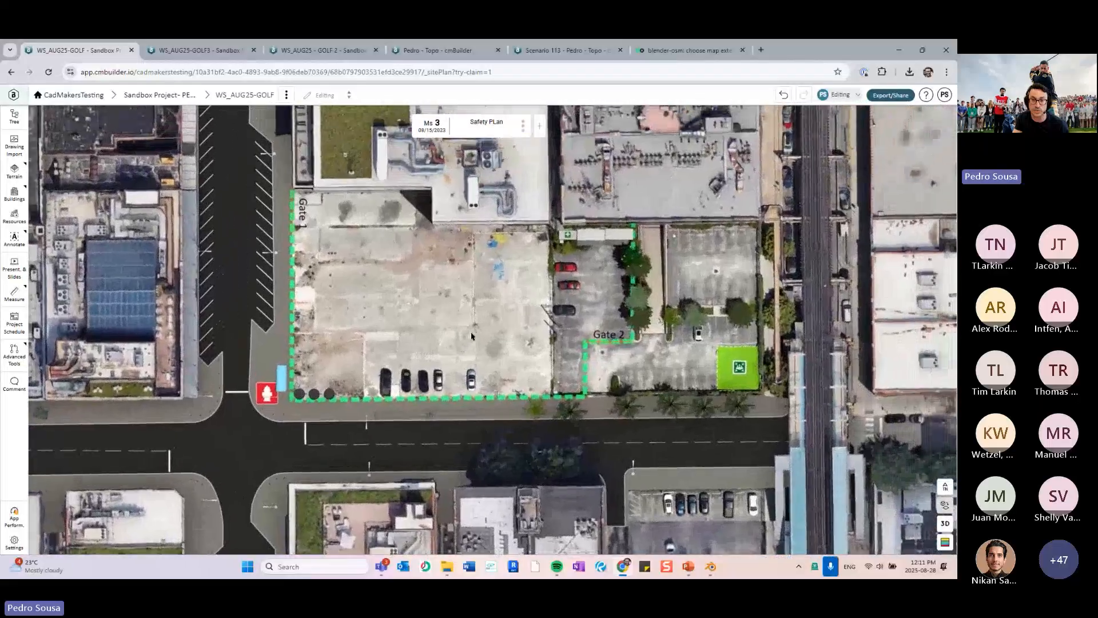
pyautogui.click(945, 523)
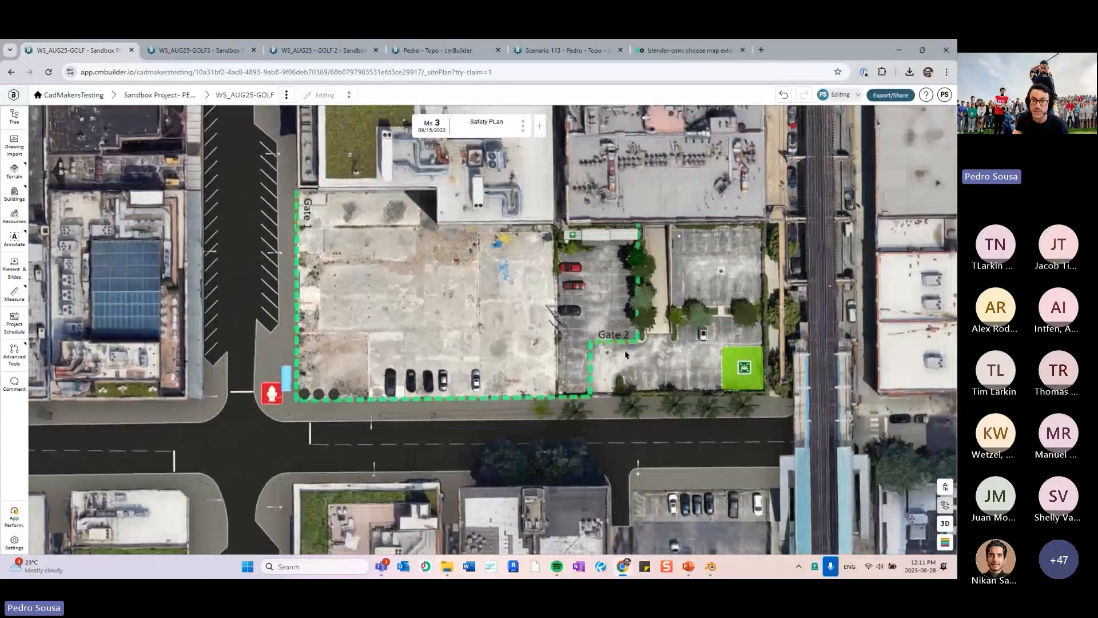
pyautogui.moveTo(557, 345); pyautogui.dragTo(523, 358, button='right')
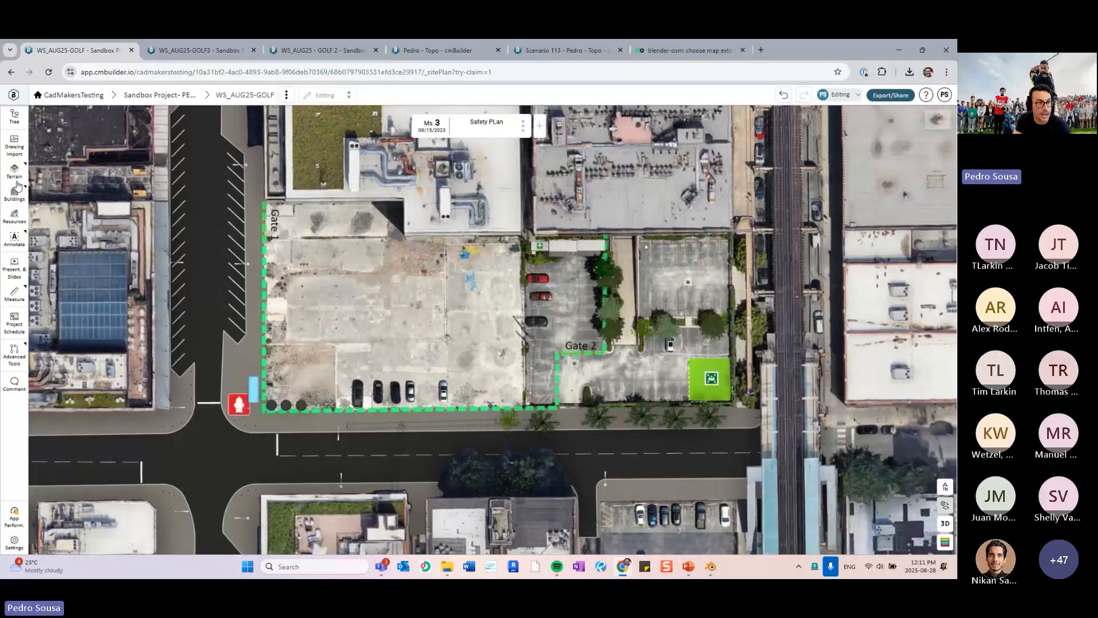
# Add Large - Type 1 Arrow markers from Routes & Paths along a line about 340 ft long, running westward on the street fronting the site
pyautogui.click(14, 216)
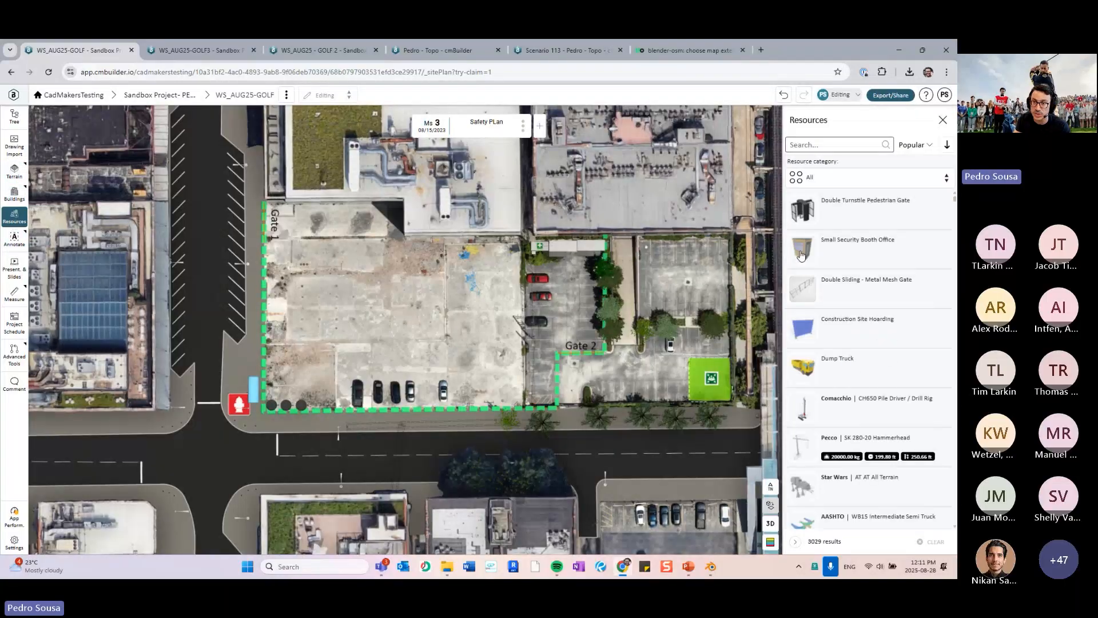
pyautogui.click(836, 177)
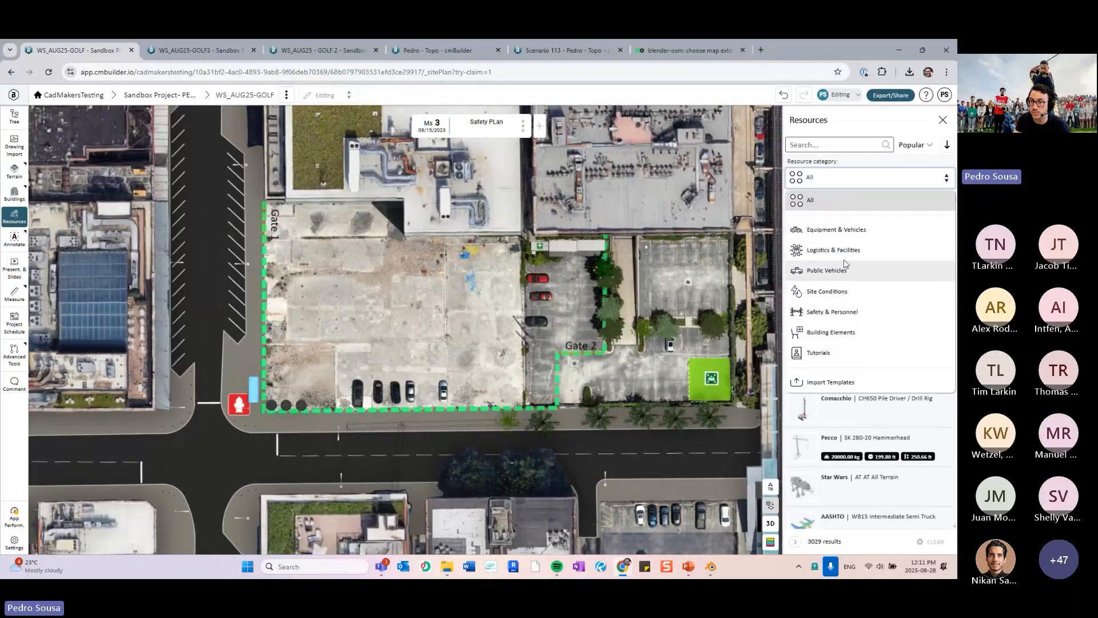
pyautogui.click(840, 250)
pyautogui.click(837, 316)
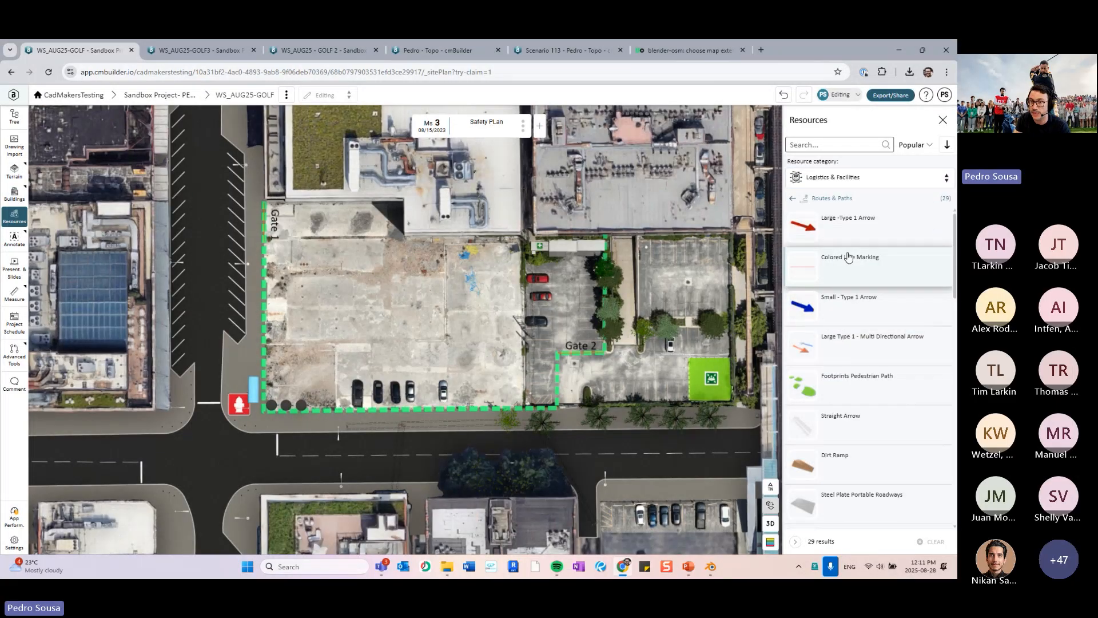
pyautogui.click(847, 226)
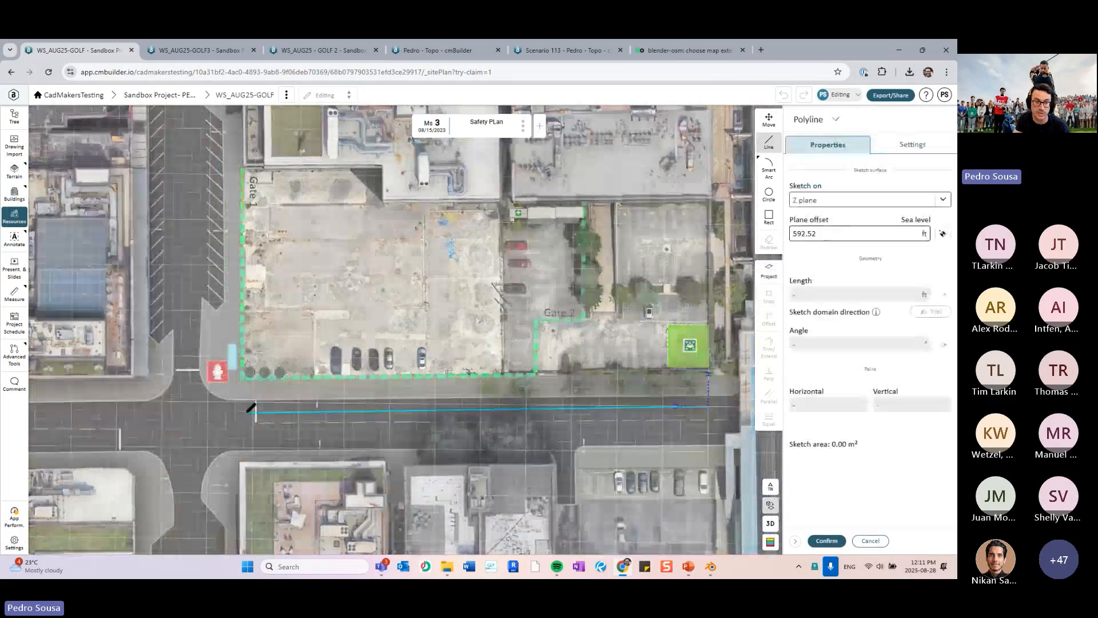
pyautogui.click(237, 410)
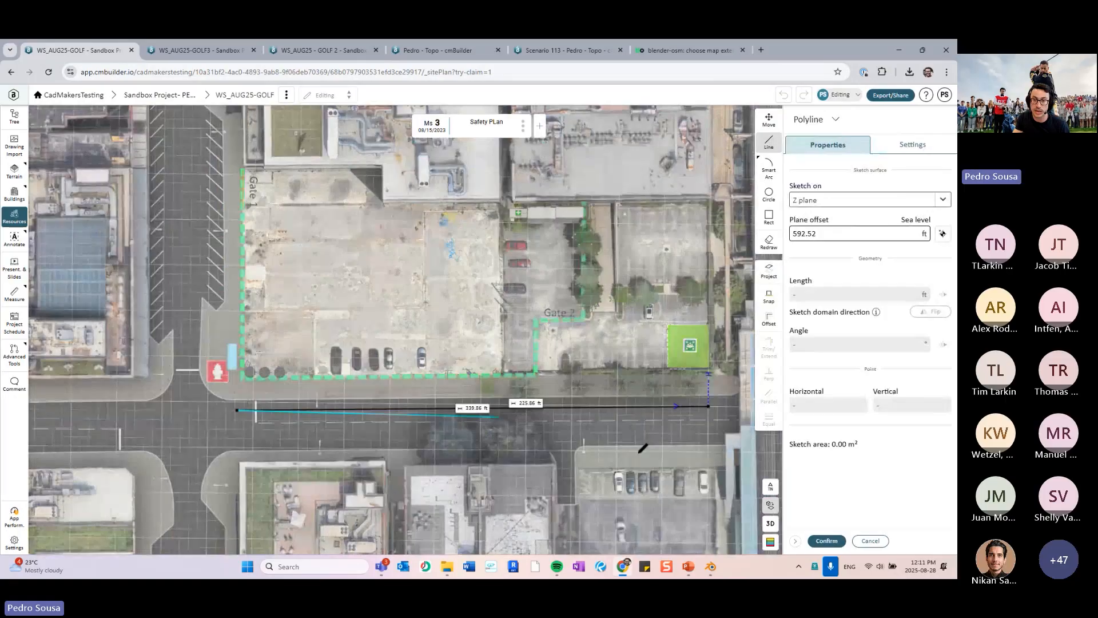
pyautogui.click(827, 541)
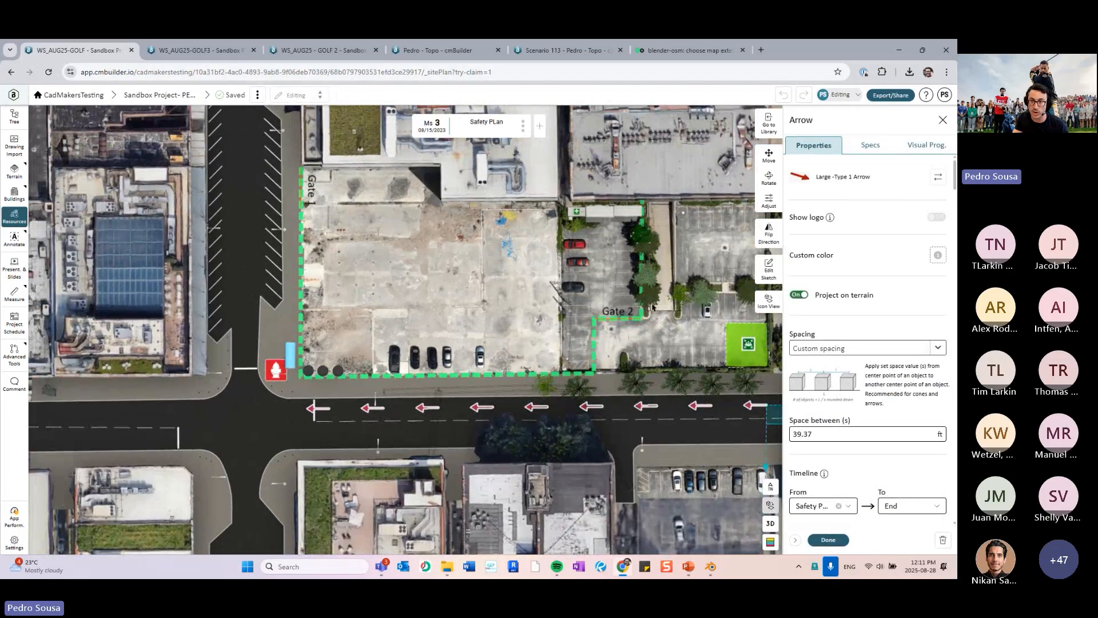
pyautogui.moveTo(560, 314); pyautogui.dragTo(520, 312)
pyautogui.click(830, 539)
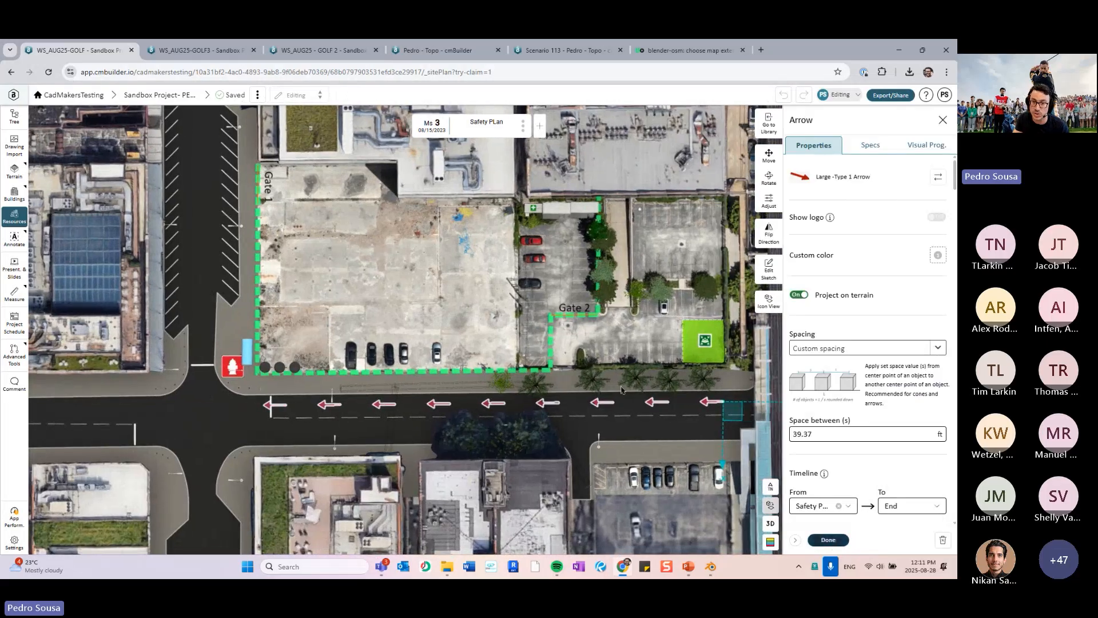
# Place a text label on the street beside the line of red arrows
pyautogui.moveTo(613, 363); pyautogui.dragTo(596, 339)
pyautogui.scroll(2, 614, 321)
pyautogui.moveTo(704, 410)
pyautogui.mouseDown()
pyautogui.moveTo(523, 392)
pyautogui.moveTo(577, 372)
pyautogui.mouseUp()
pyautogui.scroll(1, 492, 396)
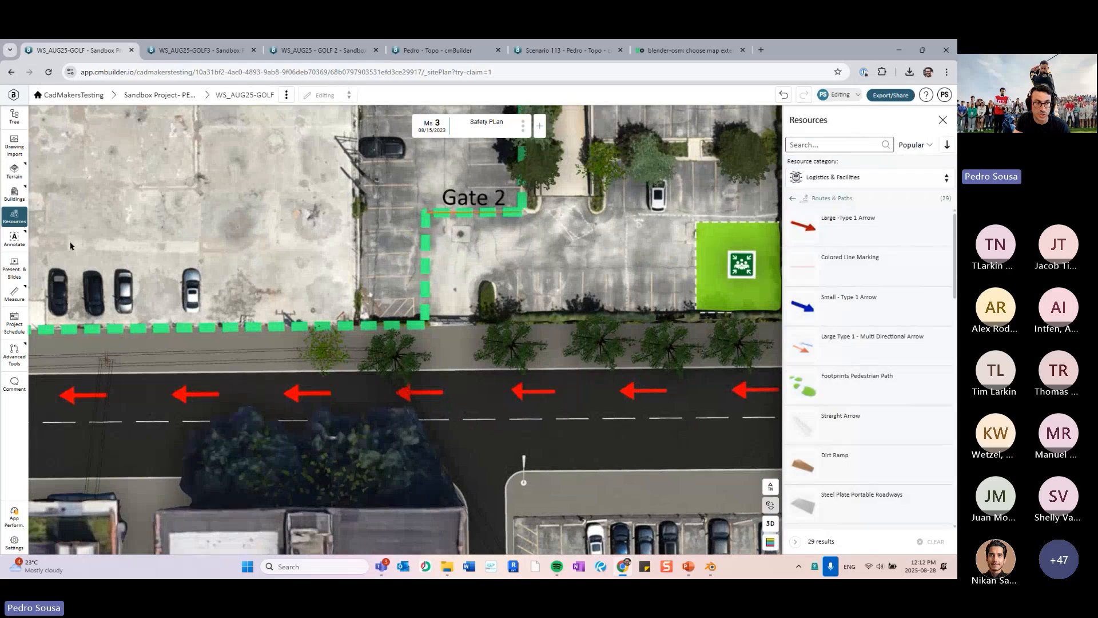
pyautogui.click(22, 242)
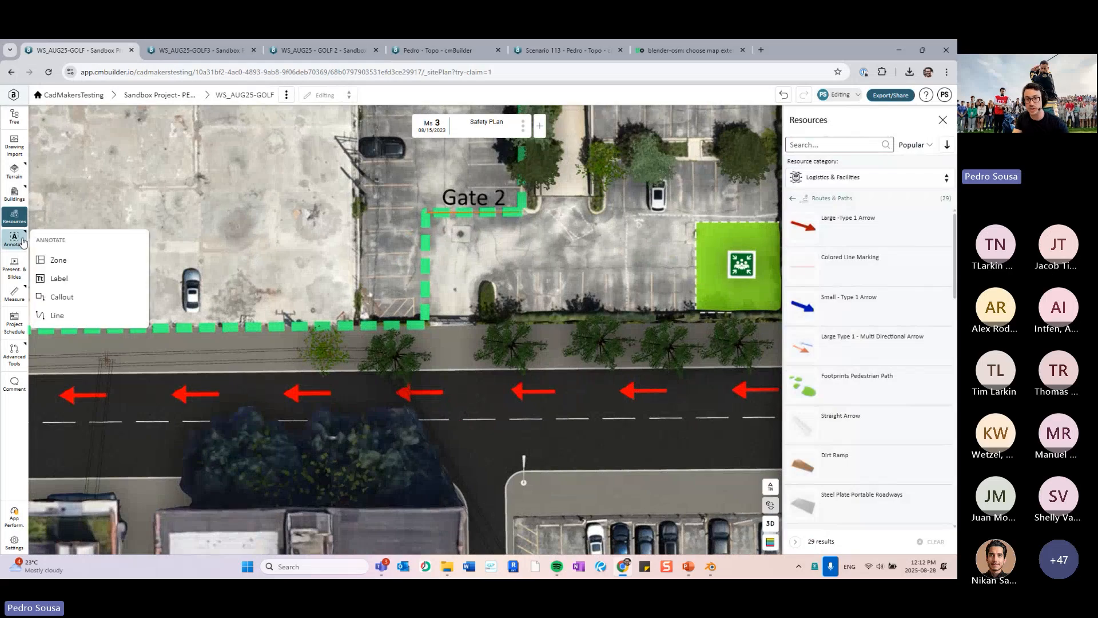
pyautogui.click(18, 241)
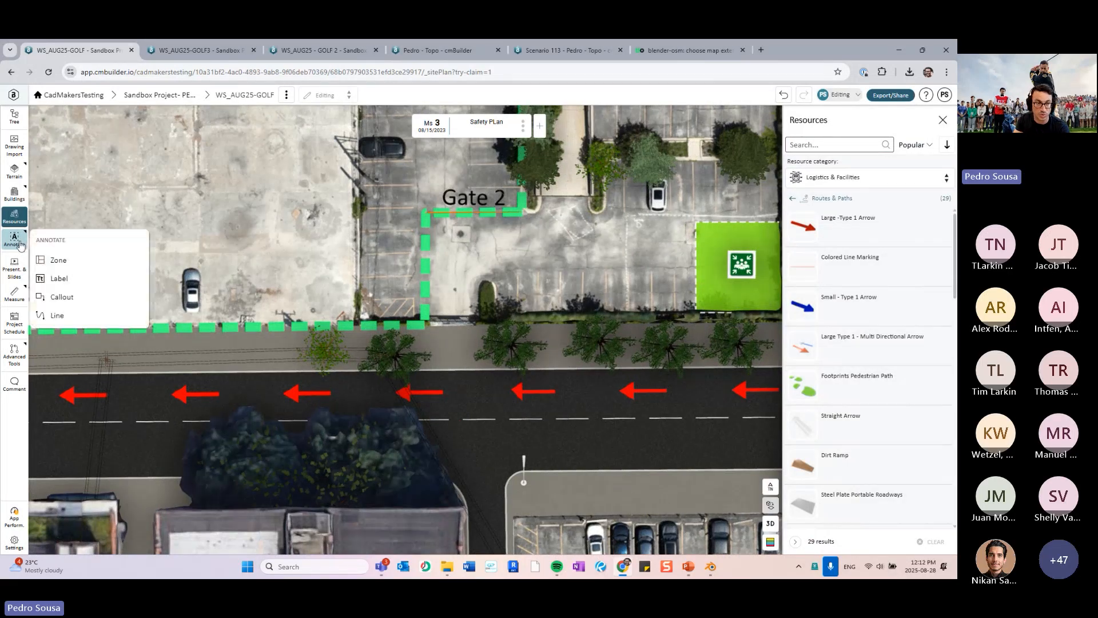
pyautogui.click(66, 281)
pyautogui.moveTo(163, 396); pyautogui.dragTo(428, 403)
pyautogui.click(306, 426)
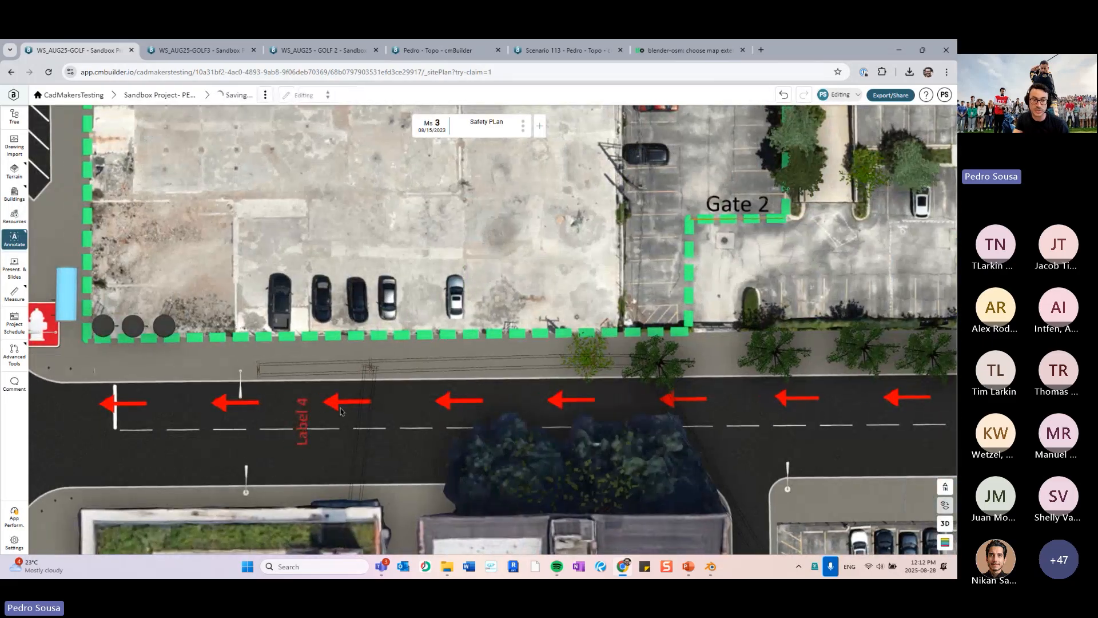
# Change the new street label's text to "Fire Truck Route"
pyautogui.scroll(-3, 500, 383)
pyautogui.scroll(5, 497, 384)
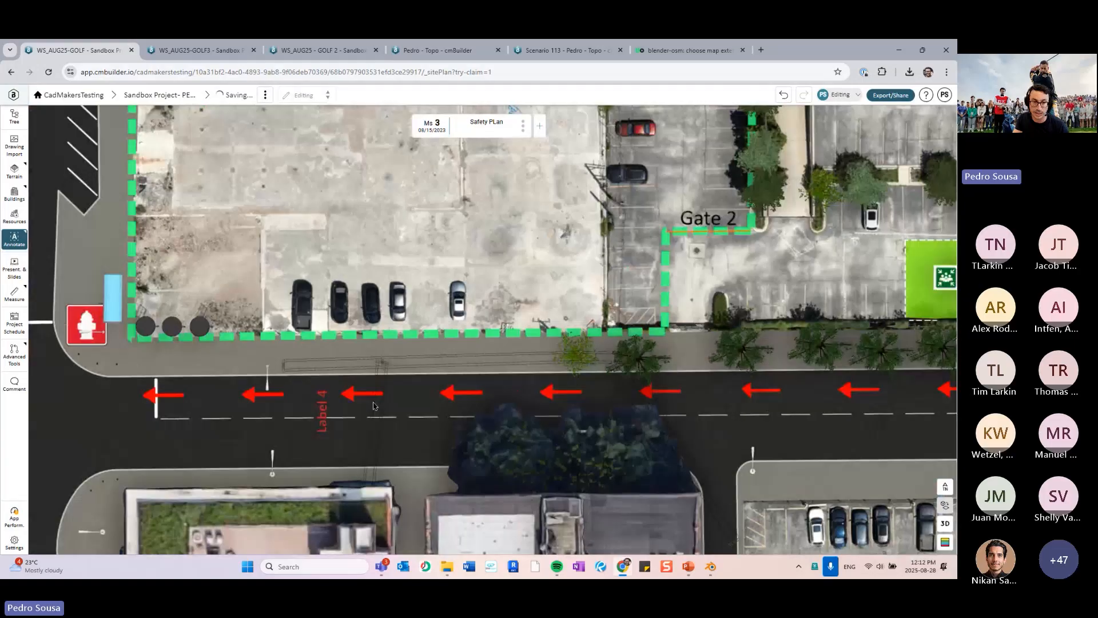
pyautogui.click(362, 399)
pyautogui.hotkey('ctrl', 'a')
pyautogui.write('Fire Truck')
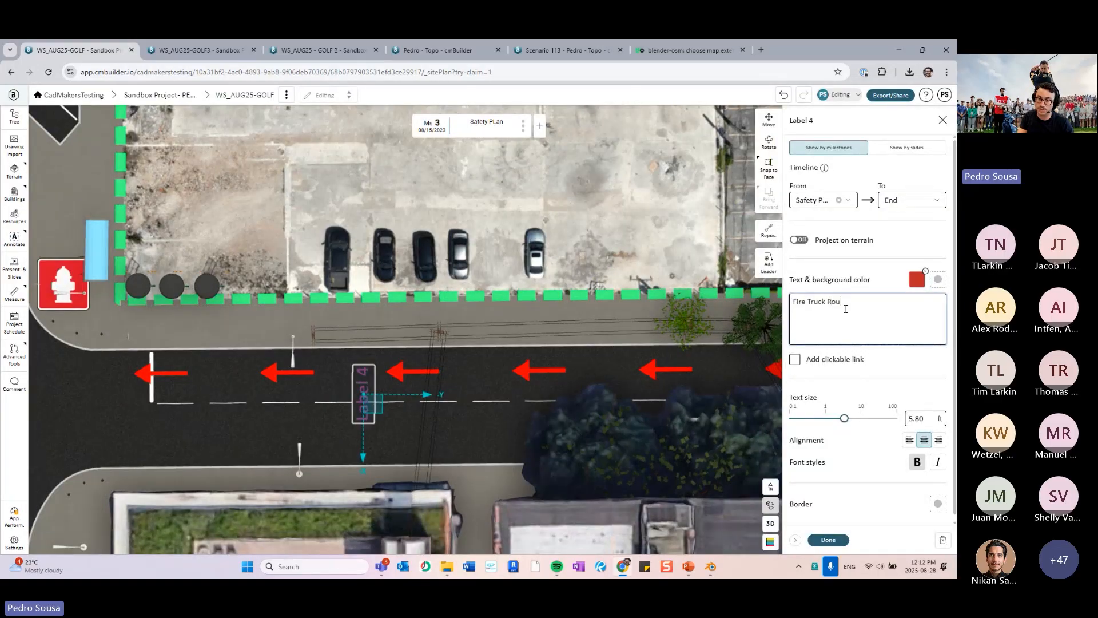
# Rotate the Fire Truck Route label so it reads along the street, and finish editing it
pyautogui.click(769, 142)
pyautogui.moveTo(426, 404); pyautogui.dragTo(351, 461)
pyautogui.click(829, 540)
pyautogui.click(828, 540)
# Set the Fire Truck Route label to end at the Safety PLan milestone
pyautogui.scroll(3, 426, 366)
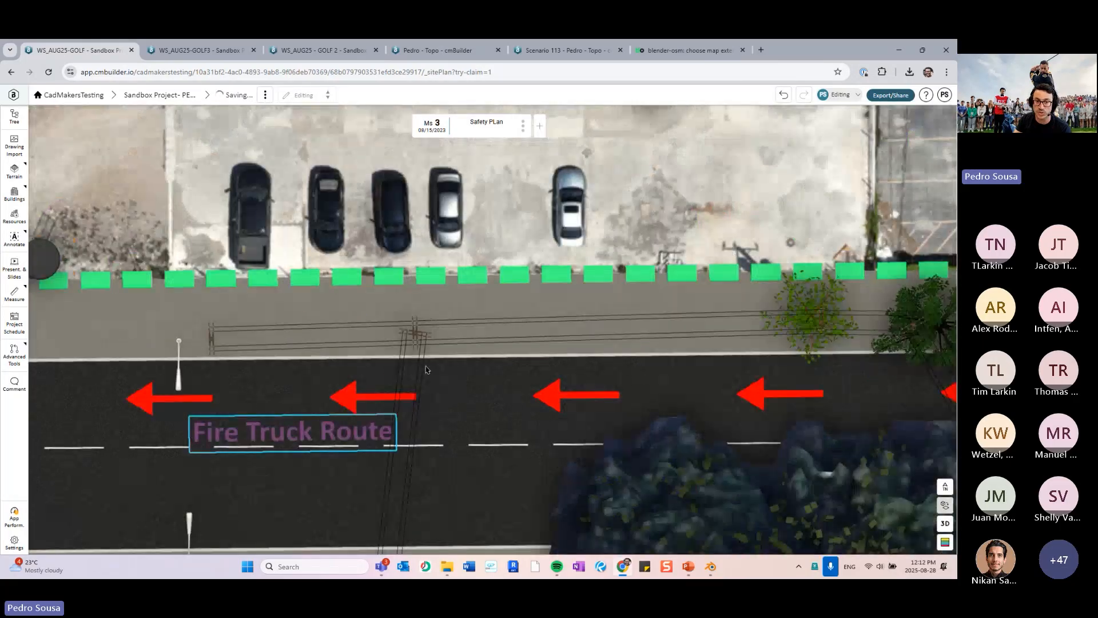
pyautogui.moveTo(332, 434); pyautogui.dragTo(508, 381, button='middle')
pyautogui.scroll(3, 508, 381)
pyautogui.rightClick(507, 381)
pyautogui.click(548, 405)
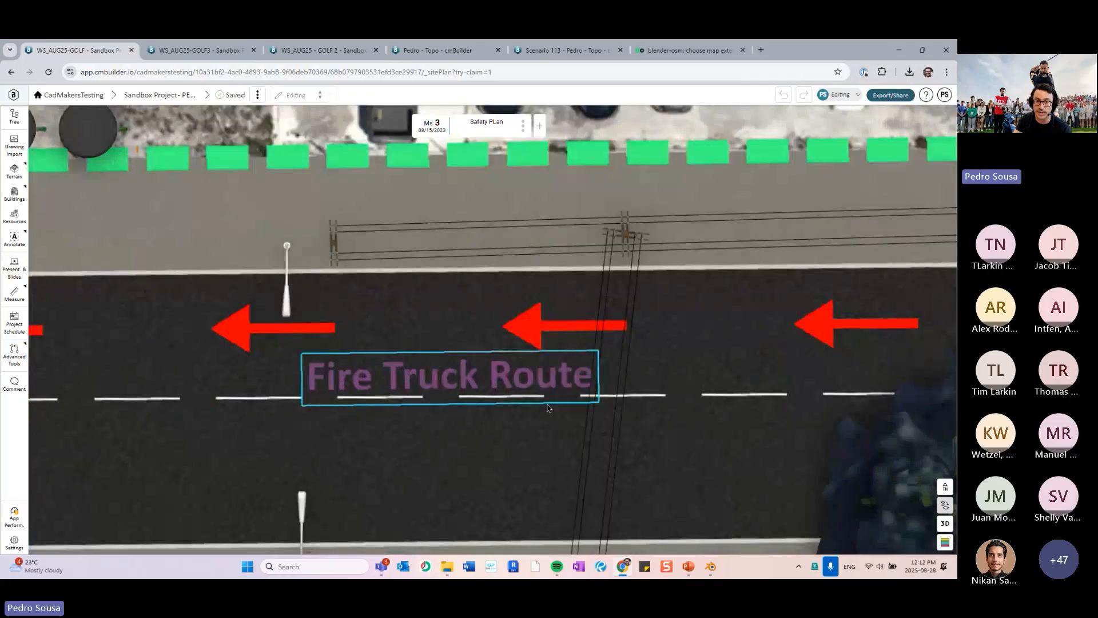
pyautogui.rightClick(509, 381)
pyautogui.click(570, 255)
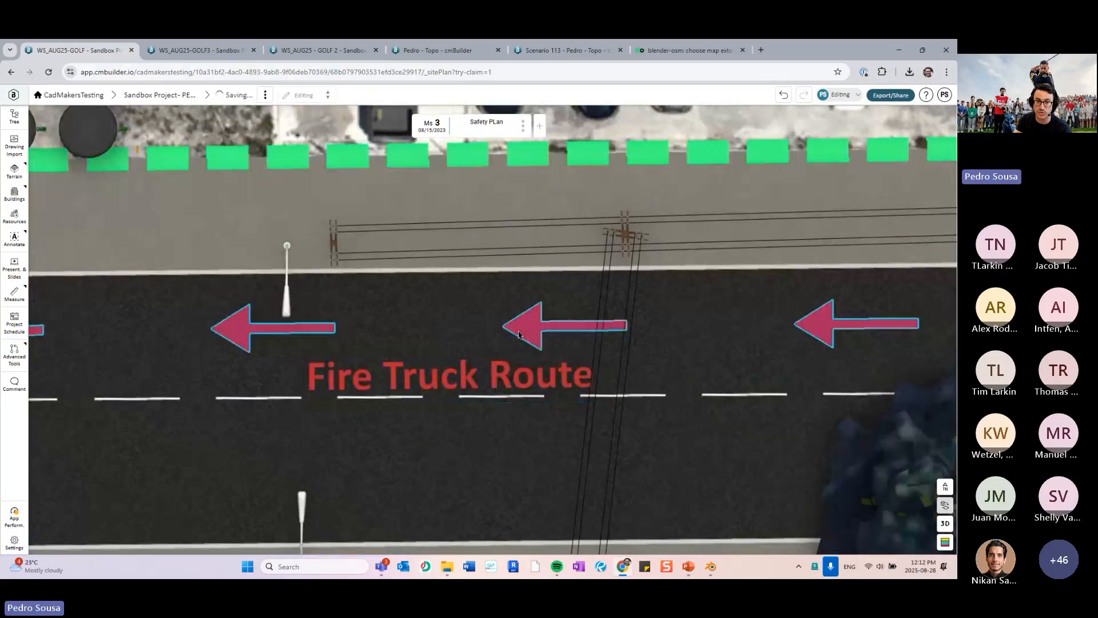
# Set the red fire truck route arrows to end at the Safety PLan milestone
pyautogui.rightClick(518, 330)
pyautogui.click(561, 376)
pyautogui.rightClick(533, 330)
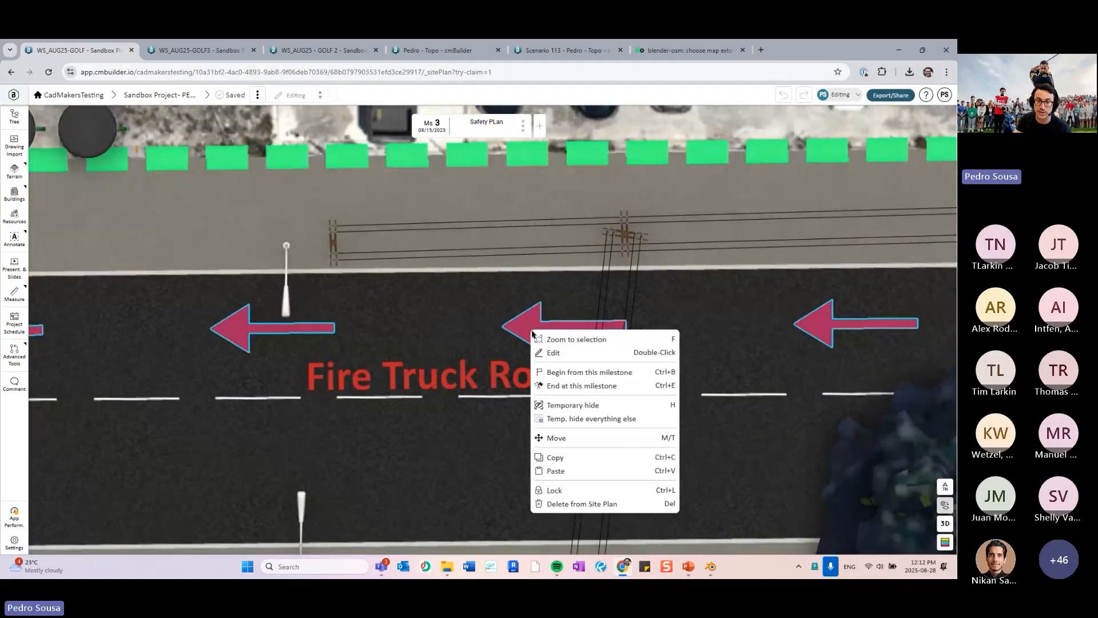
pyautogui.click(559, 388)
# Compare the fire truck route in 3D across the Site Mobilization, Safety PLan and Clear Site milestones, returning to Safety PLan
pyautogui.scroll(-3, 577, 373)
pyautogui.click(561, 319)
pyautogui.scroll(-2, 561, 316)
pyautogui.click(553, 126)
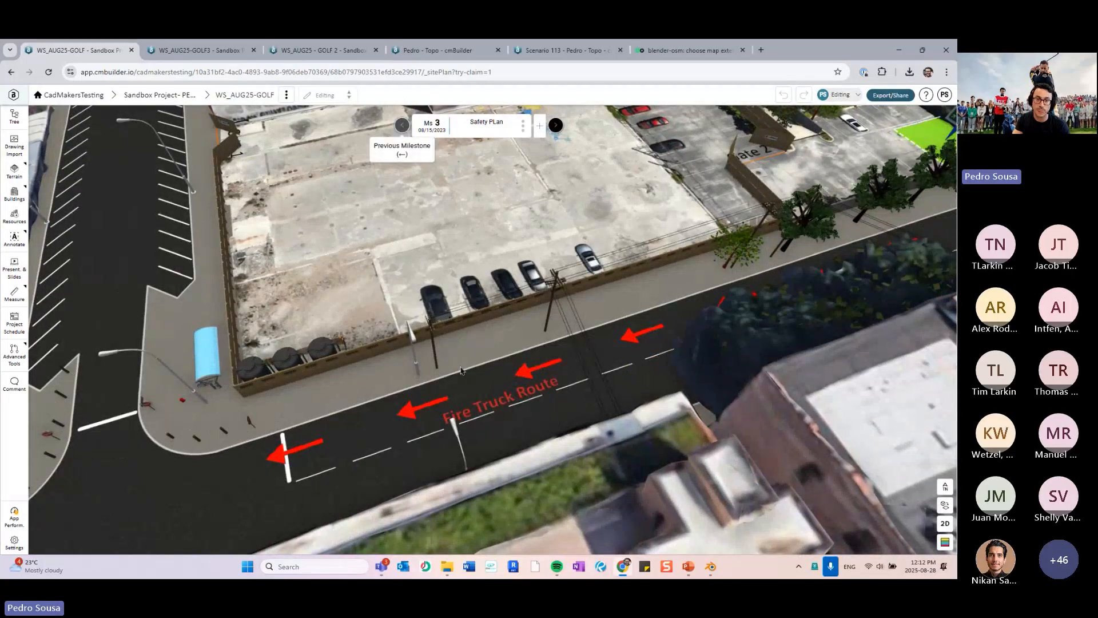
pyautogui.press('Left')
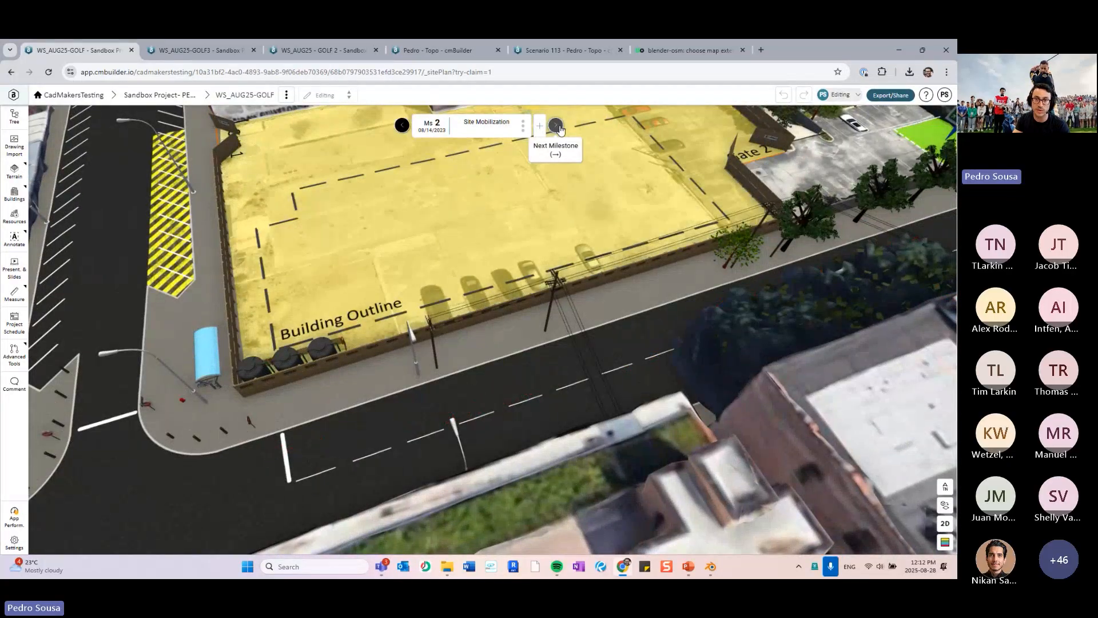
pyautogui.click(558, 127)
pyautogui.click(558, 127)
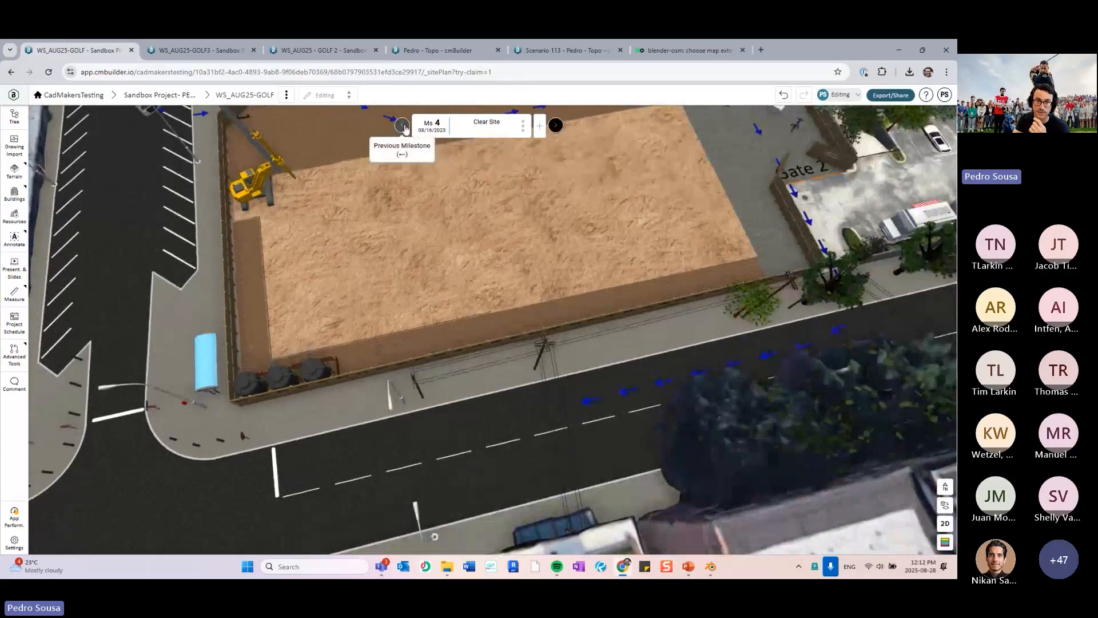
pyautogui.press('Left')
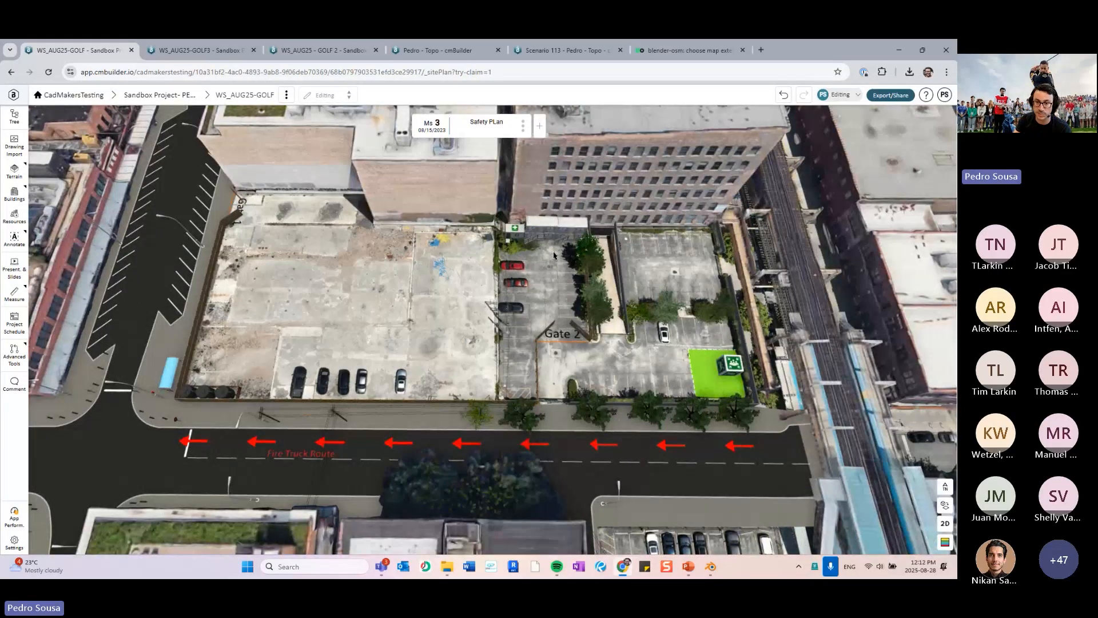
# Switch to PowerPoint to consult the Safety Items Check List slide, and return to the cmBuilder site plan
pyautogui.click(695, 568)
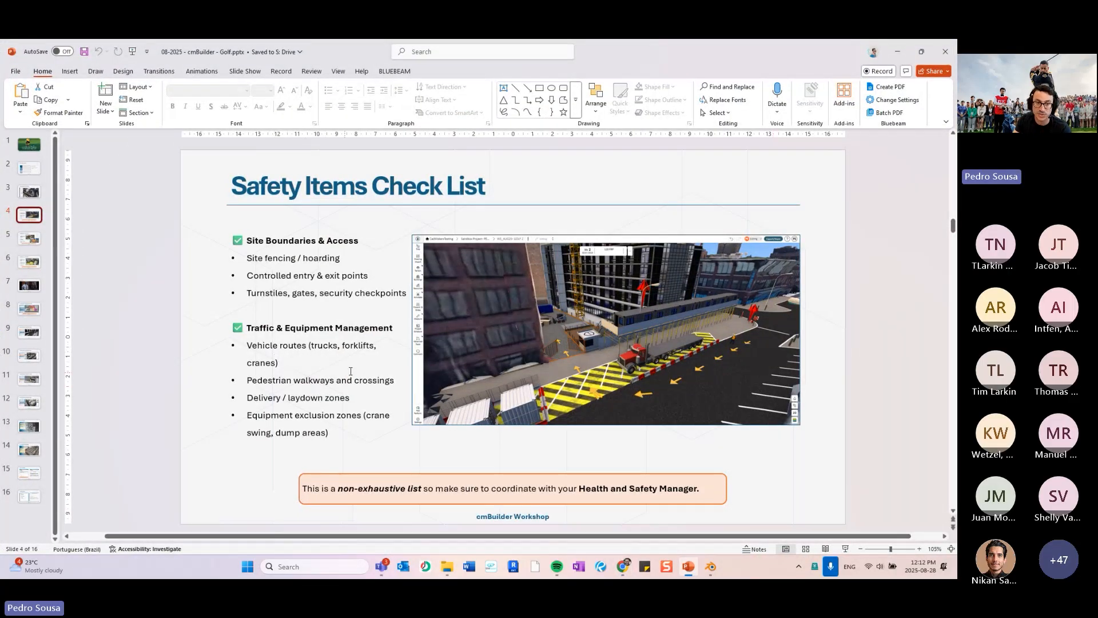
pyautogui.click(899, 52)
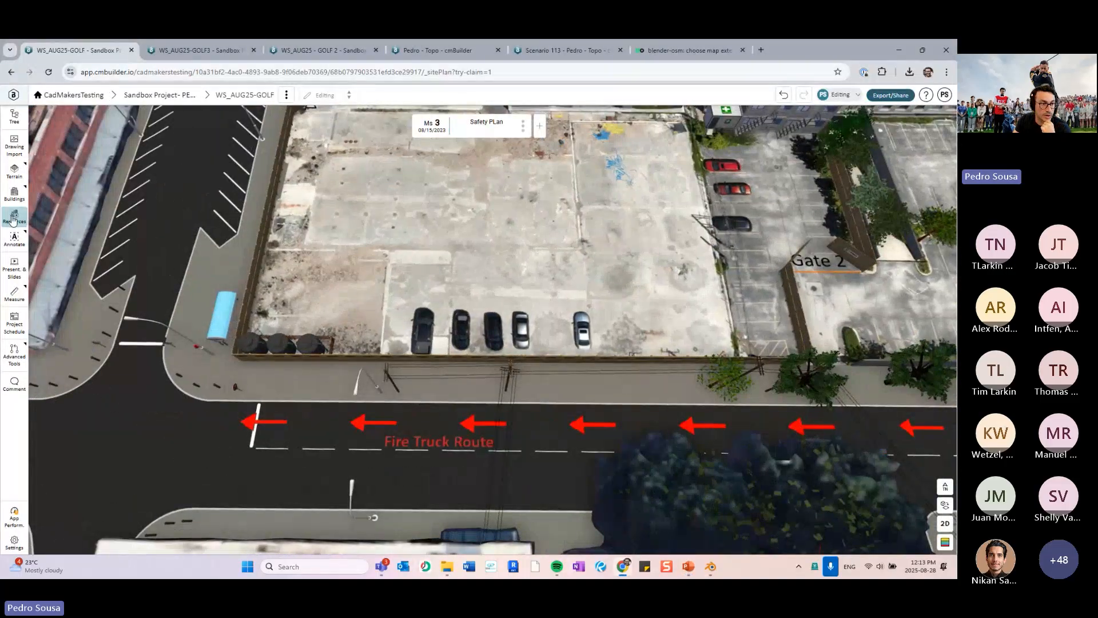
# Start a Footprints Pedestrian Path near the elevated railway and sketch it along the sidewalk outside the hoarding to the hydrant corner
pyautogui.click(13, 217)
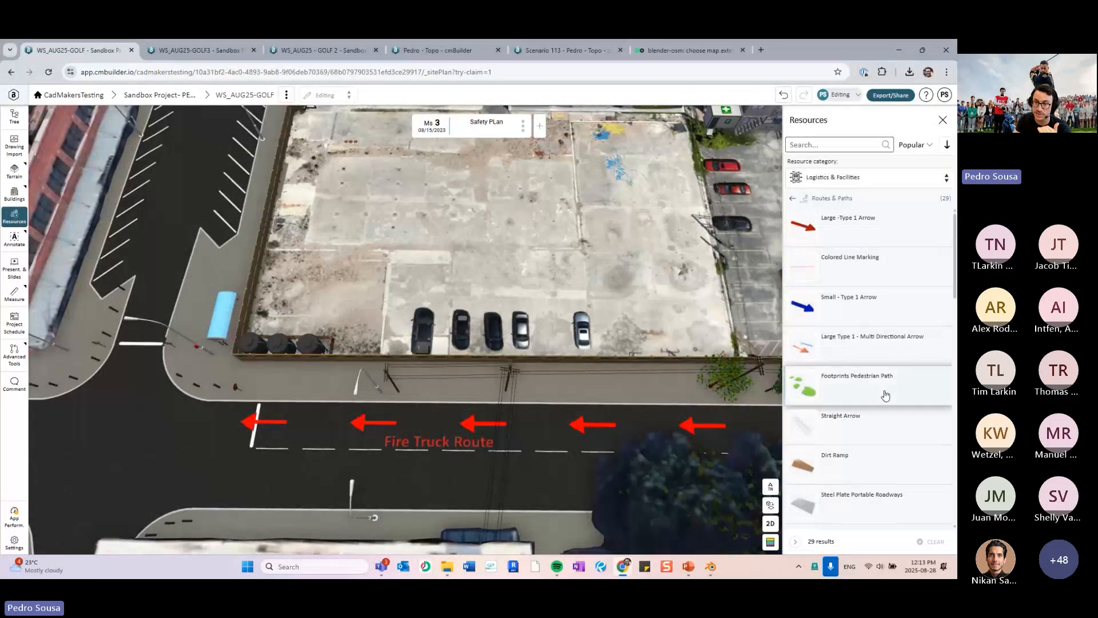
pyautogui.click(852, 394)
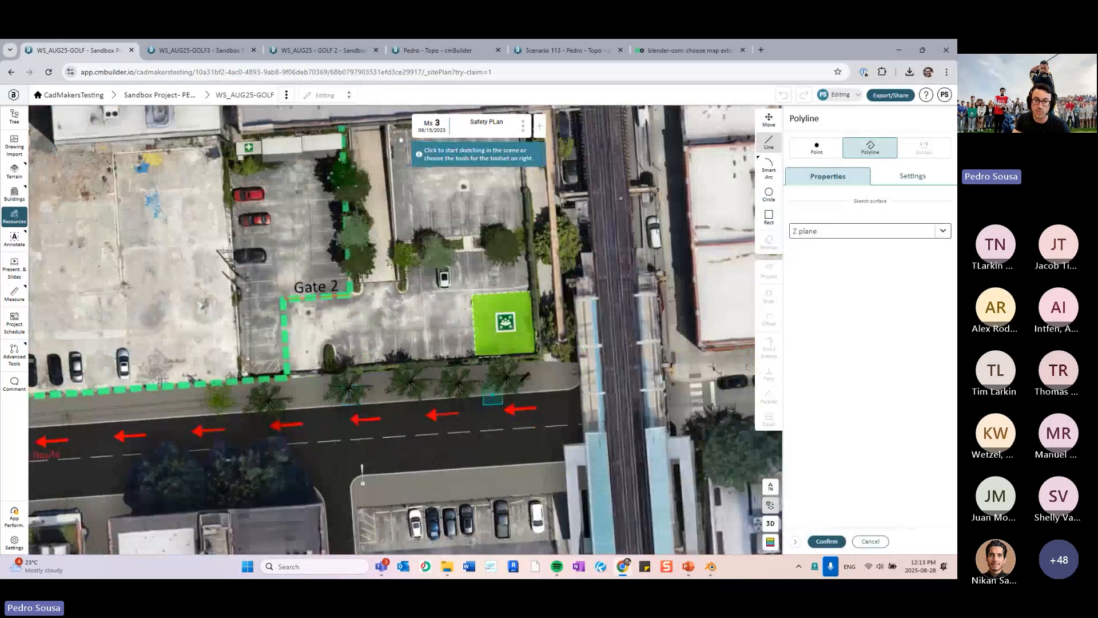
pyautogui.click(543, 372)
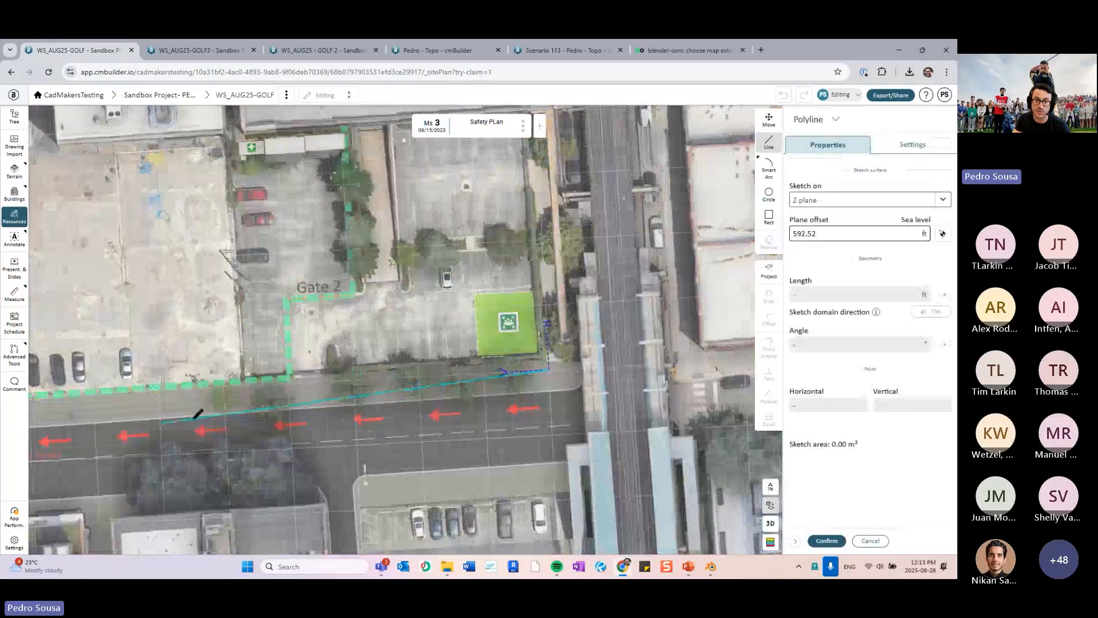
pyautogui.moveTo(195, 413); pyautogui.dragTo(607, 341, button='right')
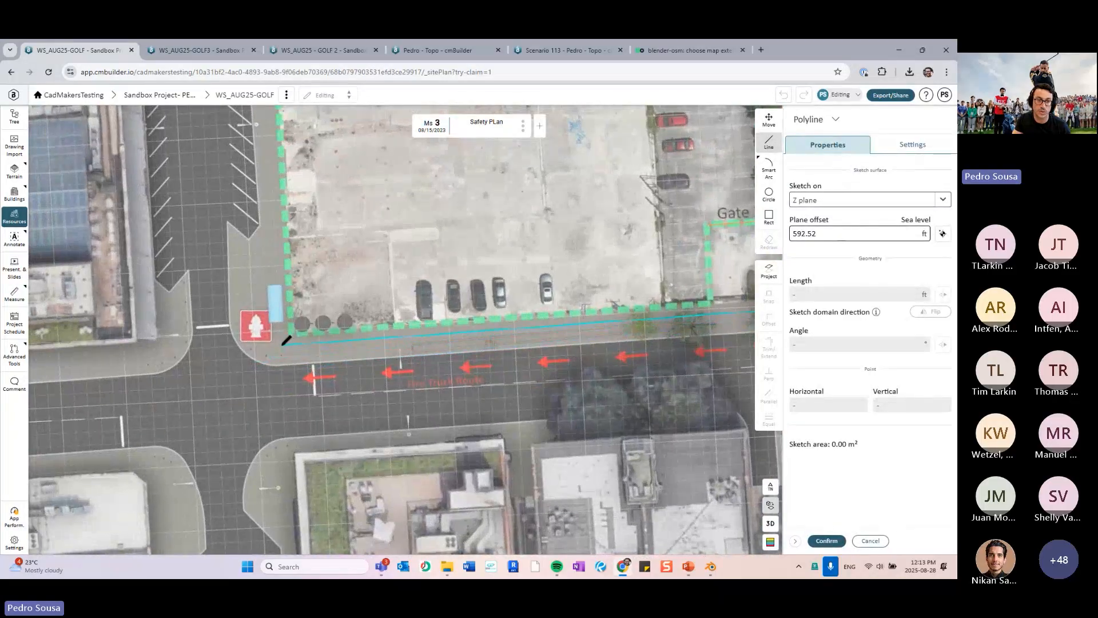
pyautogui.click(283, 344)
# Extend the pedestrian path past the hydrant, across the side street and along the opposite sidewalk with segments about 22, 36, 17 and 85 ft, and create it
pyautogui.moveTo(263, 236)
pyautogui.mouseDown(button='right')
pyautogui.moveTo(354, 340)
pyautogui.moveTo(398, 328)
pyautogui.moveTo(406, 363)
pyautogui.moveTo(386, 373)
pyautogui.mouseUp(button='right')
pyautogui.click(389, 422)
pyautogui.click(325, 404)
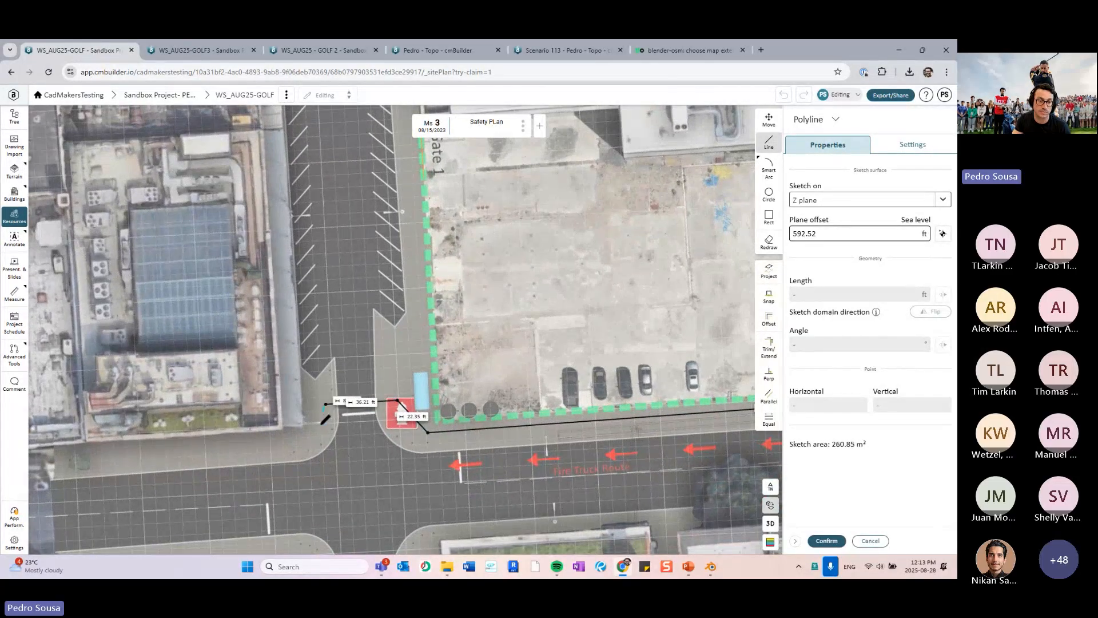
pyautogui.click(321, 438)
pyautogui.click(152, 456)
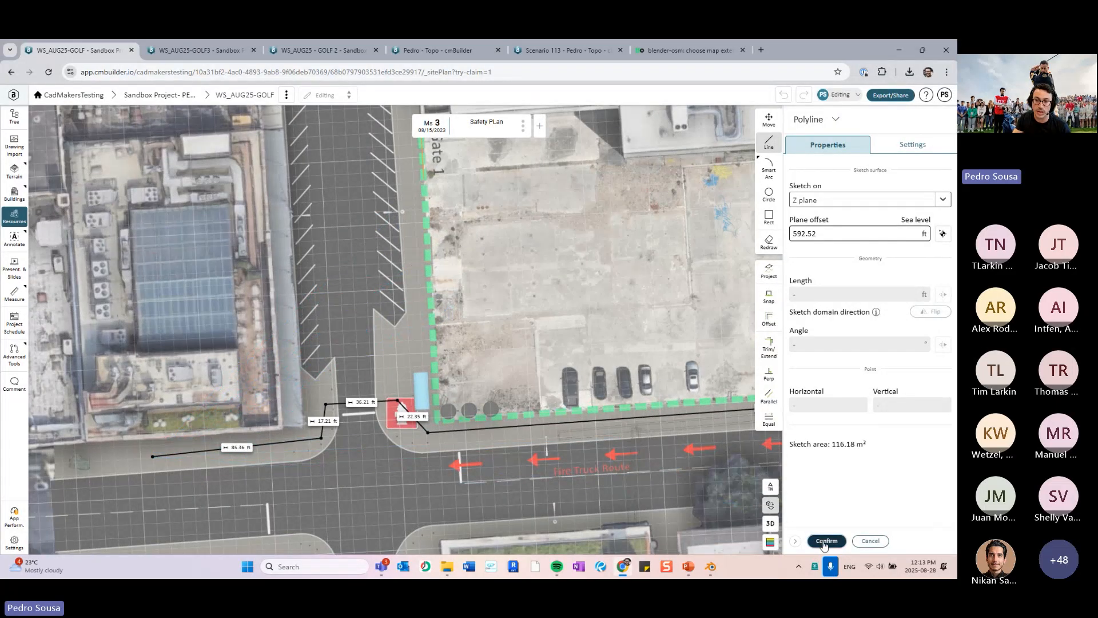
pyautogui.scroll(-7, 577, 438)
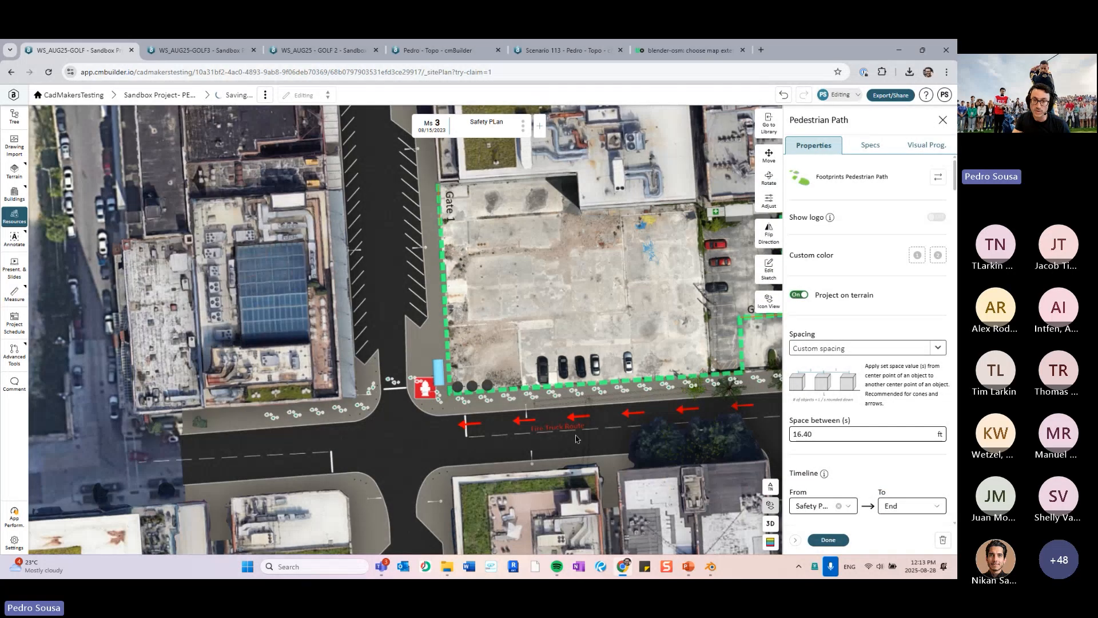
pyautogui.click(770, 523)
pyautogui.scroll(4, 498, 265)
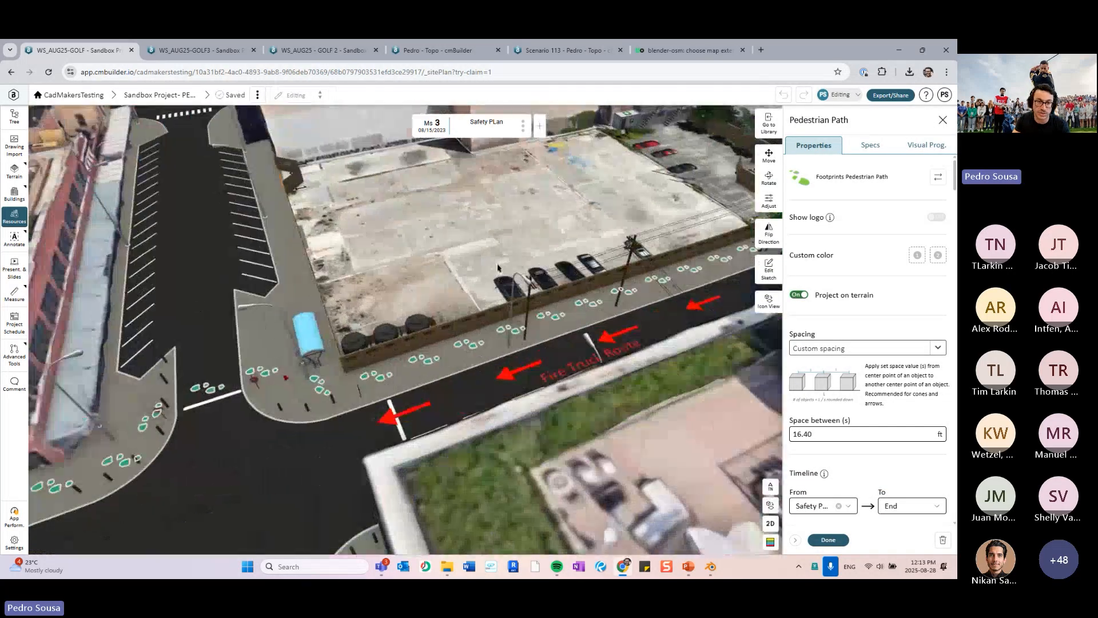
# Close the pedestrian path's properties and inspect the footprints and sidewalk around the bike shelter corner
pyautogui.moveTo(498, 265); pyautogui.dragTo(525, 245)
pyautogui.scroll(4, 527, 209)
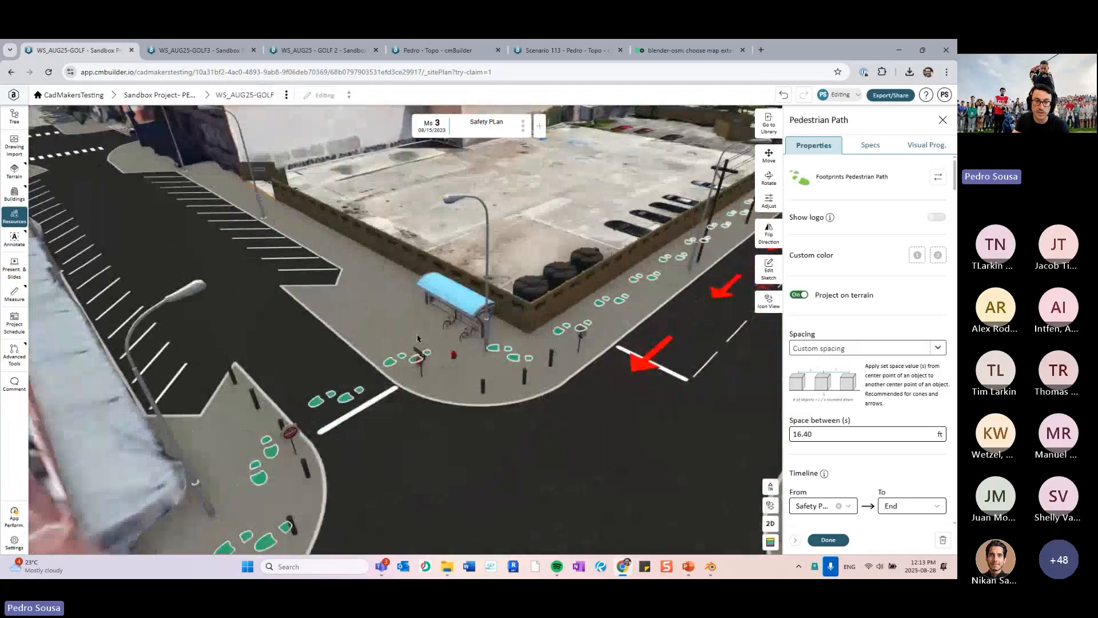
pyautogui.click(16, 217)
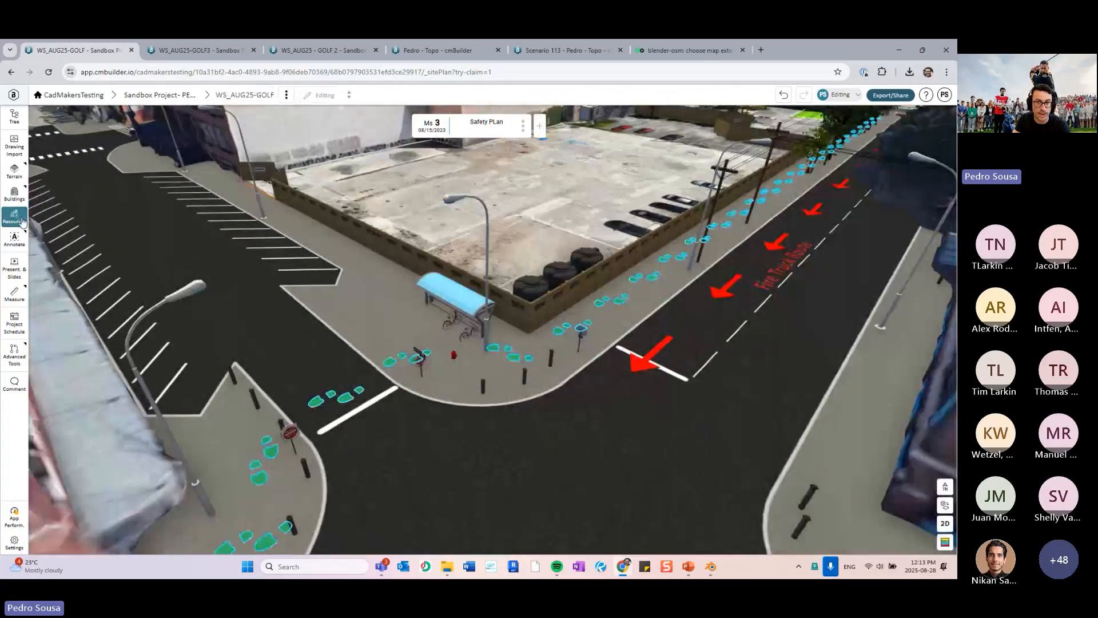
pyautogui.click(17, 218)
pyautogui.scroll(2, 384, 299)
pyautogui.scroll(3, 384, 299)
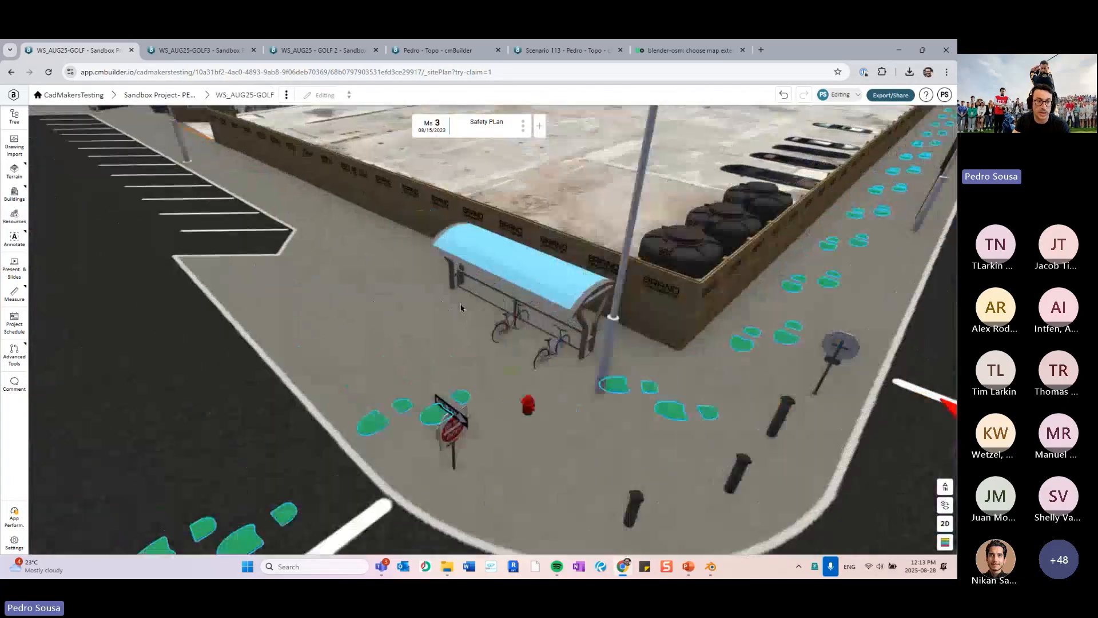
pyautogui.scroll(-4, 441, 300)
pyautogui.click(482, 214)
# Place a line of Connected Traffic Bollards from the Safety & Personnel traffic controls across the sidewalk beside the bike shelter, from hoarding to curb
pyautogui.click(15, 216)
pyautogui.click(857, 178)
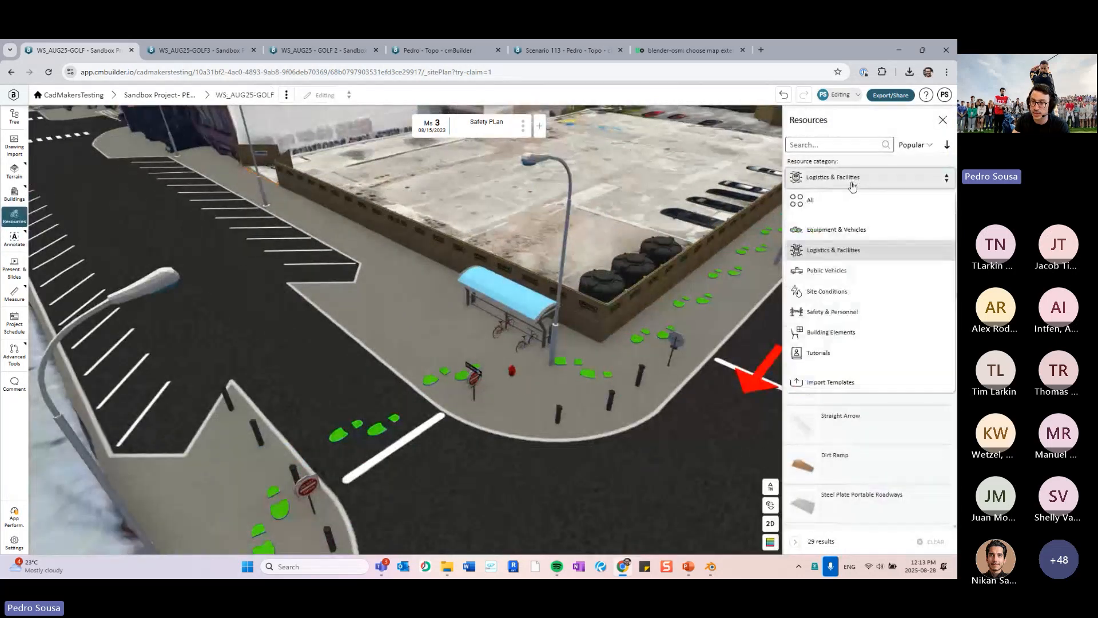
pyautogui.click(826, 316)
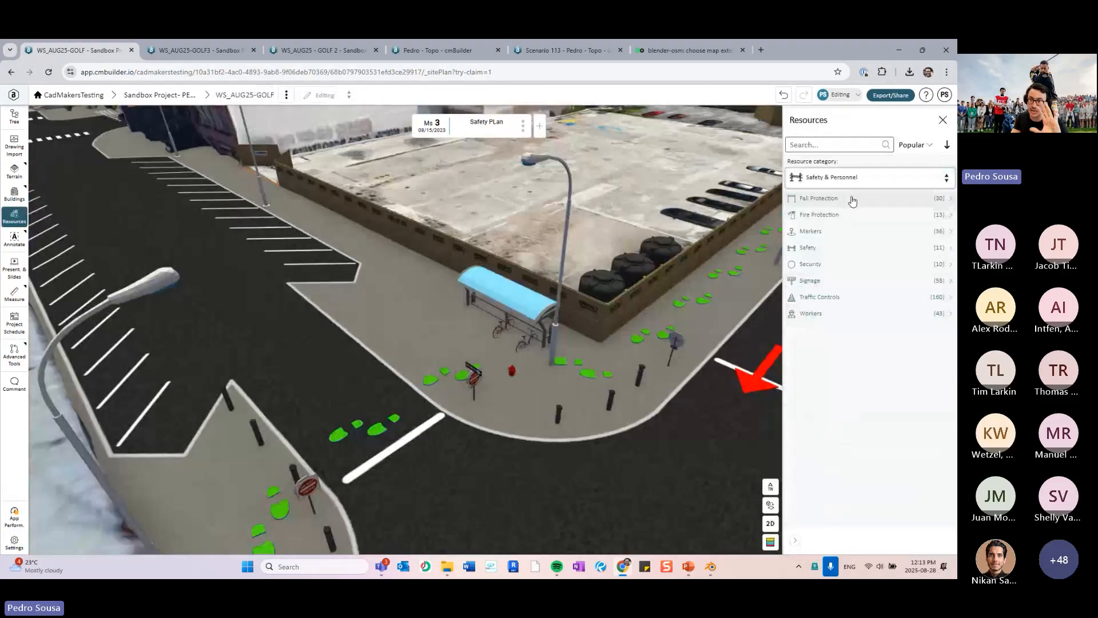
pyautogui.click(853, 199)
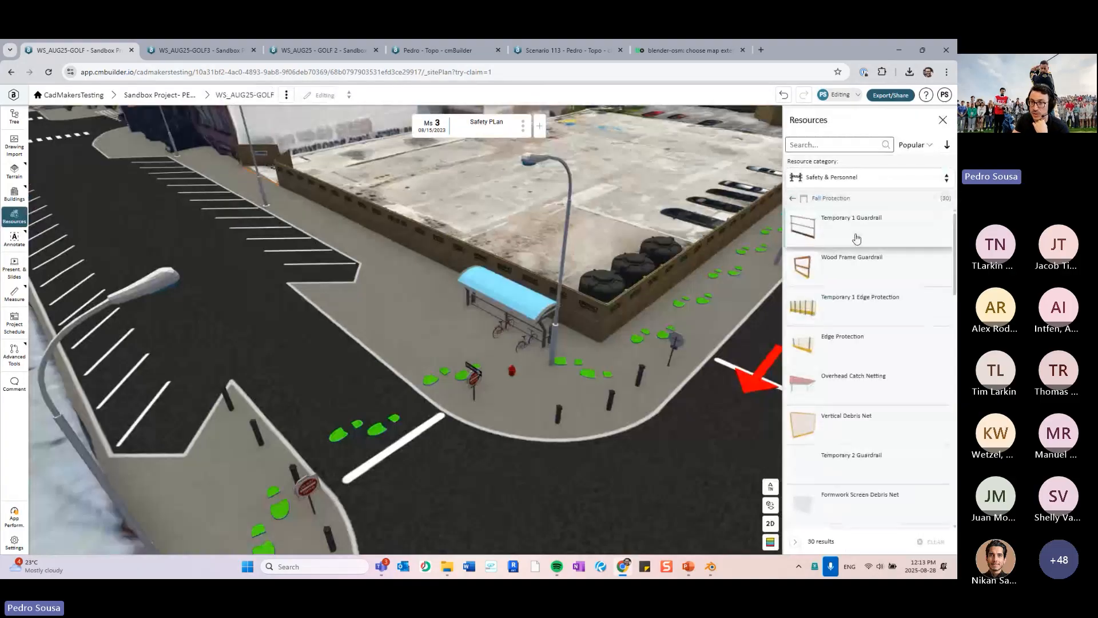
pyautogui.click(797, 198)
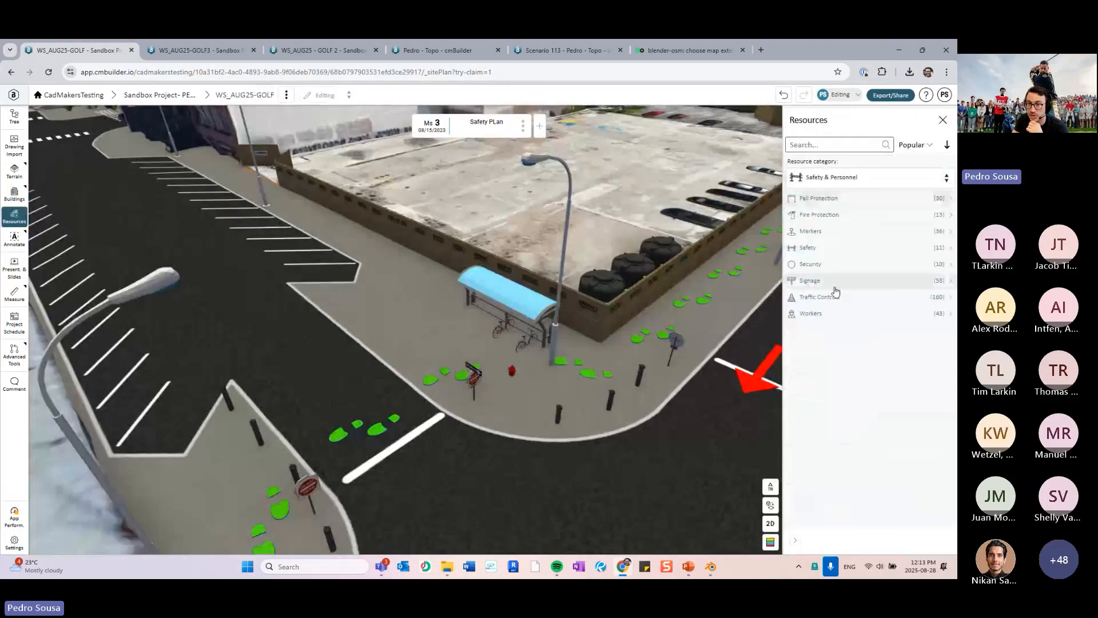
pyautogui.click(836, 177)
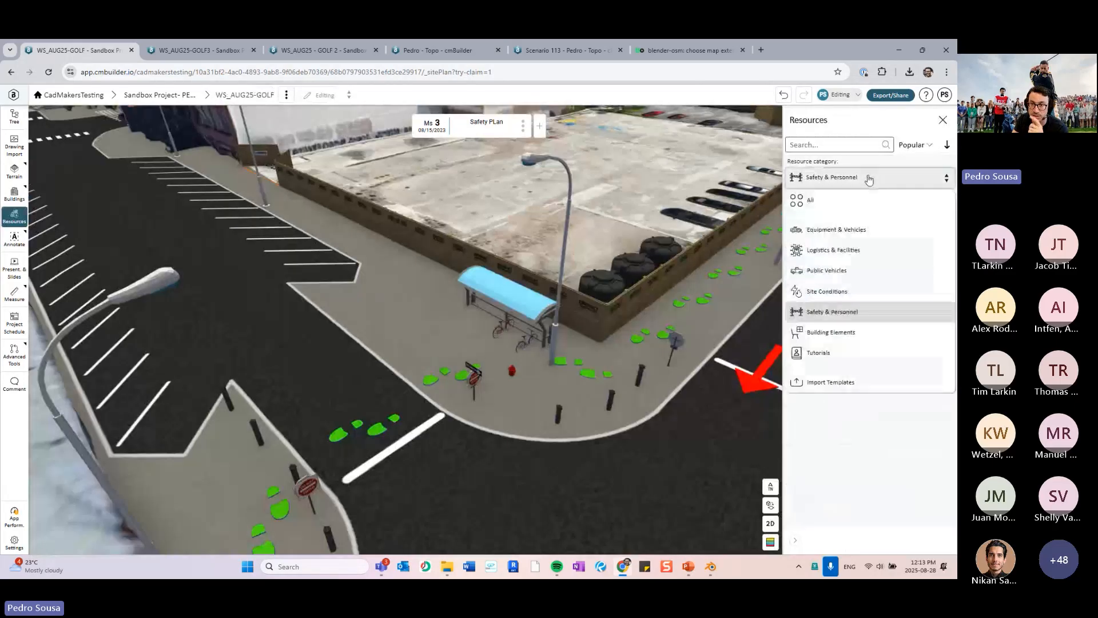
pyautogui.click(841, 179)
pyautogui.click(827, 295)
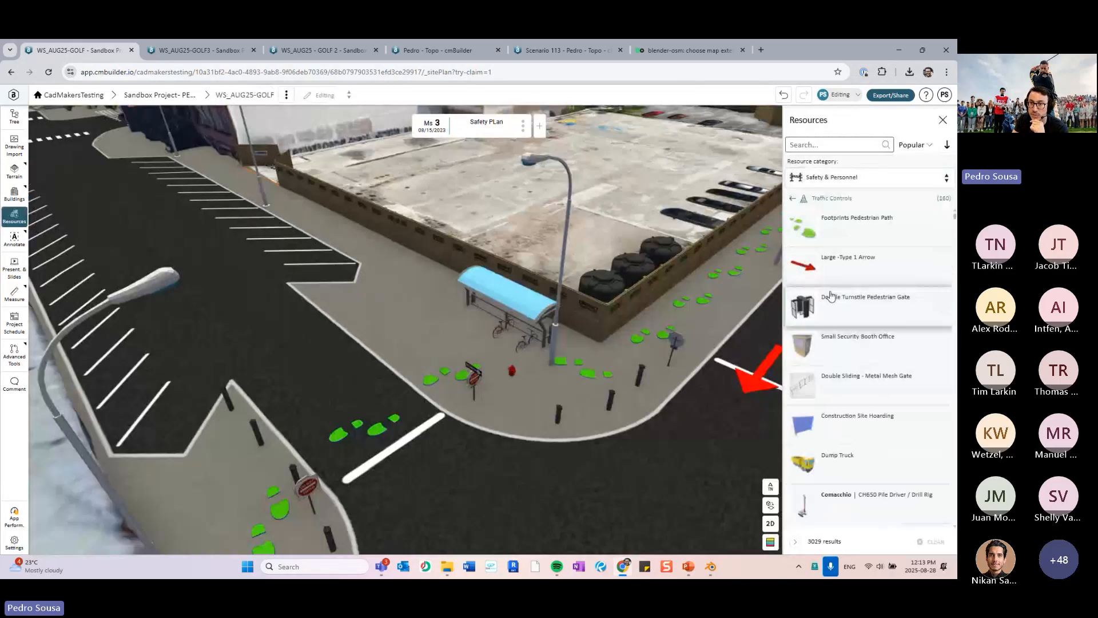
pyautogui.scroll(-1, 841, 324)
pyautogui.click(841, 324)
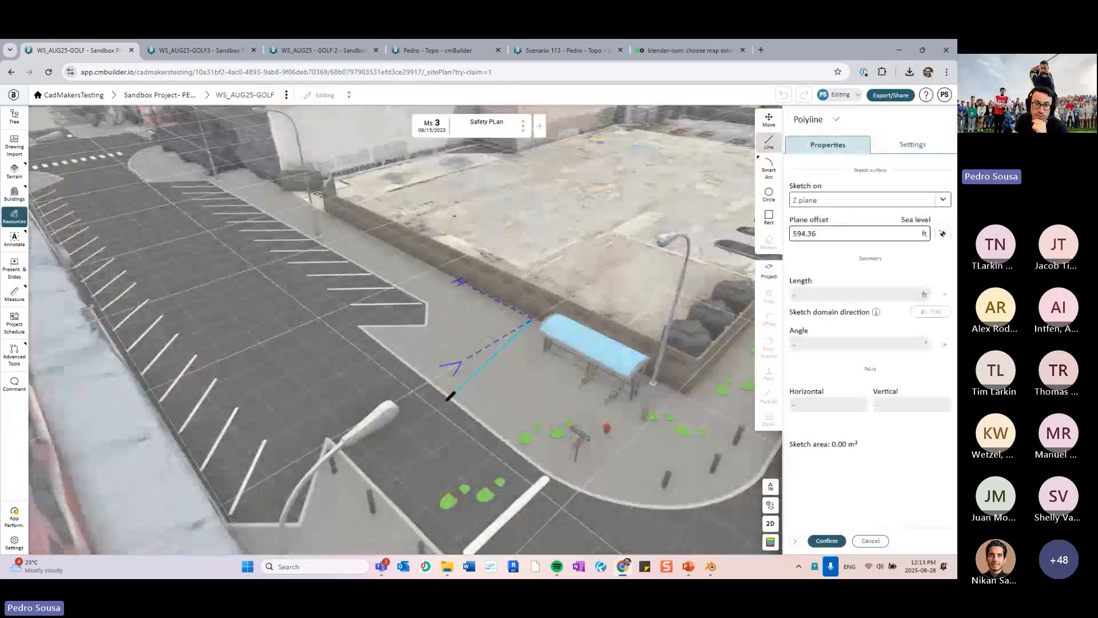
pyautogui.click(531, 321)
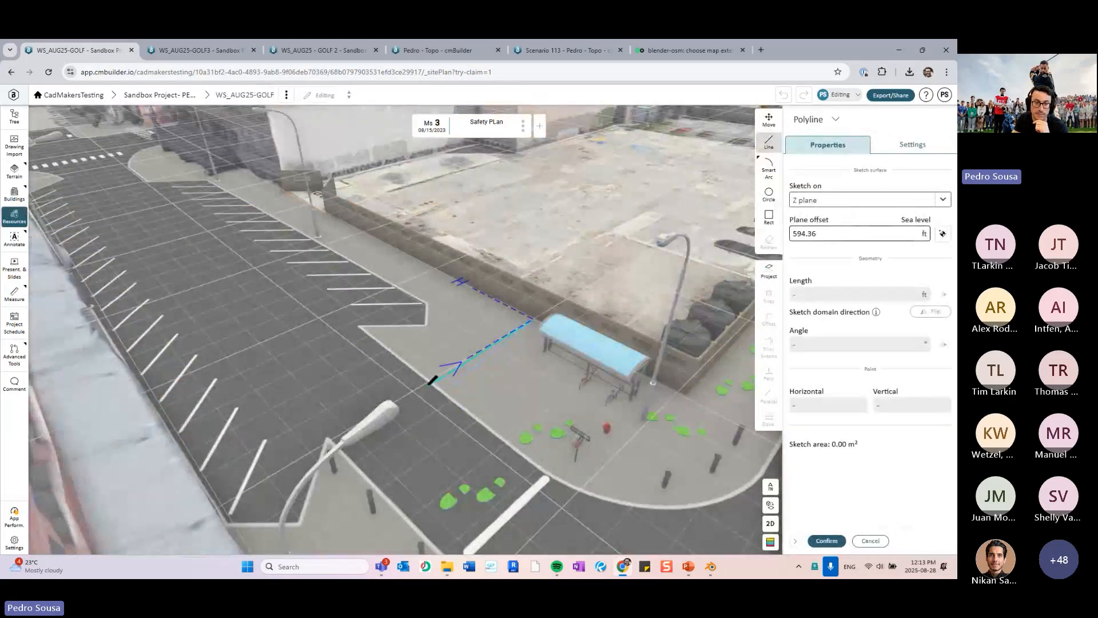
pyautogui.click(429, 383)
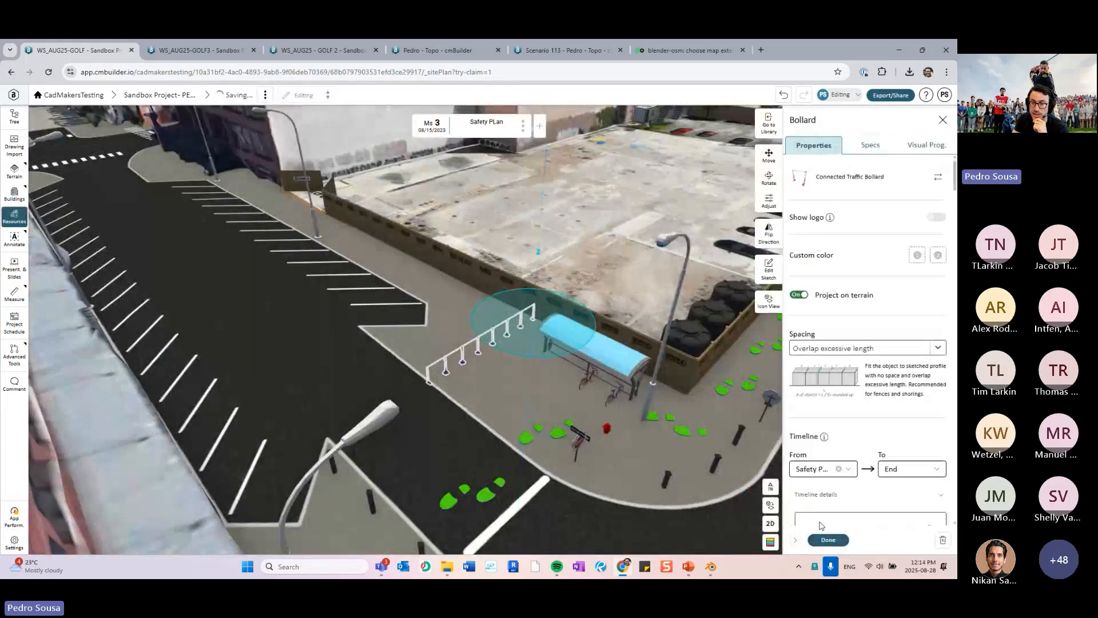
pyautogui.click(832, 541)
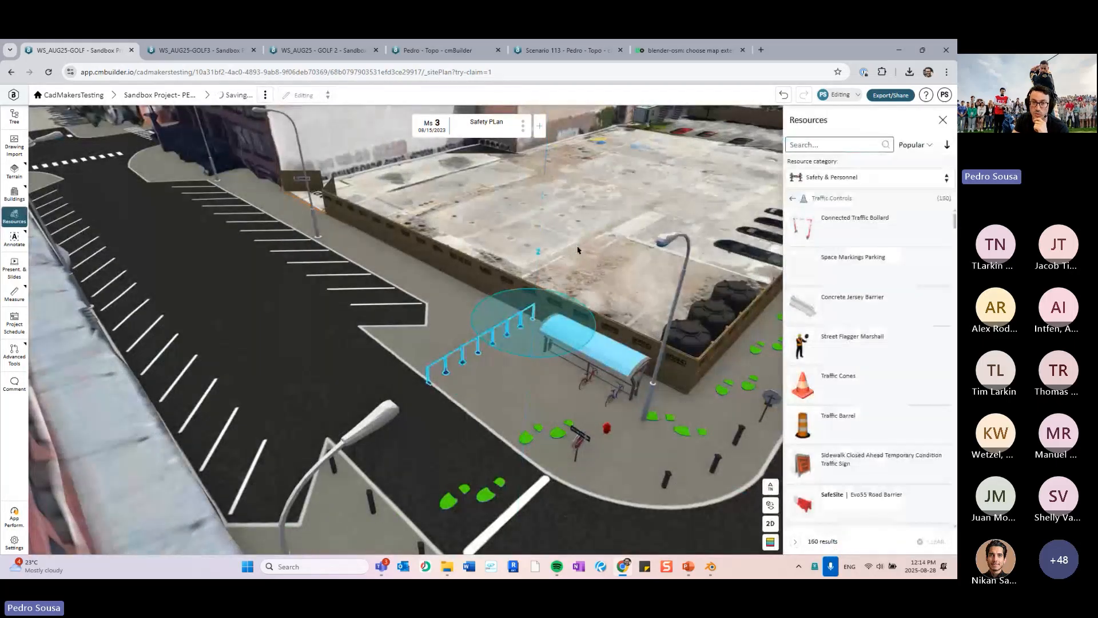
pyautogui.click(578, 250)
# Place the Lord of the Rings You Shall Not Pass Sign from Site Conditions Entertainment in front of the bollards, rotated toward the hydrant corner
pyautogui.scroll(2, 578, 250)
pyautogui.click(794, 199)
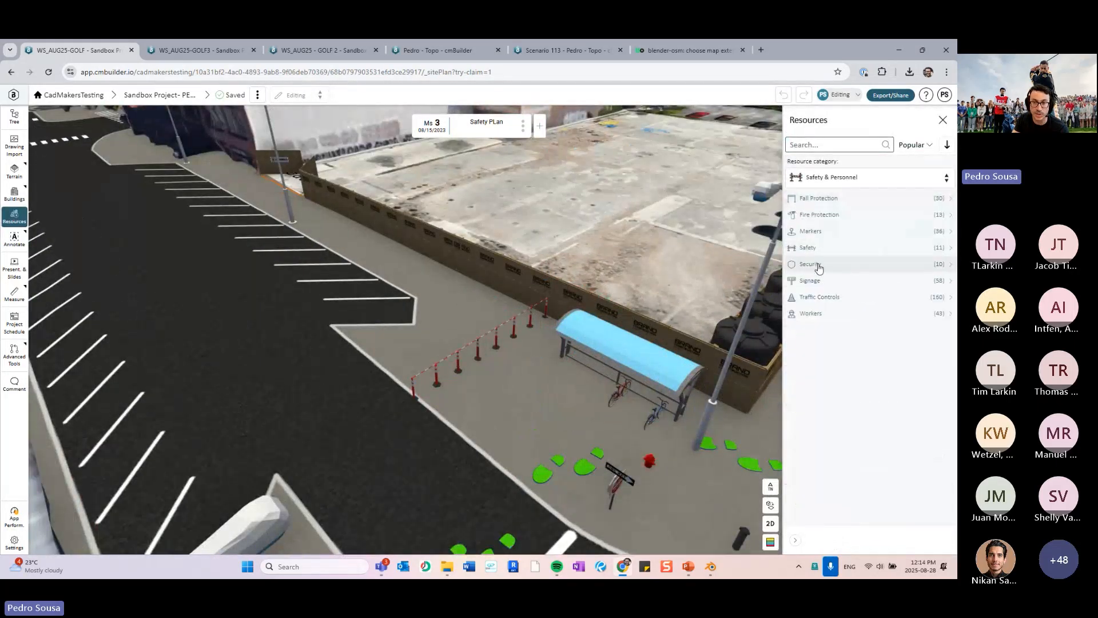
pyautogui.click(824, 178)
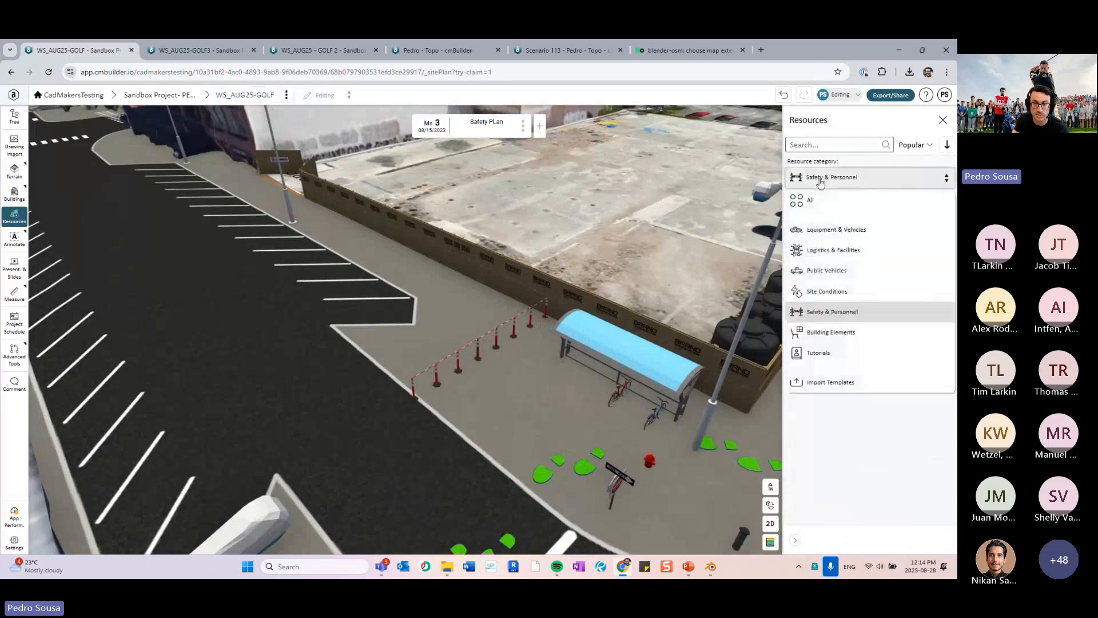
pyautogui.click(827, 293)
pyautogui.scroll(3, 524, 334)
pyautogui.click(818, 231)
pyautogui.click(881, 350)
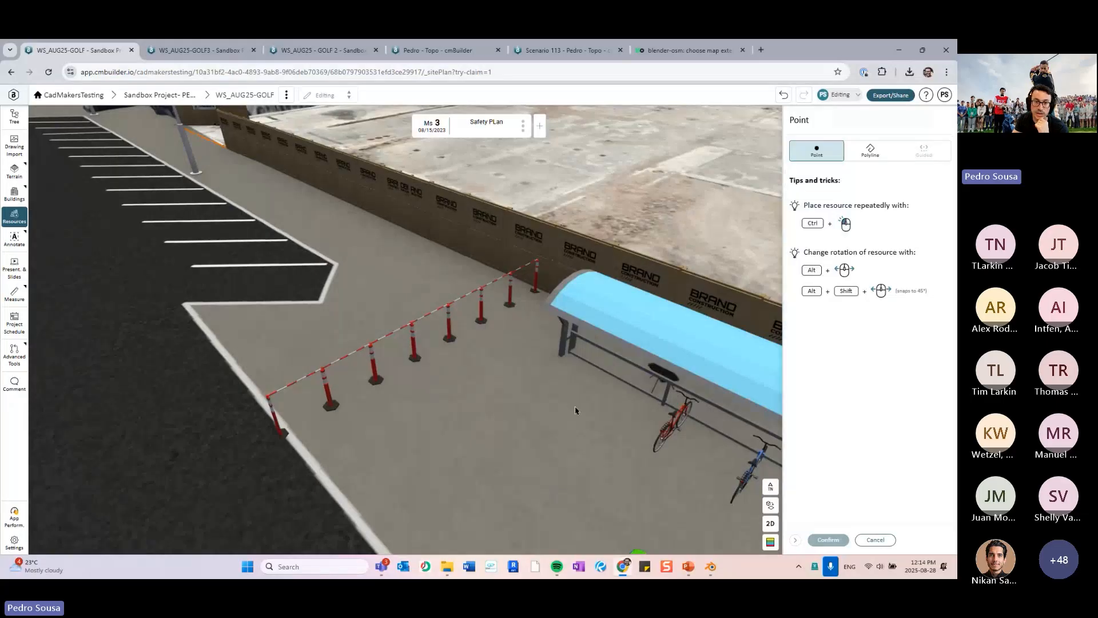
pyautogui.scroll(3, 575, 406)
pyautogui.click(440, 421)
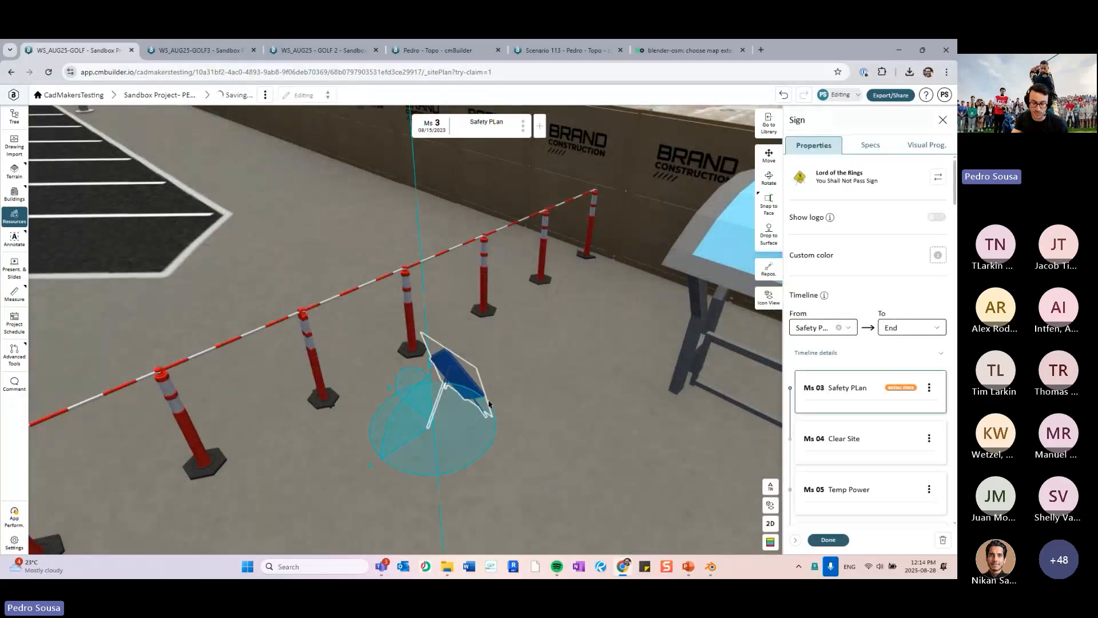
pyautogui.moveTo(469, 442); pyautogui.dragTo(400, 465)
pyautogui.click(828, 539)
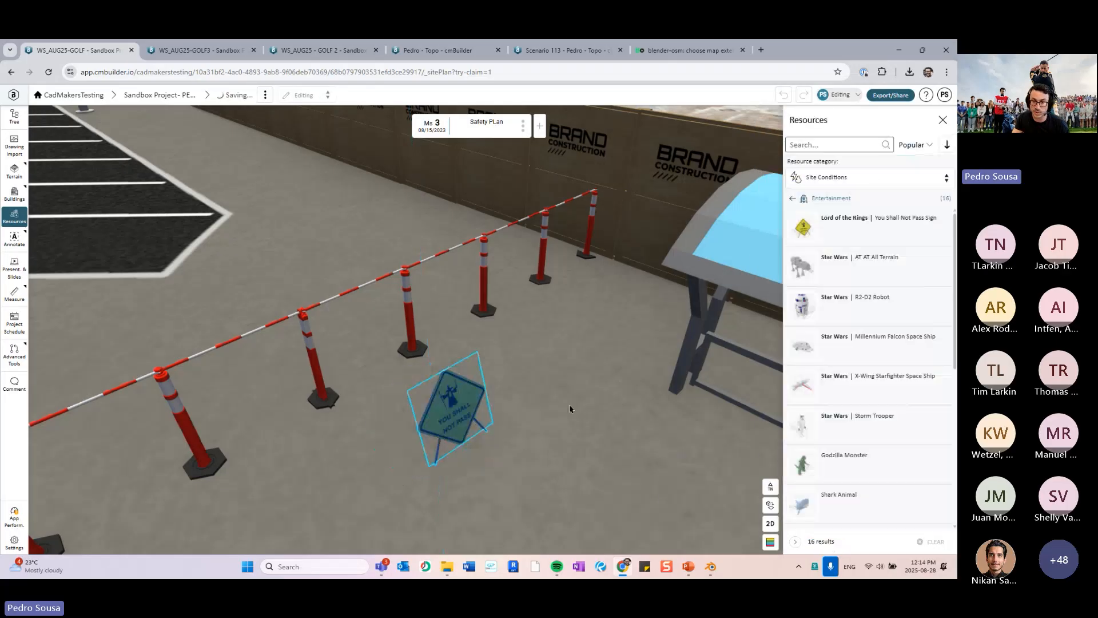
# Review the bollards and sign beside the bike shelter, consult the Safety Items Check List slide in PowerPoint, and return to cmBuilder
pyautogui.scroll(-4, 591, 209)
pyautogui.moveTo(563, 354); pyautogui.dragTo(537, 273, button='right')
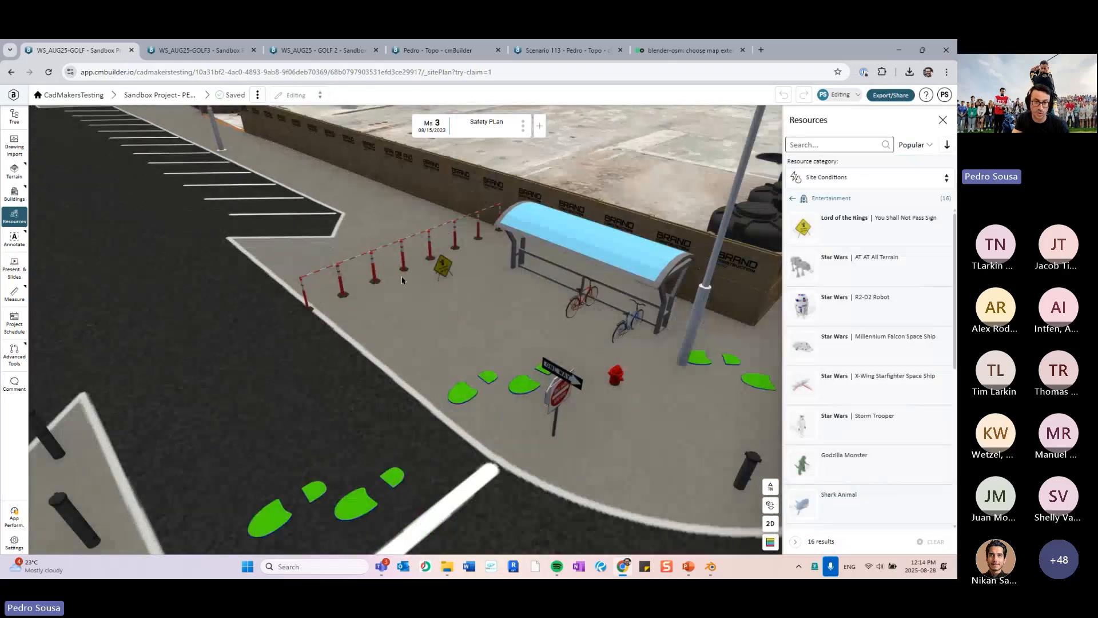
pyautogui.scroll(4, 402, 281)
pyautogui.moveTo(402, 280); pyautogui.dragTo(447, 278, button='right')
pyautogui.scroll(-3, 478, 355)
pyautogui.scroll(3, 446, 278)
pyautogui.scroll(-5, 447, 278)
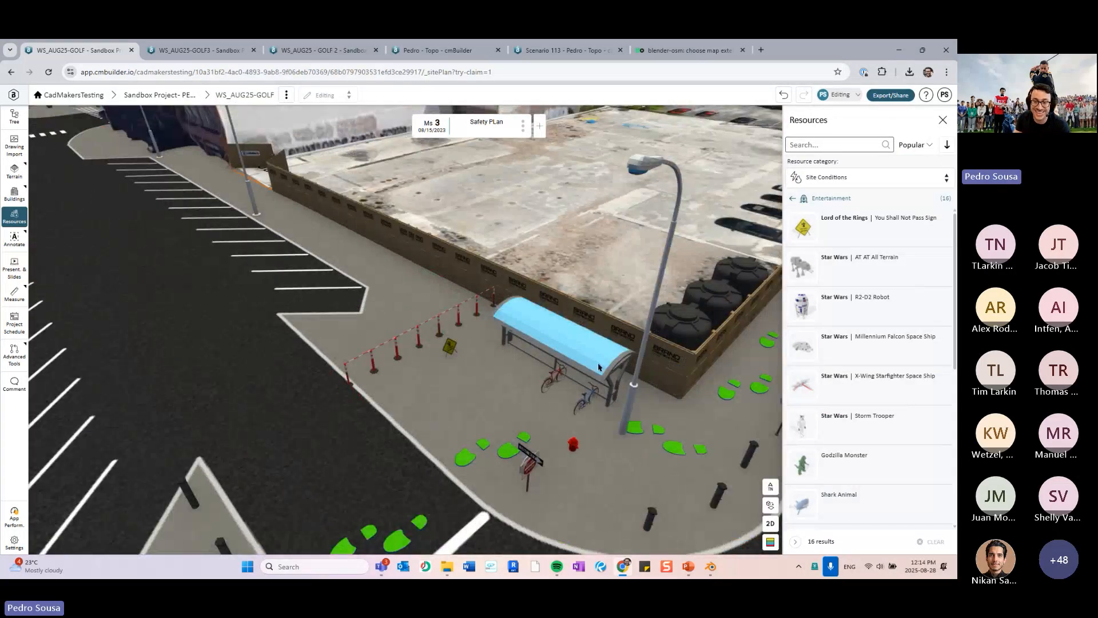
pyautogui.click(688, 565)
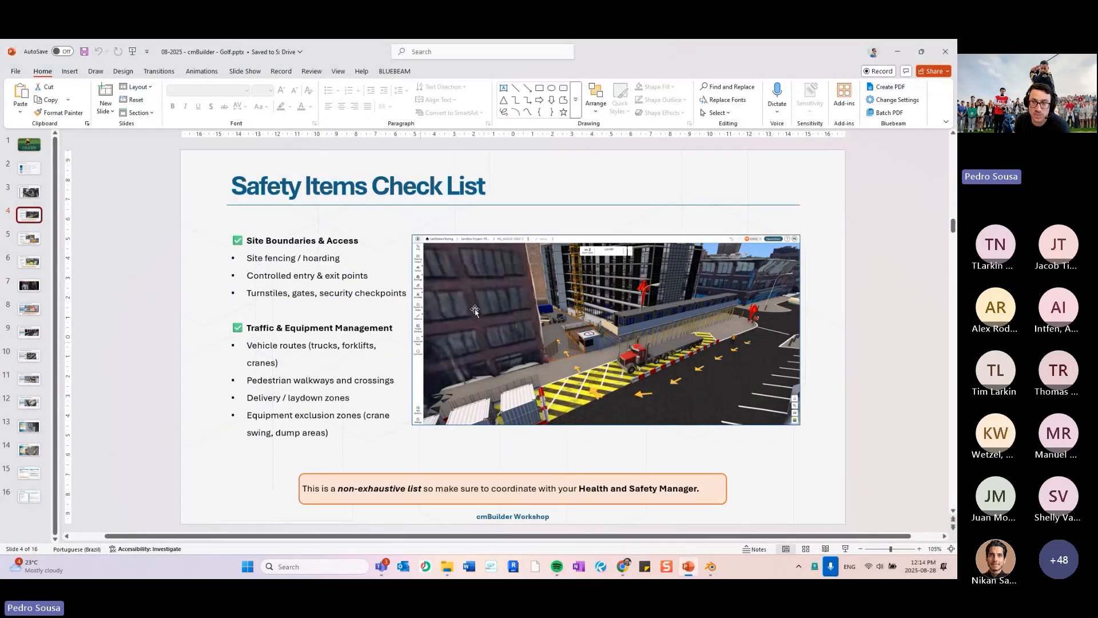
pyautogui.click(898, 51)
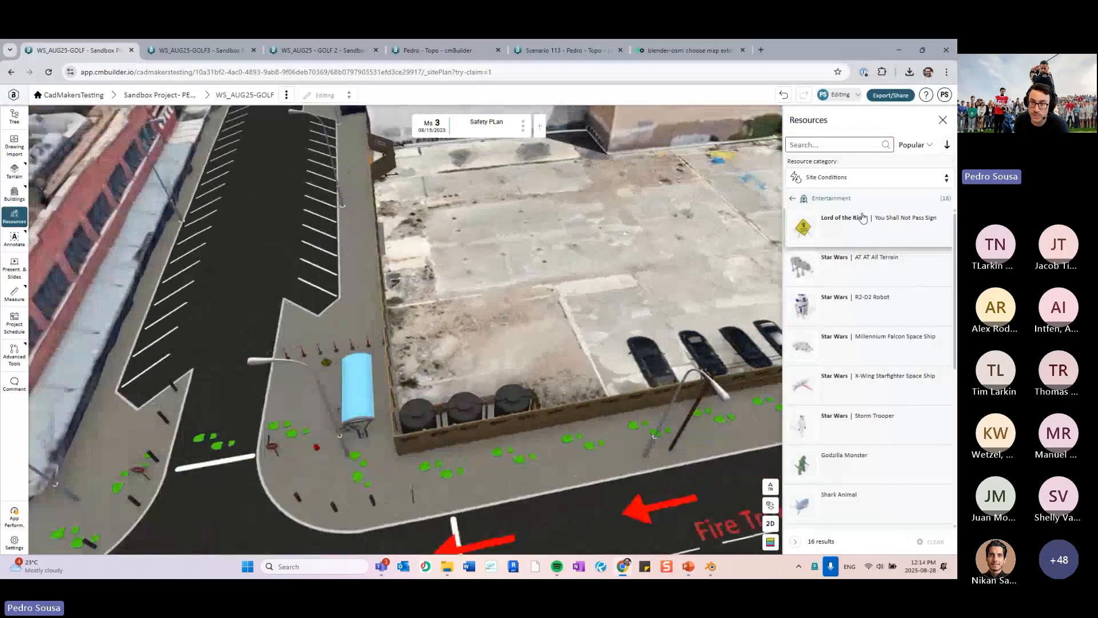
pyautogui.click(793, 197)
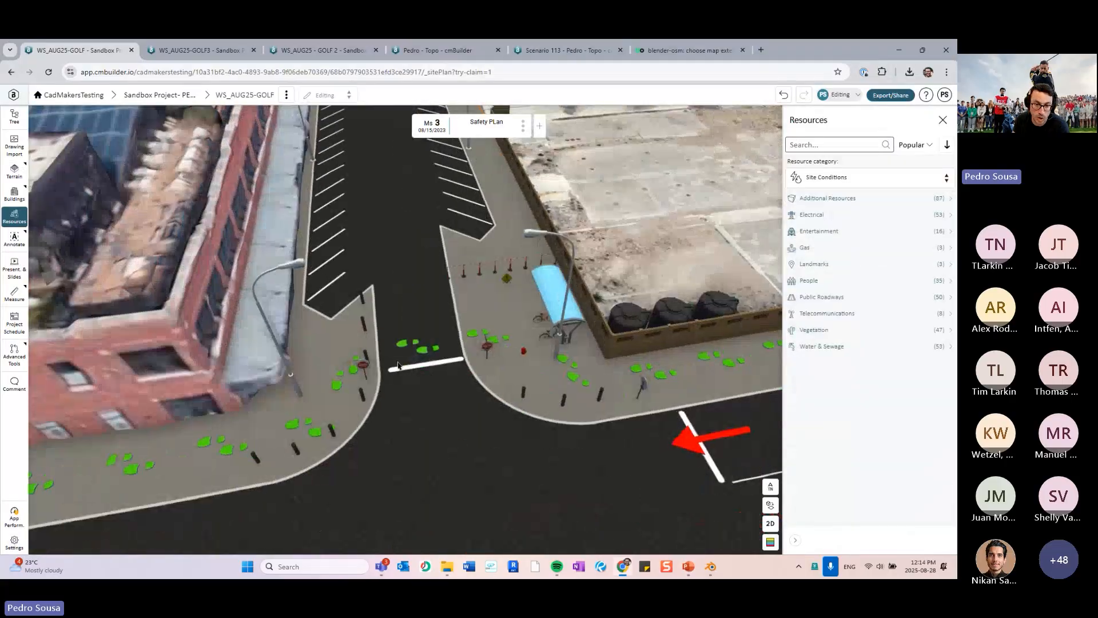
pyautogui.click(819, 297)
pyautogui.scroll(-8, 805, 263)
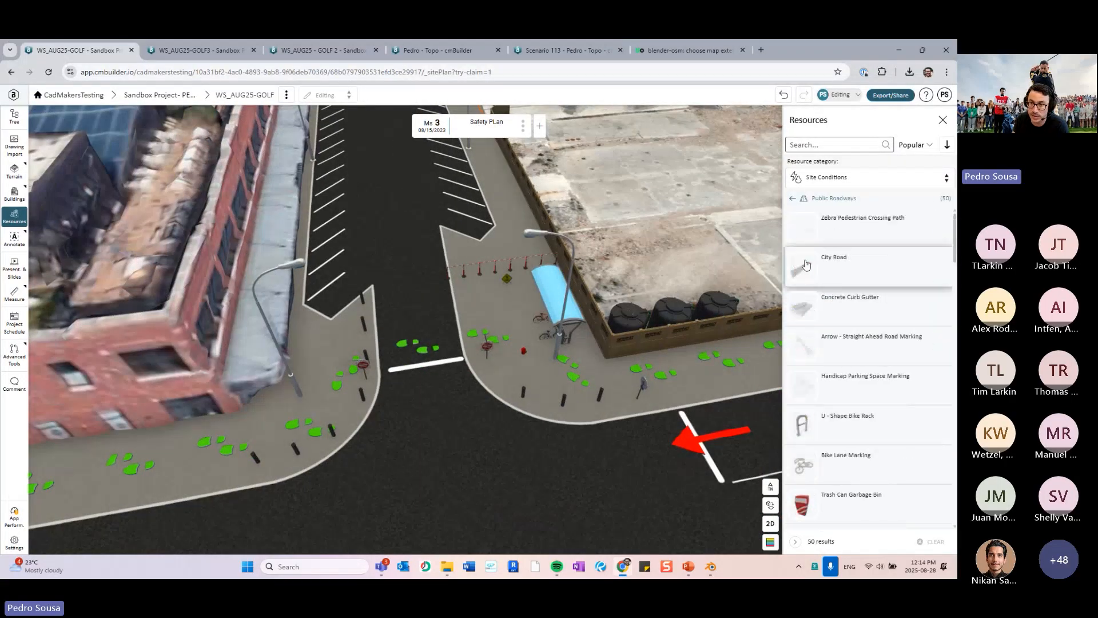
pyautogui.click(831, 233)
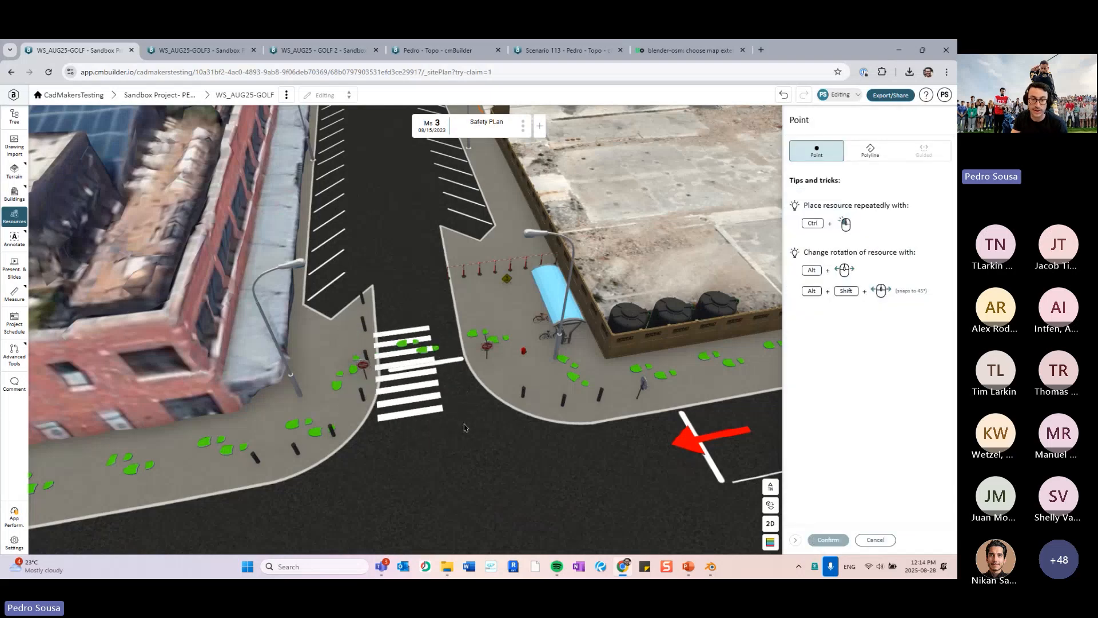
pyautogui.press('Escape')
pyautogui.moveTo(658, 236); pyautogui.dragTo(632, 241, button='middle')
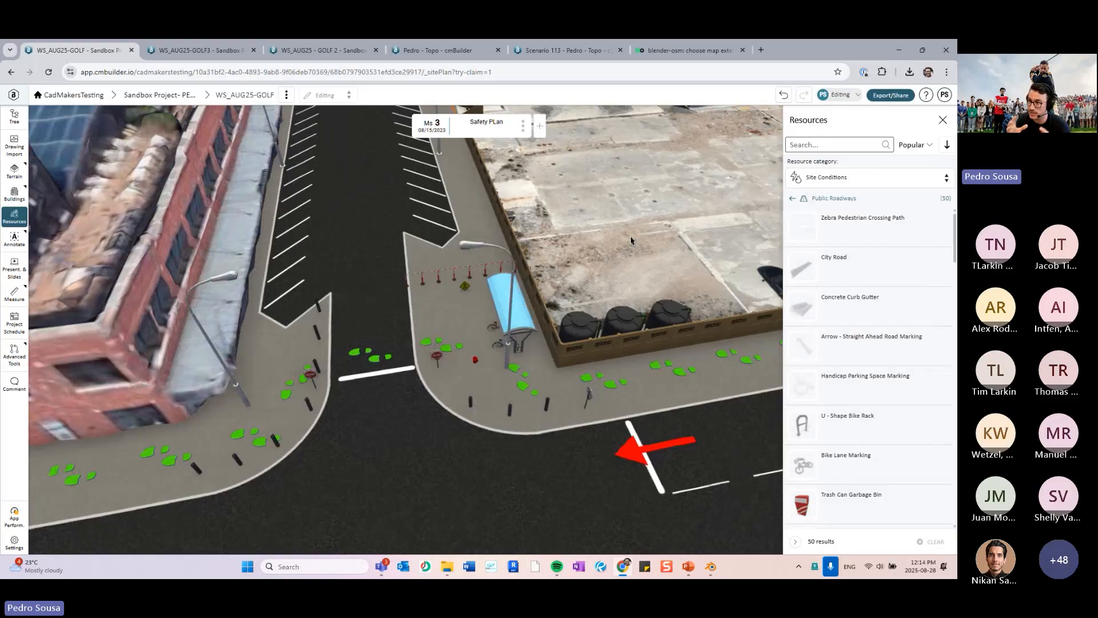
pyautogui.click(823, 201)
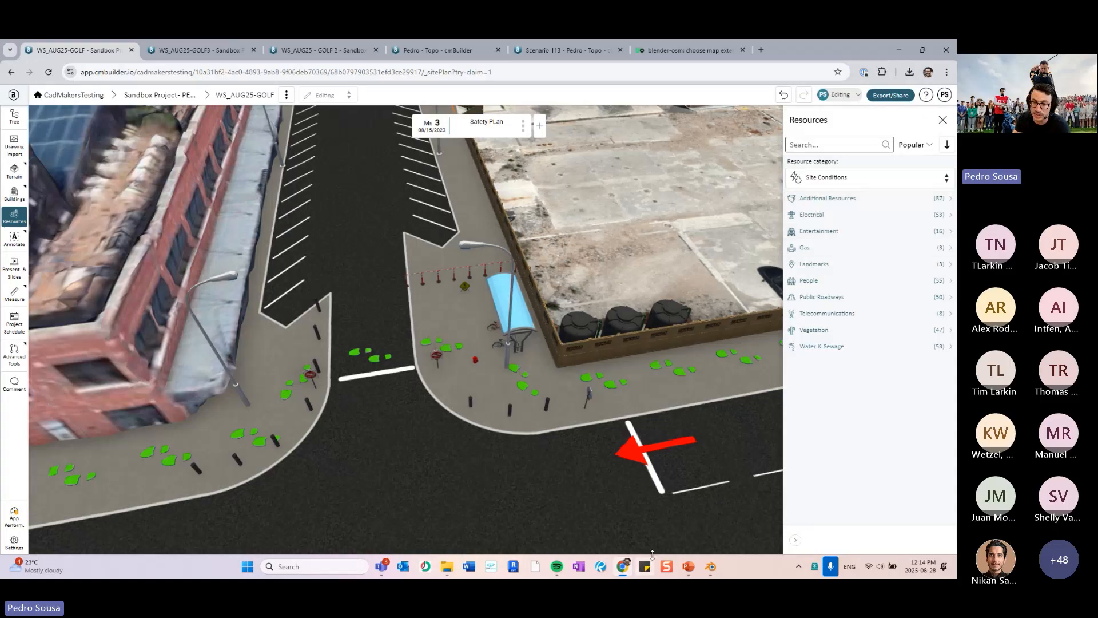
# Examine the fire truck route, the pedestrian path and the closed sidewalk along the side street from above
pyautogui.moveTo(613, 308); pyautogui.dragTo(602, 315, button='middle')
pyautogui.moveTo(642, 298); pyautogui.dragTo(631, 327, button='right')
pyautogui.moveTo(631, 327); pyautogui.dragTo(561, 303, button='middle')
pyautogui.moveTo(560, 303); pyautogui.dragTo(579, 285, button='right')
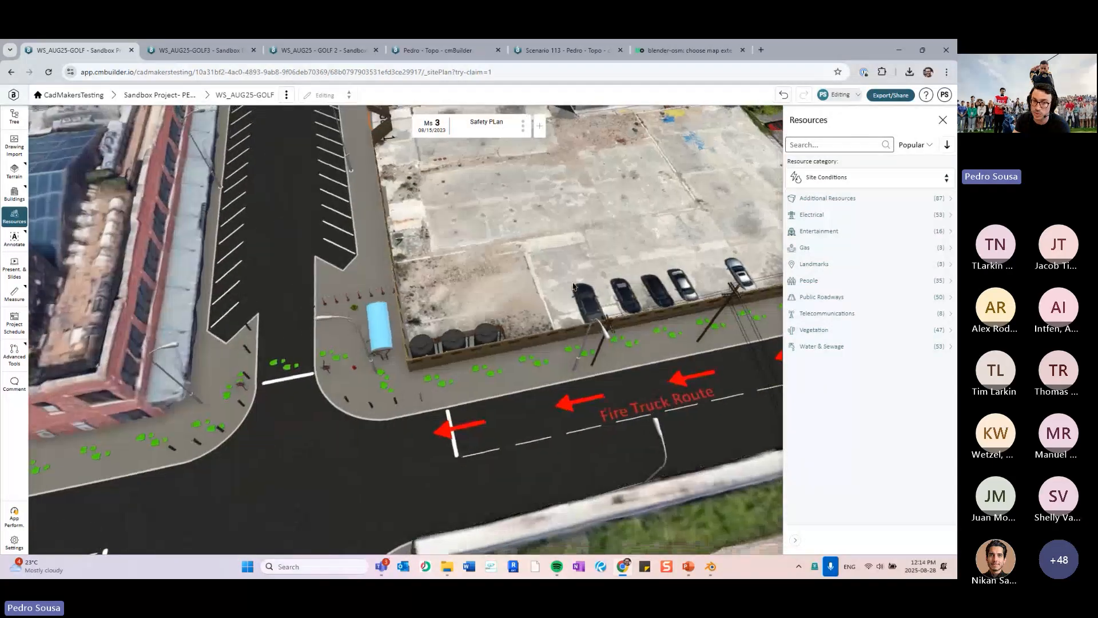
pyautogui.moveTo(312, 375); pyautogui.dragTo(462, 327, button='middle')
pyautogui.scroll(3, 462, 326)
pyautogui.moveTo(494, 214); pyautogui.dragTo(507, 258, button='middle')
pyautogui.scroll(-3, 507, 261)
pyautogui.moveTo(553, 283); pyautogui.dragTo(541, 340, button='right')
pyautogui.scroll(4, 544, 341)
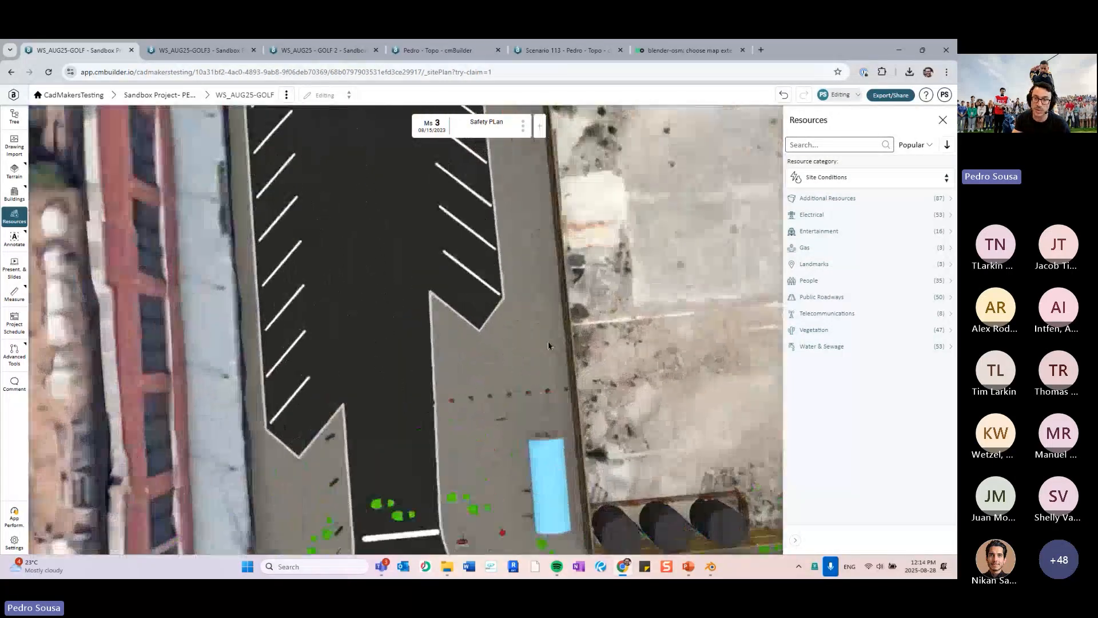
# Sketch a four-sided annotation zone about 29 by 10 ft across the sidewalk behind the bollard line, from hoarding to curb, and create it
pyautogui.scroll(-4, 538, 290)
pyautogui.click(14, 238)
pyautogui.click(59, 260)
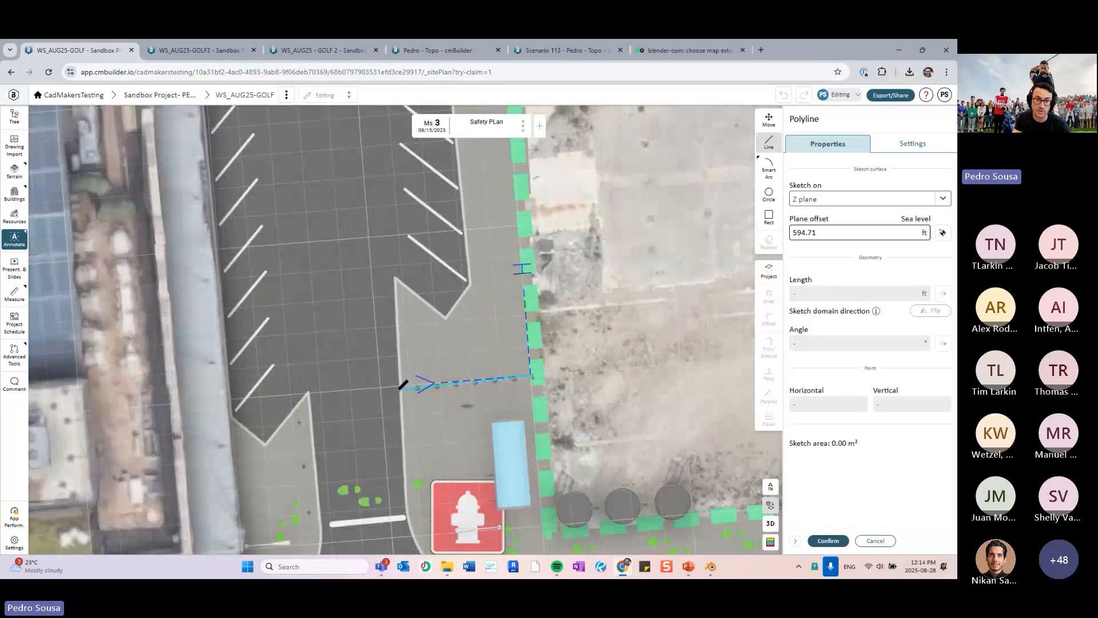
pyautogui.click(399, 389)
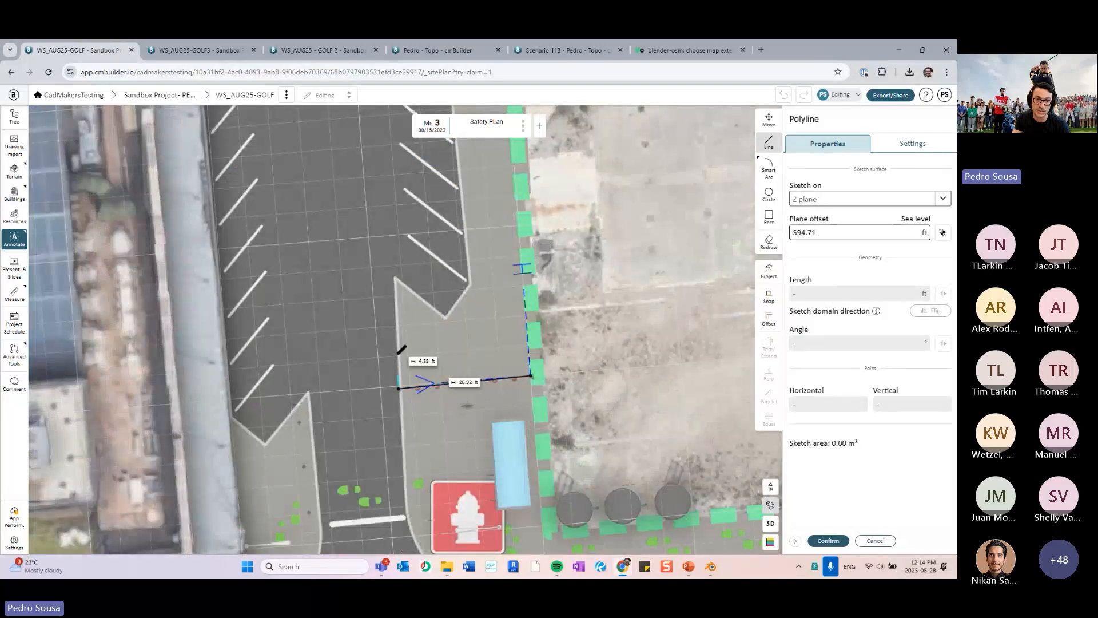
pyautogui.click(398, 341)
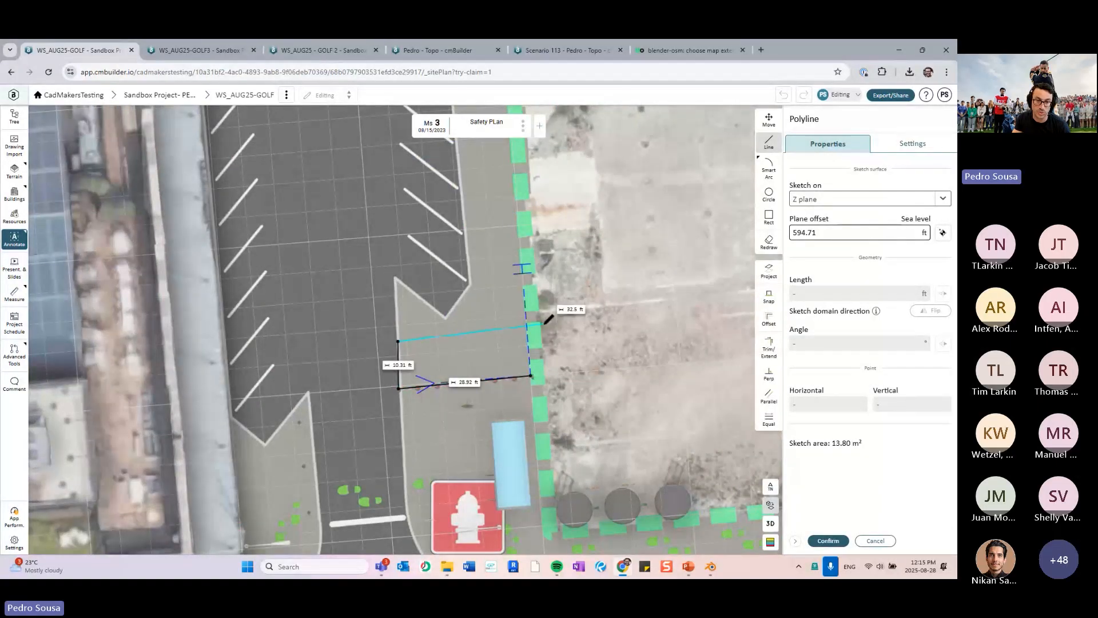
pyautogui.click(526, 331)
pyautogui.click(532, 376)
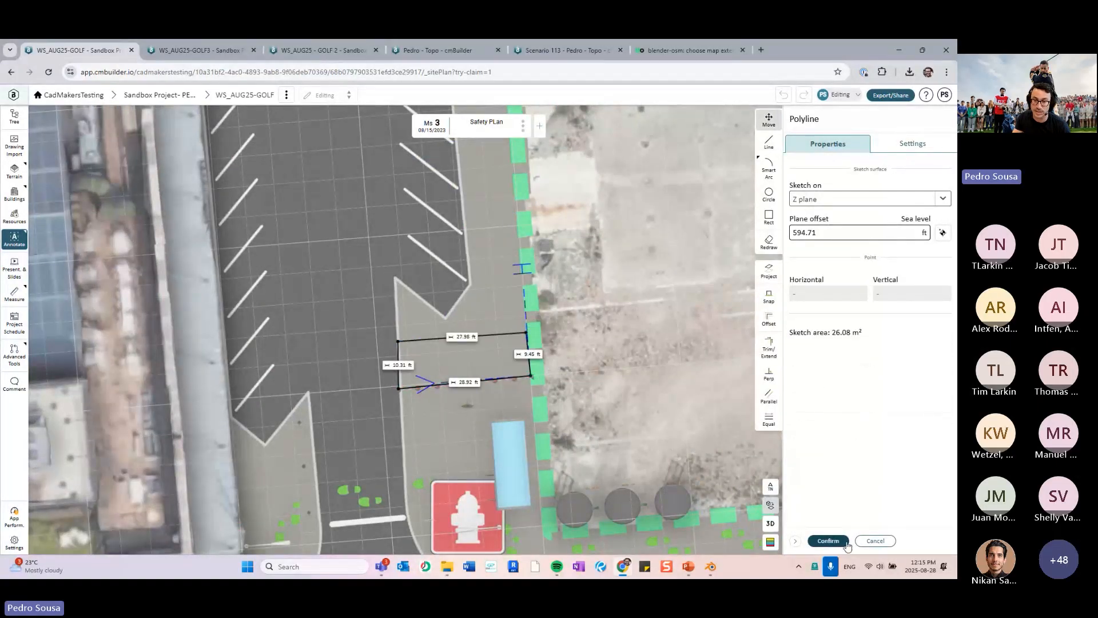
pyautogui.click(828, 540)
# Color the new sidewalk zone behind the bollards with the default yellow and finish editing it
pyautogui.moveTo(650, 397); pyautogui.dragTo(560, 332, button='right')
pyautogui.scroll(5, 650, 385)
pyautogui.click(492, 317)
pyautogui.click(943, 259)
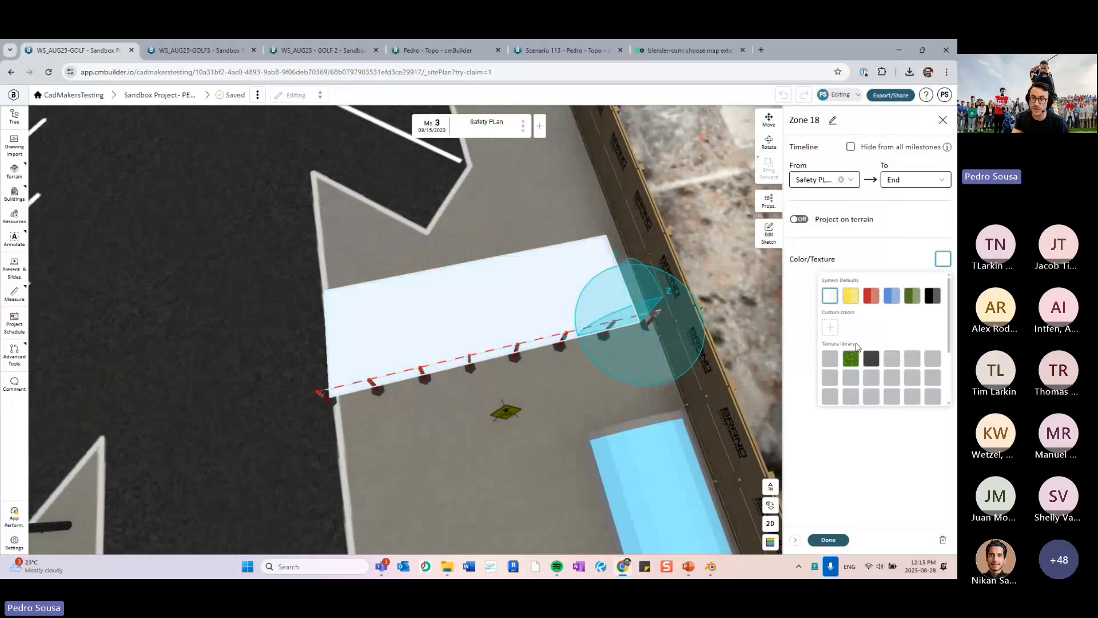
pyautogui.click(844, 294)
pyautogui.click(829, 540)
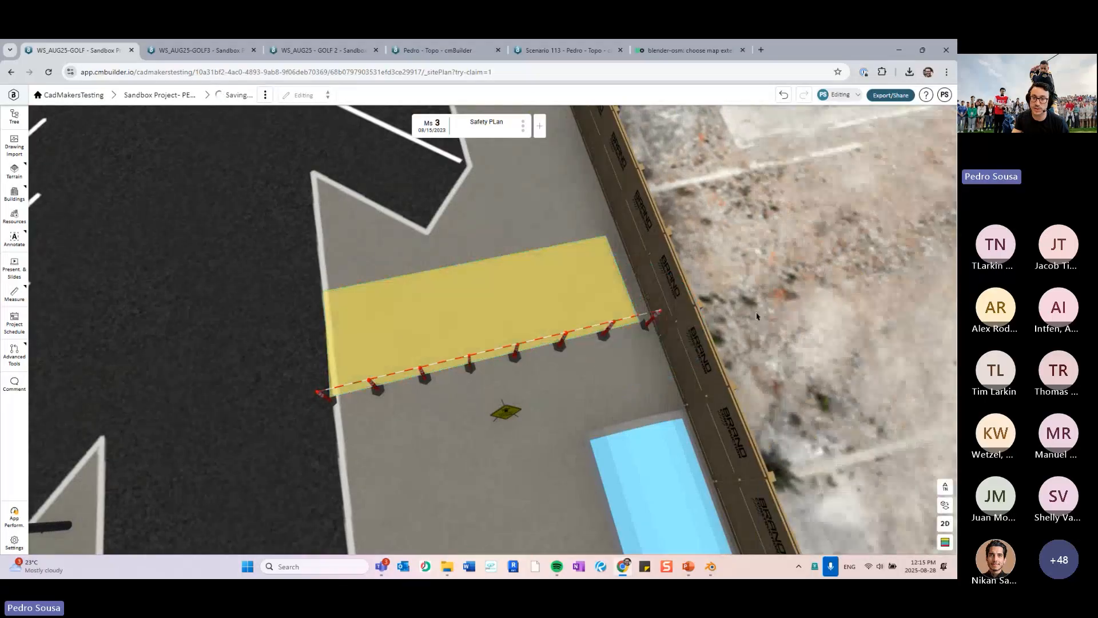
# Examine the yellow sidewalk zone, the pedestrian path and the fire truck route around the whole site from above and at an angle
pyautogui.scroll(-6, 758, 309)
pyautogui.scroll(2, 423, 375)
pyautogui.moveTo(423, 374); pyautogui.dragTo(581, 173, button='right')
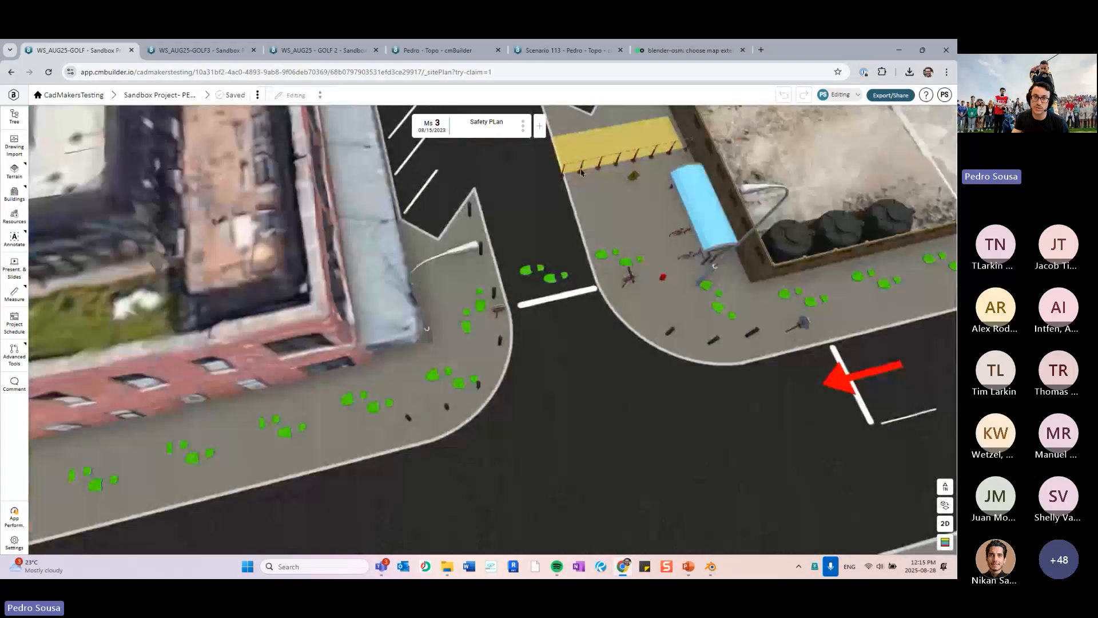
pyautogui.scroll(-3, 609, 276)
pyautogui.moveTo(620, 311); pyautogui.dragTo(578, 318)
pyautogui.moveTo(578, 319); pyautogui.dragTo(504, 331, button='right')
pyautogui.scroll(-2, 504, 332)
pyautogui.moveTo(504, 331); pyautogui.dragTo(800, 427)
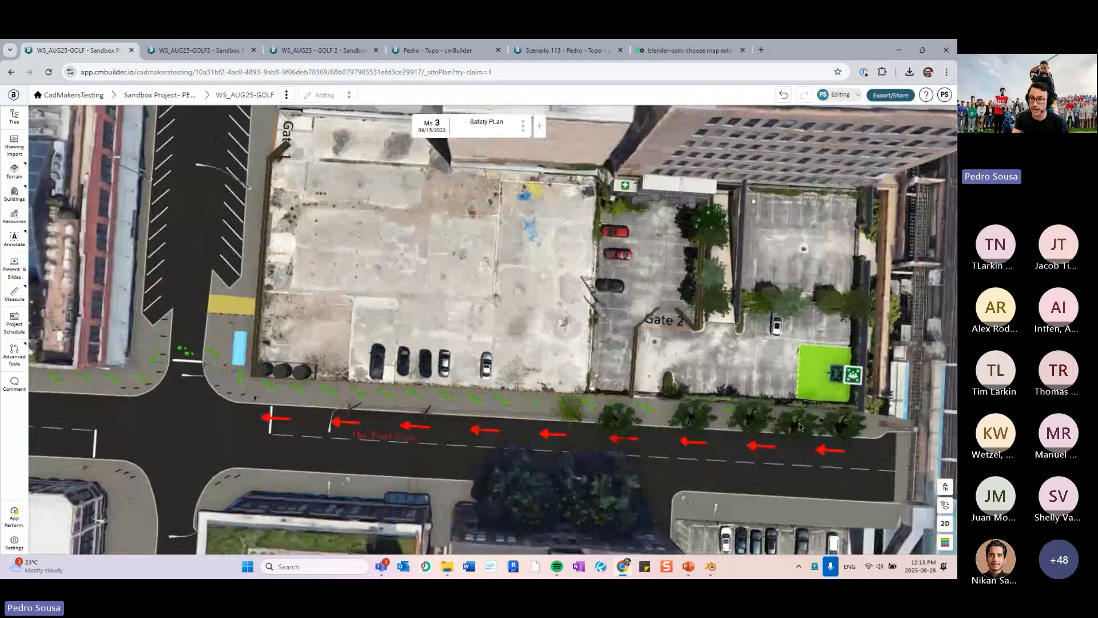
pyautogui.scroll(-3, 672, 434)
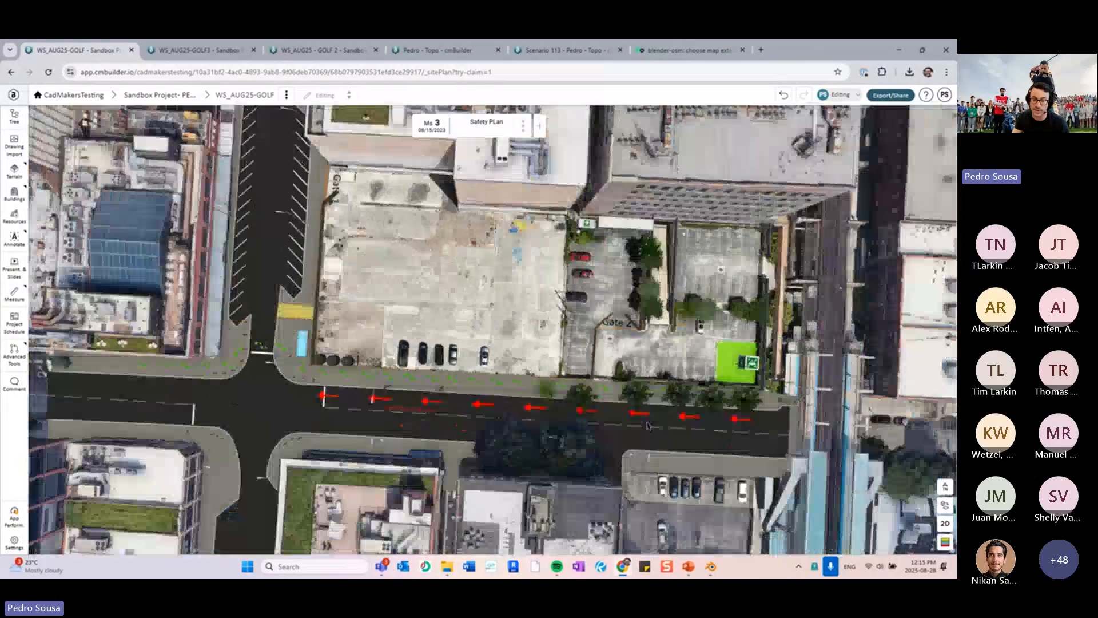
pyautogui.moveTo(514, 404); pyautogui.dragTo(456, 368, button='right')
pyautogui.moveTo(361, 353); pyautogui.dragTo(423, 372, button='right')
pyautogui.moveTo(422, 373); pyautogui.dragTo(486, 289)
pyautogui.moveTo(486, 289); pyautogui.dragTo(495, 343, button='right')
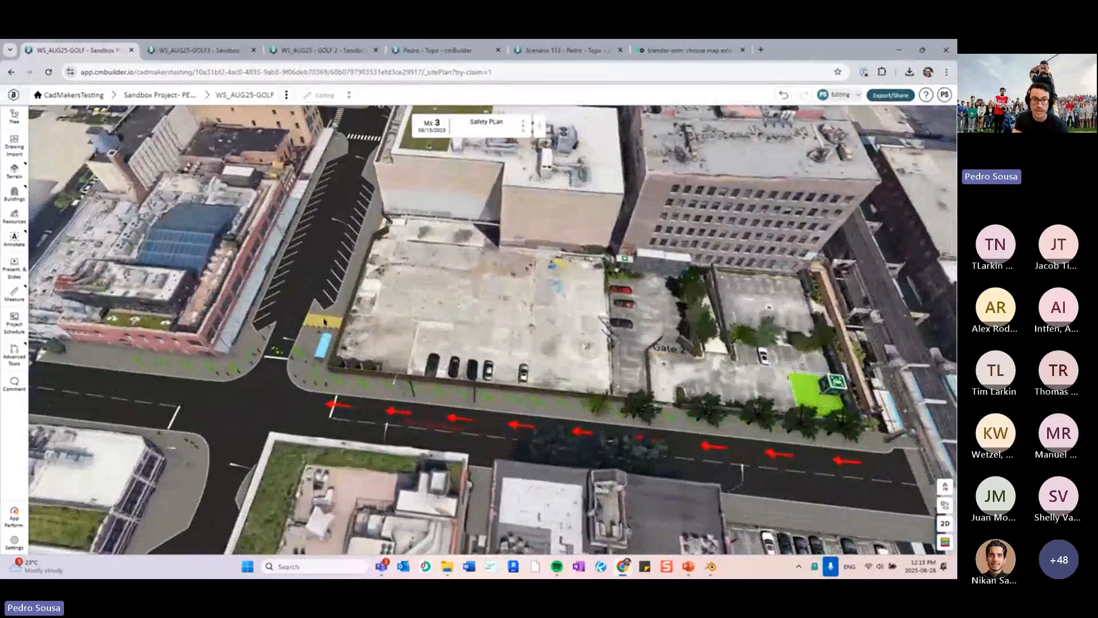
# End the yellow sidewalk zone at the Safety Plan milestone and check its visibility in the Clear Site milestone before returning
pyautogui.rightClick(324, 324)
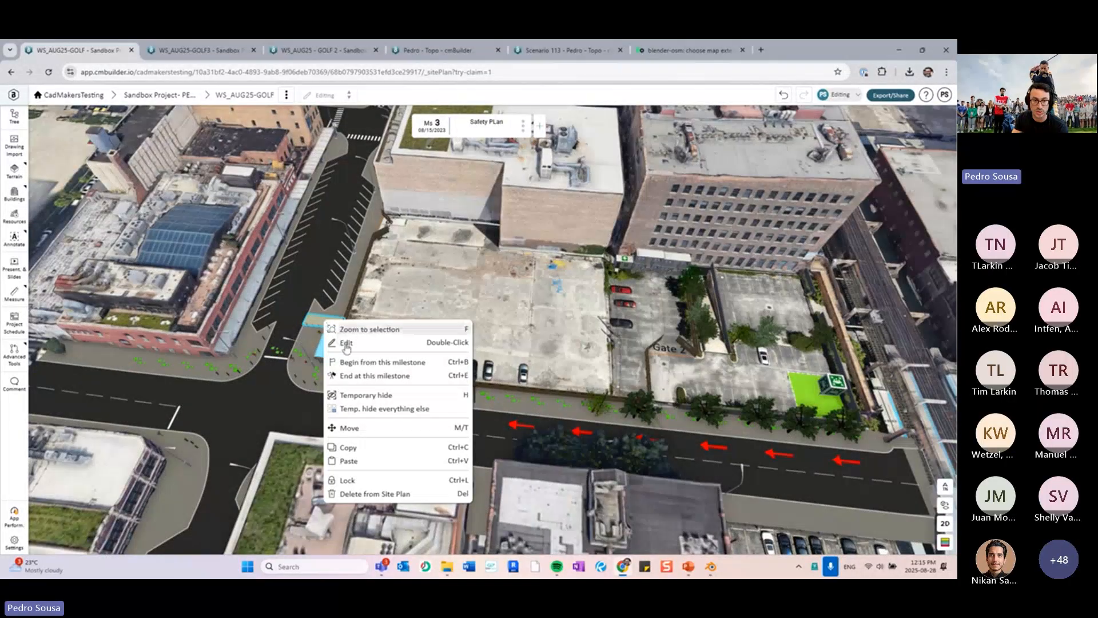
pyautogui.click(371, 375)
pyautogui.scroll(5, 528, 177)
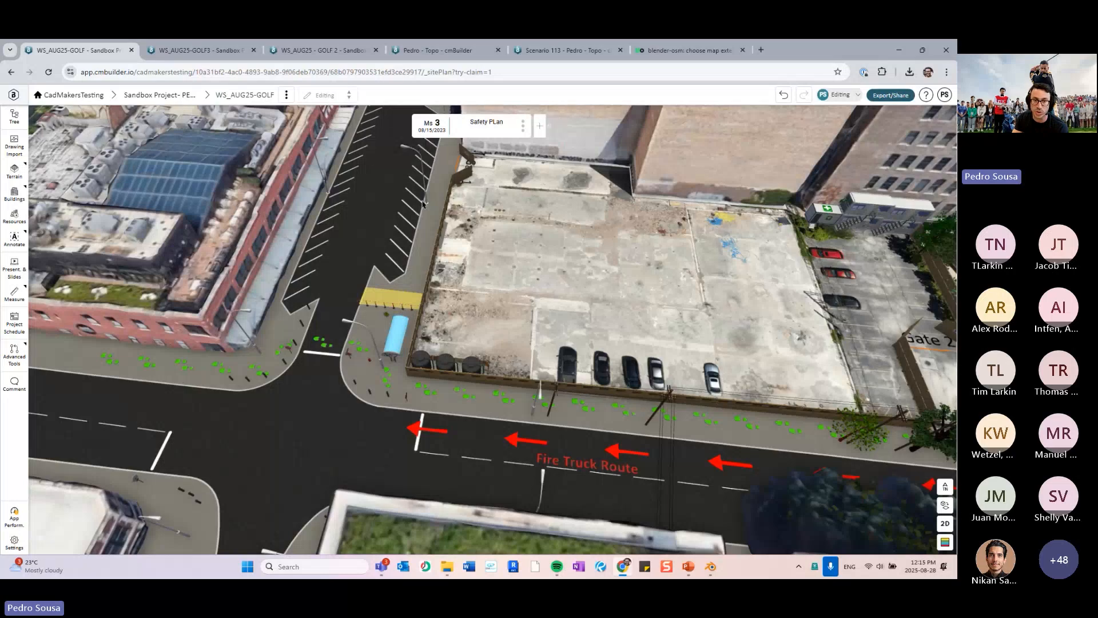
pyautogui.scroll(3, 384, 290)
pyautogui.moveTo(383, 290); pyautogui.dragTo(509, 316)
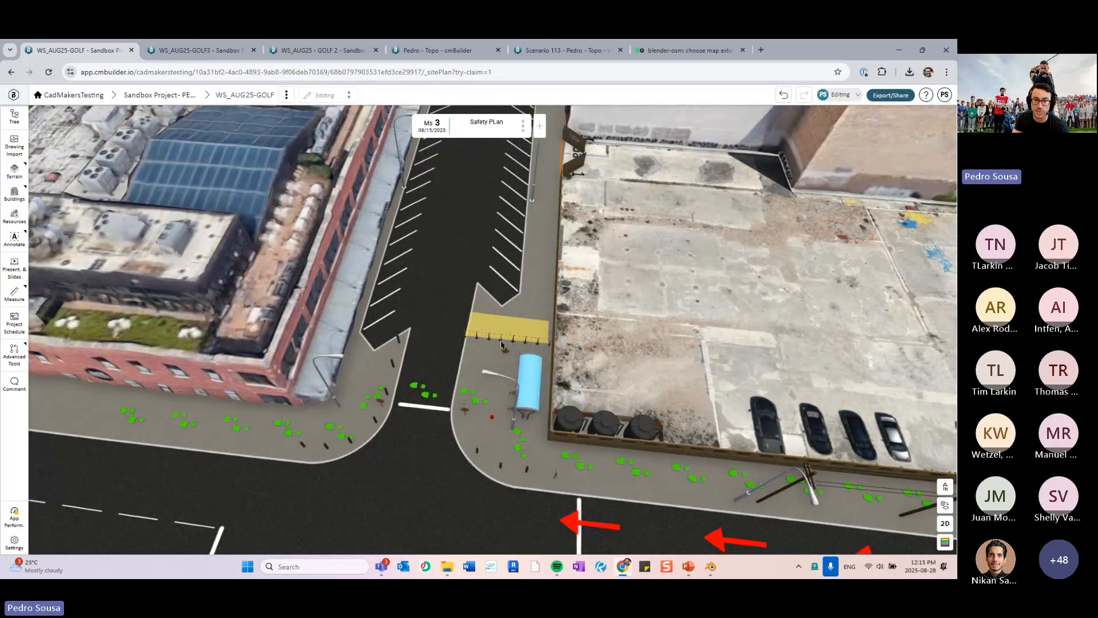
pyautogui.moveTo(633, 337); pyautogui.dragTo(611, 328)
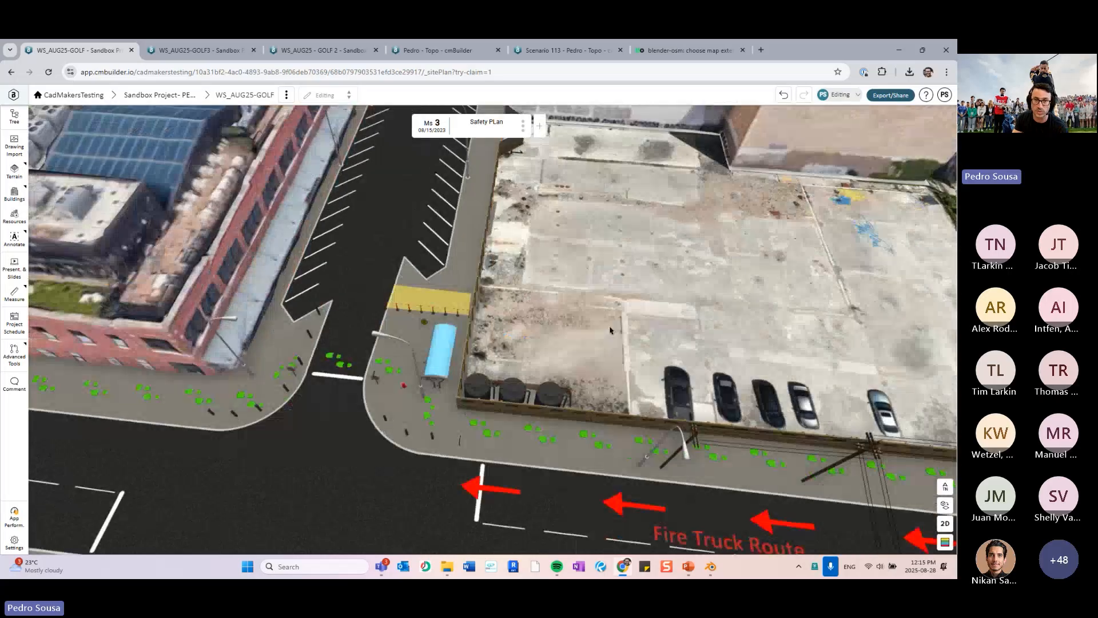
pyautogui.press('Right')
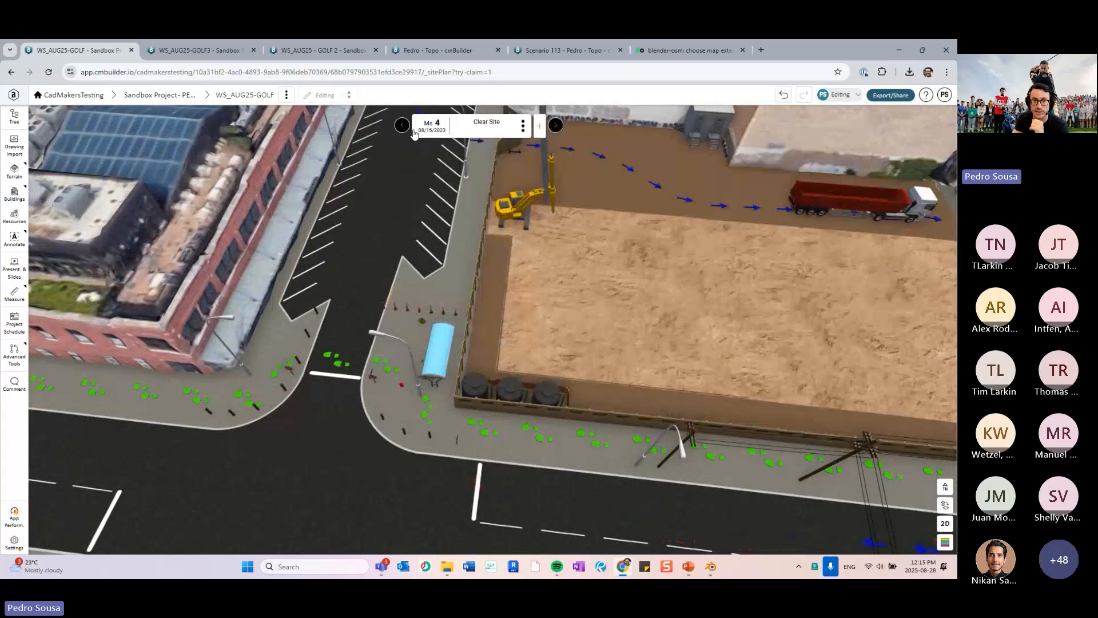
pyautogui.press('Left')
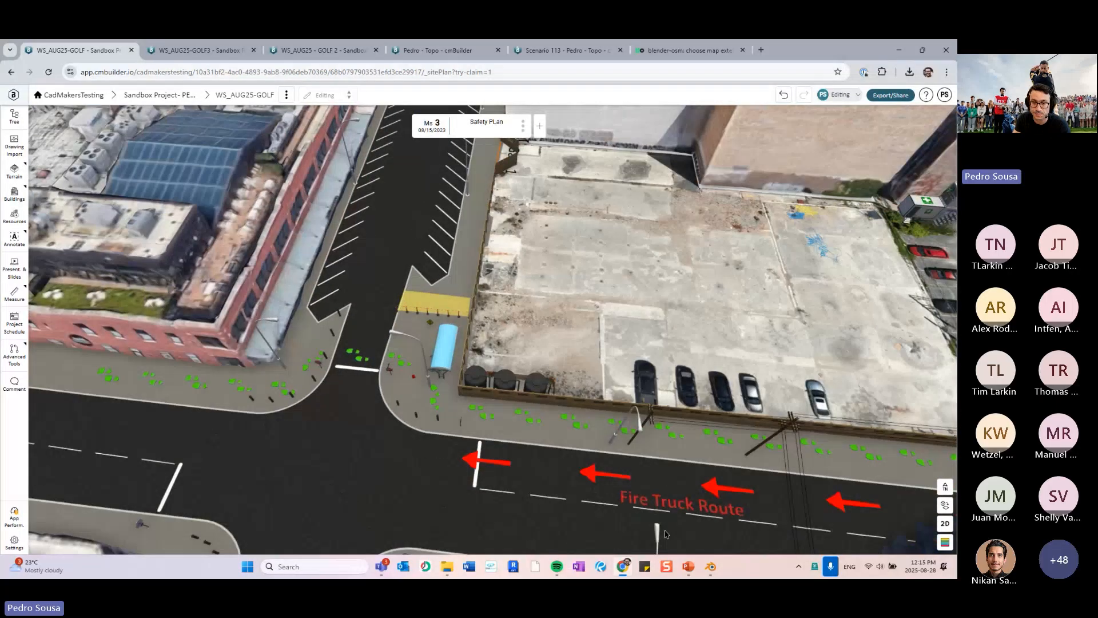
# Consult the pedestrian walkways and delivery/laydown zones items on the Safety Items Check List slide in PowerPoint, and return to cmBuilder
pyautogui.click(690, 566)
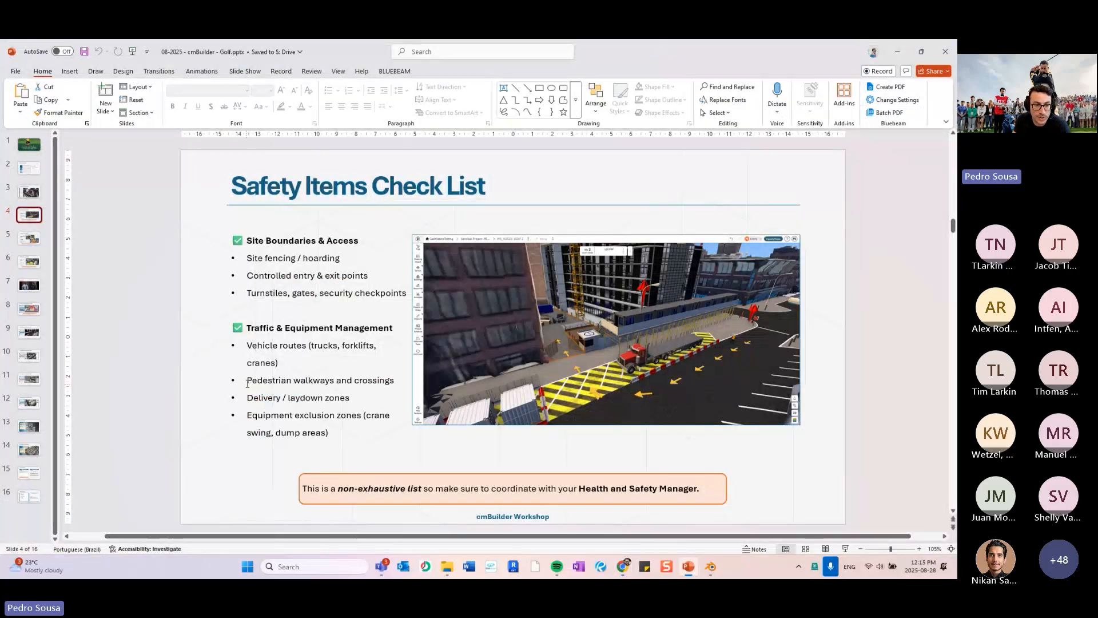
pyautogui.moveTo(247, 384); pyautogui.dragTo(395, 381)
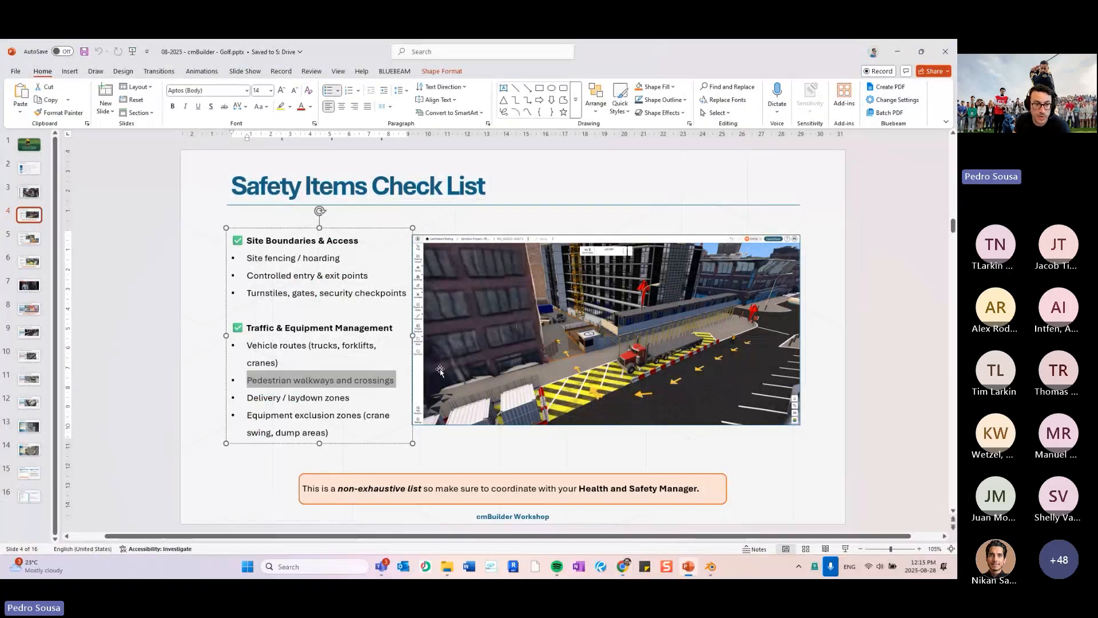
pyautogui.moveTo(249, 399); pyautogui.dragTo(350, 399)
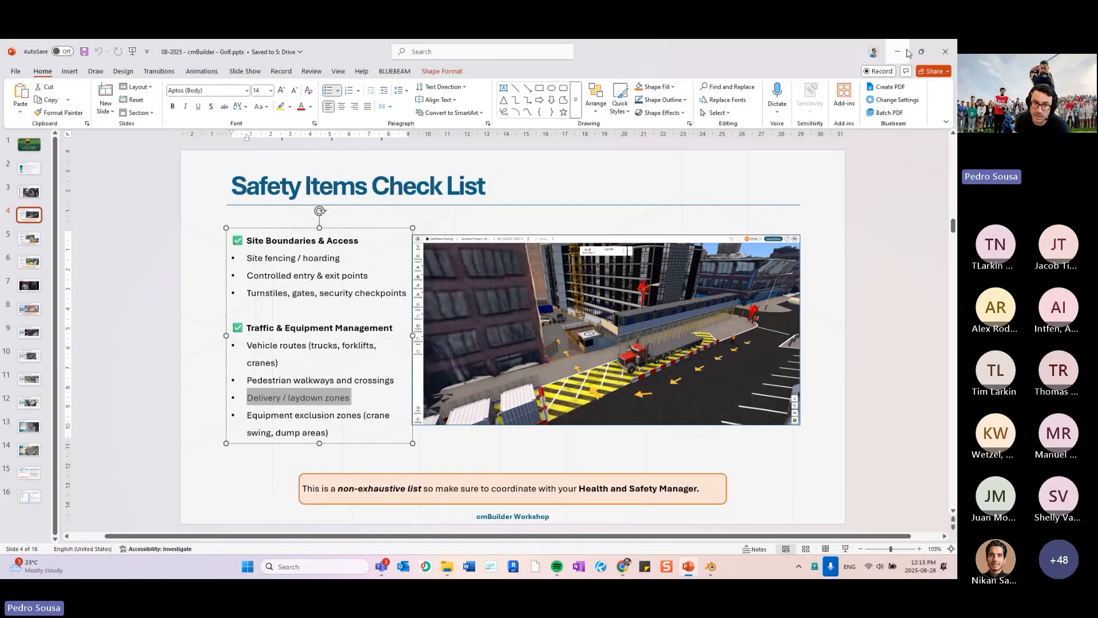
pyautogui.hotkey('alt', 'Tab')
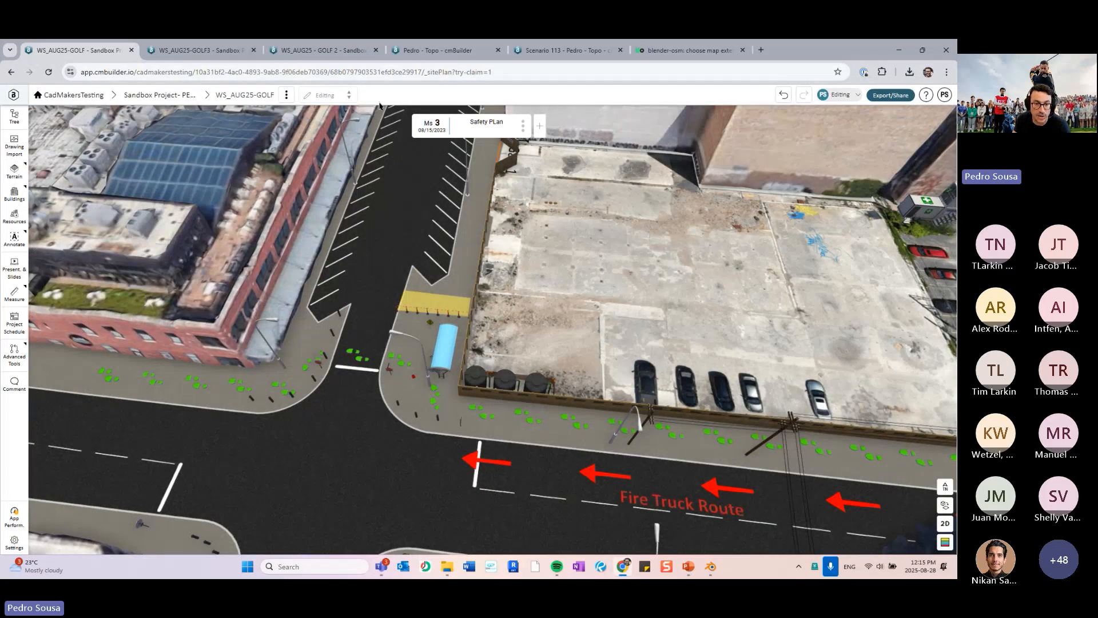
# In the WS_AUG25 - GOLF 2 site plan, inspect the texture options of the yellow-and-black striped zone under the truck and close its editing
pyautogui.click(328, 51)
pyautogui.scroll(5, 515, 369)
pyautogui.moveTo(478, 375); pyautogui.dragTo(520, 405)
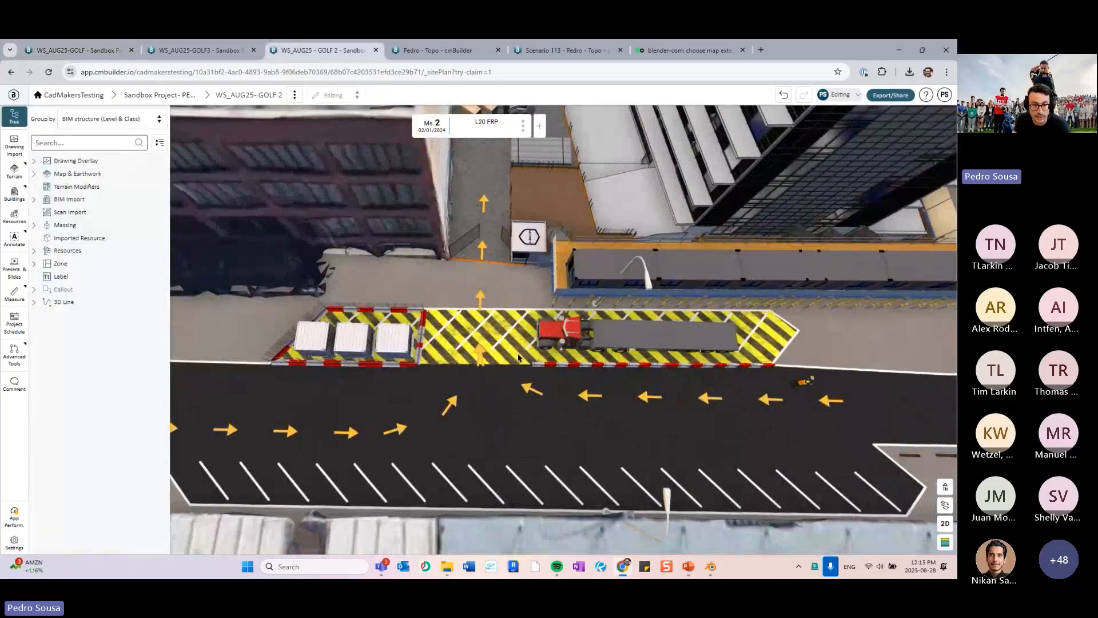
pyautogui.click(518, 358)
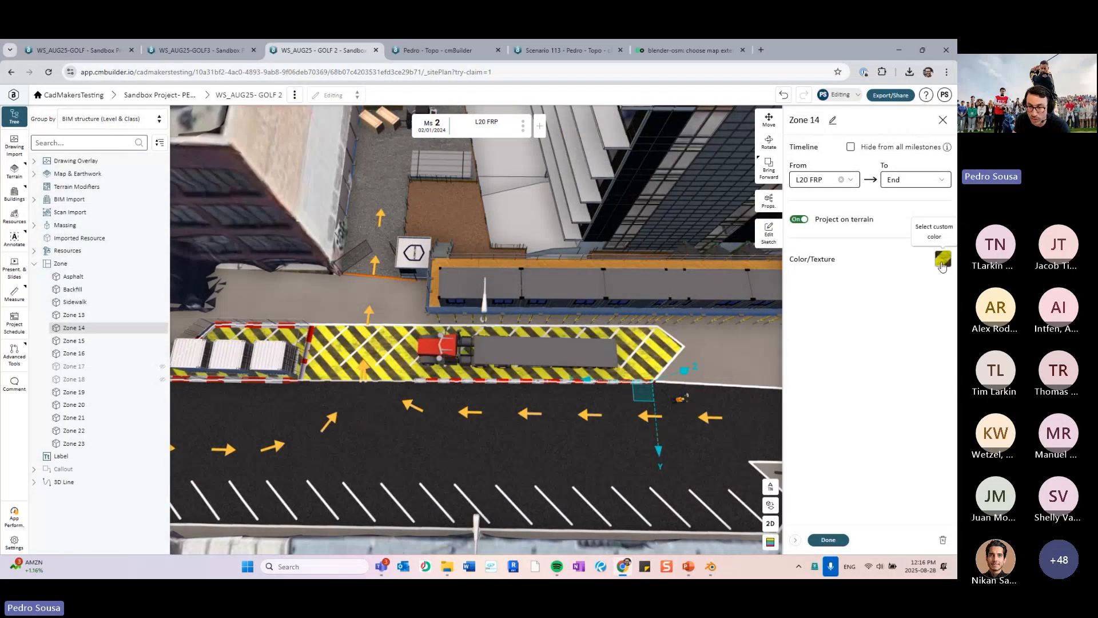
pyautogui.click(943, 264)
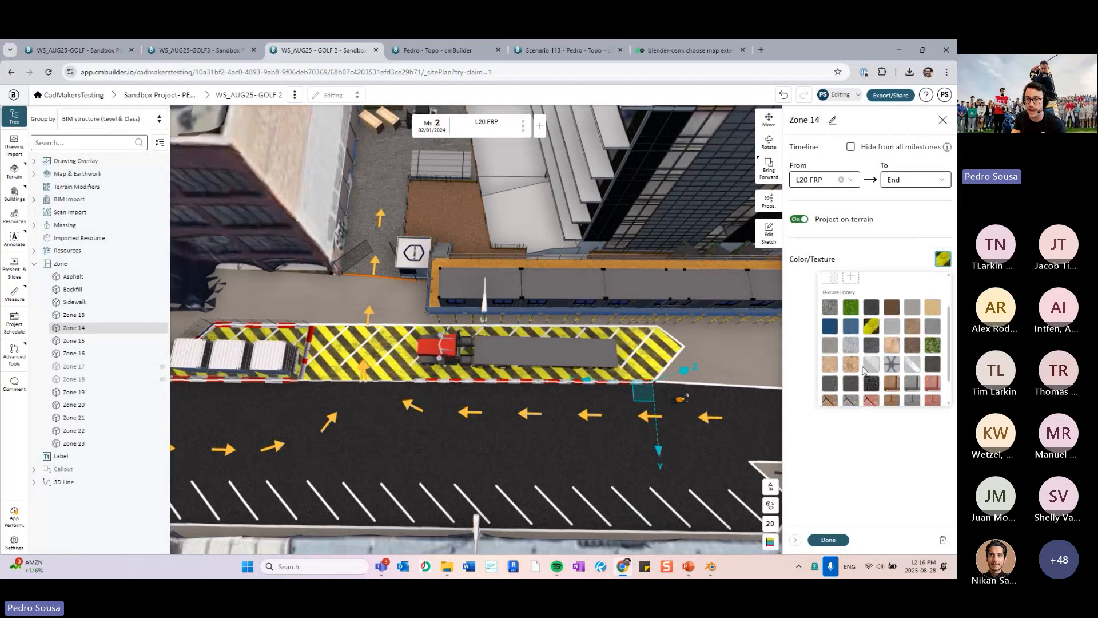
pyautogui.click(840, 376)
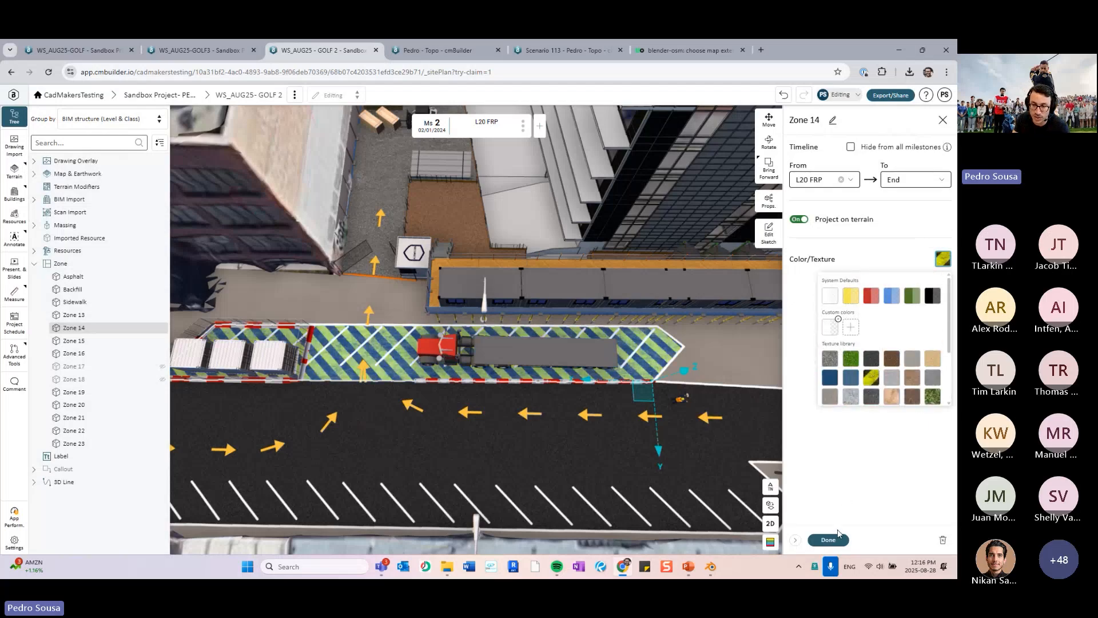
pyautogui.click(822, 540)
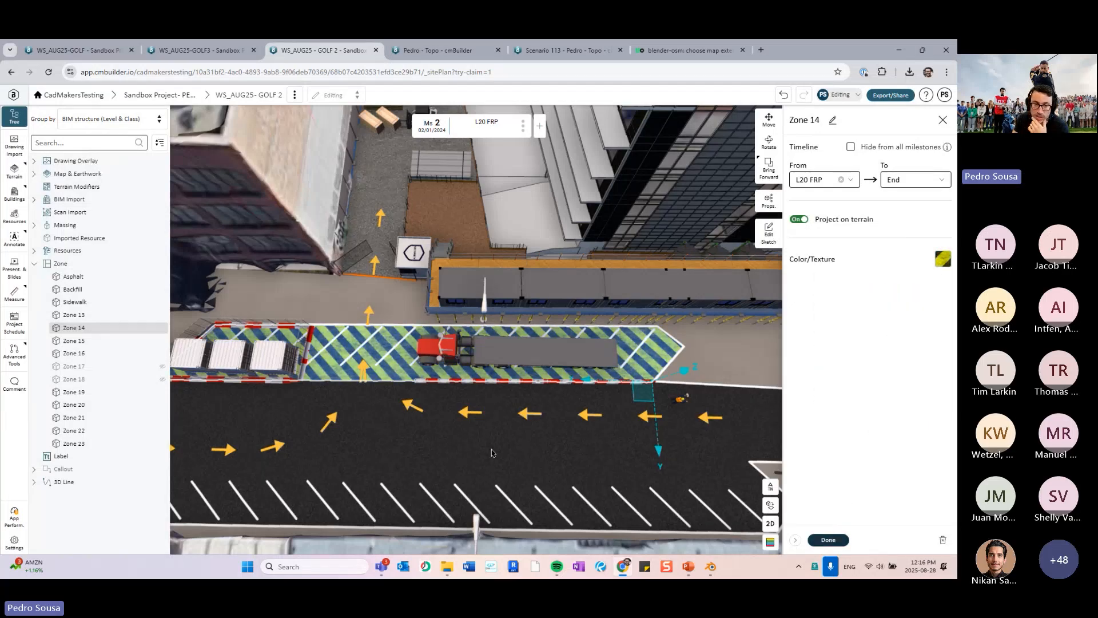
pyautogui.moveTo(641, 383); pyautogui.dragTo(457, 398)
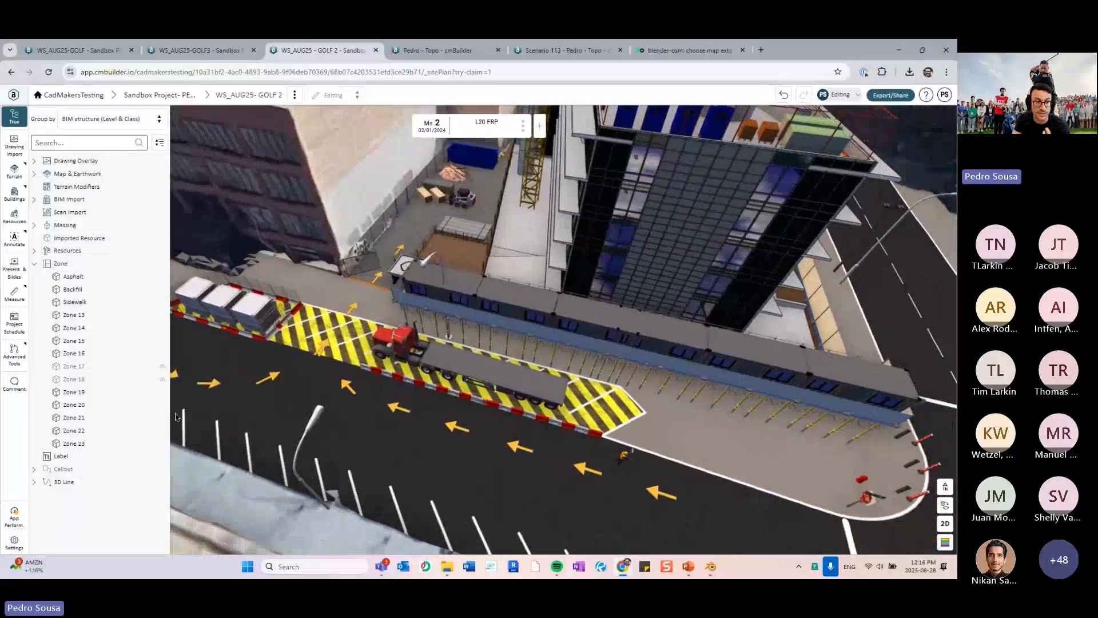
# Add a callout pointing to the end of the striped zone beside the truck, with the text "Delivery Area"
pyautogui.click(15, 238)
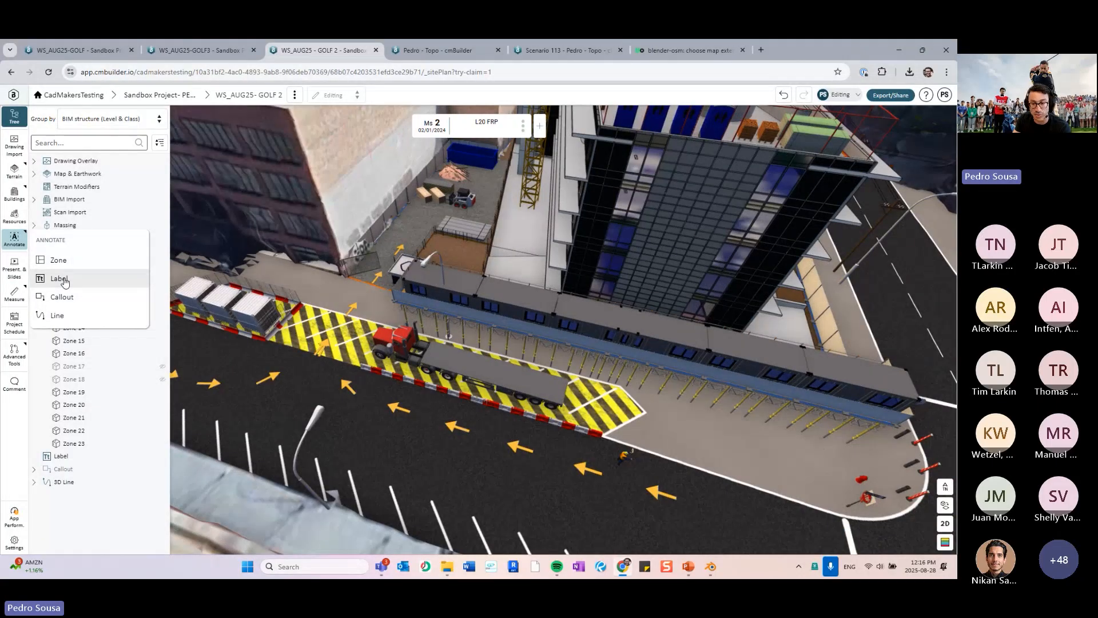
pyautogui.moveTo(591, 384)
pyautogui.mouseDown(button='middle')
pyautogui.moveTo(486, 368)
pyautogui.moveTo(646, 405)
pyautogui.moveTo(594, 404)
pyautogui.moveTo(583, 382)
pyautogui.mouseUp(button='middle')
pyautogui.click(498, 398)
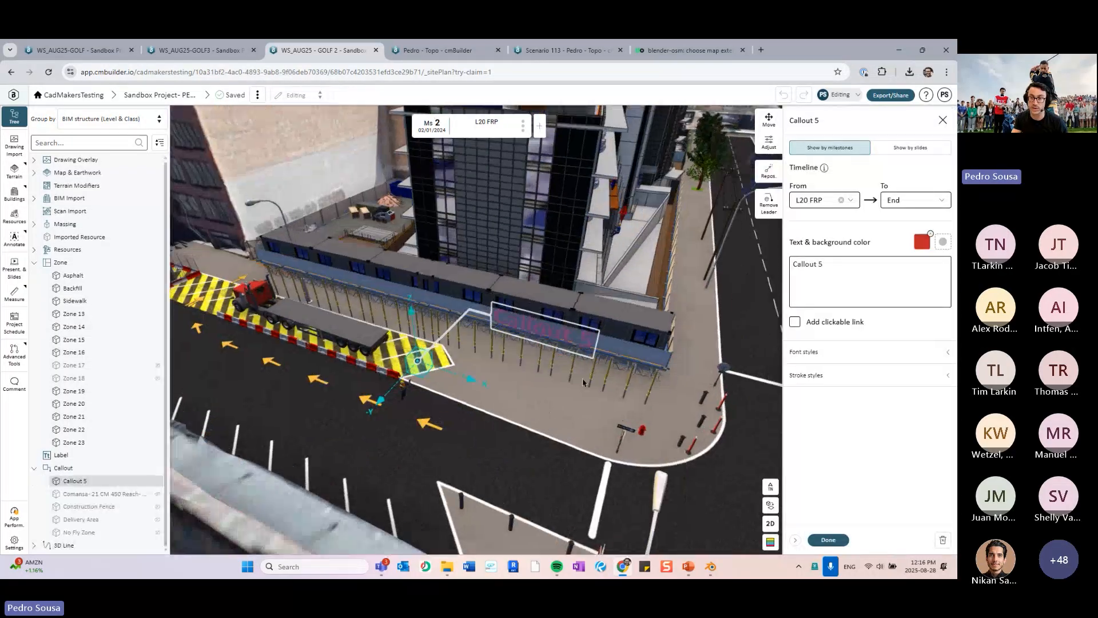
pyautogui.tripleClick(838, 264)
pyautogui.write('Deliv')
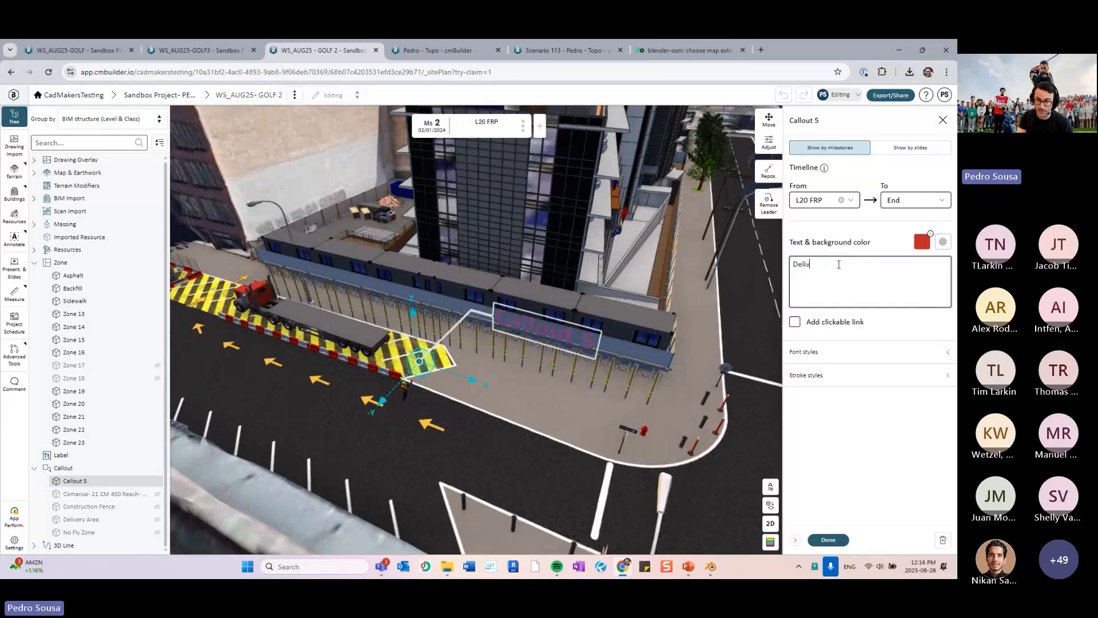
pyautogui.write('ery Area')
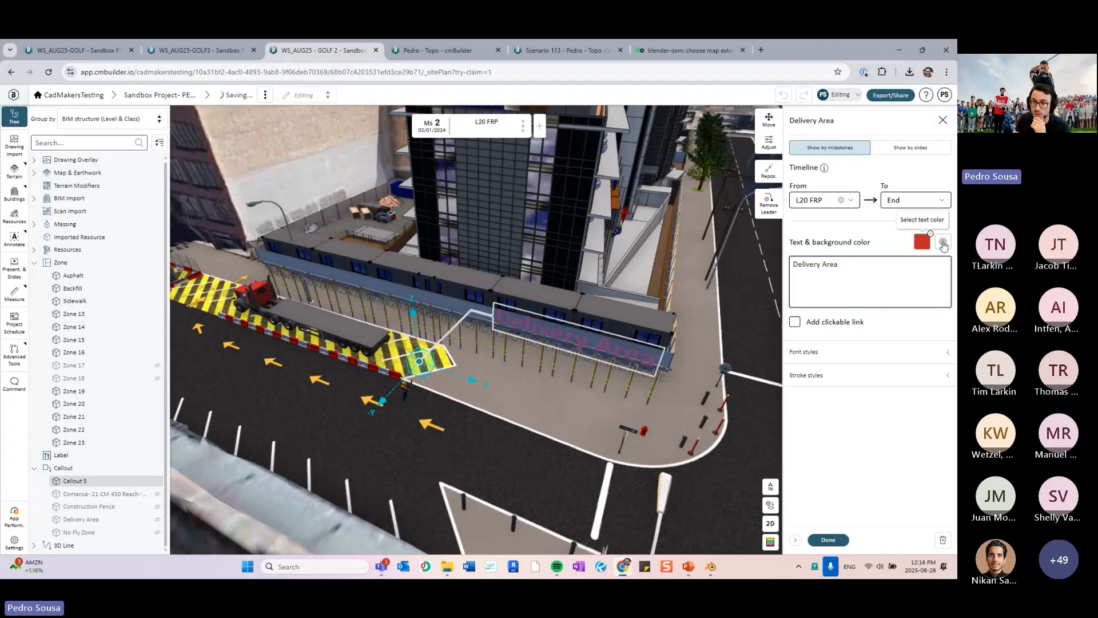
# Give the Delivery Area callout a white background and black text, and finish editing it
pyautogui.click(922, 241)
pyautogui.click(834, 281)
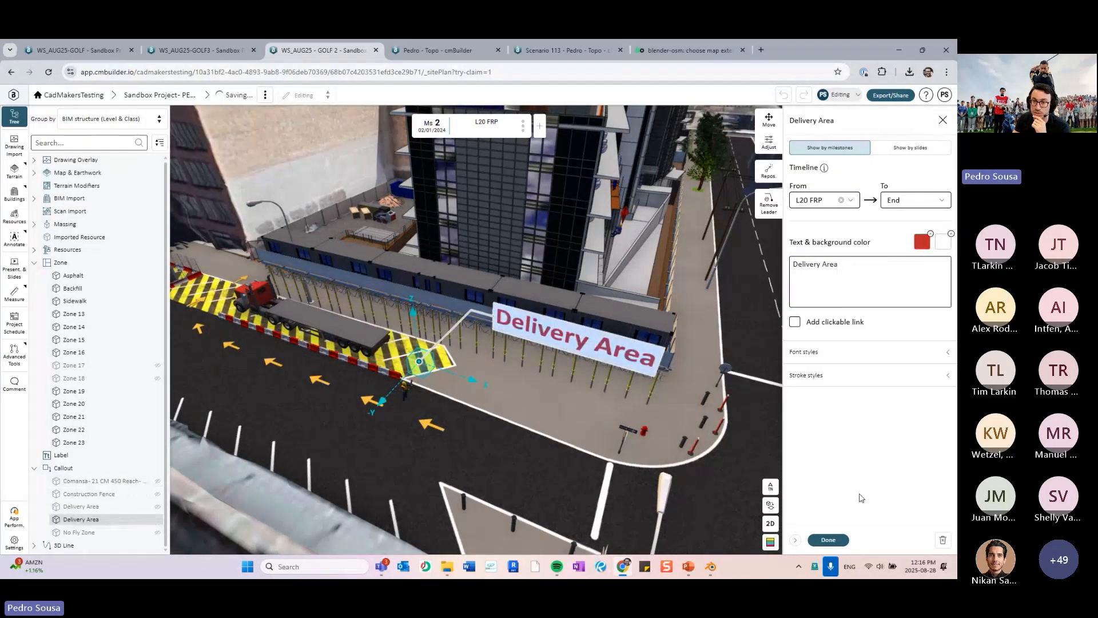
pyautogui.click(922, 242)
pyautogui.click(906, 280)
pyautogui.click(829, 541)
pyautogui.scroll(-3, 750, 408)
pyautogui.moveTo(795, 403); pyautogui.dragTo(736, 394)
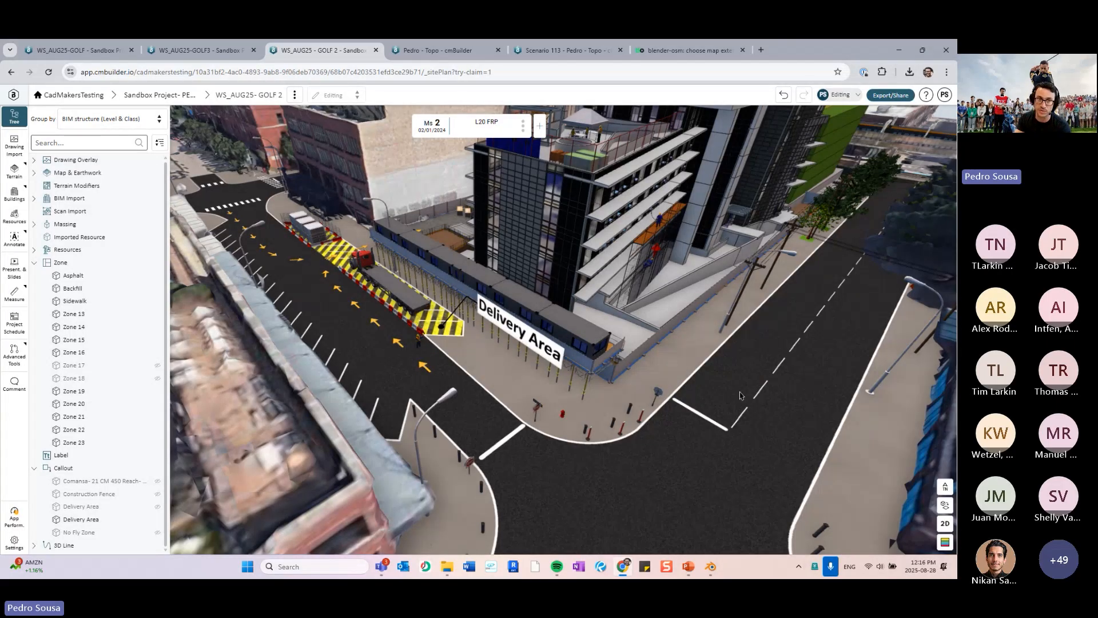
# Return to the WS_AUG25-GOLF site plan and examine the complete safety plan layout from above
pyautogui.click(200, 50)
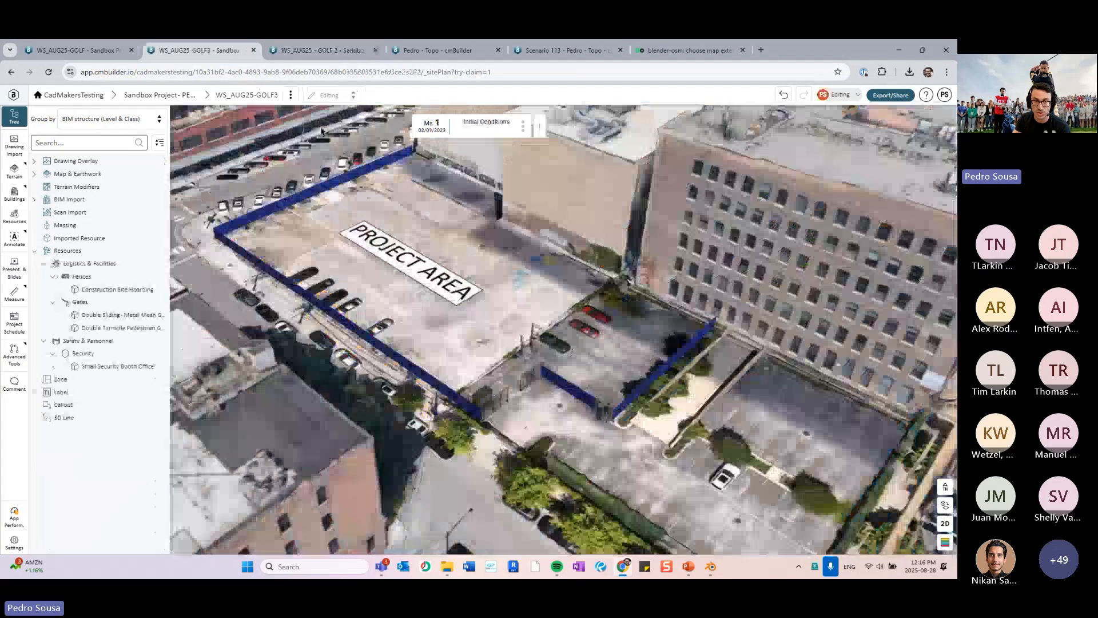
pyautogui.click(105, 47)
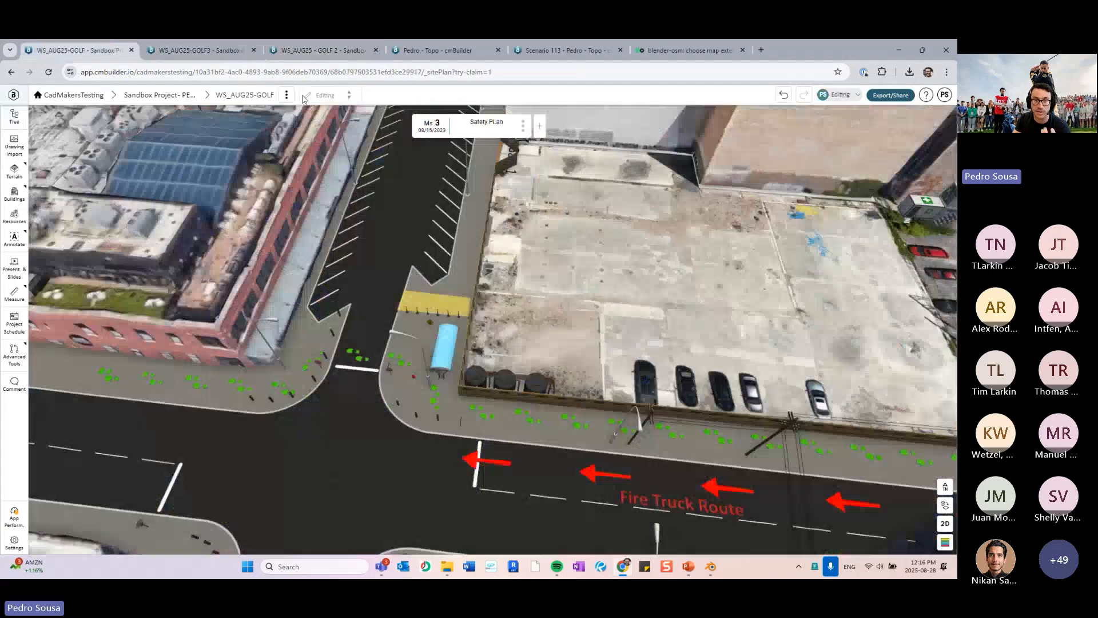
pyautogui.scroll(-10, 547, 306)
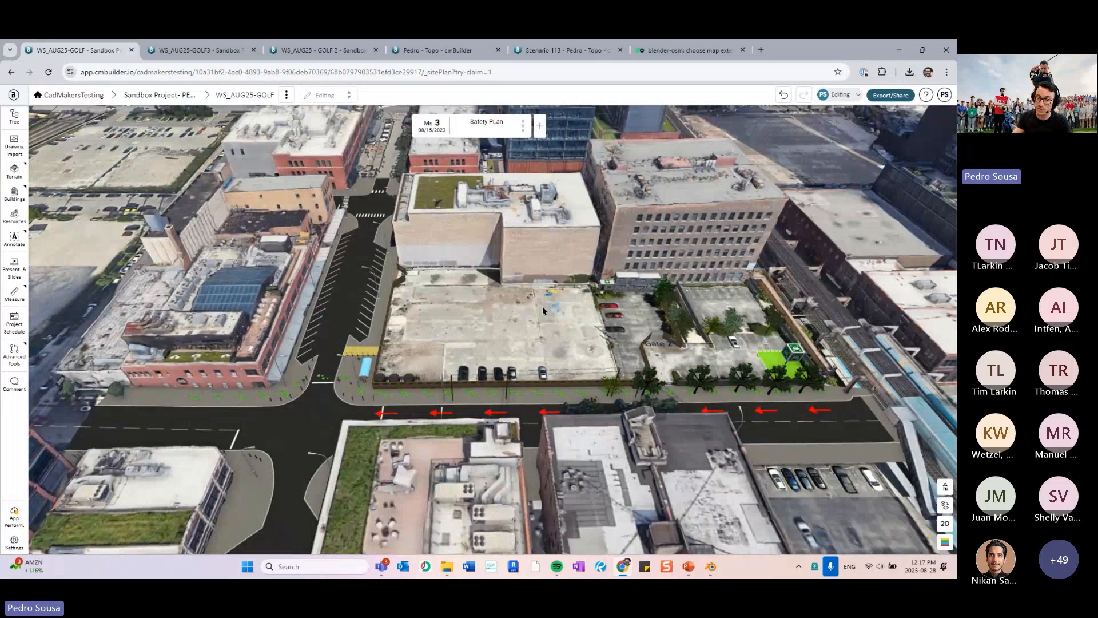
pyautogui.moveTo(690, 570)
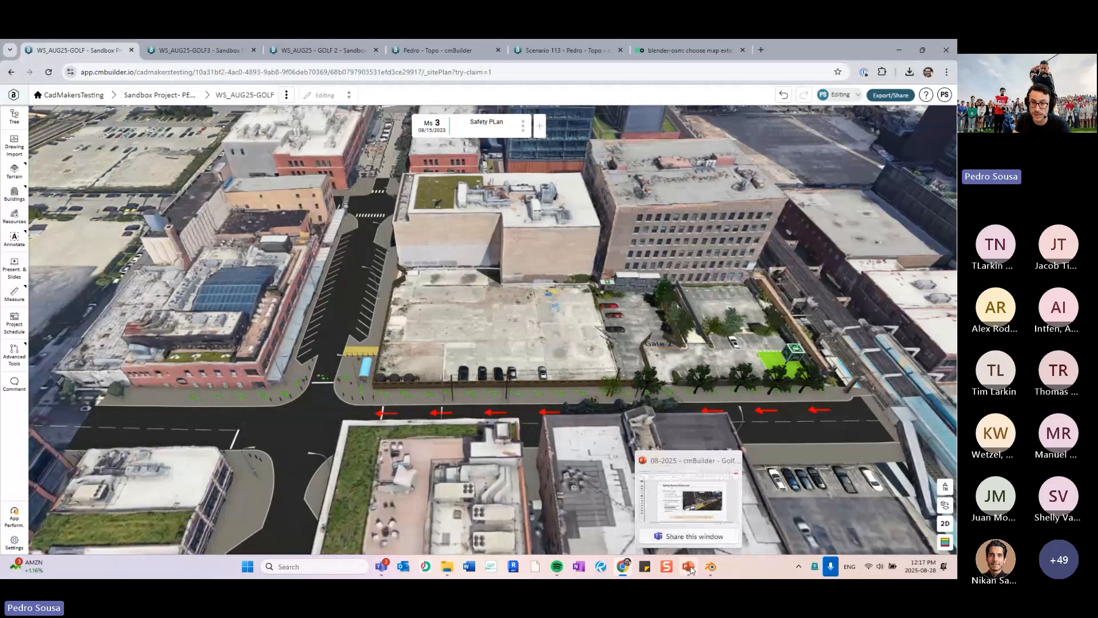
pyautogui.moveTo(545, 345); pyautogui.dragTo(567, 504)
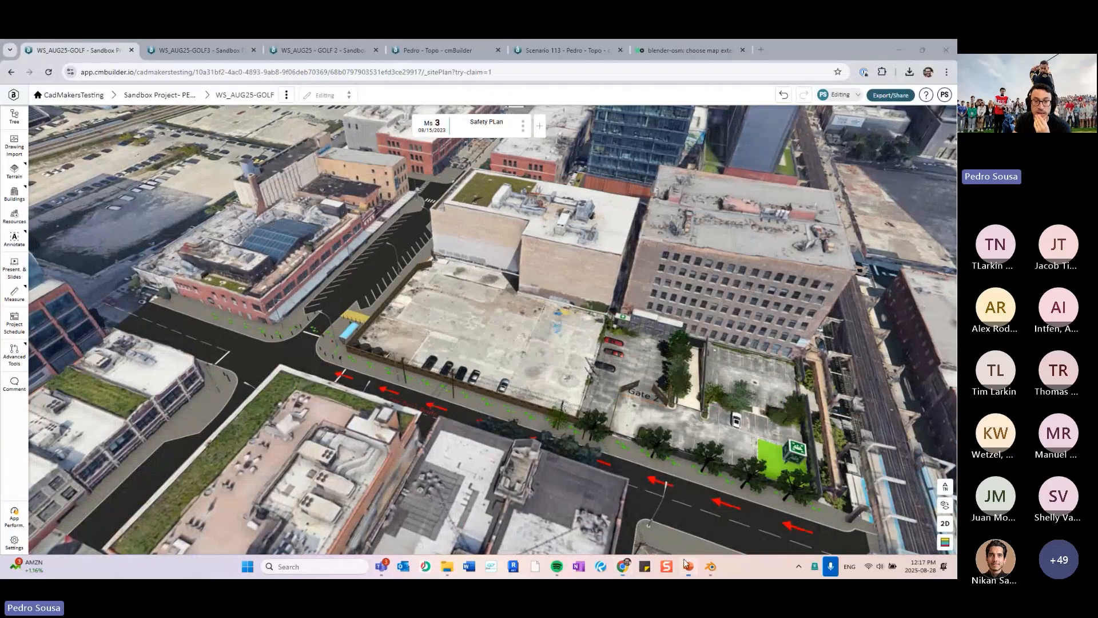
# Consult the equipment exclusion zones item on the PowerPoint checklist slide, and switch back to cmBuilder
pyautogui.click(688, 566)
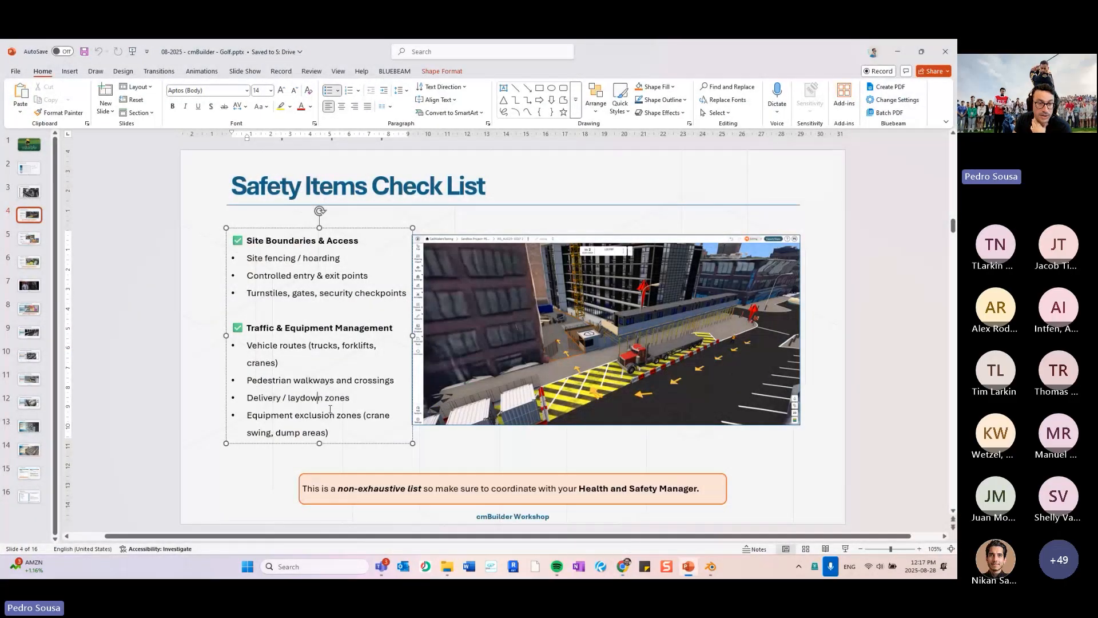
pyautogui.tripleClick(284, 417)
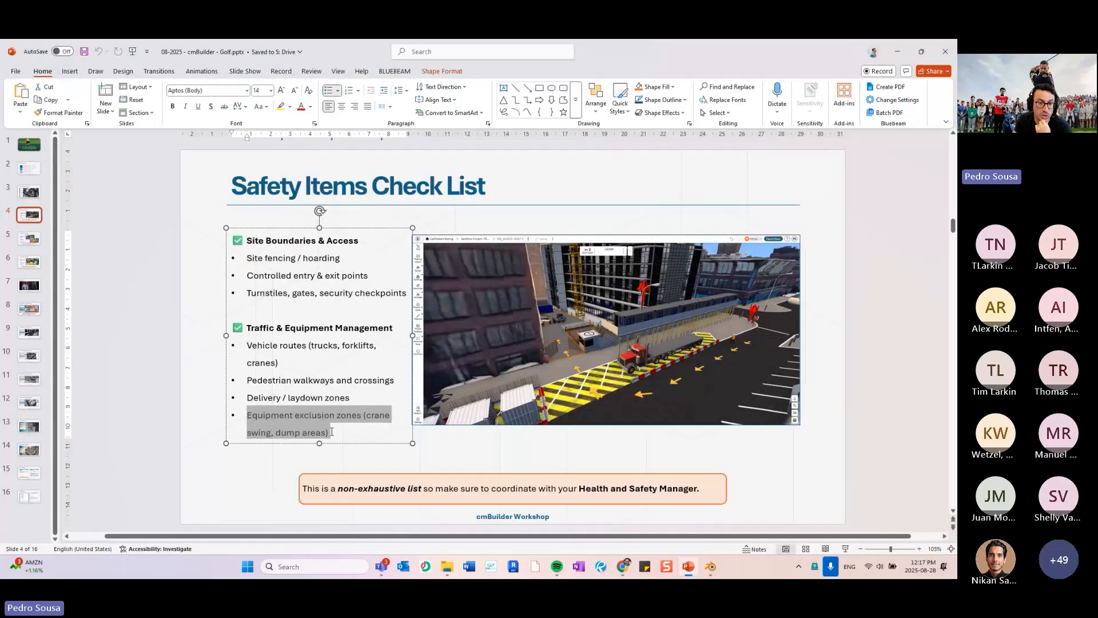
pyautogui.click(450, 458)
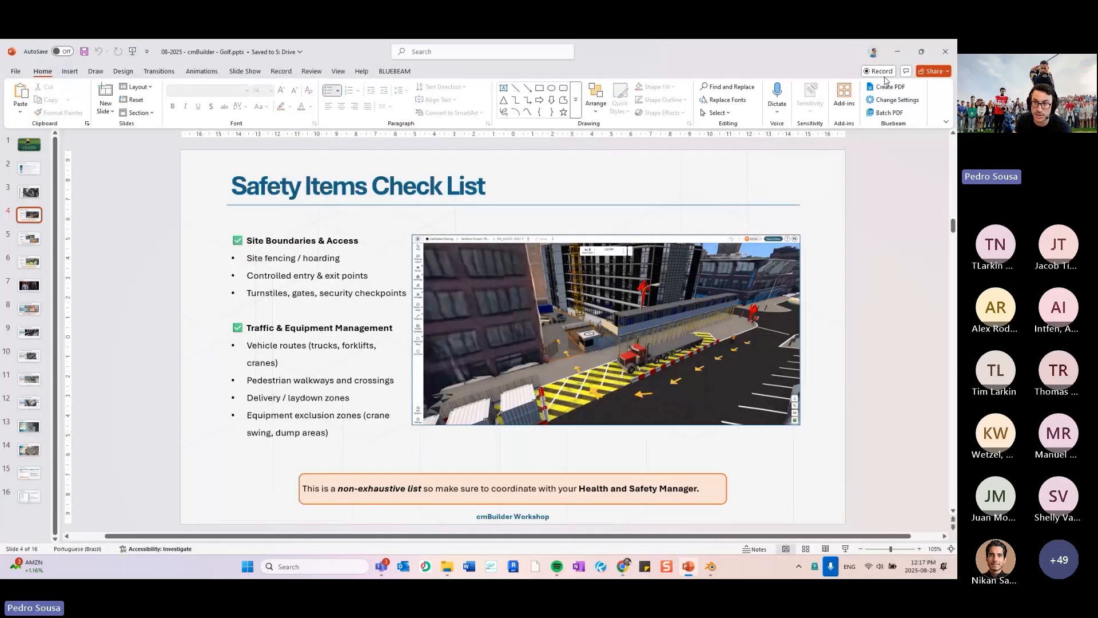
pyautogui.click(904, 53)
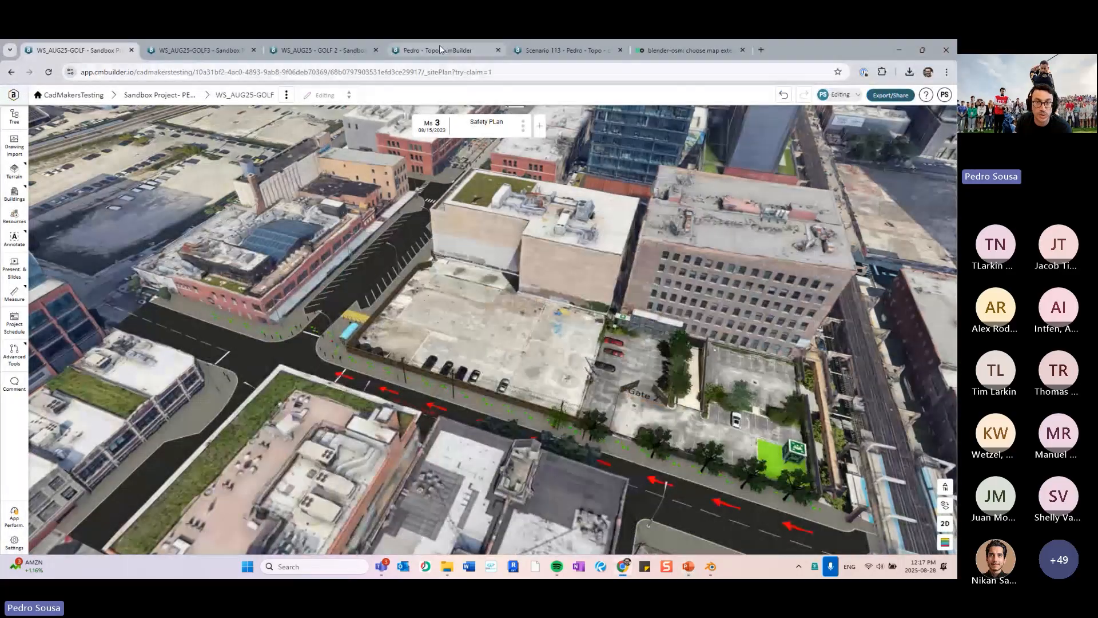
# Open the WS_AUG25- GOLF 2 site plan and examine its Safety View milestone's crane reach and No Fly Zone in 2D and 3D
pyautogui.click(447, 52)
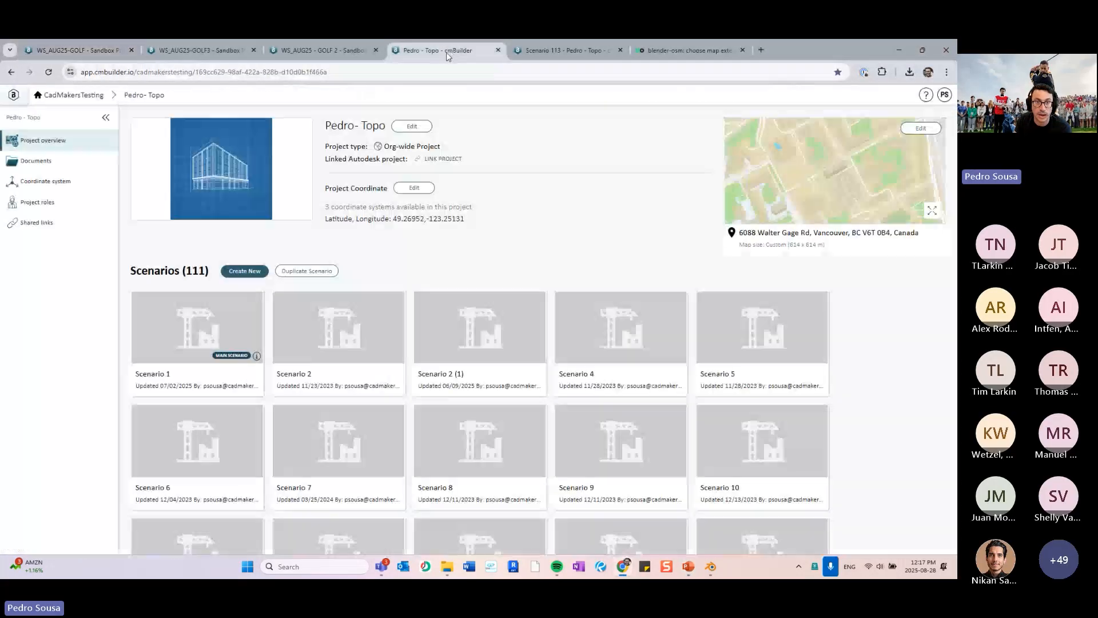
pyautogui.click(334, 47)
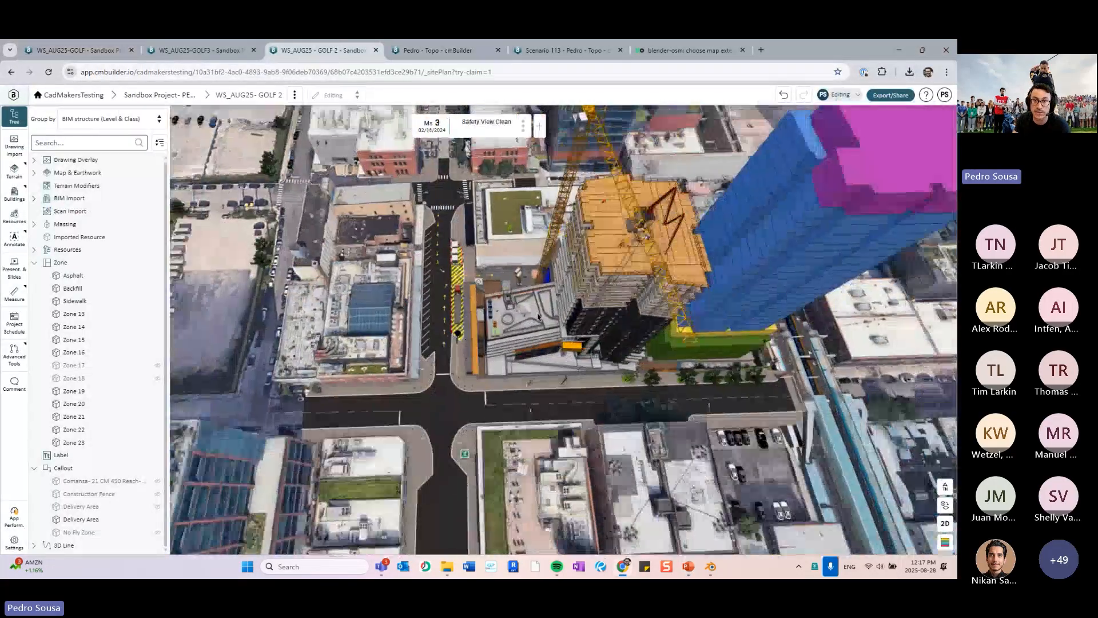
pyautogui.scroll(-5, 538, 317)
pyautogui.moveTo(493, 297); pyautogui.dragTo(509, 359, button='middle')
pyautogui.press('Right')
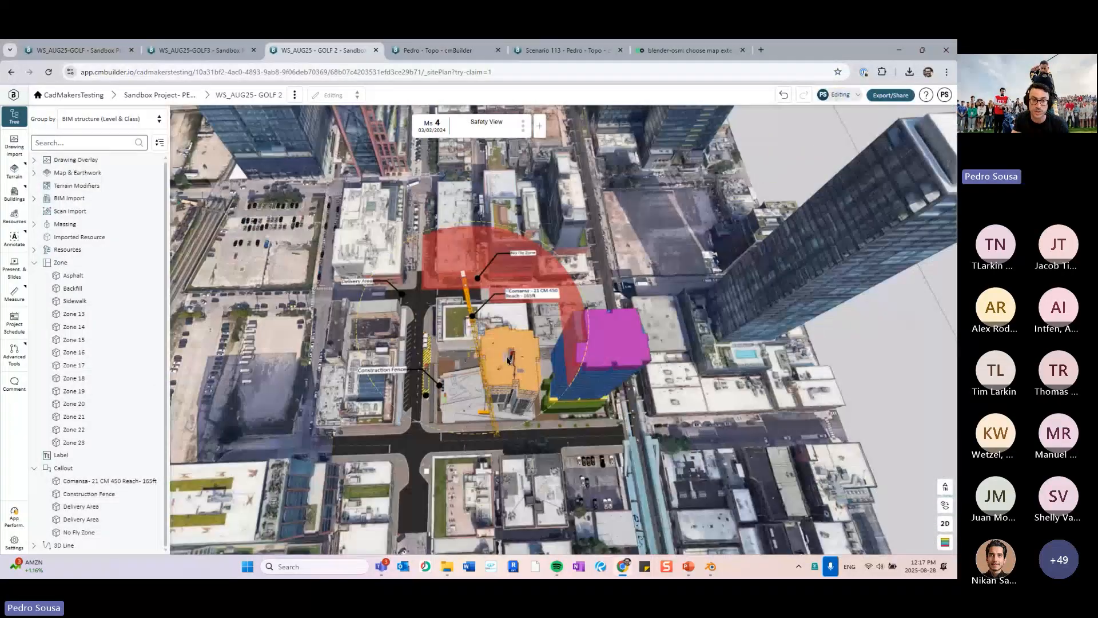
pyautogui.press('2')
pyautogui.scroll(7, 423, 447)
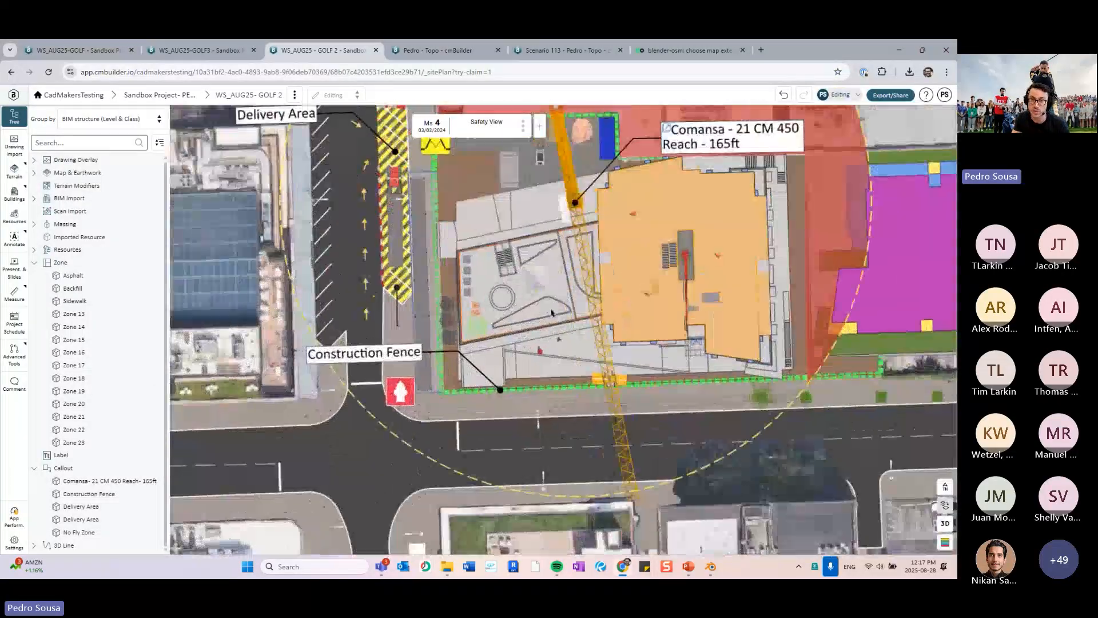
pyautogui.scroll(-5, 552, 312)
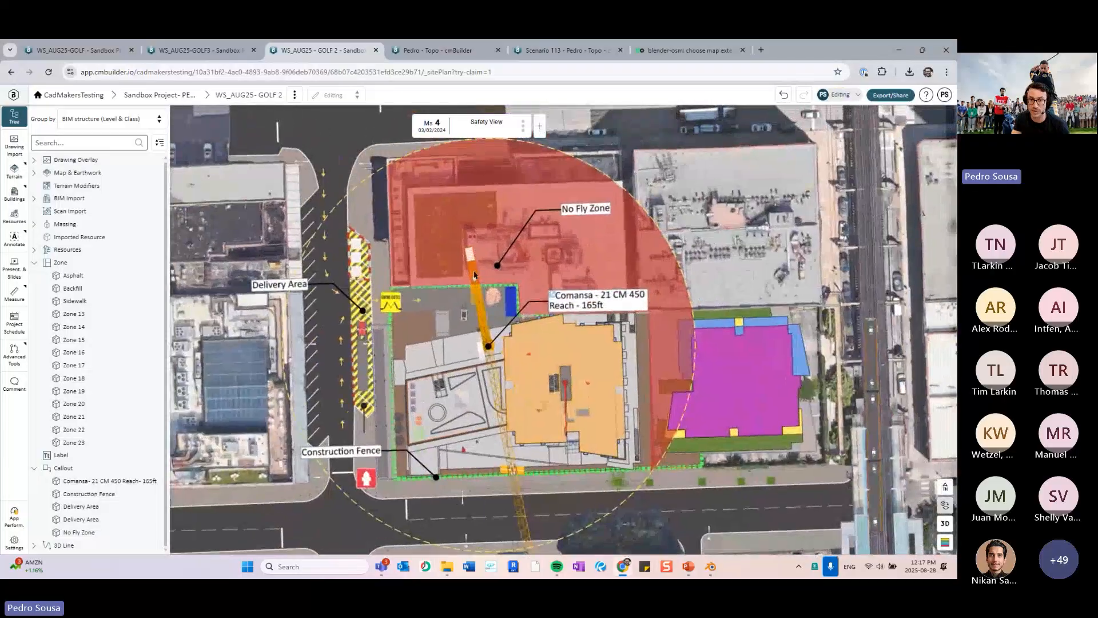
pyautogui.scroll(-2, 506, 271)
pyautogui.press('3')
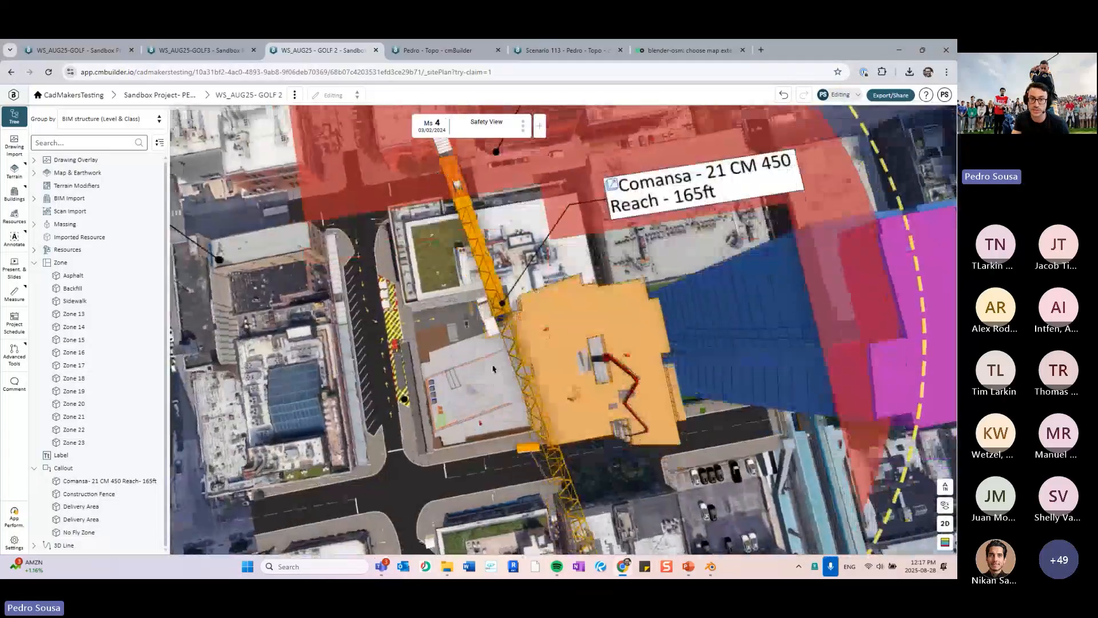
pyautogui.scroll(-3, 500, 342)
pyautogui.press('Left')
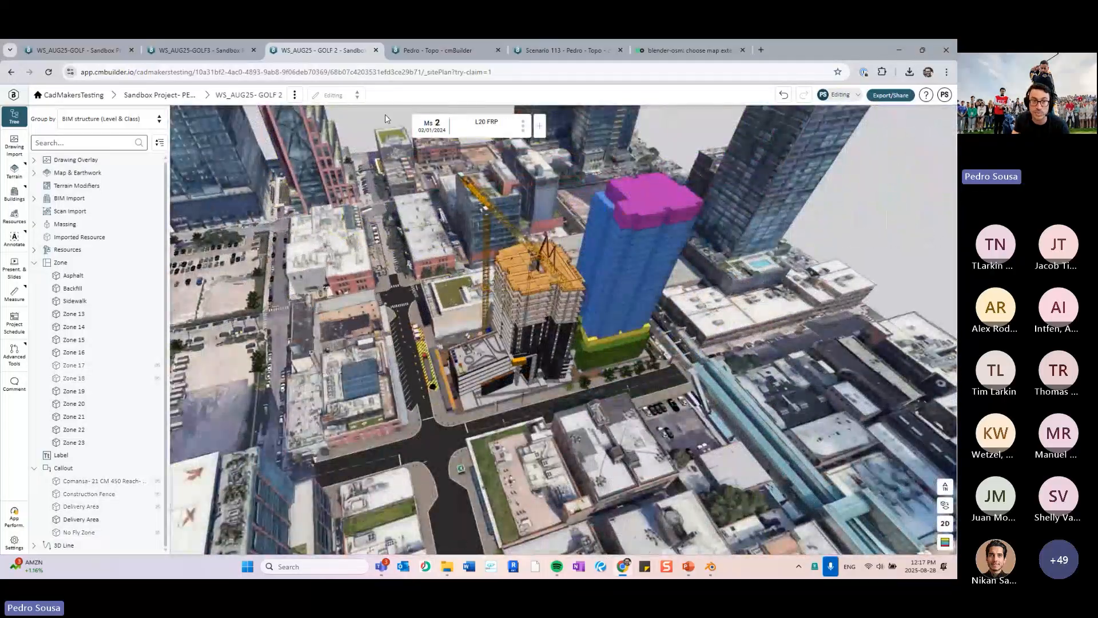
# Return to the WS_AUG25-GOLF site plan and advance through the milestones to Bulk Excavation 2
pyautogui.click(182, 49)
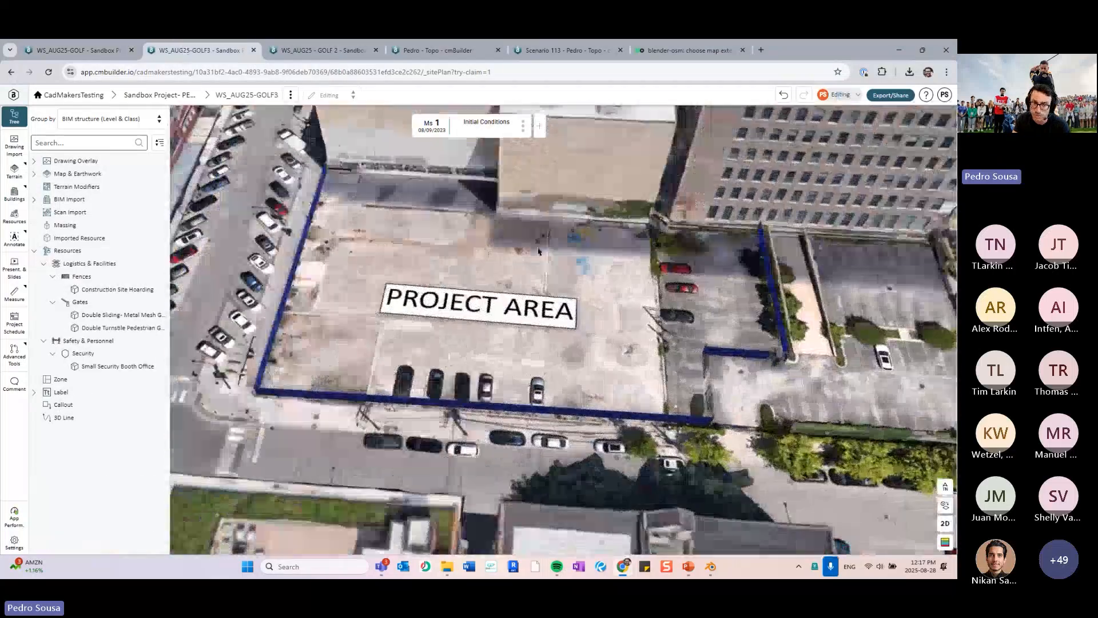
pyautogui.hotkey('ctrl', 'shift', 'Tab')
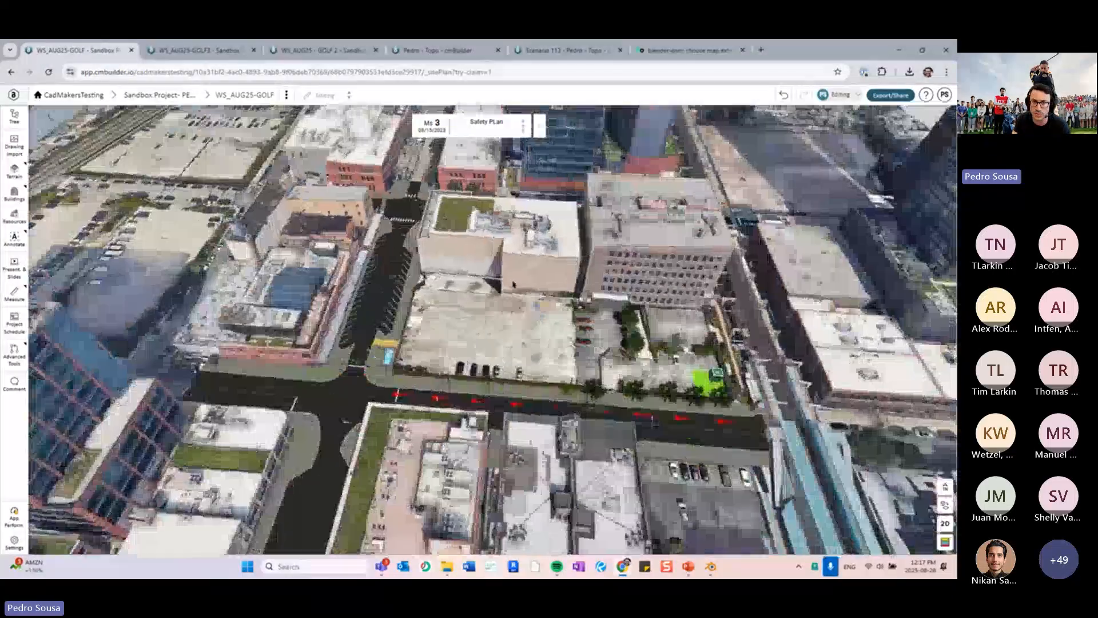
pyautogui.press('Right')
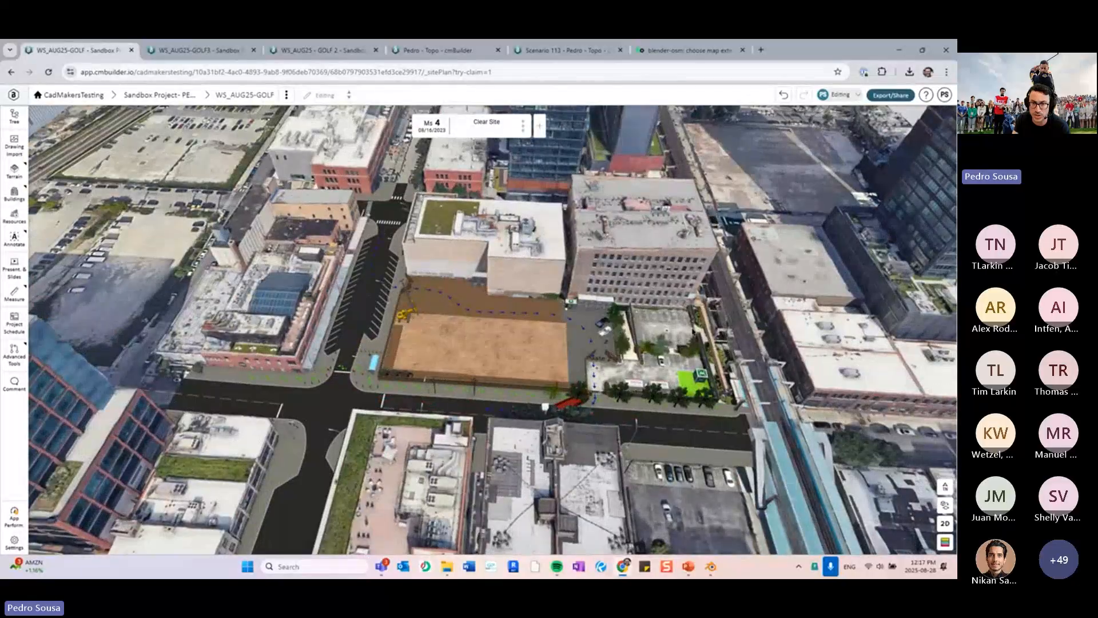
pyautogui.press('Right')
pyautogui.press('Right')
pyautogui.press('Right')
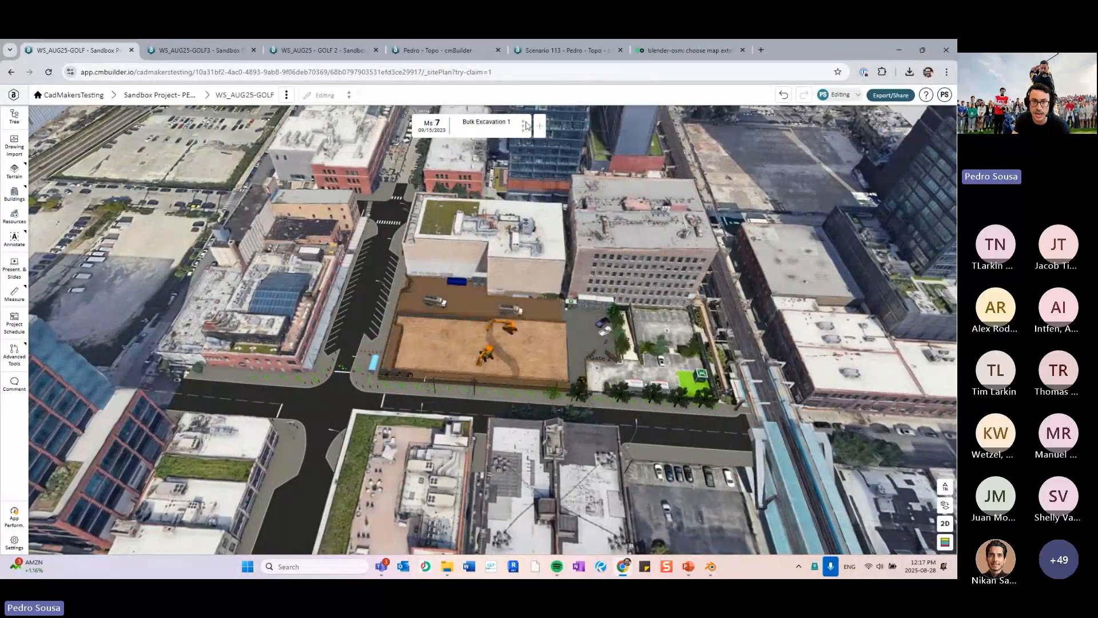
pyautogui.press('Right')
# Find the Pour L3 Columns milestone in the project schedule and go to it
pyautogui.click(522, 126)
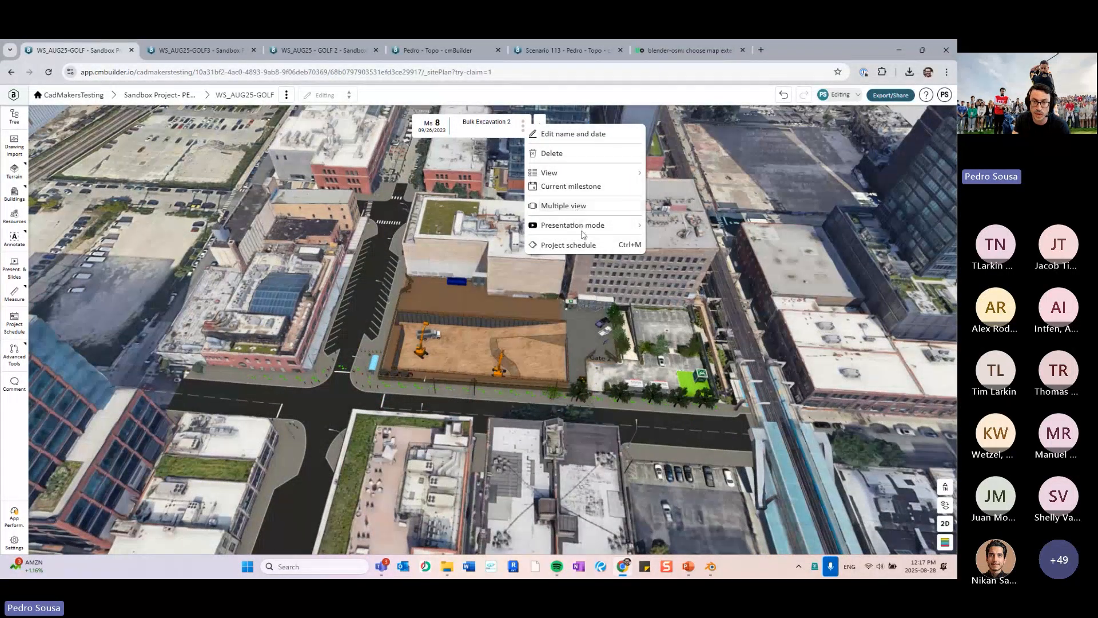
pyautogui.moveTo(601, 177)
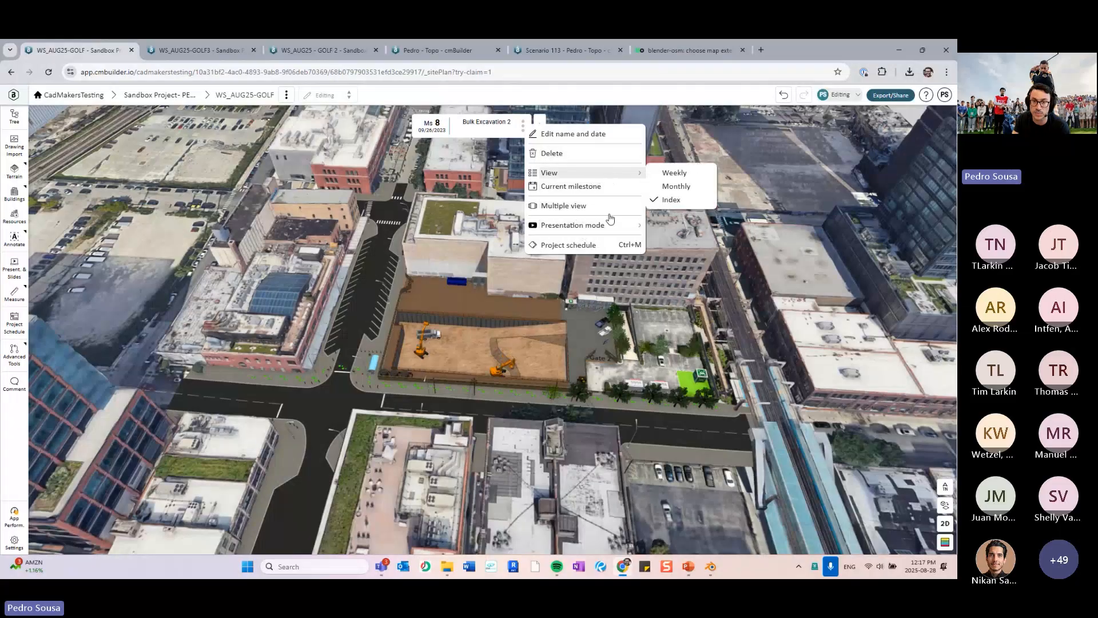
pyautogui.click(572, 244)
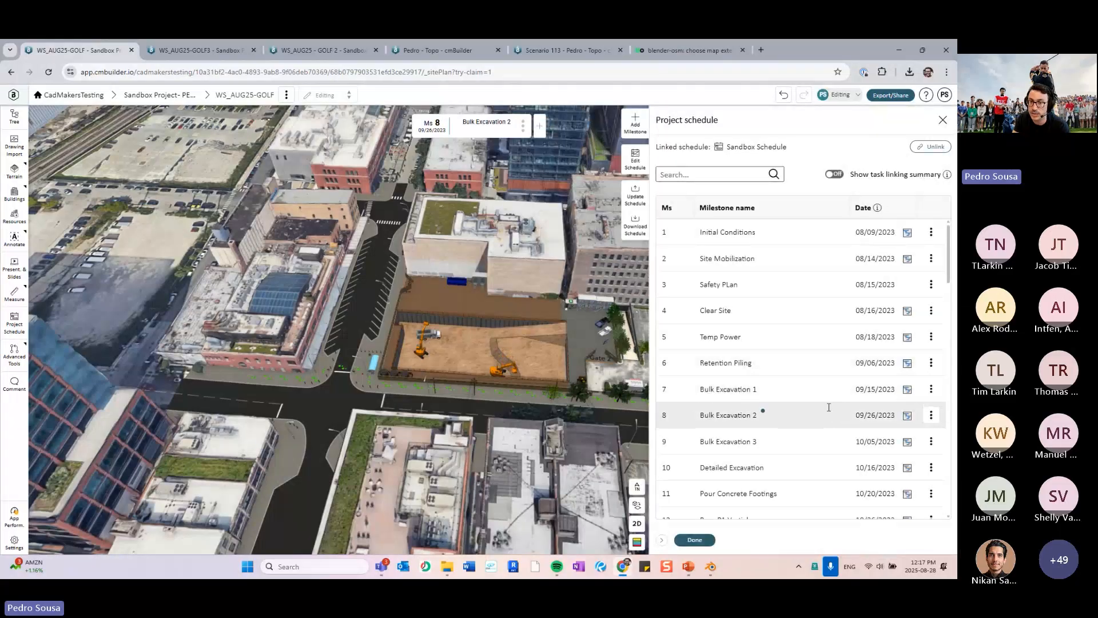
pyautogui.scroll(-7, 842, 439)
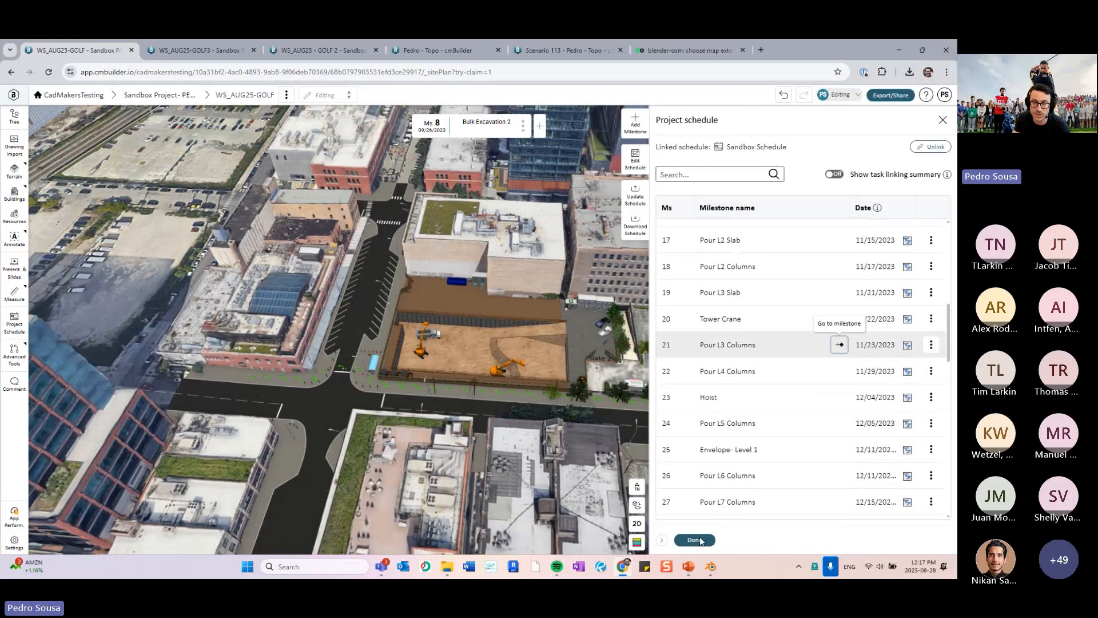
pyautogui.click(840, 344)
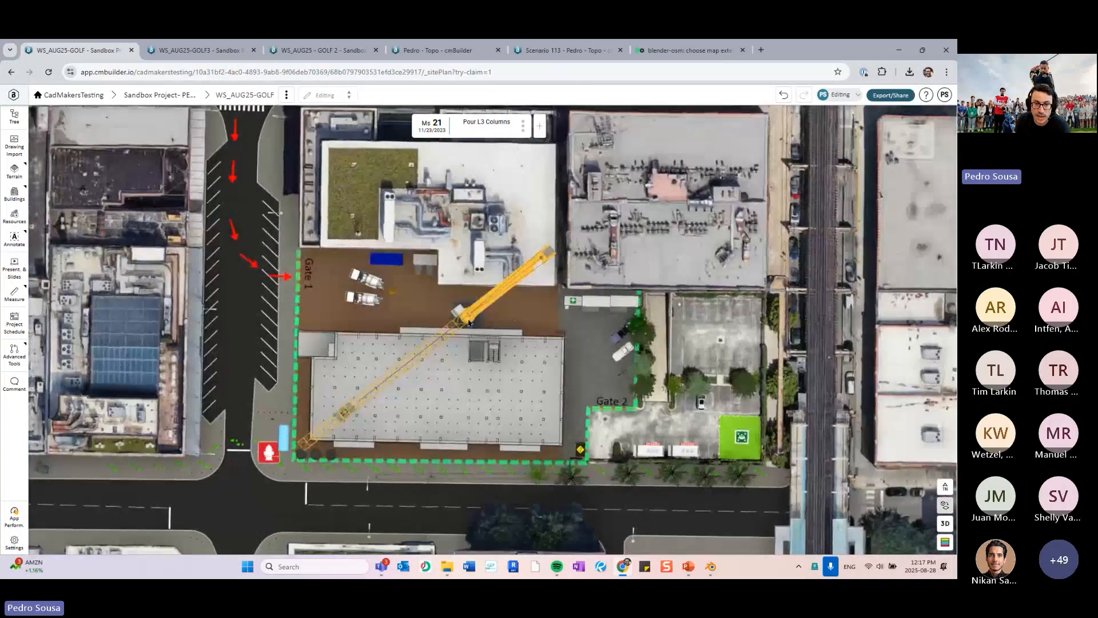
# Turn on the Jib Length Envelope for the hammerhead tower crane and finish adjusting it
pyautogui.click(468, 322)
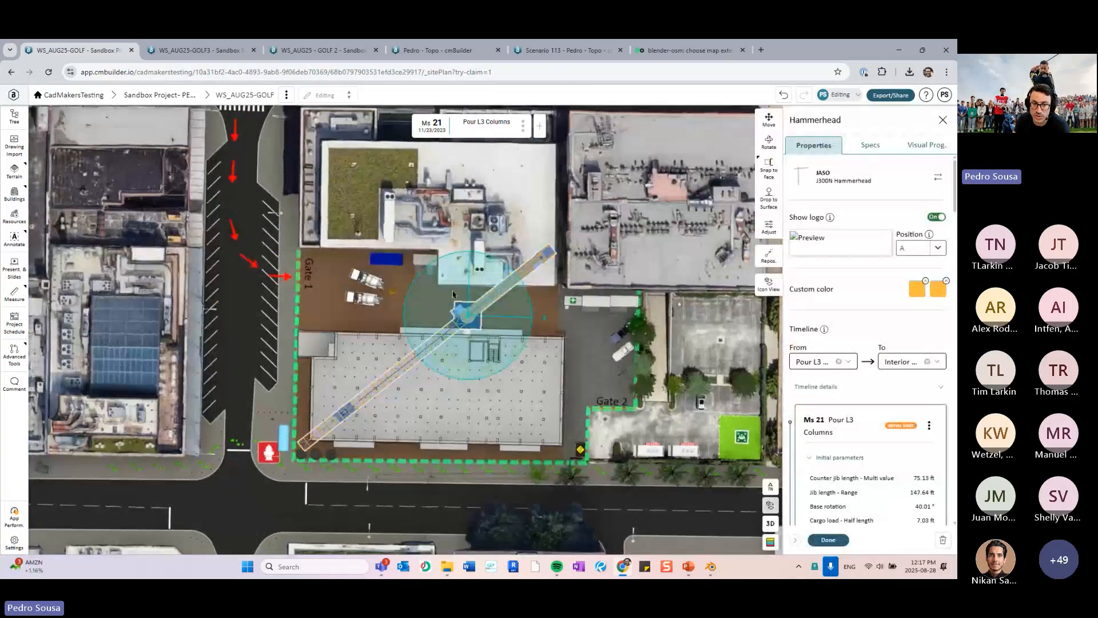
pyautogui.click(769, 227)
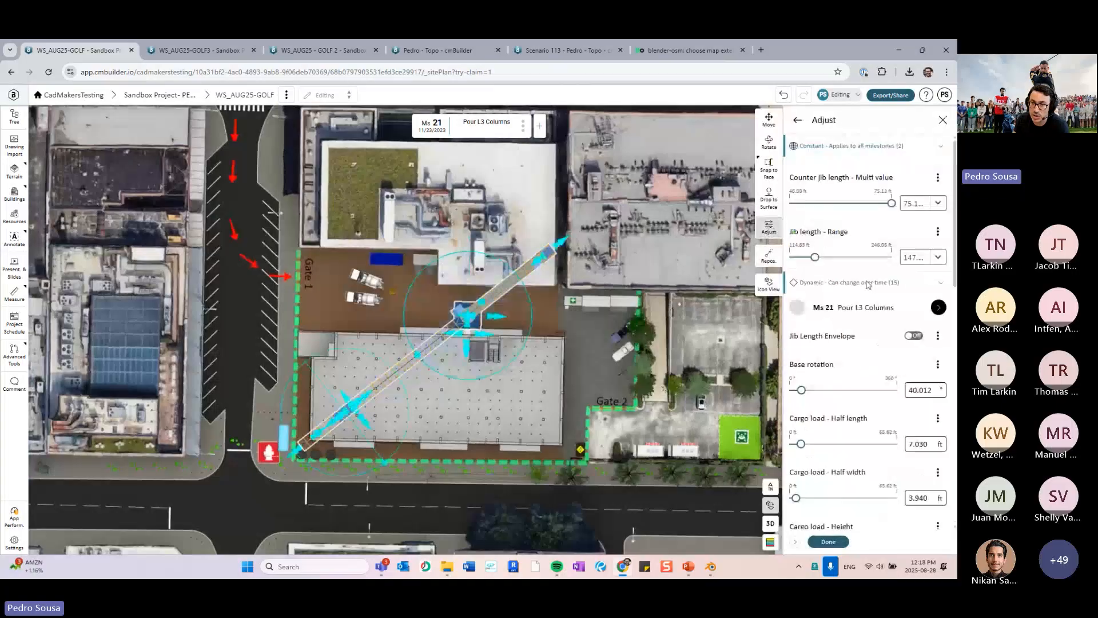
pyautogui.click(914, 336)
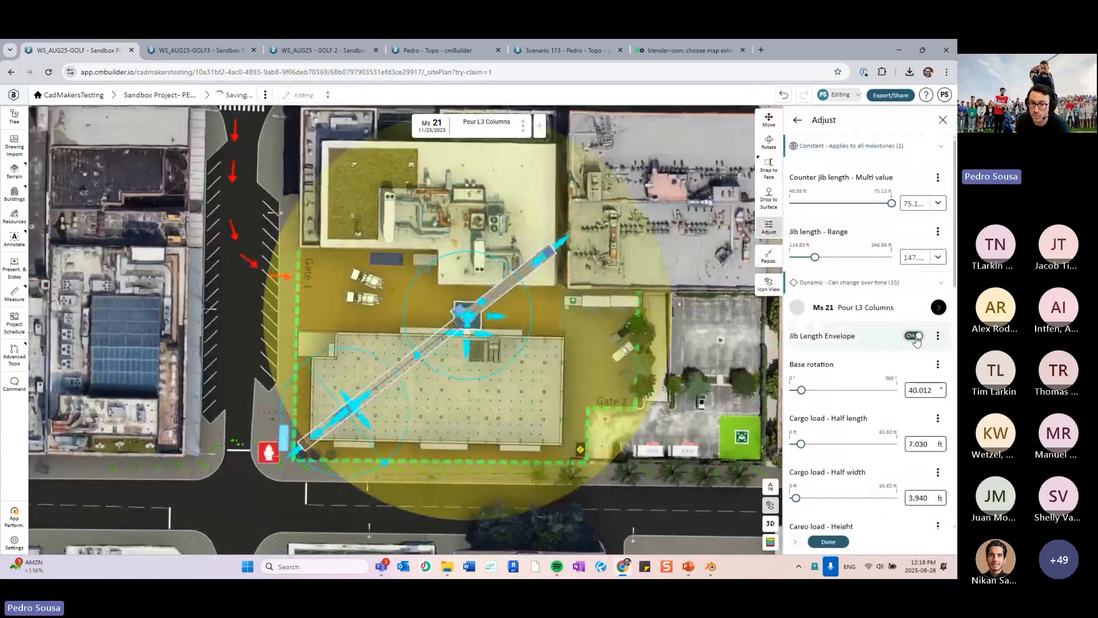
pyautogui.click(839, 541)
pyautogui.click(829, 540)
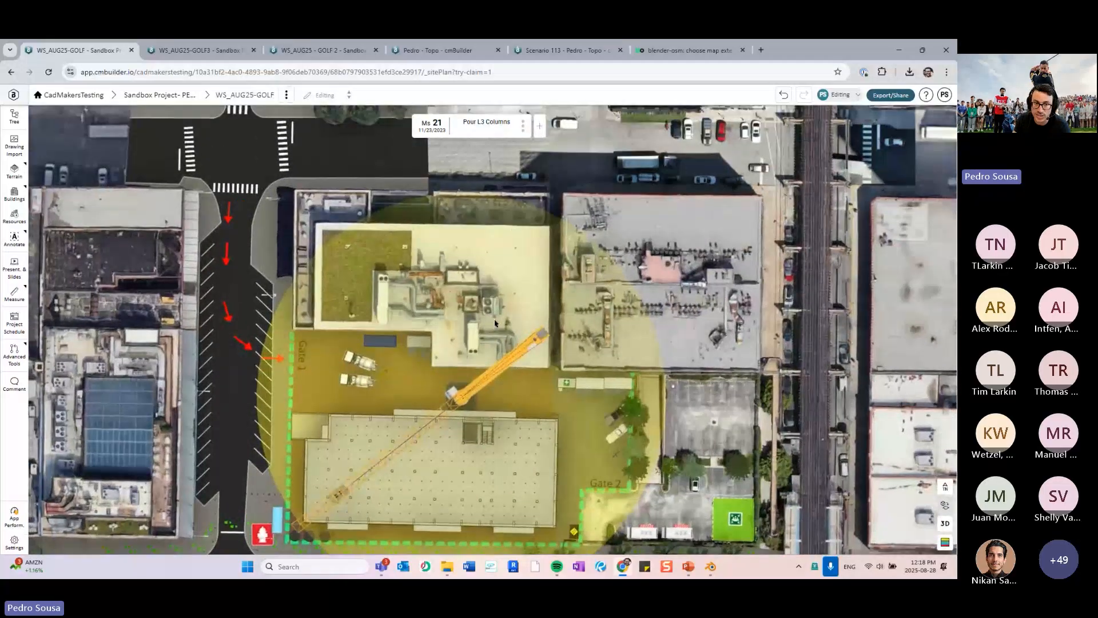
# Start a new zone sketch on the Z plane with its origin at the tower crane's base
pyautogui.click(15, 193)
pyautogui.click(24, 242)
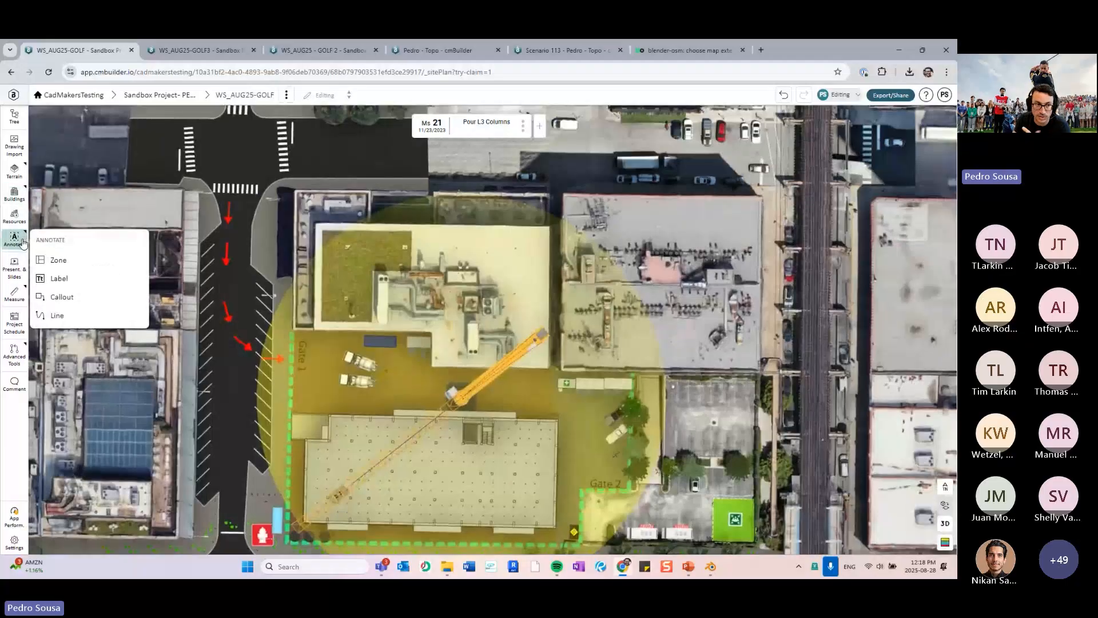
pyautogui.click(60, 260)
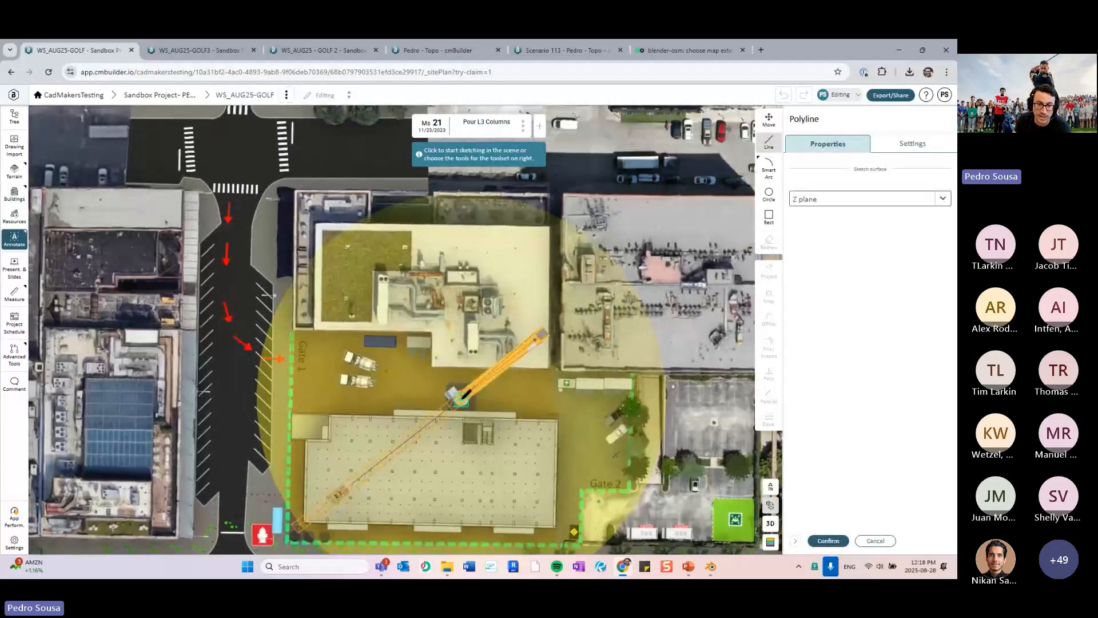
pyautogui.click(460, 397)
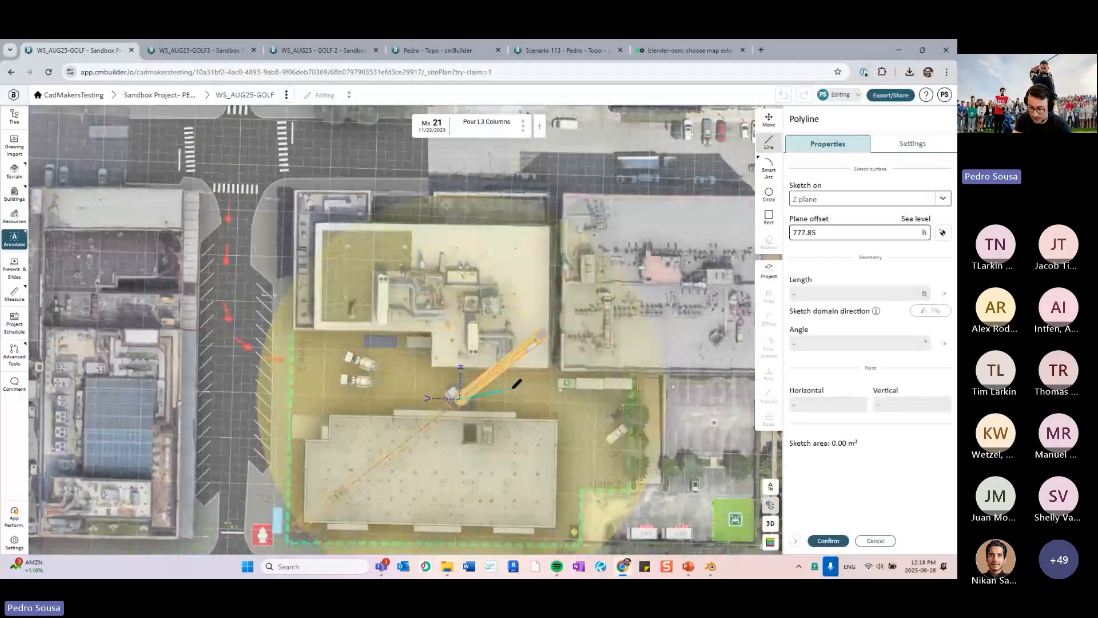
# Draw the zone's first edges along the neighbouring building wall, about 25.88 ft and 146.11 ft long, ending past the site trailers
pyautogui.moveTo(535, 397); pyautogui.dragTo(426, 397, button='middle')
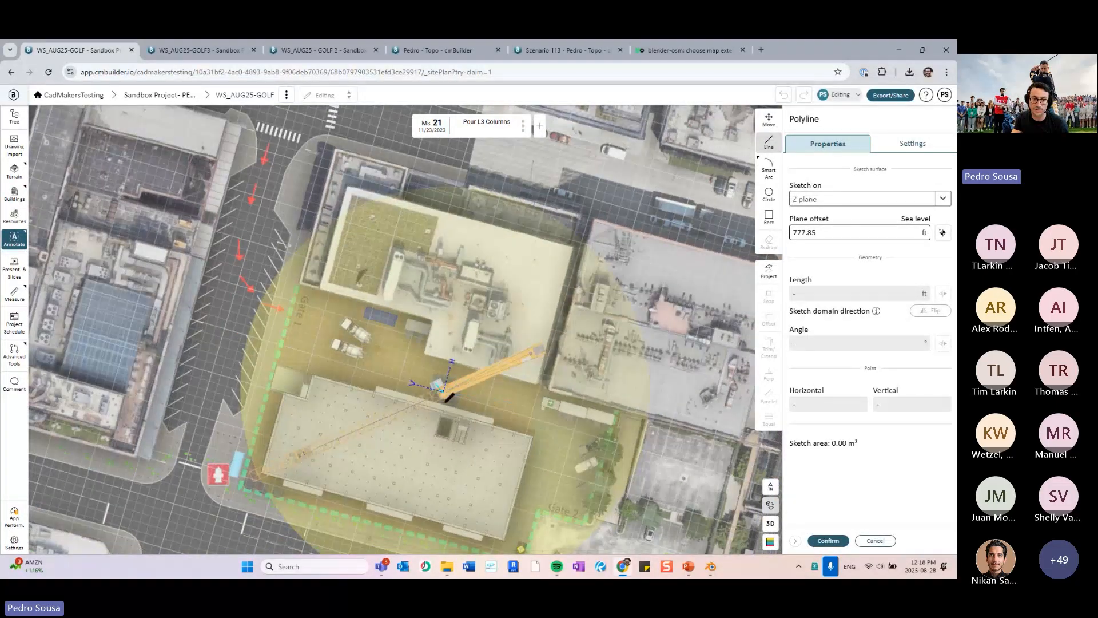
pyautogui.moveTo(484, 377); pyautogui.dragTo(508, 370, button='middle')
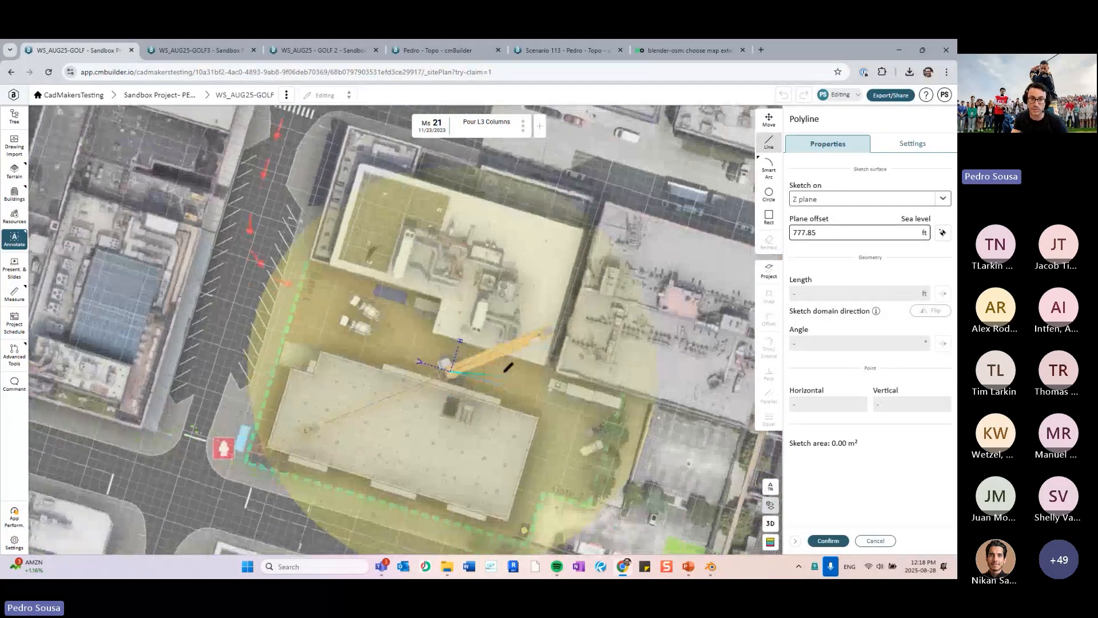
pyautogui.moveTo(528, 405)
pyautogui.mouseDown(button='middle')
pyautogui.moveTo(528, 421)
pyautogui.moveTo(517, 346)
pyautogui.moveTo(507, 397)
pyautogui.moveTo(509, 370)
pyautogui.moveTo(530, 409)
pyautogui.mouseUp(button='middle')
pyautogui.scroll(4, 496, 369)
pyautogui.scroll(3, 469, 296)
pyautogui.moveTo(496, 368); pyautogui.dragTo(561, 334, button='middle')
pyautogui.moveTo(626, 288)
pyautogui.mouseDown(button='middle')
pyautogui.moveTo(645, 297)
pyautogui.moveTo(620, 307)
pyautogui.mouseUp(button='middle')
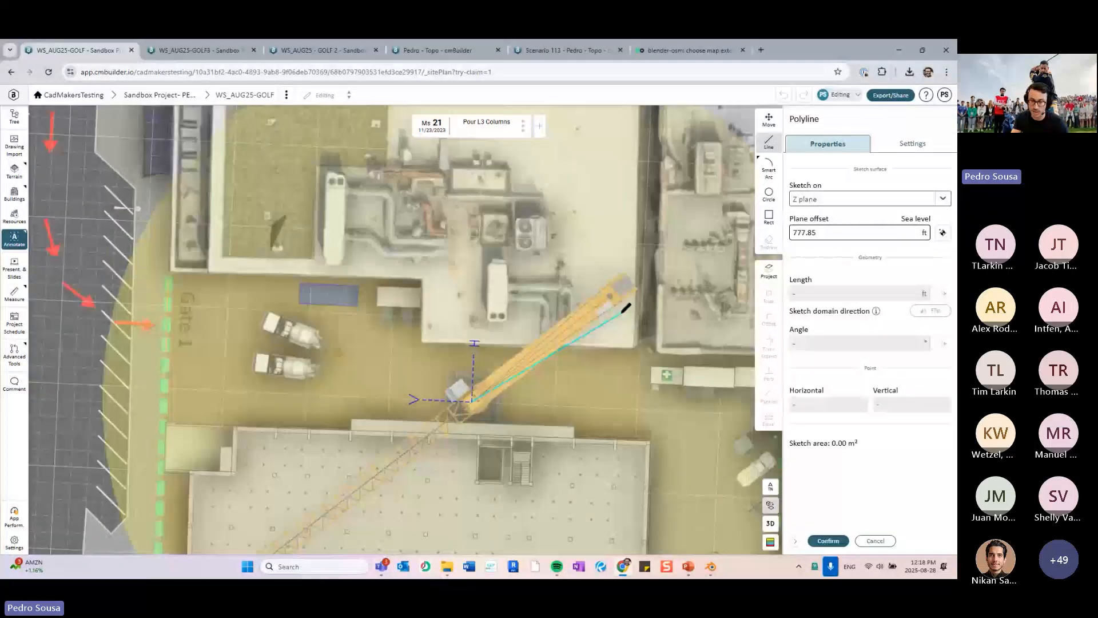
pyautogui.click(422, 342)
pyautogui.moveTo(599, 334); pyautogui.dragTo(539, 318, button='middle')
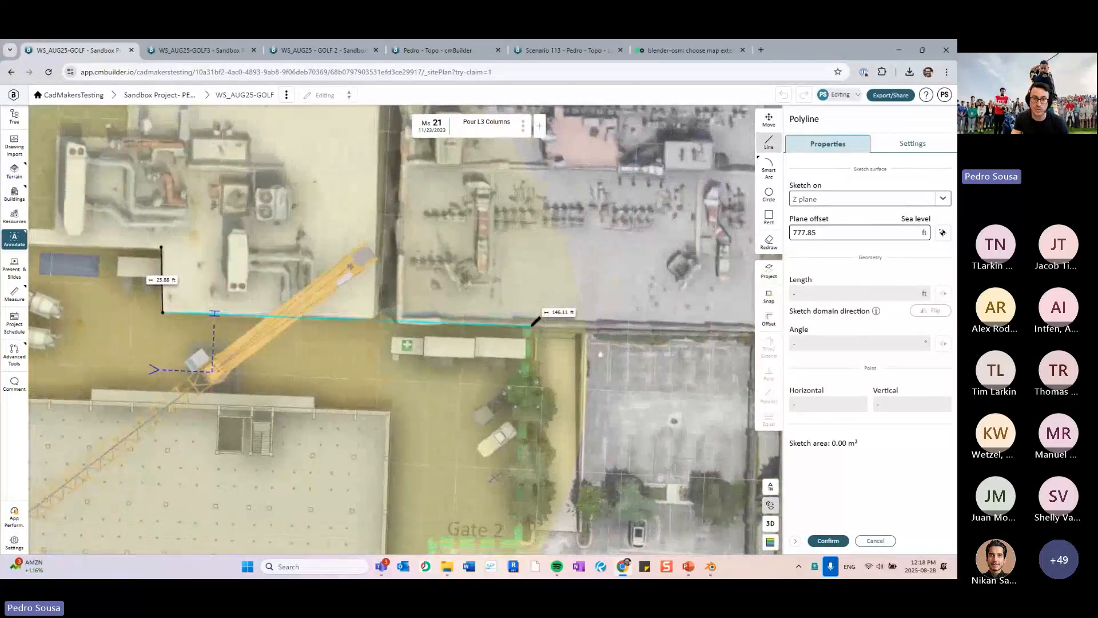
pyautogui.click(532, 326)
# Continue the zone outline around Gate 2 and along the street hoarding with edges of about 87.11, 34.35, 40.16 and 189.84 ft
pyautogui.scroll(-4, 530, 389)
pyautogui.moveTo(511, 453); pyautogui.dragTo(512, 416, button='middle')
pyautogui.scroll(3, 514, 449)
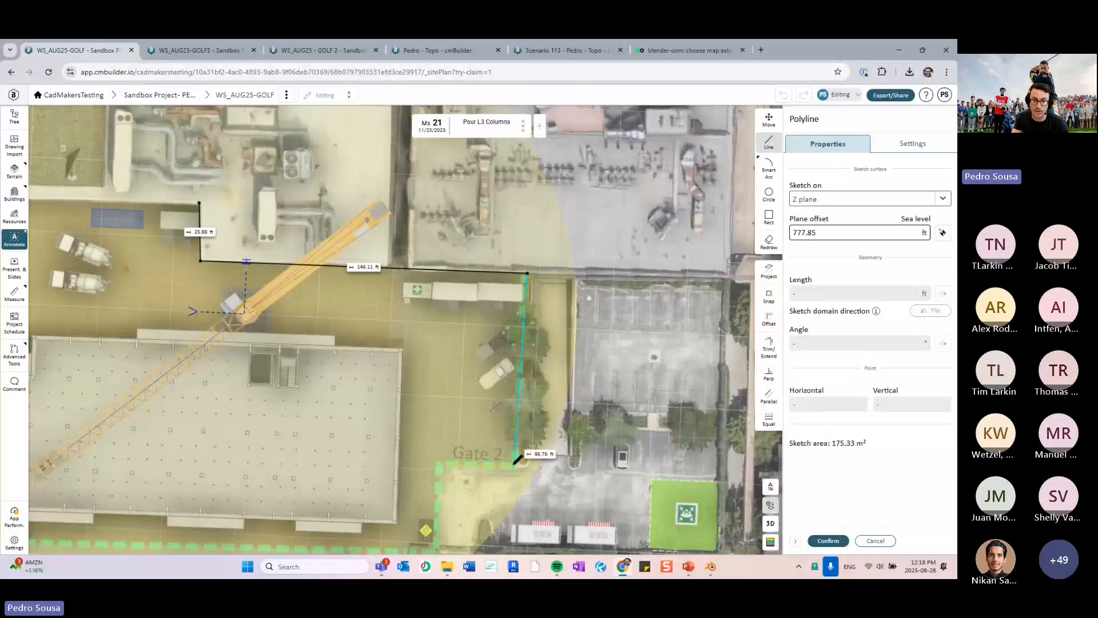
pyautogui.click(517, 468)
pyautogui.click(440, 464)
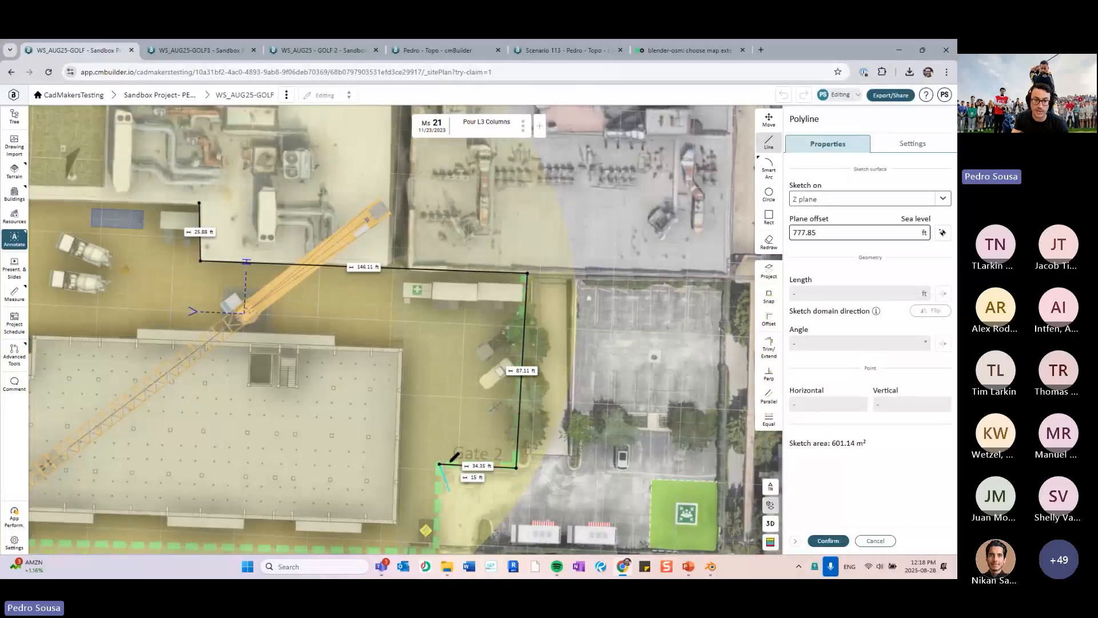
pyautogui.moveTo(452, 506); pyautogui.dragTo(456, 388, button='middle')
pyautogui.click(441, 433)
pyautogui.moveTo(441, 434); pyautogui.dragTo(661, 418, button='middle')
pyautogui.click(235, 408)
# Extend the outline's other end from the neighbouring building's corner past Gate 1 with edges of about 101.46 ft and 126.5 ft
pyautogui.scroll(-3, 423, 381)
pyautogui.moveTo(562, 333); pyautogui.dragTo(504, 433, button='middle')
pyautogui.scroll(2, 389, 378)
pyautogui.moveTo(389, 378); pyautogui.dragTo(410, 412, button='middle')
pyautogui.press('Escape')
pyautogui.press('l')
pyautogui.click(495, 304)
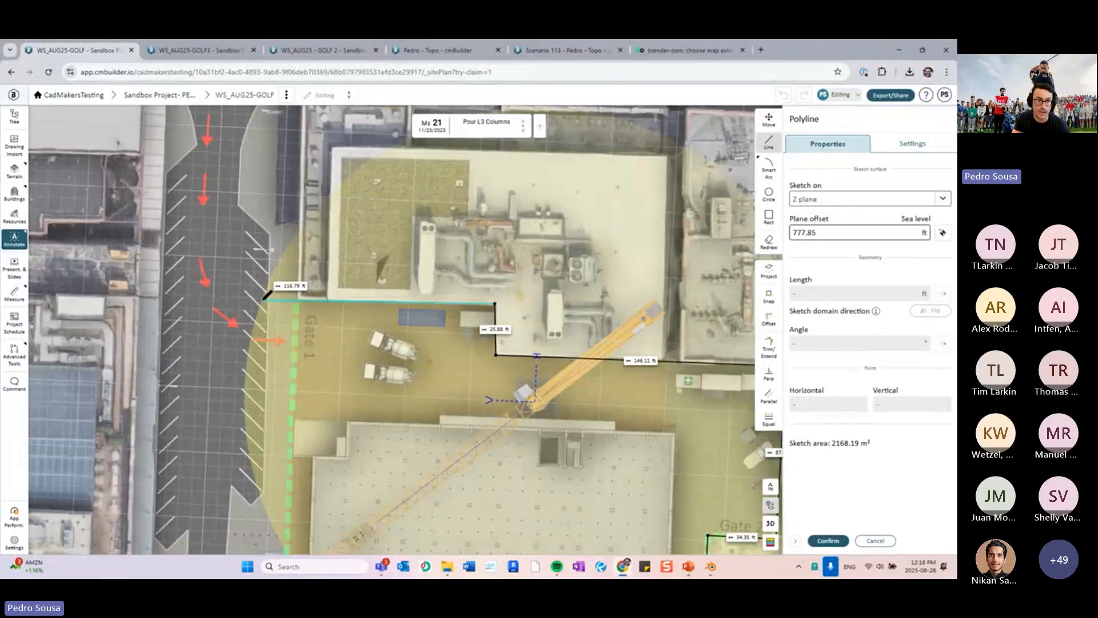
pyautogui.click(295, 300)
pyautogui.scroll(-4, 306, 343)
pyautogui.moveTo(320, 400); pyautogui.dragTo(321, 334, button='middle')
pyautogui.scroll(3, 346, 394)
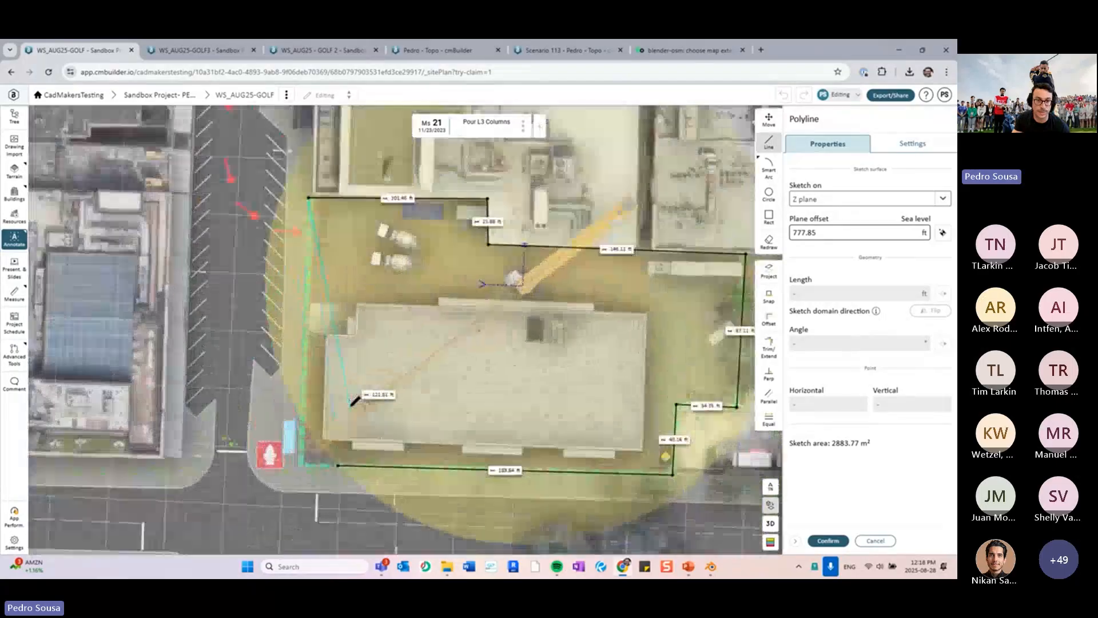
pyautogui.click(303, 420)
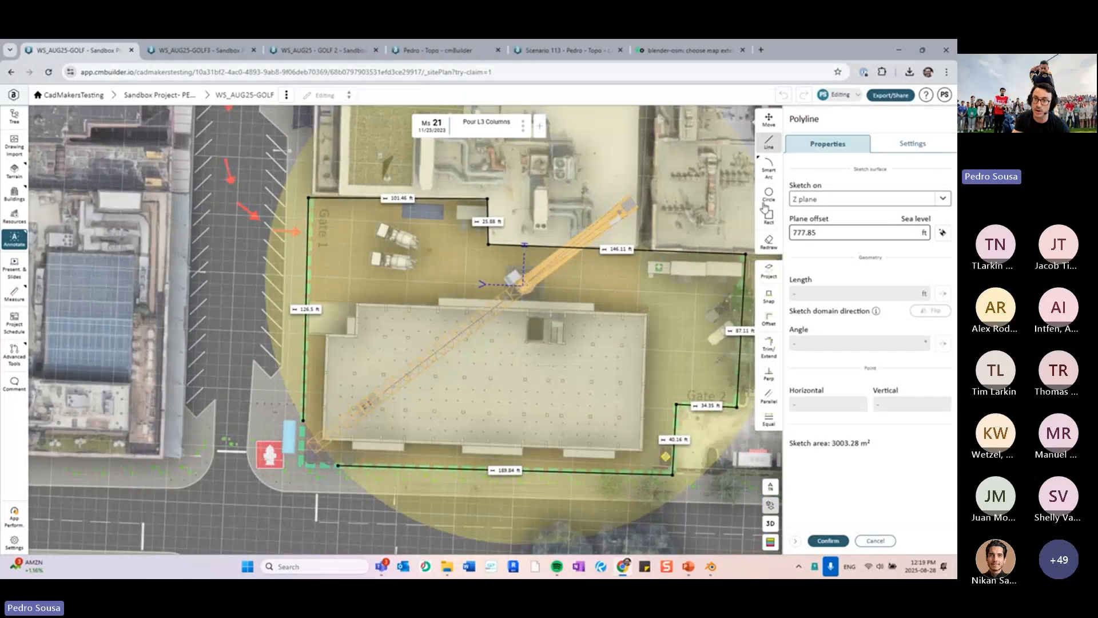
# Close the zone outline around the crane's reach with a three-point arc of about 148.16 ft radius and confirm the sketch
pyautogui.click(769, 167)
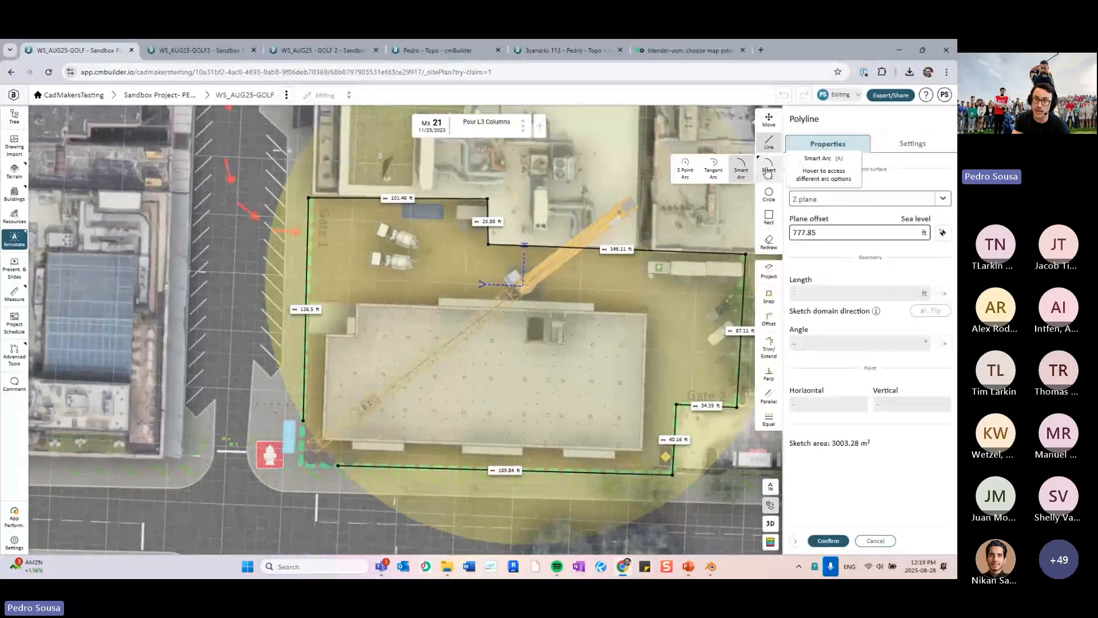
pyautogui.click(684, 174)
pyautogui.scroll(-3, 448, 343)
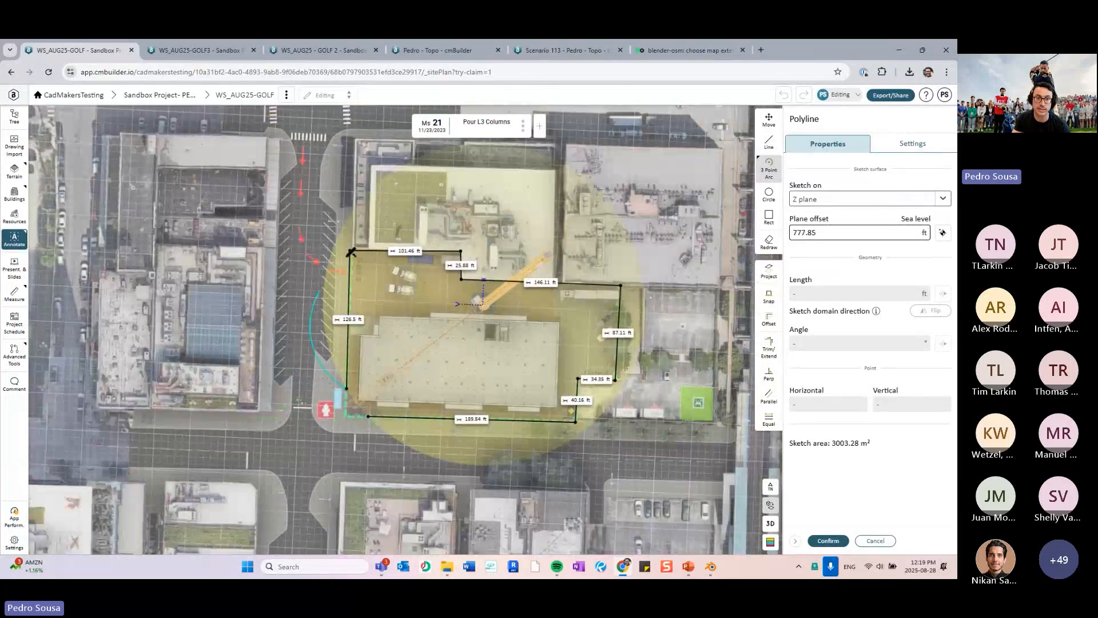
pyautogui.moveTo(486, 148); pyautogui.dragTo(500, 190, button='middle')
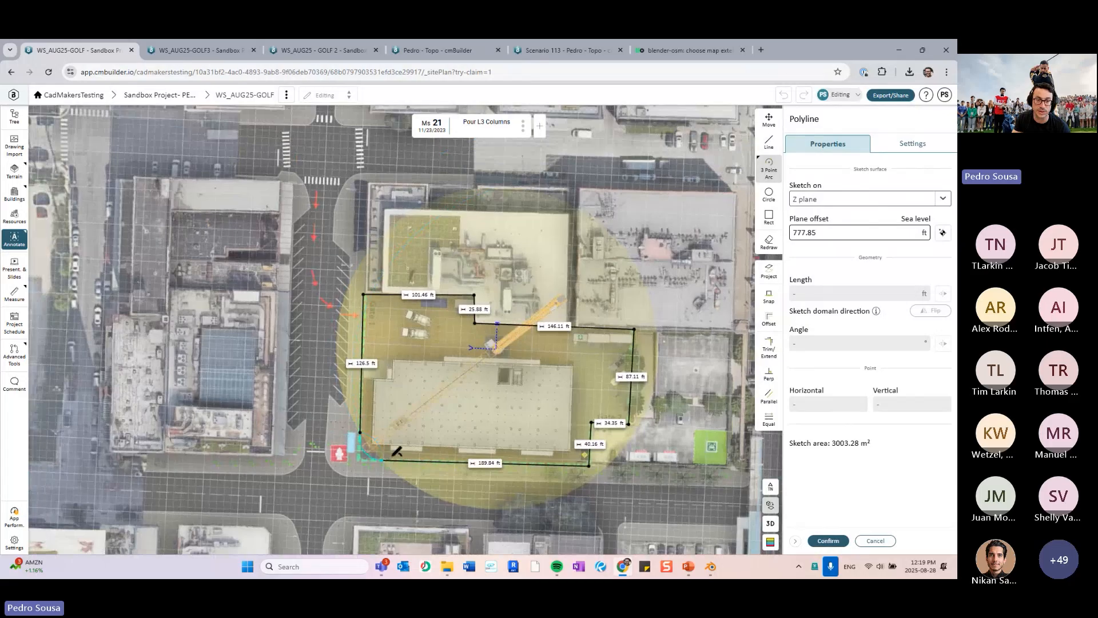
pyautogui.click(628, 241)
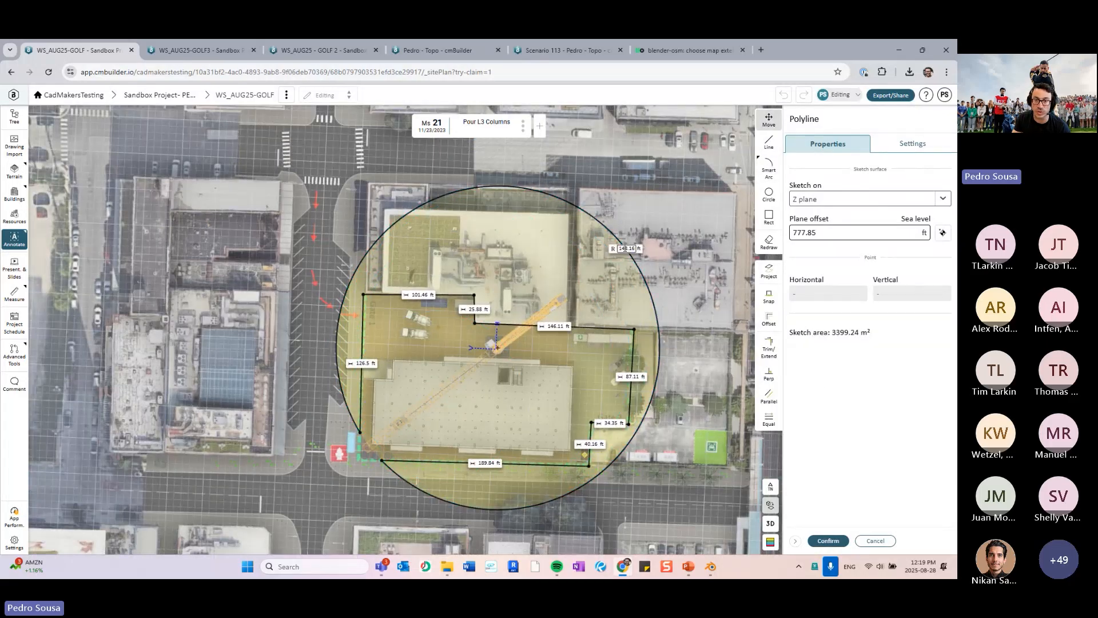
pyautogui.click(830, 541)
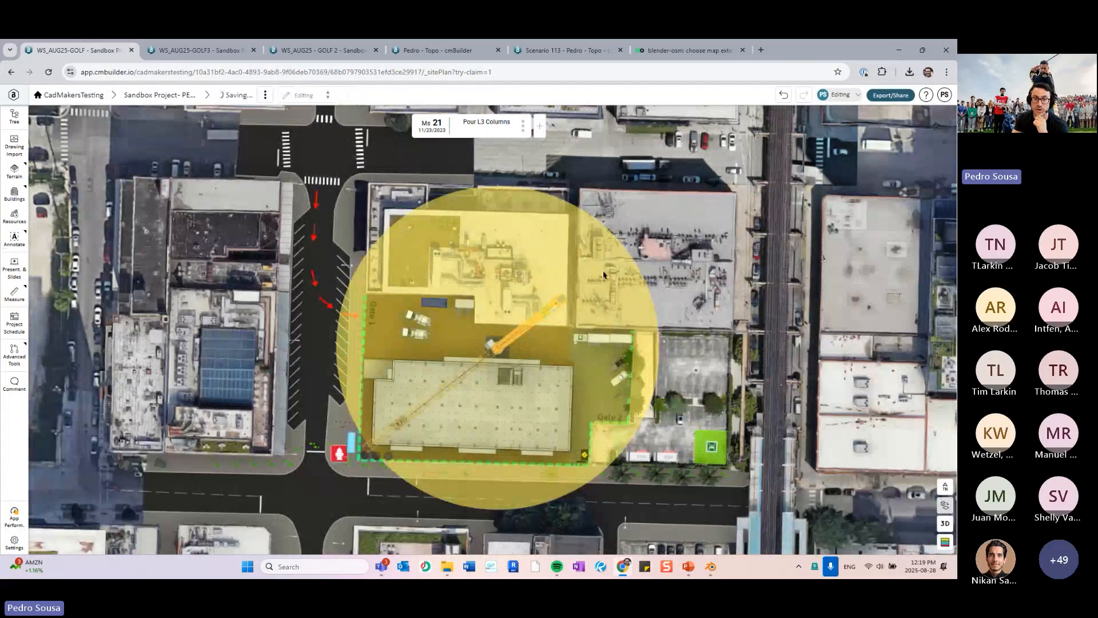
# Change the new zone's colour to red and finish editing it
pyautogui.moveTo(706, 351); pyautogui.dragTo(644, 335)
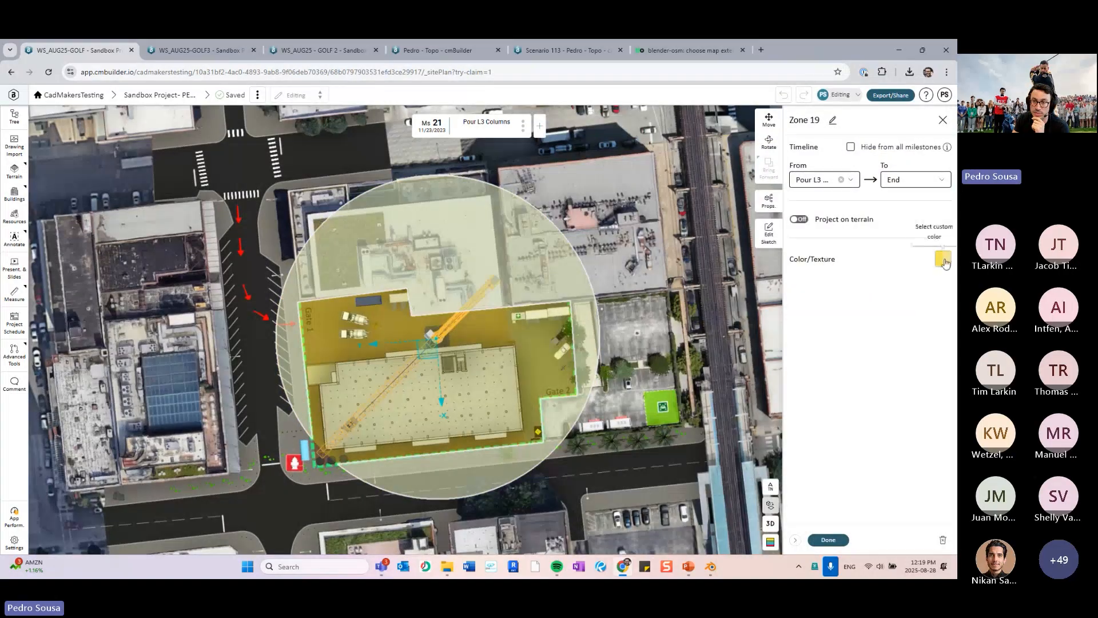
pyautogui.click(870, 295)
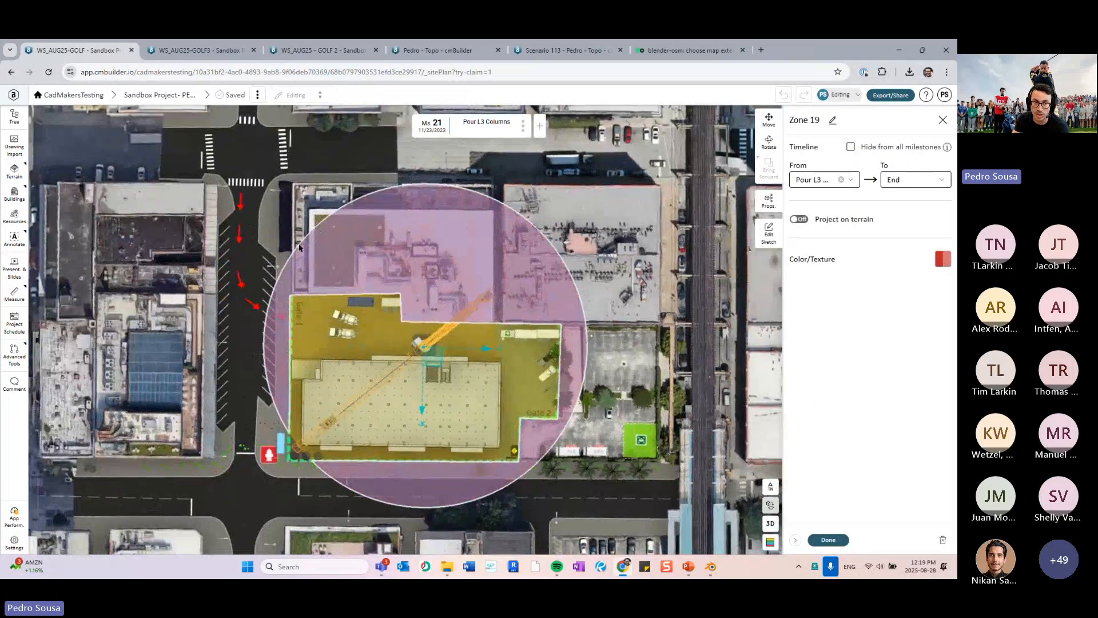
pyautogui.moveTo(270, 286); pyautogui.dragTo(318, 303)
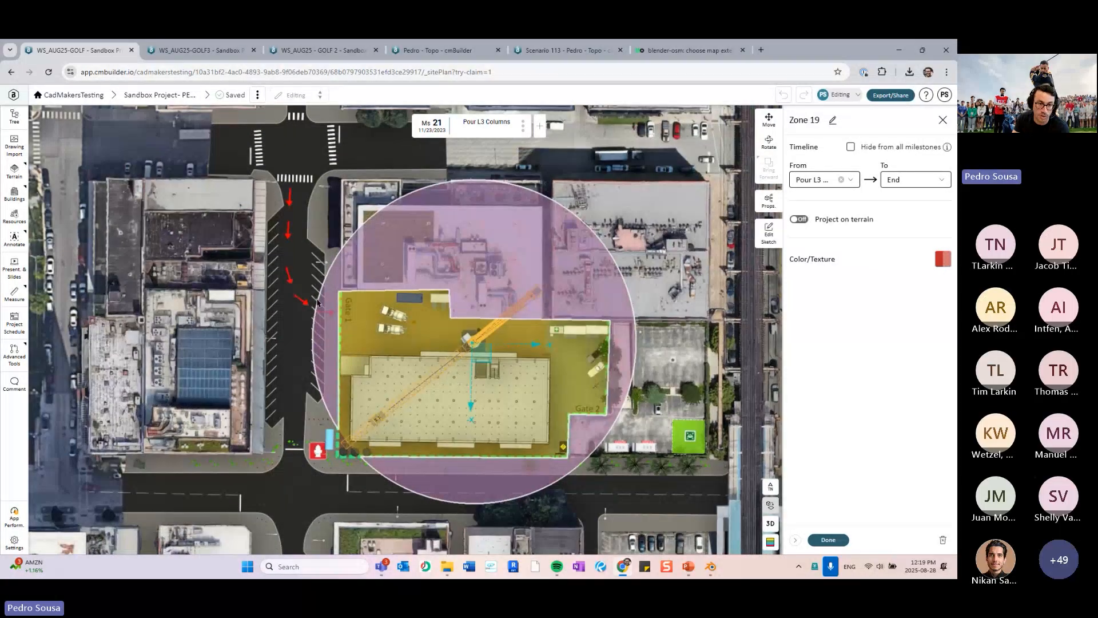
pyautogui.click(828, 540)
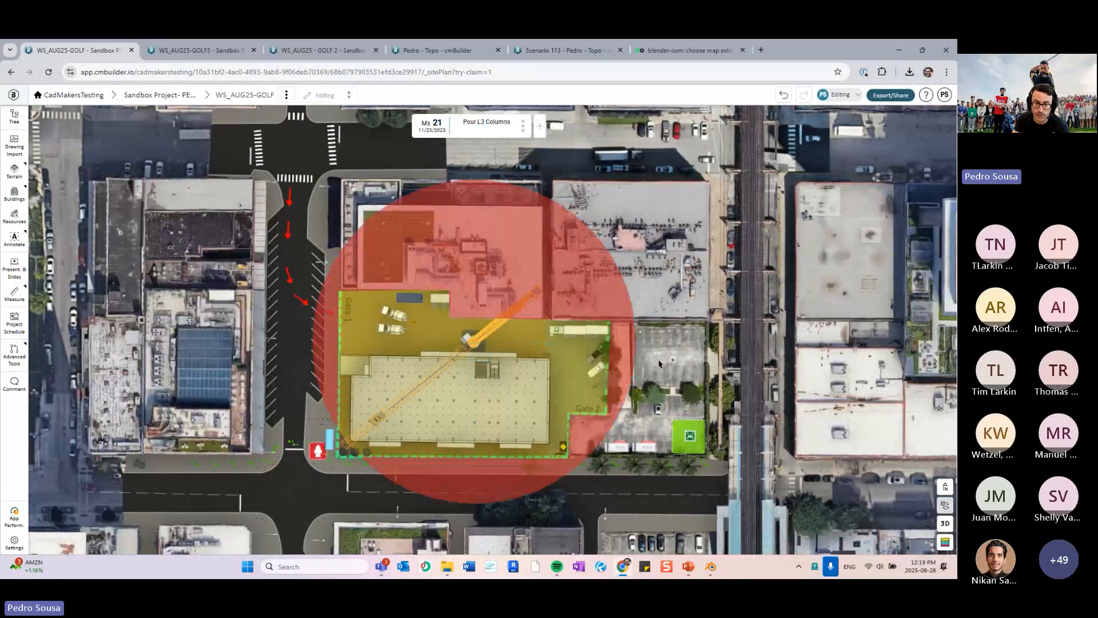
# Examine how the red zone covers the streets and neighbouring buildings outside the site
pyautogui.scroll(3, 659, 363)
pyautogui.moveTo(659, 364); pyautogui.dragTo(665, 324)
pyautogui.moveTo(665, 324); pyautogui.dragTo(484, 430, button='right')
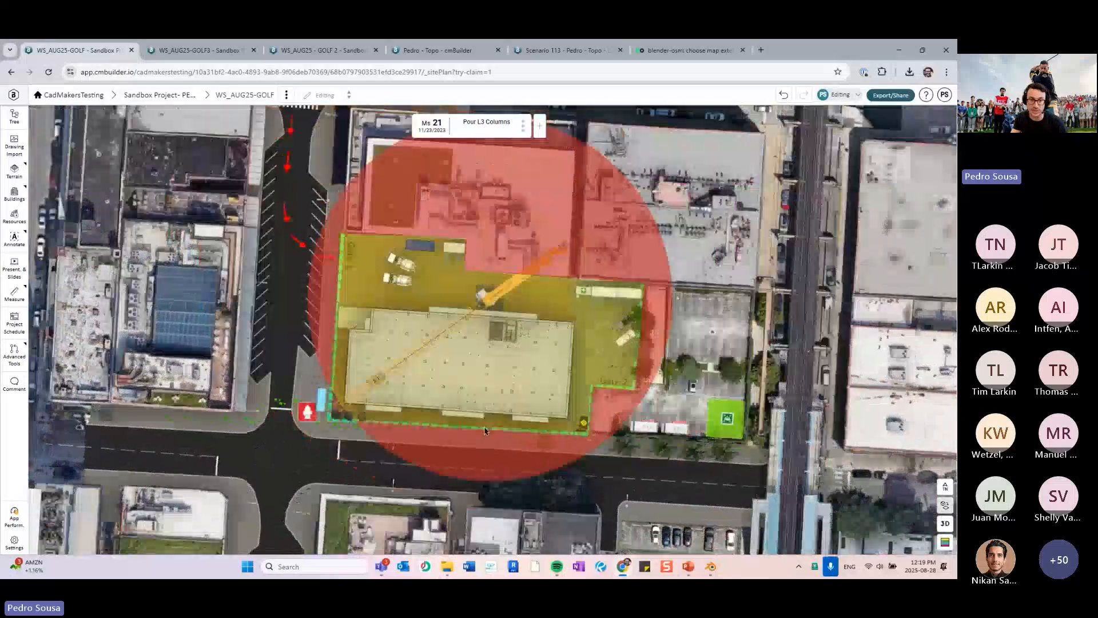
pyautogui.moveTo(511, 386); pyautogui.dragTo(525, 455)
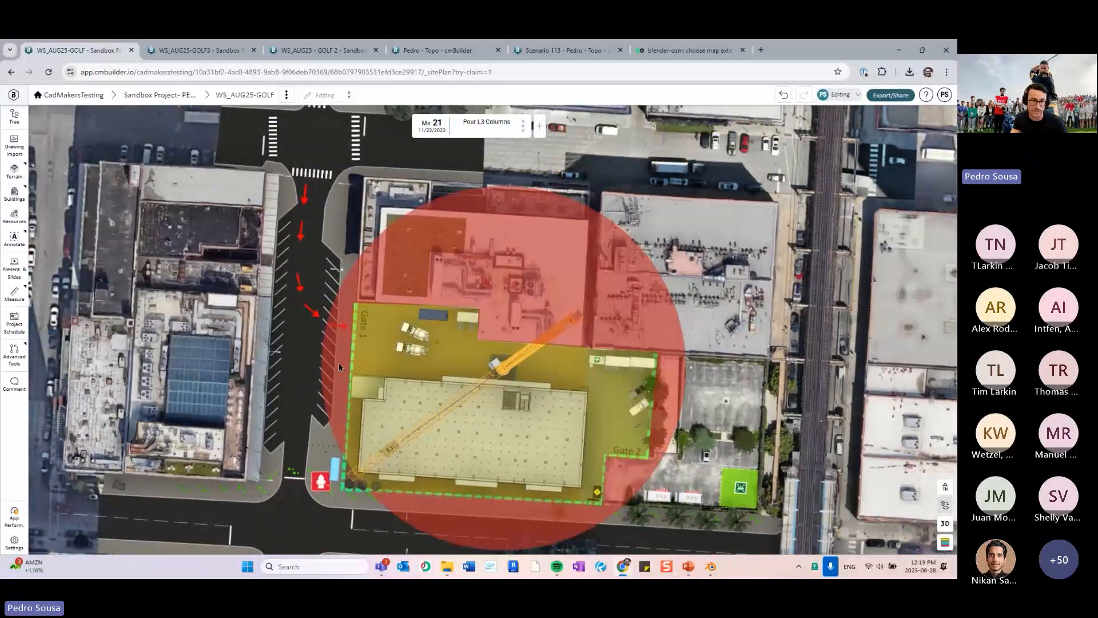
pyautogui.moveTo(427, 425); pyautogui.dragTo(437, 423, button='right')
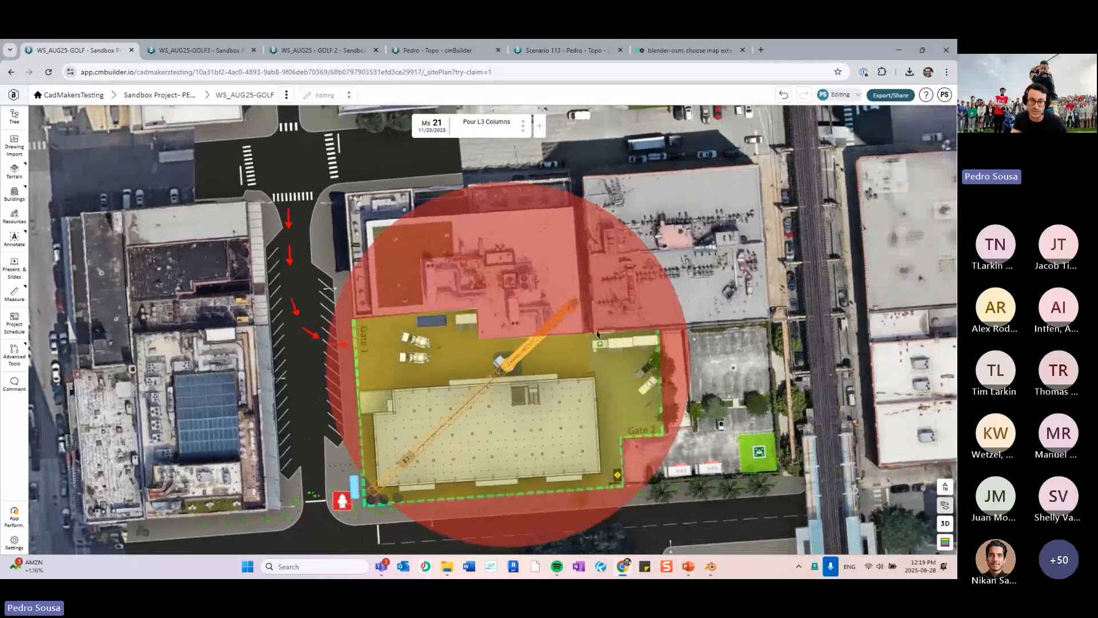
pyautogui.moveTo(610, 366); pyautogui.dragTo(616, 318)
pyautogui.moveTo(616, 318)
pyautogui.mouseDown(button='right')
pyautogui.moveTo(588, 316)
pyautogui.moveTo(598, 317)
pyautogui.mouseUp(button='right')
pyautogui.moveTo(575, 355); pyautogui.dragTo(586, 356, button='right')
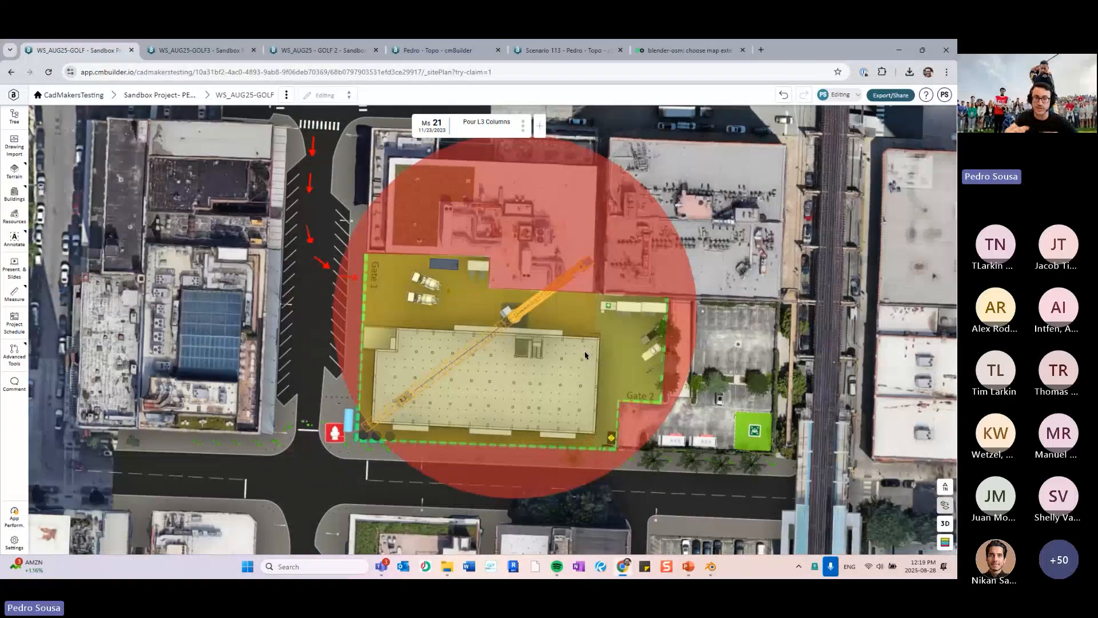
# Switch to the 3D view, reopen the red zone's sketch and confirm it without edits
pyautogui.click(945, 523)
pyautogui.moveTo(591, 347); pyautogui.dragTo(591, 311)
pyautogui.scroll(-3, 591, 311)
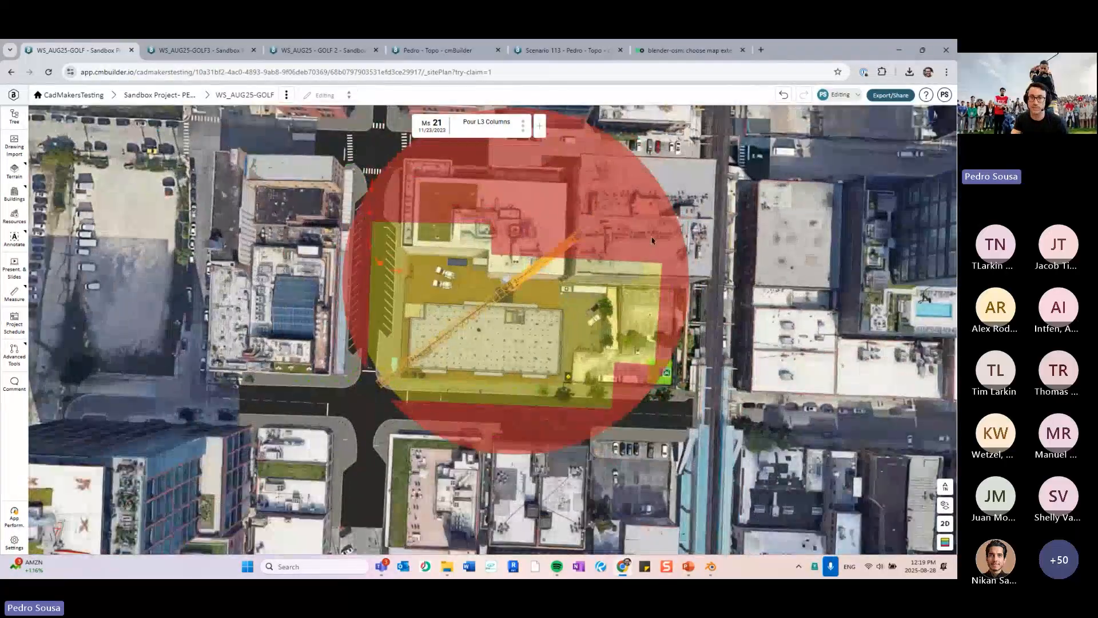
pyautogui.click(652, 261)
pyautogui.moveTo(710, 296)
pyautogui.mouseDown()
pyautogui.moveTo(688, 342)
pyautogui.moveTo(664, 357)
pyautogui.mouseUp()
pyautogui.scroll(-3, 516, 377)
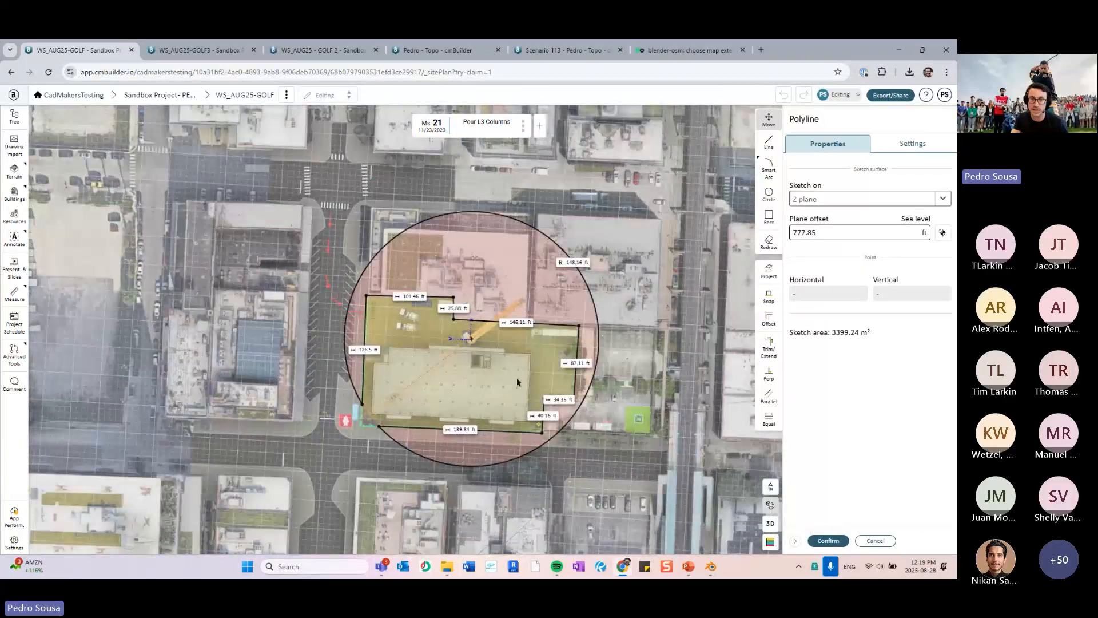
pyautogui.click(824, 540)
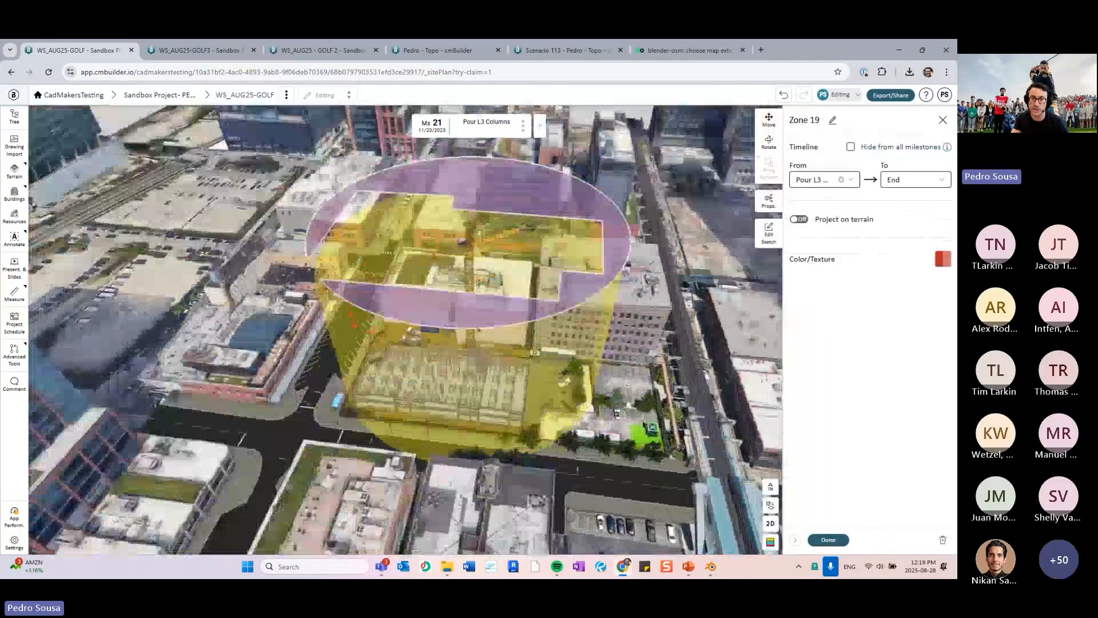
pyautogui.click(827, 540)
# Lower the red zone below the crane's jib to a global Z position of about 746.91 ft
pyautogui.moveTo(535, 312)
pyautogui.mouseDown()
pyautogui.moveTo(515, 279)
pyautogui.moveTo(527, 300)
pyautogui.mouseUp()
pyautogui.scroll(2, 527, 299)
pyautogui.scroll(3, 505, 264)
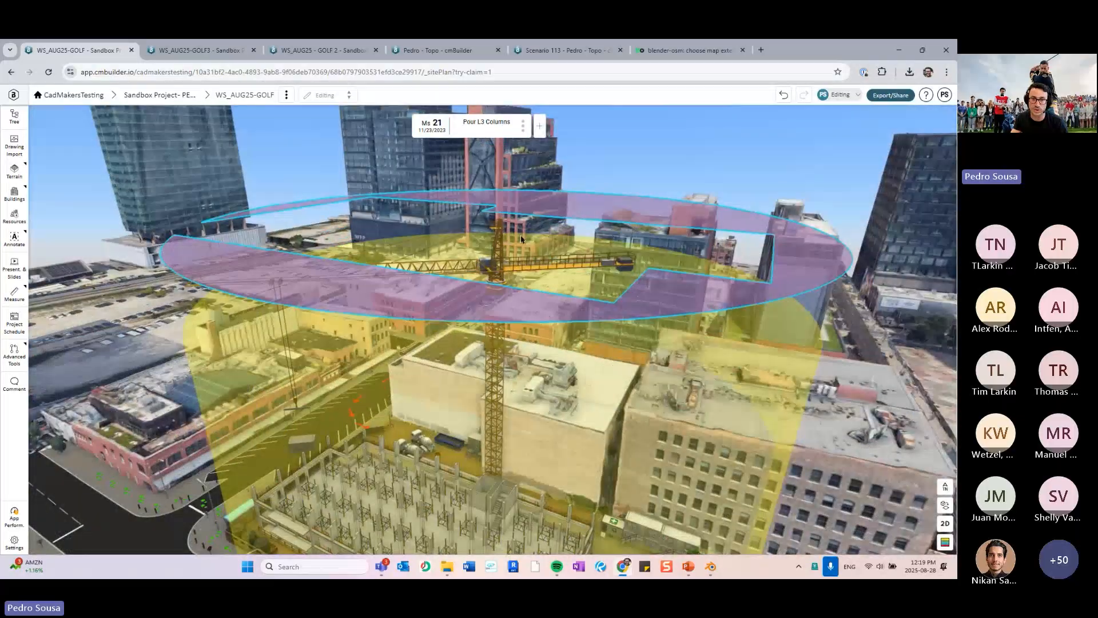
pyautogui.scroll(-3, 521, 239)
pyautogui.click(576, 270)
pyautogui.moveTo(484, 203); pyautogui.dragTo(507, 244)
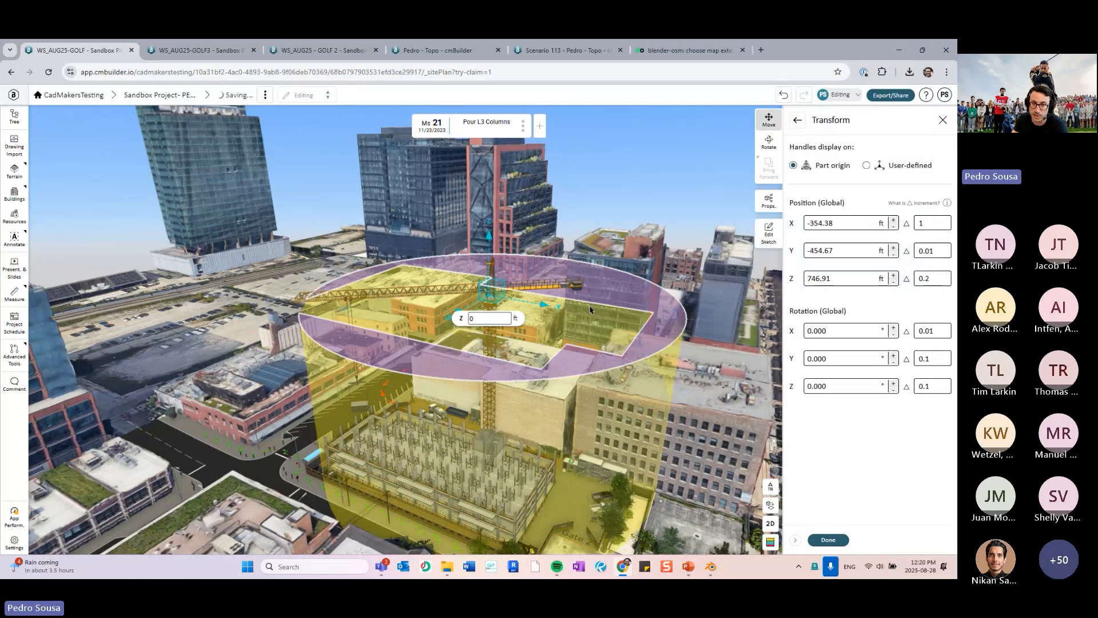
pyautogui.click(828, 540)
# Delete the red zone from the scenario
pyautogui.click(697, 184)
pyautogui.moveTo(697, 184); pyautogui.dragTo(630, 253)
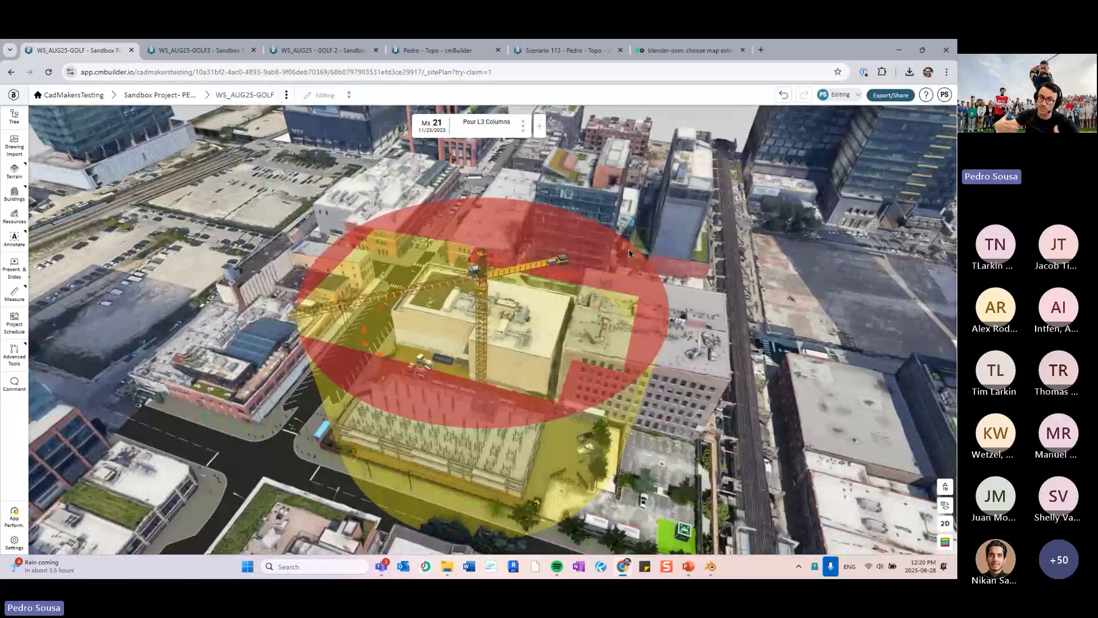
pyautogui.click(626, 252)
pyautogui.press('Delete')
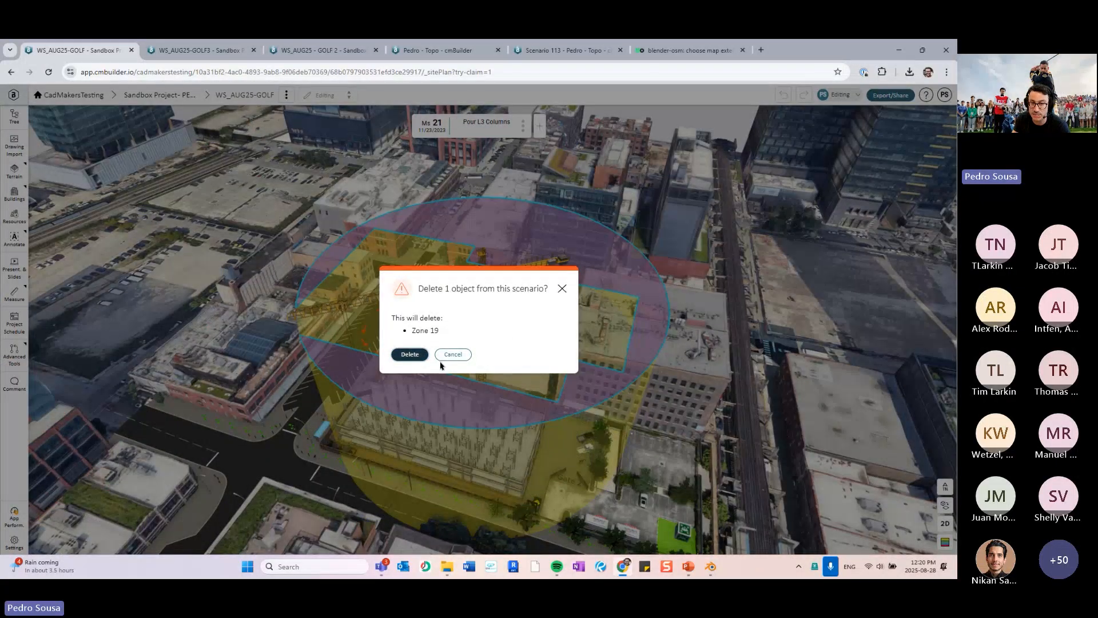
pyautogui.press('Return')
# Search all resource categories for "vertical" and choose the Vertical Surface - Plane Grid Line
pyautogui.moveTo(589, 370); pyautogui.dragTo(563, 388, button='middle')
pyautogui.moveTo(407, 419); pyautogui.dragTo(430, 449, button='middle')
pyautogui.scroll(10, 481, 355)
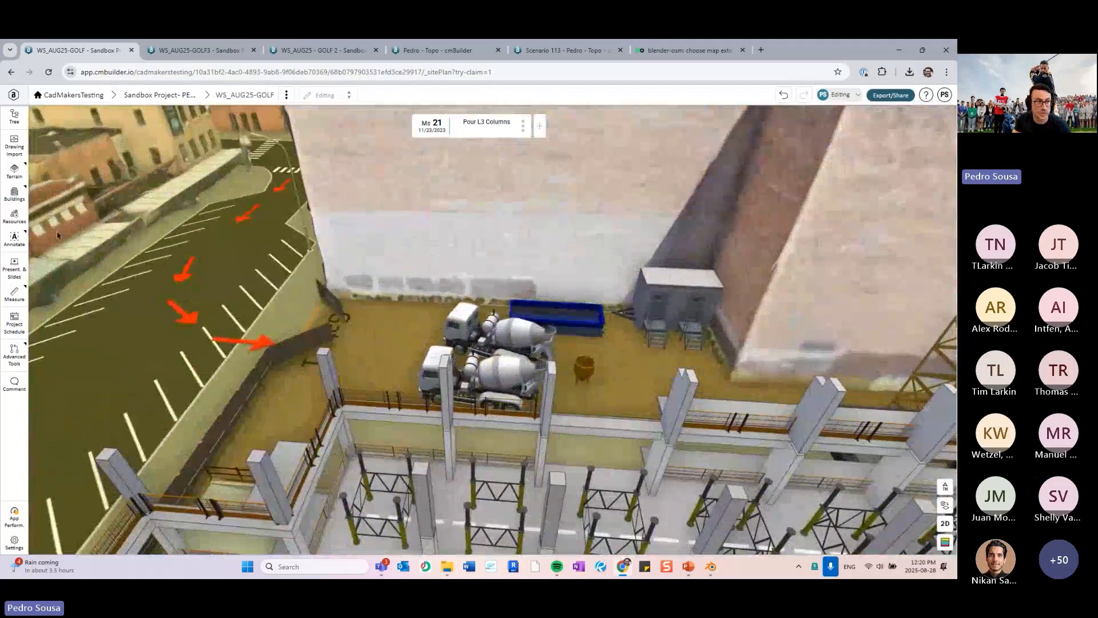
pyautogui.click(15, 216)
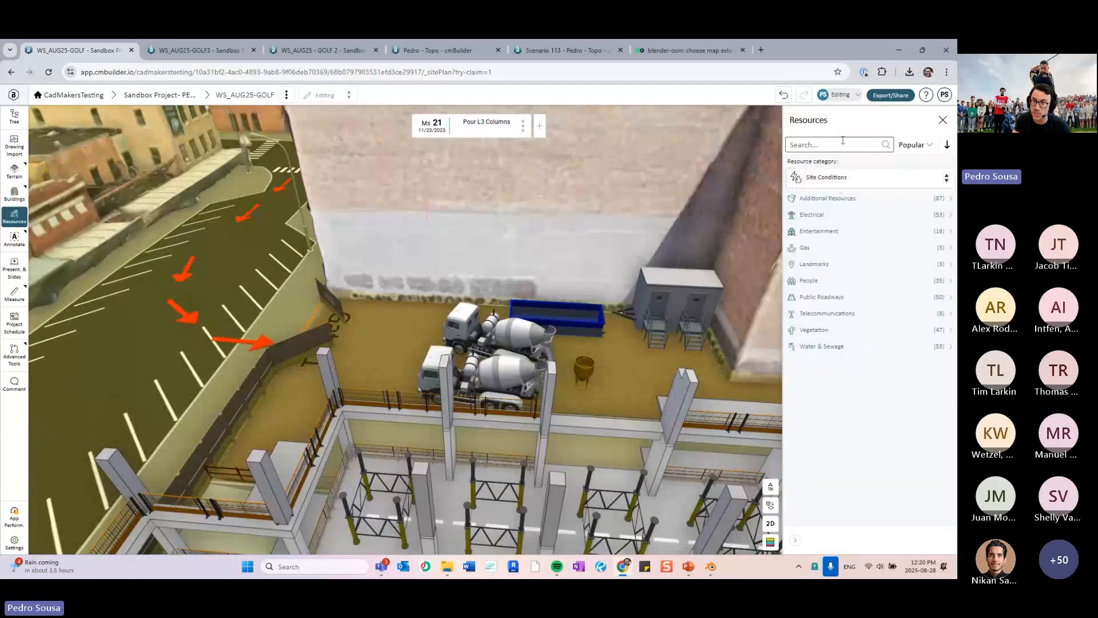
pyautogui.click(853, 179)
pyautogui.click(845, 199)
pyautogui.click(843, 144)
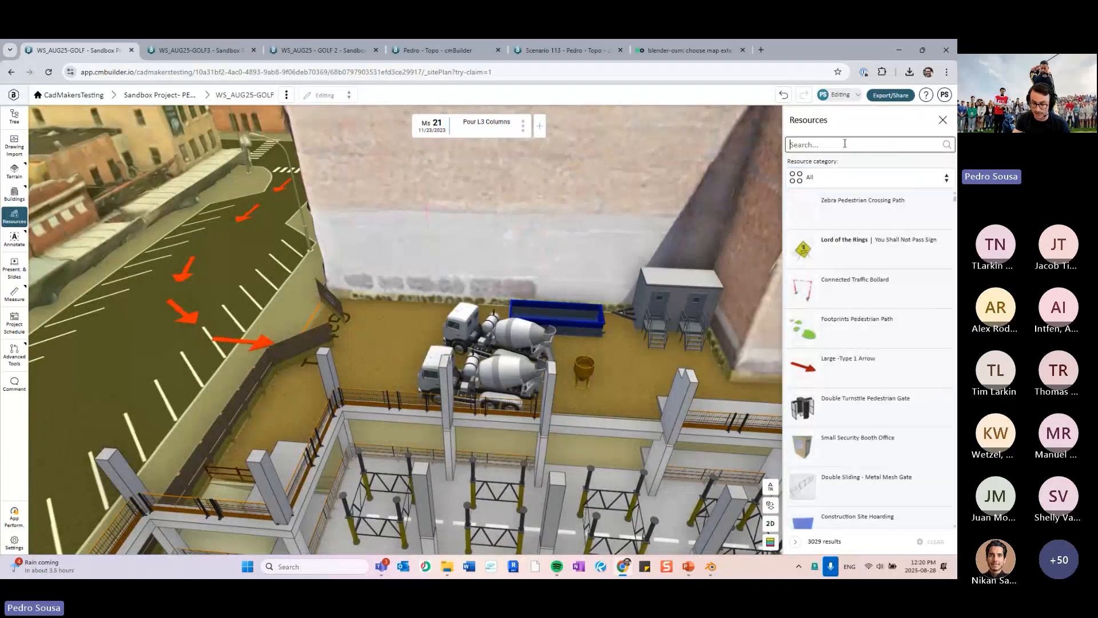
pyautogui.write('vertical')
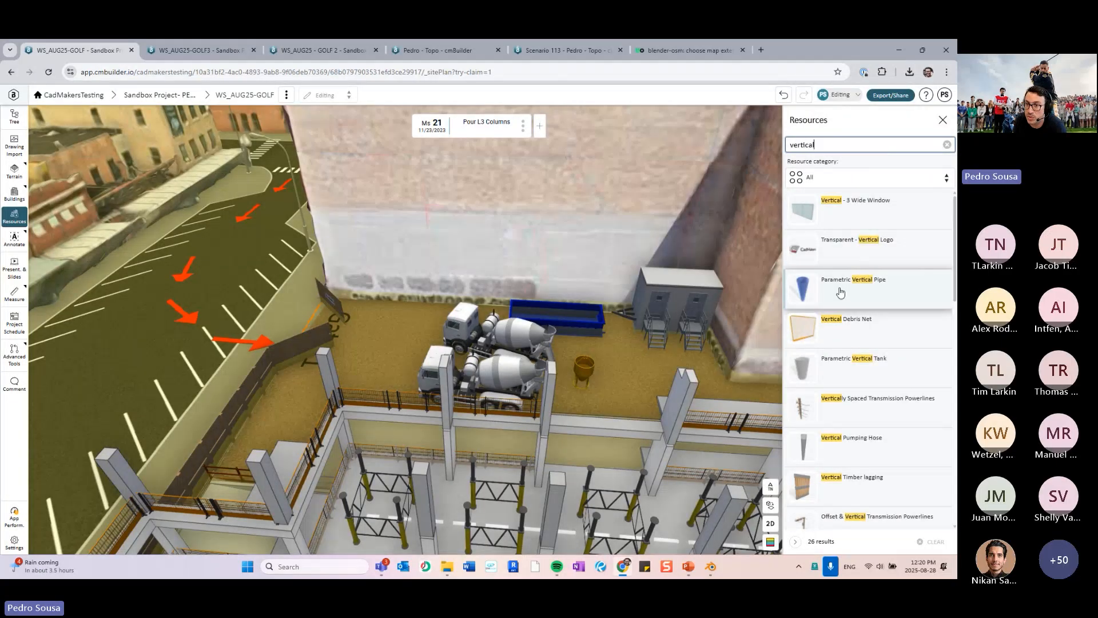
pyautogui.scroll(-7, 855, 411)
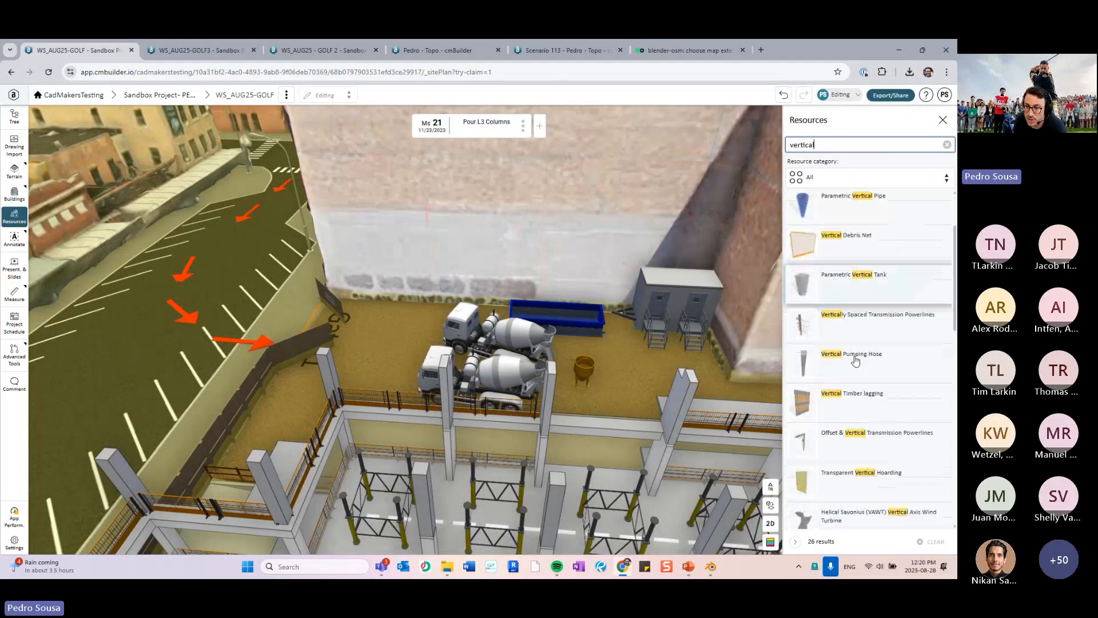
pyautogui.scroll(-3, 856, 410)
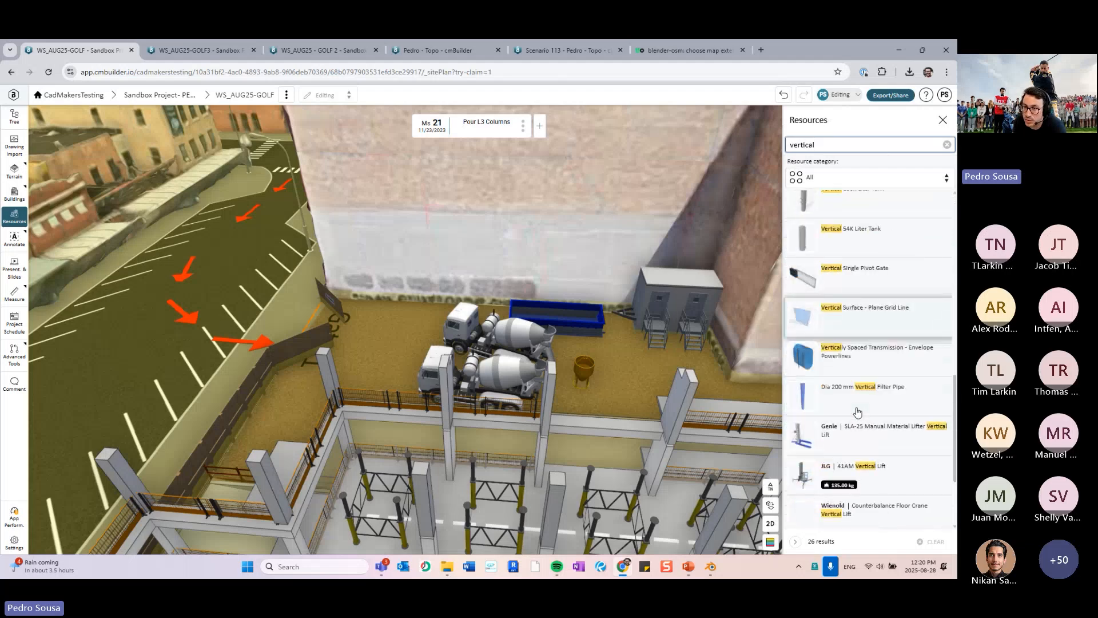
pyautogui.click(847, 319)
# Sketch the vertical surface's path along the neighbouring buildings' walls from Gate 1, with edges of about 99.71, 25.41 and 165.17 ft
pyautogui.click(870, 150)
pyautogui.moveTo(401, 309)
pyautogui.mouseDown(button='right')
pyautogui.moveTo(412, 348)
pyautogui.moveTo(395, 377)
pyautogui.mouseUp(button='right')
pyautogui.click(394, 357)
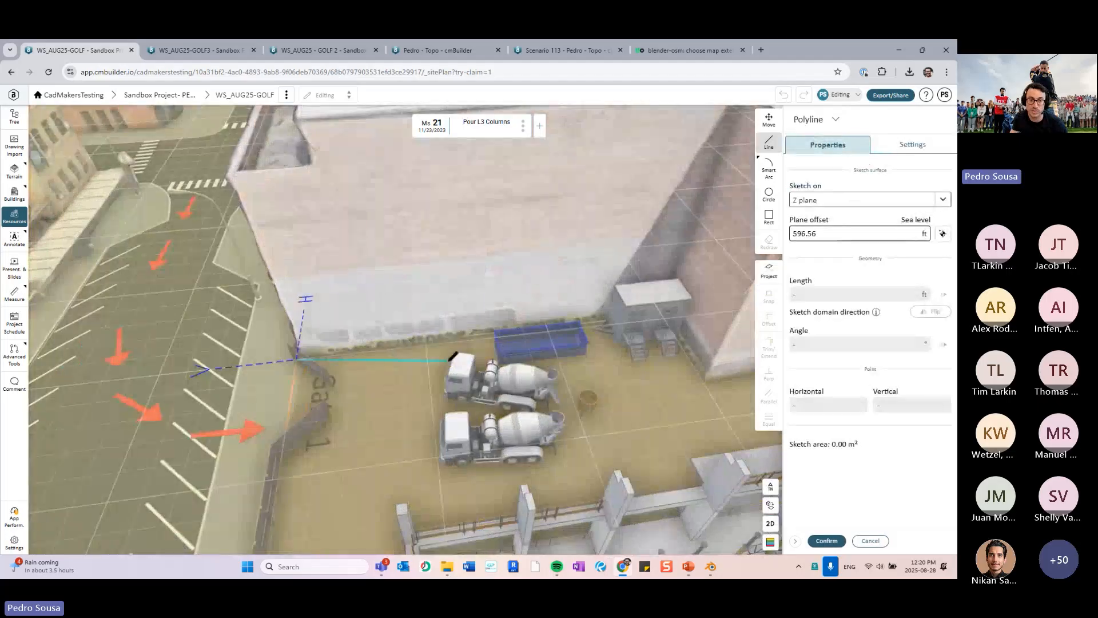
pyautogui.scroll(-4, 396, 357)
pyautogui.press('2')
pyautogui.moveTo(518, 317); pyautogui.dragTo(542, 328, button='middle')
pyautogui.click(280, 371)
pyautogui.click(543, 326)
pyautogui.click(557, 391)
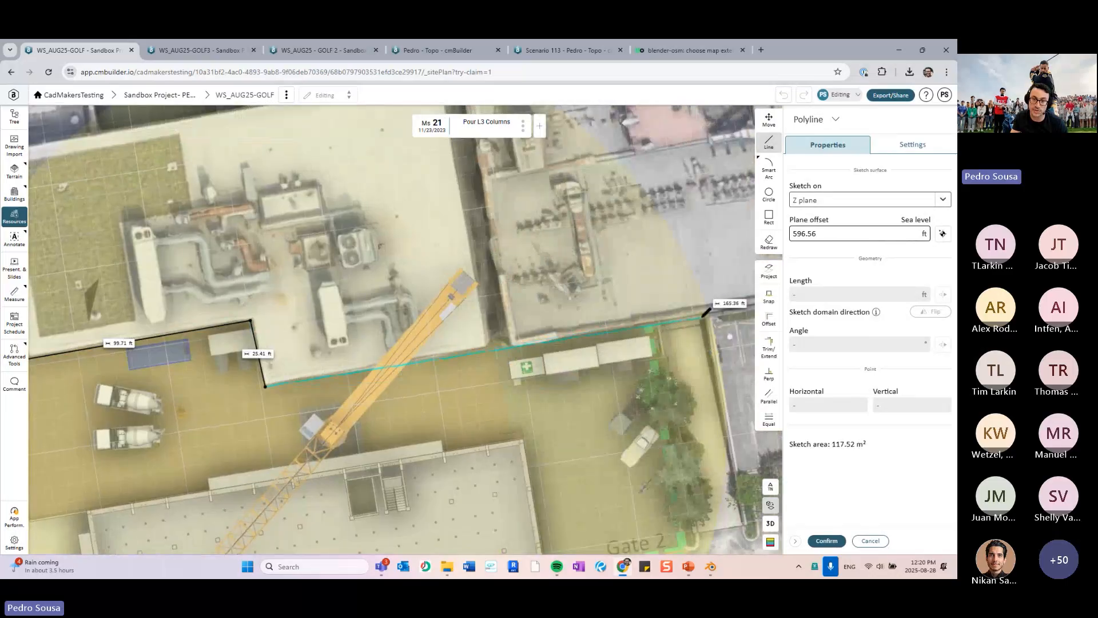
pyautogui.click(707, 311)
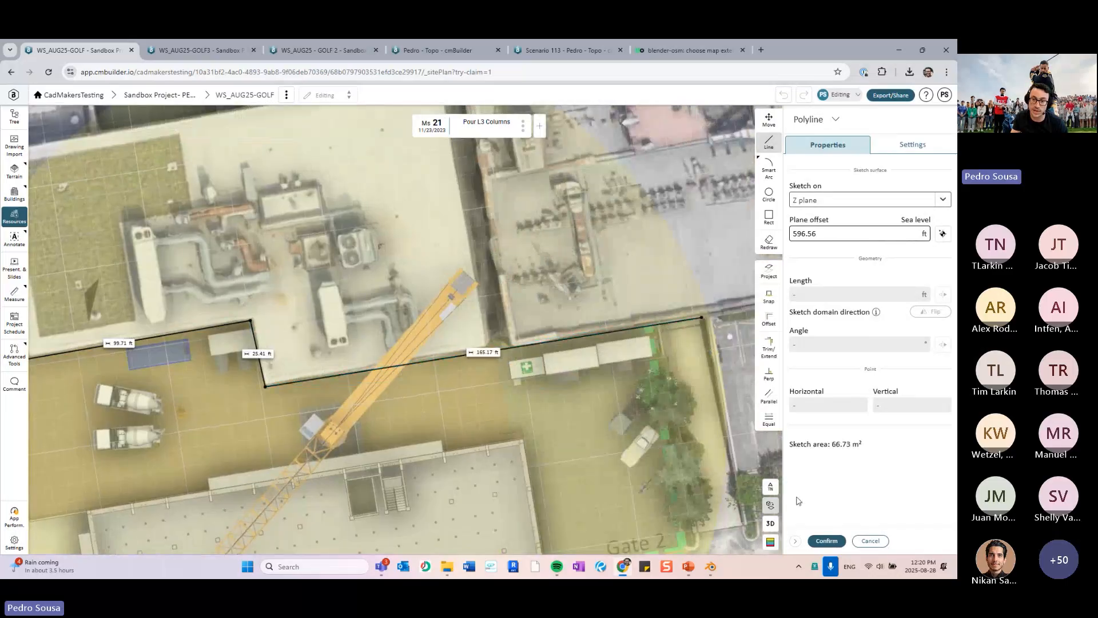
pyautogui.click(826, 541)
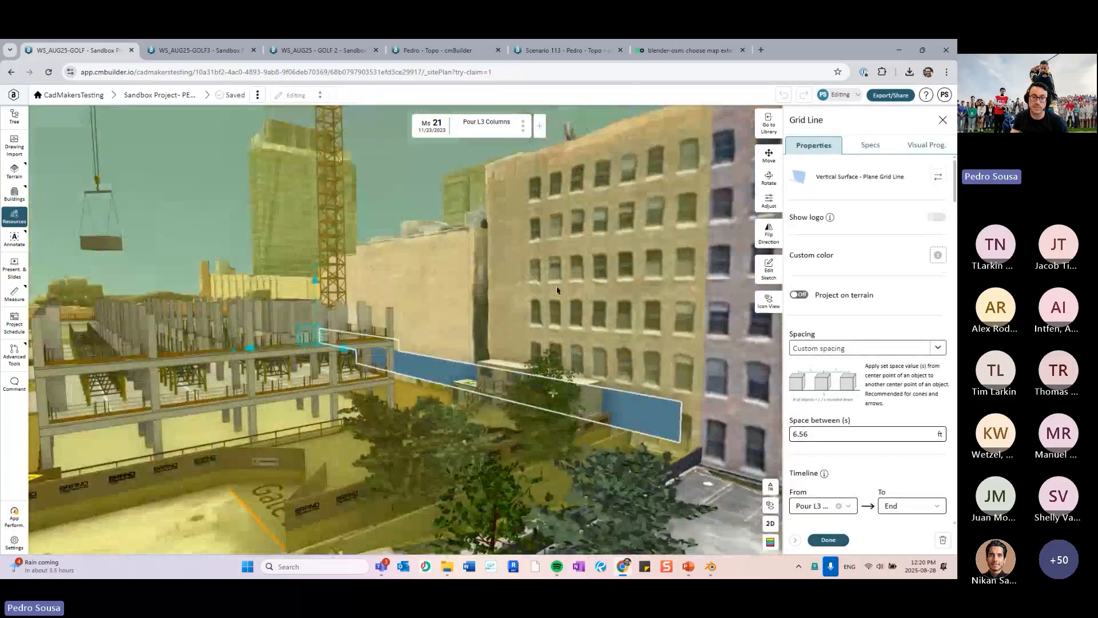
# Project the vertical surface on the terrain and raise its height to about 136.74 ft
pyautogui.moveTo(486, 295); pyautogui.dragTo(504, 353, button='middle')
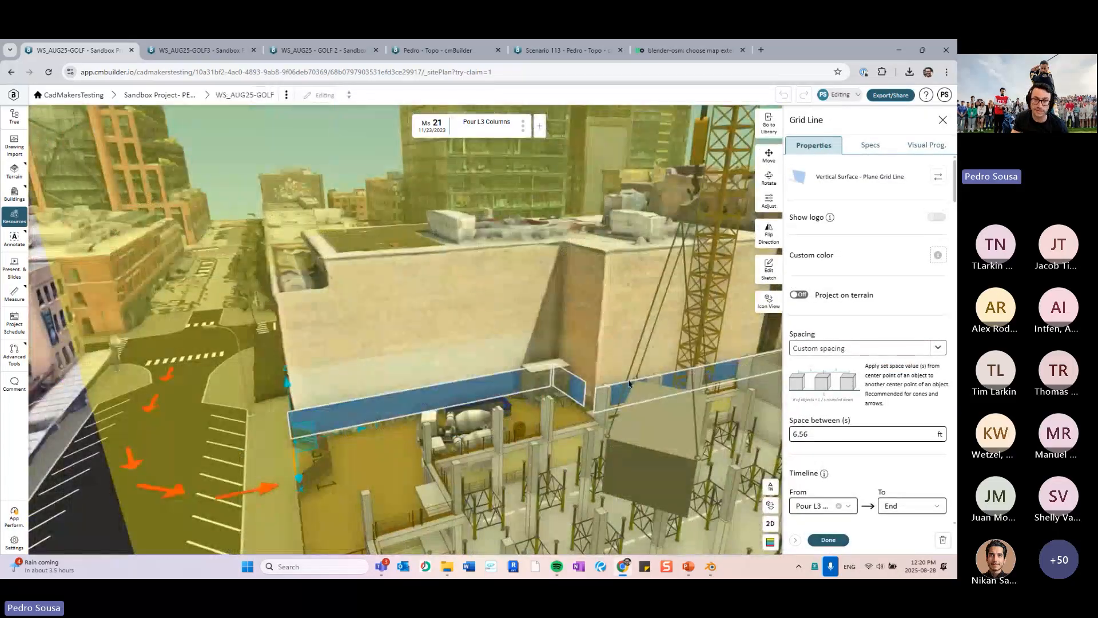
pyautogui.click(799, 295)
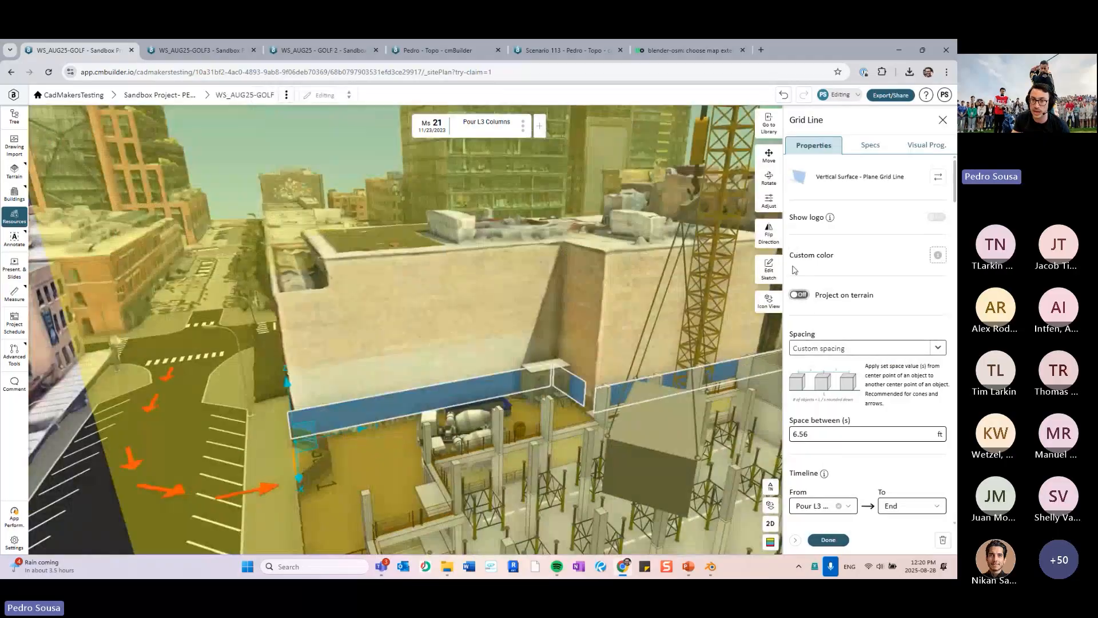
pyautogui.click(768, 200)
pyautogui.moveTo(385, 292); pyautogui.dragTo(382, 152)
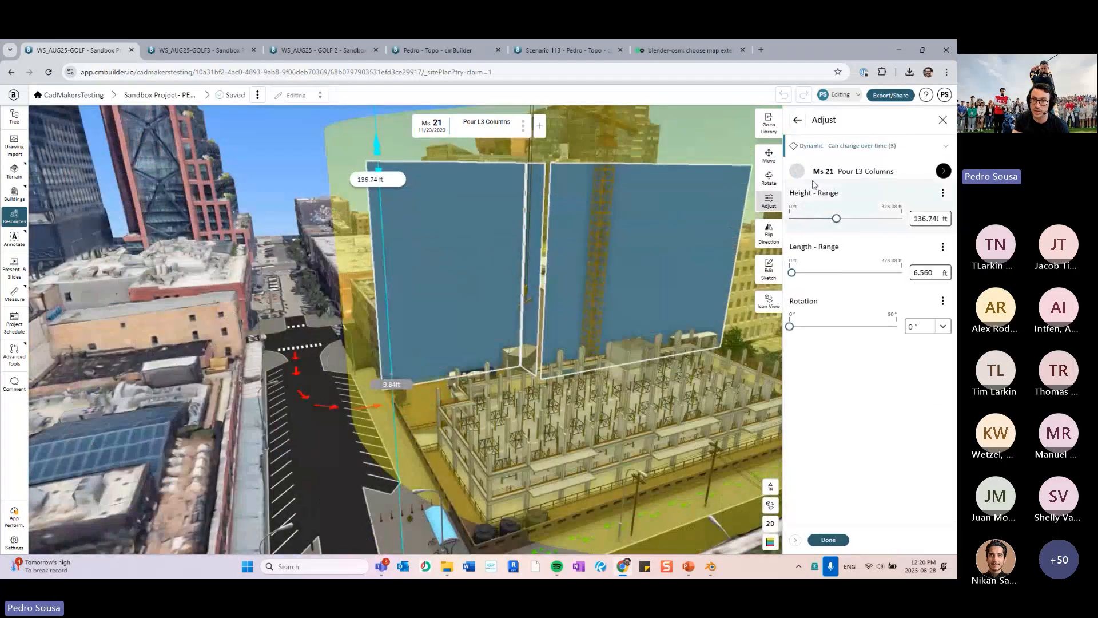
pyautogui.click(798, 120)
# Set the vertical surface's custom colour to red
pyautogui.scroll(5, 920, 286)
pyautogui.click(938, 256)
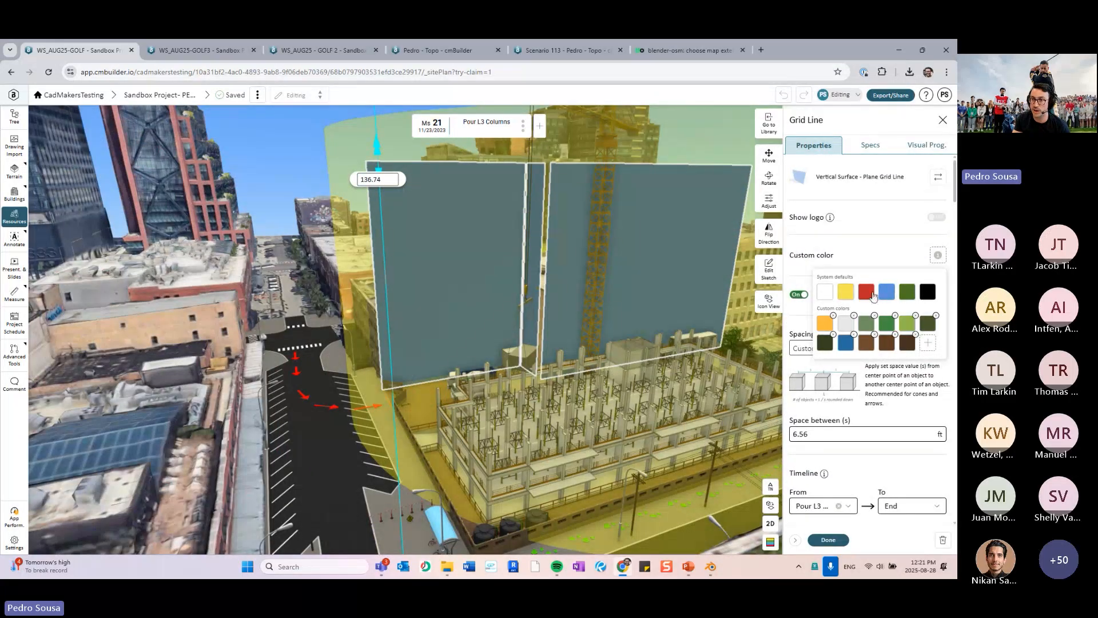
pyautogui.click(866, 292)
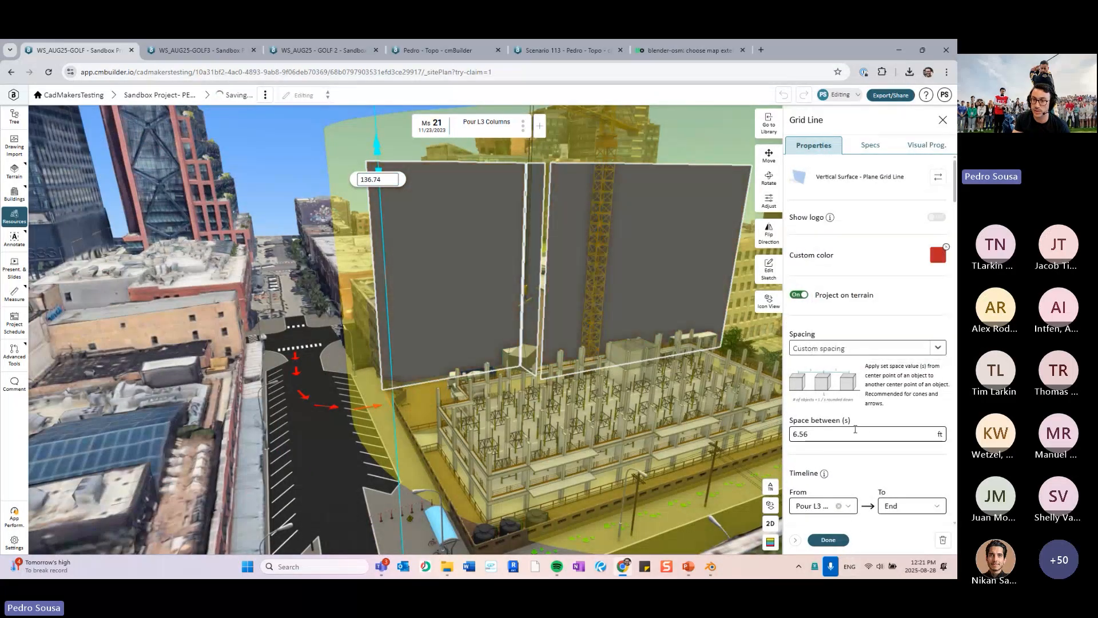
# Set the vertical surface's spacing to Overlap excessive length and finish editing it
pyautogui.click(867, 348)
pyautogui.click(843, 394)
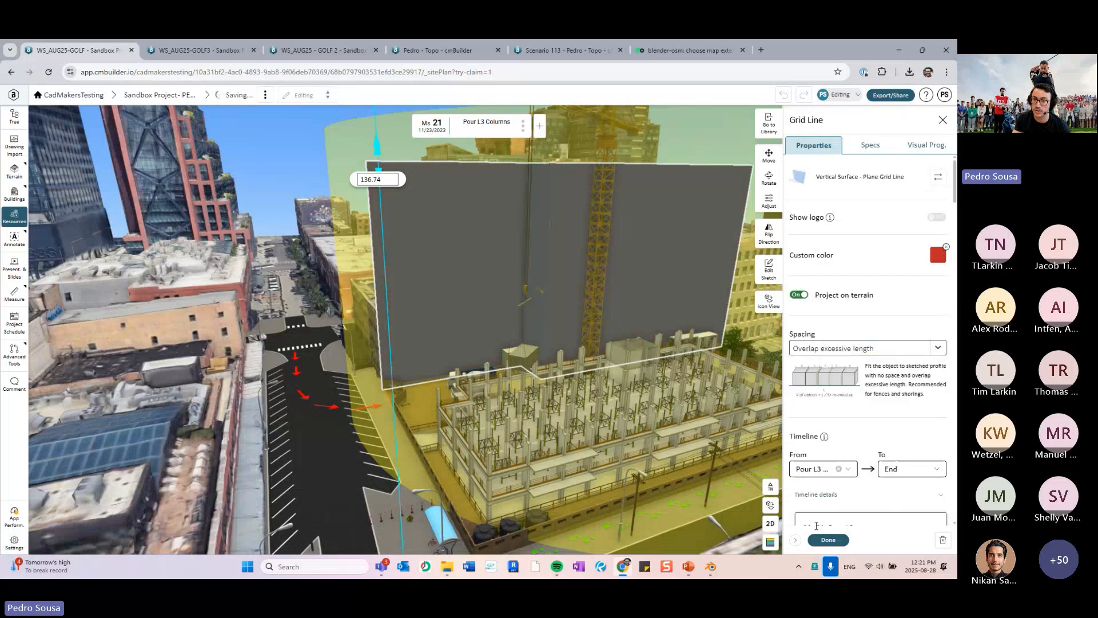
pyautogui.click(829, 540)
pyautogui.scroll(3, 611, 423)
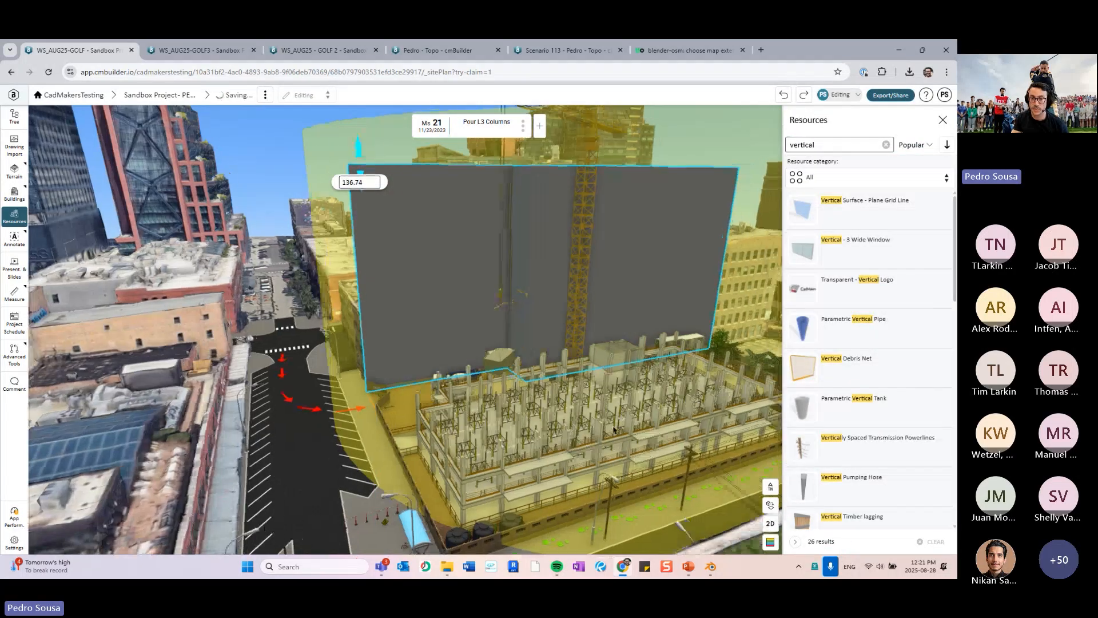
pyautogui.press('Escape')
pyautogui.scroll(-5, 611, 423)
pyautogui.moveTo(611, 423); pyautogui.dragTo(393, 323)
pyautogui.scroll(8, 393, 322)
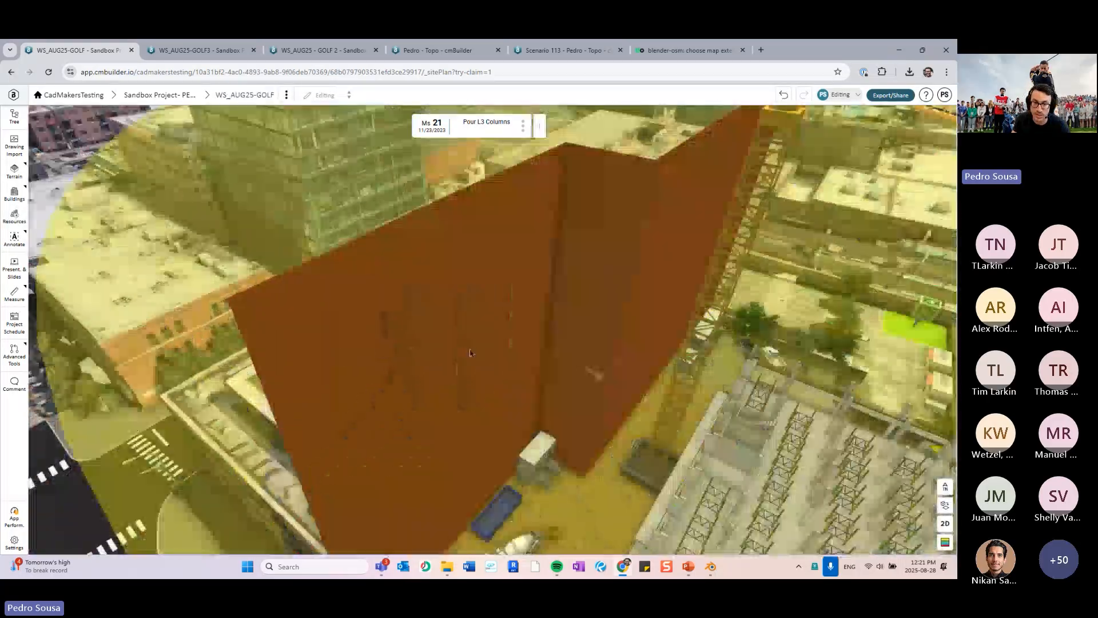
# Delete the red vertical surface along the neighbouring buildings from the scenario
pyautogui.press('Delete')
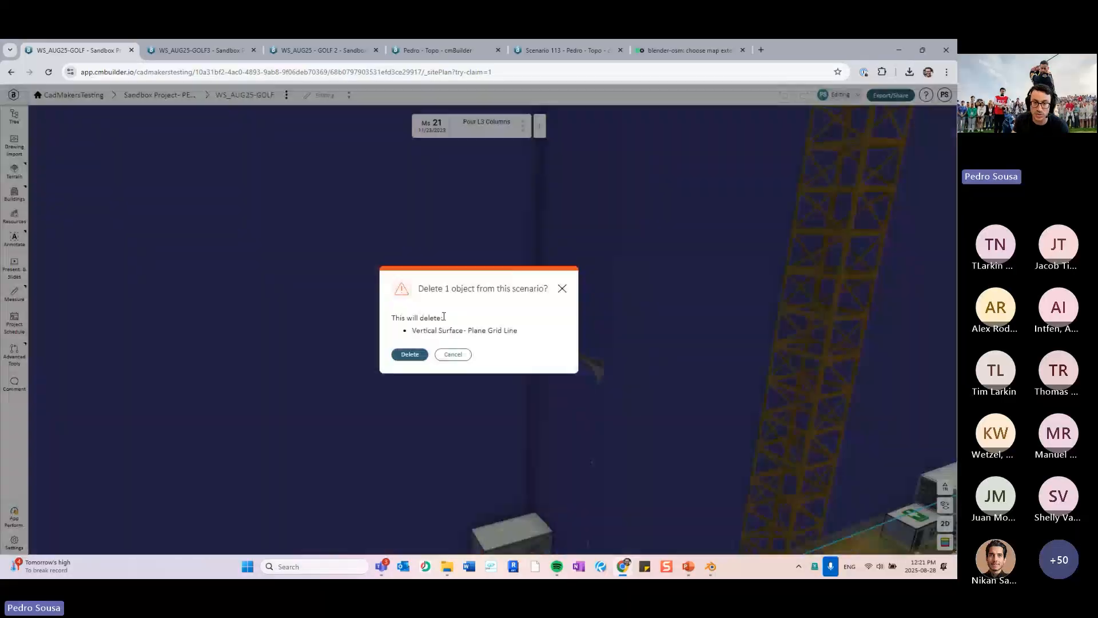
pyautogui.click(408, 357)
pyautogui.scroll(-10, 475, 321)
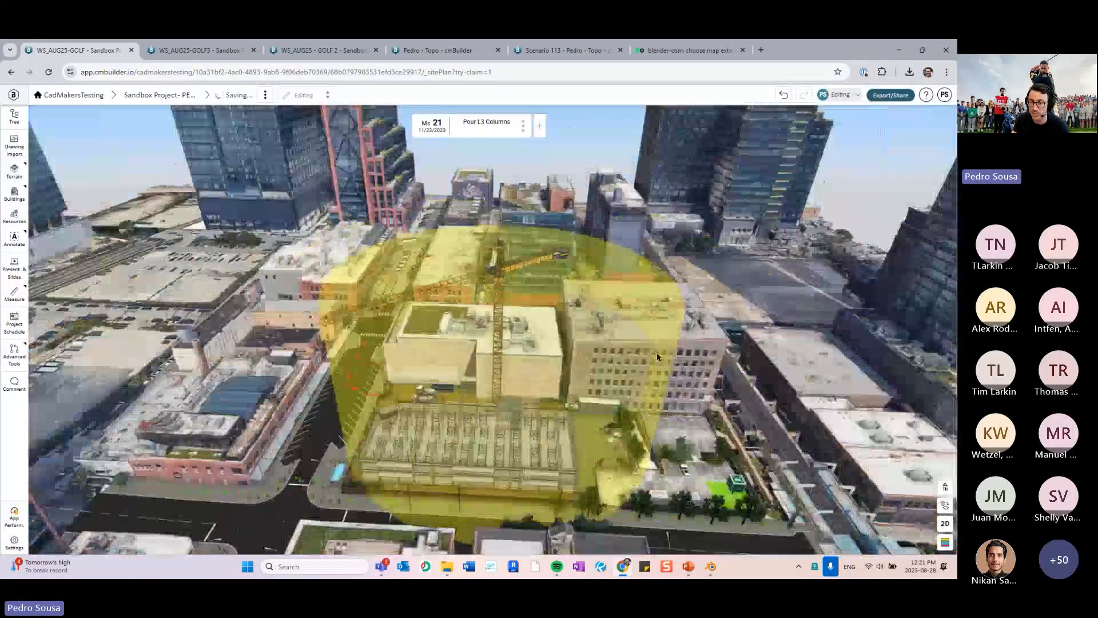
# Switch to the PowerPoint deck, review the equipment exclusion zones item on the Safety Items Check List slide, and return to the cmBuilder model
pyautogui.moveTo(744, 372); pyautogui.dragTo(644, 231)
pyautogui.moveTo(613, 294); pyautogui.dragTo(554, 357)
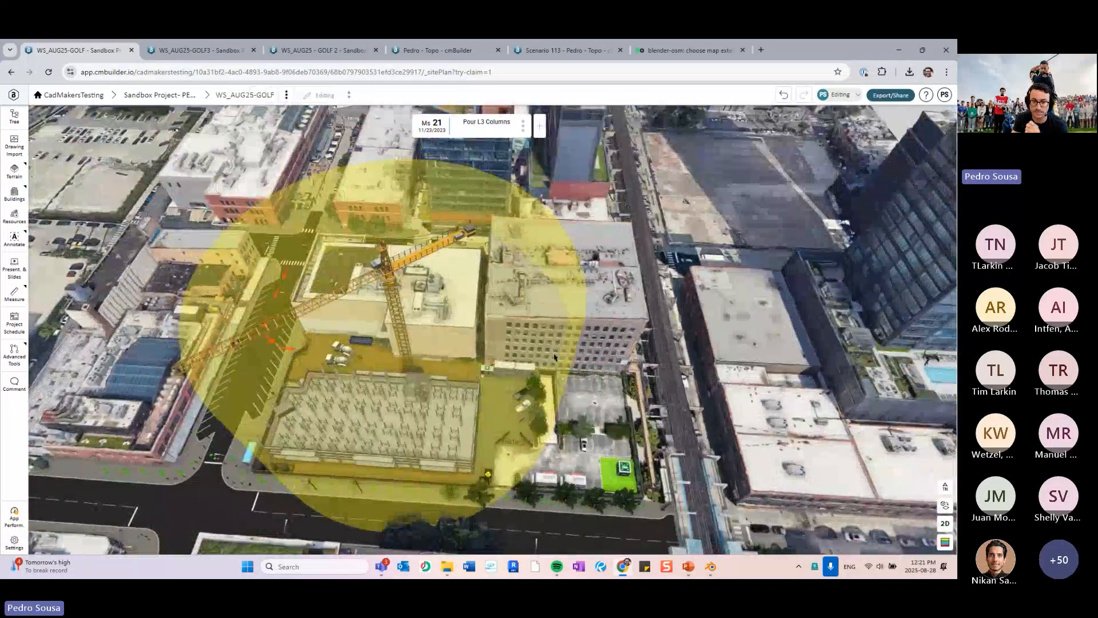
pyautogui.click(688, 566)
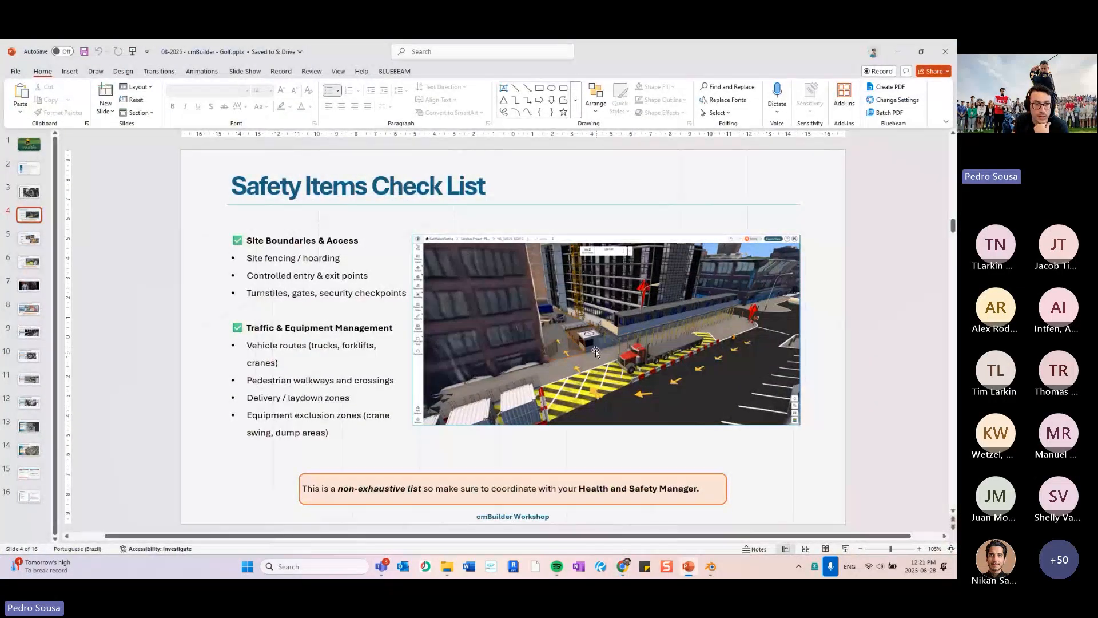
pyautogui.moveTo(245, 414); pyautogui.dragTo(441, 461)
pyautogui.click(456, 456)
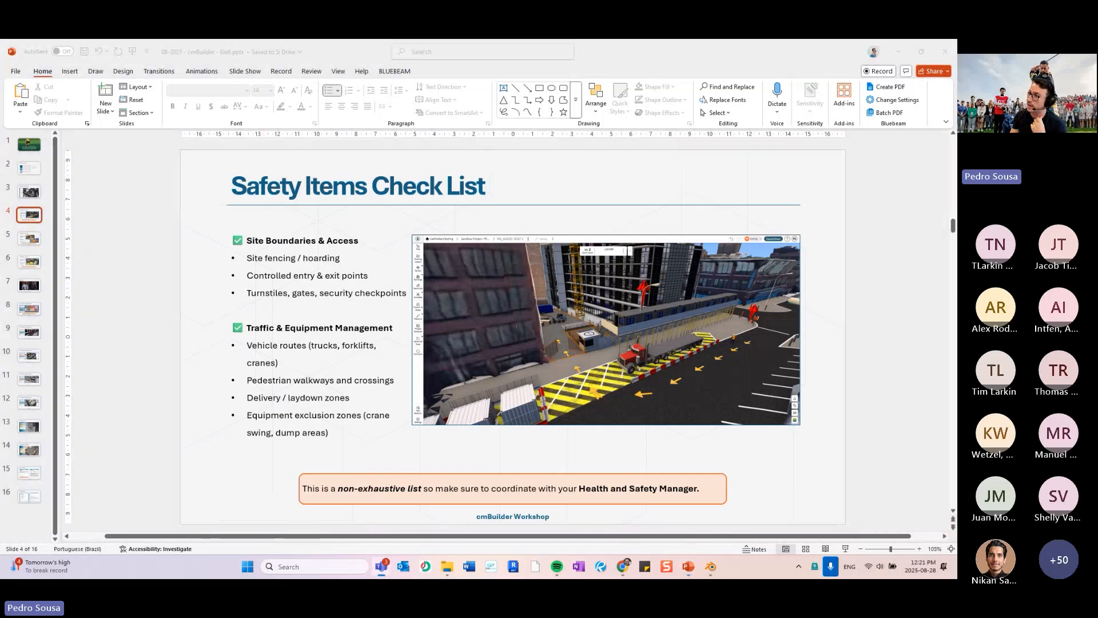
pyautogui.click(903, 51)
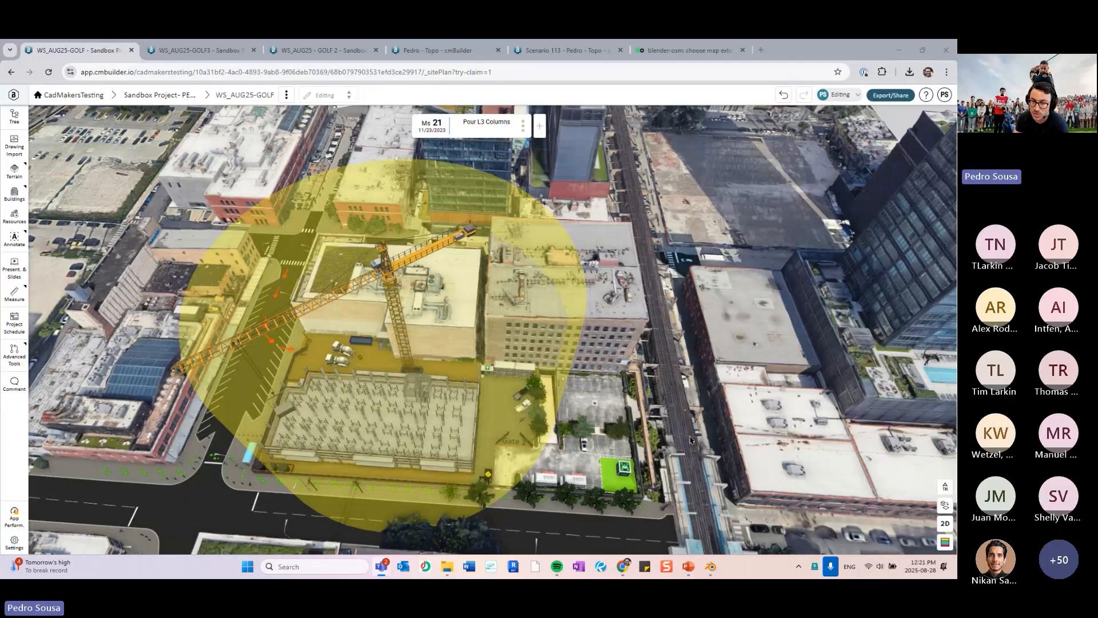
pyautogui.moveTo(691, 440); pyautogui.dragTo(671, 426)
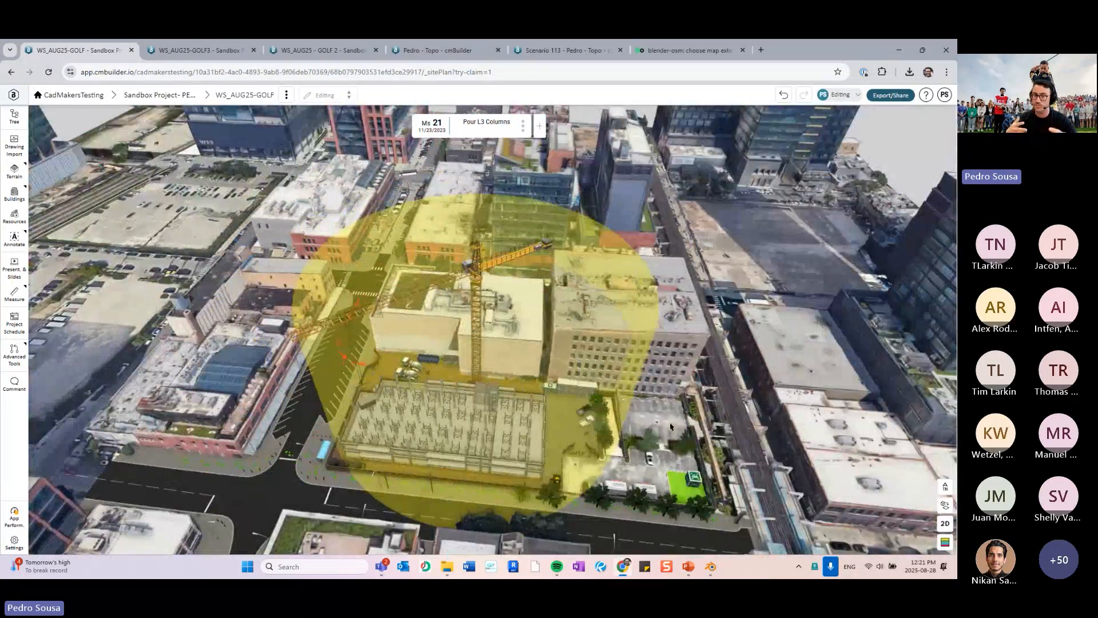
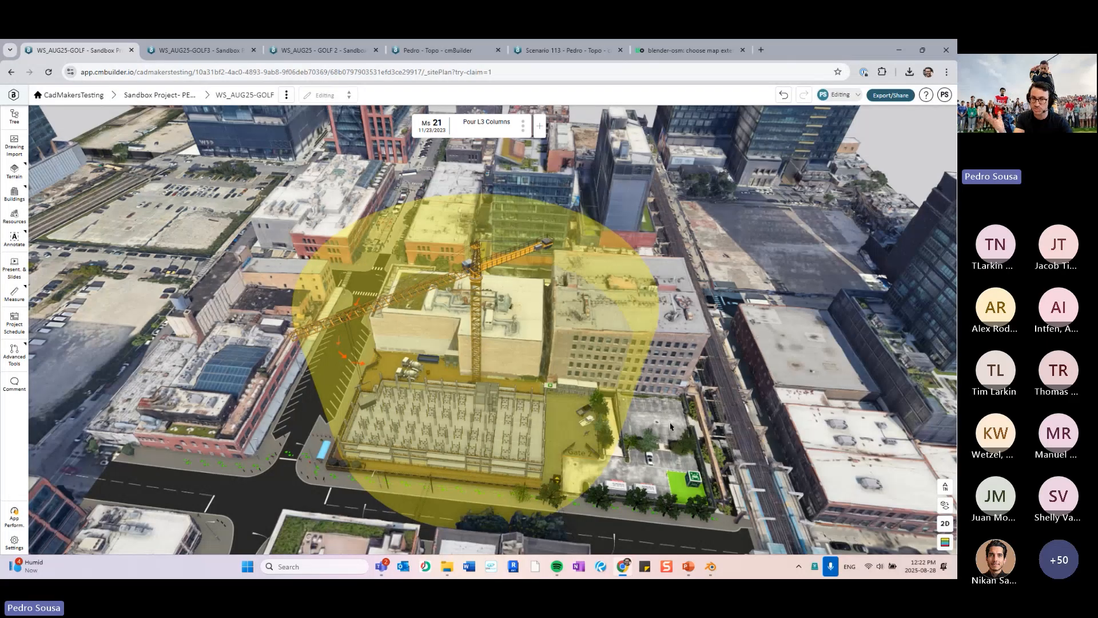
pyautogui.moveTo(558, 320); pyautogui.dragTo(496, 320)
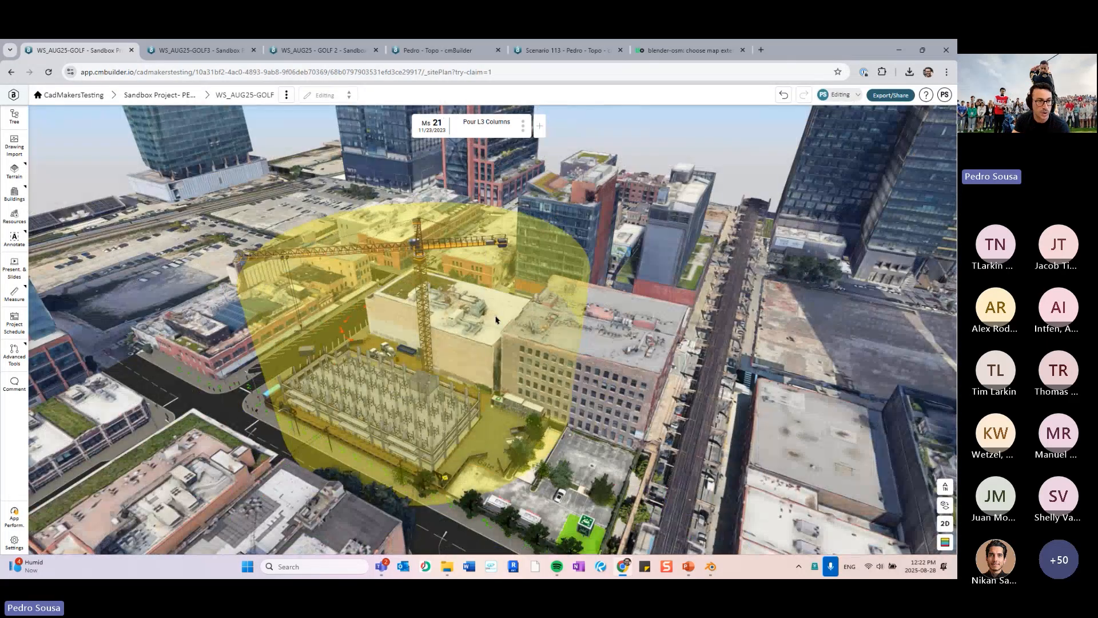
pyautogui.click(15, 237)
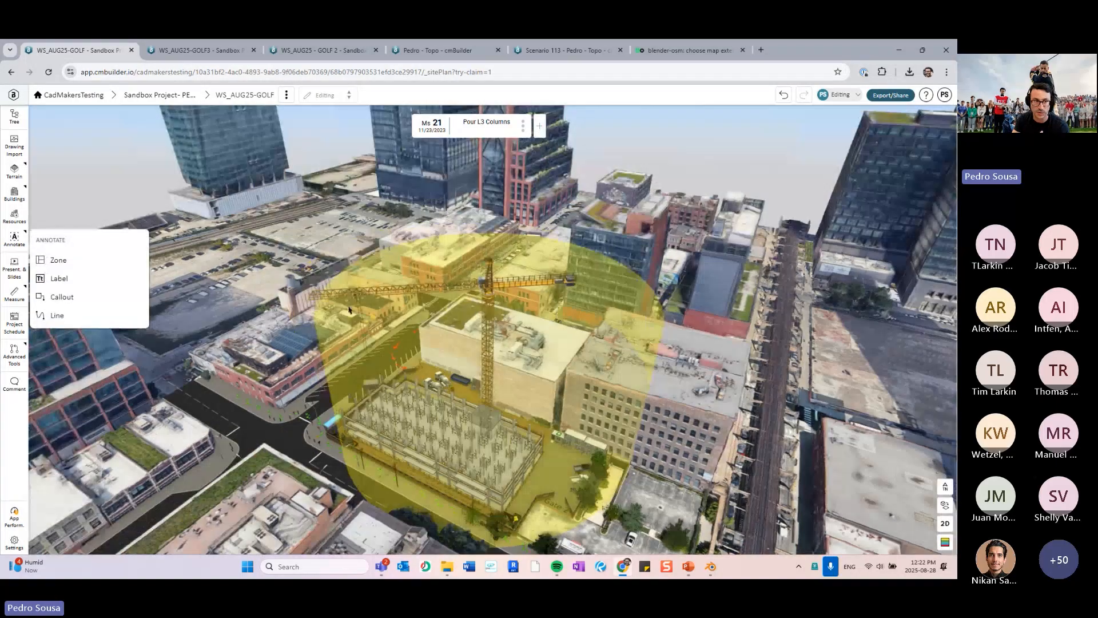
pyautogui.click(84, 321)
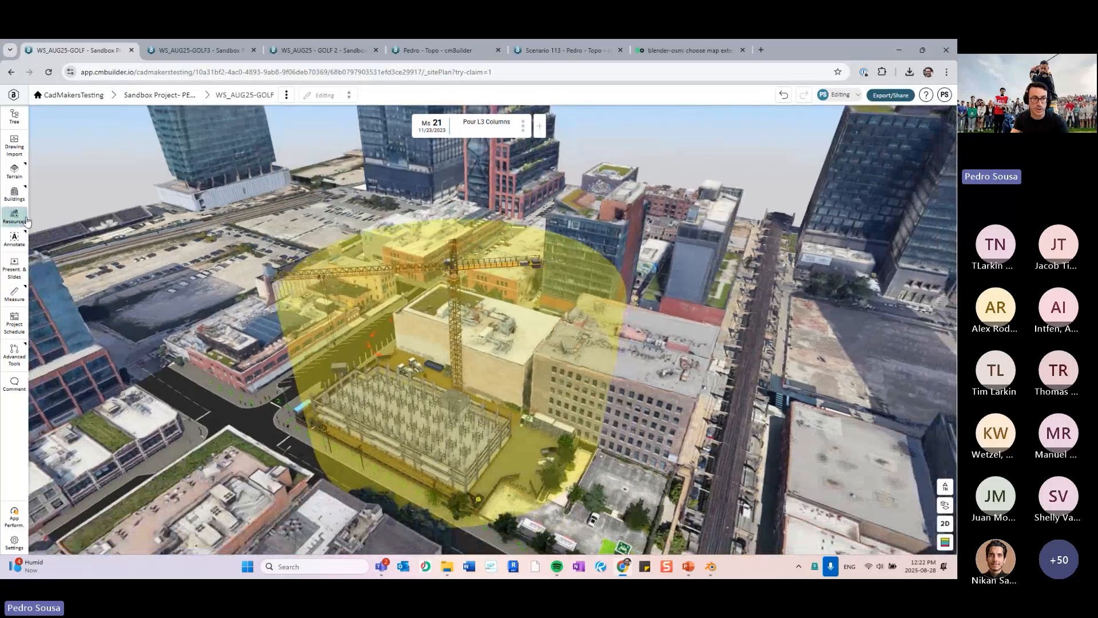
# Clear the search in the resource library and close the library
pyautogui.click(14, 216)
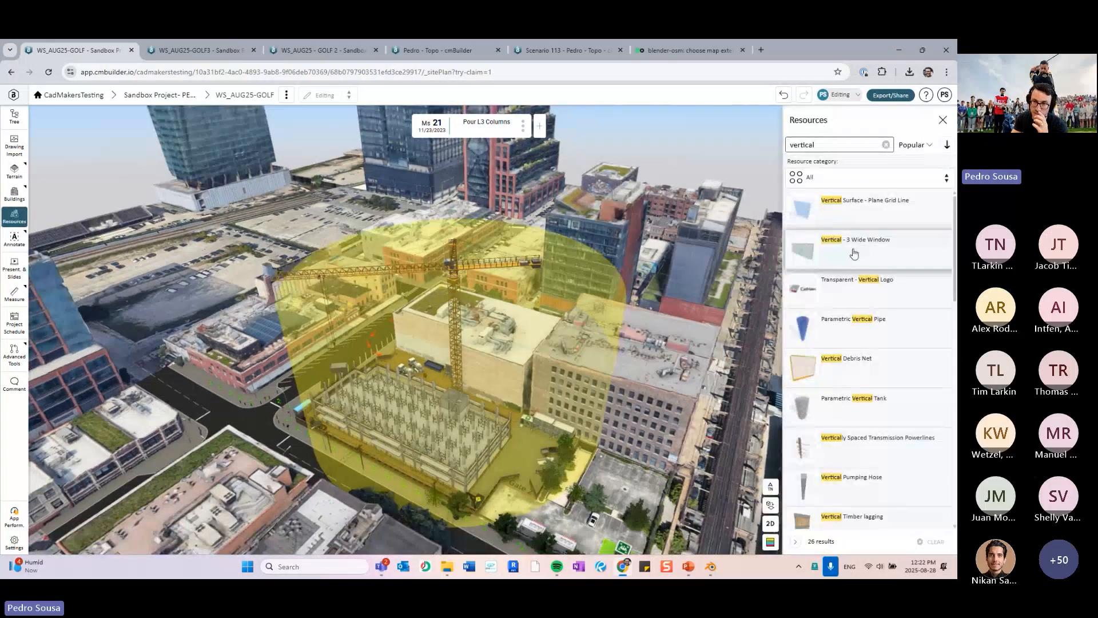
pyautogui.click(886, 145)
pyautogui.click(942, 120)
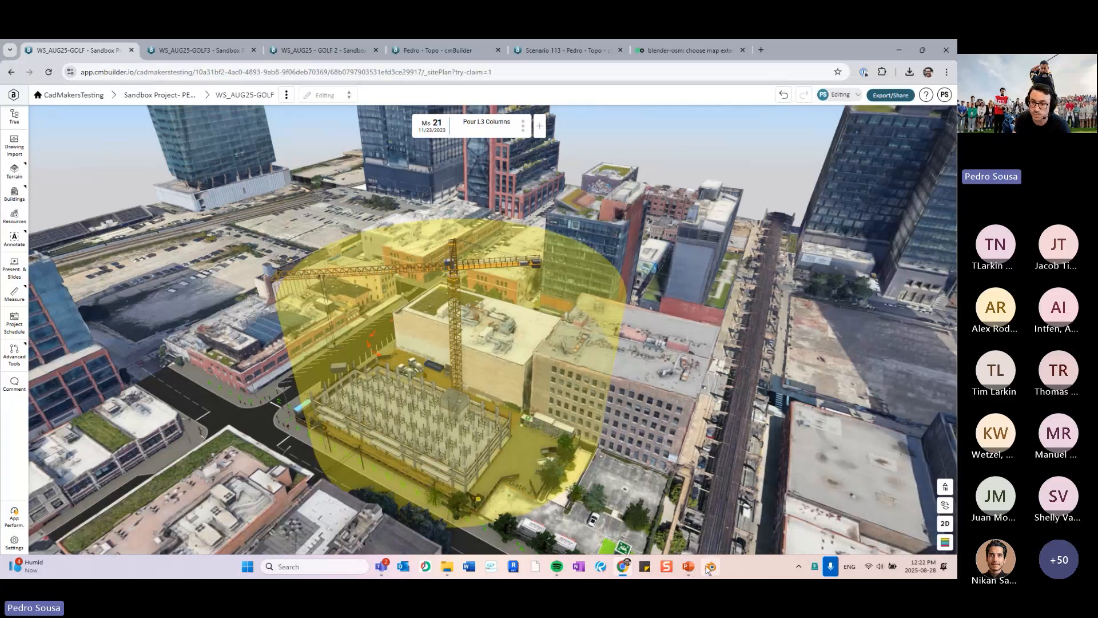
# Switch to PowerPoint, review the next checklist slide on Hazard Identification and Control Measures, and return to the cmBuilder model
pyautogui.click(688, 566)
pyautogui.press('pagedown')
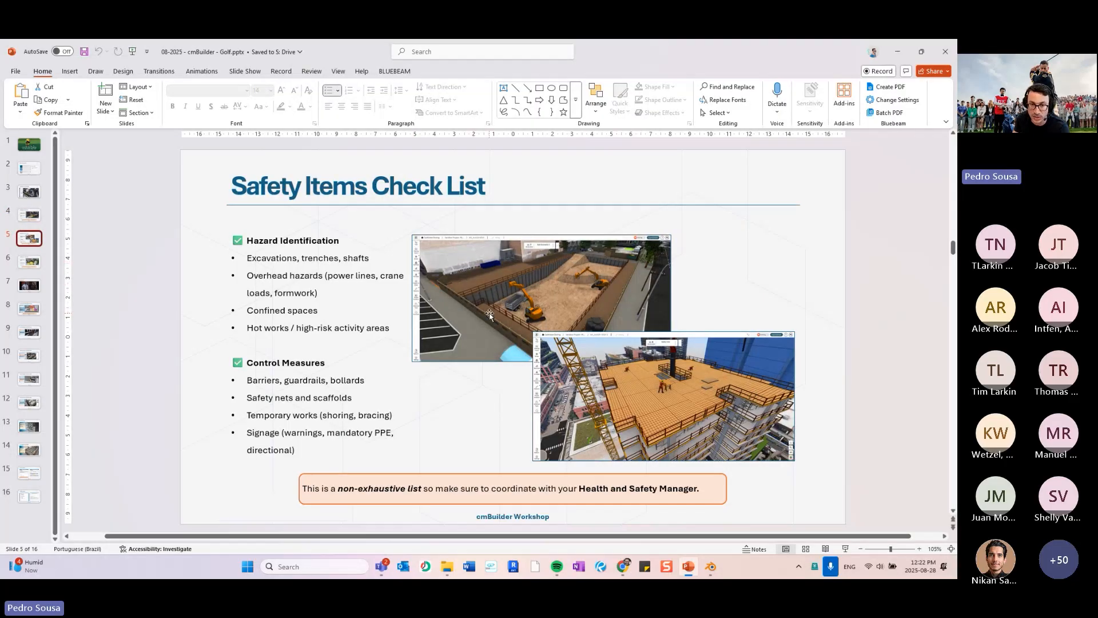
pyautogui.click(880, 53)
pyautogui.click(891, 58)
pyautogui.click(891, 58)
# Rewind the construction timeline to its start and advance it to the Bulk Excavation 1 milestone
pyautogui.scroll(5, 545, 307)
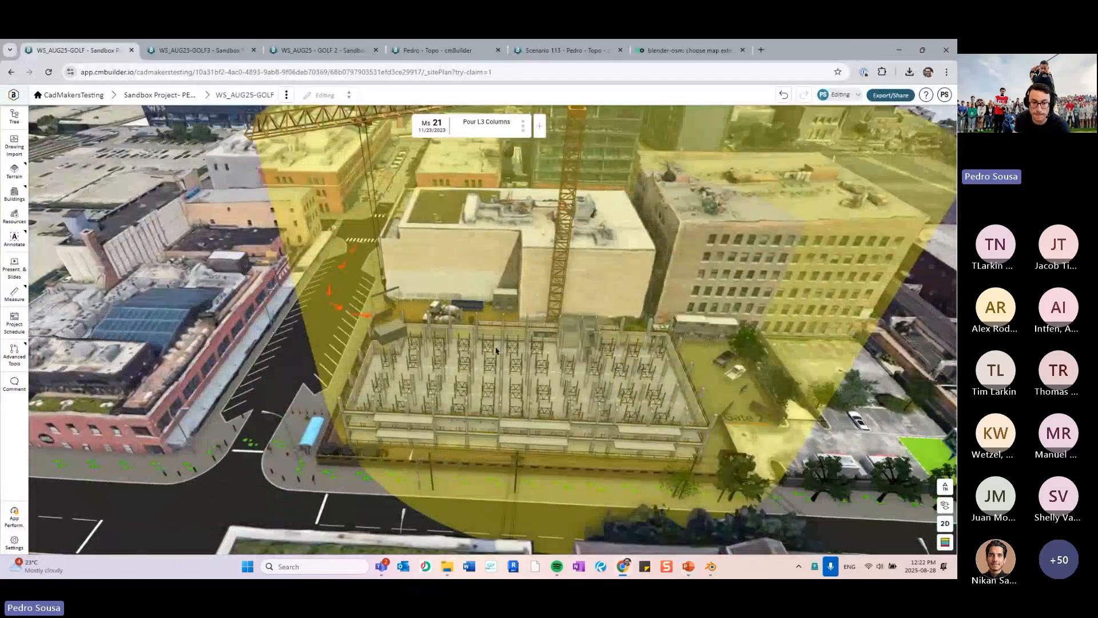
pyautogui.press('Home')
pyautogui.press('Right')
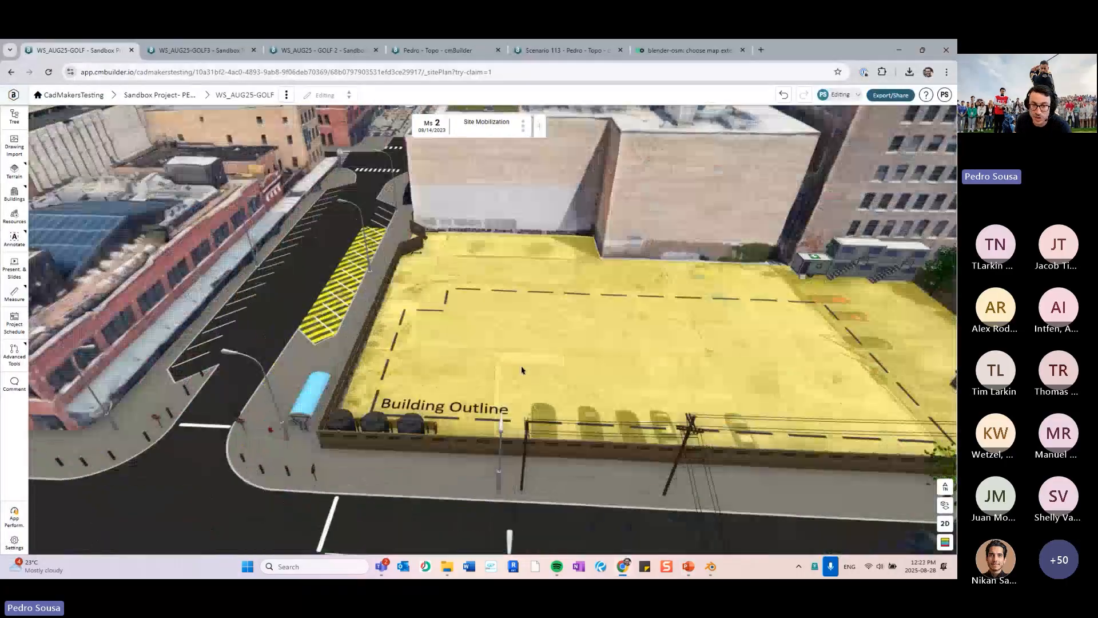
pyautogui.press('Right')
pyautogui.press('Right')
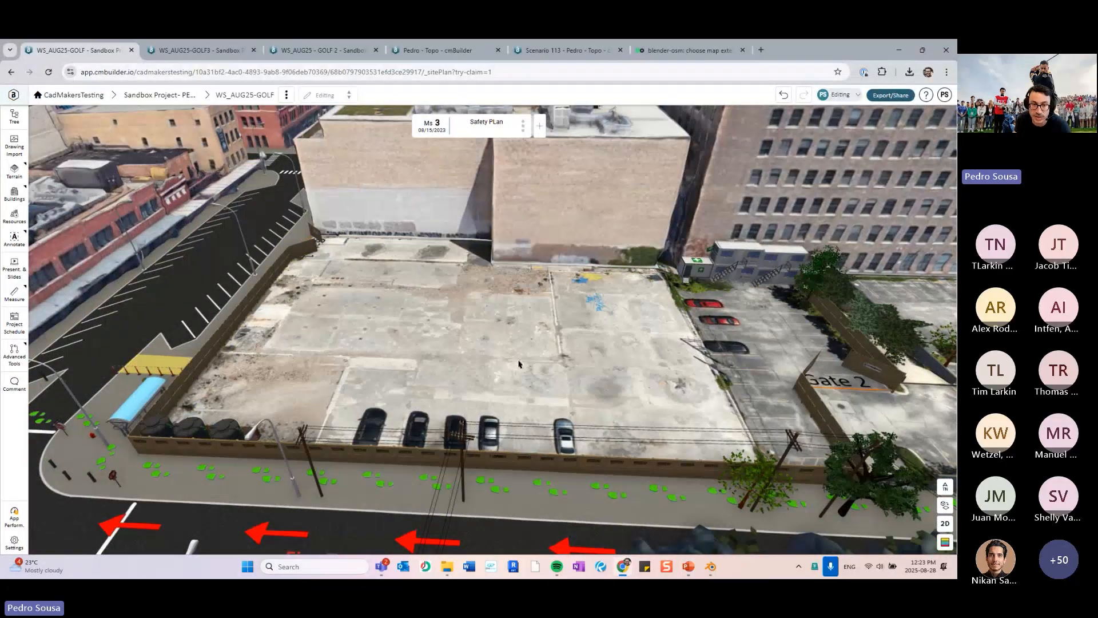
pyautogui.press('Right')
pyautogui.press('Right')
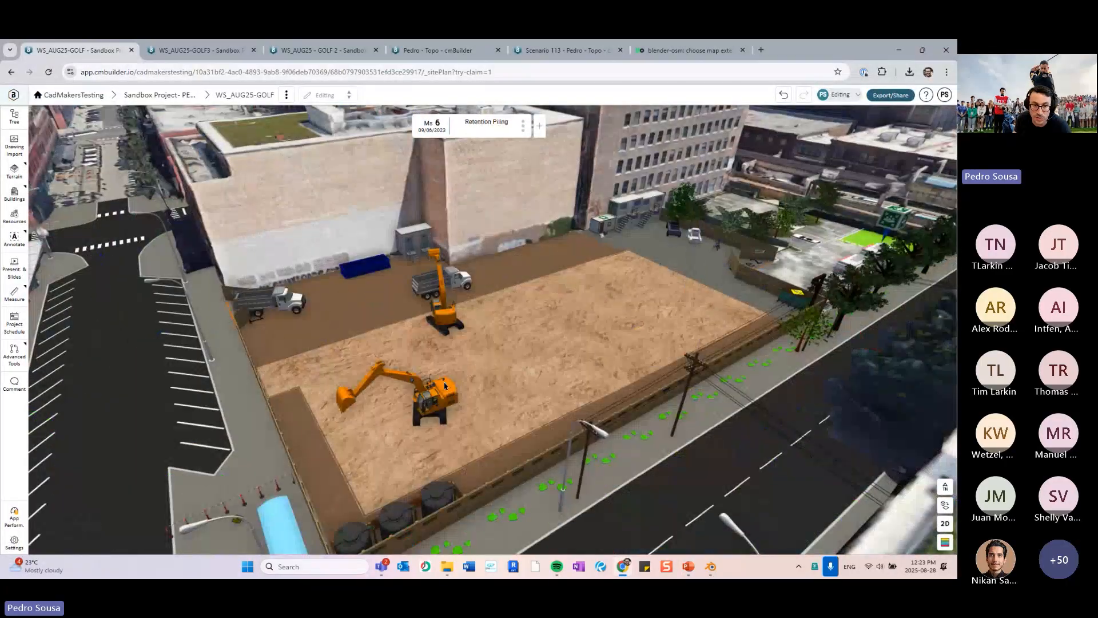
pyautogui.press('Right')
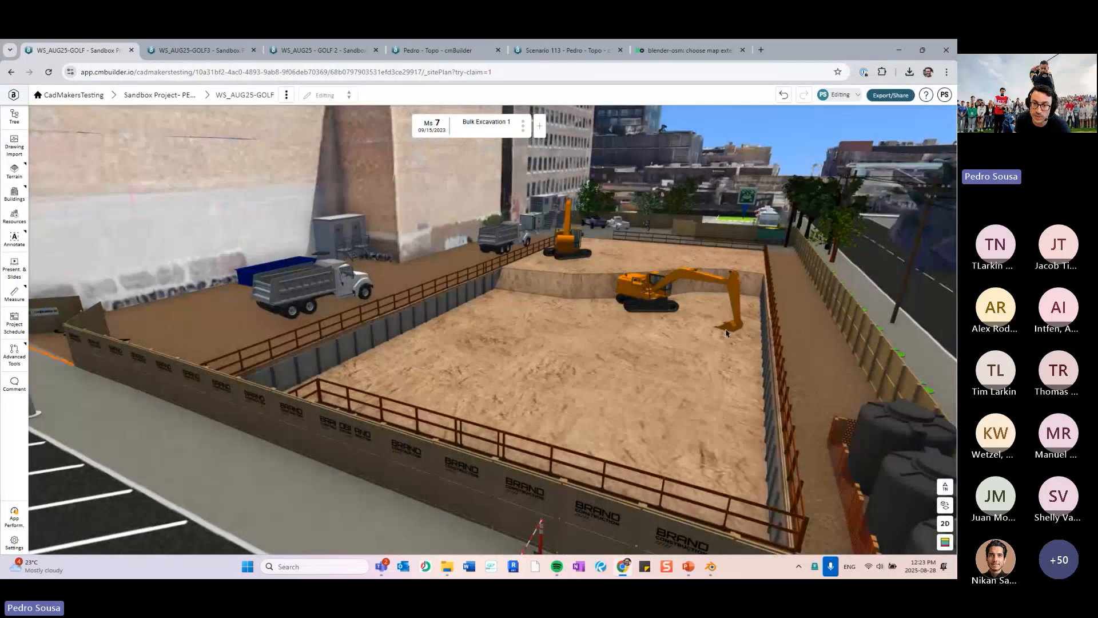
# Excavate a straight earthwork trench about 156 ft long across the vacant lot beside the parked vans
pyautogui.scroll(-10, 429, 286)
pyautogui.moveTo(808, 309); pyautogui.dragTo(483, 326)
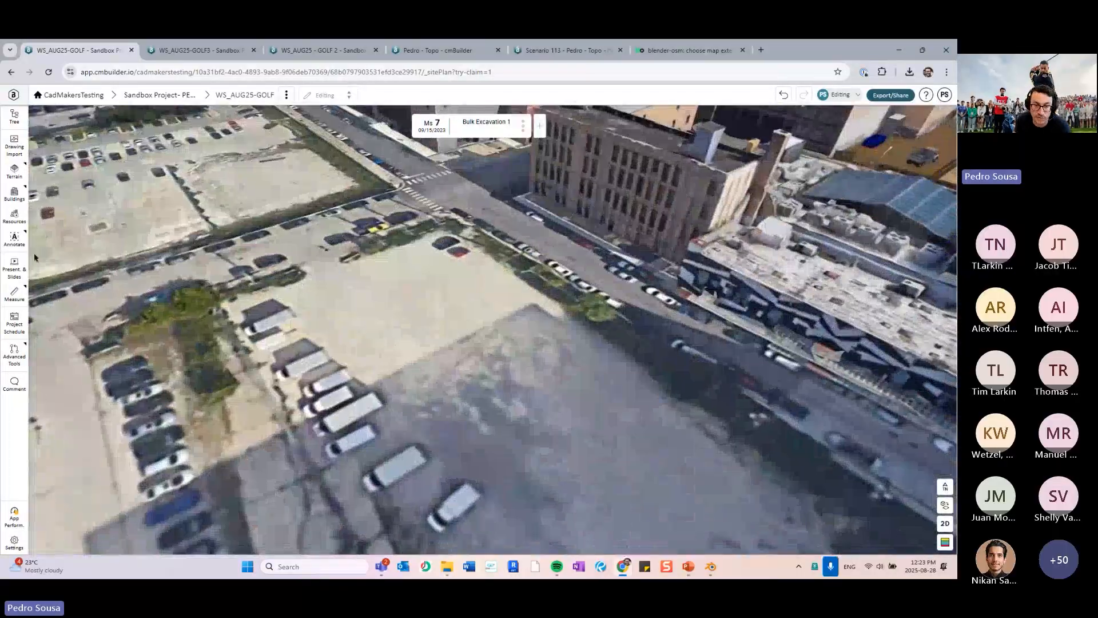
pyautogui.click(14, 172)
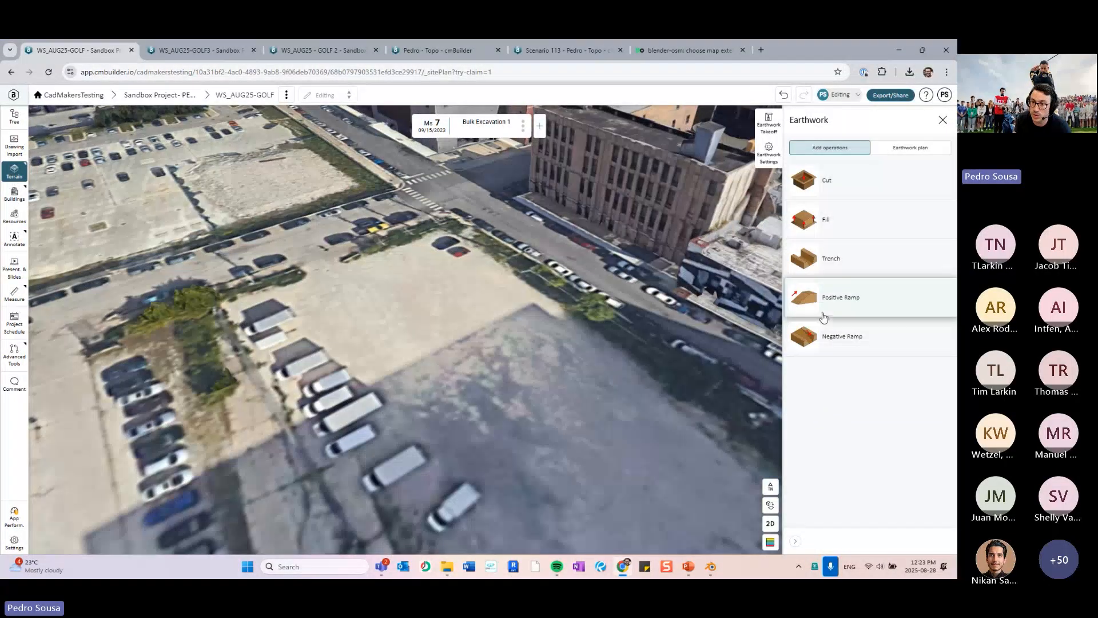
pyautogui.click(827, 258)
pyautogui.click(386, 284)
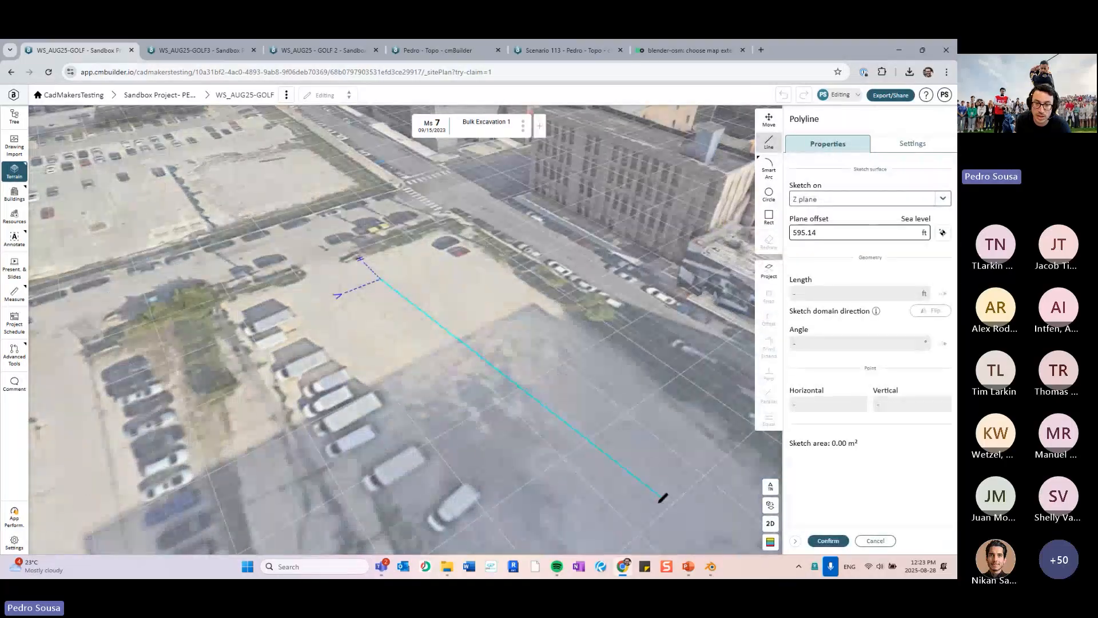
pyautogui.click(619, 511)
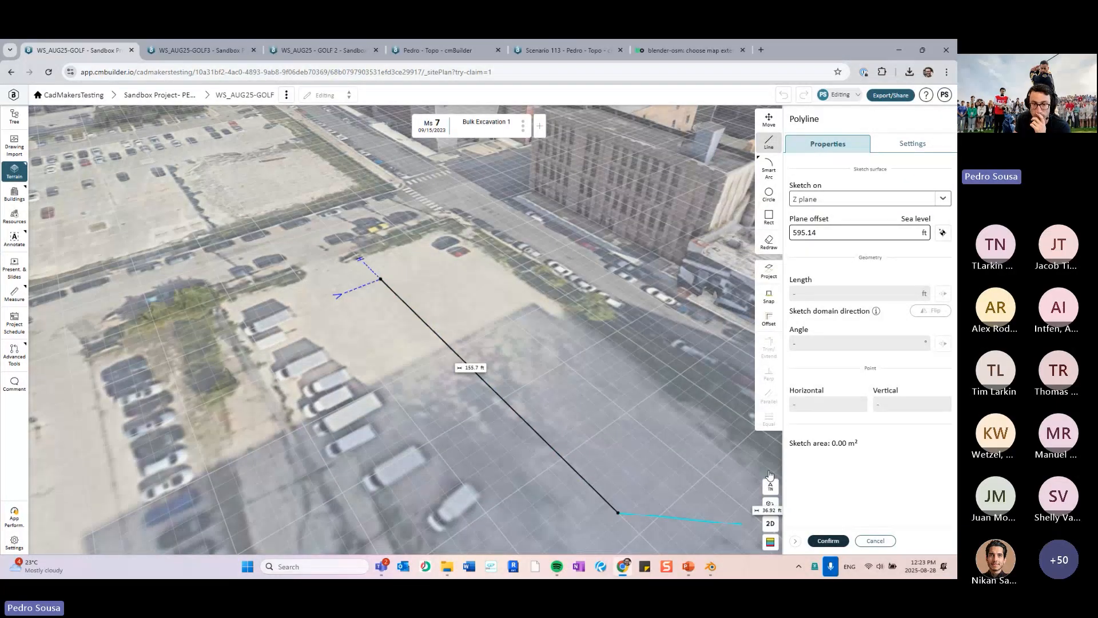
pyautogui.click(828, 541)
pyautogui.click(829, 539)
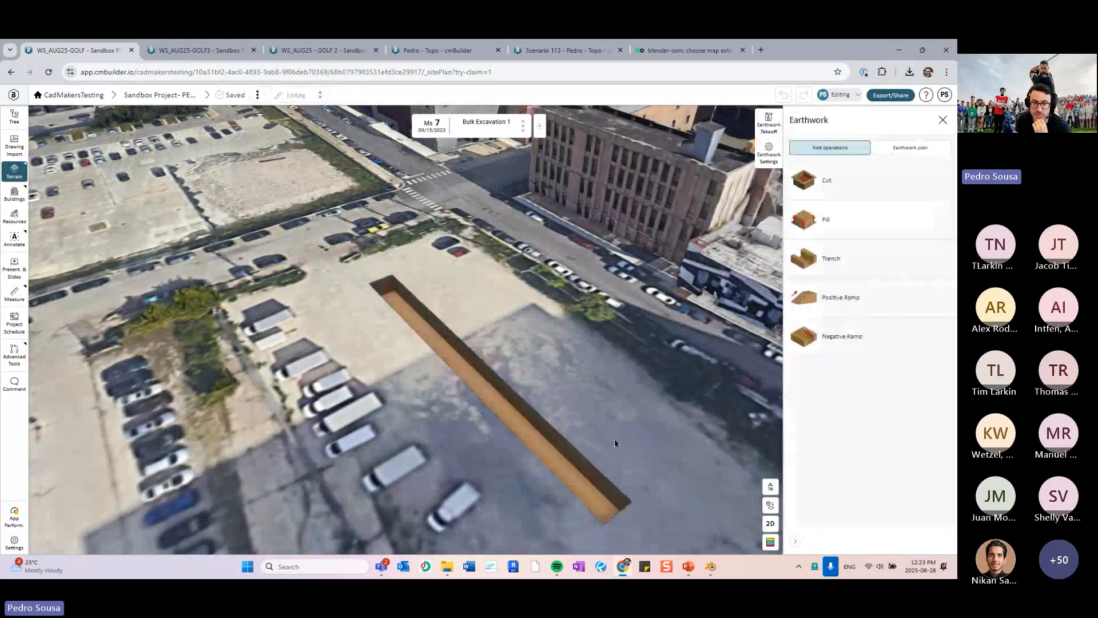
# Open the resource library and narrow it to Excavation & Shoring within the Equipment & Vehicles category
pyautogui.scroll(5, 522, 341)
pyautogui.scroll(-3, 525, 336)
pyautogui.scroll(-4, 515, 341)
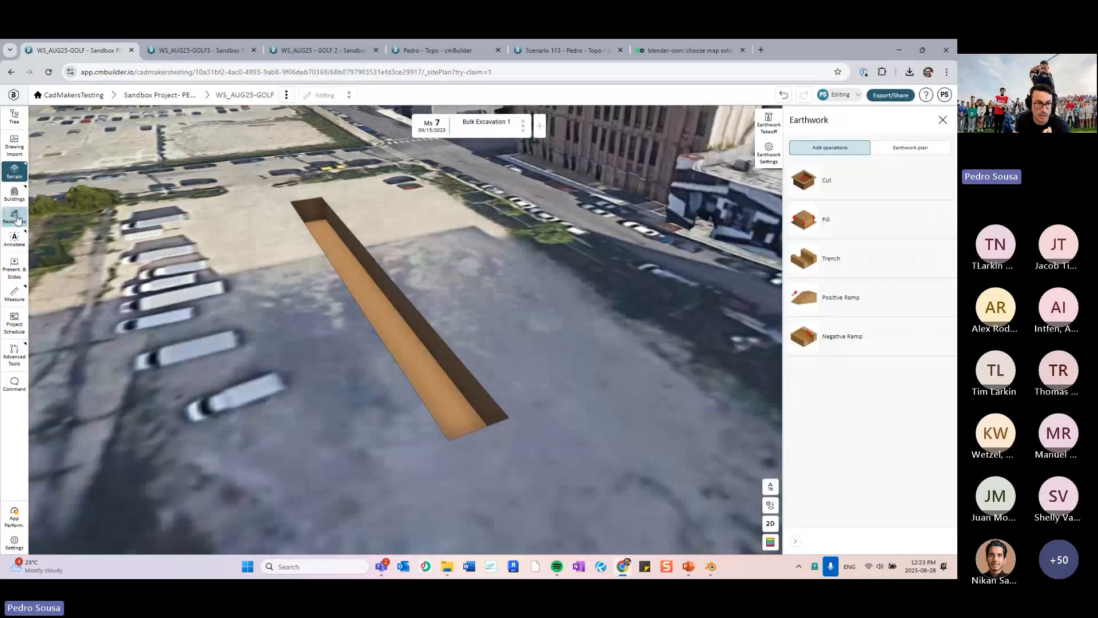
pyautogui.click(14, 216)
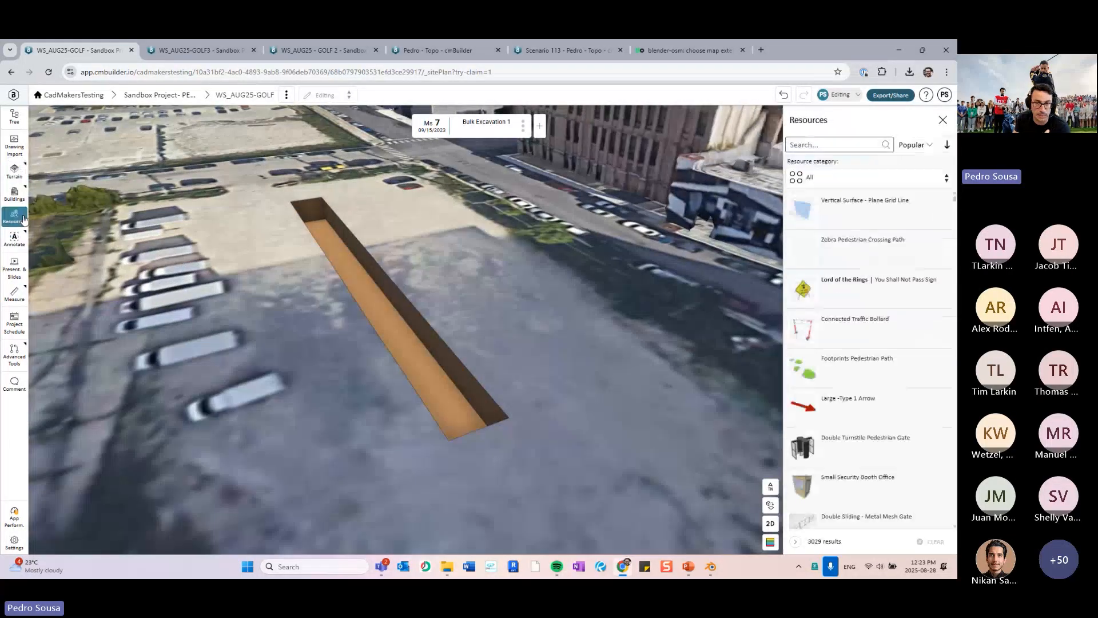
pyautogui.click(839, 182)
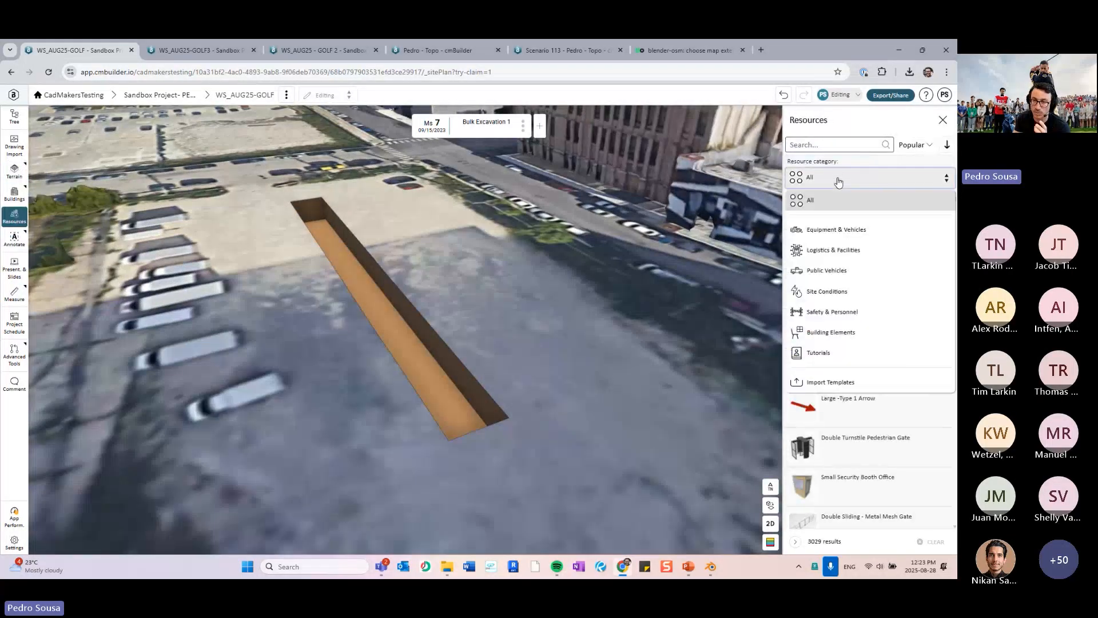
pyautogui.click(846, 229)
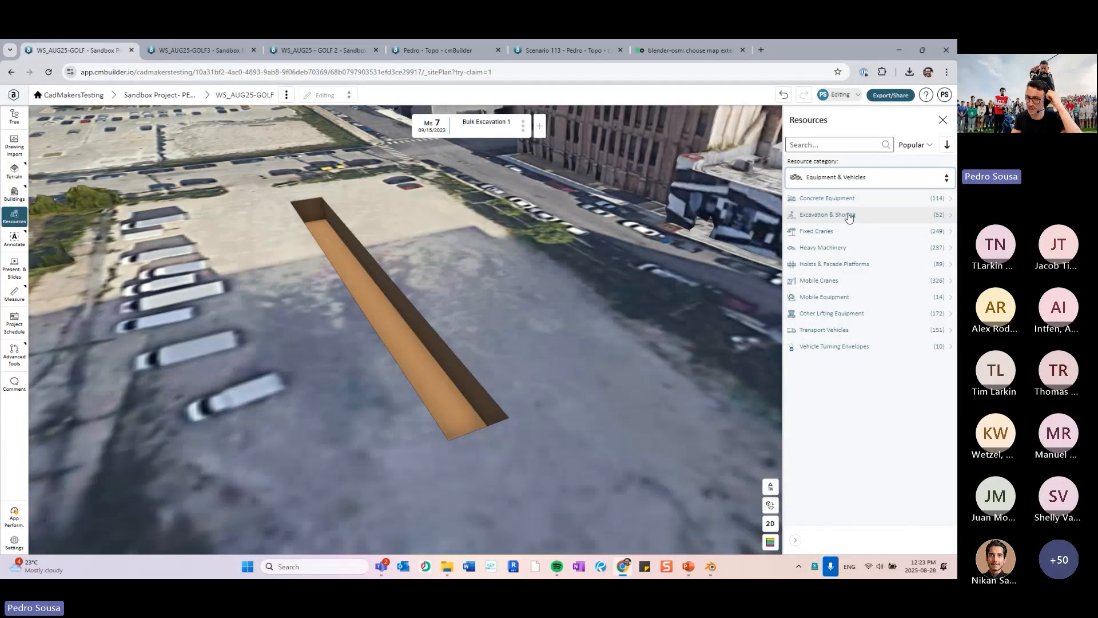
pyautogui.click(850, 221)
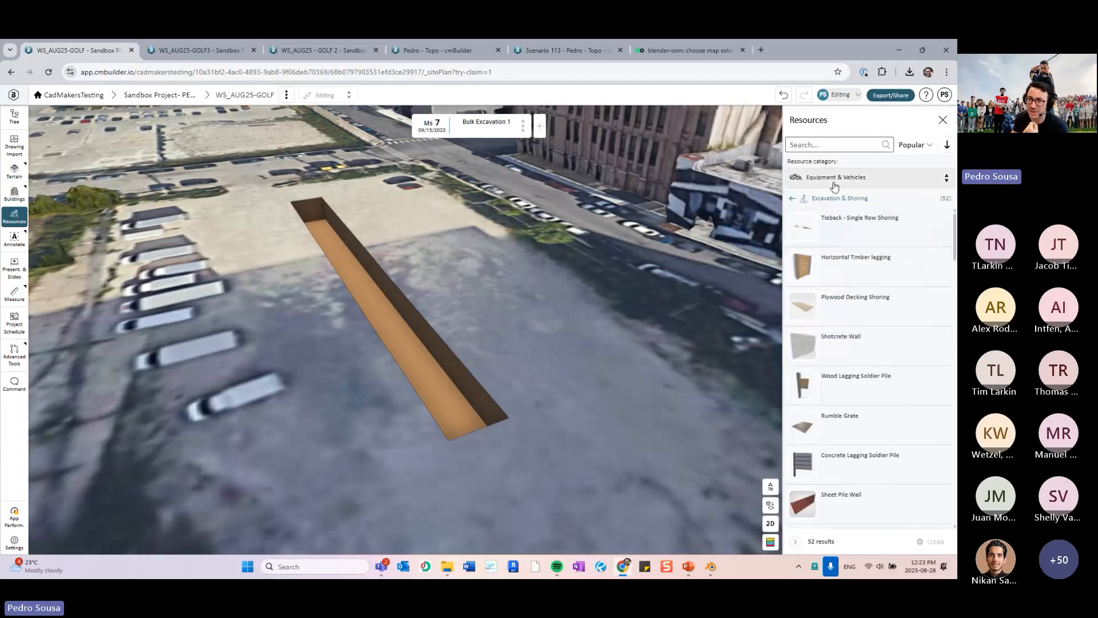
# Browse the shoring resources for trench boxes and choose the Aluminum 2 Sided Trench Box for placement
pyautogui.scroll(-8, 869, 291)
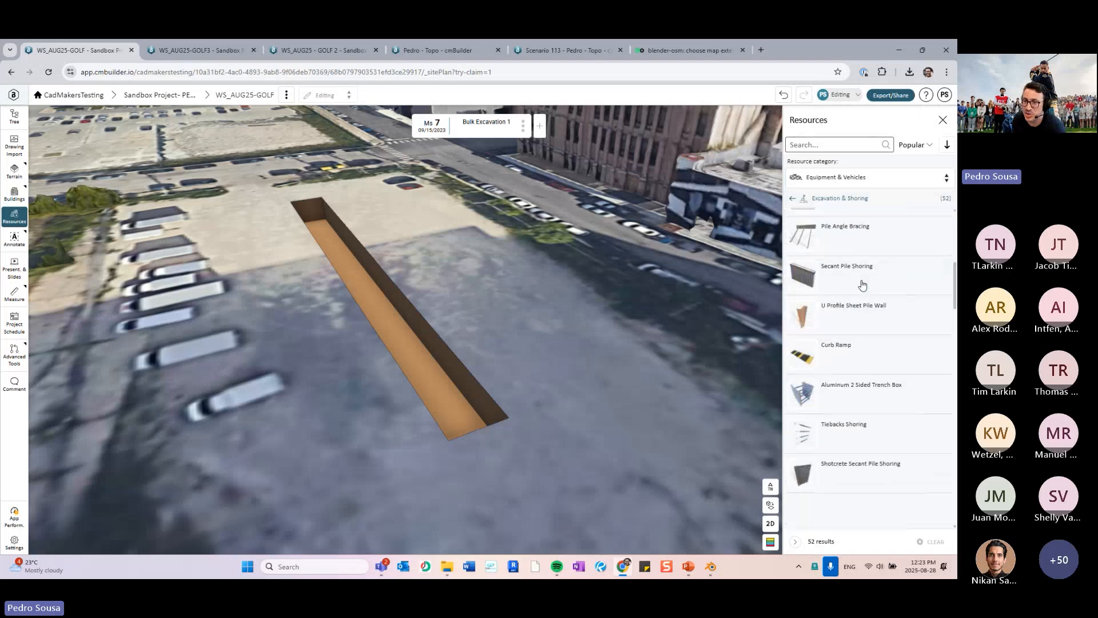
pyautogui.scroll(-4, 864, 295)
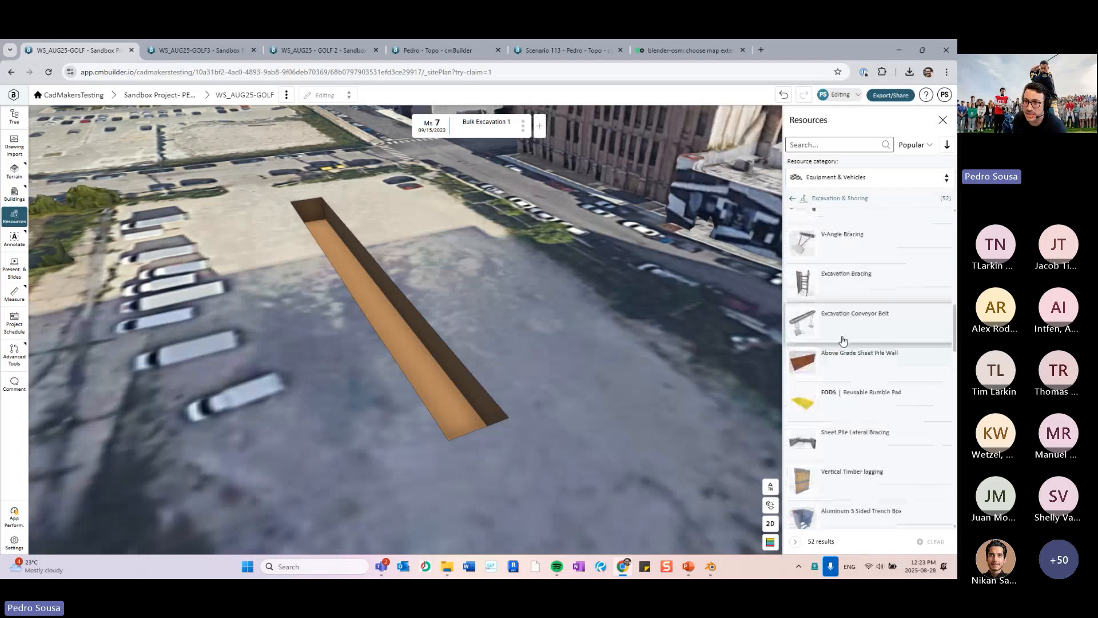
pyautogui.scroll(-3, 827, 360)
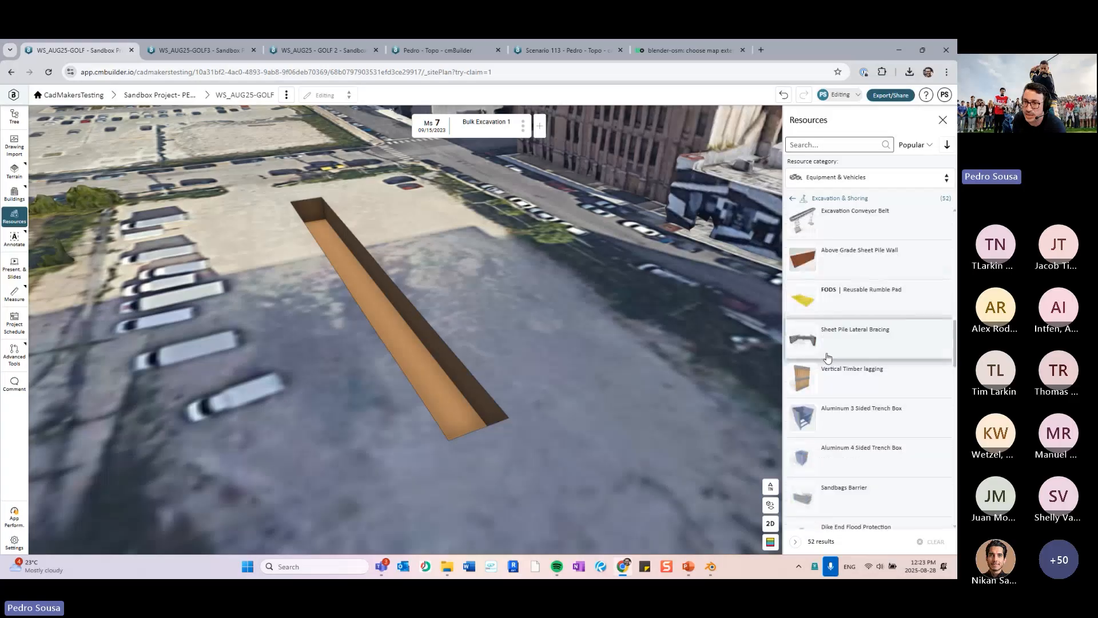
pyautogui.scroll(-3, 856, 366)
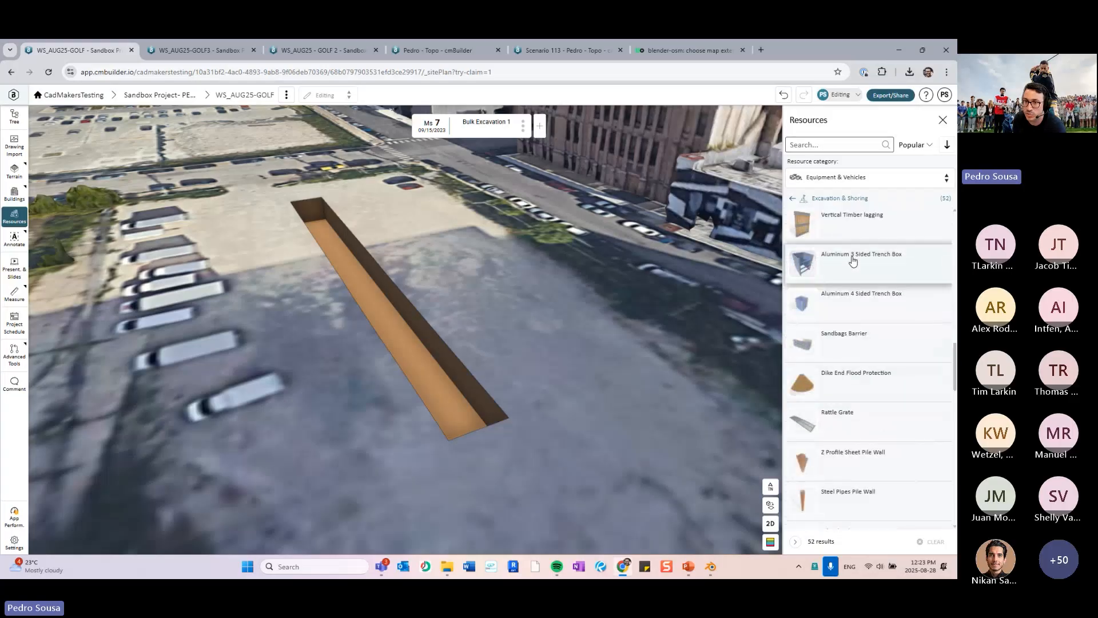
pyautogui.scroll(-1, 837, 343)
pyautogui.scroll(-9, 852, 434)
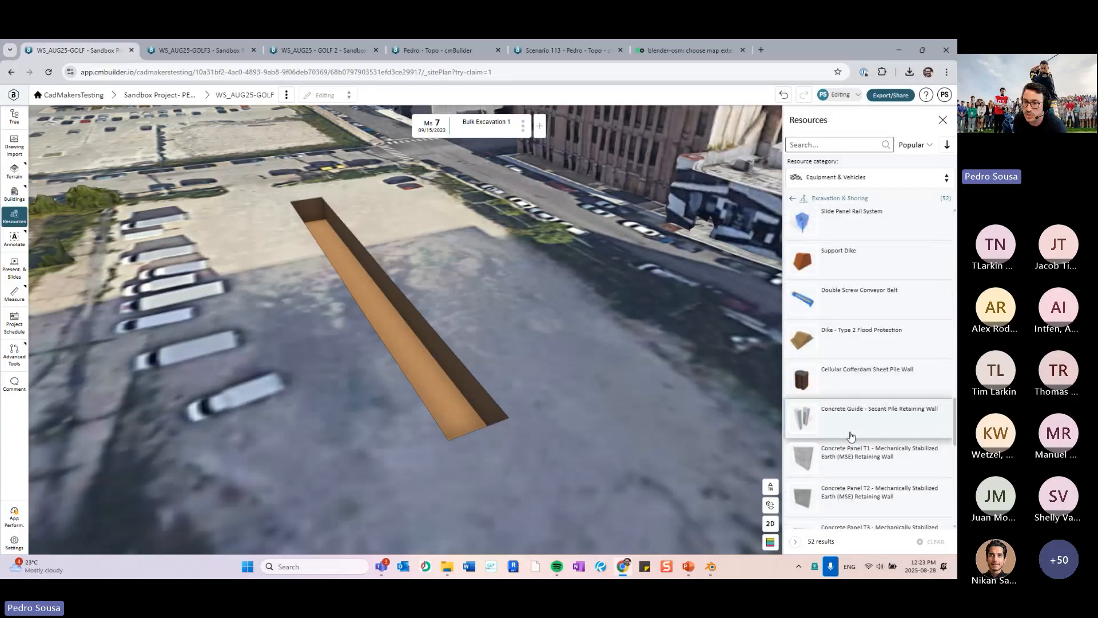
pyautogui.scroll(8, 850, 409)
pyautogui.scroll(10, 849, 405)
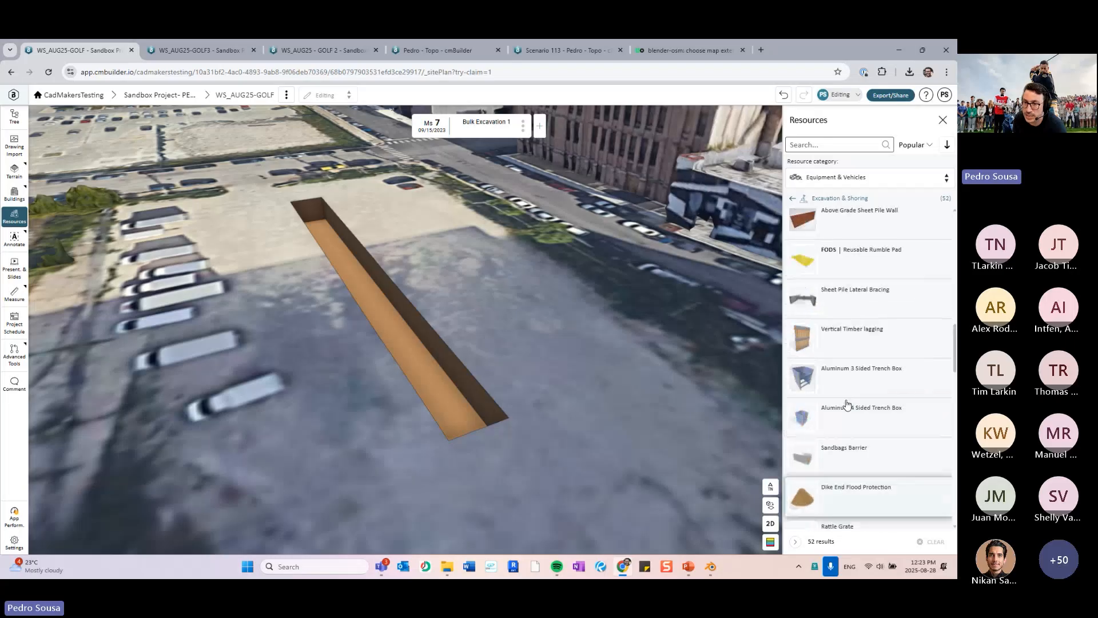
pyautogui.scroll(3, 855, 340)
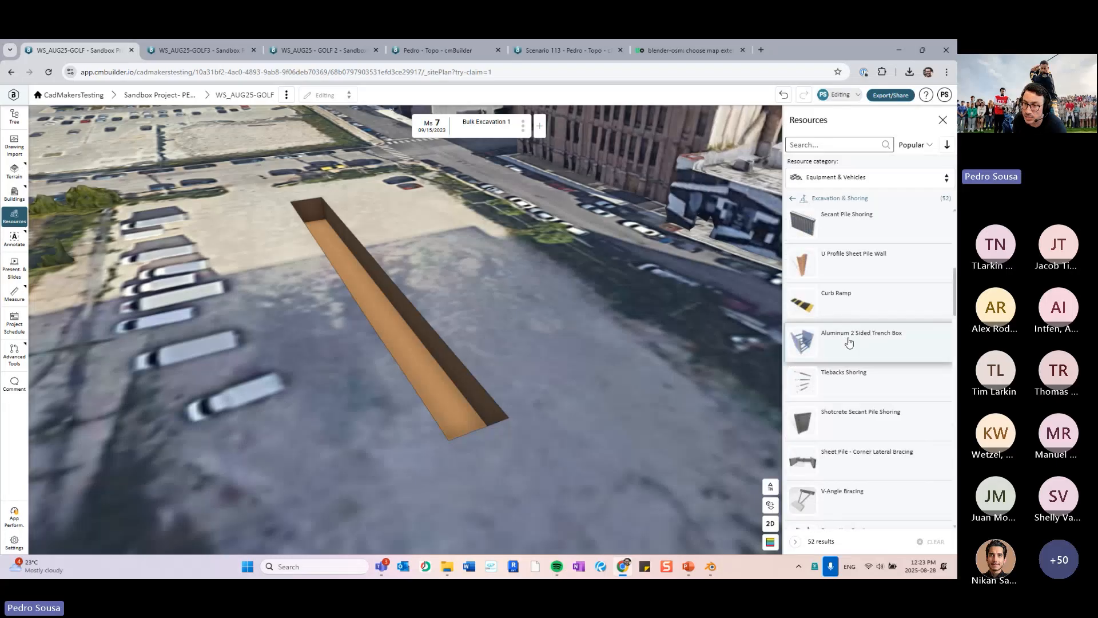
pyautogui.click(849, 342)
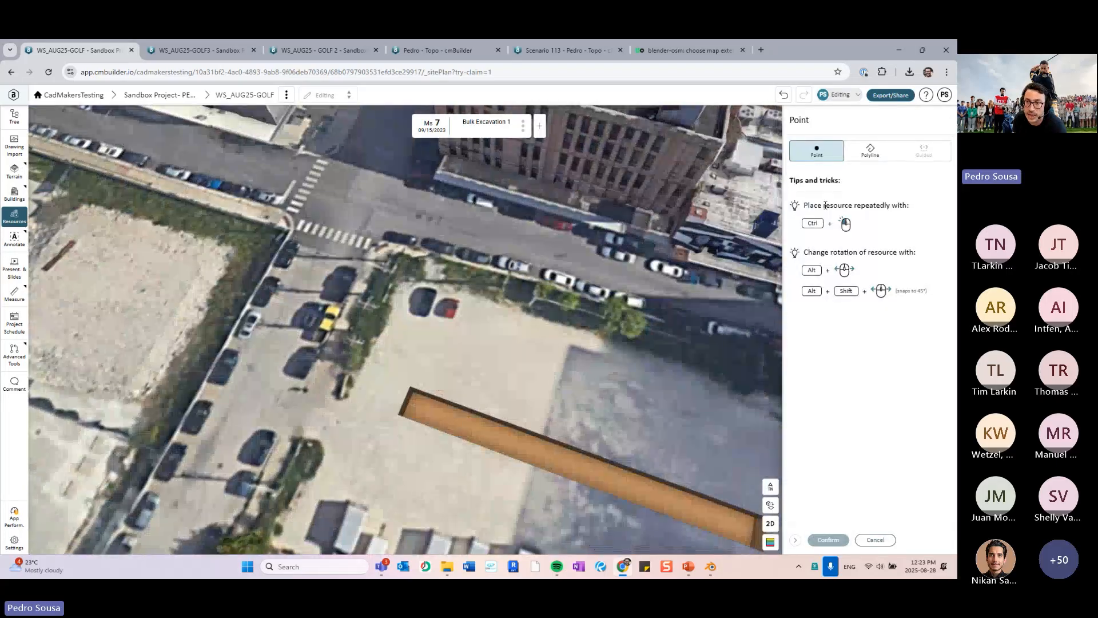
# Place the trench box as a polyline about 150 ft long running lengthwise through the excavated trench
pyautogui.click(878, 155)
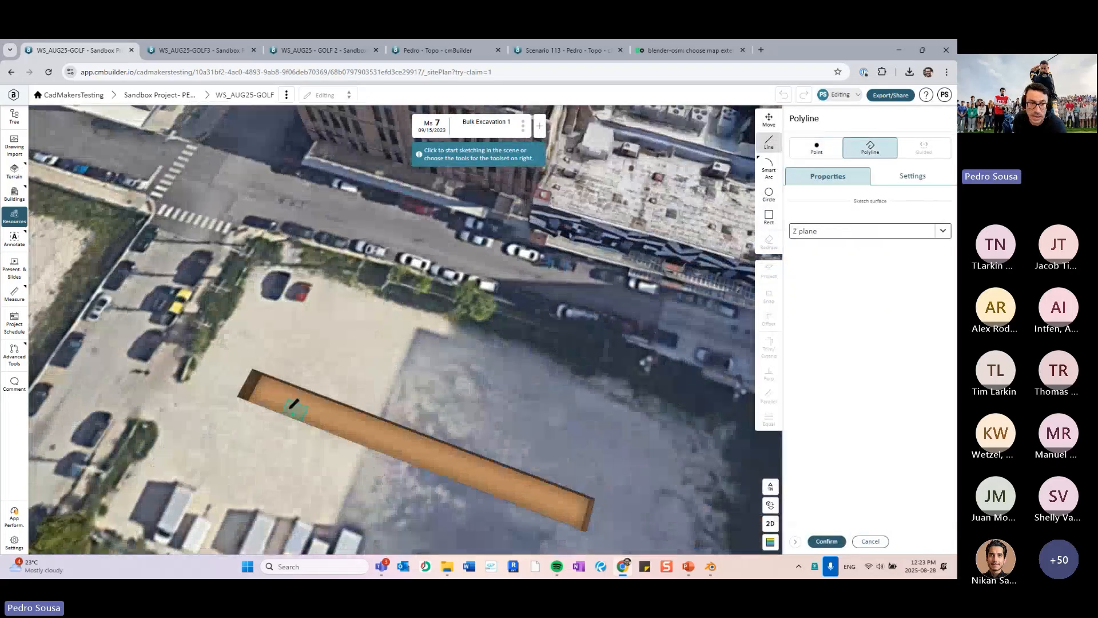
pyautogui.click(261, 393)
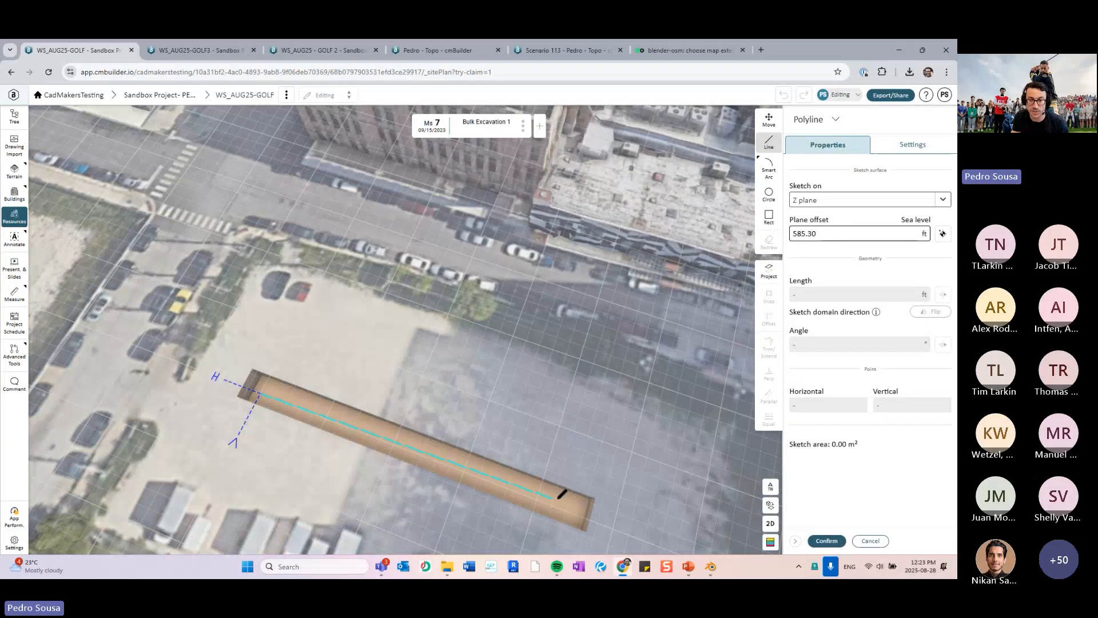
pyautogui.click(582, 514)
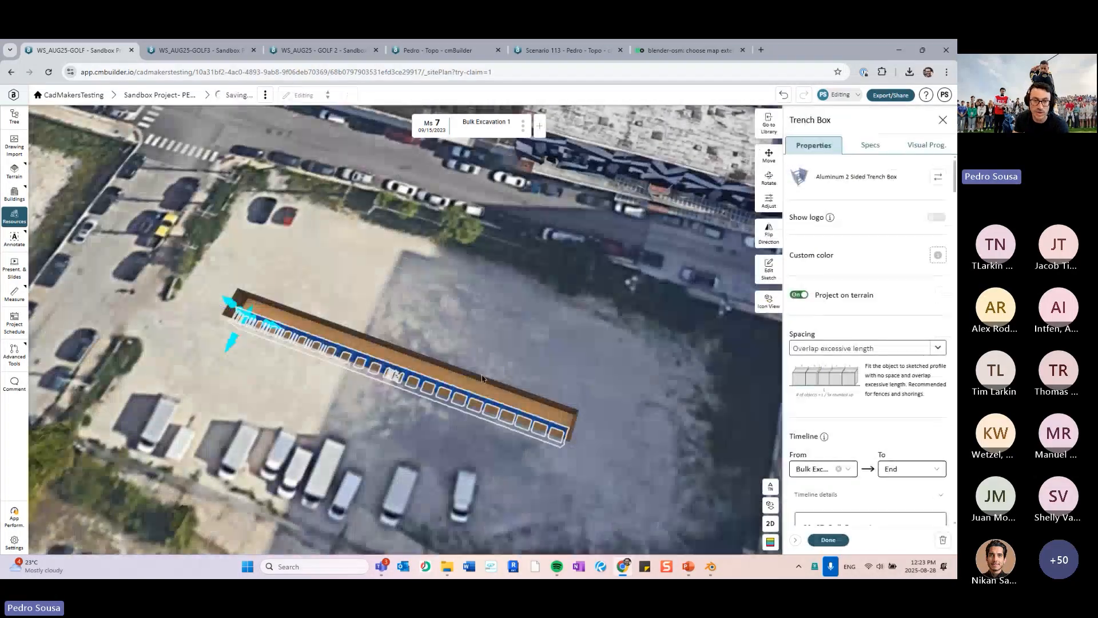
# Edit the trench box's sketch and move its path line across to the trench wall farther from the parked vans
pyautogui.scroll(3, 572, 367)
pyautogui.moveTo(457, 343); pyautogui.dragTo(658, 389, button='right')
pyautogui.scroll(4, 629, 383)
pyautogui.moveTo(658, 389)
pyautogui.mouseDown()
pyautogui.moveTo(551, 373)
pyautogui.moveTo(419, 324)
pyautogui.mouseUp()
pyautogui.scroll(-3, 436, 327)
pyautogui.moveTo(336, 313); pyautogui.dragTo(479, 243)
pyautogui.moveTo(476, 377); pyautogui.dragTo(463, 341, button='right')
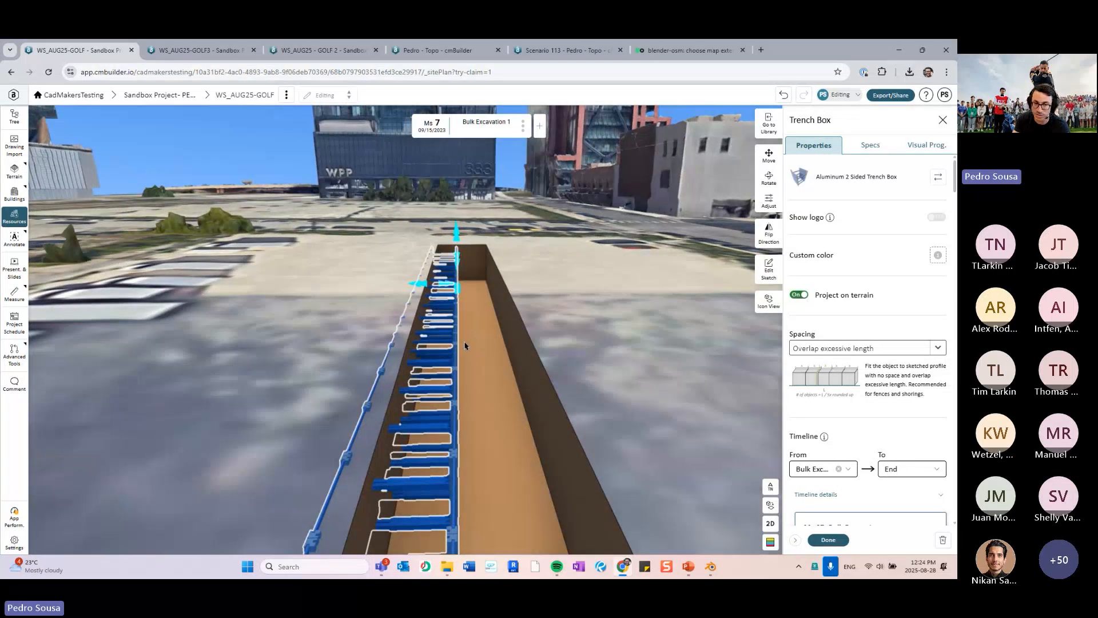
pyautogui.click(769, 269)
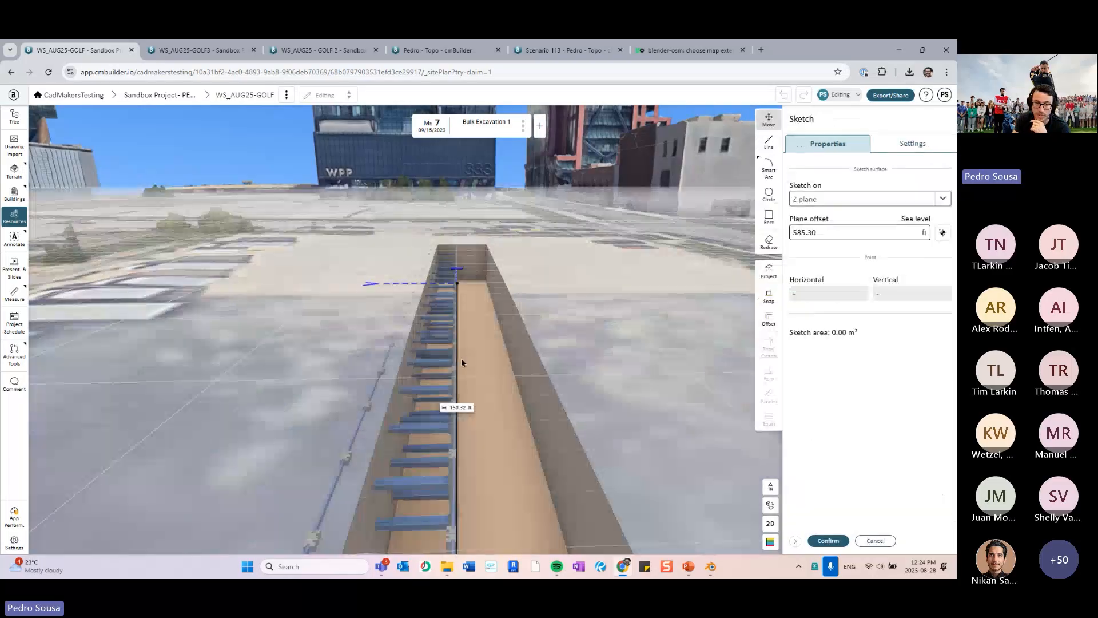
pyautogui.click(769, 296)
pyautogui.click(532, 368)
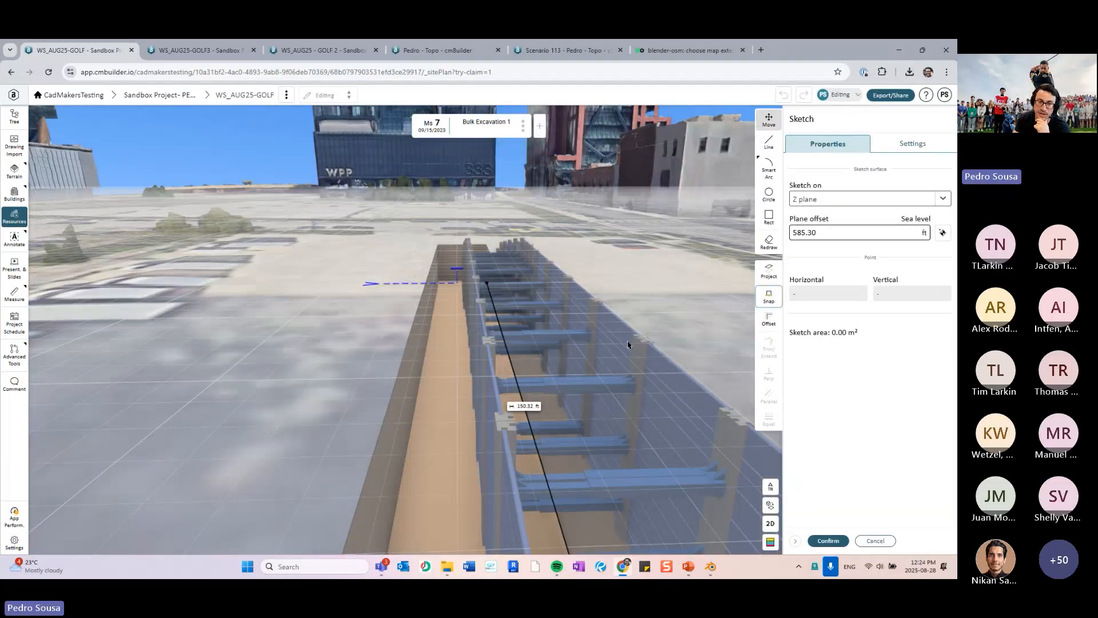
# Stretch both ends of the trench box's path line to the trench's ends in plan view and finish the sketch
pyautogui.scroll(-3, 628, 341)
pyautogui.moveTo(653, 314); pyautogui.dragTo(559, 284, button='middle')
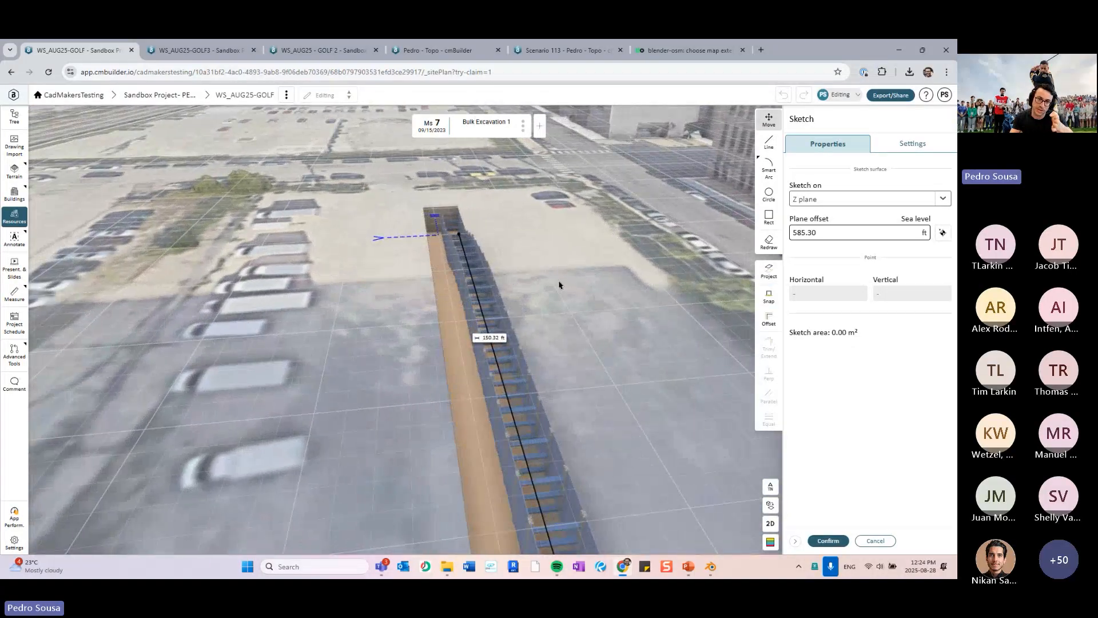
pyautogui.moveTo(524, 292); pyautogui.dragTo(498, 279, button='middle')
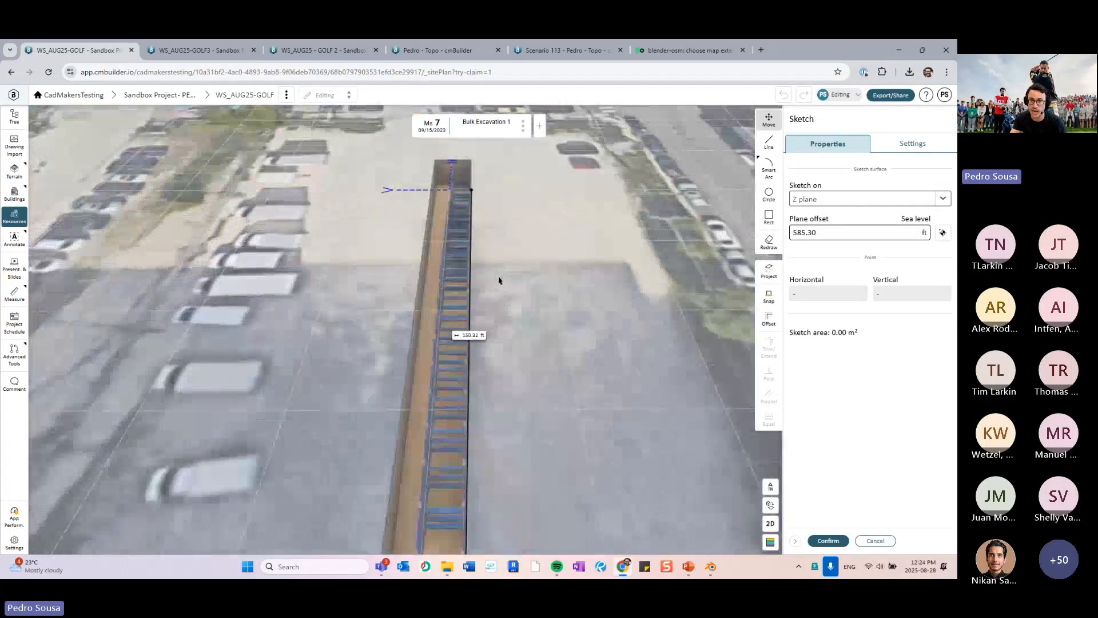
pyautogui.click(490, 282)
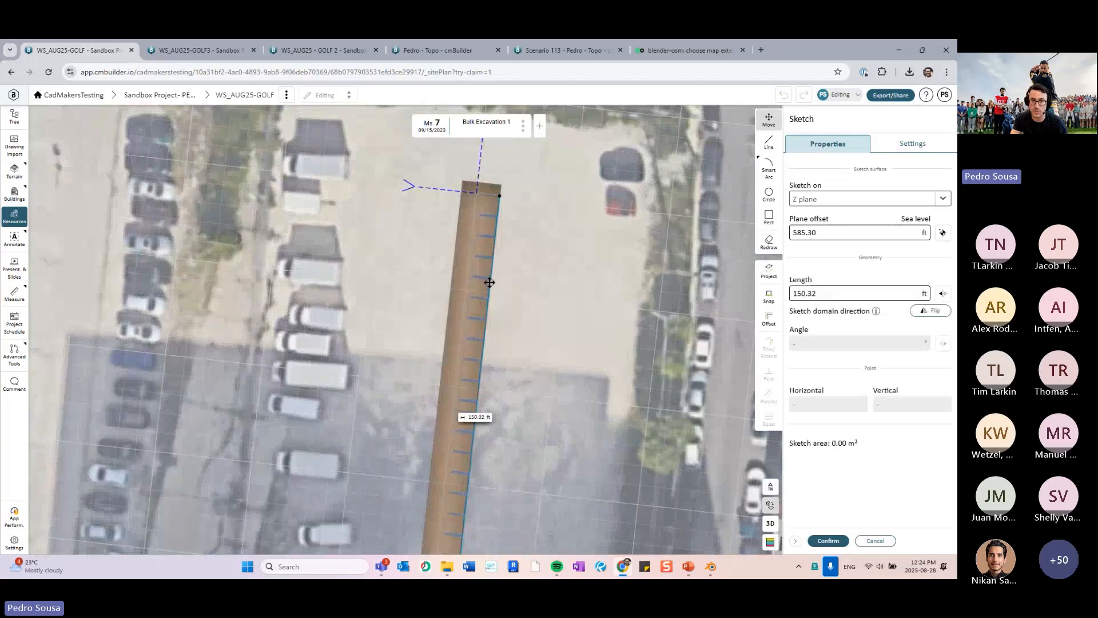
pyautogui.moveTo(525, 316); pyautogui.dragTo(537, 226, button='middle')
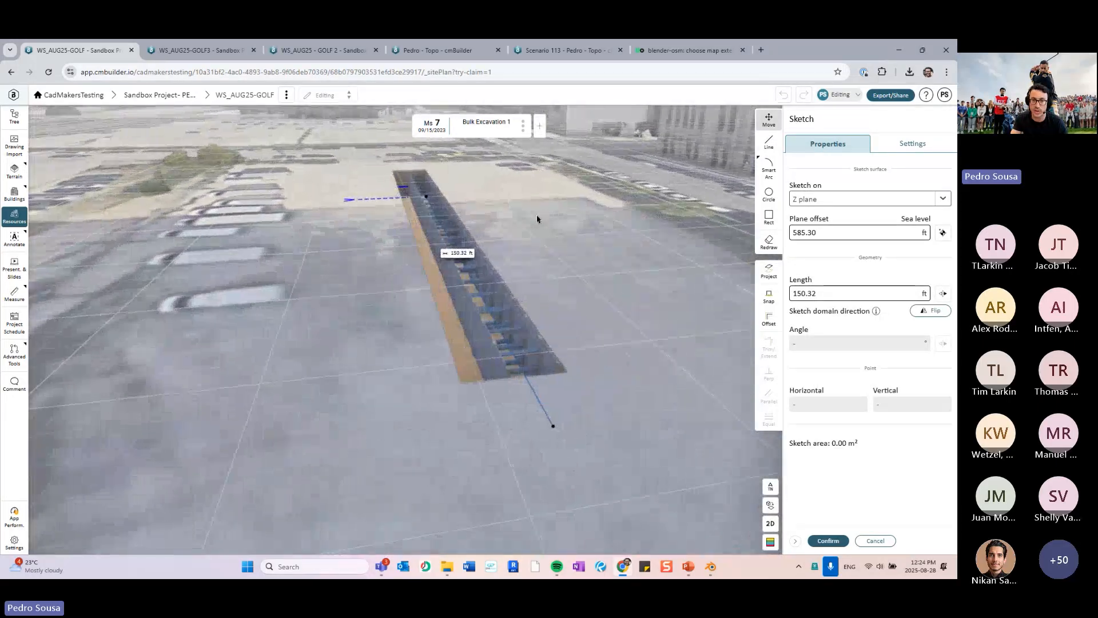
pyautogui.click(771, 523)
pyautogui.scroll(3, 352, 330)
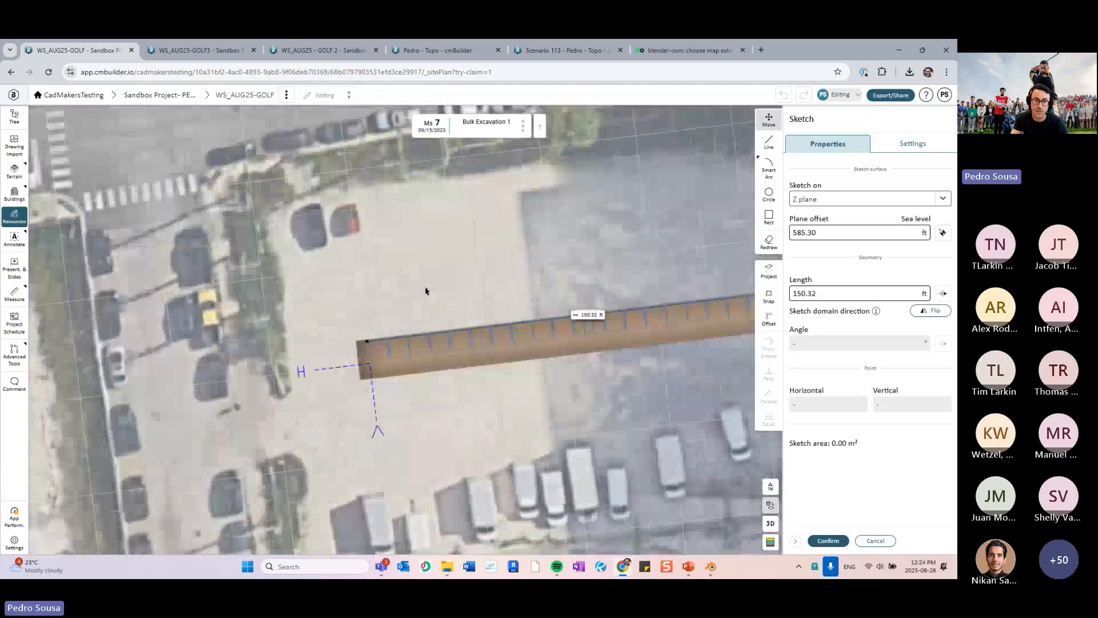
pyautogui.moveTo(344, 321); pyautogui.dragTo(326, 324)
pyautogui.scroll(-3, 439, 371)
pyautogui.scroll(3, 595, 358)
pyautogui.moveTo(750, 320); pyautogui.dragTo(478, 363, button='middle')
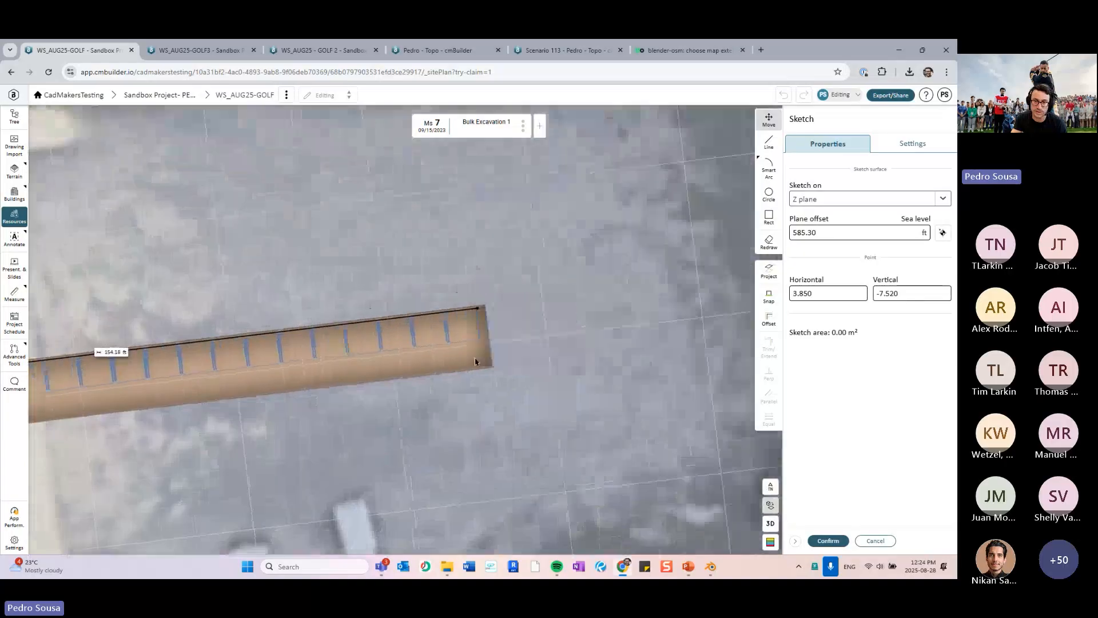
pyautogui.moveTo(469, 309); pyautogui.dragTo(474, 310)
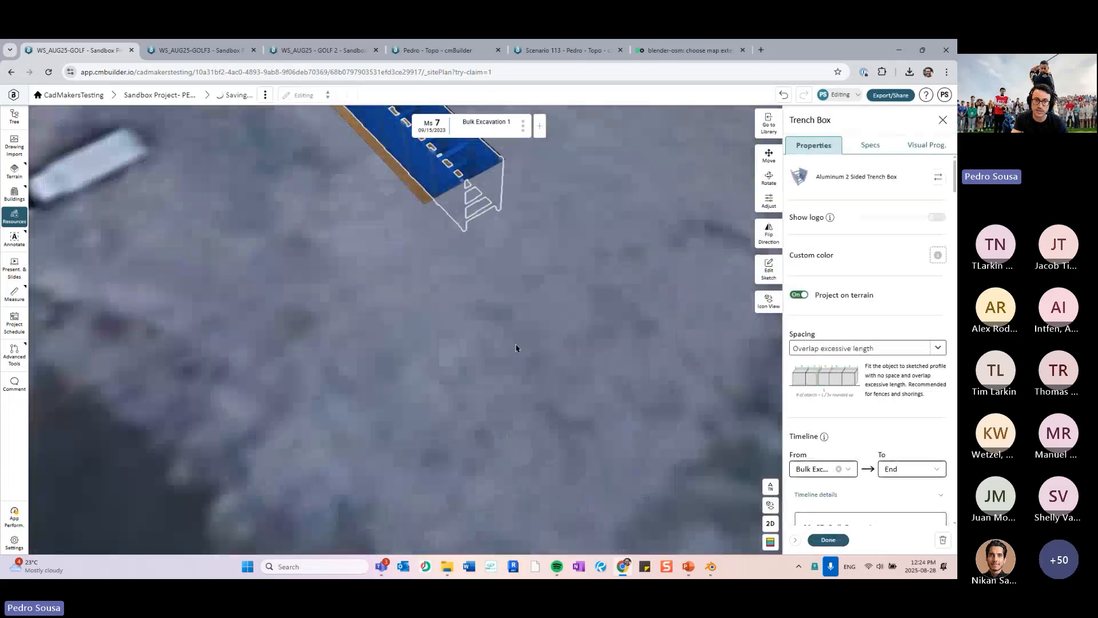
# Adjust the trench box's width to 12.47 ft so that it spans the trench from wall to wall
pyautogui.moveTo(516, 346); pyautogui.dragTo(546, 468, button='middle')
pyautogui.moveTo(697, 302)
pyautogui.mouseDown(button='middle')
pyautogui.moveTo(690, 365)
pyautogui.moveTo(660, 332)
pyautogui.moveTo(671, 329)
pyautogui.mouseUp(button='middle')
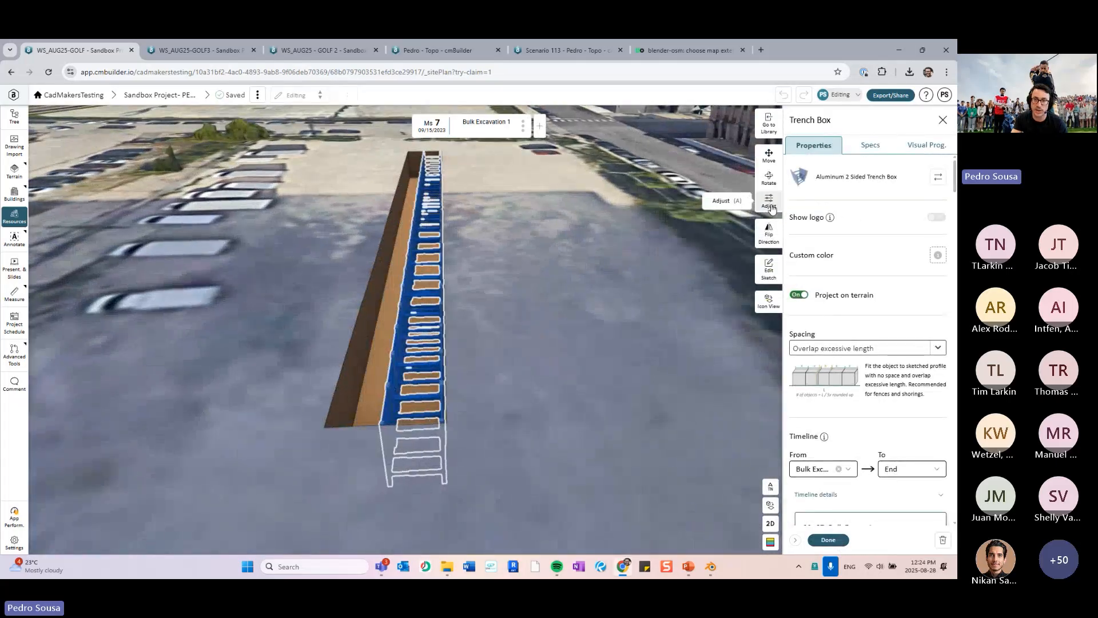
pyautogui.click(765, 211)
pyautogui.moveTo(435, 178); pyautogui.dragTo(400, 182)
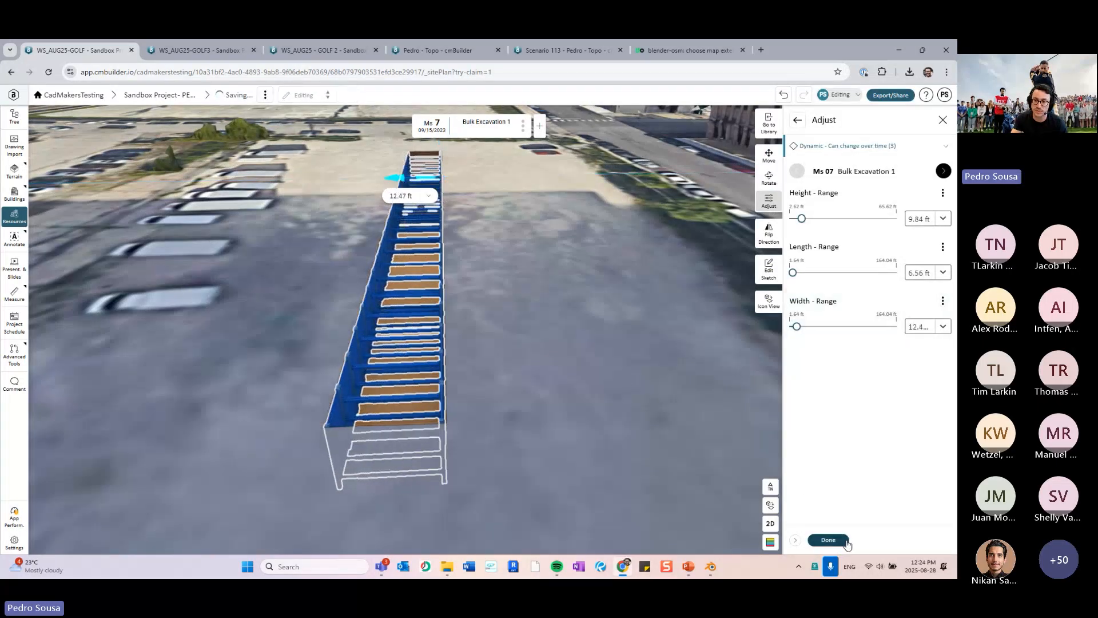
# Examine the shored trench on the site from several angles in the Bulk Excavation 1 milestone
pyautogui.scroll(-4, 610, 360)
pyautogui.moveTo(591, 353); pyautogui.dragTo(706, 383)
pyautogui.scroll(3, 600, 395)
pyautogui.moveTo(600, 395); pyautogui.dragTo(446, 264)
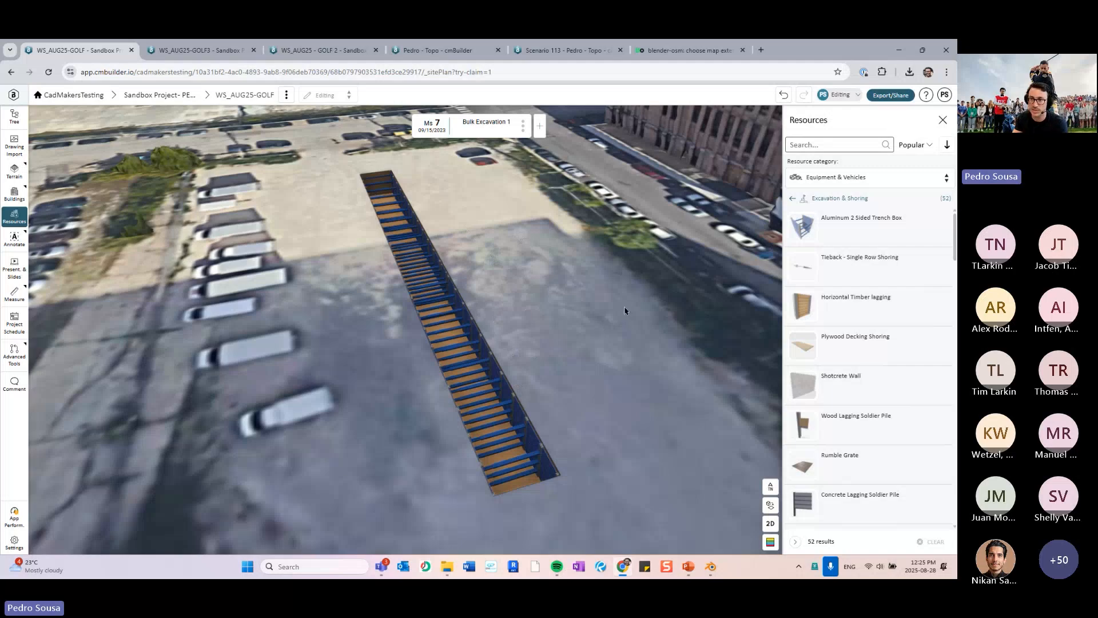
# Switch to the PowerPoint presentation, highlight the overhead hazards item on the Safety Items Check List slide, and return to cmBuilder
pyautogui.click(688, 567)
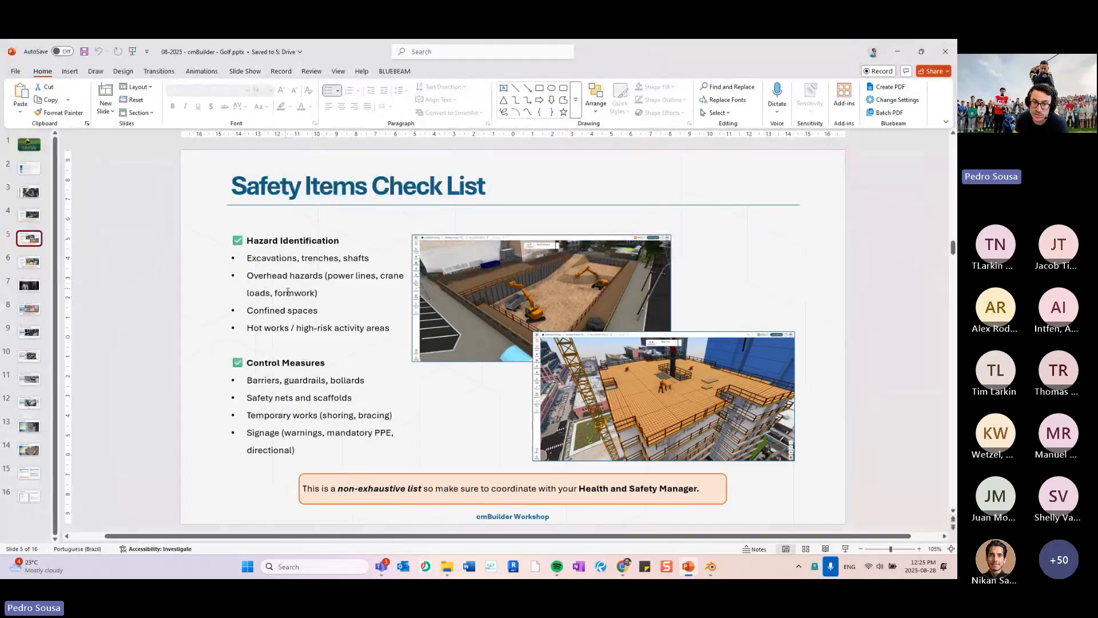
pyautogui.tripleClick(326, 290)
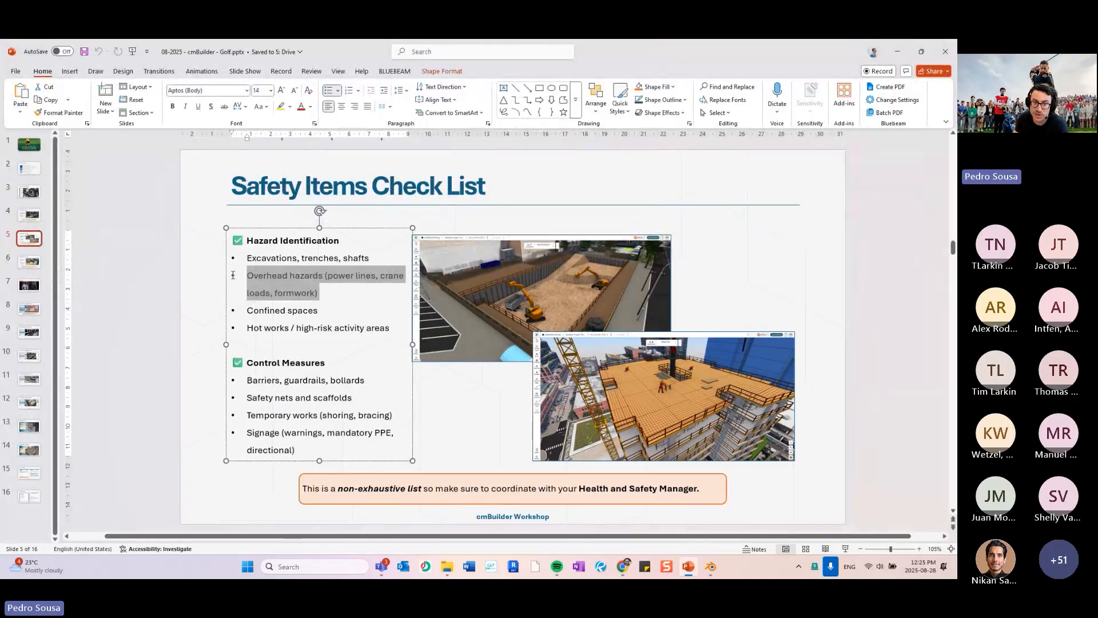
pyautogui.click(752, 241)
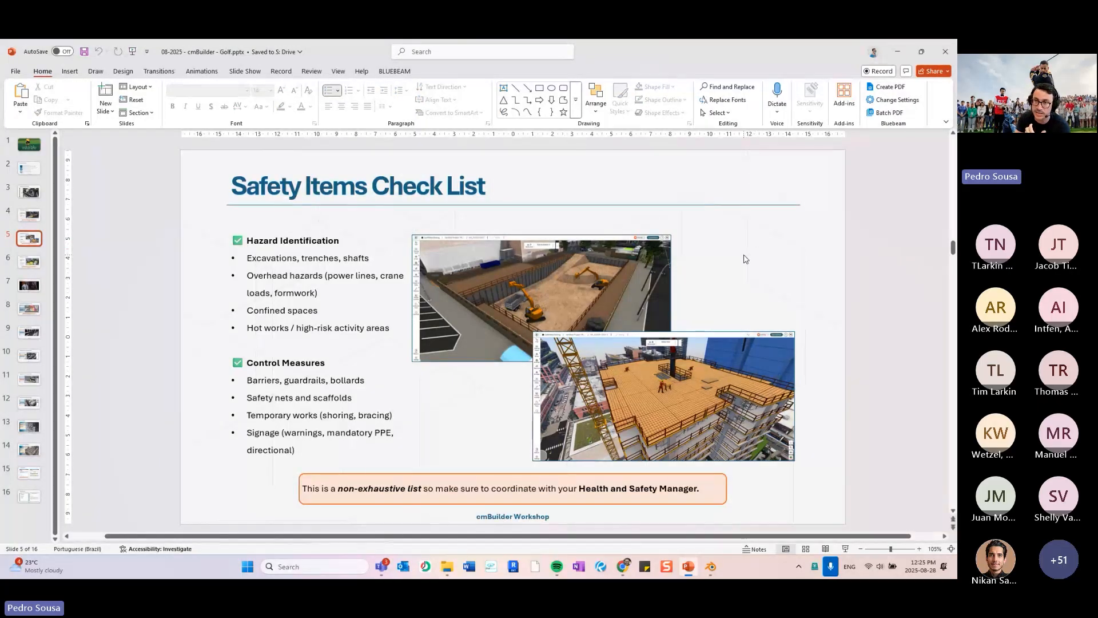
pyautogui.click(897, 52)
# Close the resource library and examine the vacant lot, parked cars and surrounding streets in the Initial Conditions milestone
pyautogui.moveTo(709, 229); pyautogui.dragTo(624, 234)
pyautogui.click(942, 121)
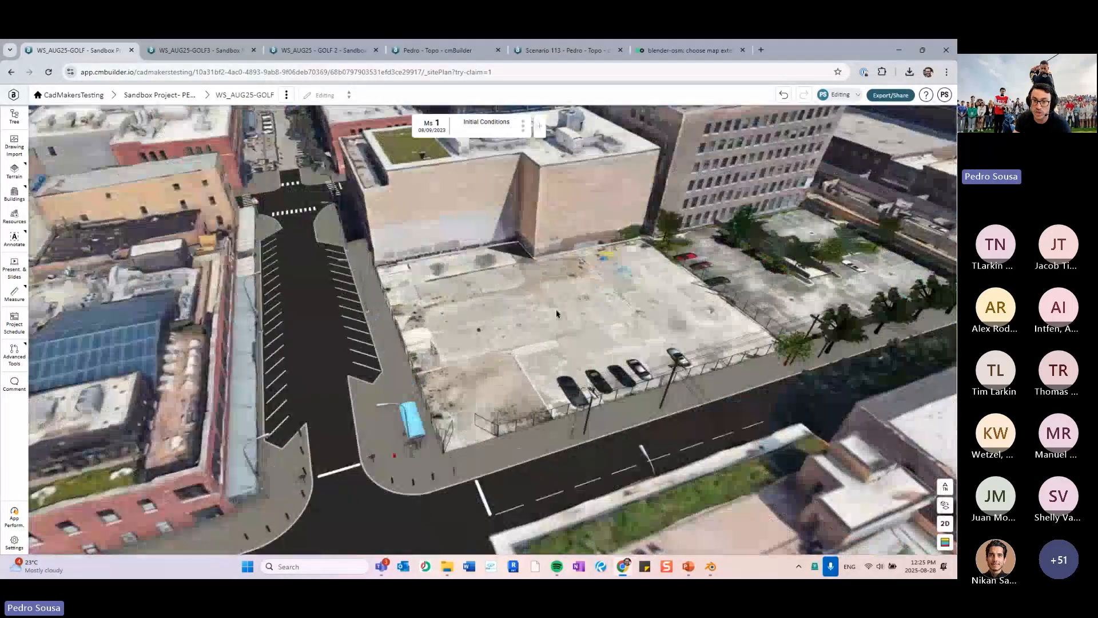
pyautogui.moveTo(559, 313); pyautogui.dragTo(610, 309)
pyautogui.moveTo(609, 309); pyautogui.dragTo(578, 244, button='right')
pyautogui.moveTo(577, 244); pyautogui.dragTo(566, 223)
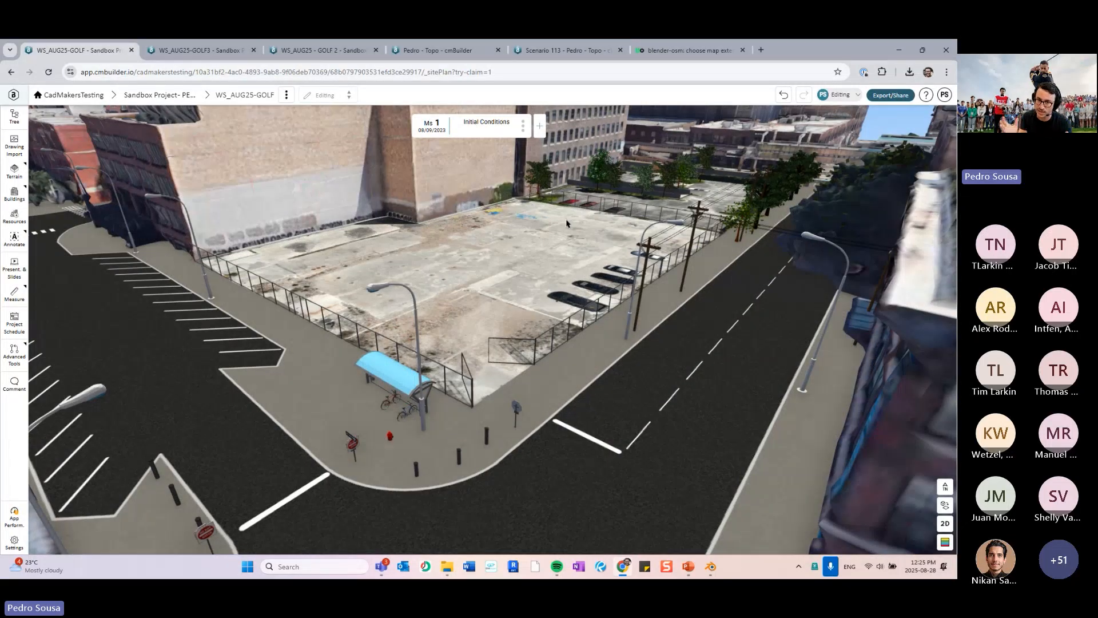
pyautogui.moveTo(594, 210); pyautogui.dragTo(475, 269)
pyautogui.moveTo(635, 274); pyautogui.dragTo(420, 318)
pyautogui.scroll(-3, 419, 264)
pyautogui.moveTo(420, 318); pyautogui.dragTo(414, 257, button='right')
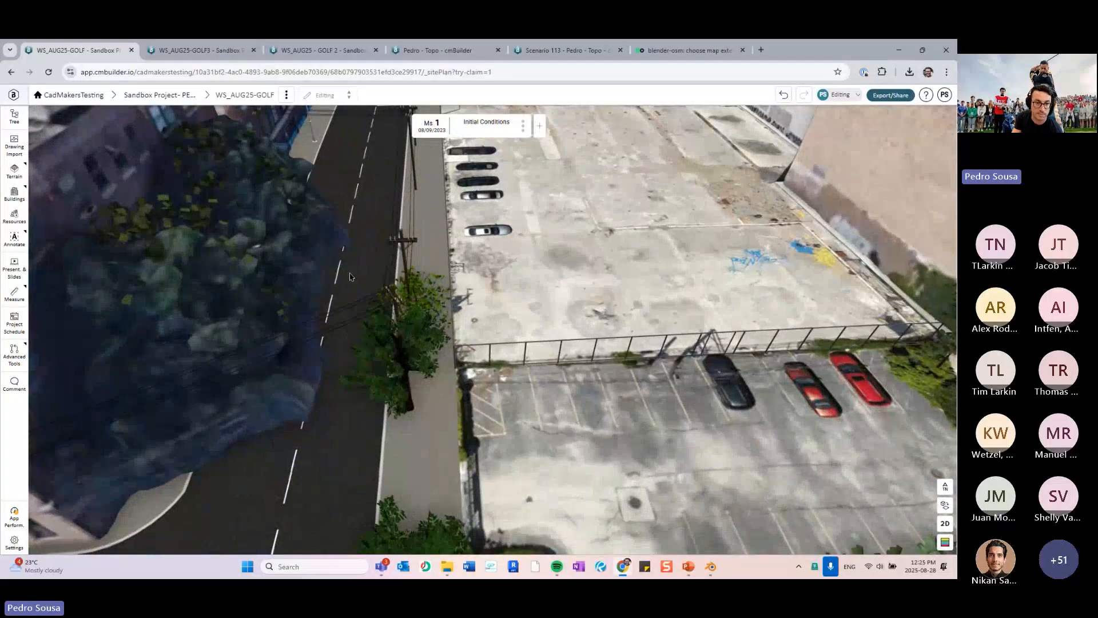
pyautogui.moveTo(533, 264); pyautogui.dragTo(525, 329, button='right')
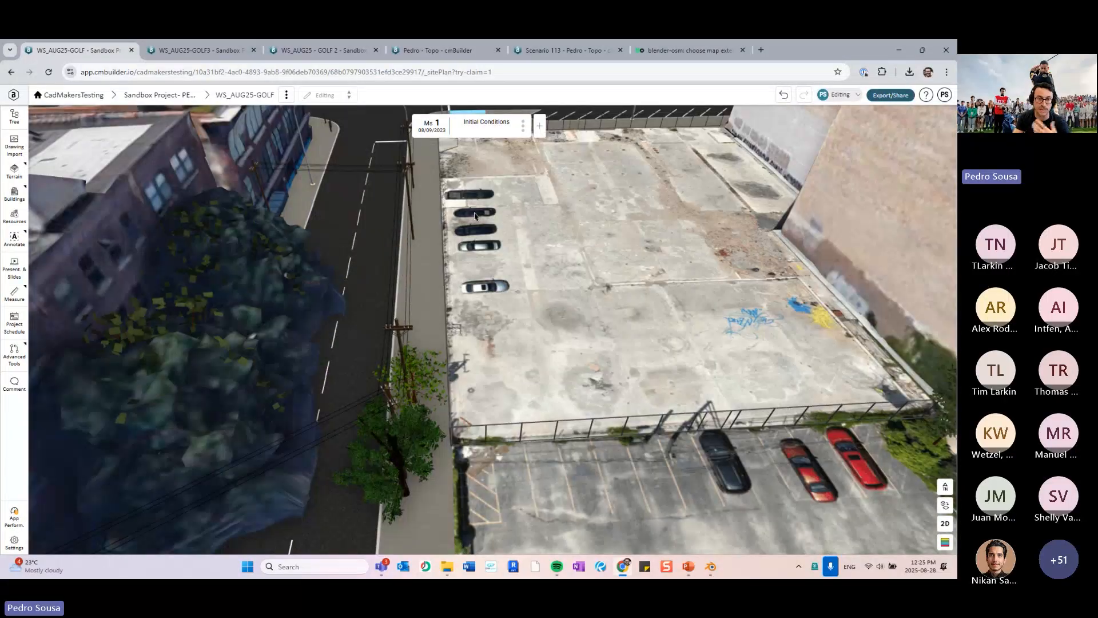
pyautogui.moveTo(423, 238); pyautogui.dragTo(466, 336, button='right')
pyautogui.moveTo(624, 264); pyautogui.dragTo(561, 263, button='right')
pyautogui.moveTo(557, 264); pyautogui.dragTo(578, 257)
pyautogui.scroll(3, 520, 299)
pyautogui.moveTo(520, 299); pyautogui.dragTo(526, 218, button='right')
pyautogui.moveTo(527, 217)
pyautogui.mouseDown()
pyautogui.moveTo(540, 216)
pyautogui.moveTo(521, 230)
pyautogui.mouseUp()
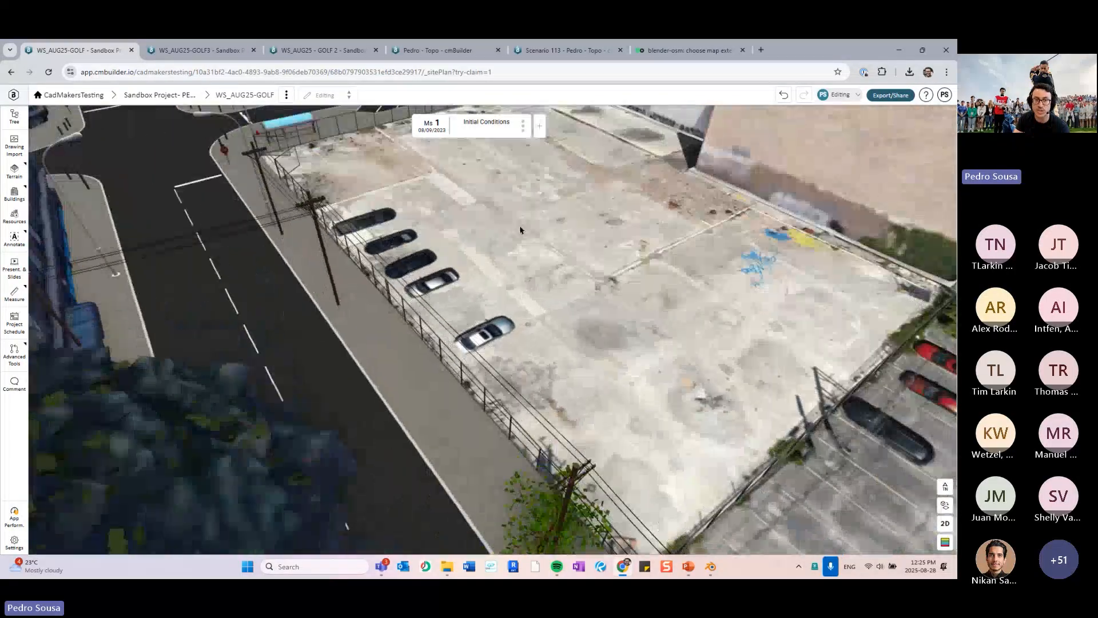
# View the properties of the 60kV Transmission Powerlines on the sidewalk beside the parked cars, and close them
pyautogui.moveTo(328, 206); pyautogui.dragTo(630, 316)
pyautogui.moveTo(217, 366); pyautogui.dragTo(349, 344, button='right')
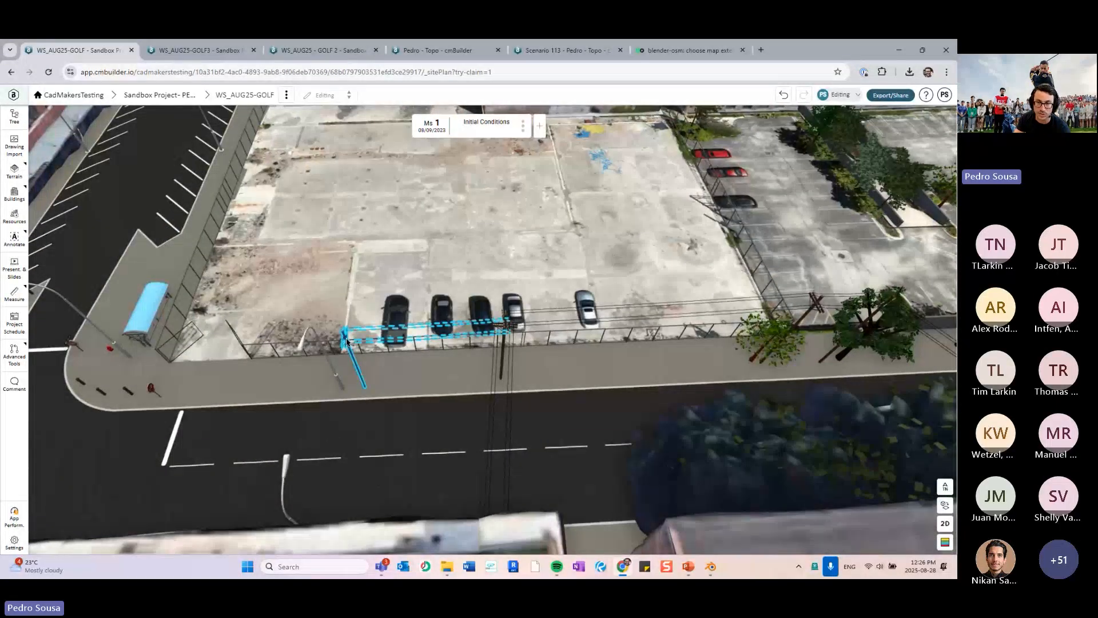
pyautogui.moveTo(772, 336); pyautogui.dragTo(612, 325, button='right')
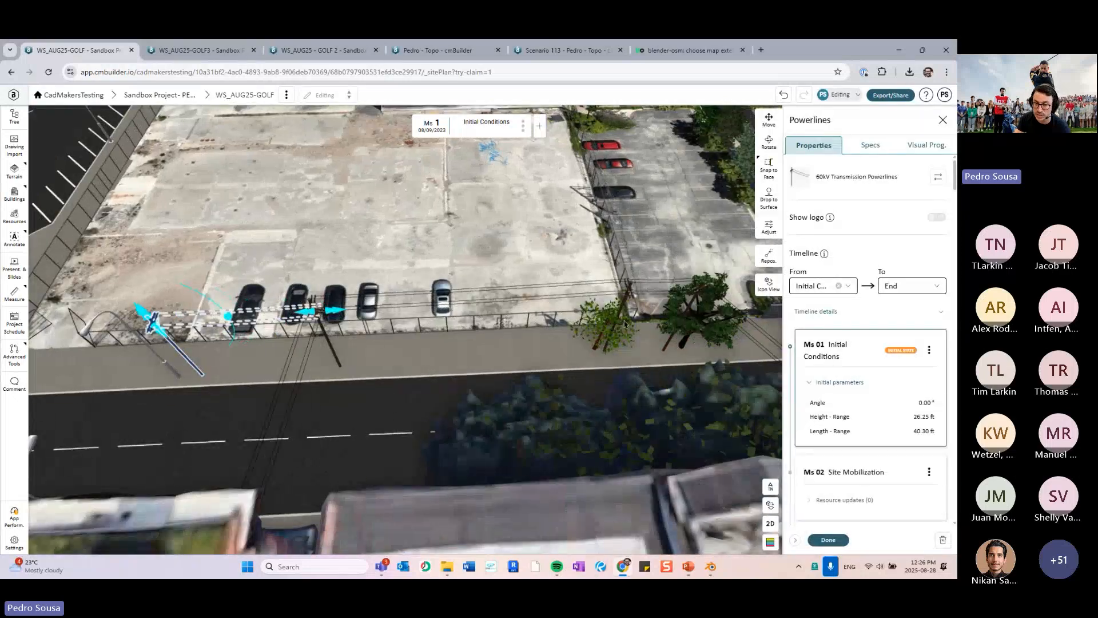
pyautogui.click(828, 539)
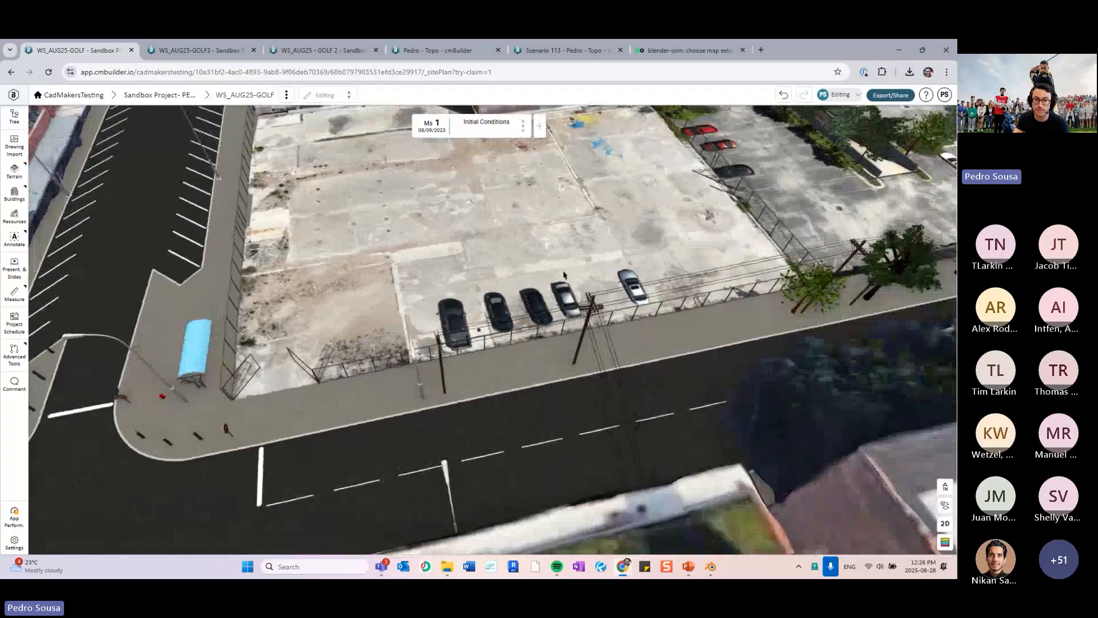
# Switch to the PowerPoint presentation, highlight the confined spaces and hot works items on the checklist, and return to cmBuilder
pyautogui.click(689, 567)
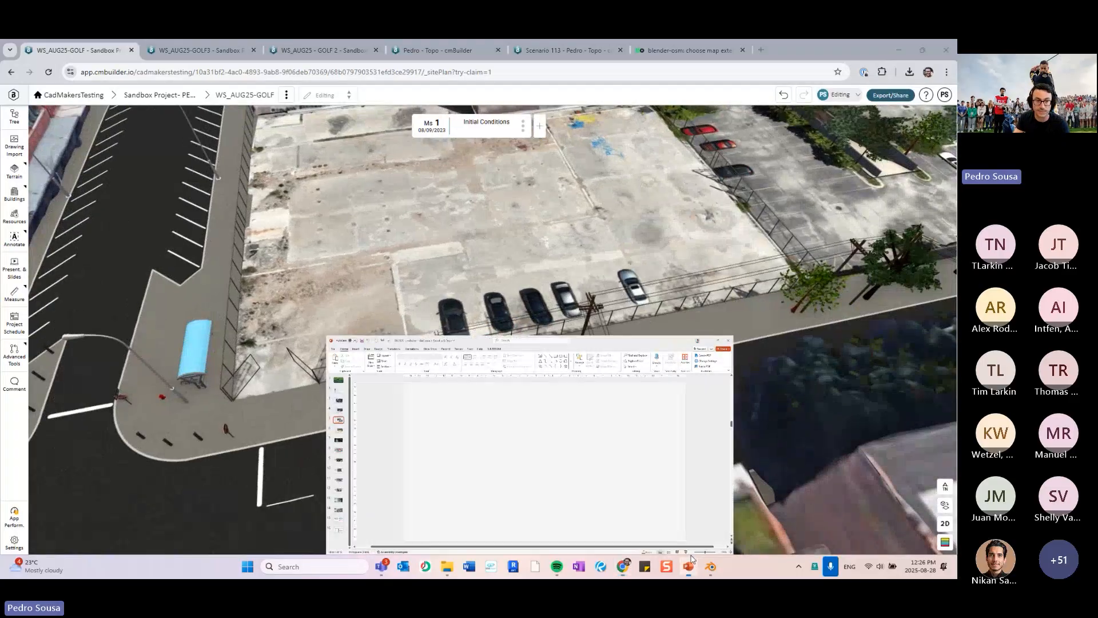
pyautogui.moveTo(245, 311); pyautogui.dragTo(389, 329)
pyautogui.click(479, 417)
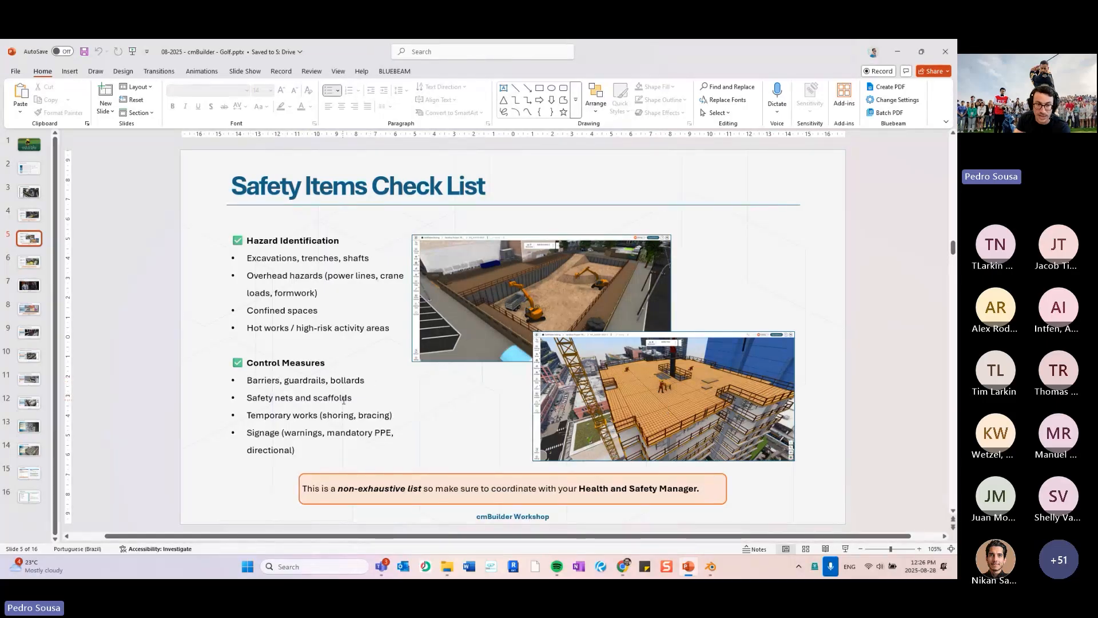
pyautogui.click(895, 54)
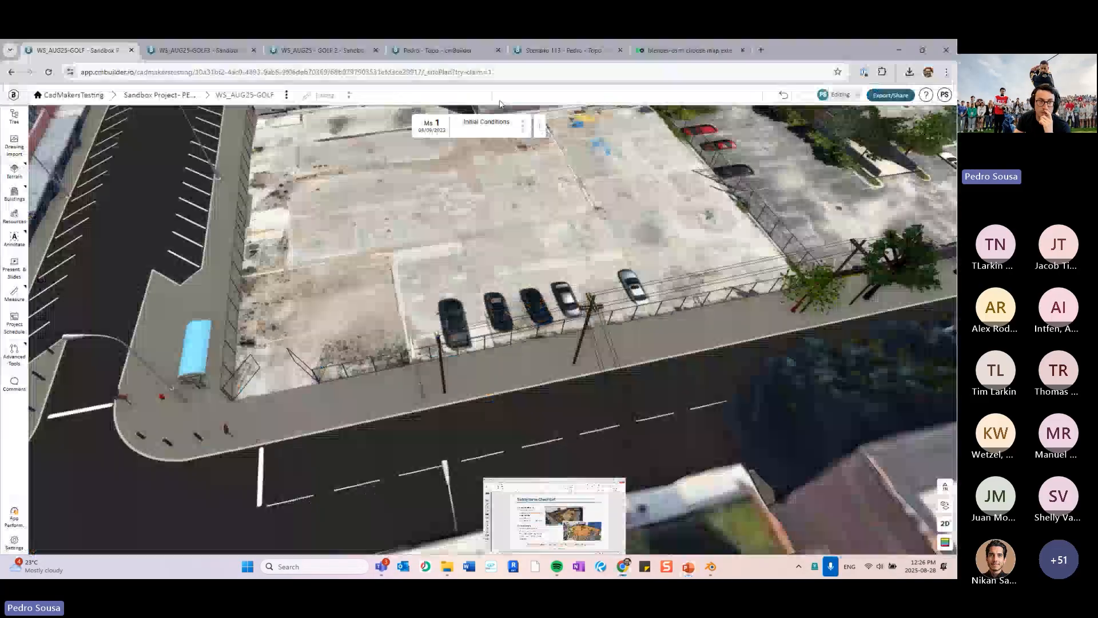
# Browse the Fall Protection resources in the Safety & Personnel category of the resource library
pyautogui.click(5, 218)
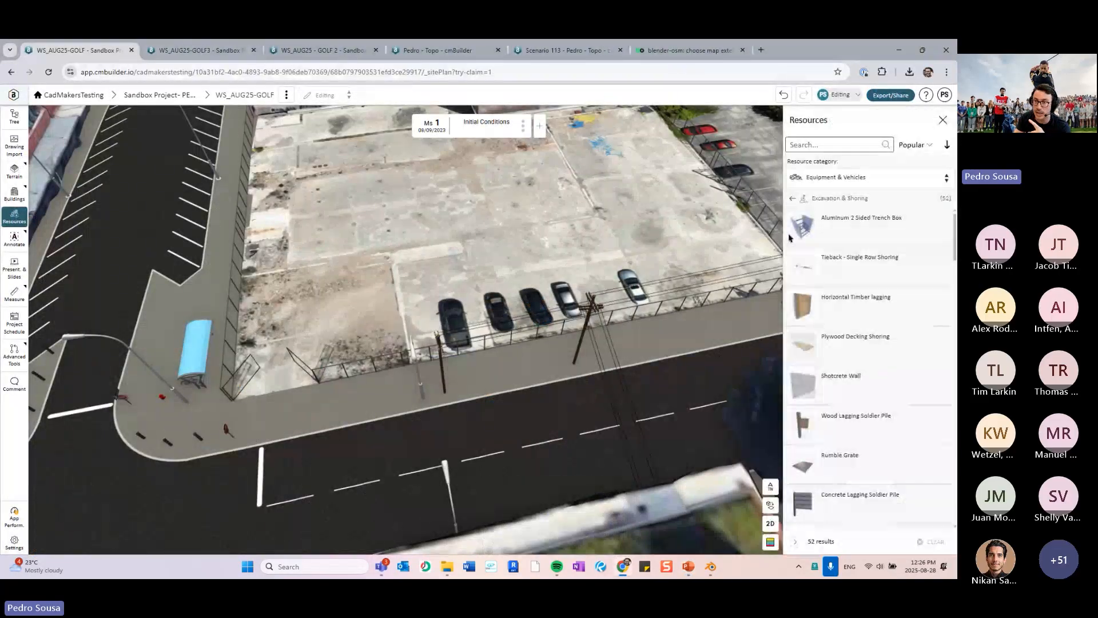
pyautogui.click(838, 179)
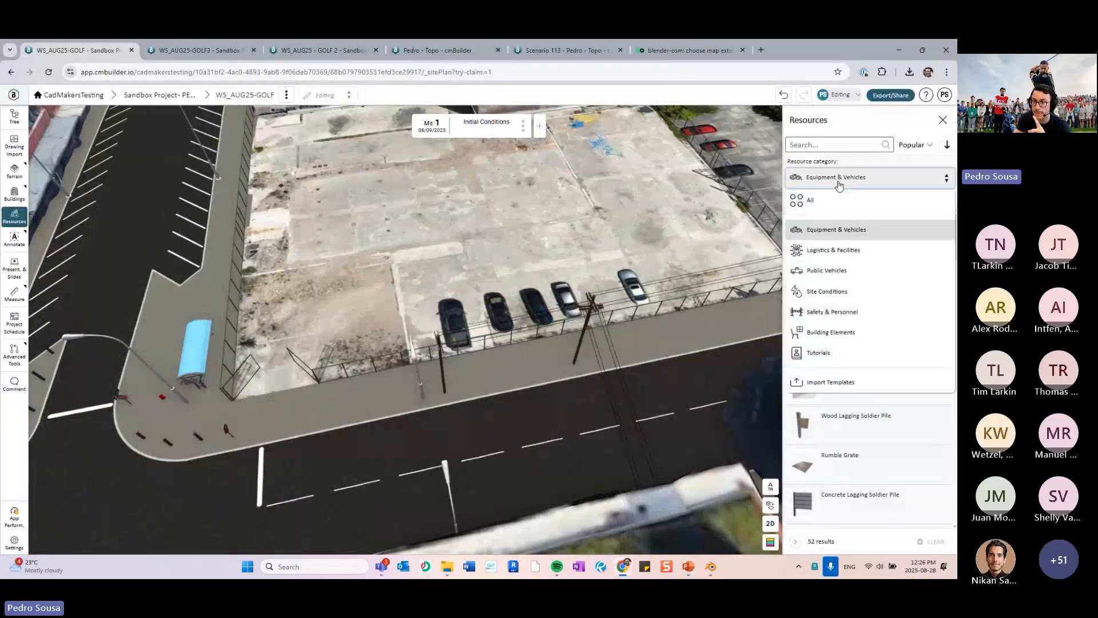
pyautogui.click(836, 313)
pyautogui.click(834, 197)
pyautogui.scroll(-1, 852, 319)
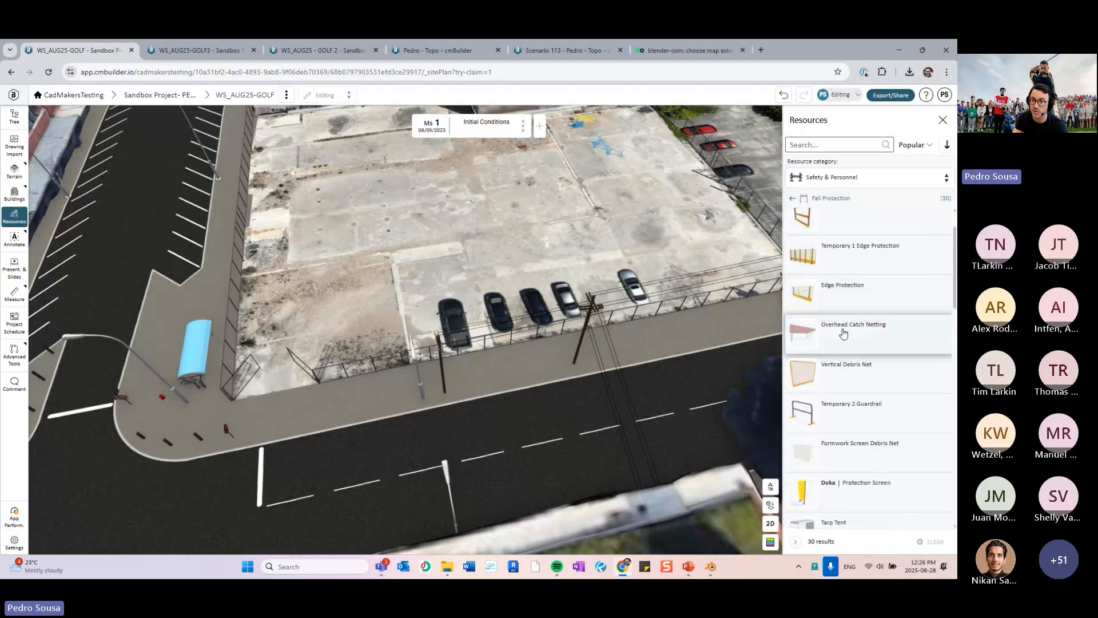
pyautogui.scroll(-10, 856, 334)
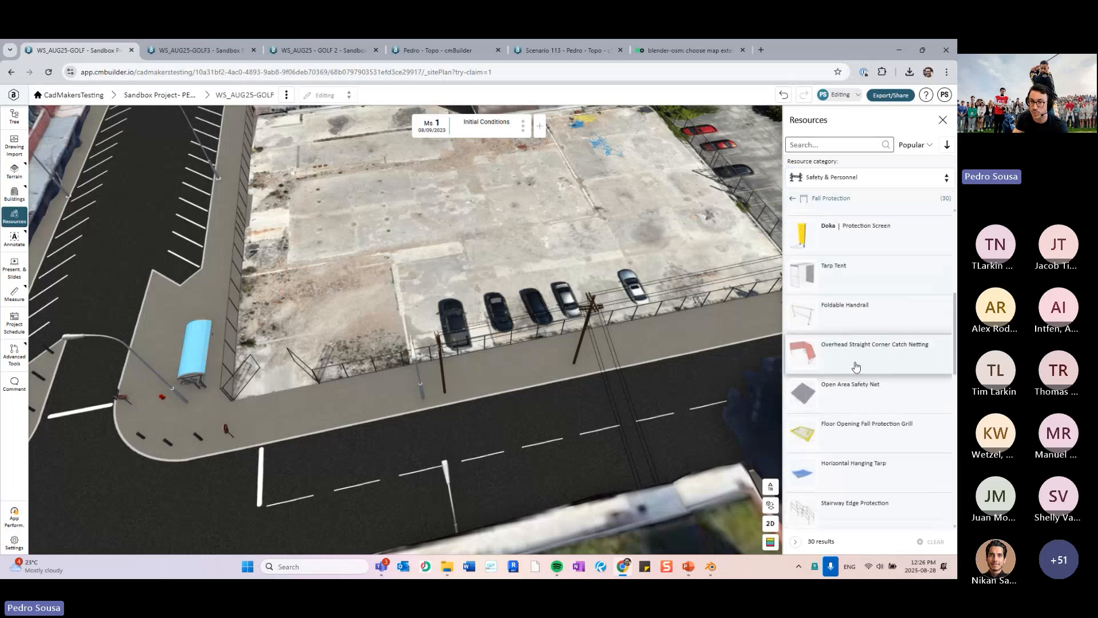
pyautogui.scroll(-3, 848, 330)
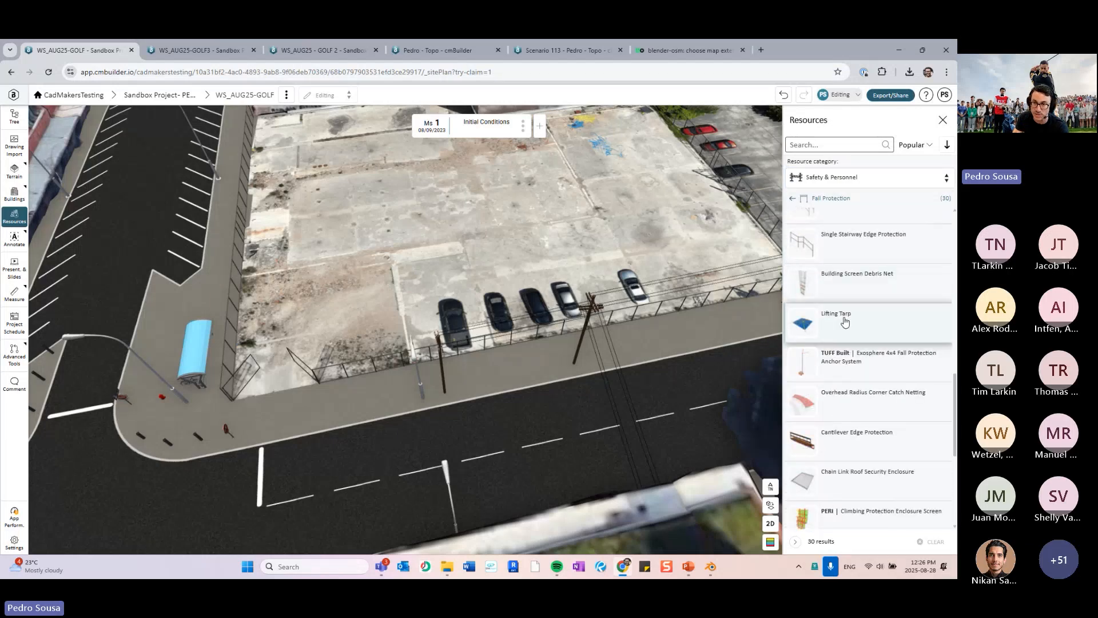
pyautogui.scroll(-2, 853, 340)
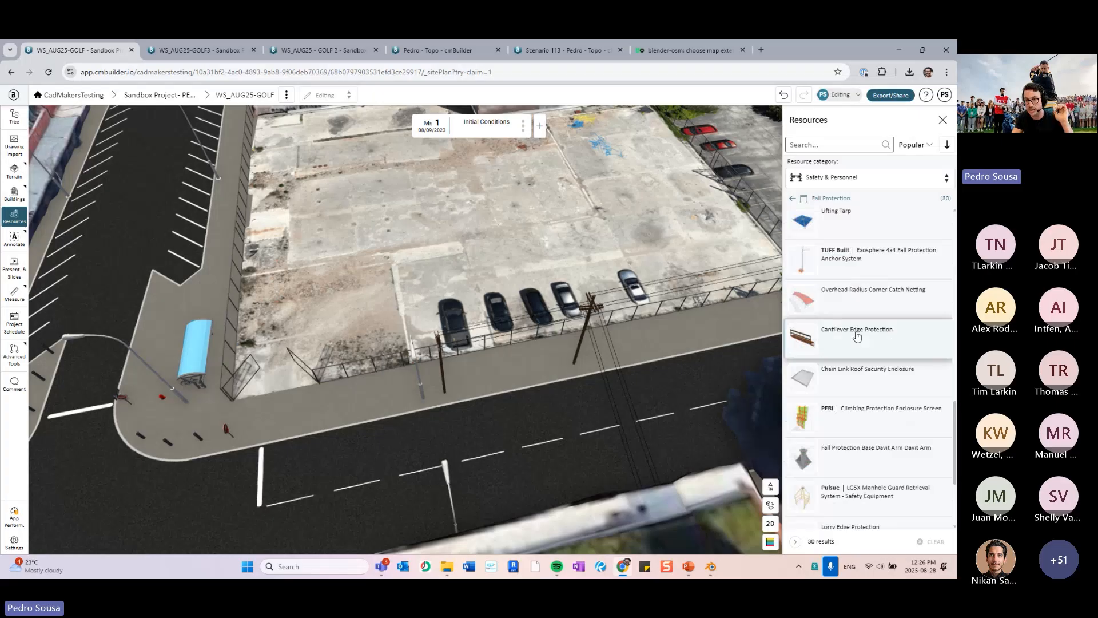
pyautogui.scroll(-3, 857, 336)
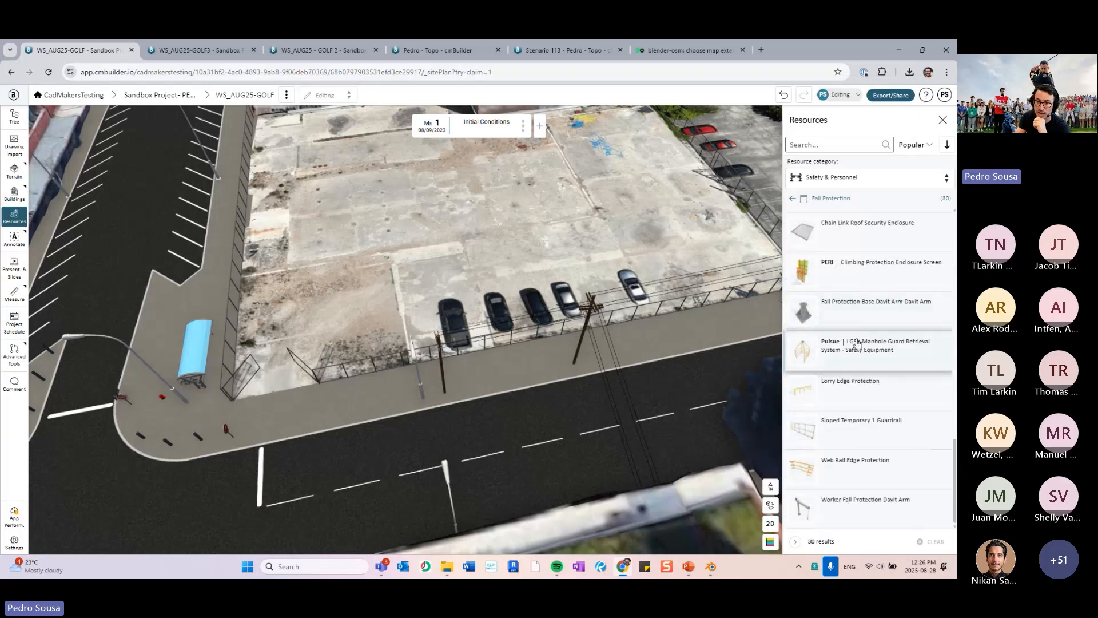
pyautogui.scroll(3, 857, 342)
pyautogui.scroll(-3, 855, 334)
pyautogui.scroll(5, 855, 332)
pyautogui.click(793, 198)
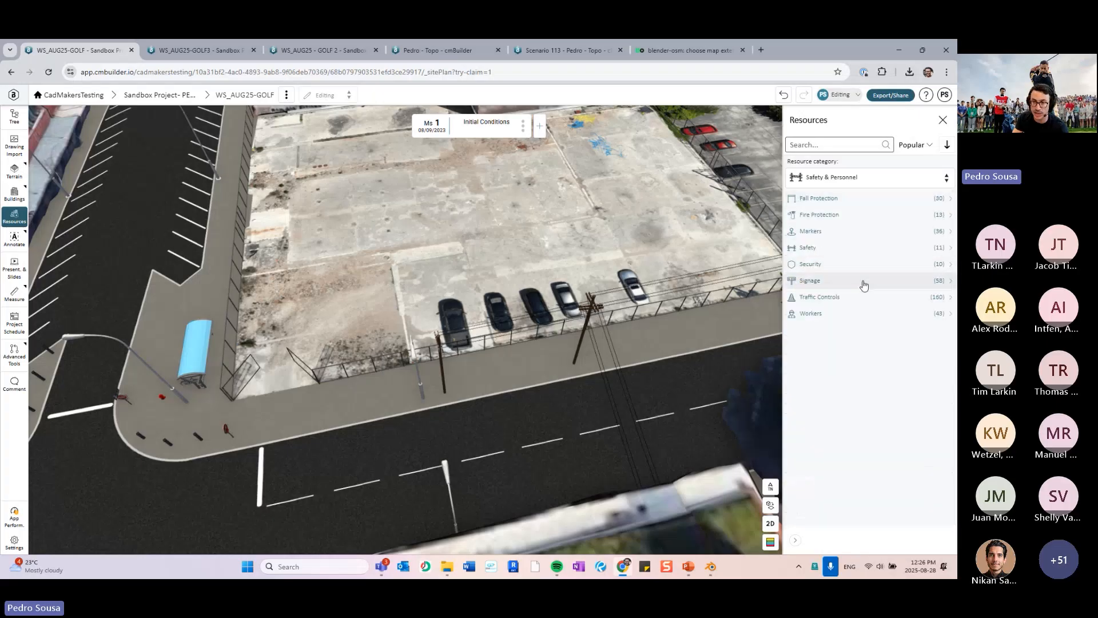
# Browse the Safety resources in the Safety & Personnel category, from muster point signs to evacuation equipment
pyautogui.click(825, 248)
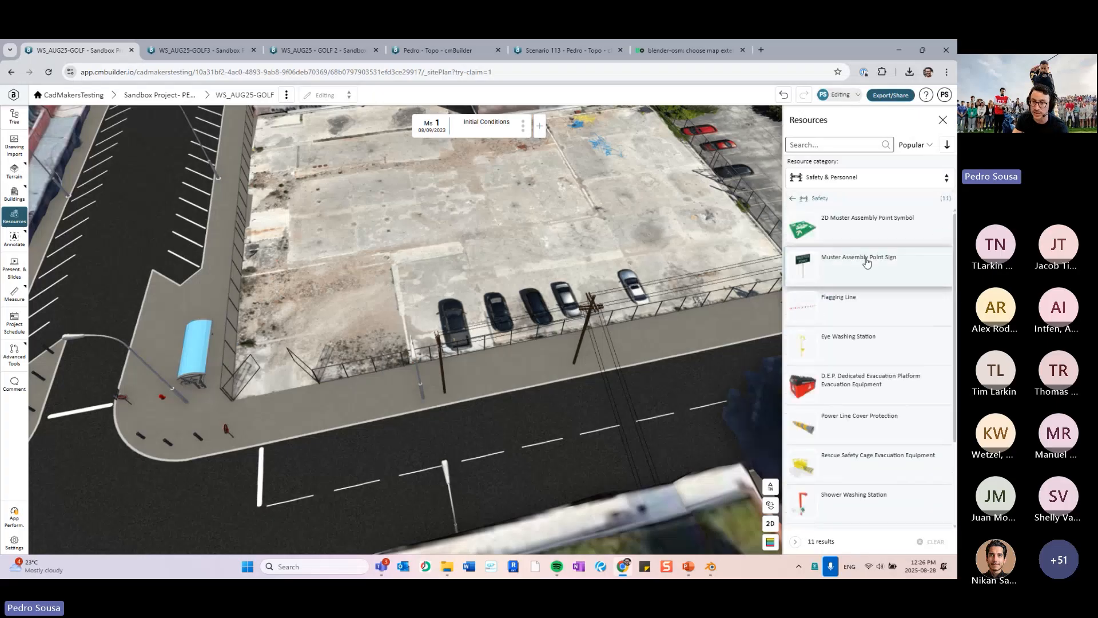
pyautogui.scroll(-2, 864, 286)
pyautogui.scroll(2, 861, 275)
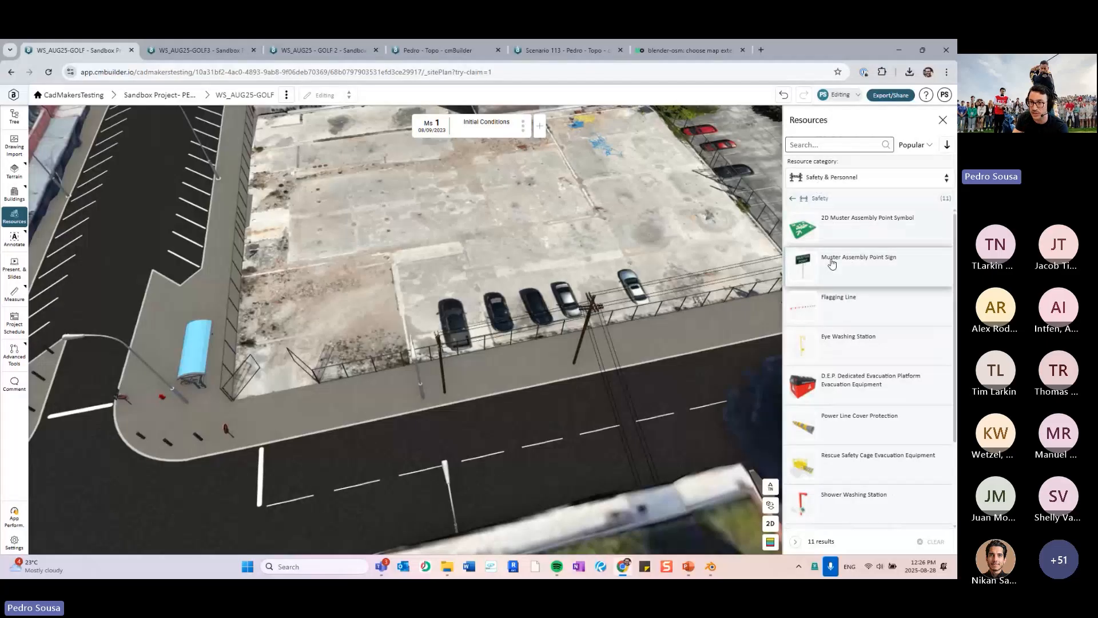
pyautogui.scroll(-3, 838, 285)
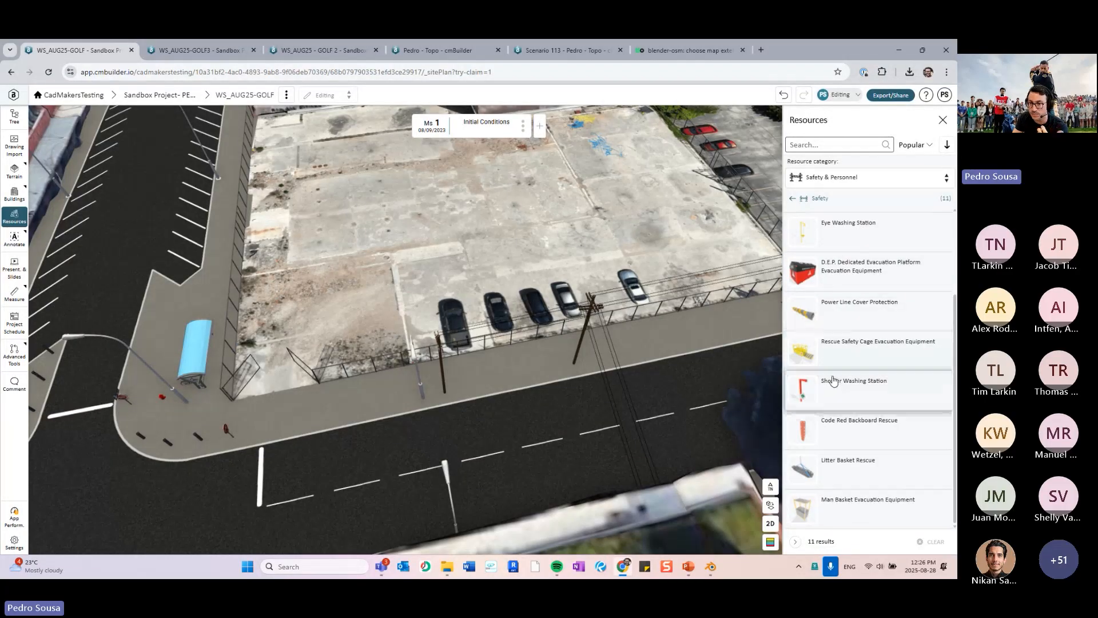
pyautogui.moveTo(658, 334); pyautogui.dragTo(564, 378)
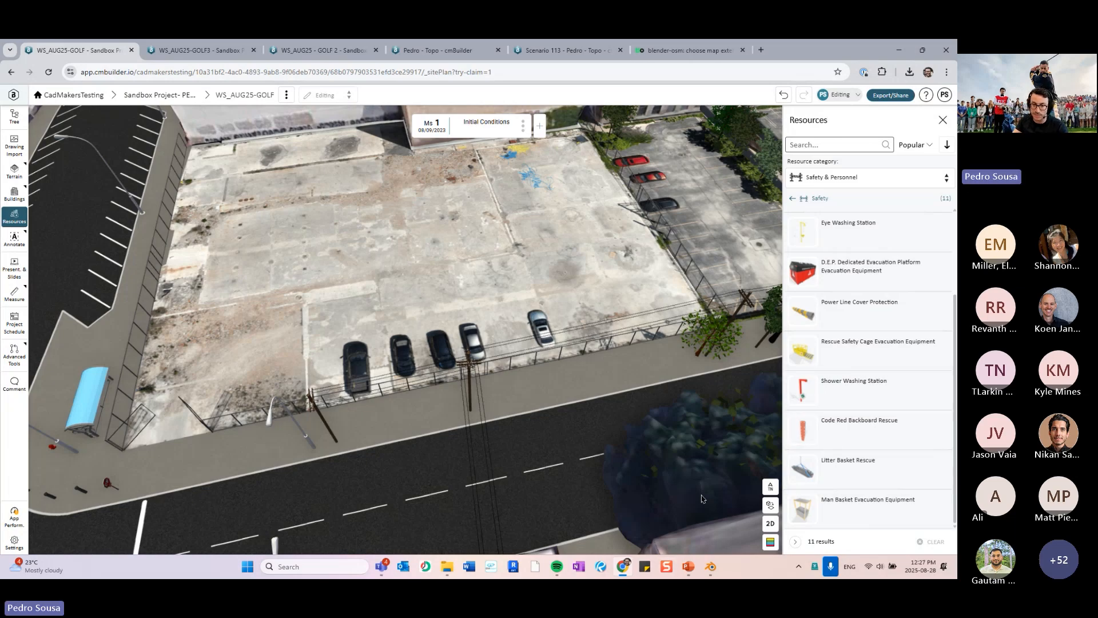
# Switch to the PowerPoint presentation, highlight the temporary works and signage items under Control Measures, and return to cmBuilder
pyautogui.click(699, 570)
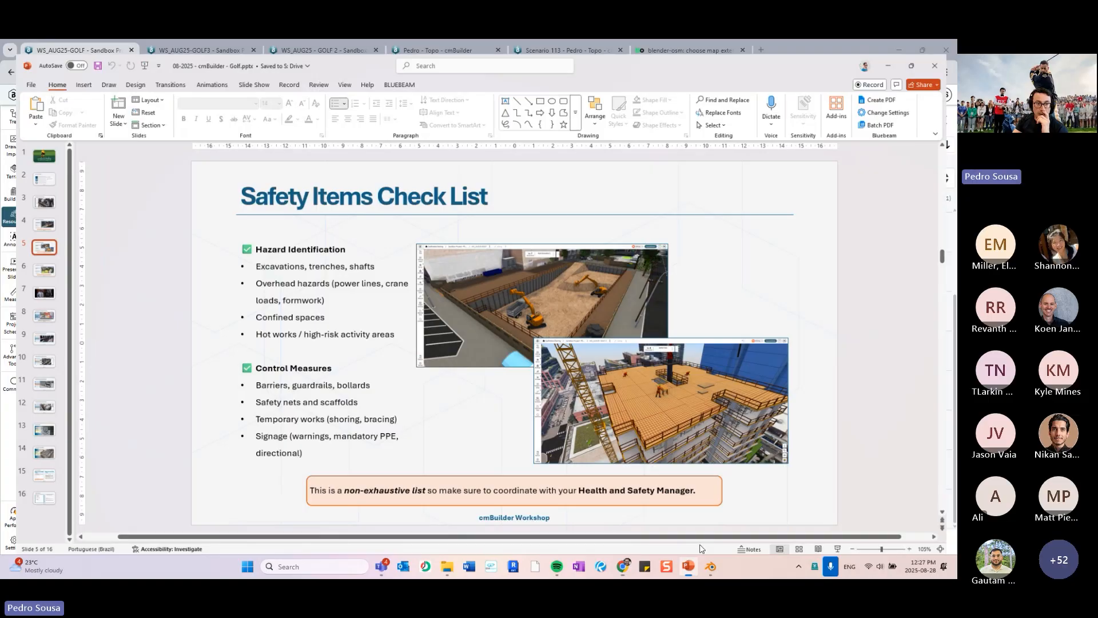
pyautogui.moveTo(249, 417); pyautogui.dragTo(416, 410)
pyautogui.click(451, 420)
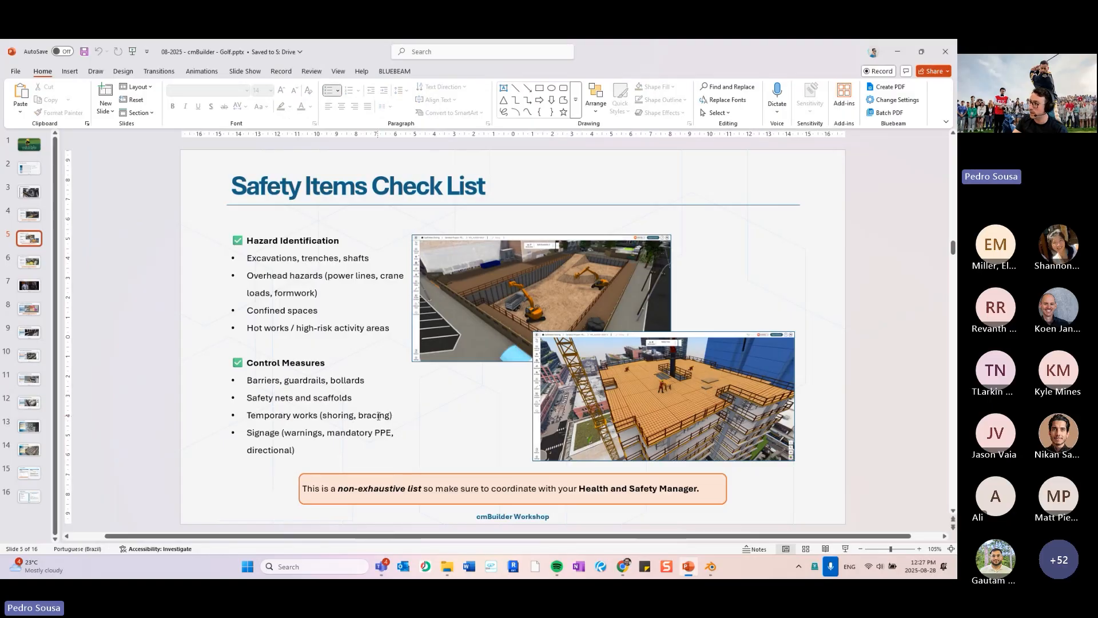
pyautogui.moveTo(247, 433); pyautogui.dragTo(395, 434)
pyautogui.click(431, 440)
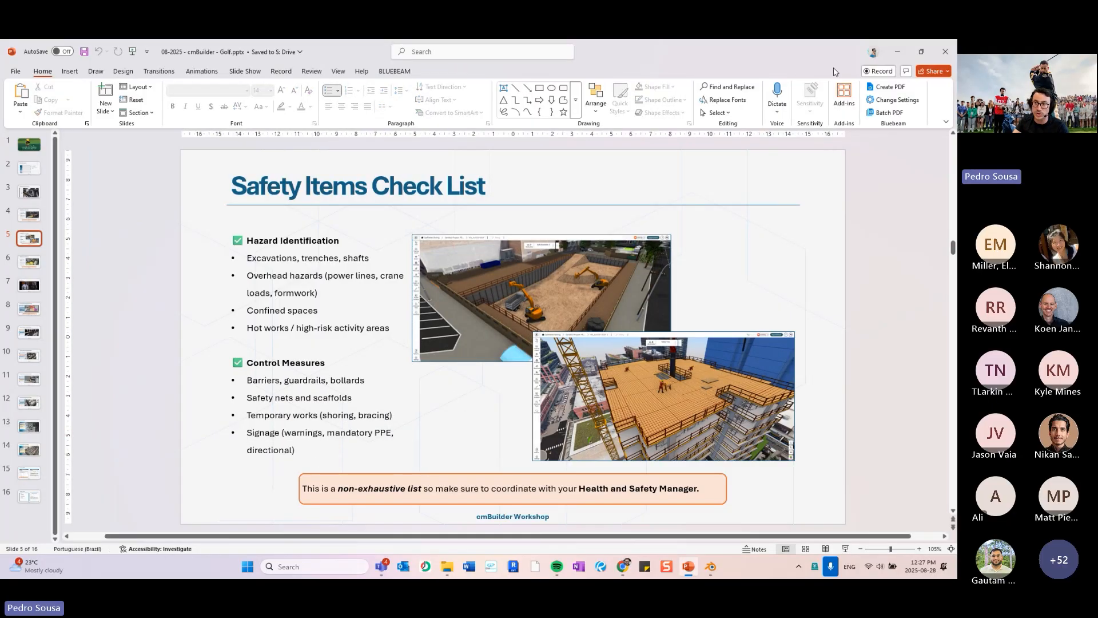
pyautogui.click(898, 51)
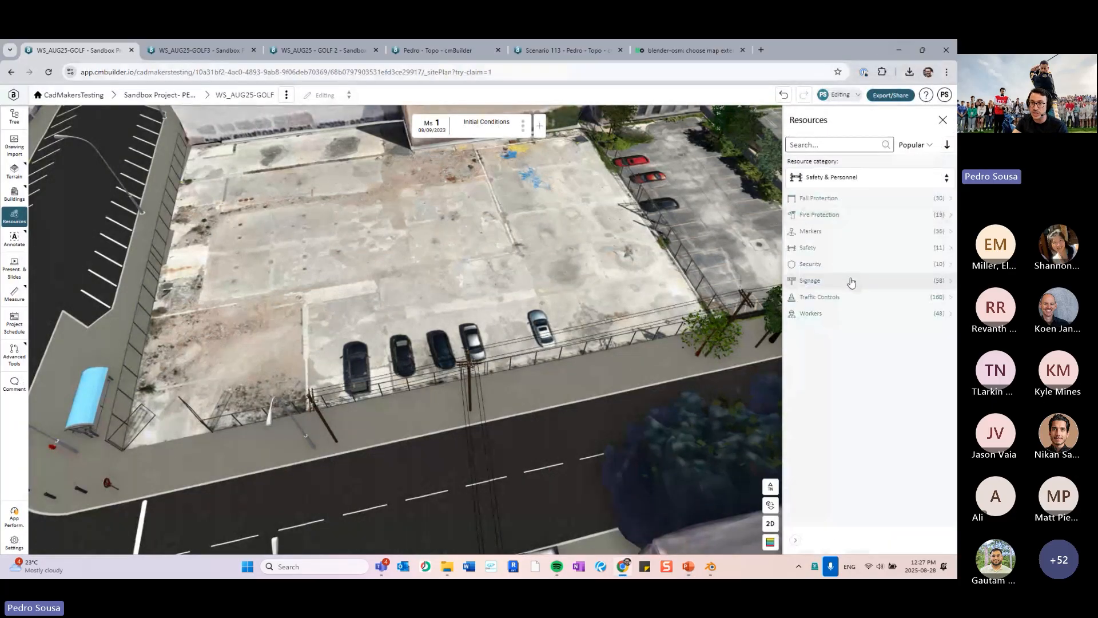
# Browse the Signage resources in the Safety & Personnel category and return to its list of subcategories
pyautogui.click(848, 282)
pyautogui.scroll(-15, 852, 280)
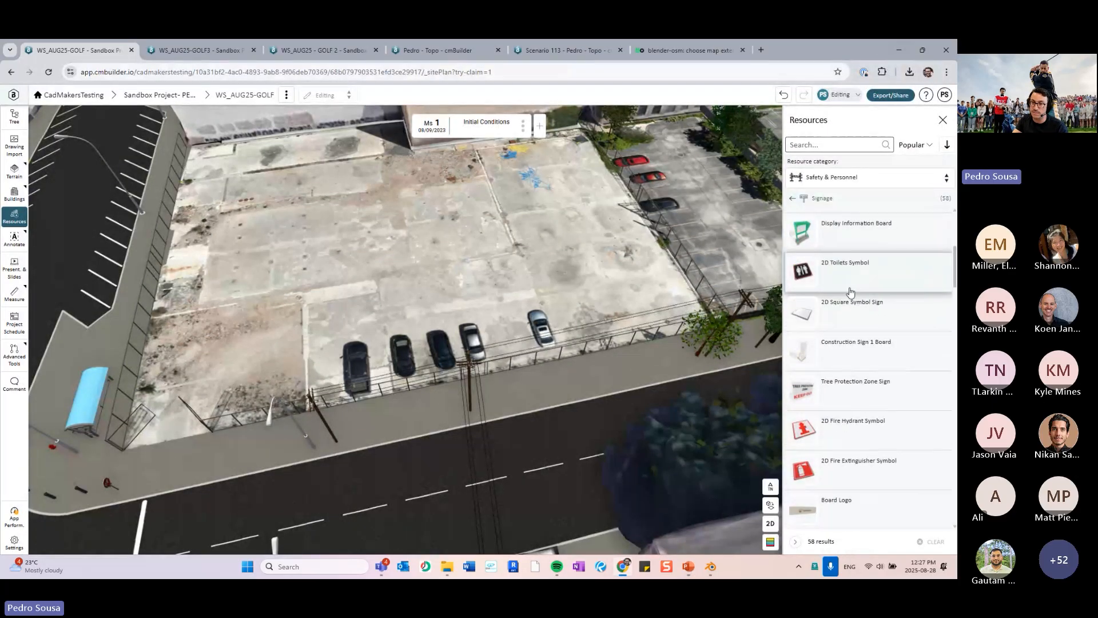
pyautogui.scroll(-10, 848, 315)
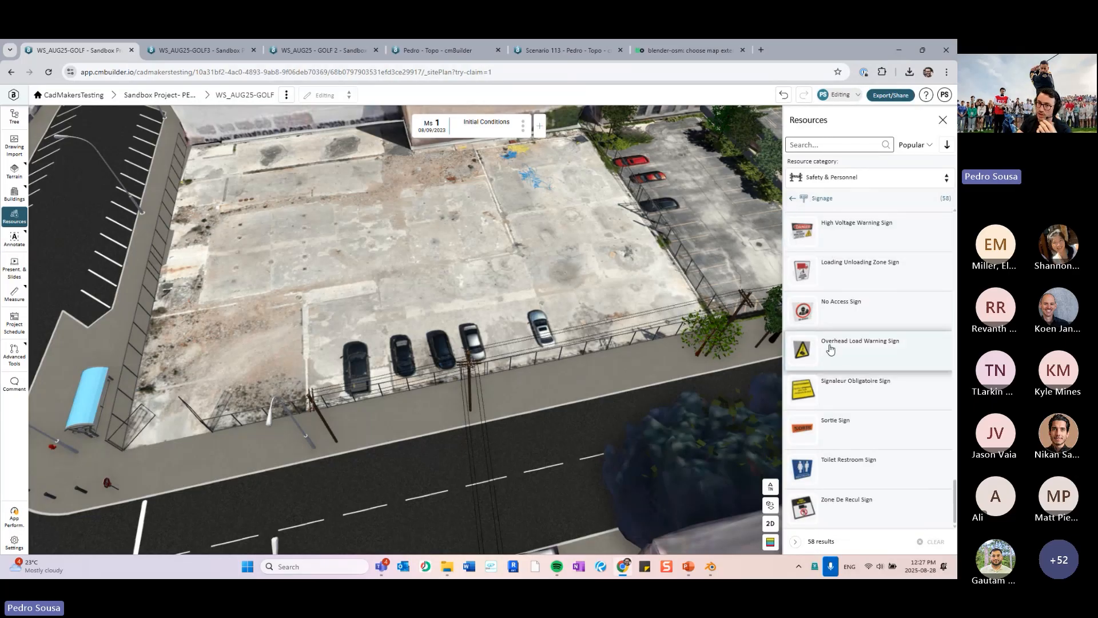
pyautogui.click(812, 198)
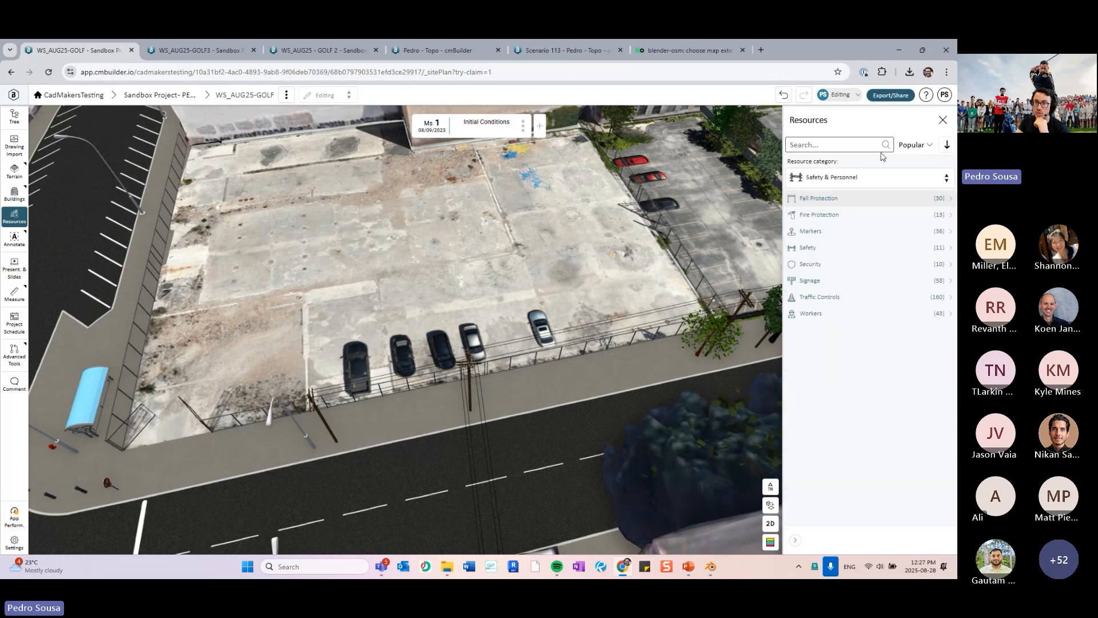
# Close the resource library and view the whole vacant lot with its adjacent buildings
pyautogui.click(943, 119)
pyautogui.moveTo(672, 228); pyautogui.dragTo(112, 262)
pyautogui.moveTo(320, 297); pyautogui.dragTo(441, 345, button='right')
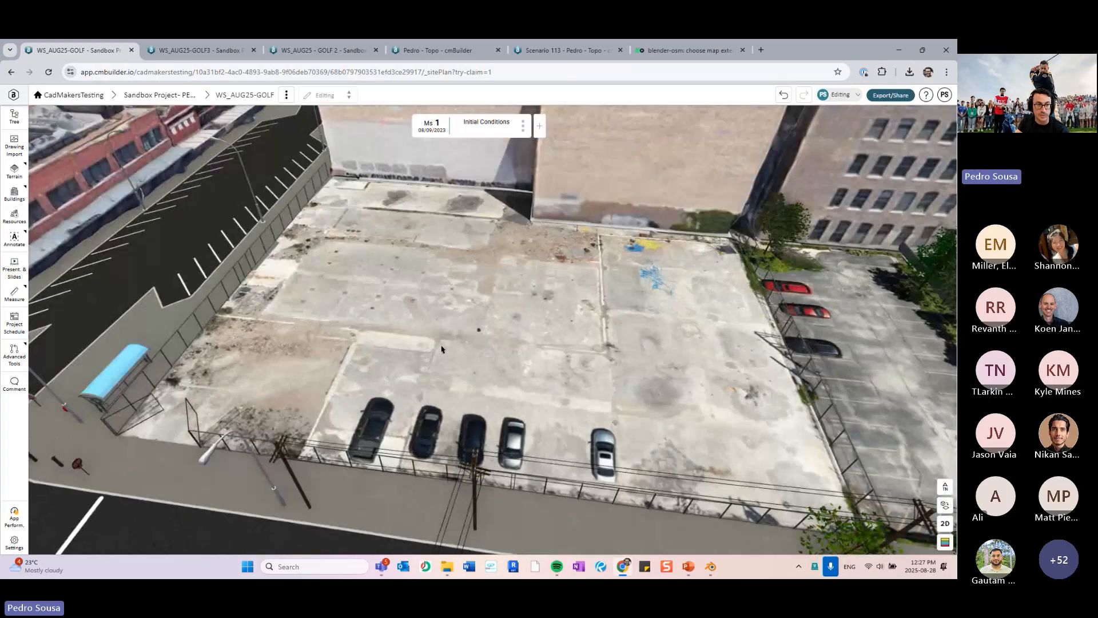
# Reopen the resource library at the Safety & Personnel Signage list and browse its logo boards and symbols
pyautogui.moveTo(441, 345); pyautogui.dragTo(461, 338)
pyautogui.moveTo(328, 386); pyautogui.dragTo(506, 366, button='right')
pyautogui.click(15, 216)
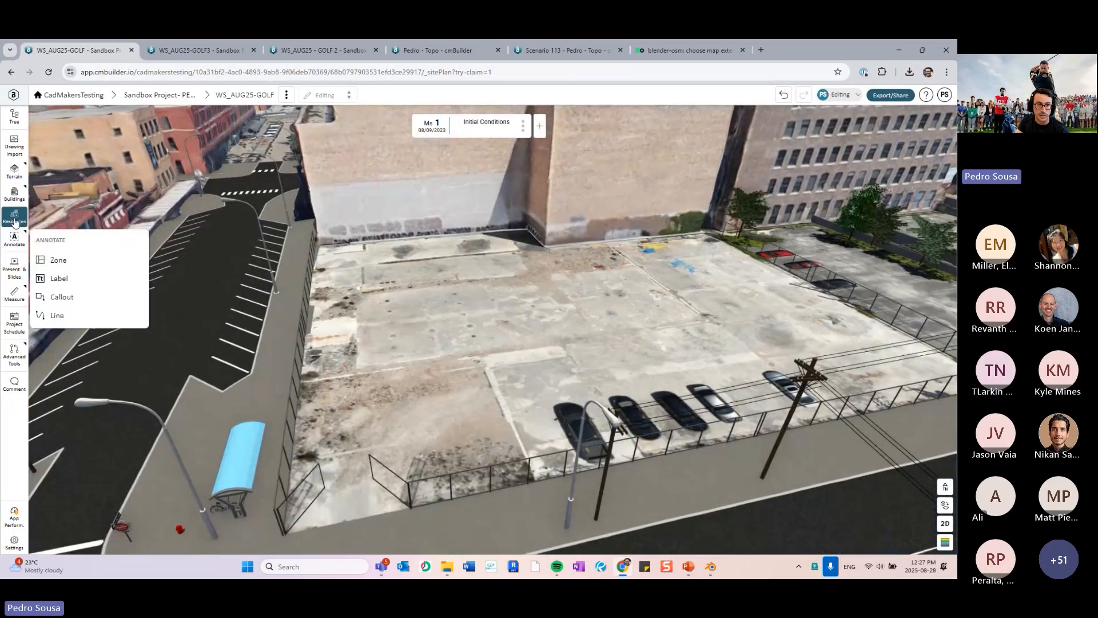
pyautogui.click(828, 280)
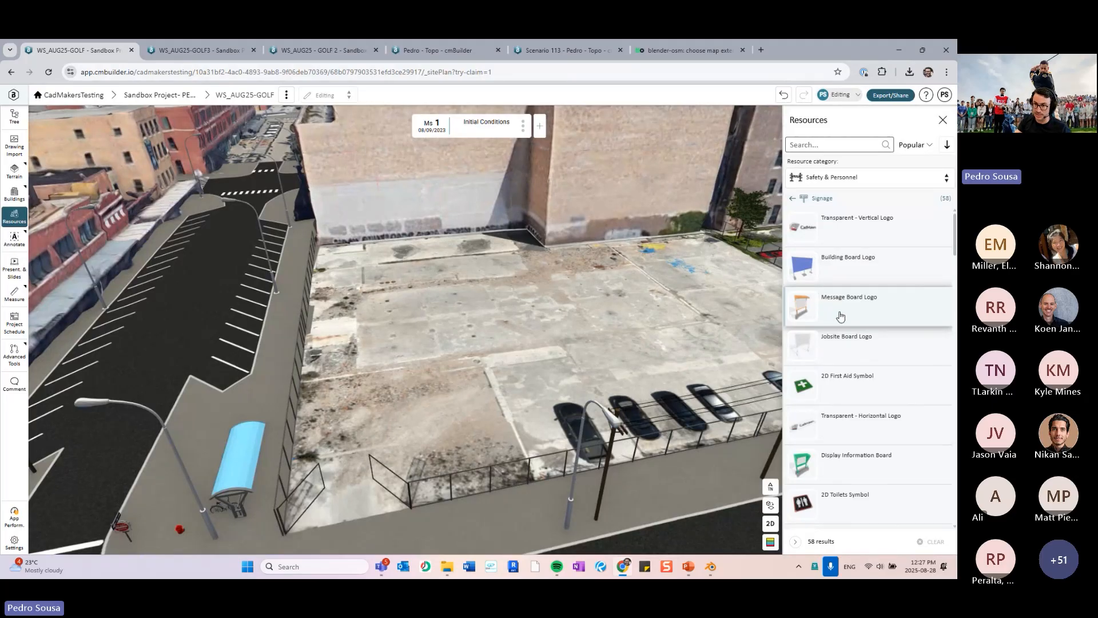
pyautogui.scroll(-3, 856, 251)
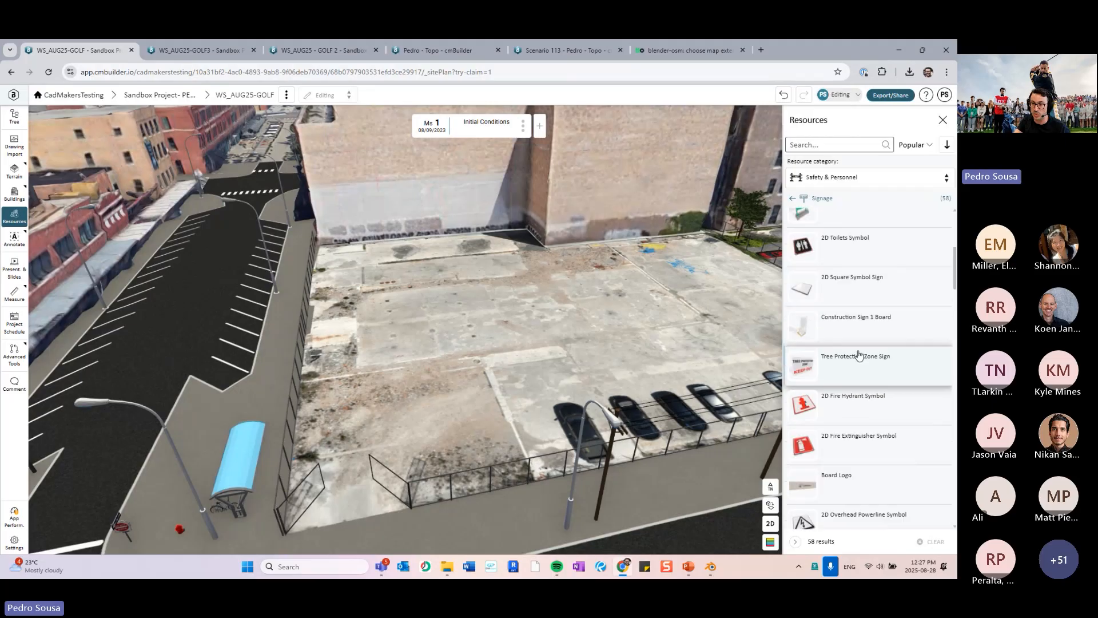
pyautogui.scroll(1, 847, 343)
pyautogui.scroll(3, 833, 286)
# Place a Transparent - Vertical Logo as a point resource on the vacant lot and view it up close
pyautogui.click(834, 253)
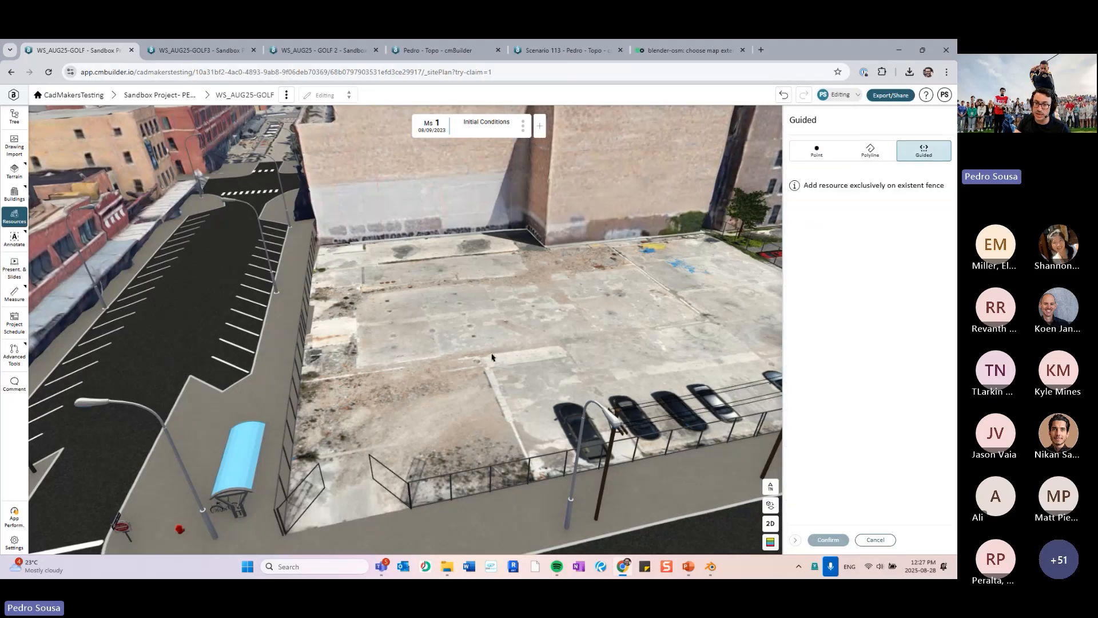
pyautogui.moveTo(618, 394); pyautogui.dragTo(537, 384, button='right')
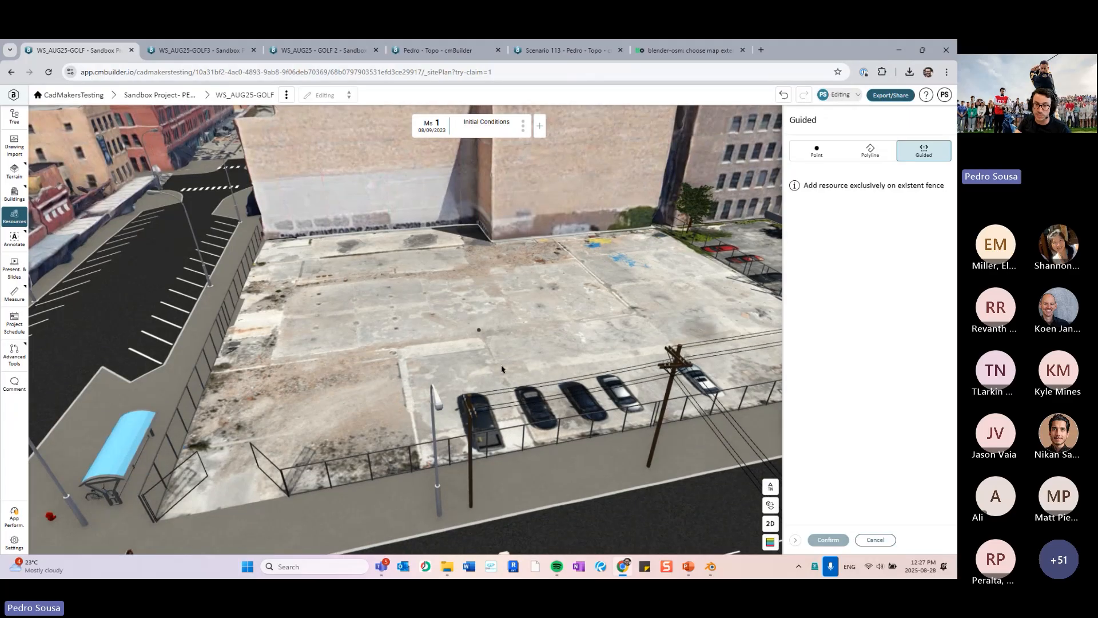
pyautogui.scroll(3, 502, 358)
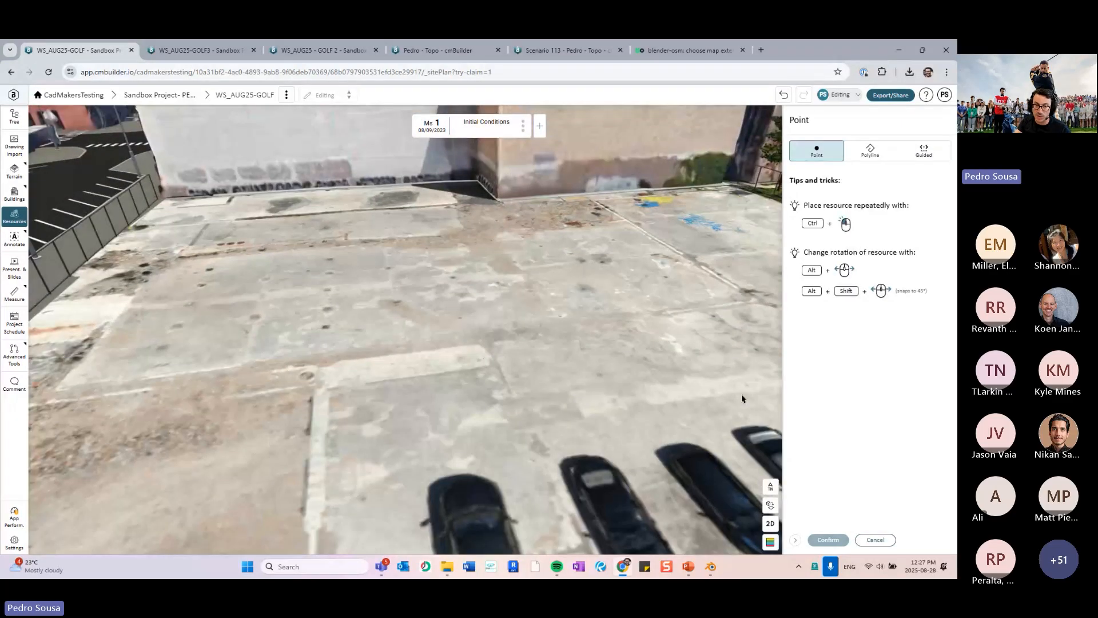
pyautogui.moveTo(694, 380); pyautogui.dragTo(538, 400)
pyautogui.moveTo(677, 417); pyautogui.dragTo(393, 399, button='right')
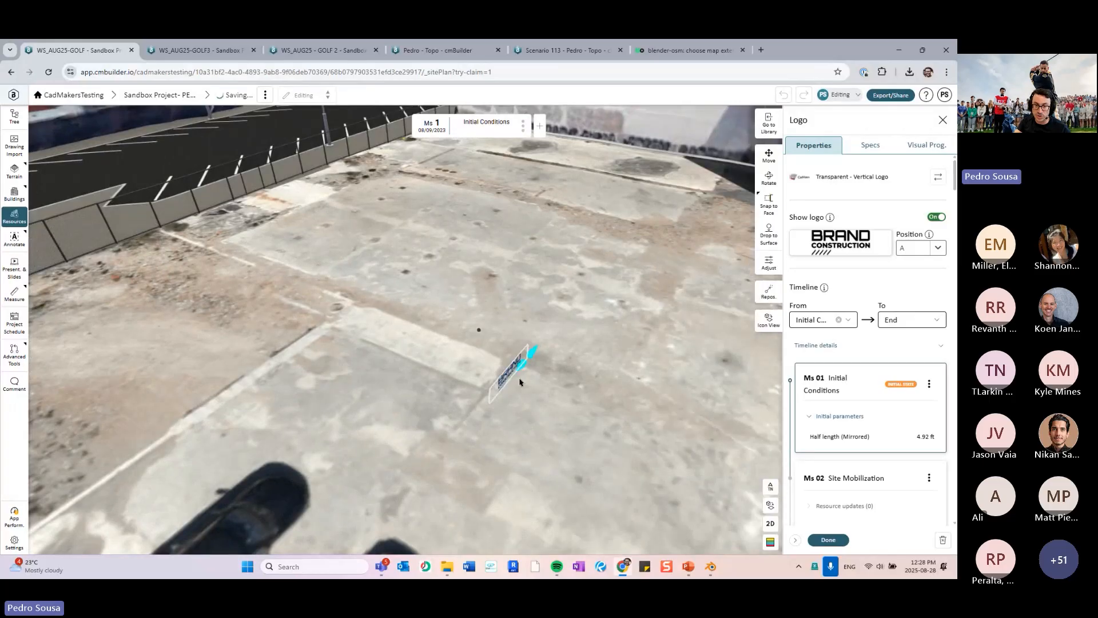
pyautogui.scroll(5, 520, 382)
pyautogui.moveTo(518, 419); pyautogui.dragTo(492, 291)
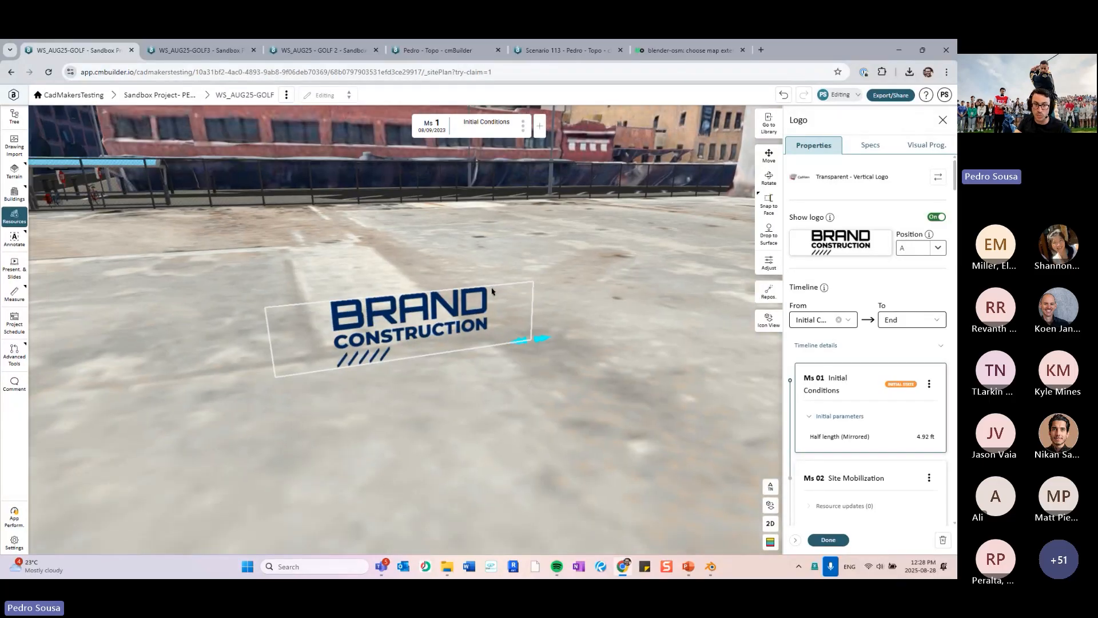
# Check the placed logo's replacement choices, enable its display as an icon, and cancel adding a custom icon image
pyautogui.click(864, 240)
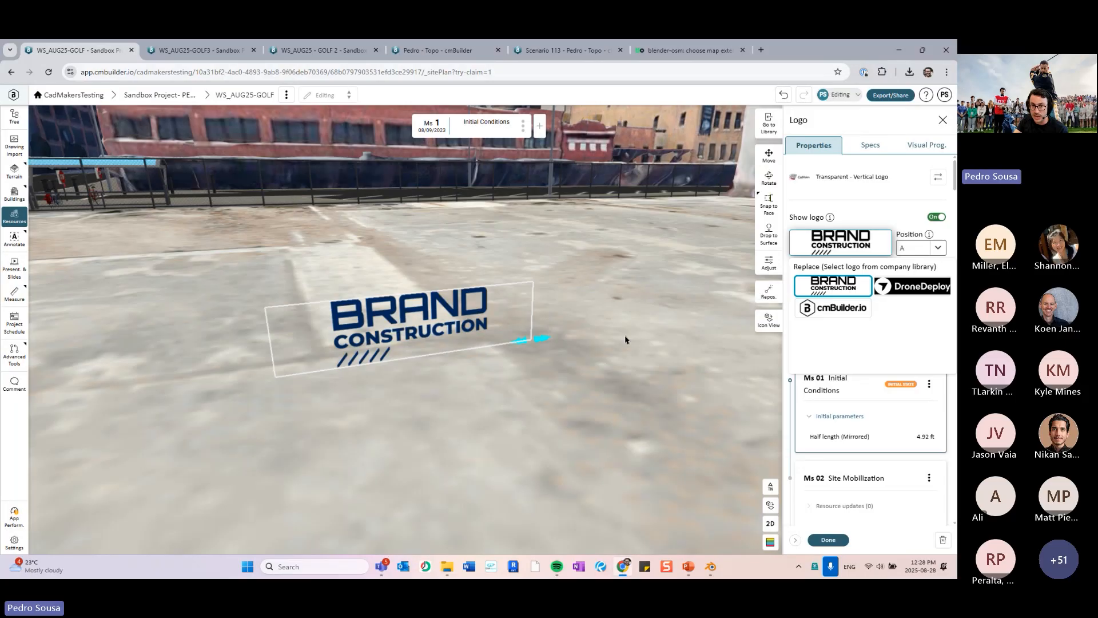
pyautogui.moveTo(625, 340); pyautogui.dragTo(658, 350)
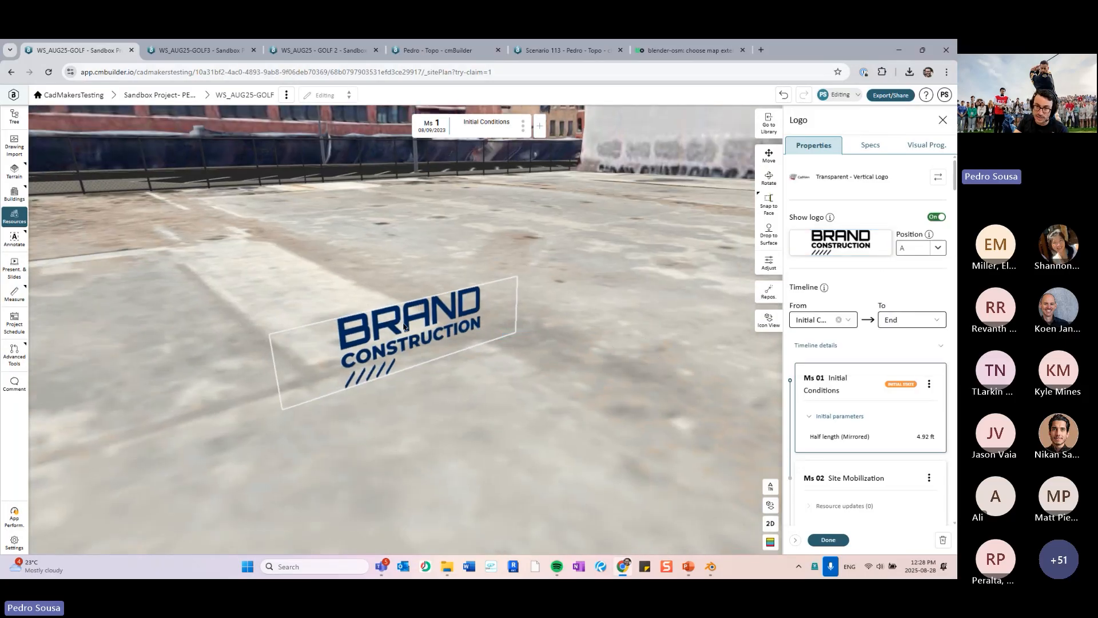
pyautogui.click(769, 320)
pyautogui.click(936, 156)
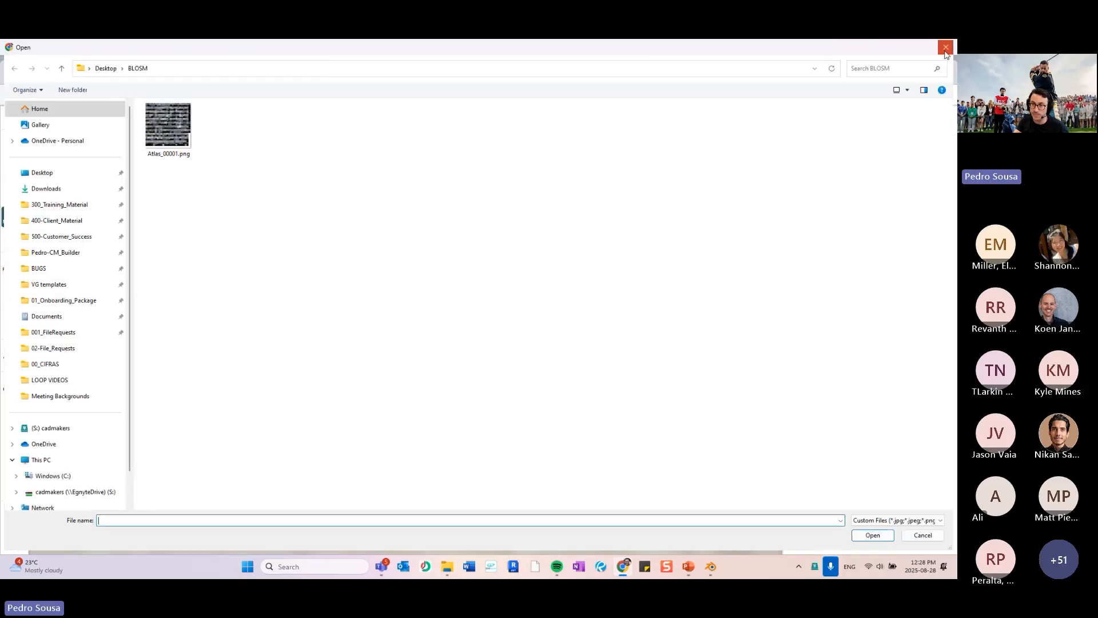
pyautogui.click(948, 49)
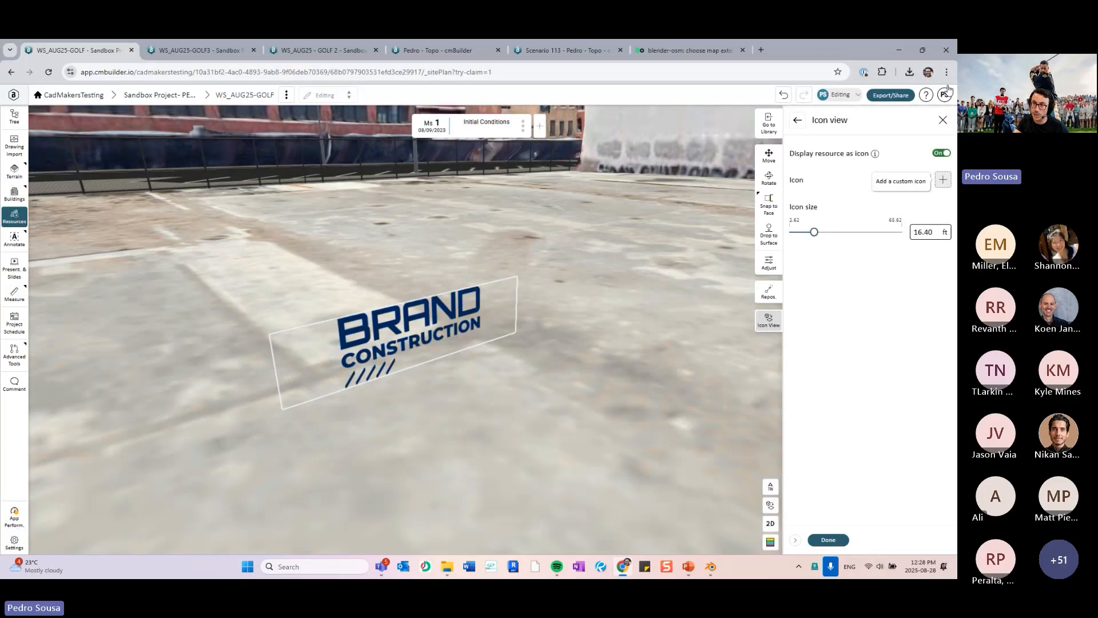
# Delete the Transparent - Vertical Logo from the scenario and return to an overview of the whole lot
pyautogui.click(943, 119)
pyautogui.press('Delete')
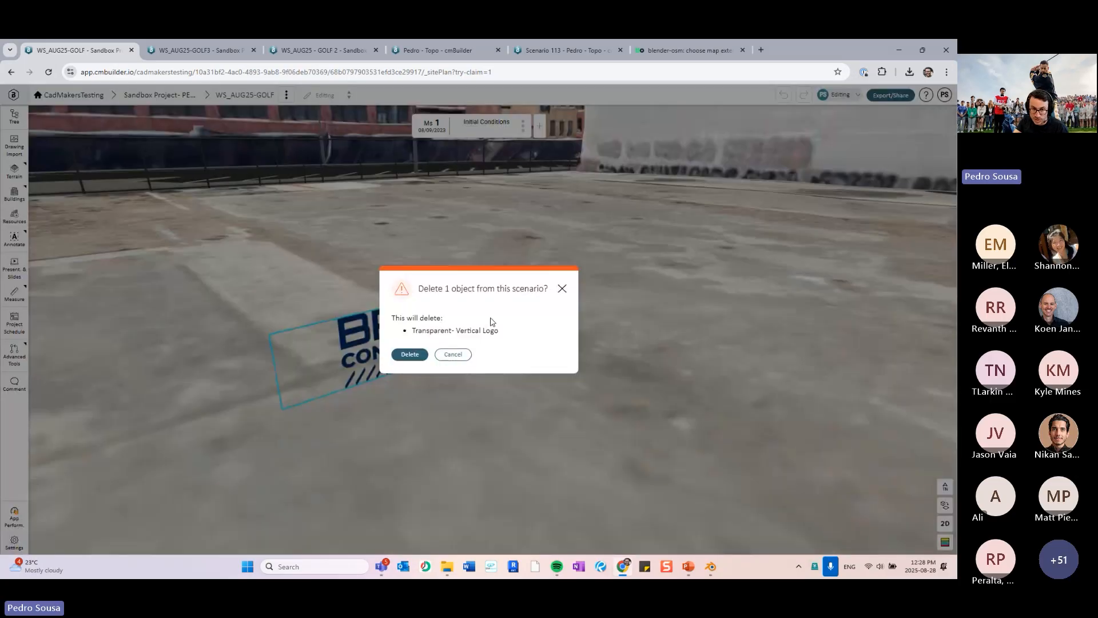
pyautogui.click(397, 353)
pyautogui.scroll(-5, 606, 371)
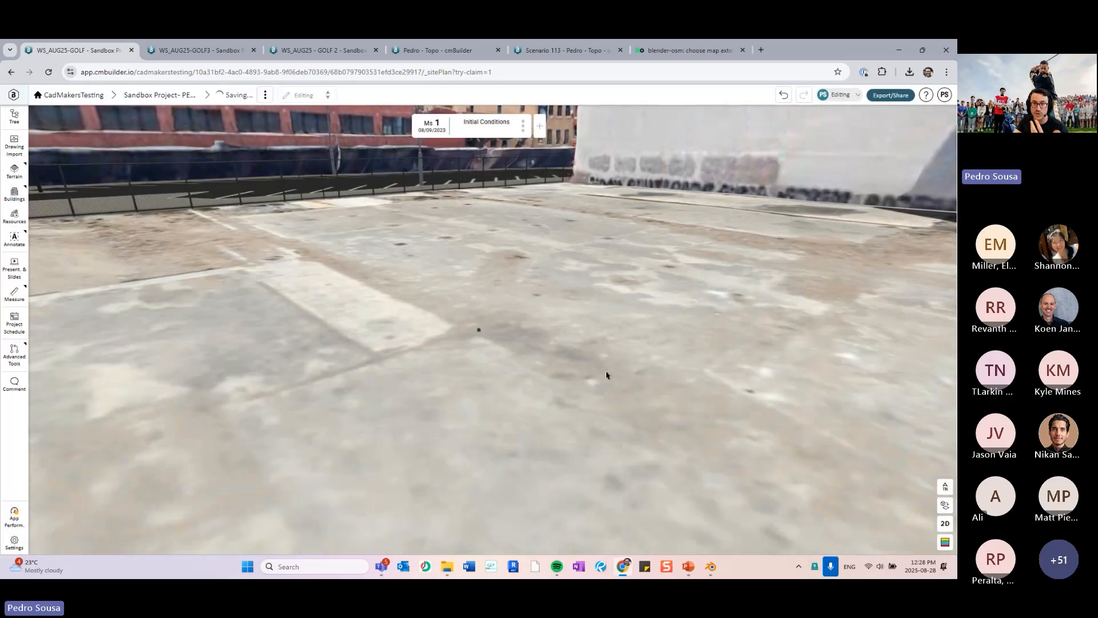
pyautogui.scroll(-8, 464, 358)
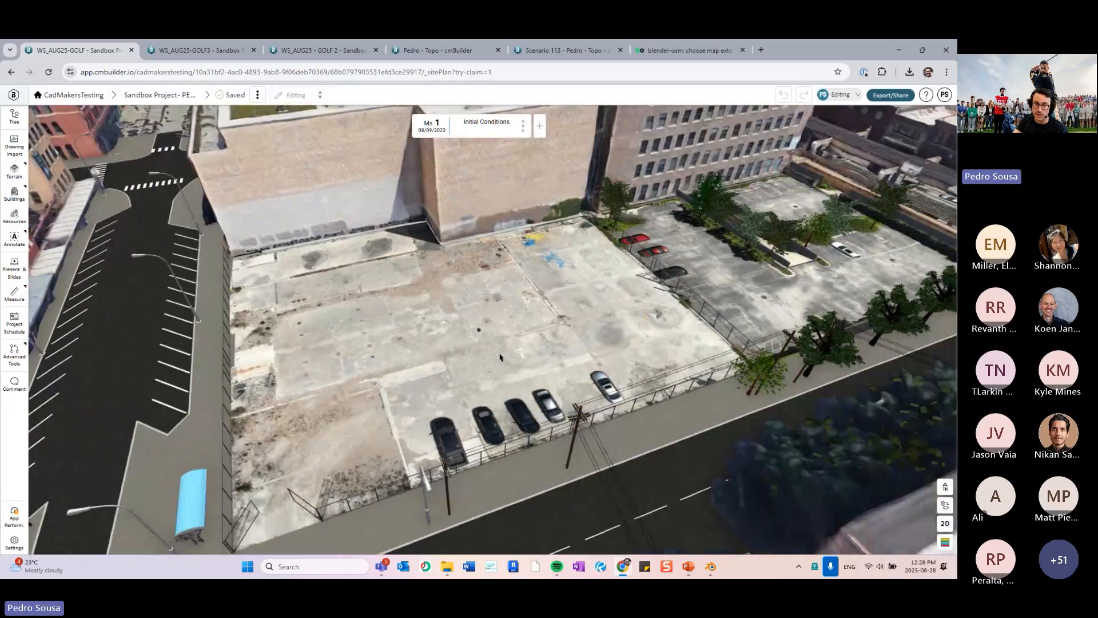
pyautogui.moveTo(500, 358); pyautogui.dragTo(470, 346, button='middle')
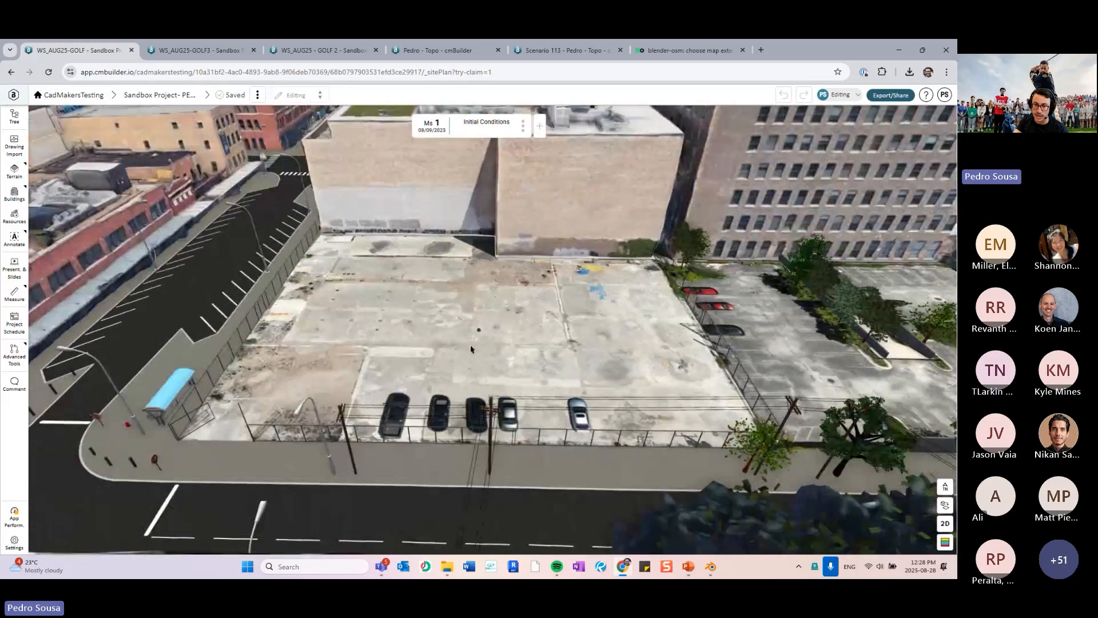
# Switch to the PowerPoint presentation, show slide 6 with the emergency preparedness and welfare items, and return to cmBuilder
pyautogui.moveTo(696, 570)
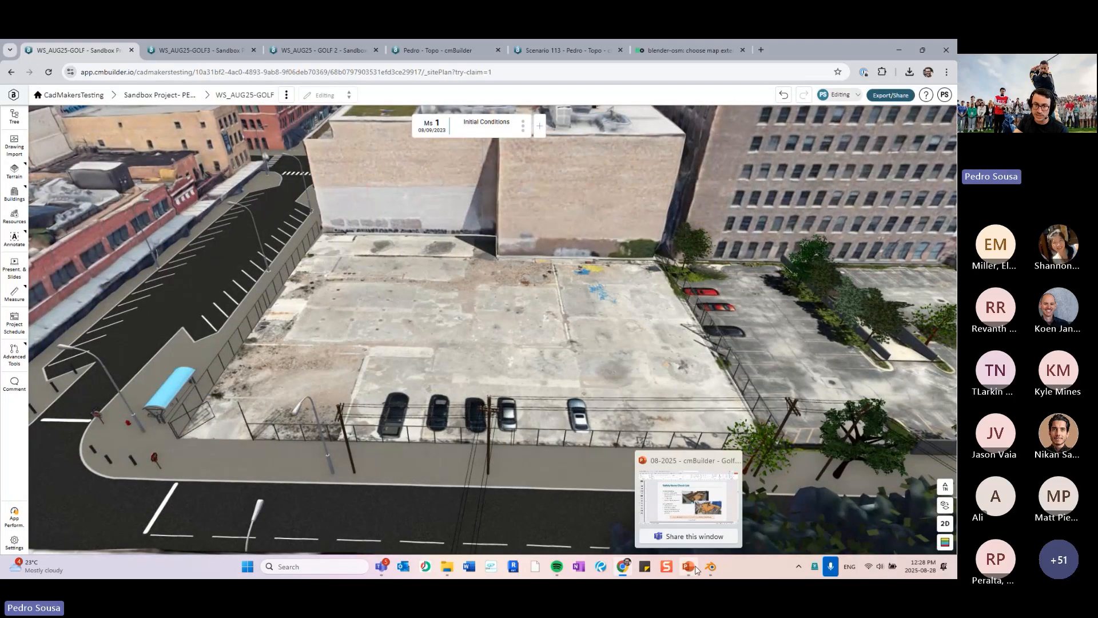
pyautogui.click(689, 567)
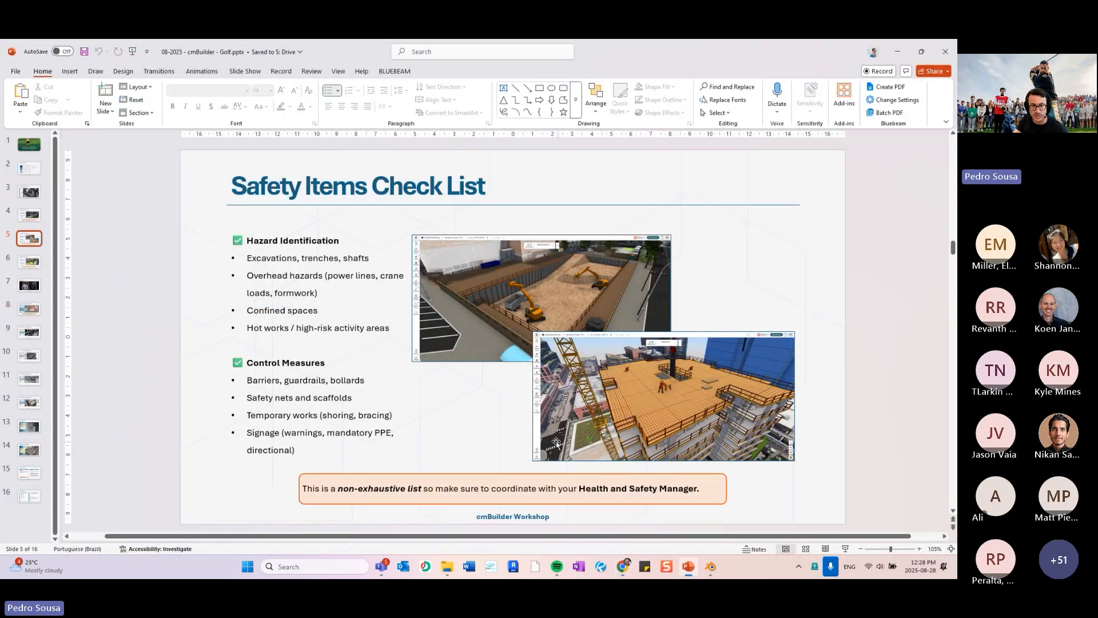
pyautogui.click(41, 263)
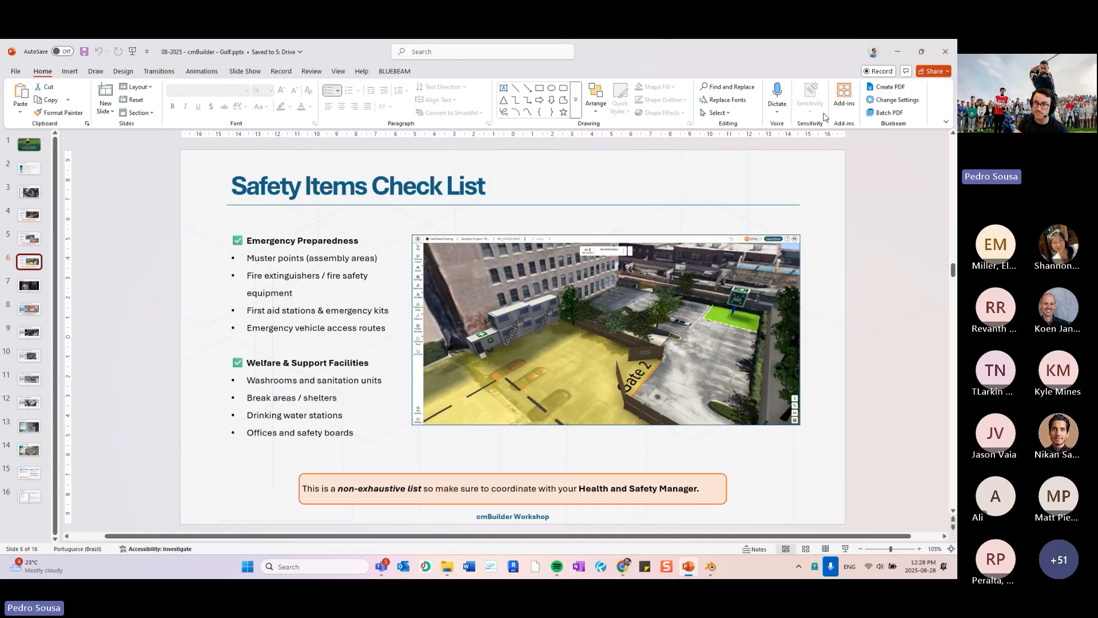
pyautogui.click(898, 51)
# Switch to the WS_AUG25 - GOLF 2 scenario, hide the object tree, and advance to the Safety View Clean milestone
pyautogui.click(320, 50)
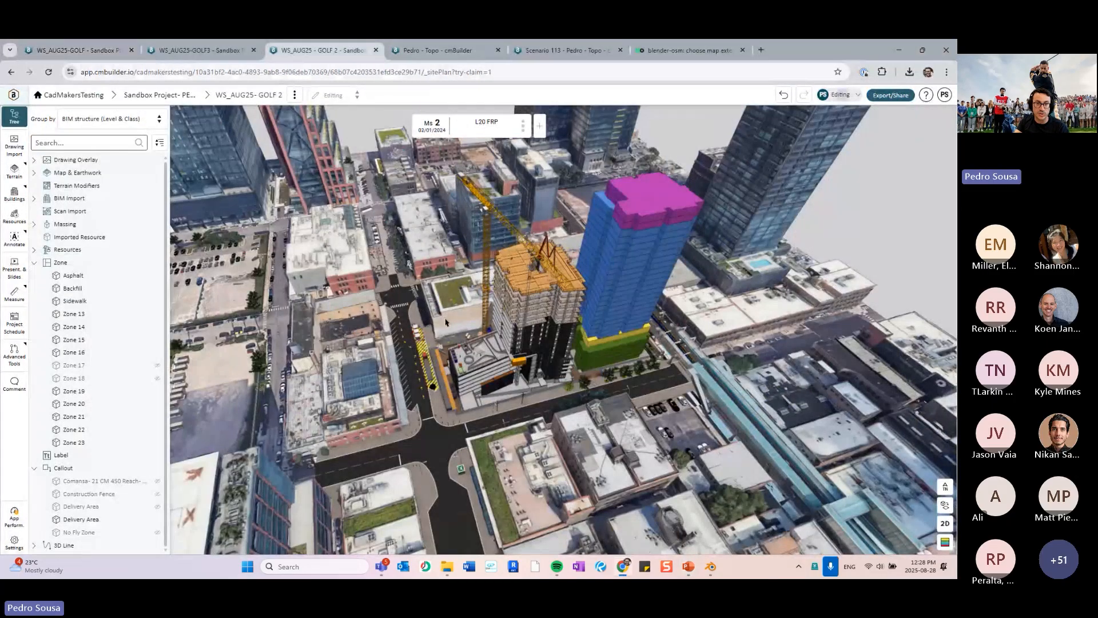
pyautogui.scroll(10, 507, 357)
pyautogui.moveTo(504, 360); pyautogui.dragTo(538, 320)
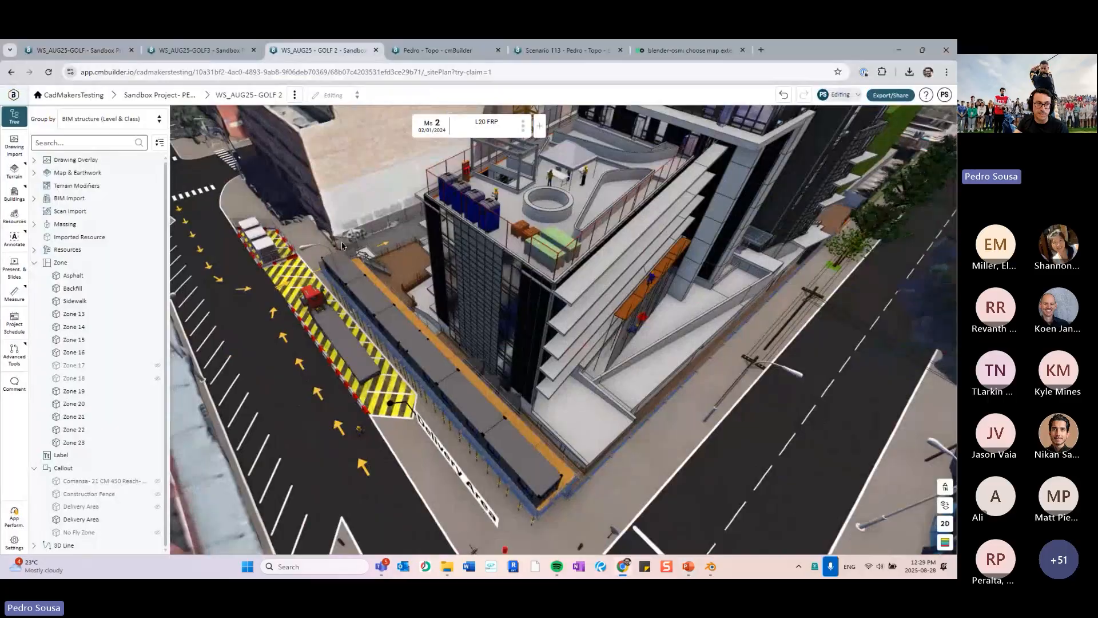
pyautogui.click(19, 120)
pyautogui.moveTo(343, 325); pyautogui.dragTo(390, 326)
pyautogui.press('Right')
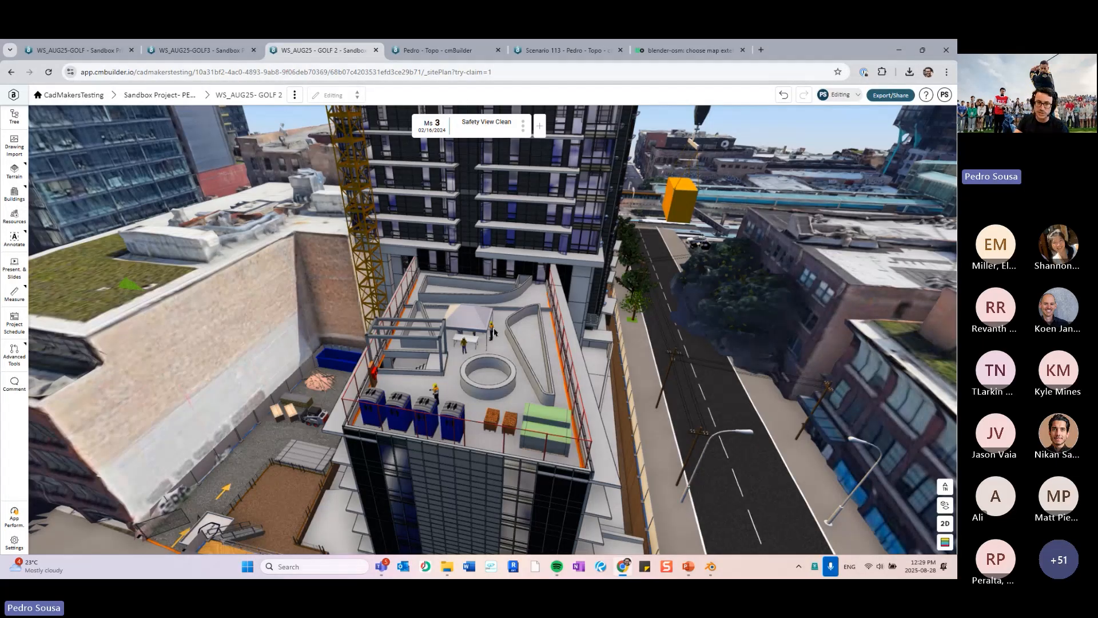
# Examine the podium roof's washrooms and guardrails, the facade scaffold with its workers, and the street-side delivery area
pyautogui.moveTo(440, 292); pyautogui.dragTo(347, 281)
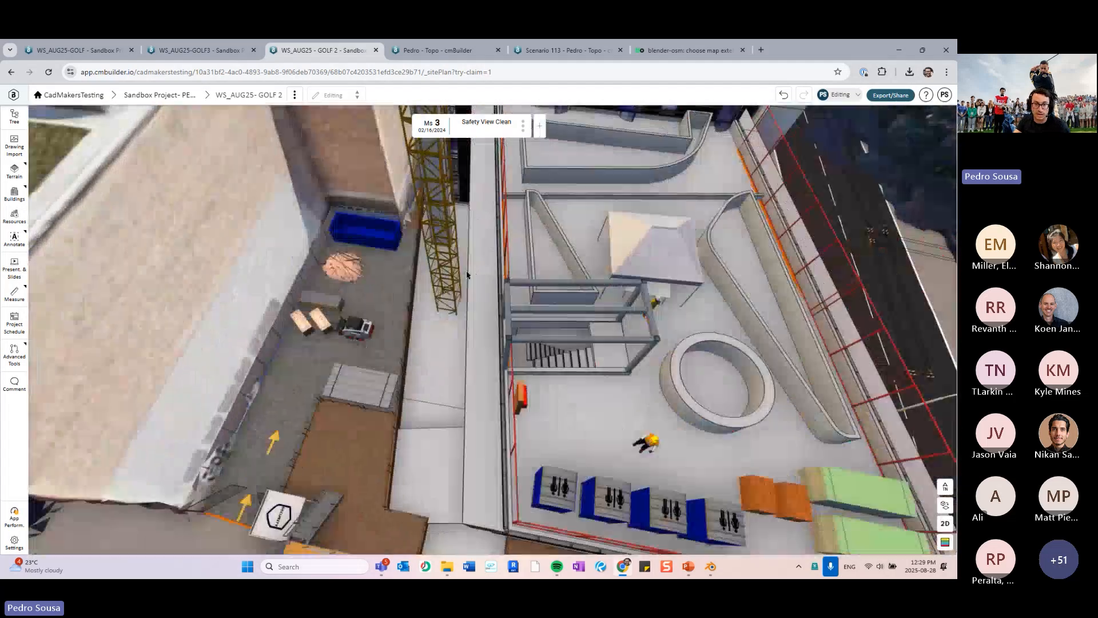
pyautogui.click(945, 524)
pyautogui.moveTo(573, 297); pyautogui.dragTo(455, 280)
pyautogui.scroll(2, 541, 316)
pyautogui.moveTo(540, 316); pyautogui.dragTo(587, 365)
pyautogui.moveTo(451, 397); pyautogui.dragTo(557, 338)
pyautogui.click(945, 523)
pyautogui.scroll(3, 564, 335)
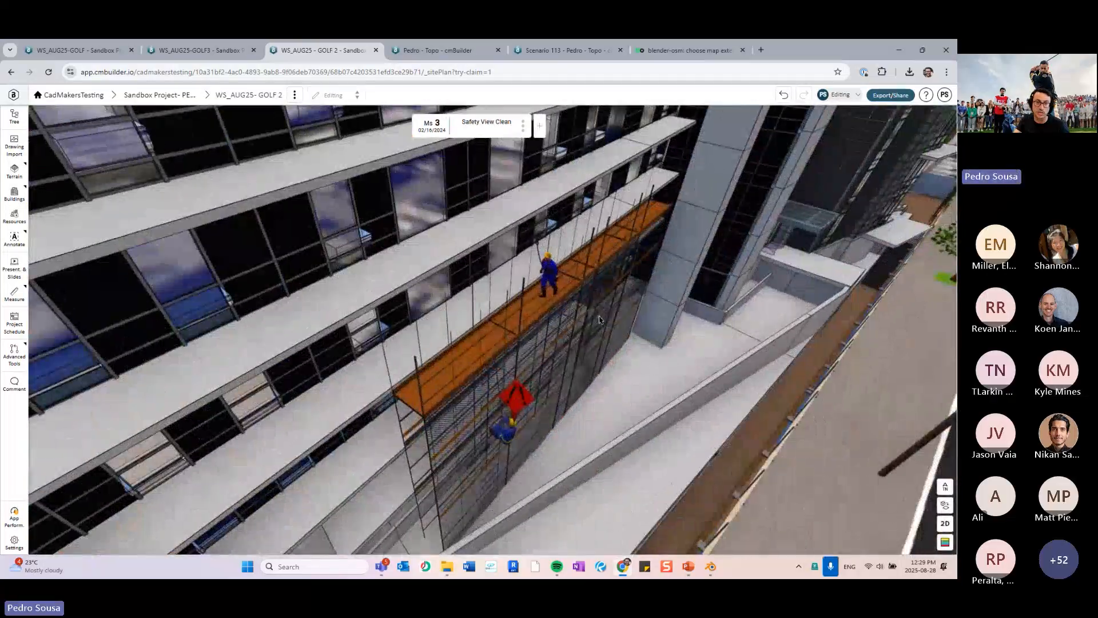
pyautogui.scroll(2, 569, 333)
pyautogui.scroll(-5, 568, 334)
pyautogui.scroll(-3, 395, 385)
pyautogui.moveTo(396, 385); pyautogui.dragTo(445, 406)
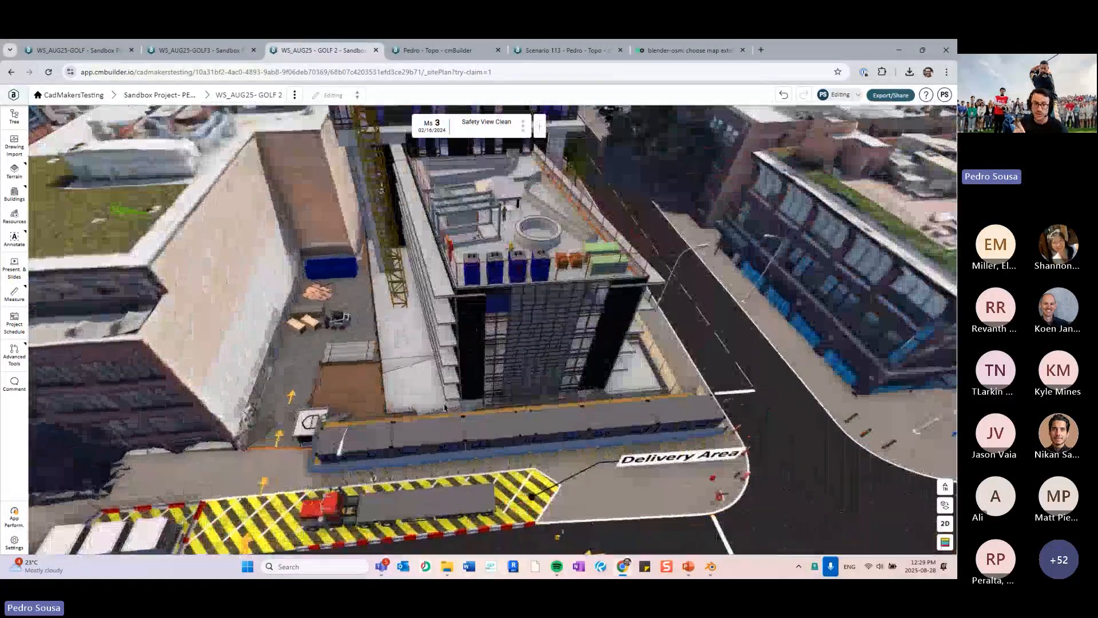
# Switch to the PowerPoint presentation and review the Emergency Preparedness and Welfare & Support Facilities checklist on slide 6
pyautogui.click(689, 566)
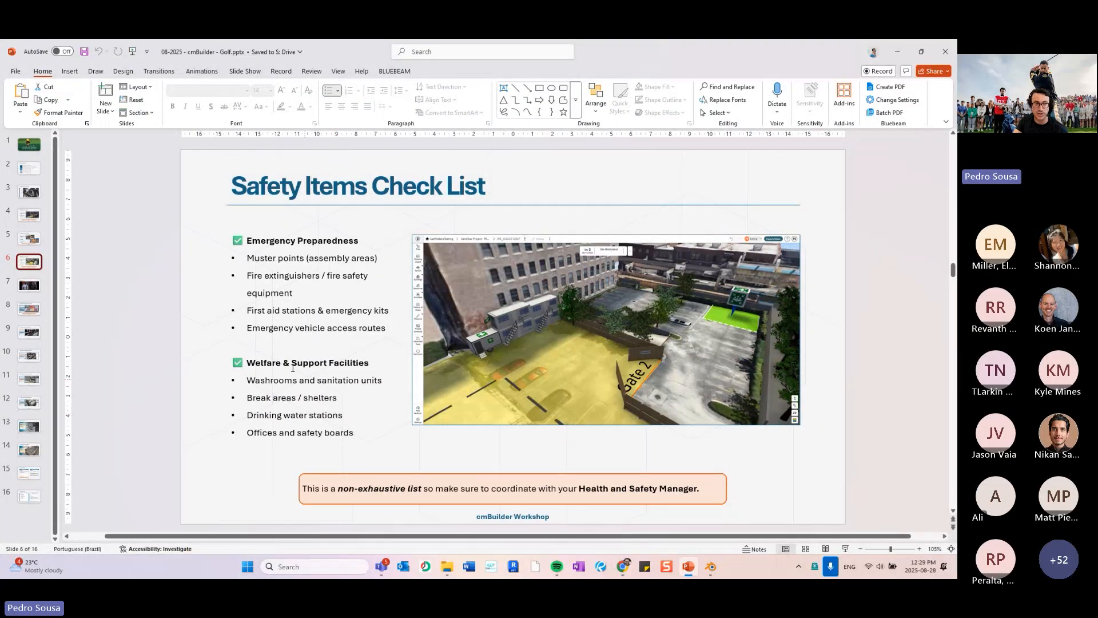
pyautogui.scroll(-1, 307, 348)
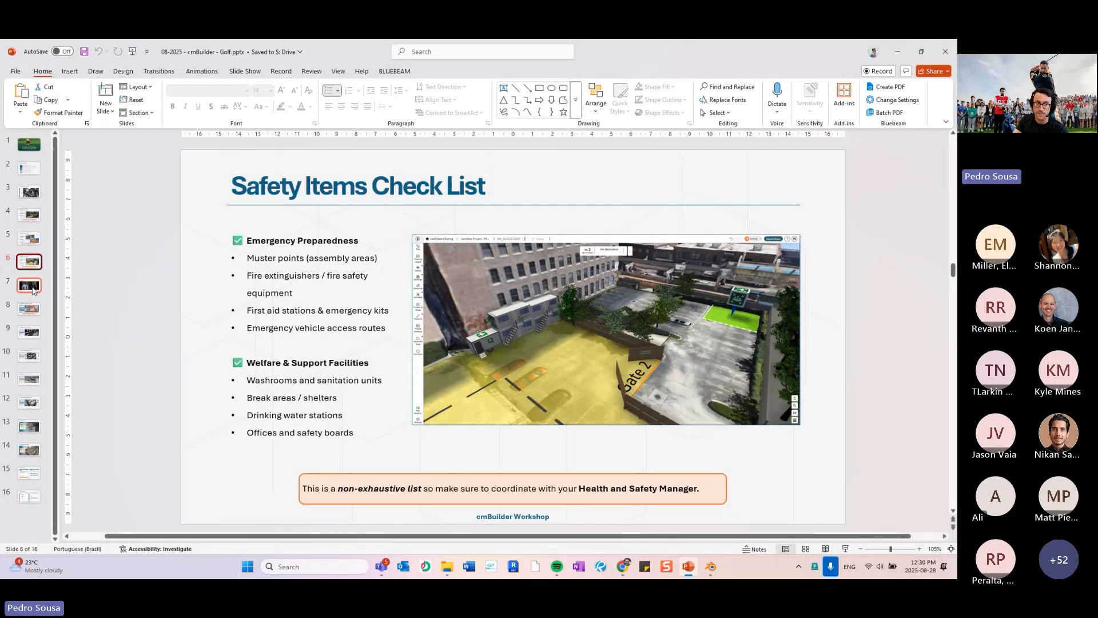
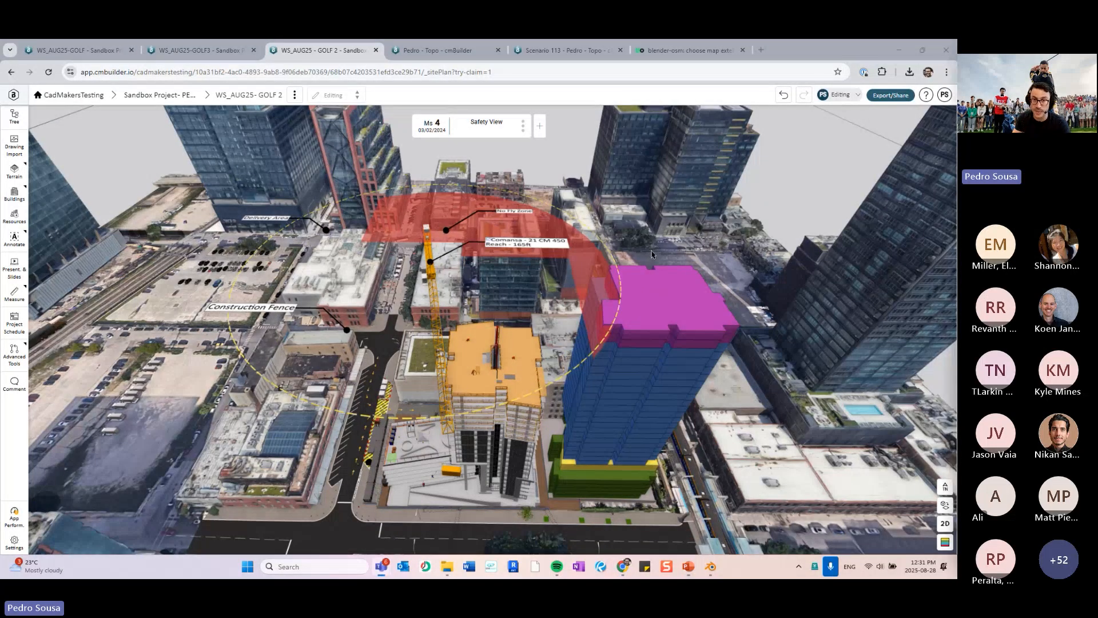
# Examine the Safety View milestone's no-fly zone, crane reach and surrounding city blocks from several distances
pyautogui.scroll(-5, 652, 254)
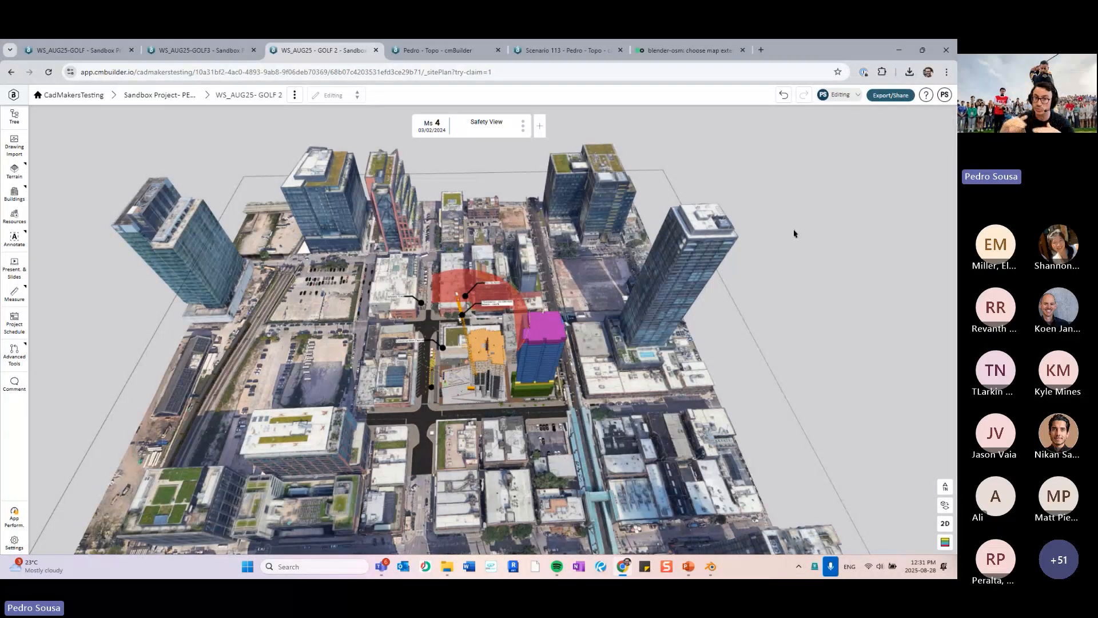
pyautogui.scroll(1, 780, 143)
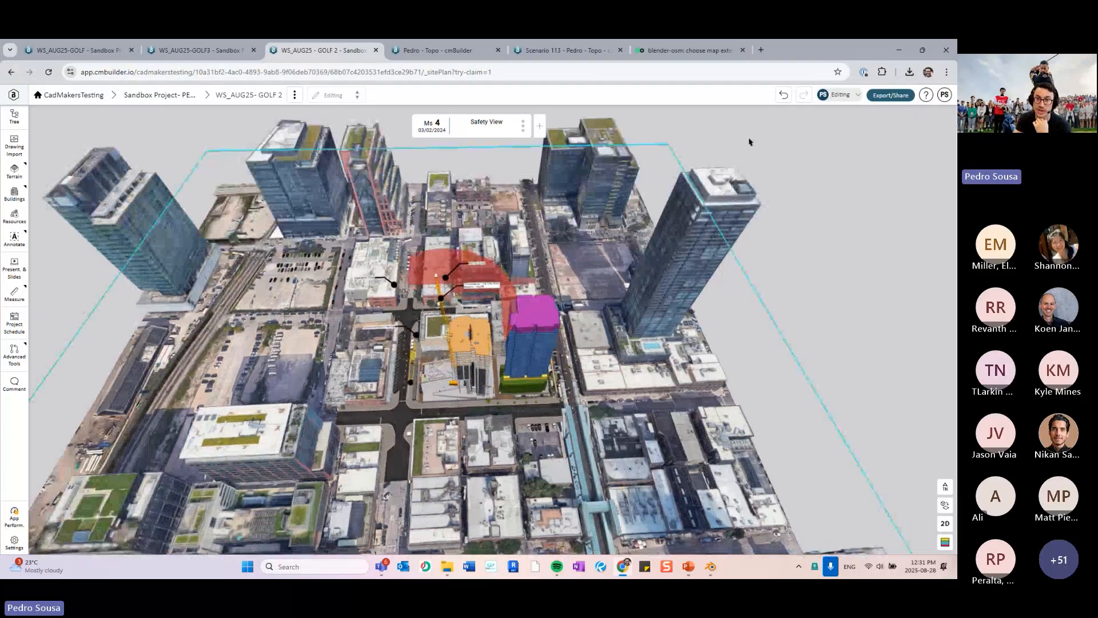
pyautogui.scroll(-1, 486, 285)
pyautogui.scroll(-3, 486, 286)
pyautogui.moveTo(686, 290); pyautogui.dragTo(678, 246, button='middle')
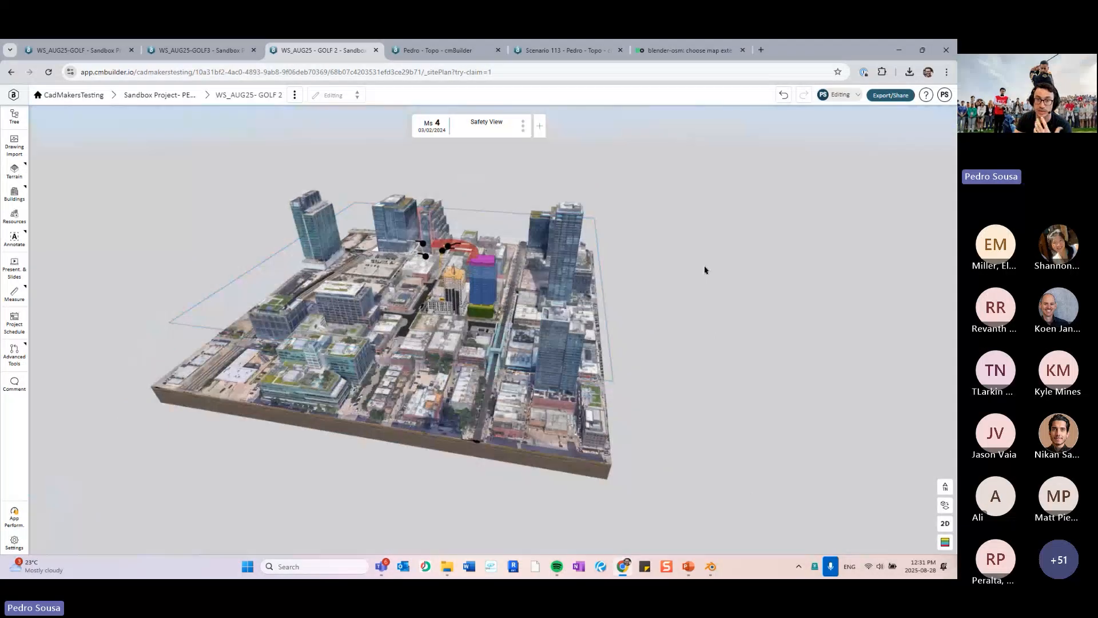
pyautogui.scroll(2, 703, 326)
pyautogui.scroll(3, 606, 210)
pyautogui.scroll(5, 612, 212)
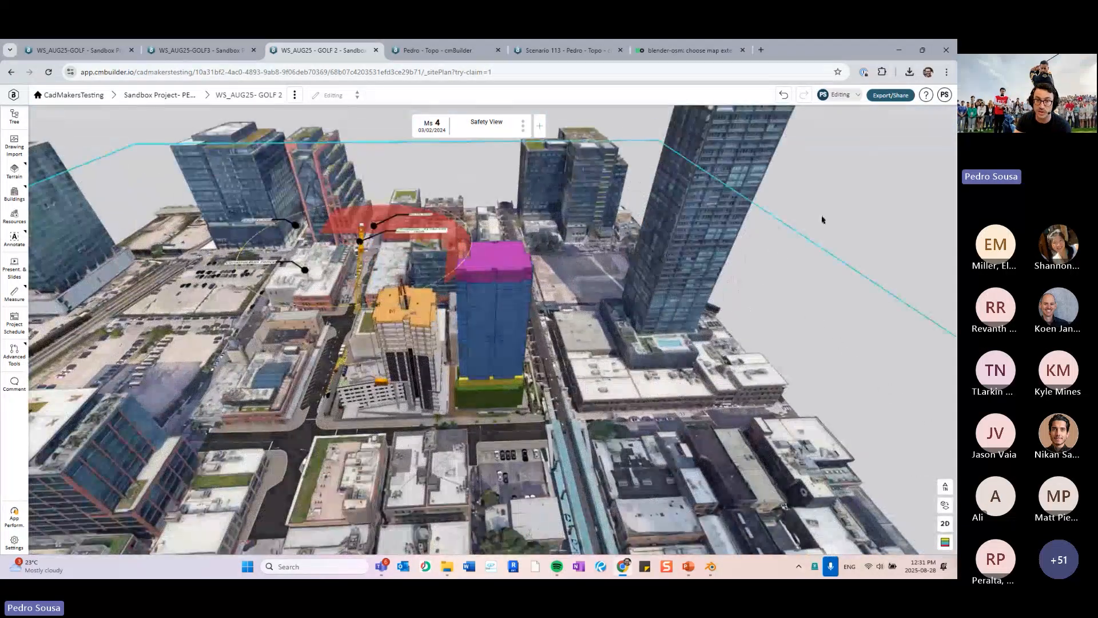
pyautogui.scroll(2, 507, 285)
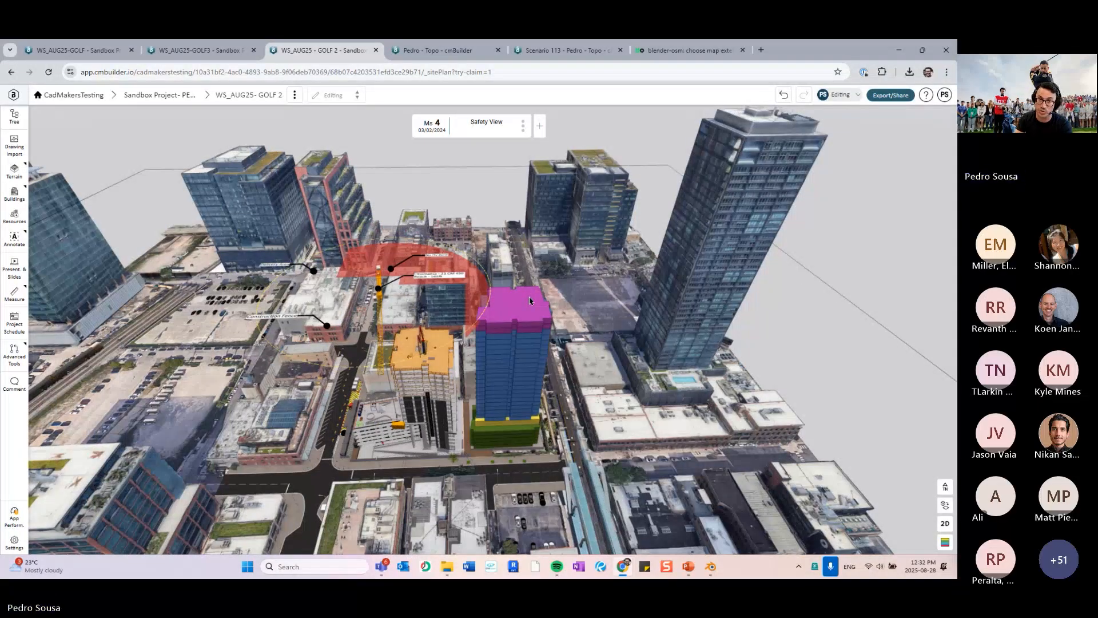
# Return to the Safety View Clean milestone and show the construction site in 2D plan view
pyautogui.click(402, 126)
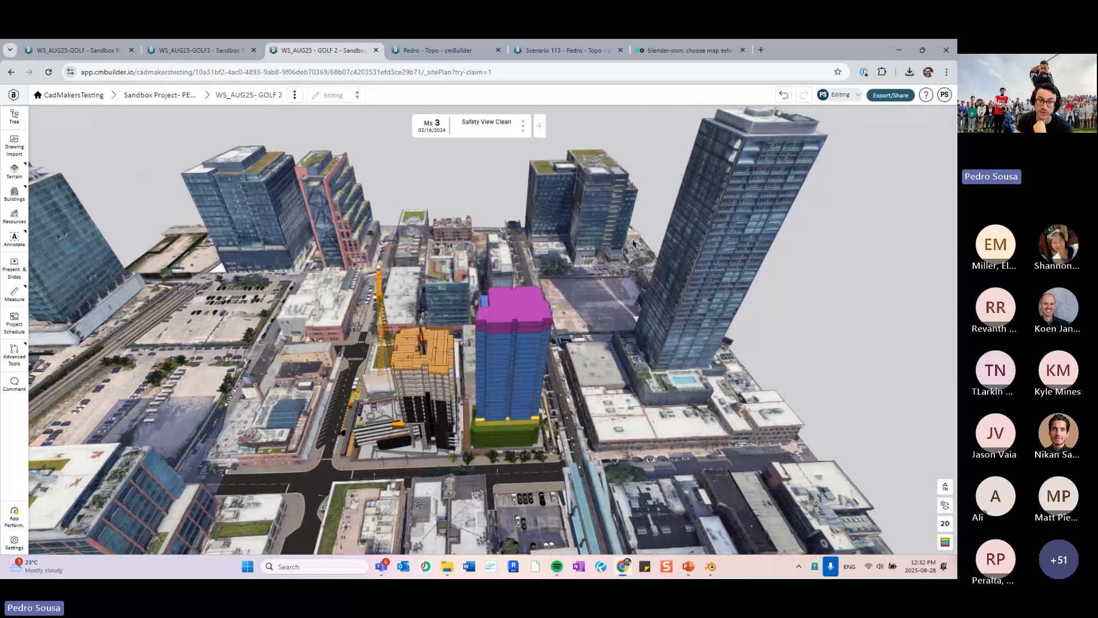
pyautogui.scroll(-5, 543, 344)
pyautogui.press('2')
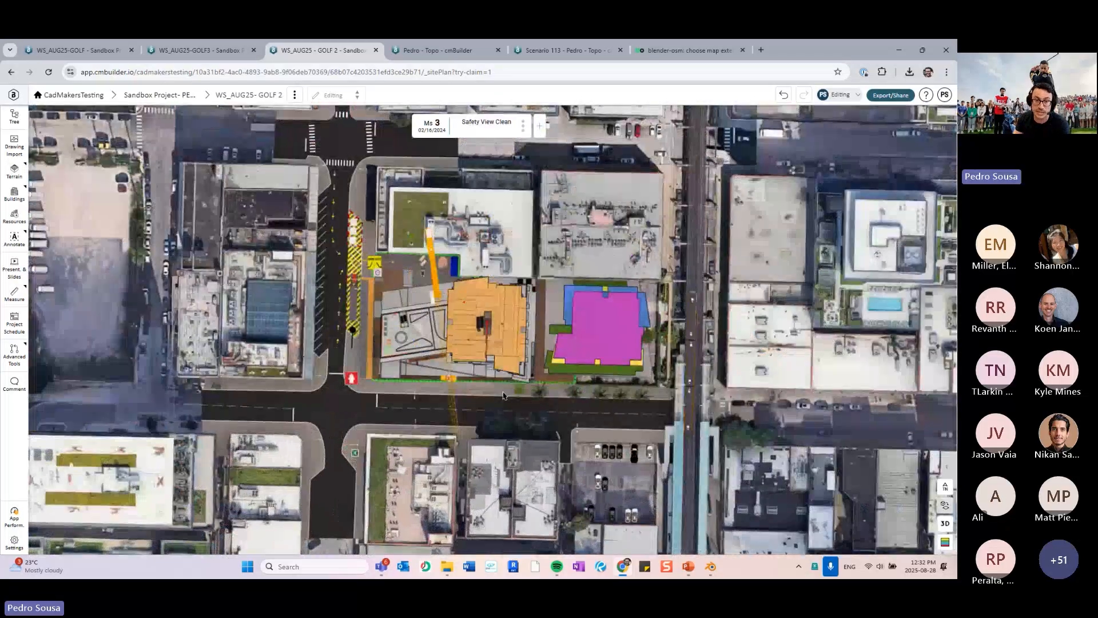
# Sketch a four-sided zone about 30 by 60 ft across the podium and crane area beside the orange deck
pyautogui.scroll(6, 480, 345)
pyautogui.moveTo(444, 351); pyautogui.dragTo(461, 391)
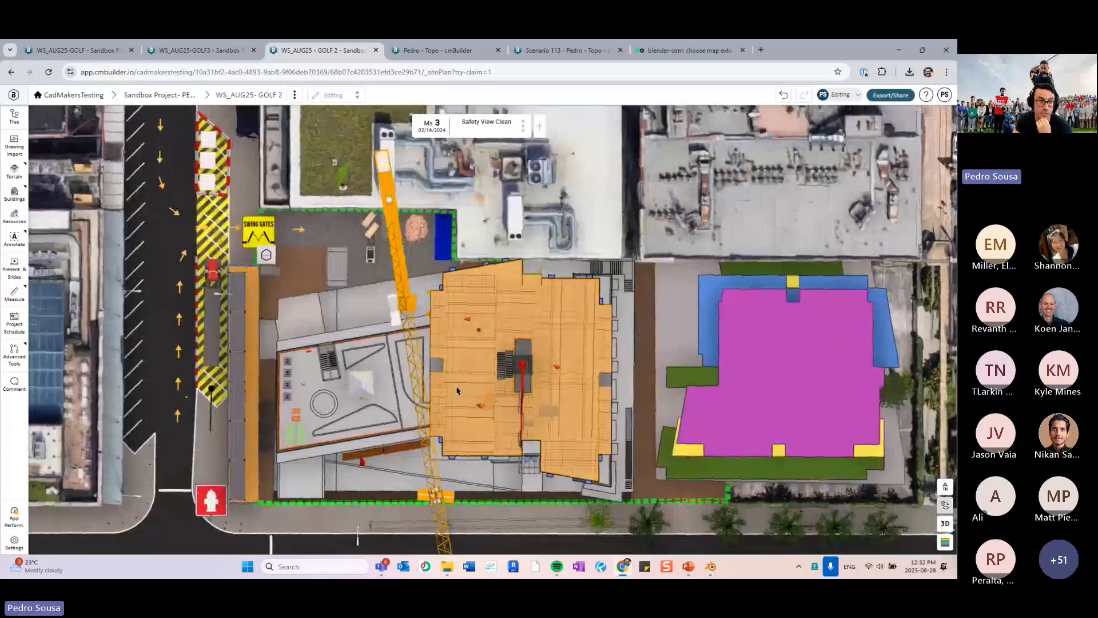
pyautogui.click(15, 238)
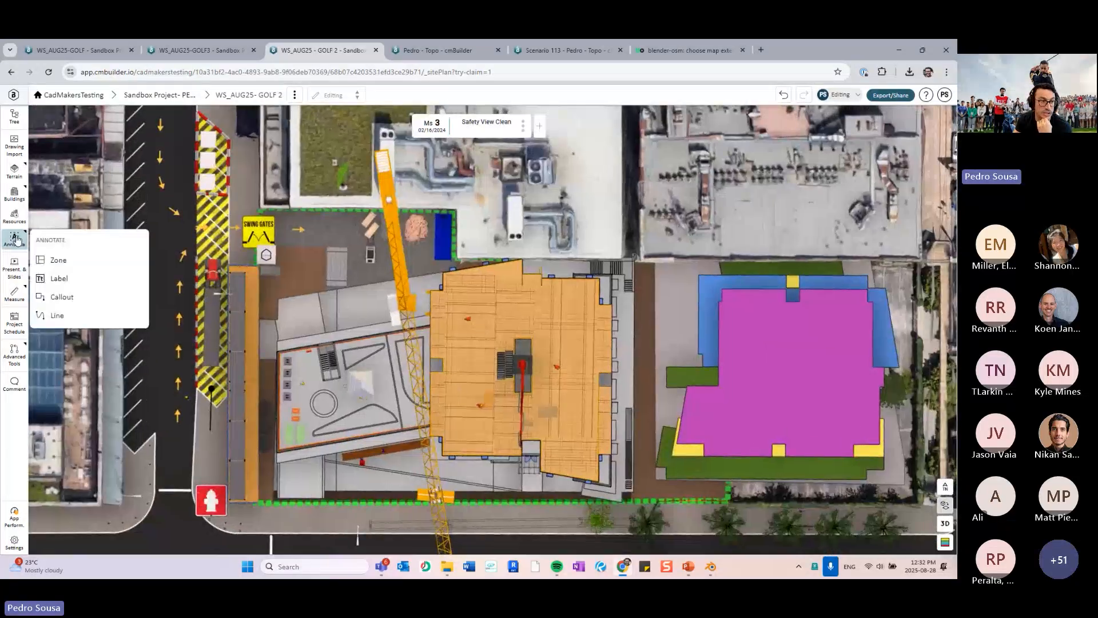
pyautogui.click(66, 262)
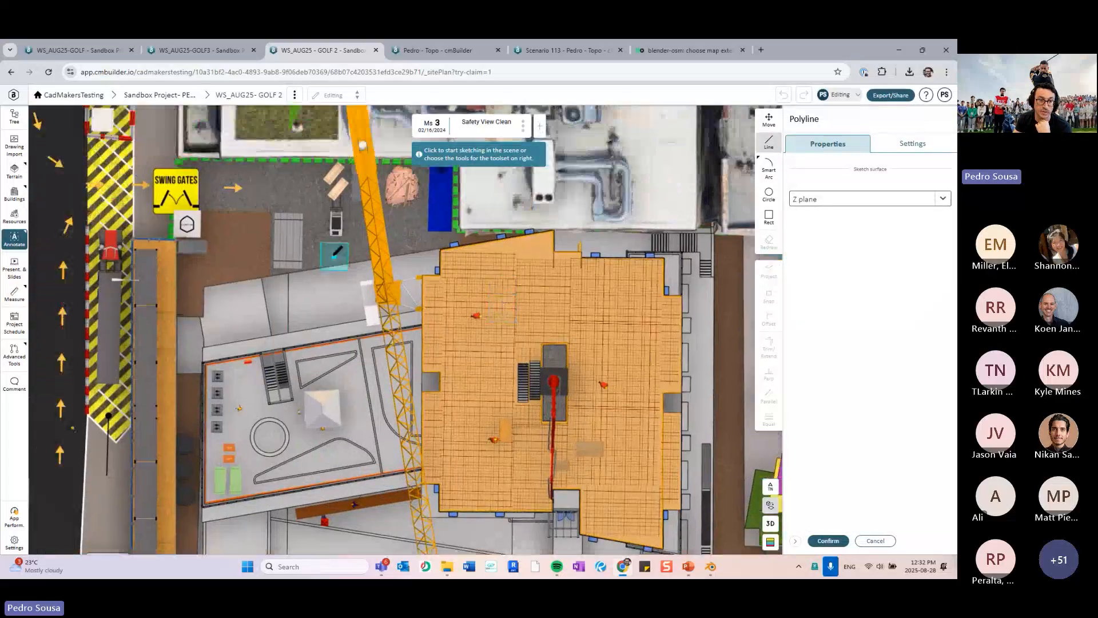
pyautogui.click(333, 255)
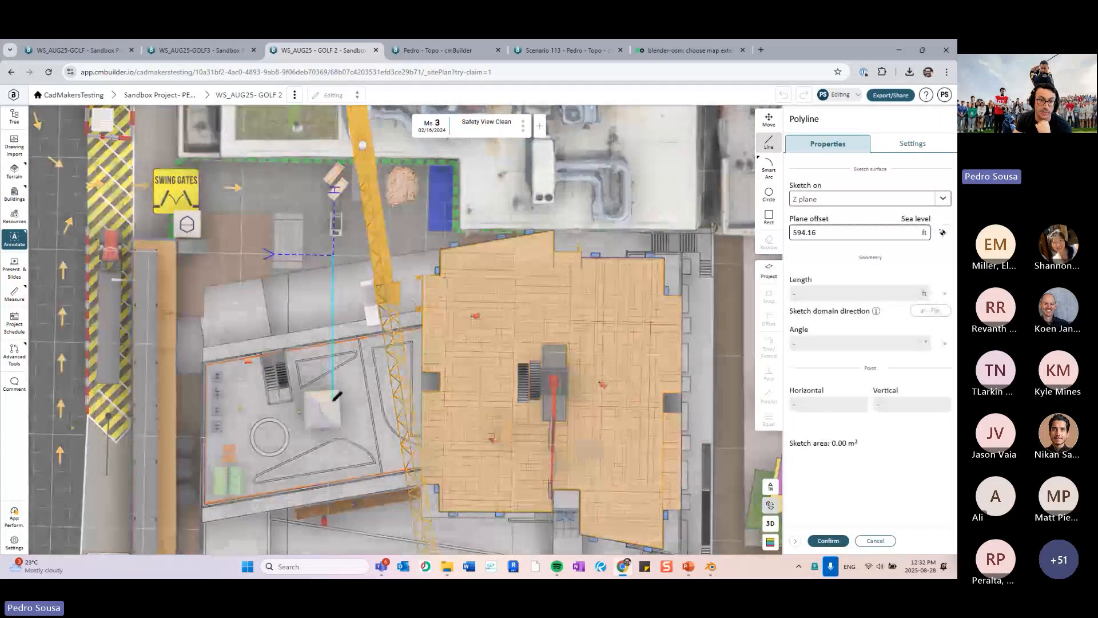
pyautogui.click(333, 402)
pyautogui.click(414, 417)
pyautogui.click(418, 248)
pyautogui.click(333, 254)
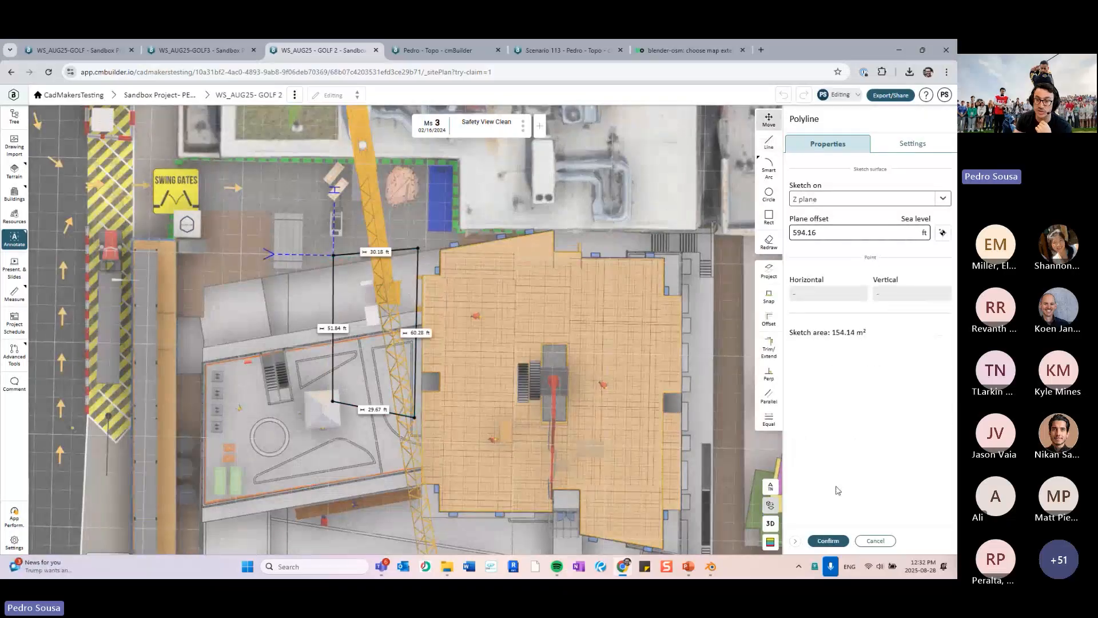
pyautogui.click(837, 540)
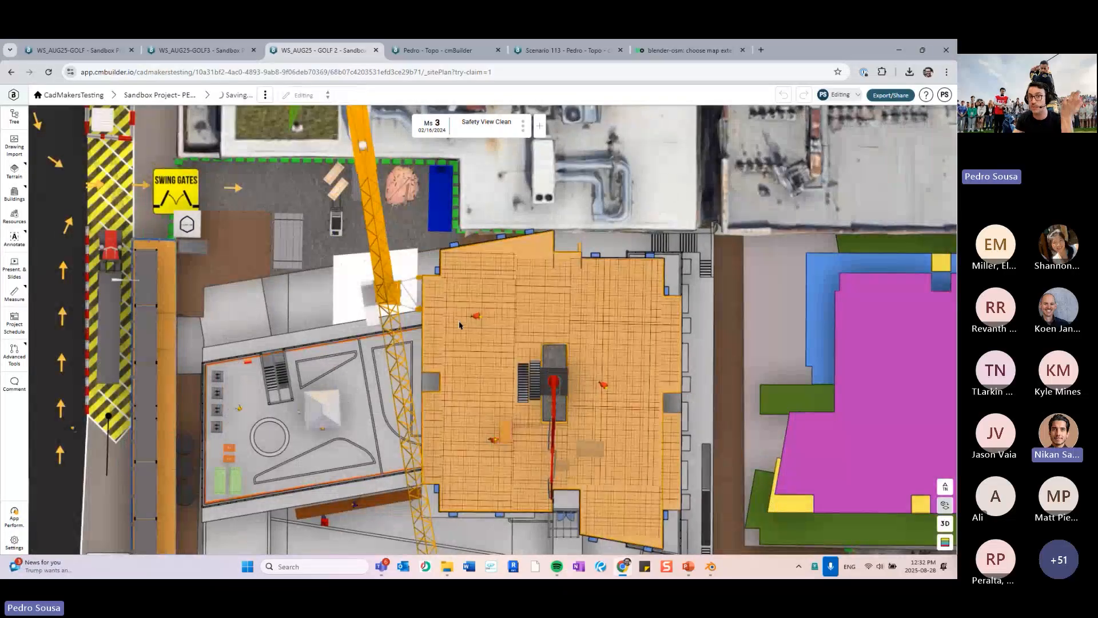
# Delete the new zone from the scenario
pyautogui.scroll(-1, 459, 326)
pyautogui.scroll(-3, 462, 328)
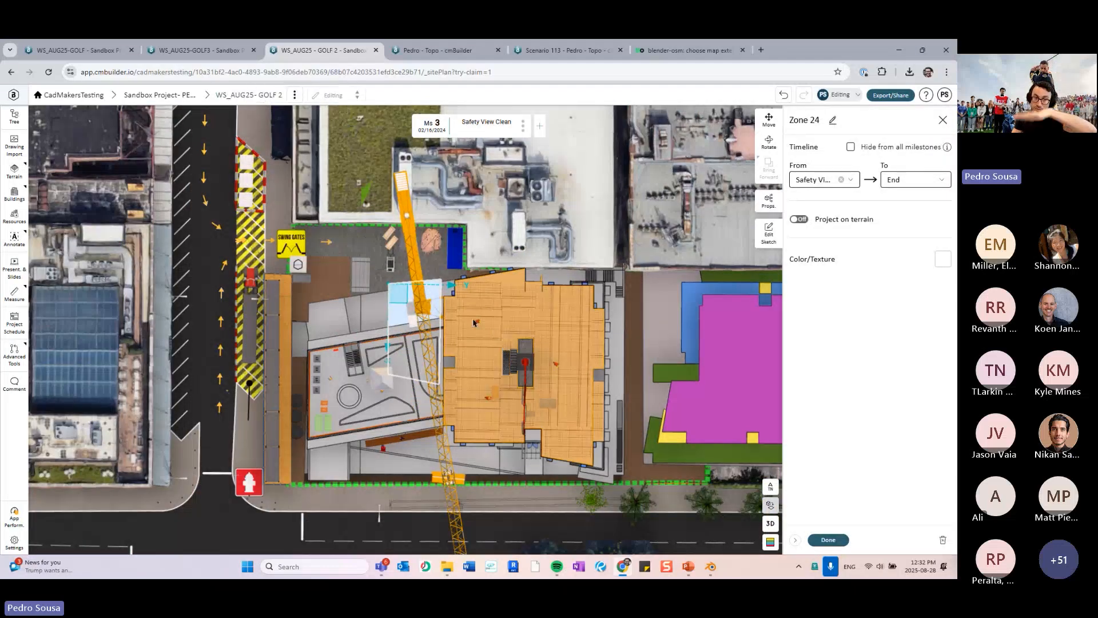
pyautogui.moveTo(530, 330); pyautogui.dragTo(514, 329)
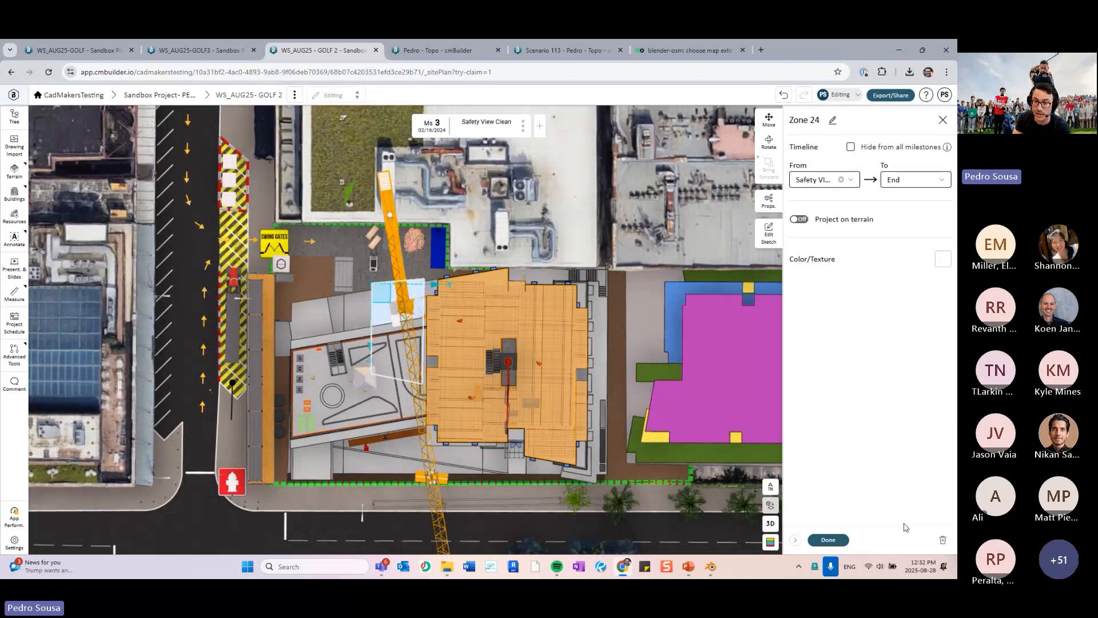
pyautogui.click(943, 541)
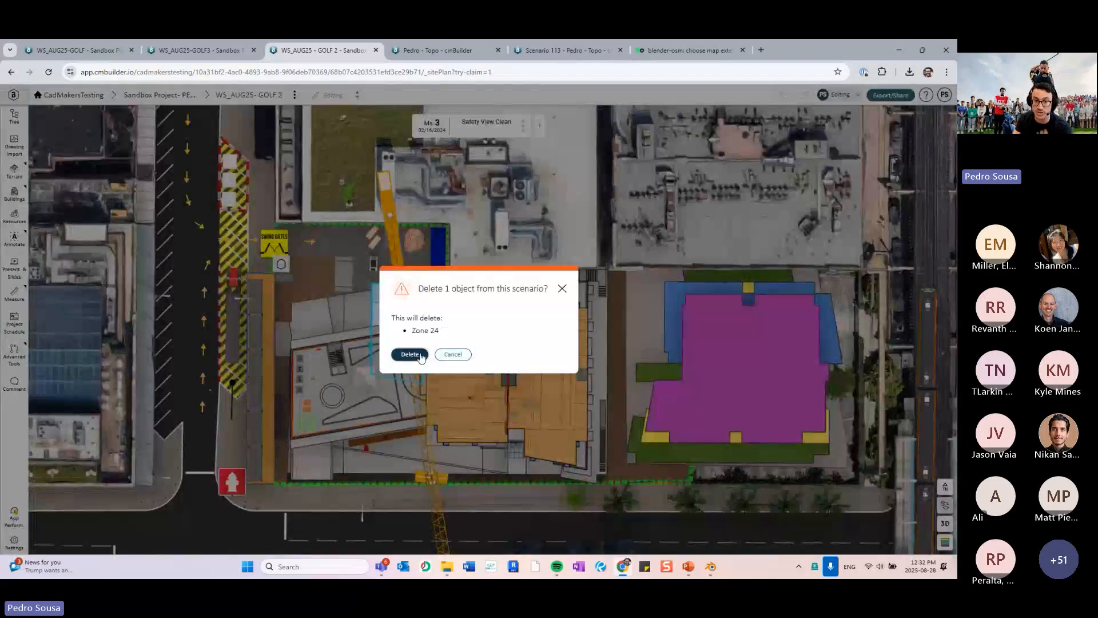
pyautogui.click(409, 355)
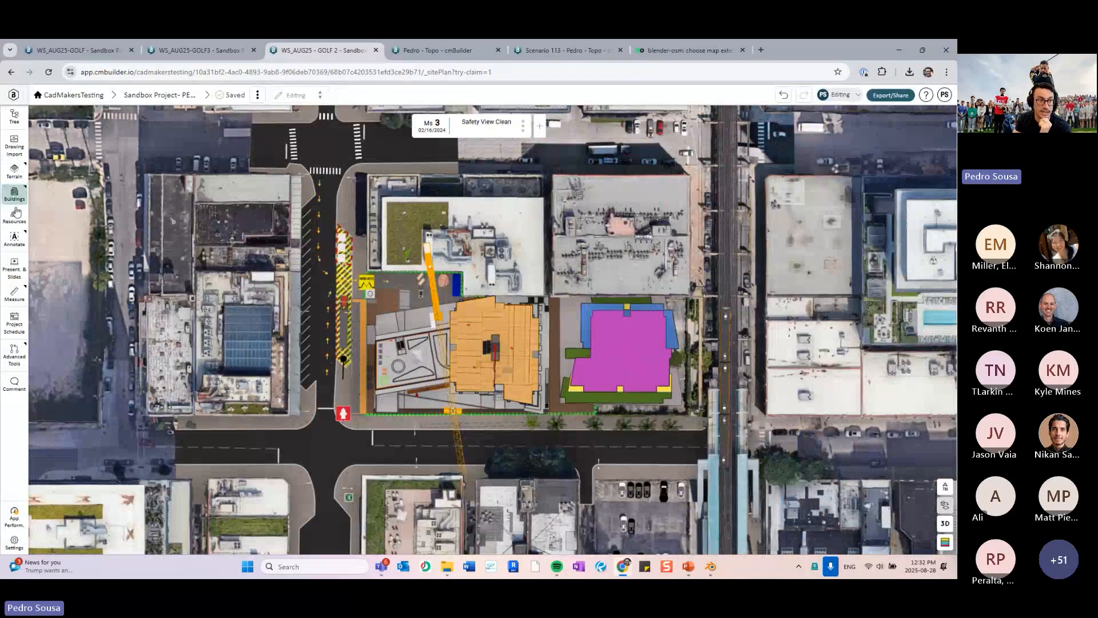
# Sketch a rectangular building massing that covers the whole city terrain
pyautogui.click(13, 193)
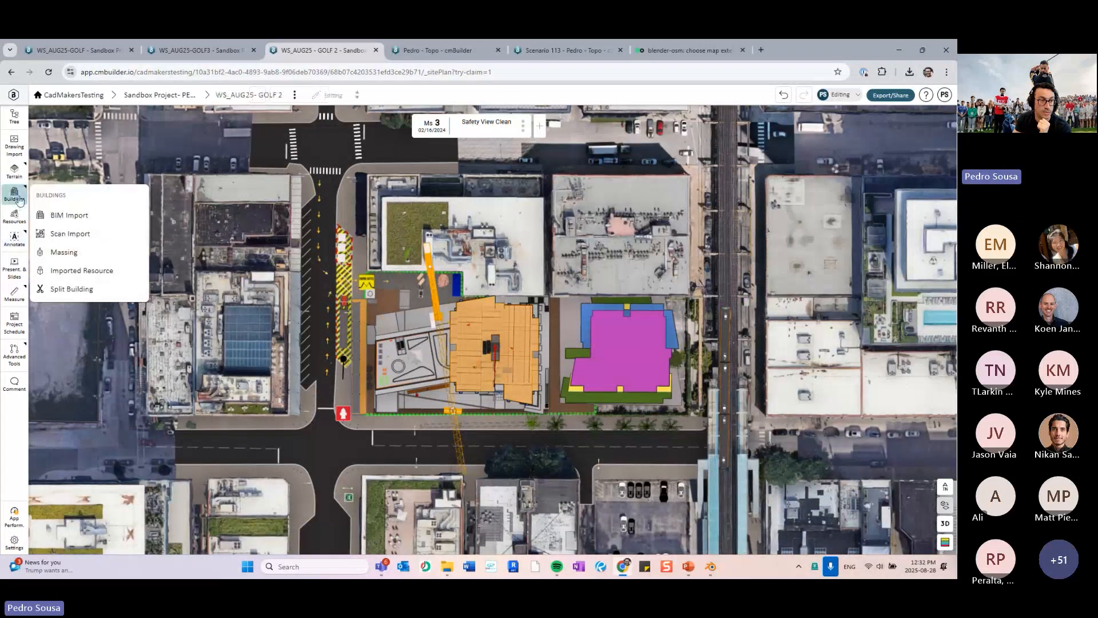
pyautogui.click(64, 252)
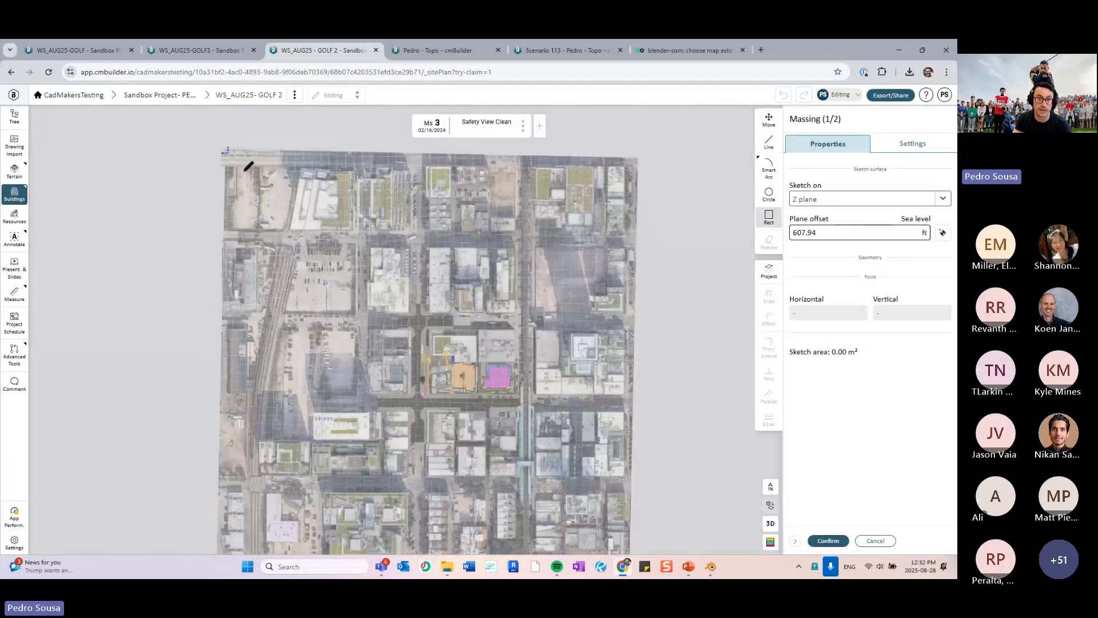
pyautogui.moveTo(569, 461); pyautogui.dragTo(486, 350, button='middle')
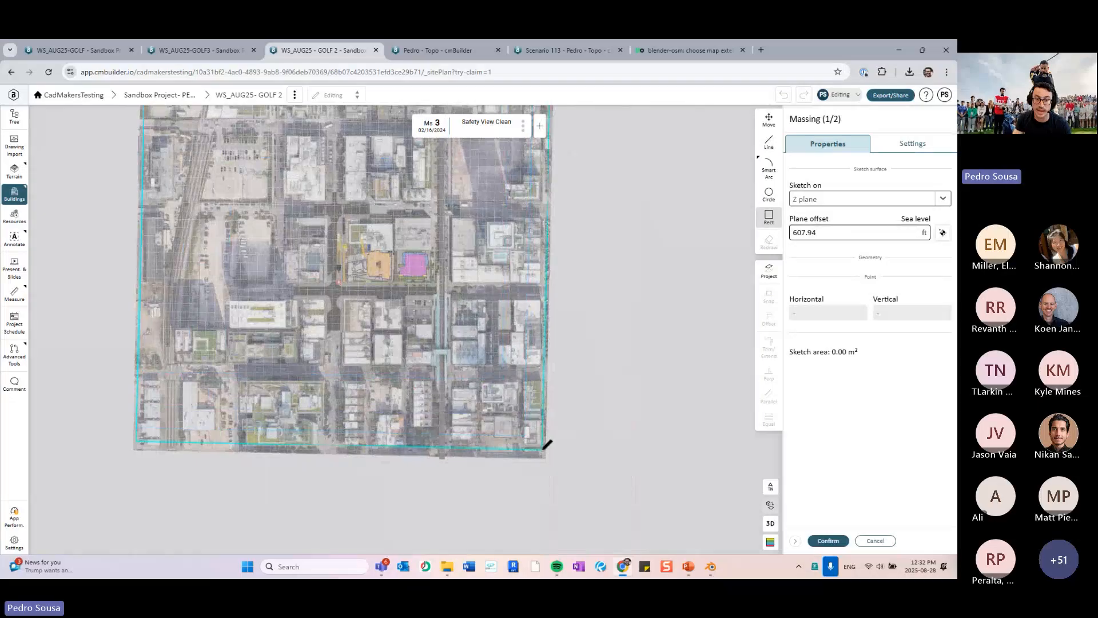
pyautogui.click(543, 448)
pyautogui.click(829, 540)
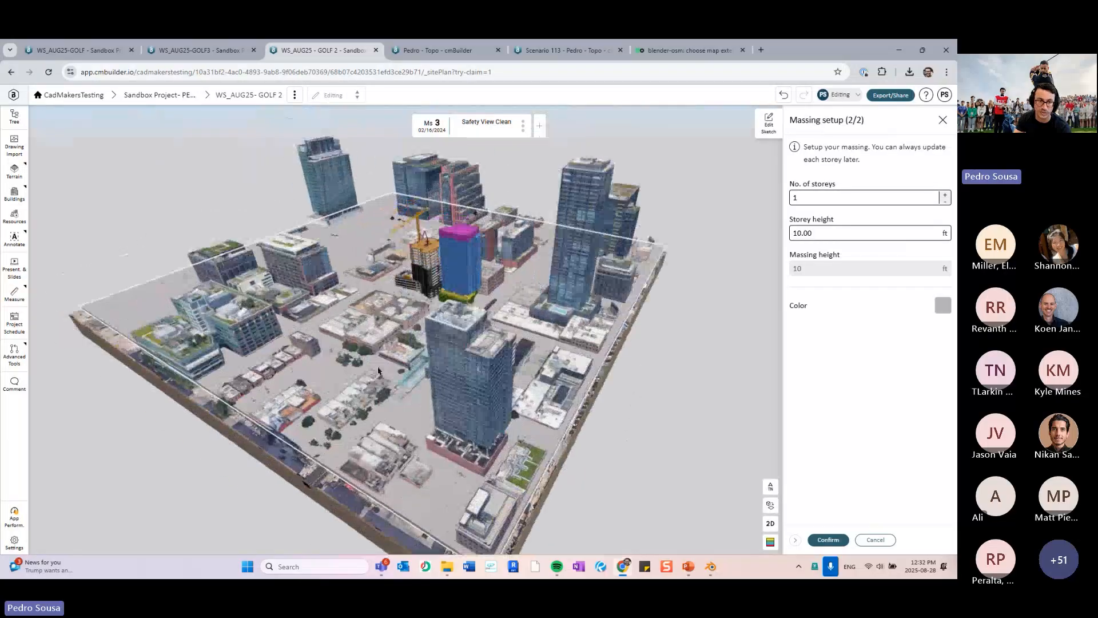
# Give the massing a transparent custom color and a storey height of 0.20 ft
pyautogui.moveTo(318, 366); pyautogui.dragTo(347, 340)
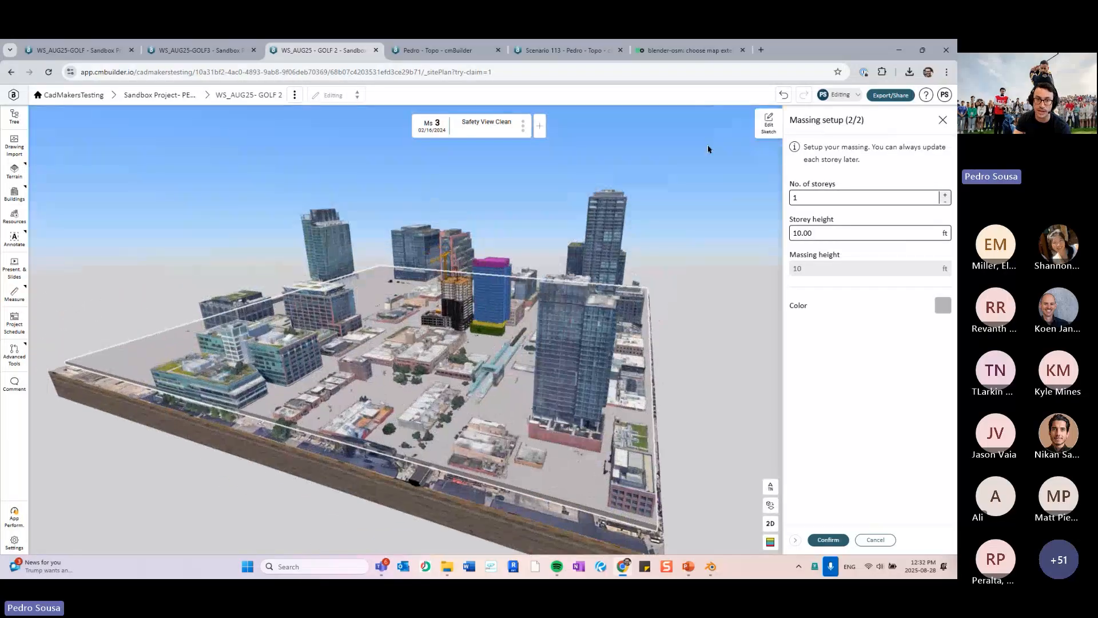
pyautogui.click(942, 309)
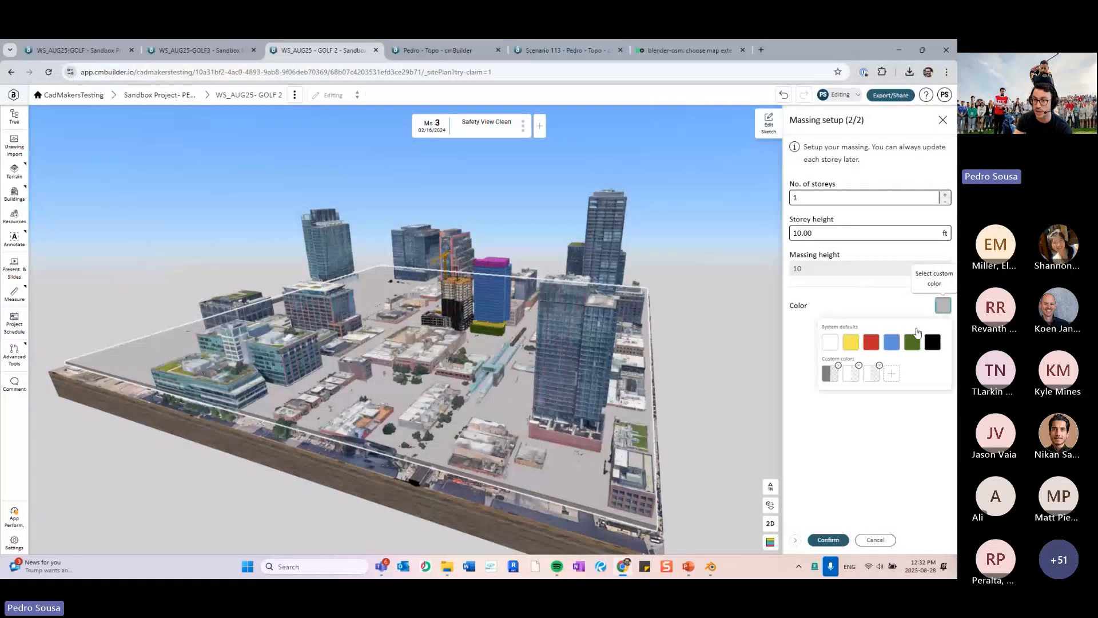
pyautogui.click(871, 374)
pyautogui.doubleClick(836, 231)
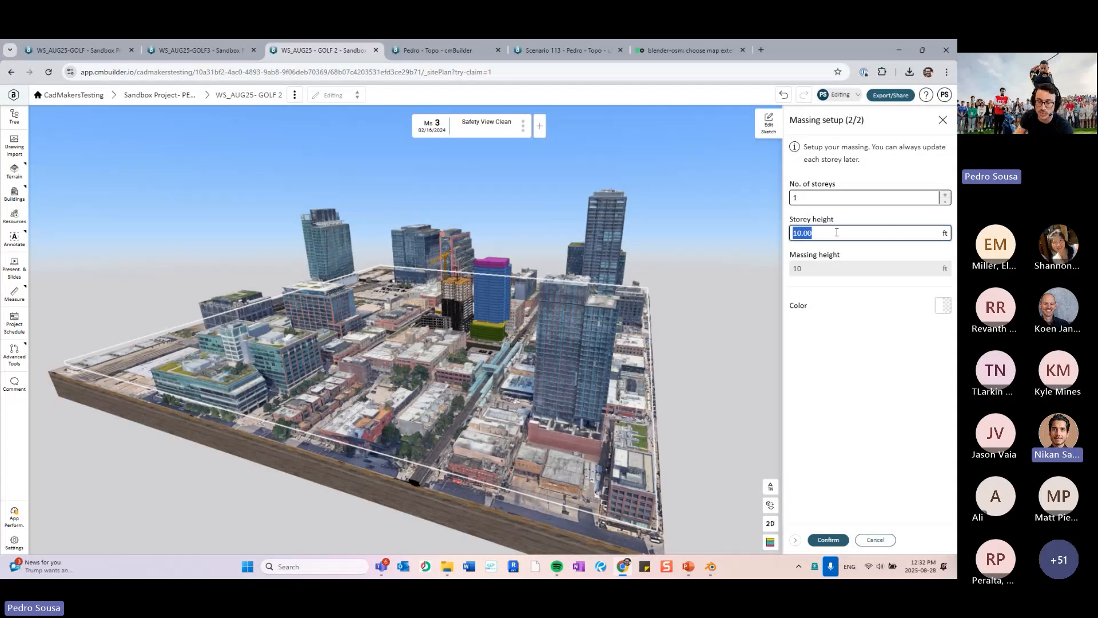
pyautogui.write('0.20')
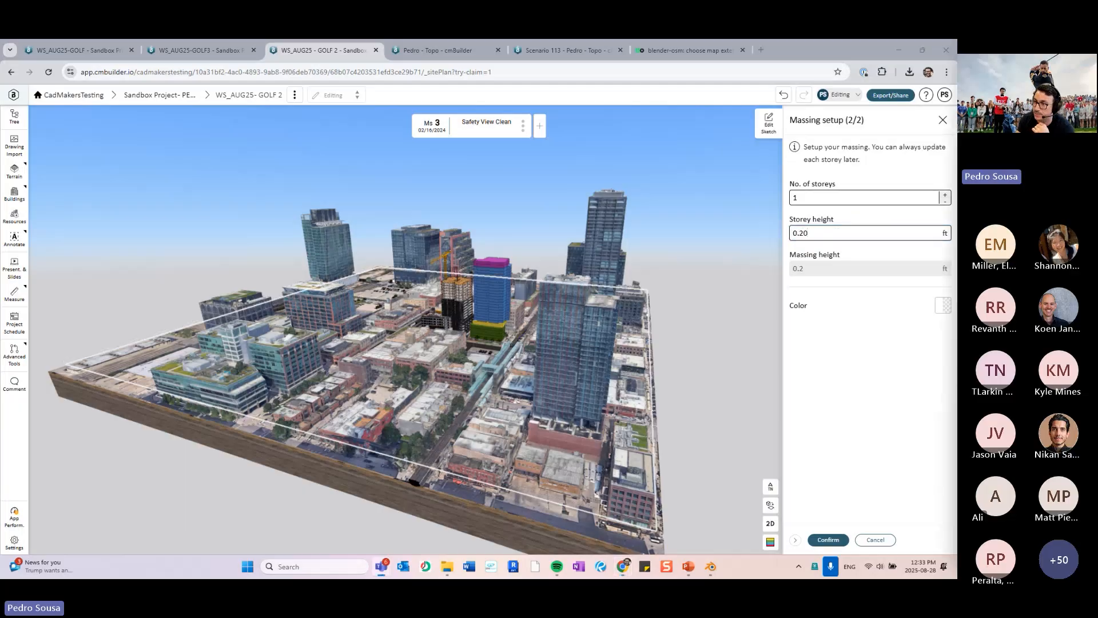
pyautogui.click(829, 540)
# Raise the massing vertically by about 479 ft, above the surrounding towers
pyautogui.click(769, 120)
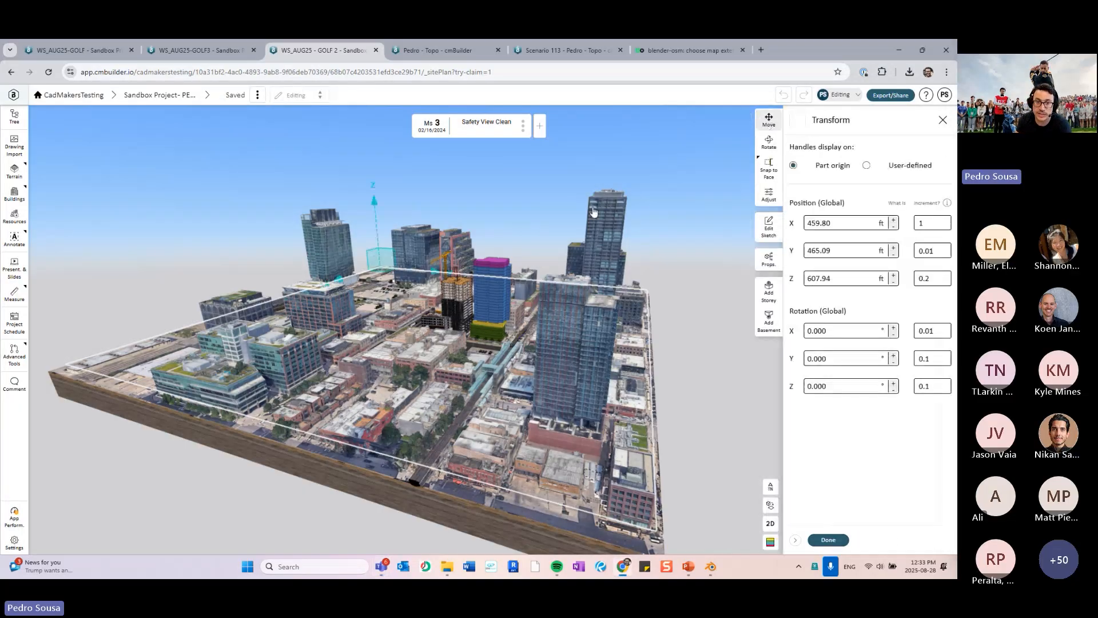
pyautogui.moveTo(374, 198); pyautogui.dragTo(369, 123)
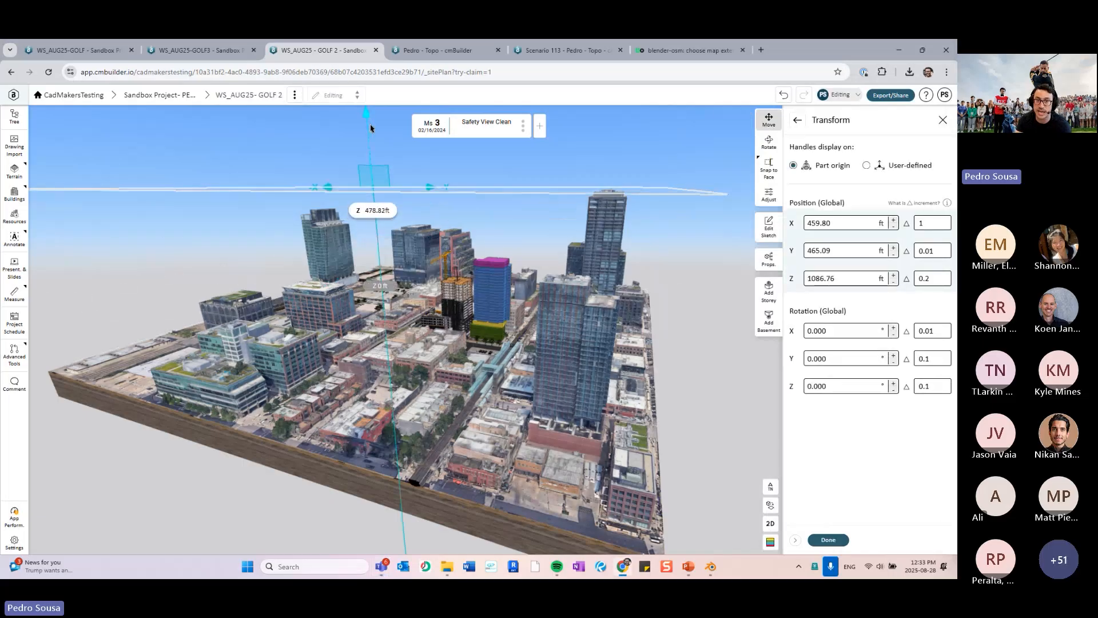
pyautogui.click(832, 540)
pyautogui.click(836, 540)
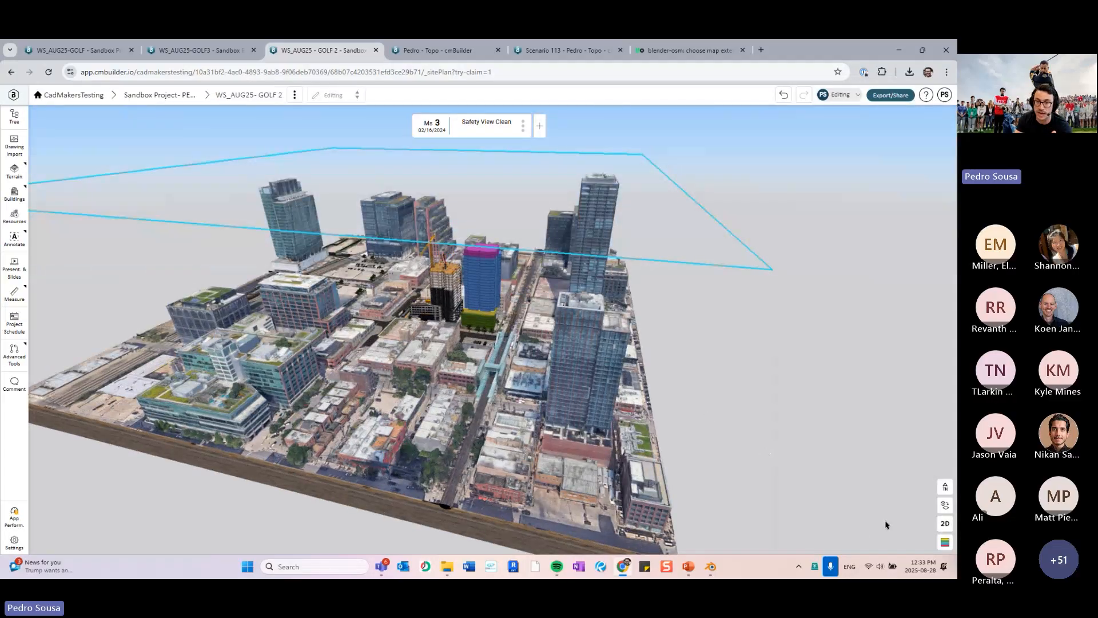
# Sketch a closed annotation line around the construction site's city block on the raised massing, about 350 by 260 ft
pyautogui.click(945, 523)
pyautogui.moveTo(718, 308); pyautogui.dragTo(787, 366, button='right')
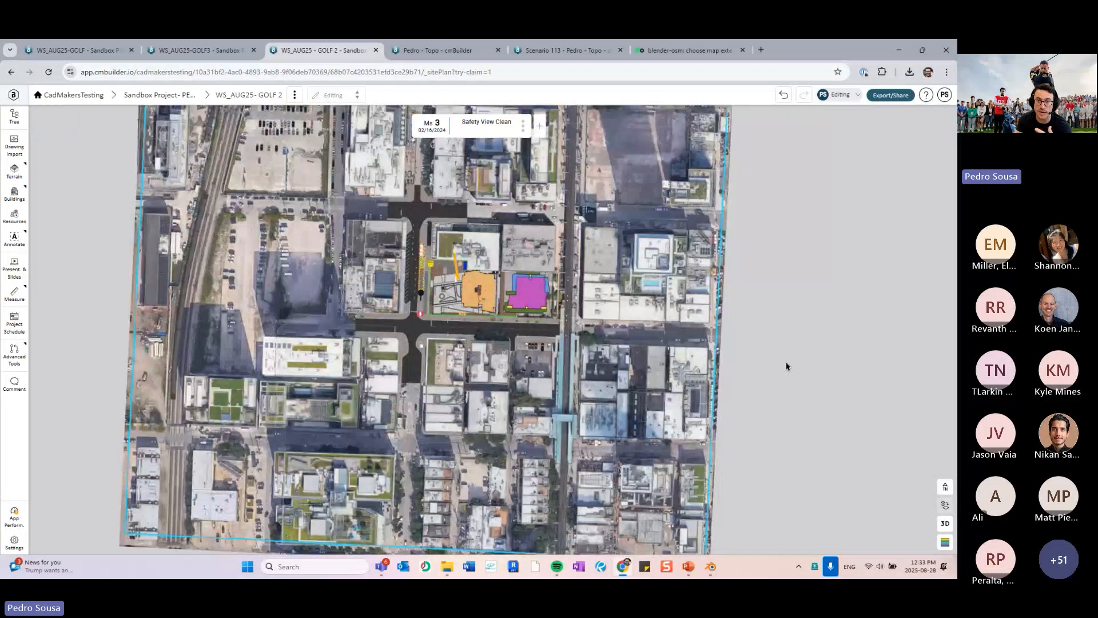
pyautogui.moveTo(643, 229); pyautogui.dragTo(627, 352, button='right')
pyautogui.scroll(5, 627, 352)
pyautogui.moveTo(557, 336)
pyautogui.mouseDown(button='right')
pyautogui.moveTo(576, 375)
pyautogui.moveTo(536, 434)
pyautogui.moveTo(669, 347)
pyautogui.moveTo(538, 343)
pyautogui.moveTo(560, 340)
pyautogui.moveTo(548, 334)
pyautogui.mouseUp(button='right')
pyautogui.scroll(3, 669, 346)
pyautogui.scroll(-4, 537, 343)
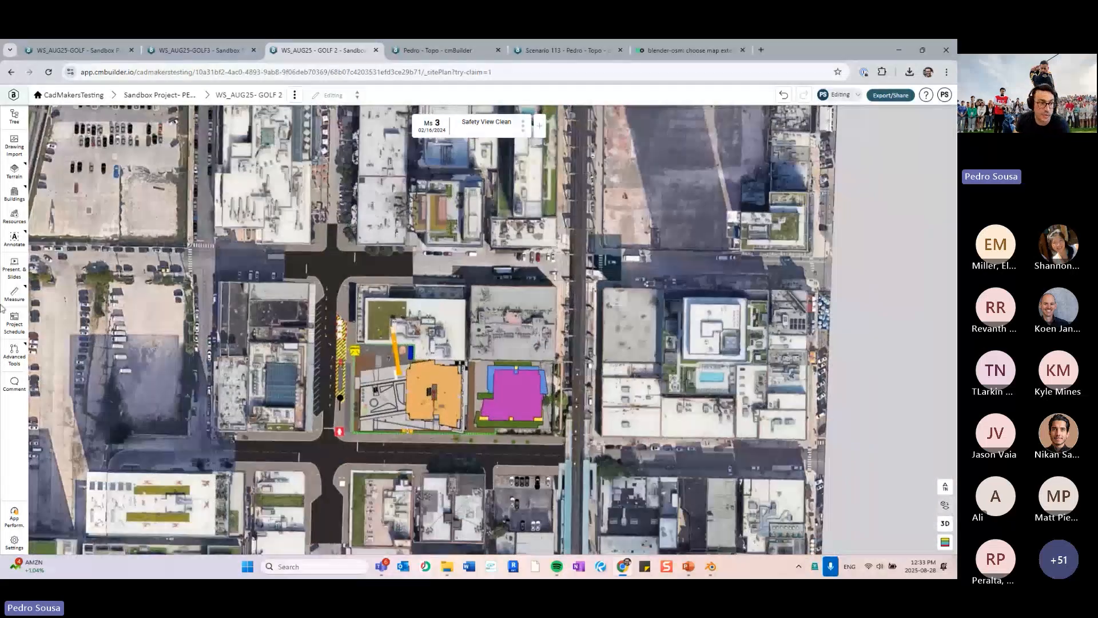
pyautogui.click(14, 246)
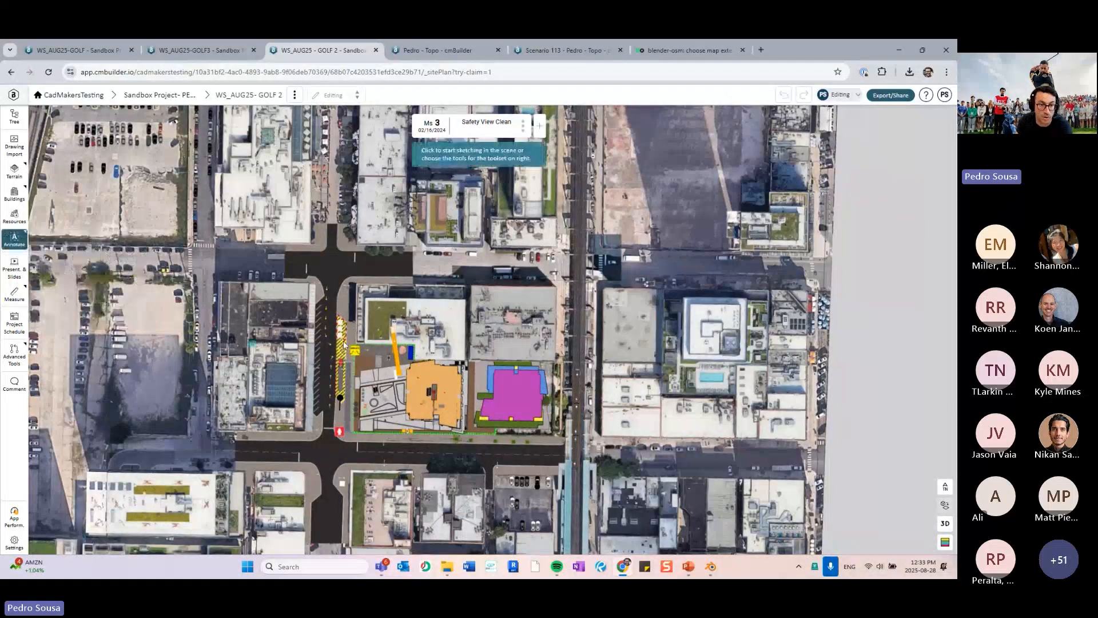
pyautogui.click(57, 316)
pyautogui.click(296, 250)
pyautogui.click(292, 469)
pyautogui.click(592, 476)
pyautogui.click(586, 255)
pyautogui.click(297, 250)
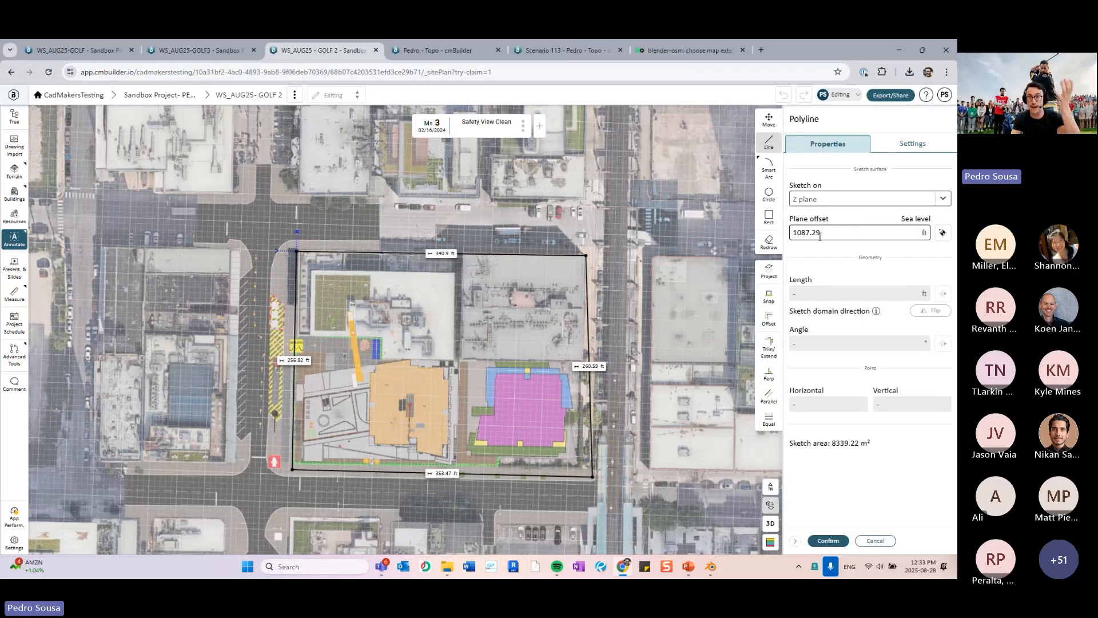
pyautogui.click(771, 523)
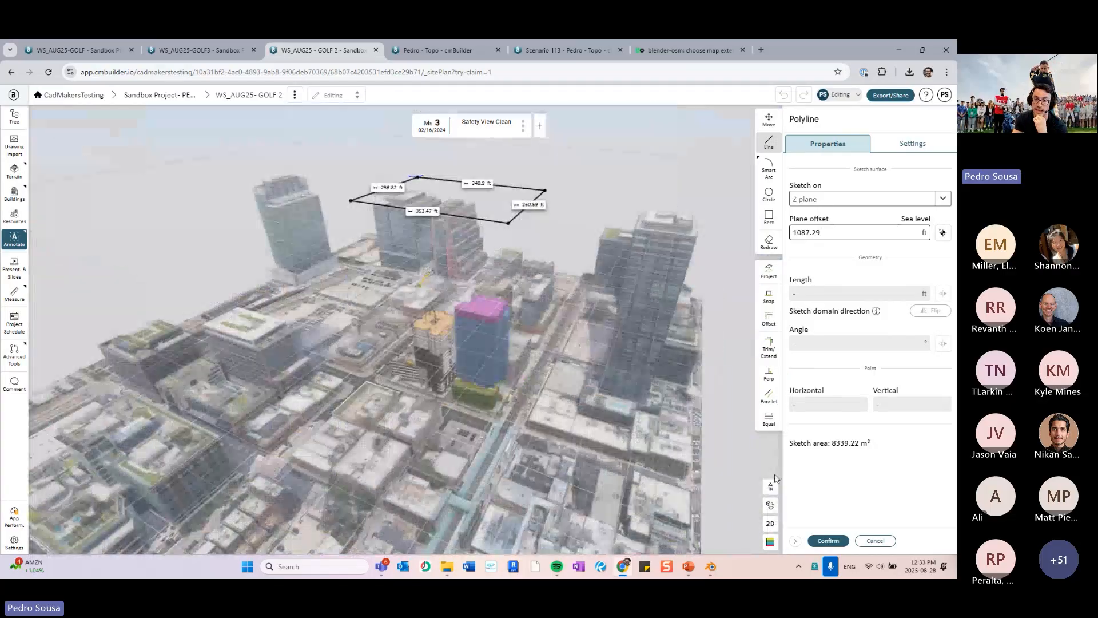
pyautogui.click(815, 541)
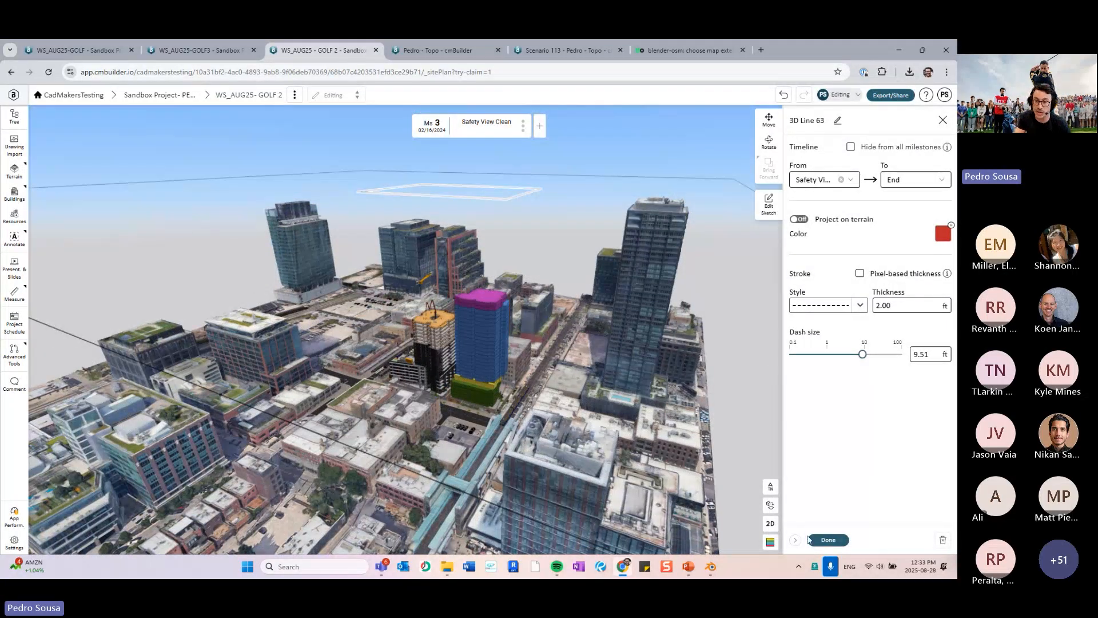
pyautogui.click(828, 540)
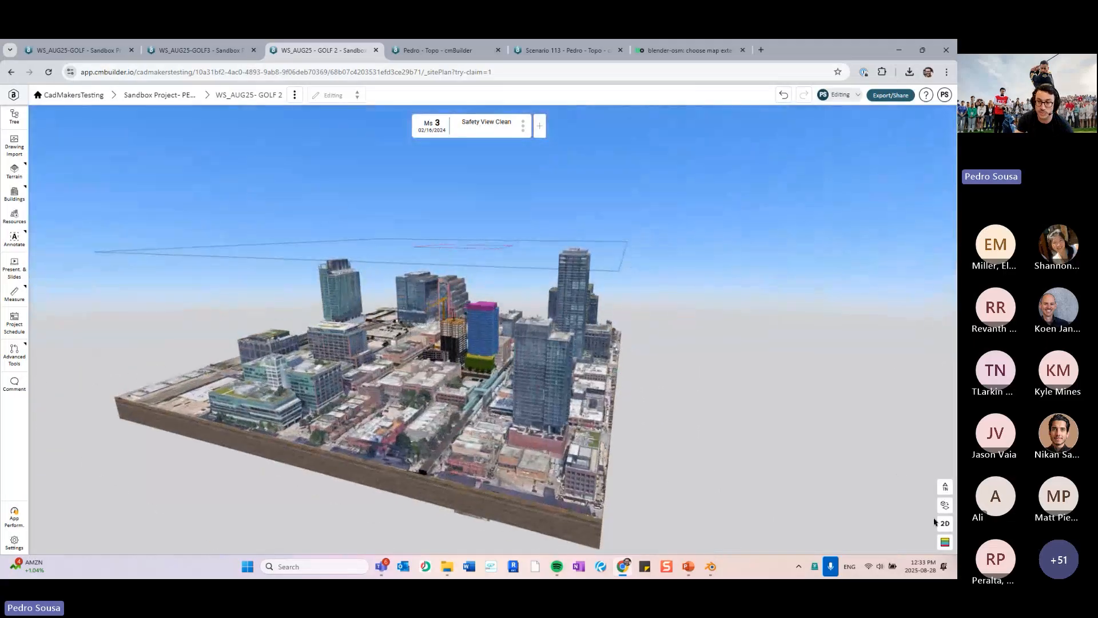
# Turn on terrain projection for the red dashed line around the block
pyautogui.click(945, 525)
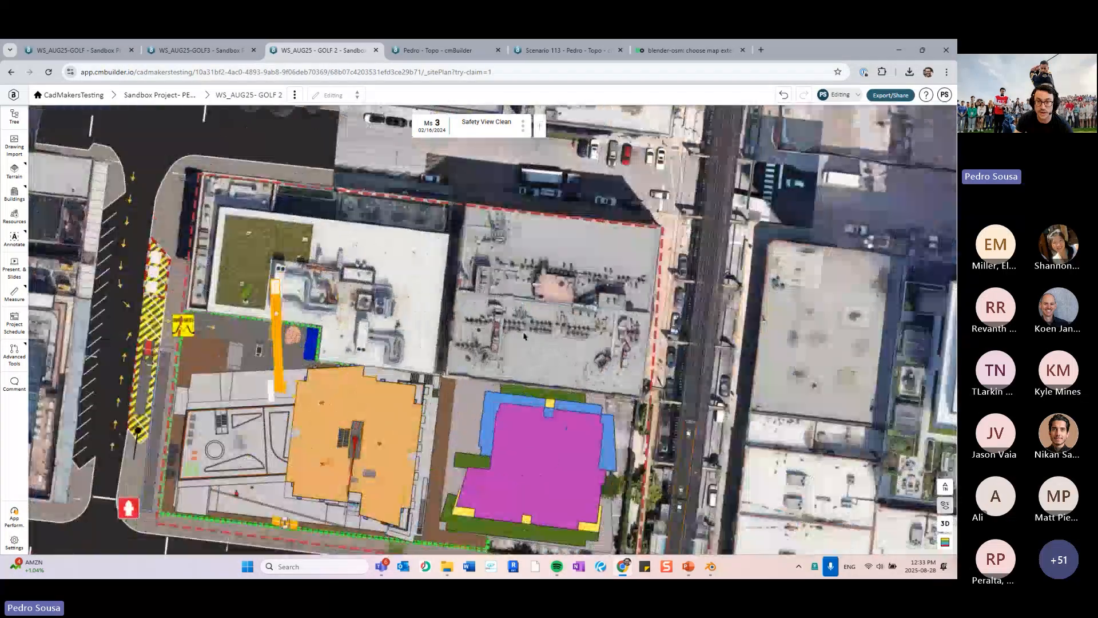
pyautogui.click(574, 303)
pyautogui.scroll(-4, 574, 303)
pyautogui.moveTo(574, 303); pyautogui.dragTo(557, 290)
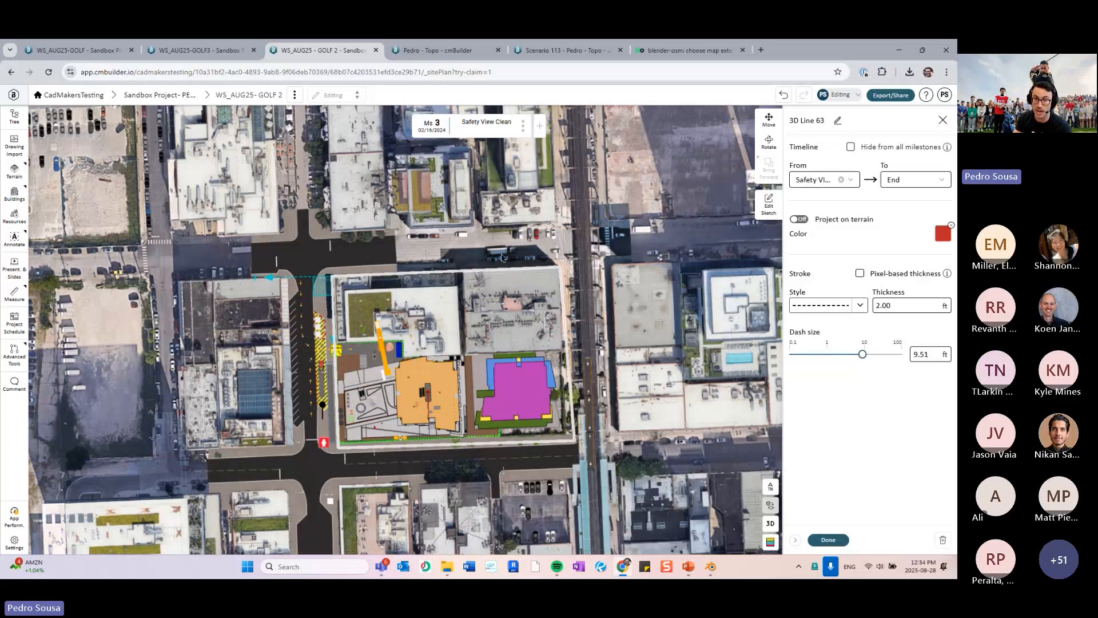
pyautogui.moveTo(503, 258); pyautogui.dragTo(503, 297)
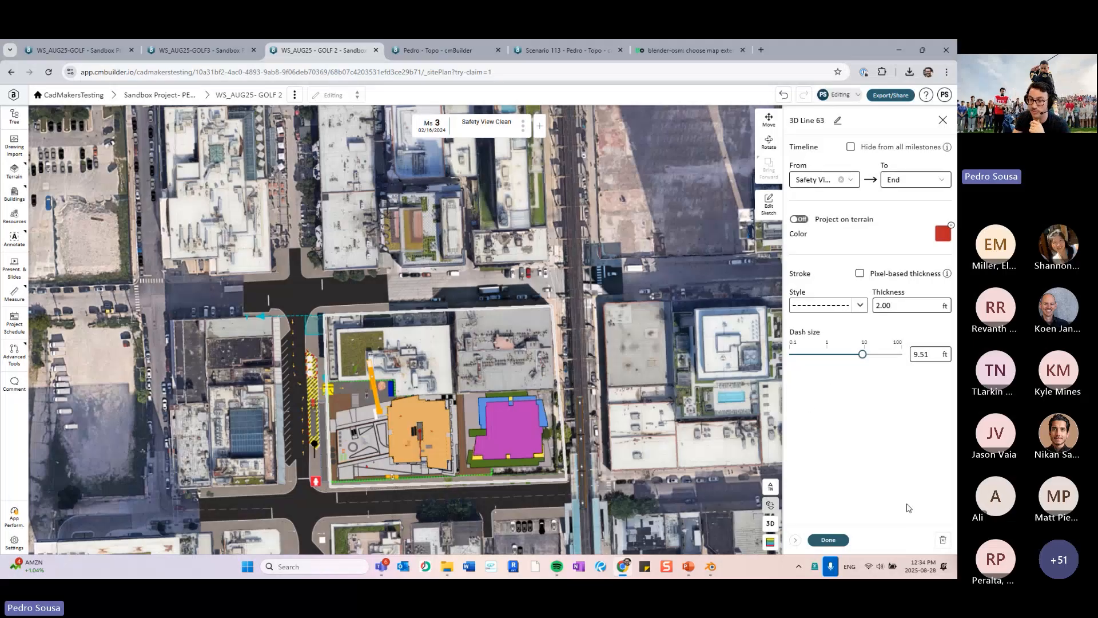
pyautogui.scroll(3, 452, 392)
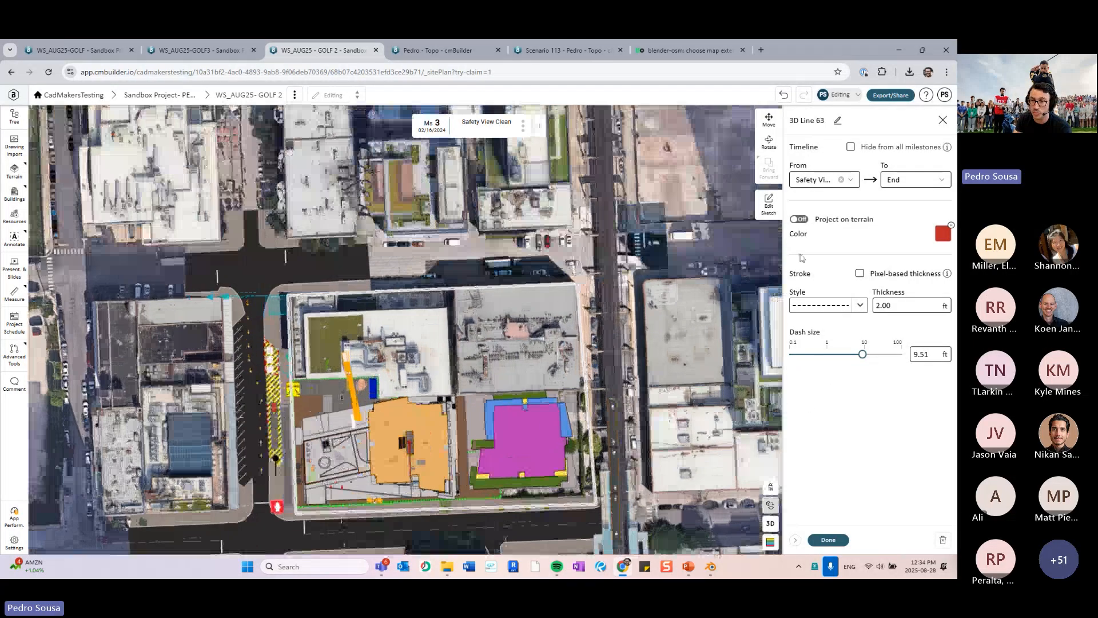
pyautogui.click(800, 220)
pyautogui.click(830, 539)
pyautogui.click(715, 383)
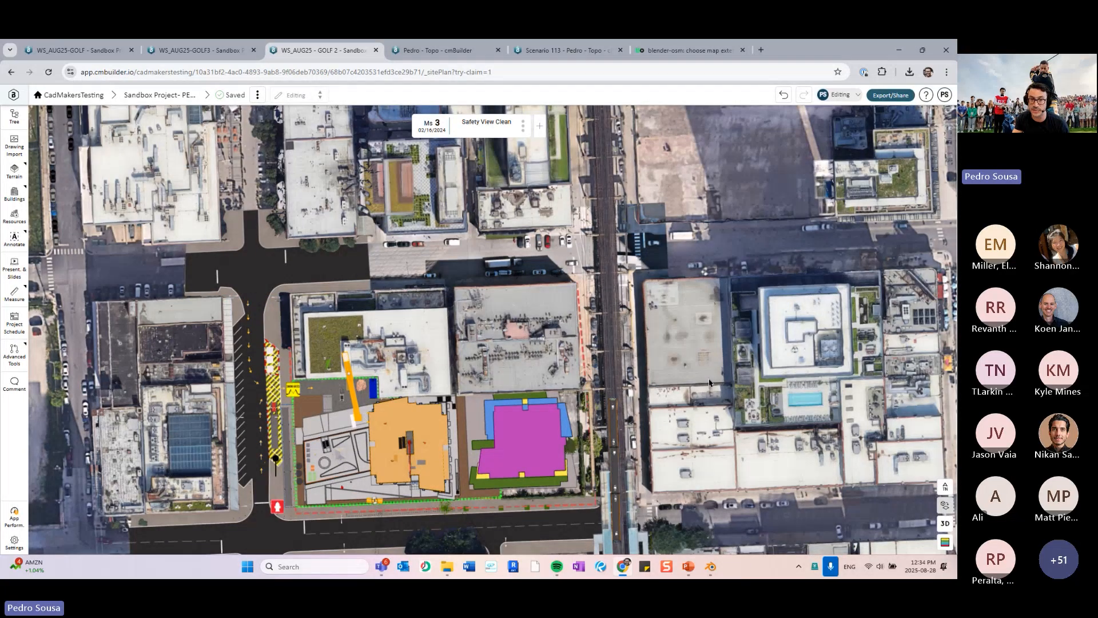
# Examine the projected line along the block's edges in plan and in 3D
pyautogui.moveTo(578, 392); pyautogui.dragTo(673, 426)
pyautogui.scroll(2, 673, 425)
pyautogui.scroll(2, 673, 425)
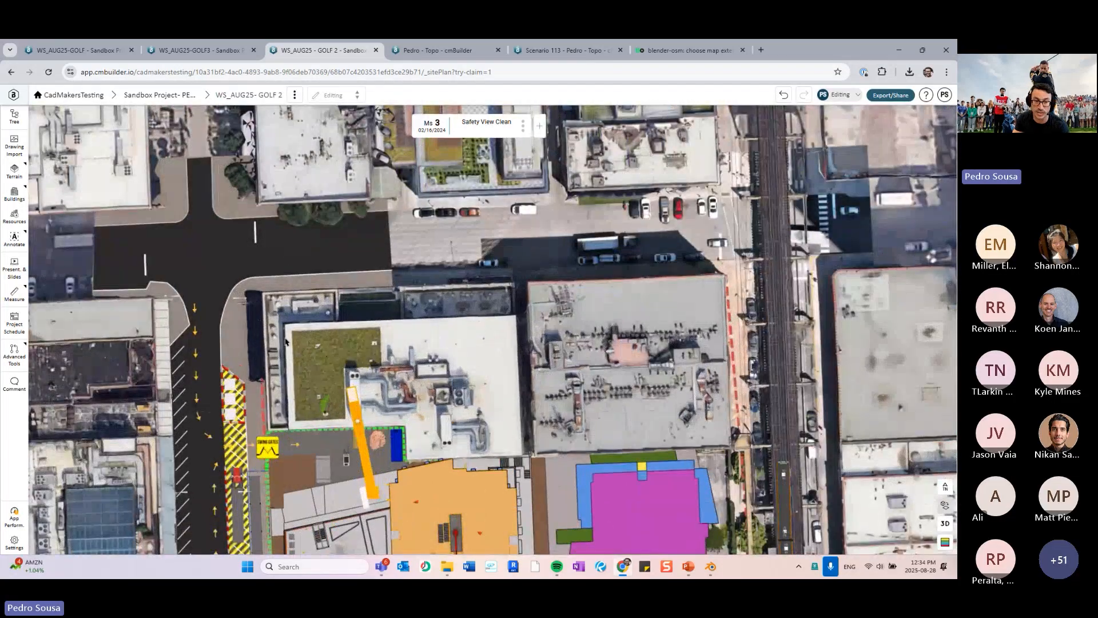
pyautogui.moveTo(285, 342); pyautogui.dragTo(327, 273)
pyautogui.scroll(1, 326, 274)
pyautogui.scroll(-4, 327, 292)
pyautogui.moveTo(632, 535); pyautogui.dragTo(533, 467)
pyautogui.moveTo(533, 467); pyautogui.dragTo(516, 396, button='right')
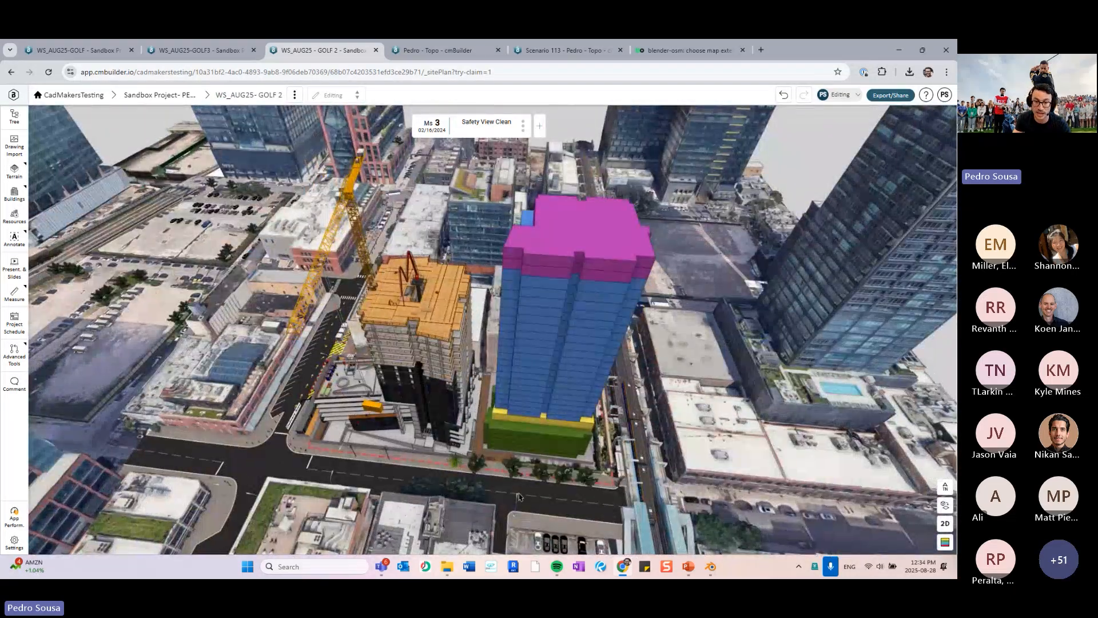
# Turn off terrain projection for the red dashed line around the construction block and delete the line from the scenario
pyautogui.scroll(4, 519, 498)
pyautogui.moveTo(519, 498); pyautogui.dragTo(479, 449, button='right')
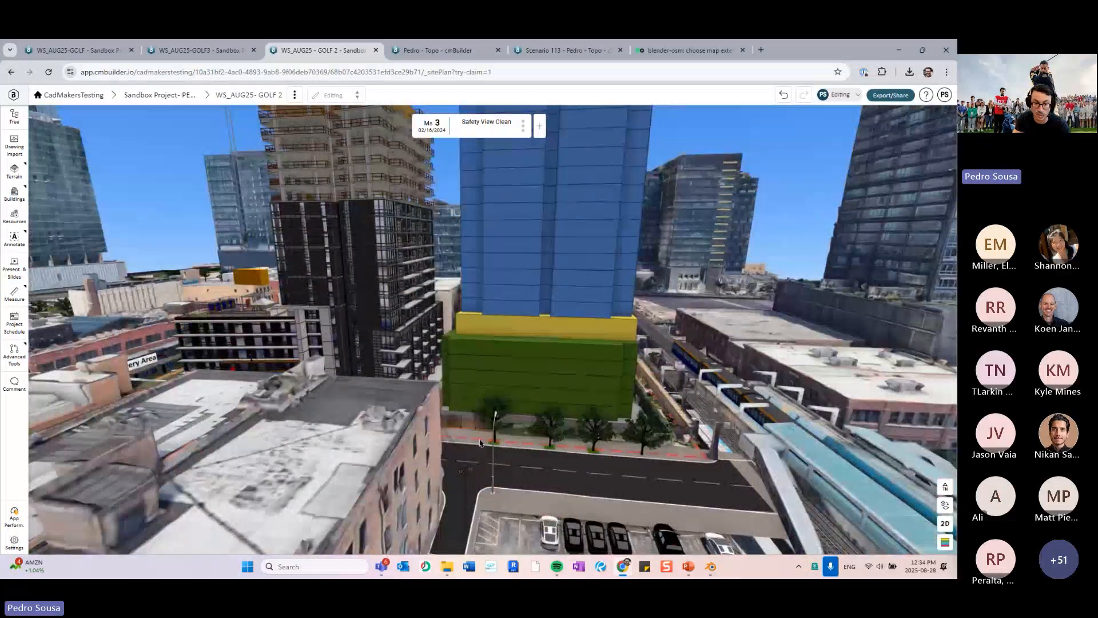
pyautogui.click(480, 442)
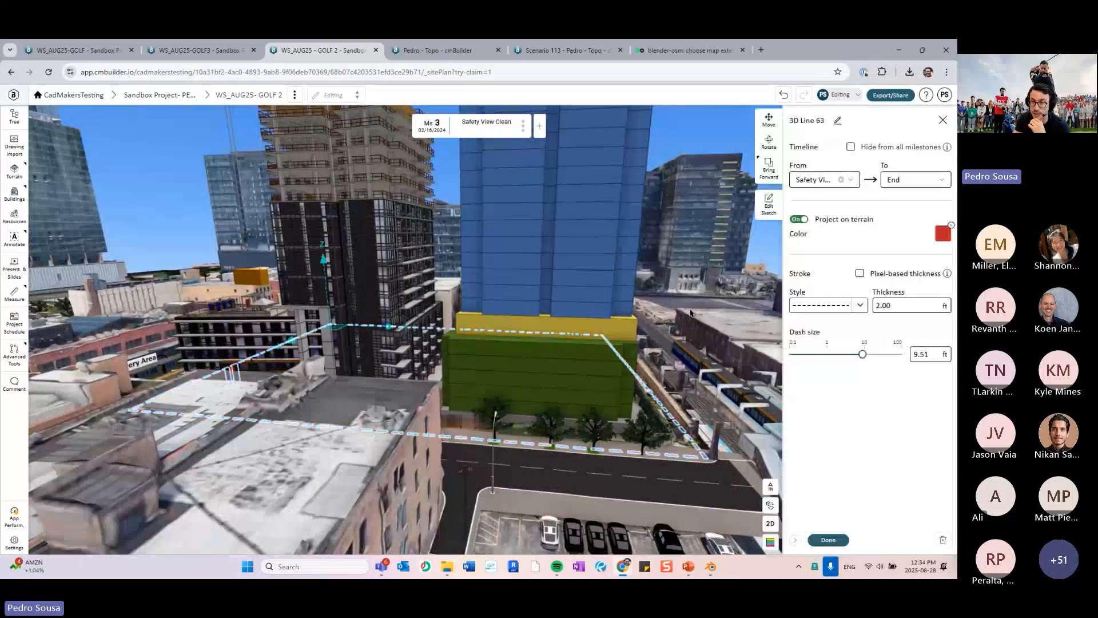
pyautogui.click(800, 220)
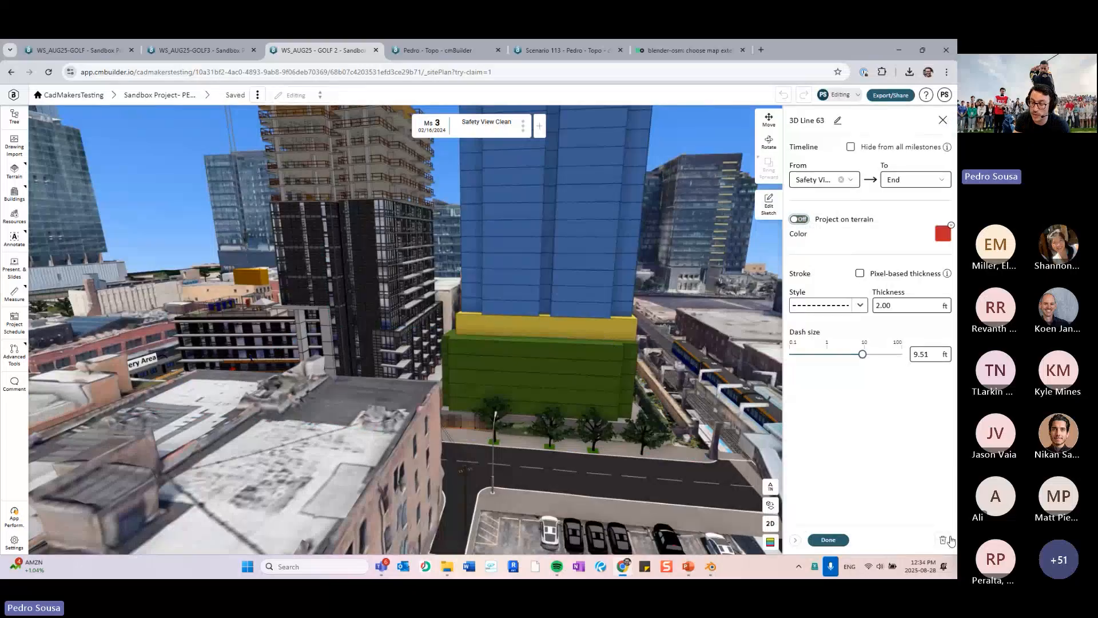
pyautogui.press('Delete')
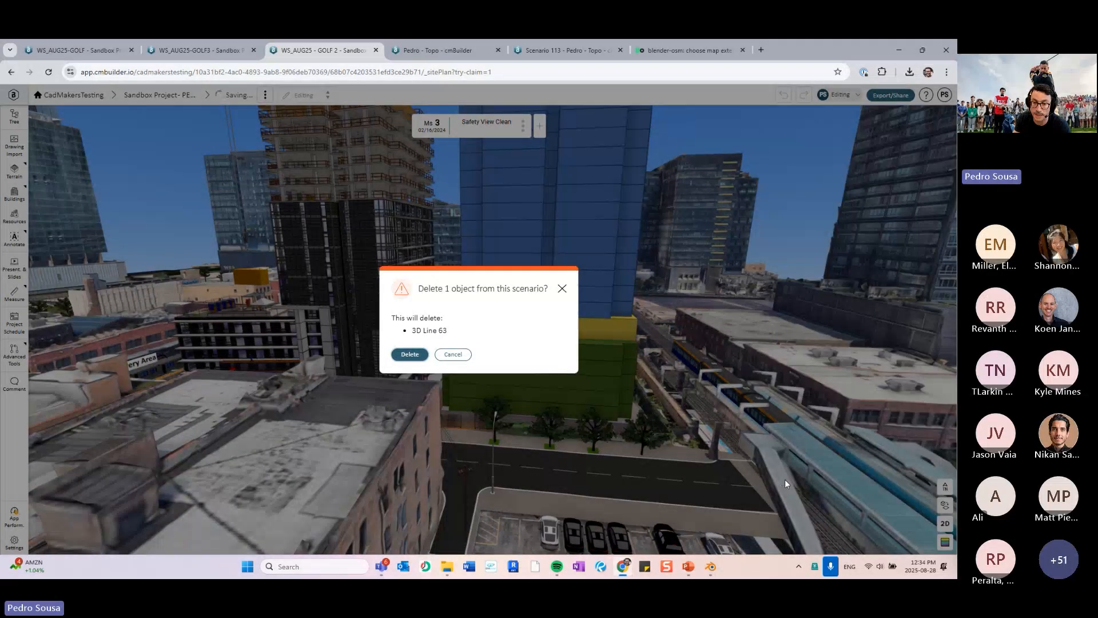
pyautogui.press('Return')
# Turn on ground shadows in the graphics settings and compare the city model in plan and in 3D
pyautogui.scroll(-5, 784, 484)
pyautogui.moveTo(150, 286); pyautogui.dragTo(87, 350)
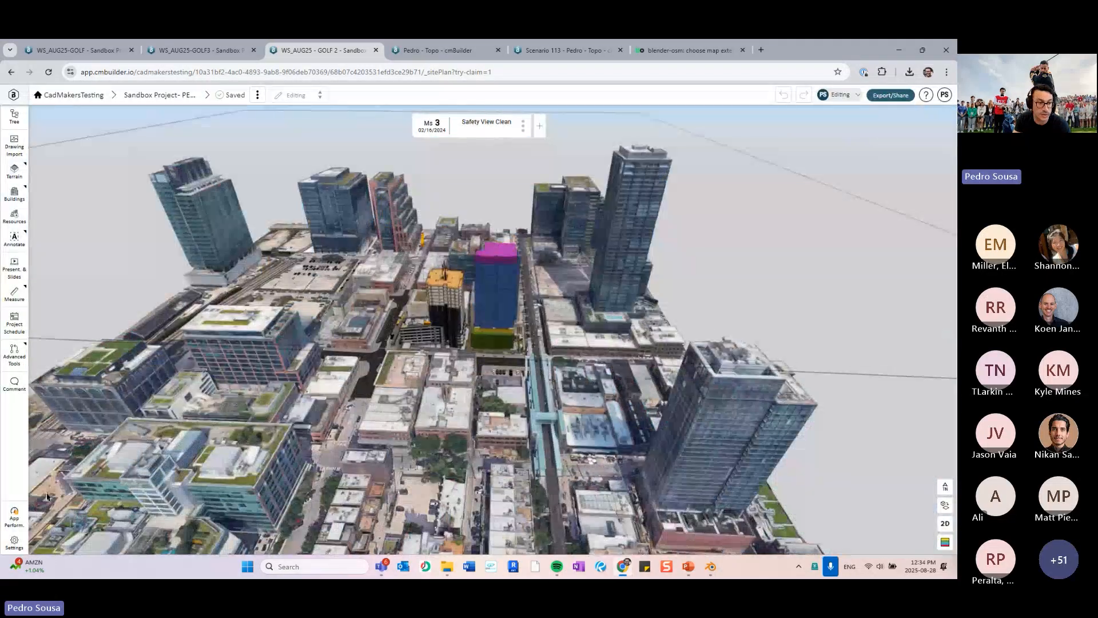
pyautogui.click(14, 542)
pyautogui.click(133, 139)
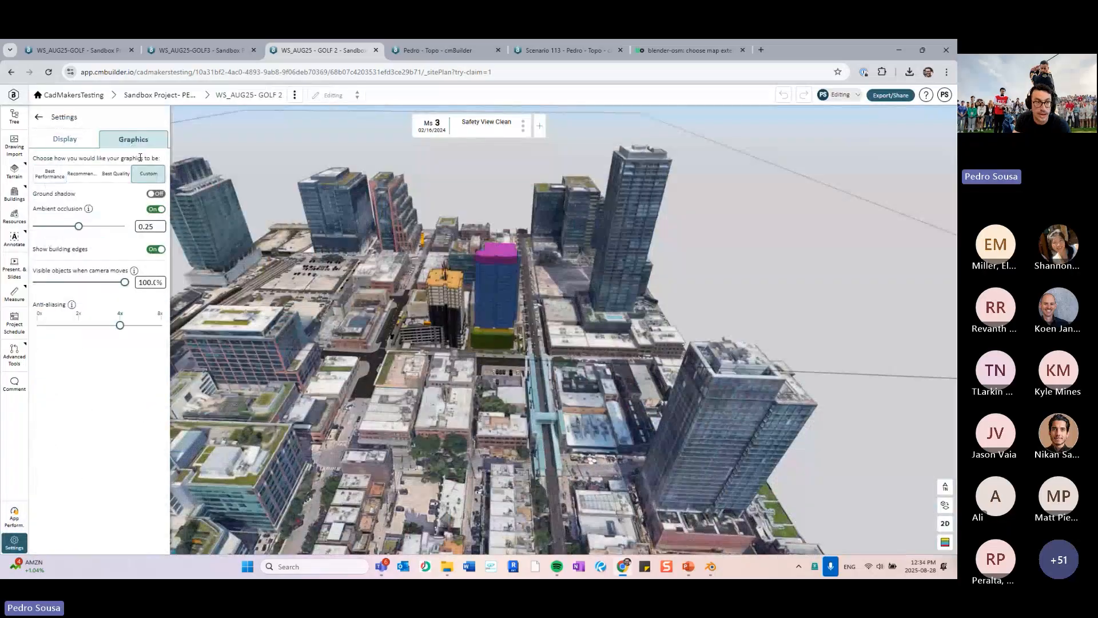
pyautogui.press('ctrl')
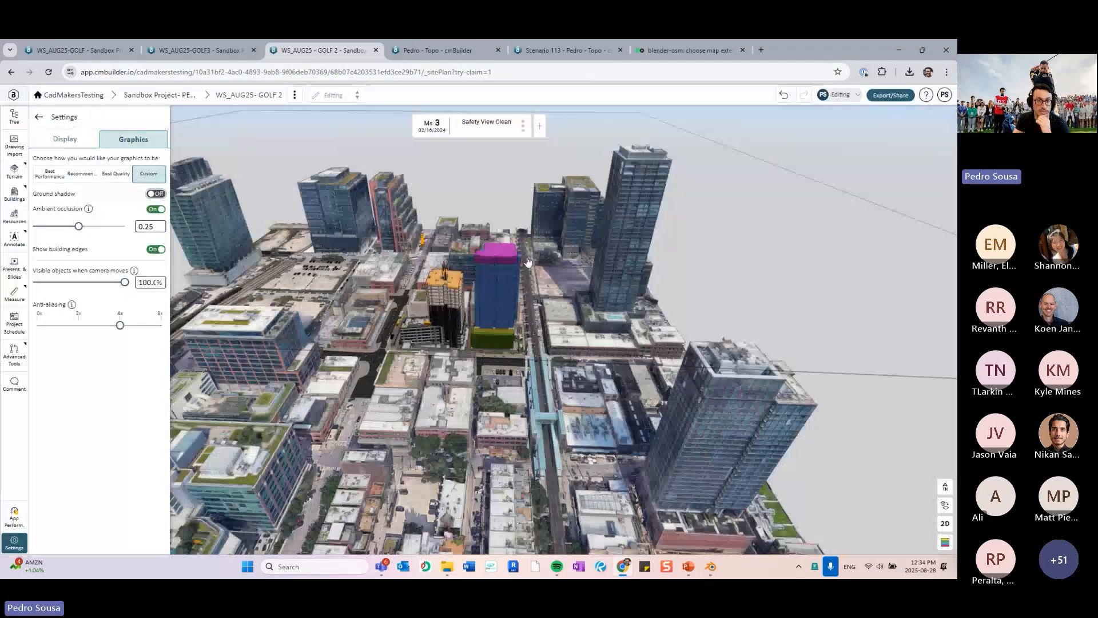
pyautogui.scroll(-5, 533, 282)
pyautogui.moveTo(647, 267); pyautogui.dragTo(651, 357)
pyautogui.click(945, 523)
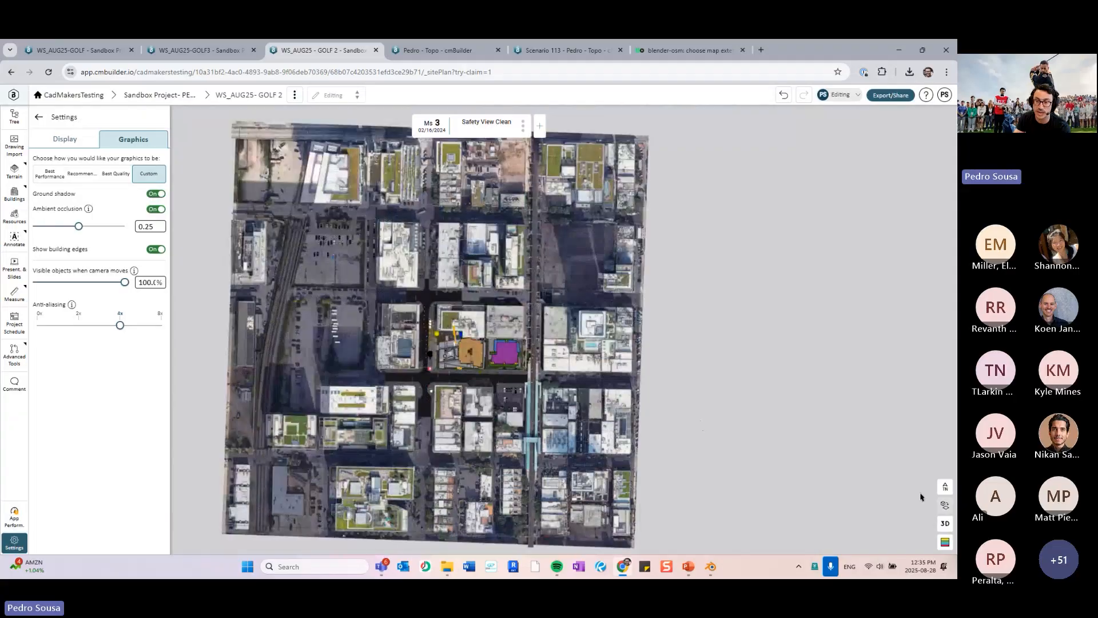
pyautogui.click(946, 523)
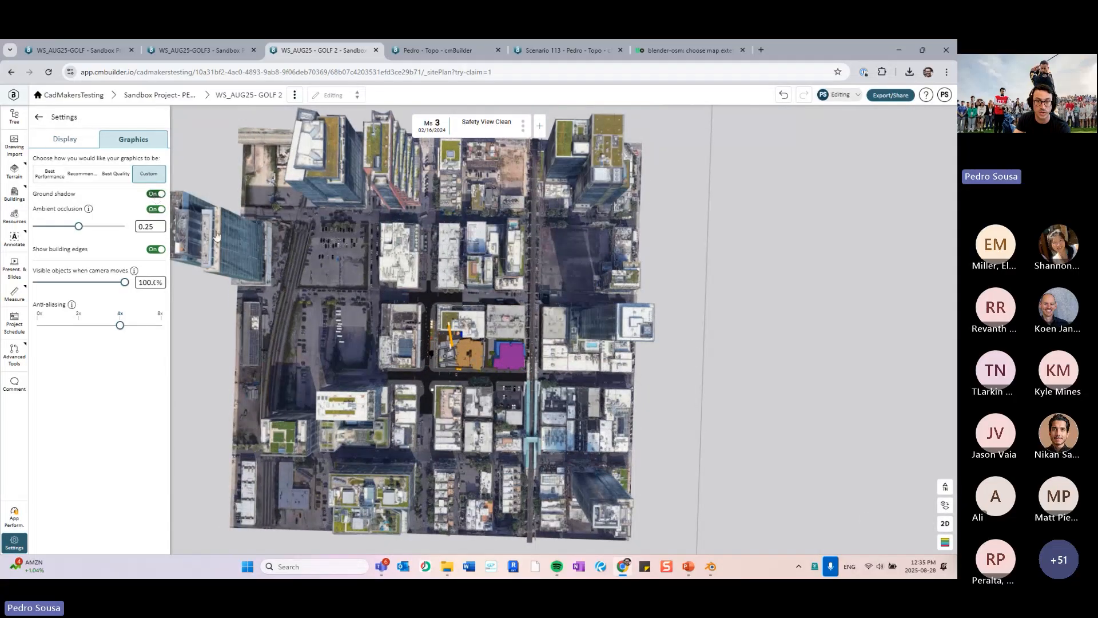
# Turn ground shadows off again and check the site in plan view, closing the graphics settings
pyautogui.moveTo(673, 358); pyautogui.dragTo(223, 252)
pyautogui.click(156, 193)
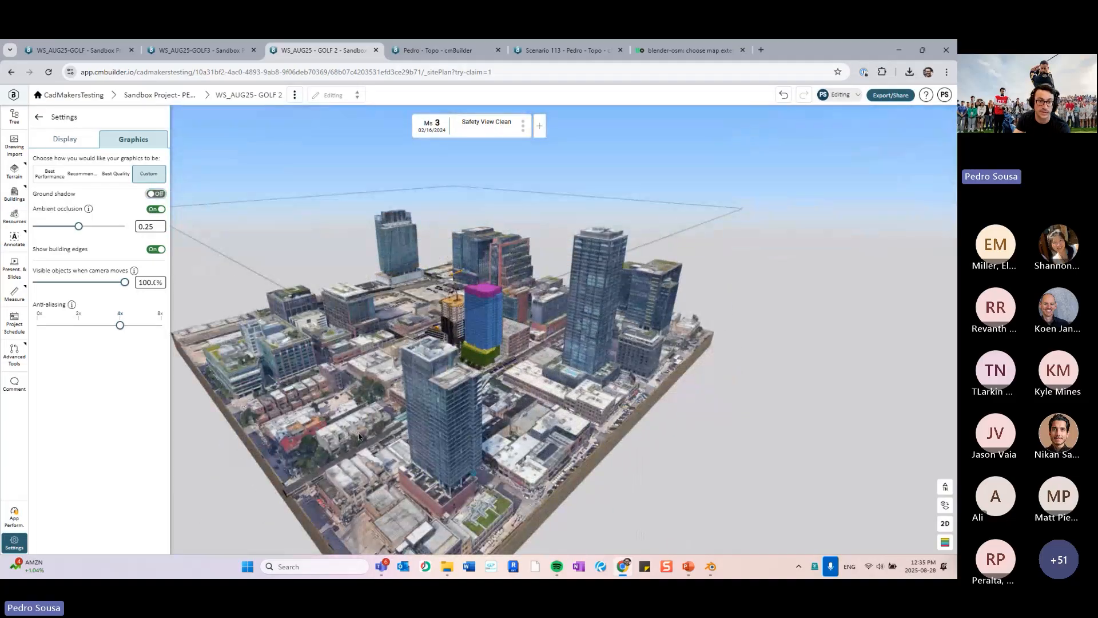
pyautogui.click(945, 523)
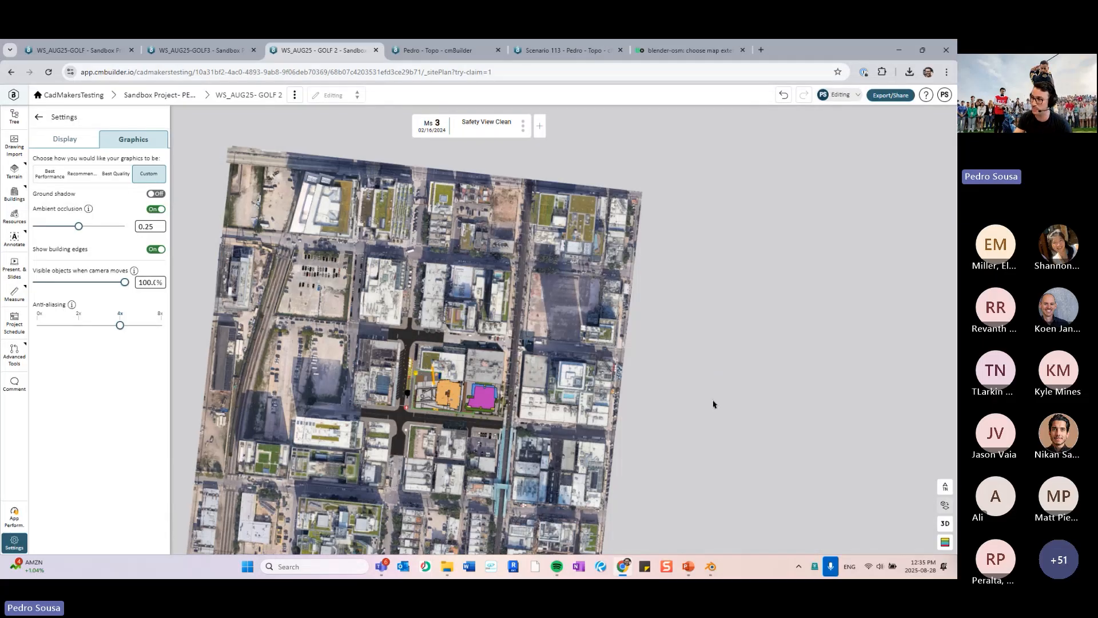
pyautogui.moveTo(707, 337); pyautogui.dragTo(723, 250, button='right')
pyautogui.moveTo(723, 250); pyautogui.dragTo(694, 263)
pyautogui.moveTo(694, 262); pyautogui.dragTo(720, 306, button='right')
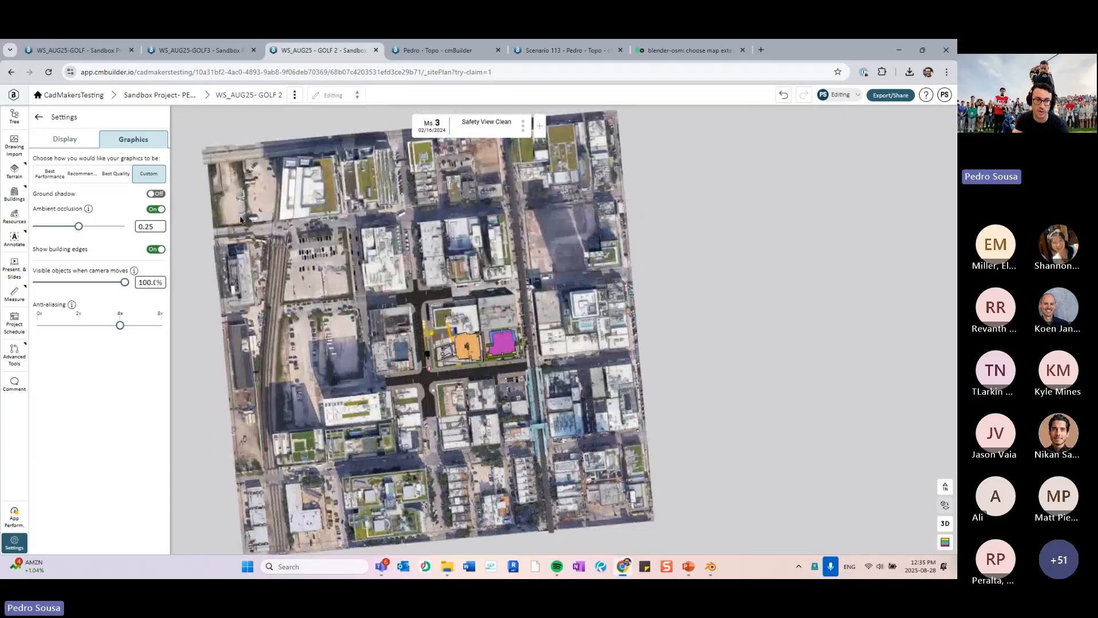
pyautogui.click(38, 117)
pyautogui.moveTo(791, 206); pyautogui.dragTo(781, 220, button='right')
pyautogui.moveTo(780, 219); pyautogui.dragTo(711, 282)
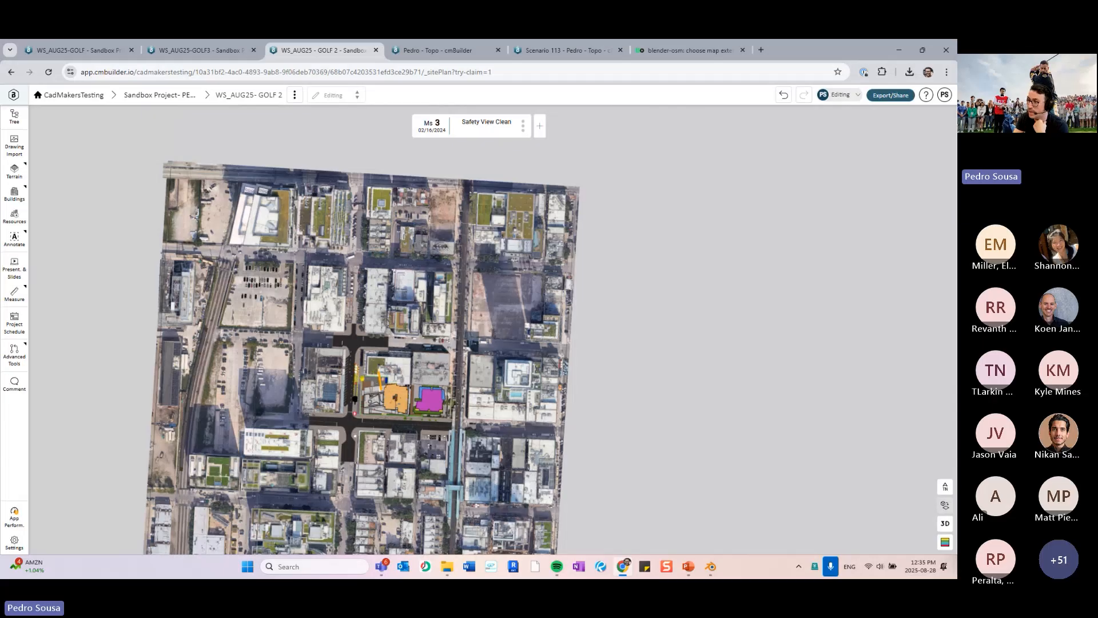
pyautogui.scroll(3, 647, 399)
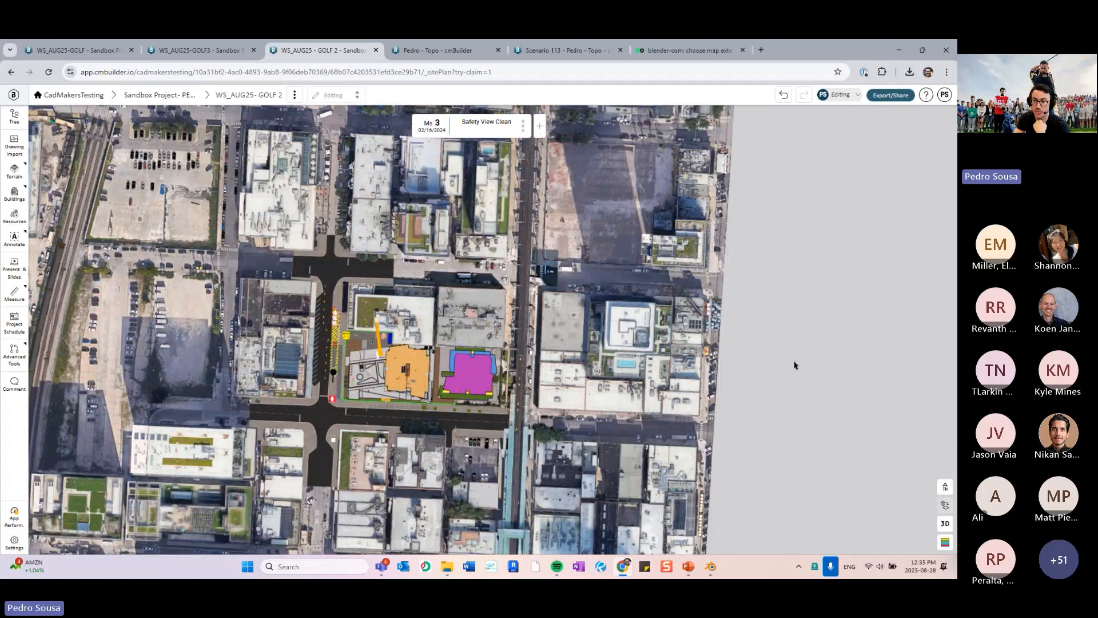
# Inspect the icon view settings of the fire hydrant on the street corner beside the delivery area
pyautogui.click(945, 523)
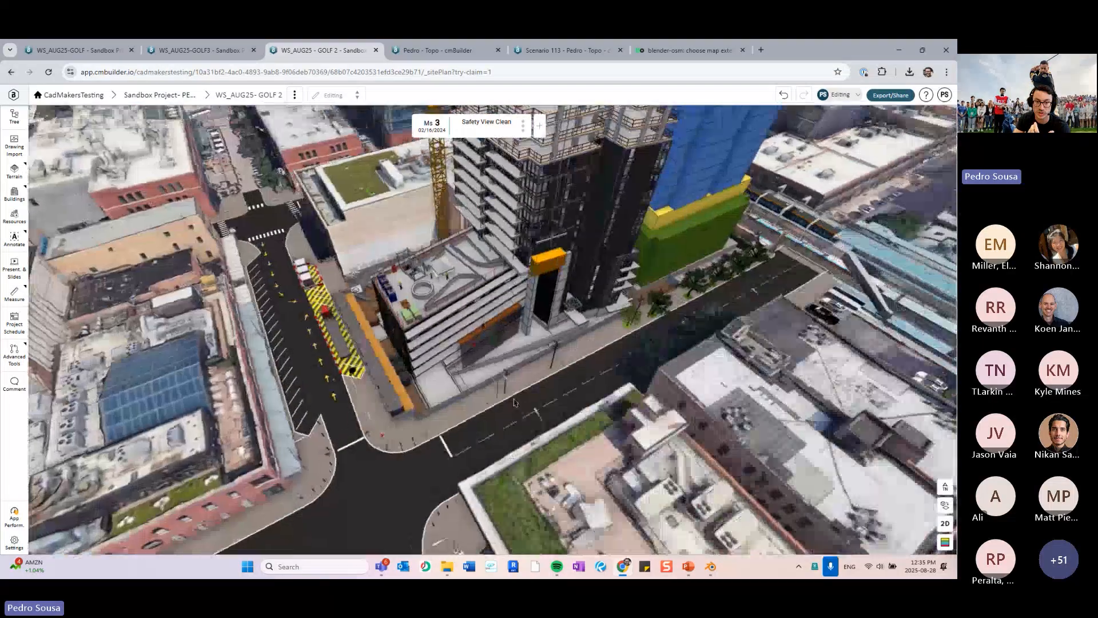
pyautogui.scroll(5, 514, 402)
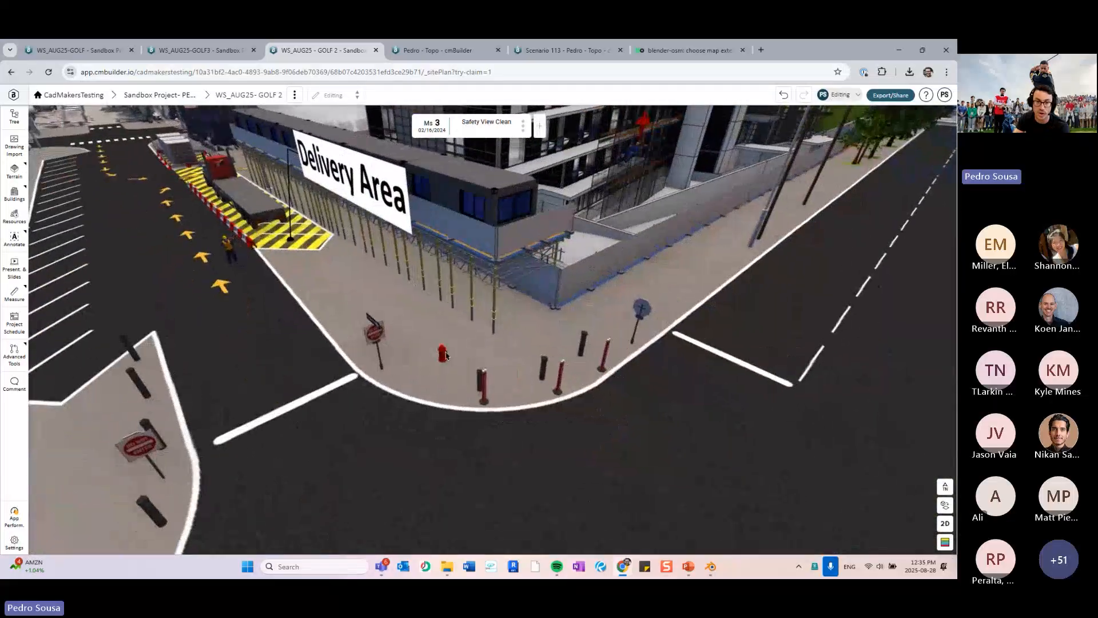
pyautogui.click(473, 354)
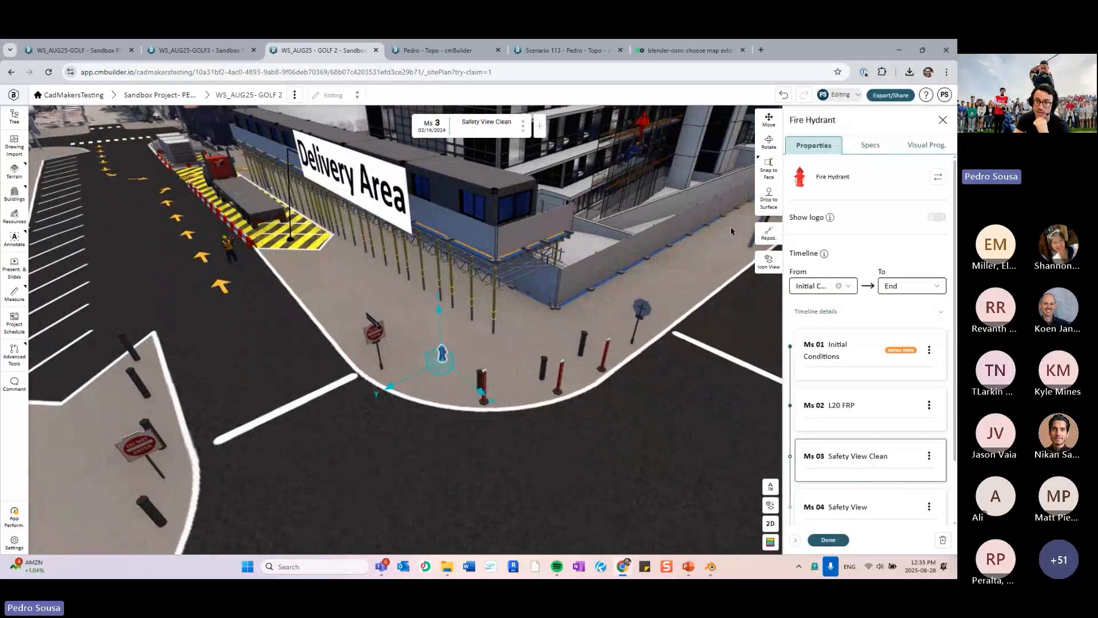
pyautogui.click(769, 265)
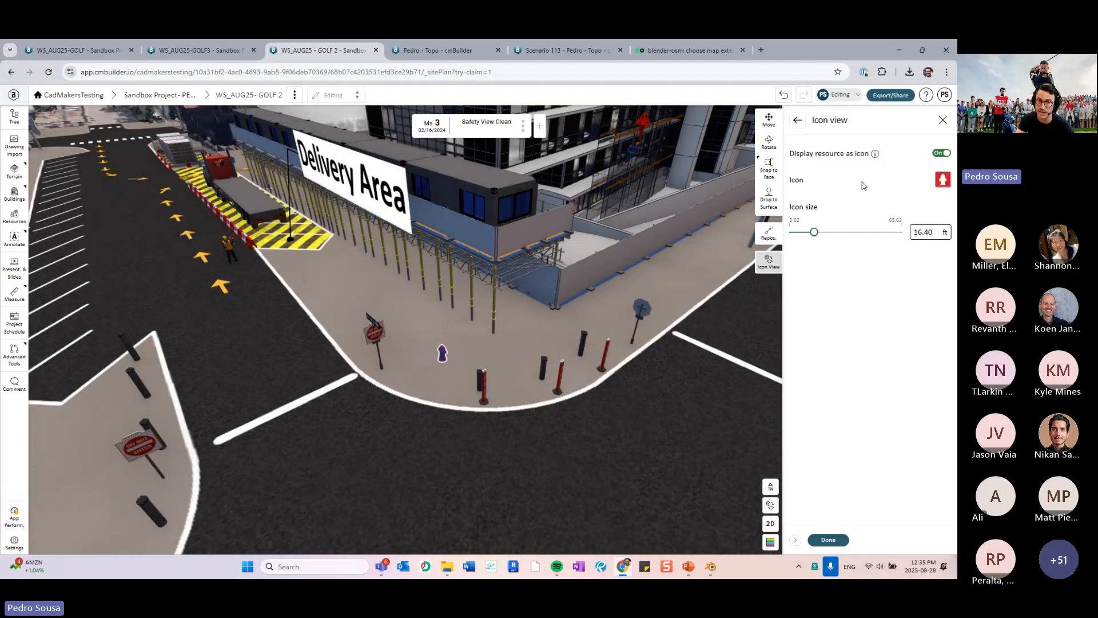
pyautogui.moveTo(546, 327); pyautogui.dragTo(471, 305)
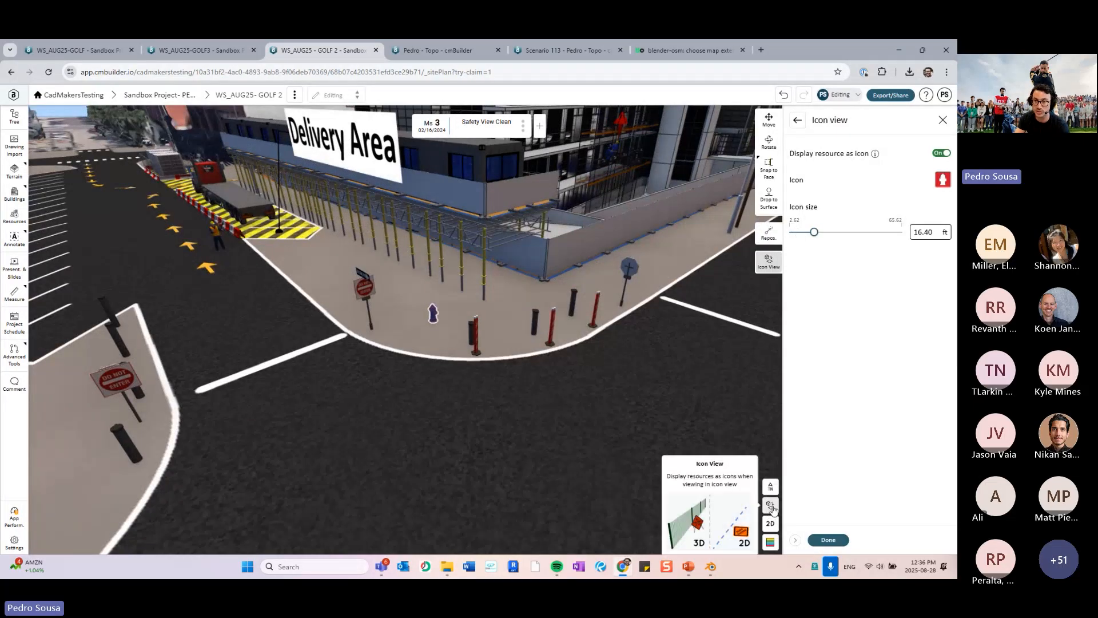
pyautogui.click(824, 541)
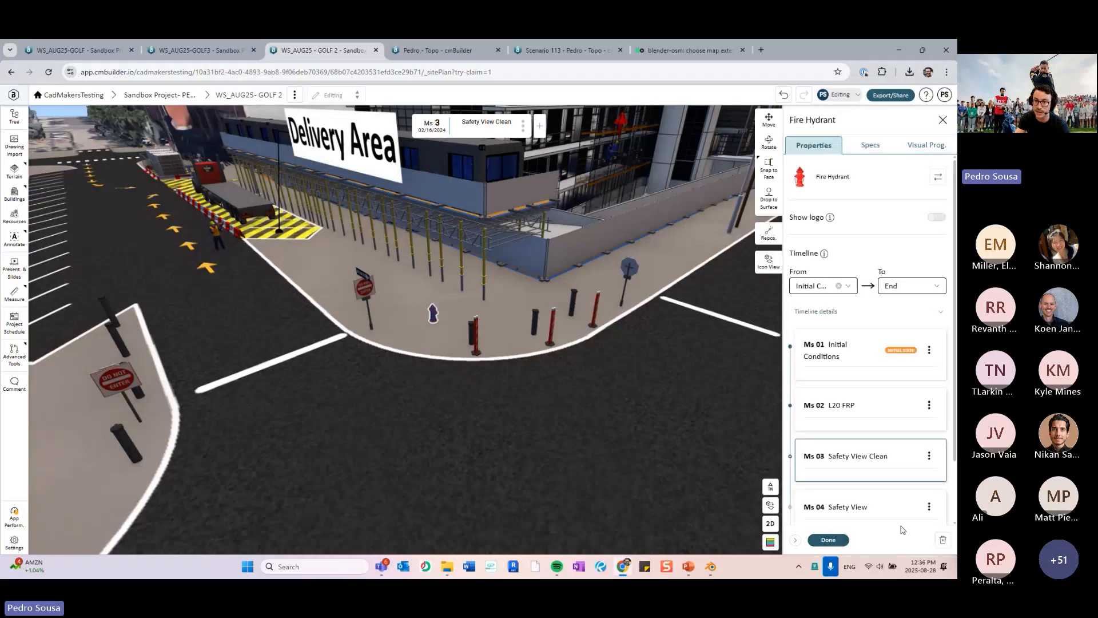
pyautogui.click(824, 540)
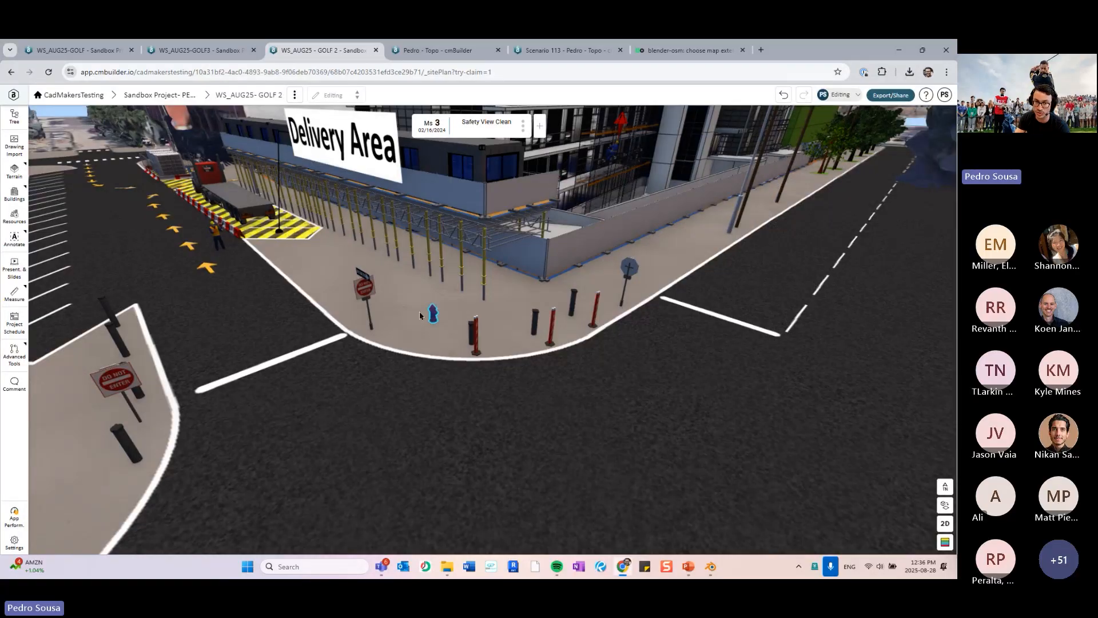
# Preview the site resources as icons in 3D, then examine the hydrant icon and the fence line in plan view
pyautogui.click(946, 506)
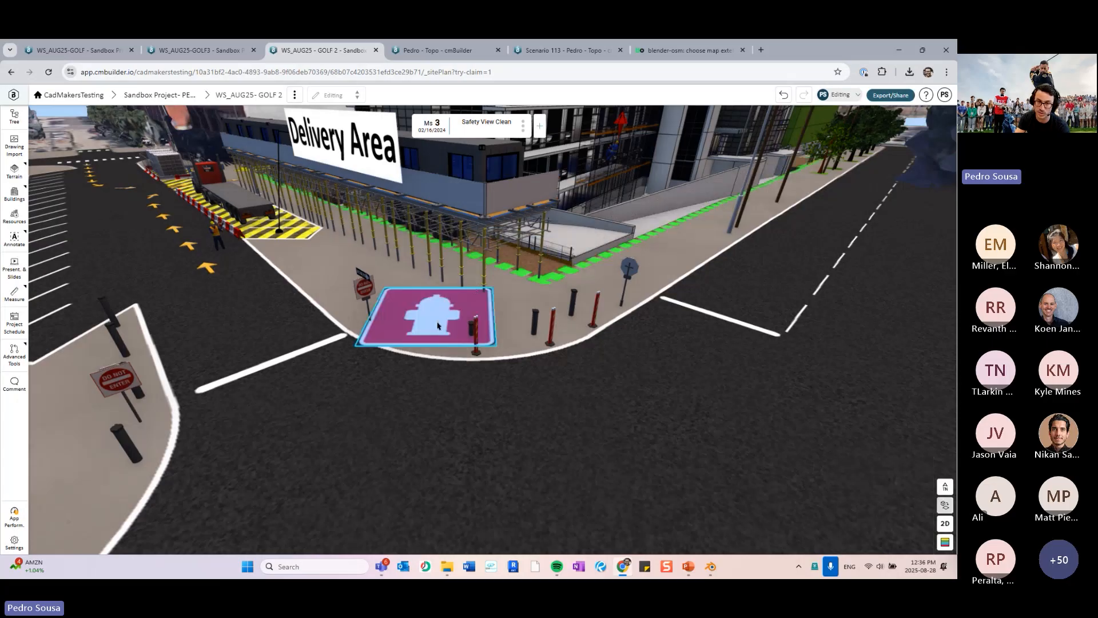
pyautogui.click(945, 506)
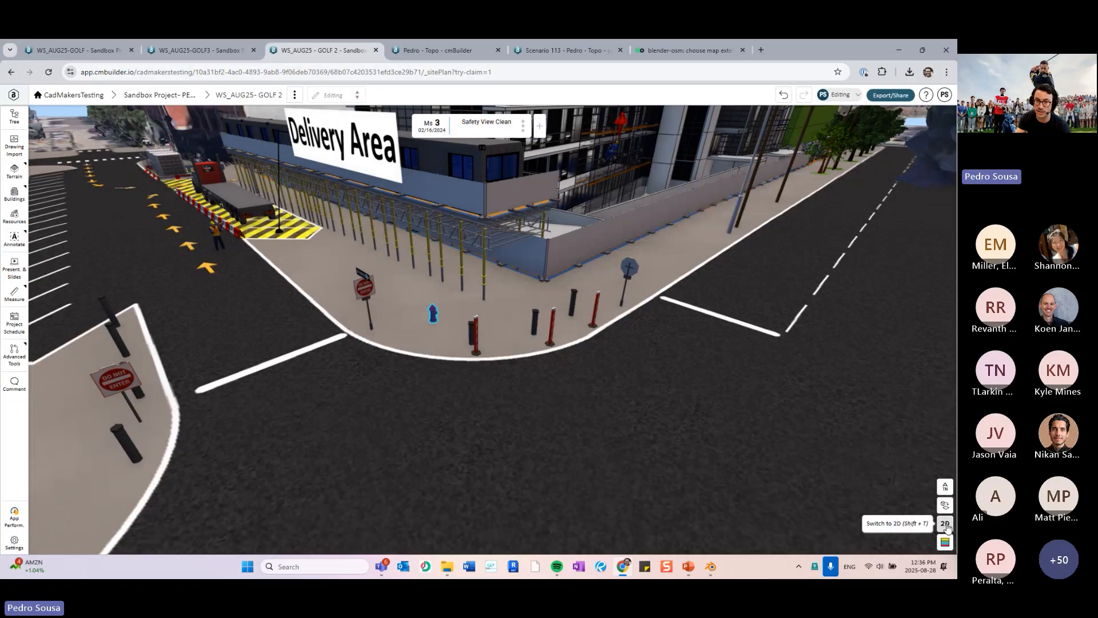
pyautogui.click(946, 524)
pyautogui.scroll(5, 456, 335)
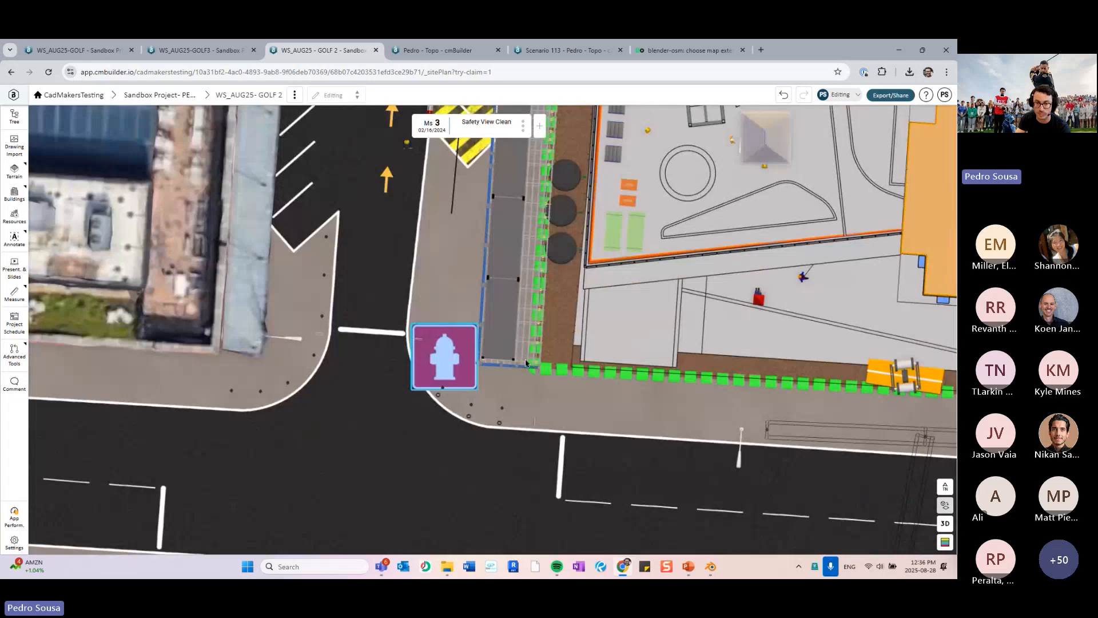
pyautogui.moveTo(525, 363); pyautogui.dragTo(542, 382, button='right')
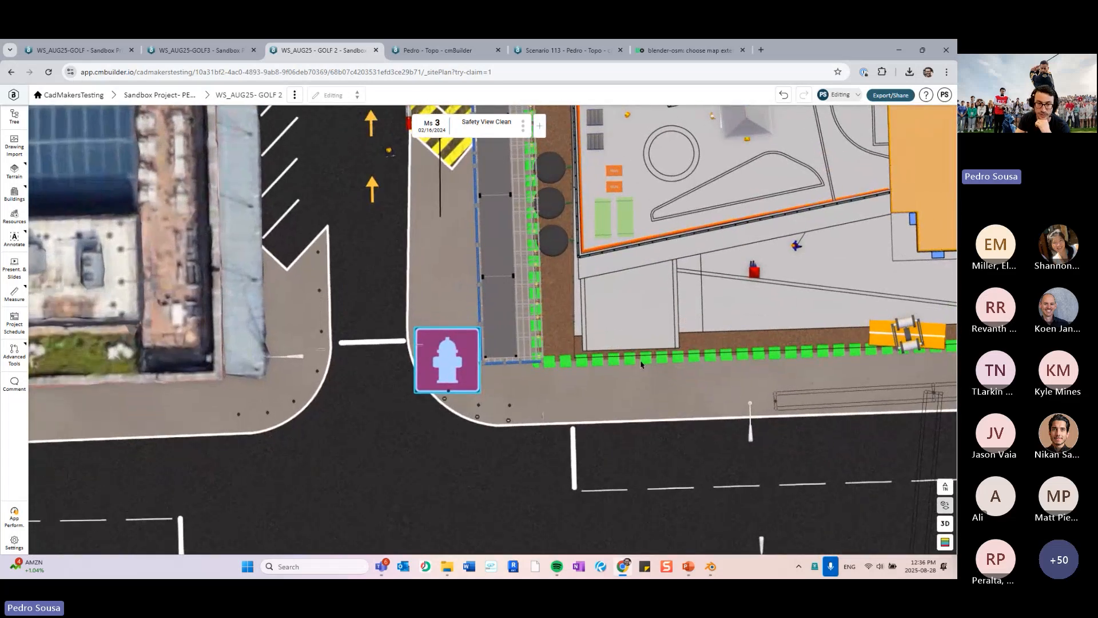
pyautogui.scroll(-3, 640, 364)
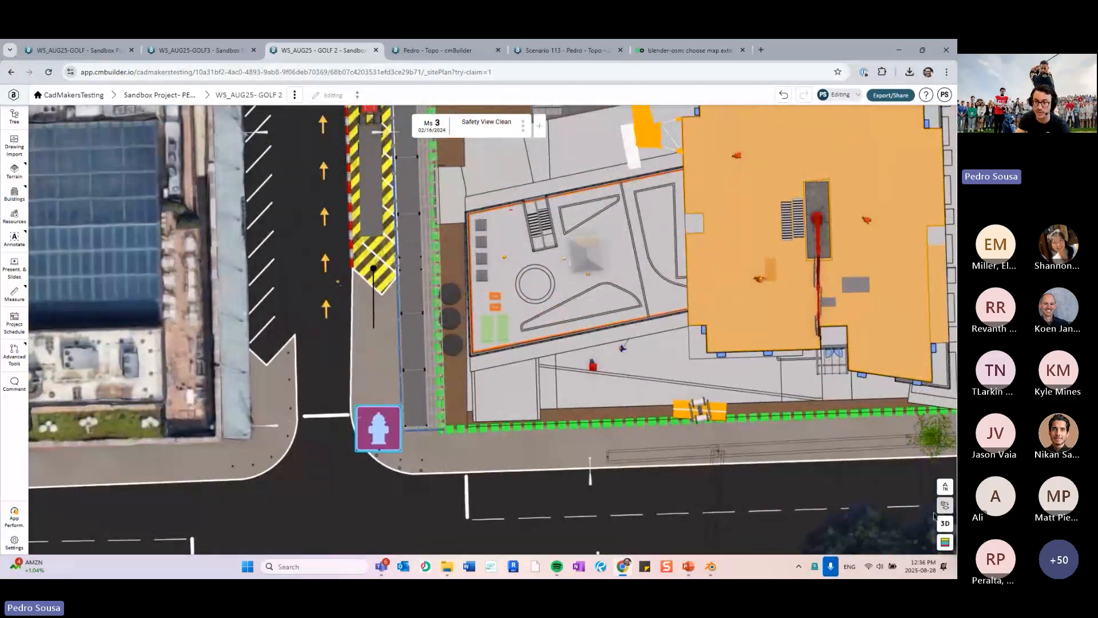
# Return to the 3D view and review the fire hydrant's icon and icon size settings once more
pyautogui.click(945, 524)
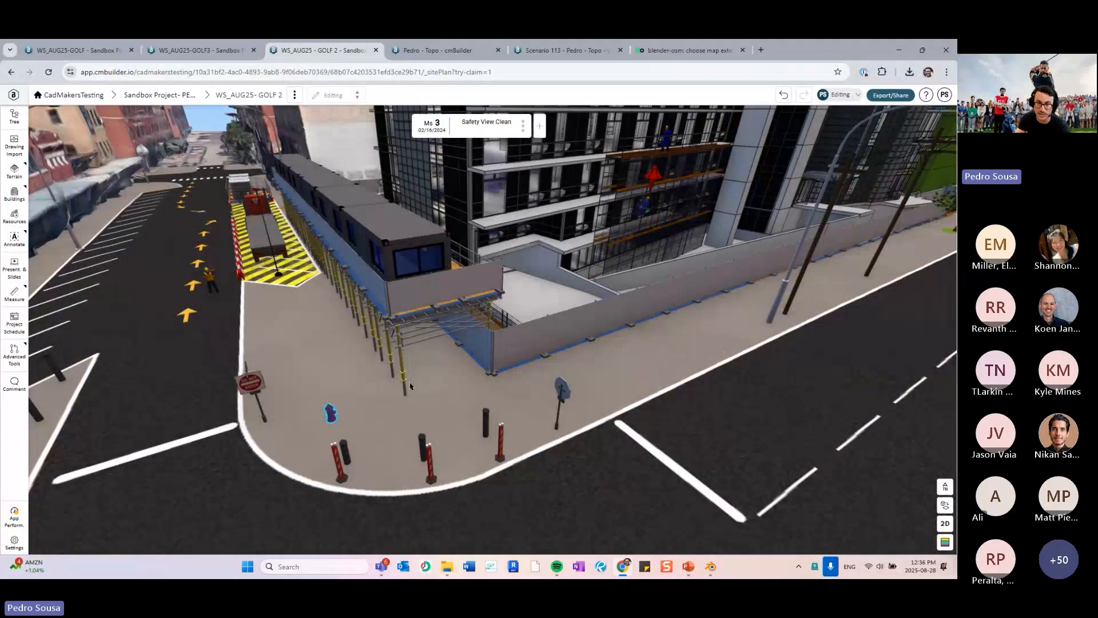
pyautogui.click(331, 413)
pyautogui.click(769, 262)
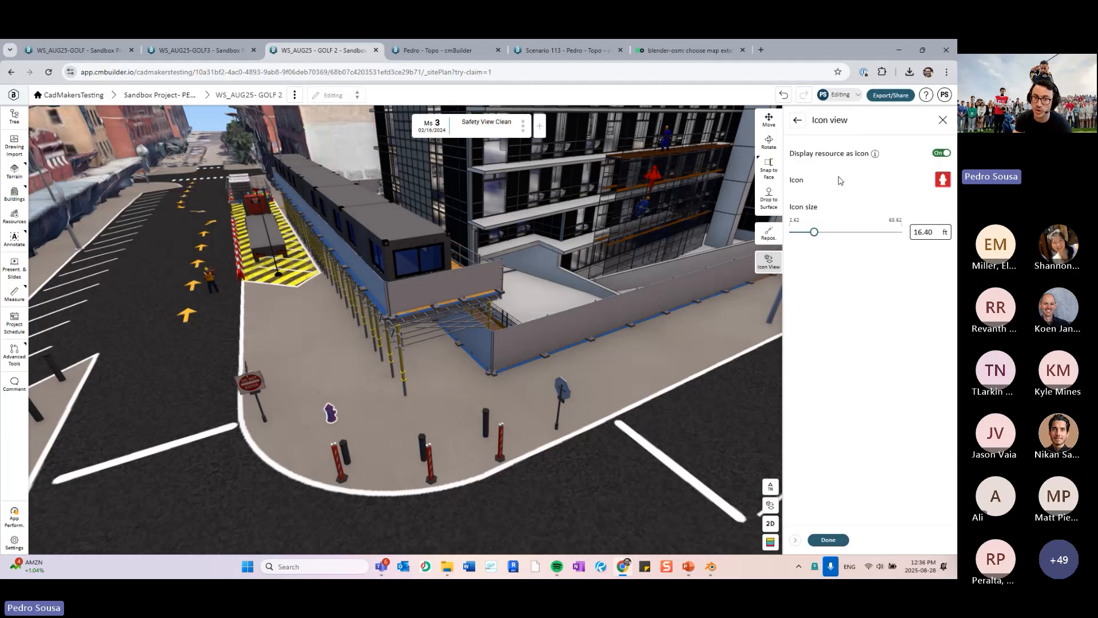
pyautogui.click(845, 540)
pyautogui.click(846, 540)
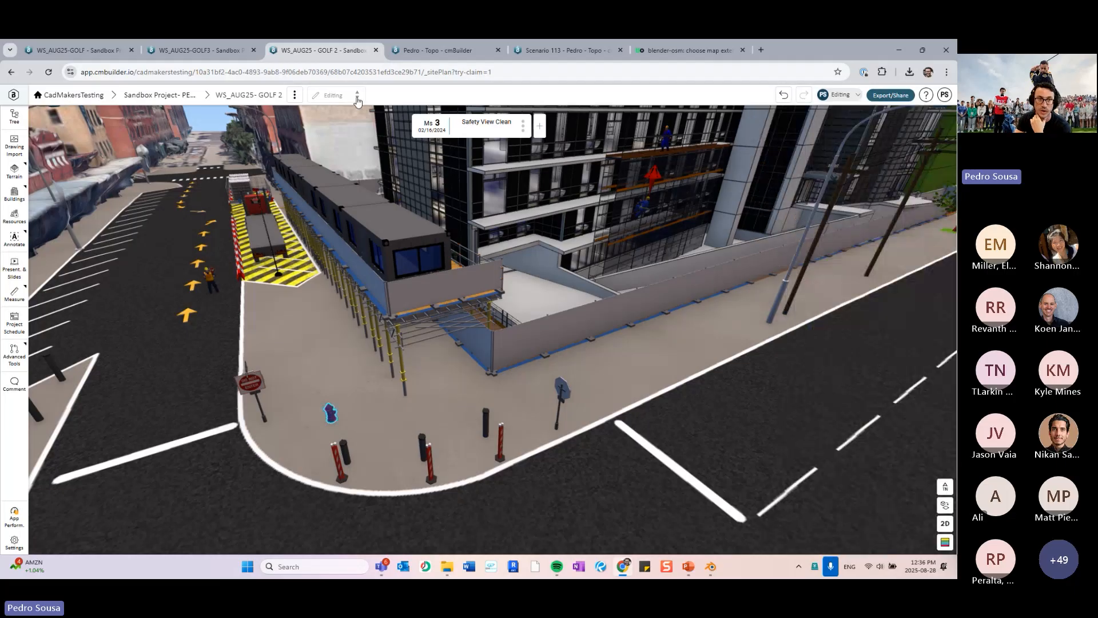
# Switch to the WS_AUG25-GOLF3 scenario and examine the project area with its gate and turnstile icons in plan
pyautogui.click(183, 51)
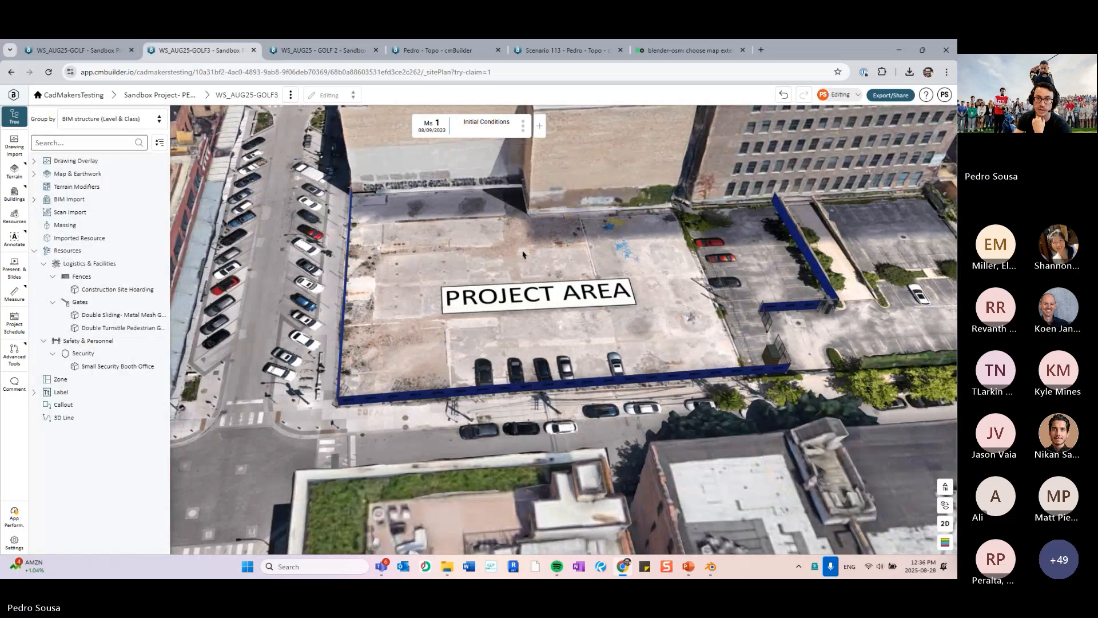
pyautogui.moveTo(523, 255); pyautogui.dragTo(679, 328)
pyautogui.moveTo(679, 328); pyautogui.dragTo(618, 309, button='right')
pyautogui.moveTo(618, 309); pyautogui.dragTo(903, 506)
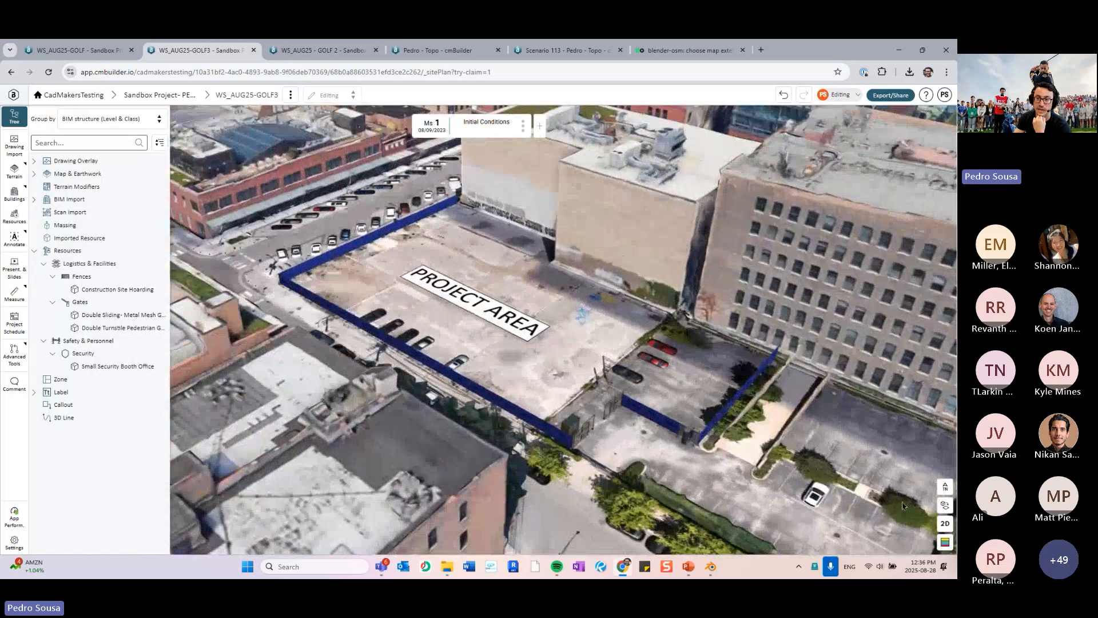
pyautogui.click(945, 522)
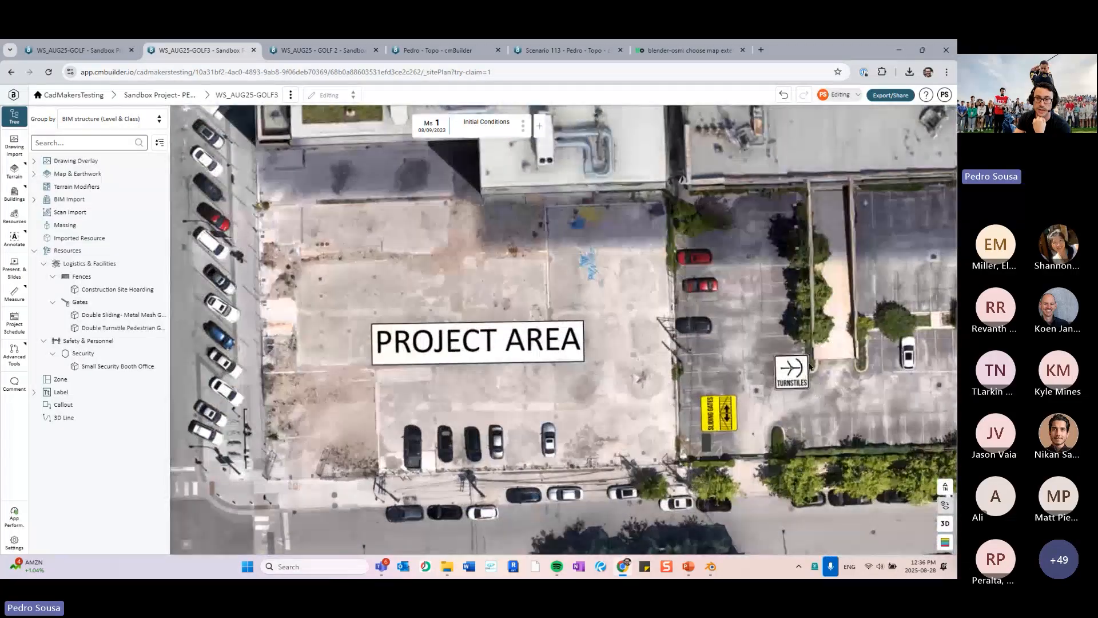
pyautogui.click(797, 378)
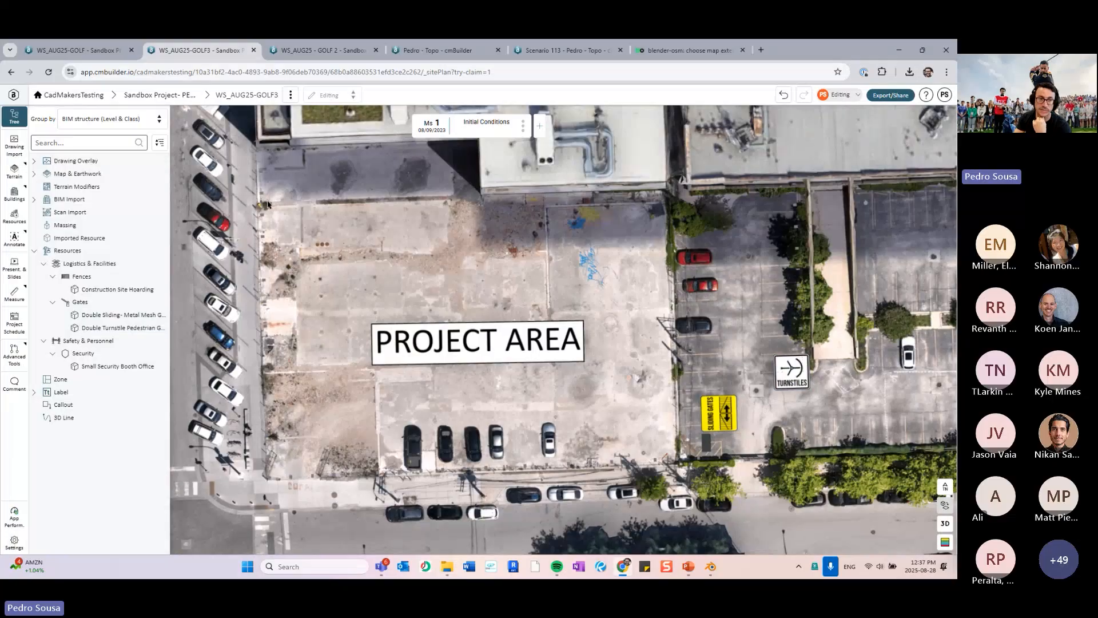
# Set the construction site hoarding around the project area to display as a line in icon view
pyautogui.moveTo(317, 367); pyautogui.dragTo(503, 335, button='middle')
pyautogui.click(506, 314)
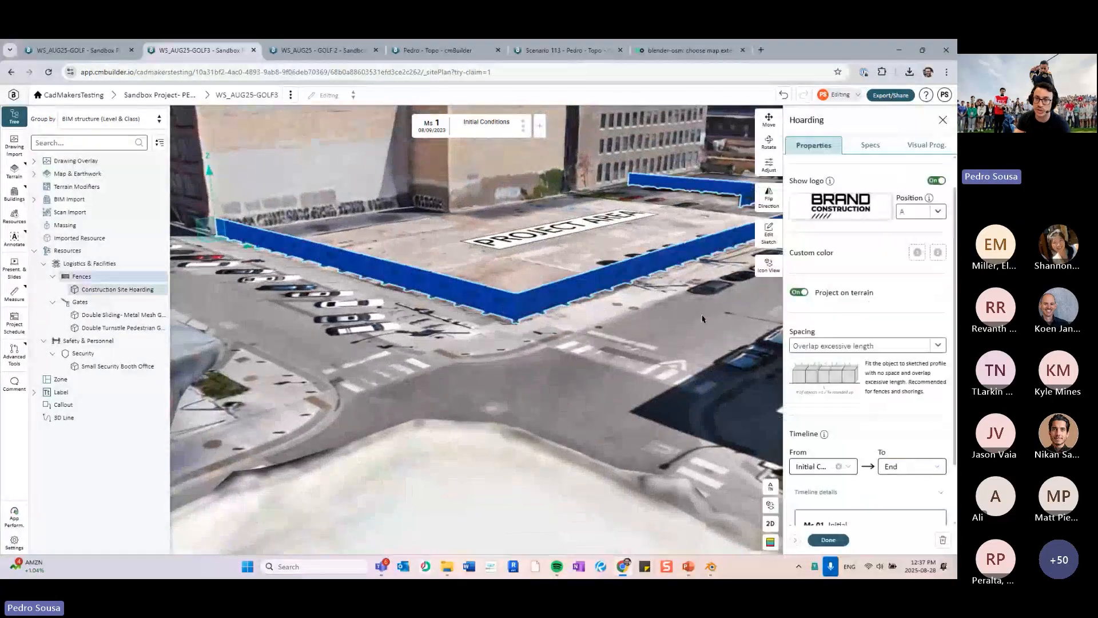
pyautogui.click(769, 264)
pyautogui.click(941, 153)
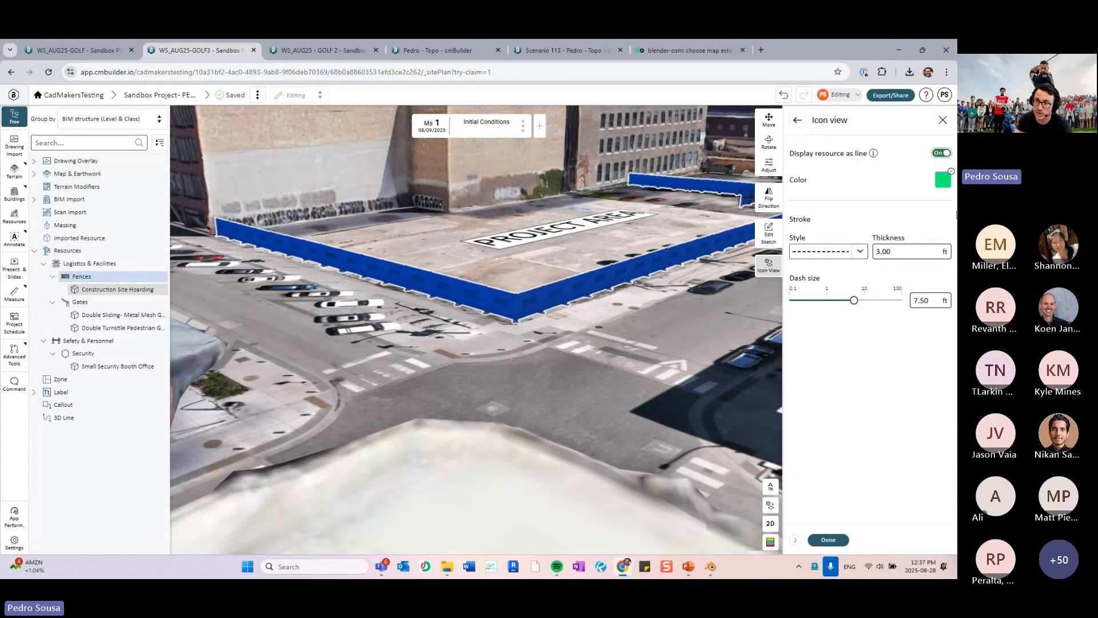
# Accept the hoarding's line display settings and examine the dashed fence line around the project area in plan
pyautogui.click(842, 541)
pyautogui.click(842, 541)
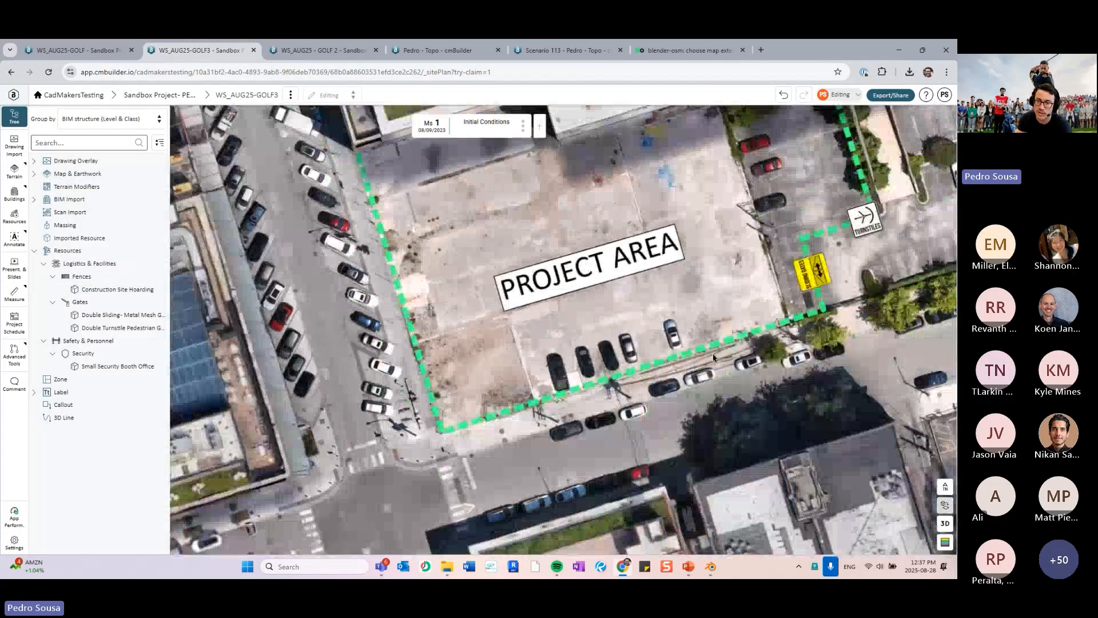
pyautogui.moveTo(773, 338); pyautogui.dragTo(751, 294)
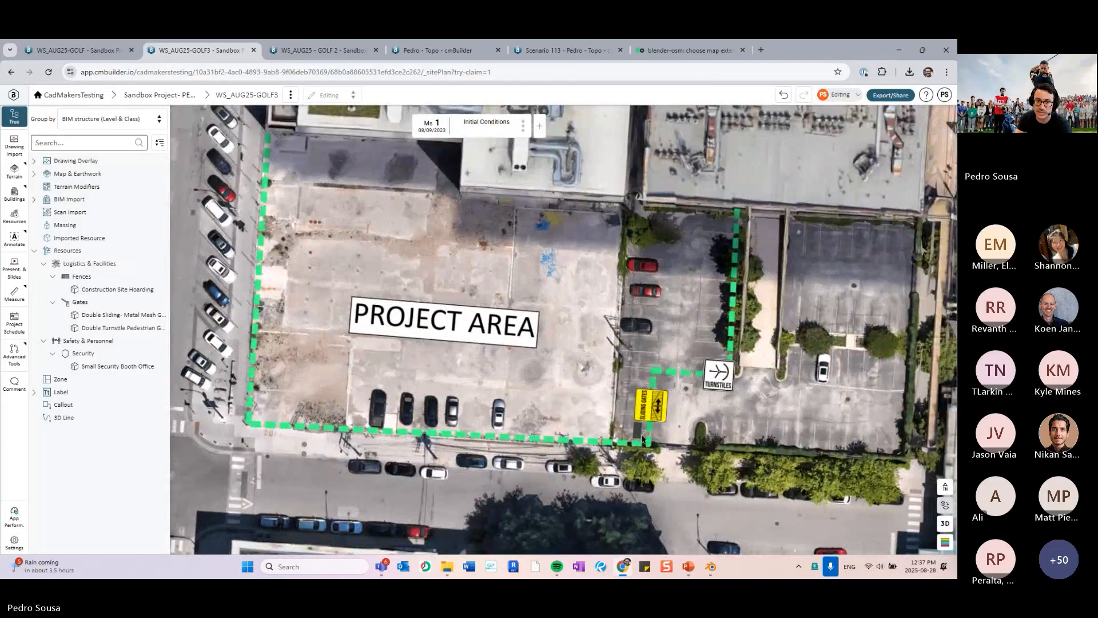
pyautogui.moveTo(382, 402); pyautogui.dragTo(413, 408, button='right')
pyautogui.moveTo(404, 412); pyautogui.dragTo(413, 416)
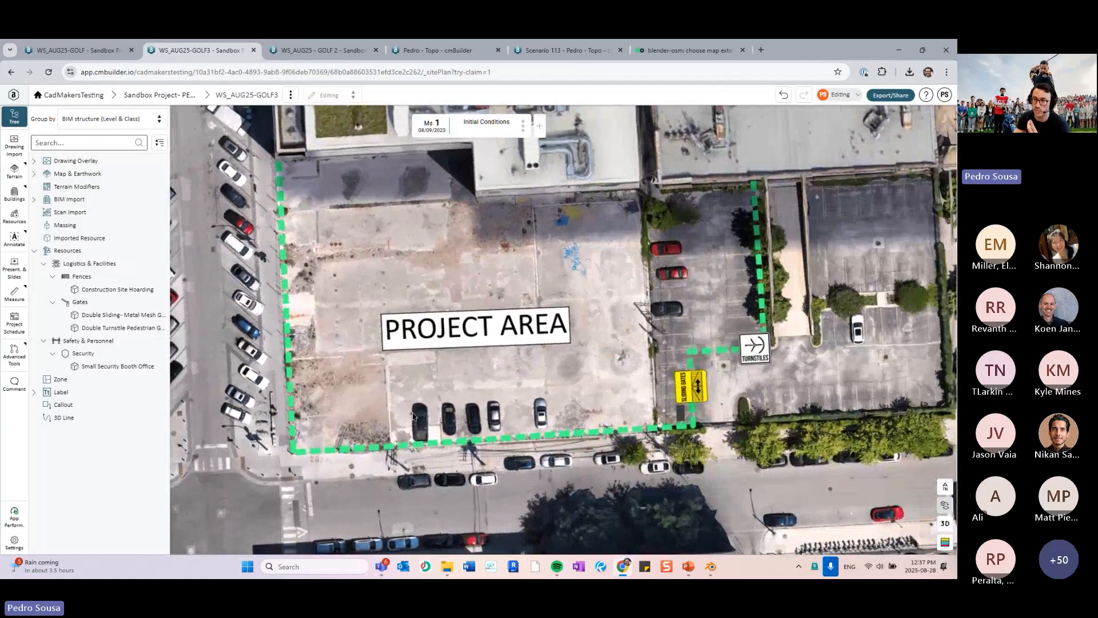
# Switch to the WS_AUG25 - GOLF 2 scenario and examine the Safety View Clean milestone in 3D and in plan
pyautogui.click(322, 51)
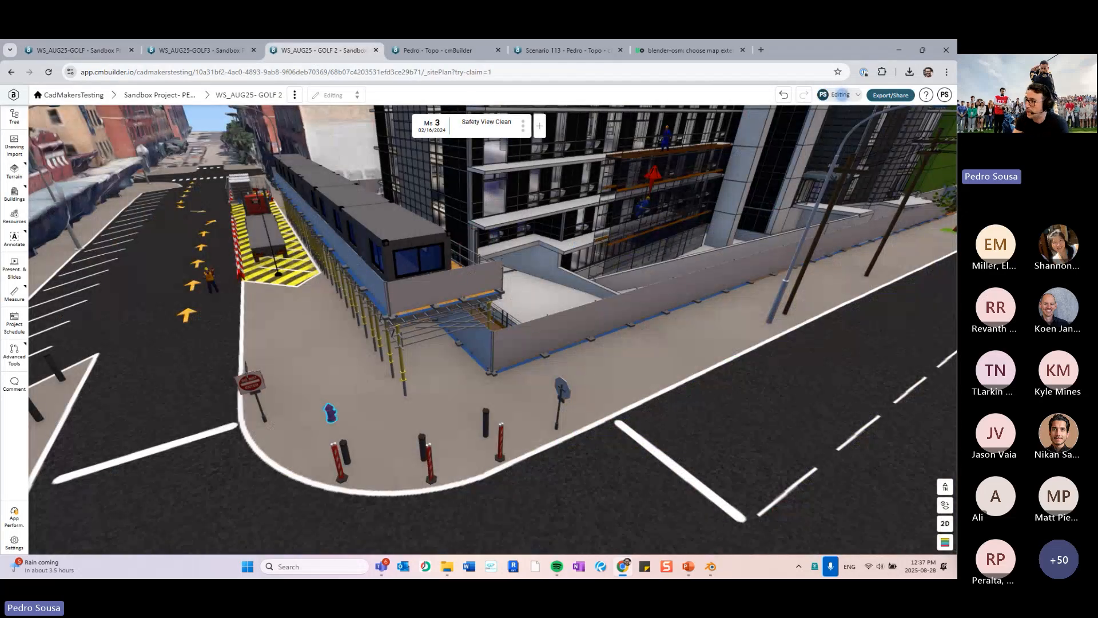
pyautogui.scroll(-10, 712, 314)
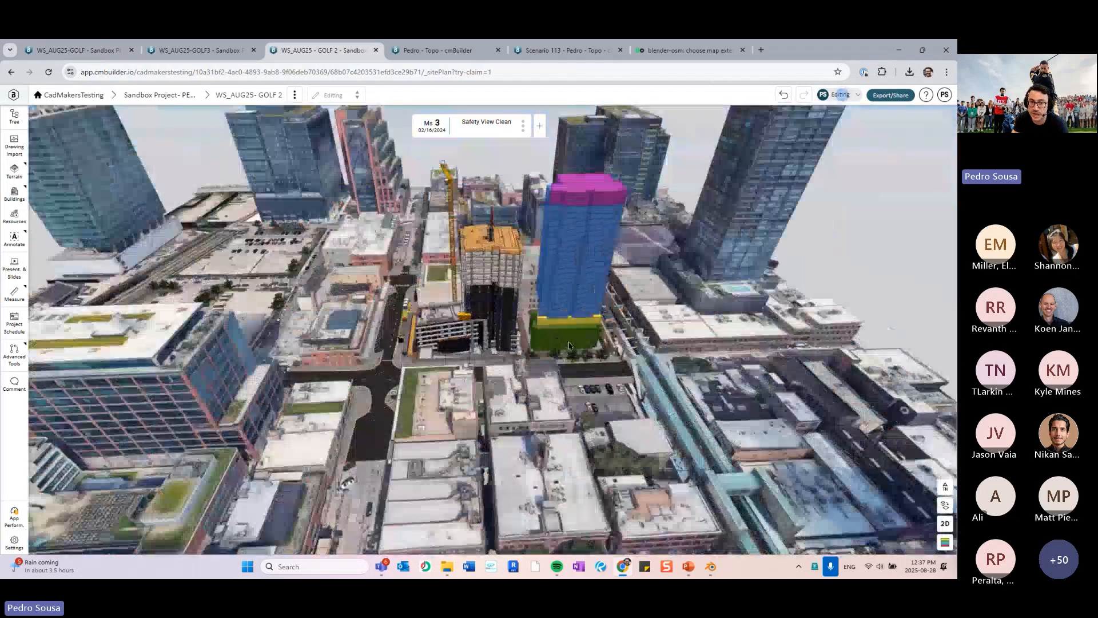
pyautogui.moveTo(569, 346); pyautogui.dragTo(608, 211)
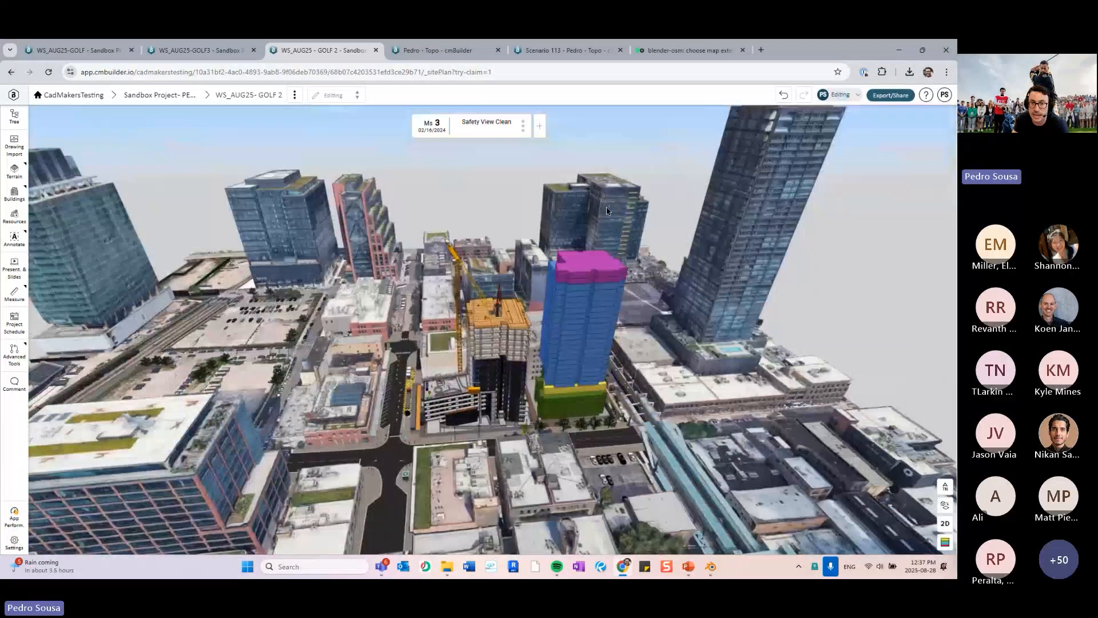
pyautogui.moveTo(569, 331); pyautogui.dragTo(605, 323)
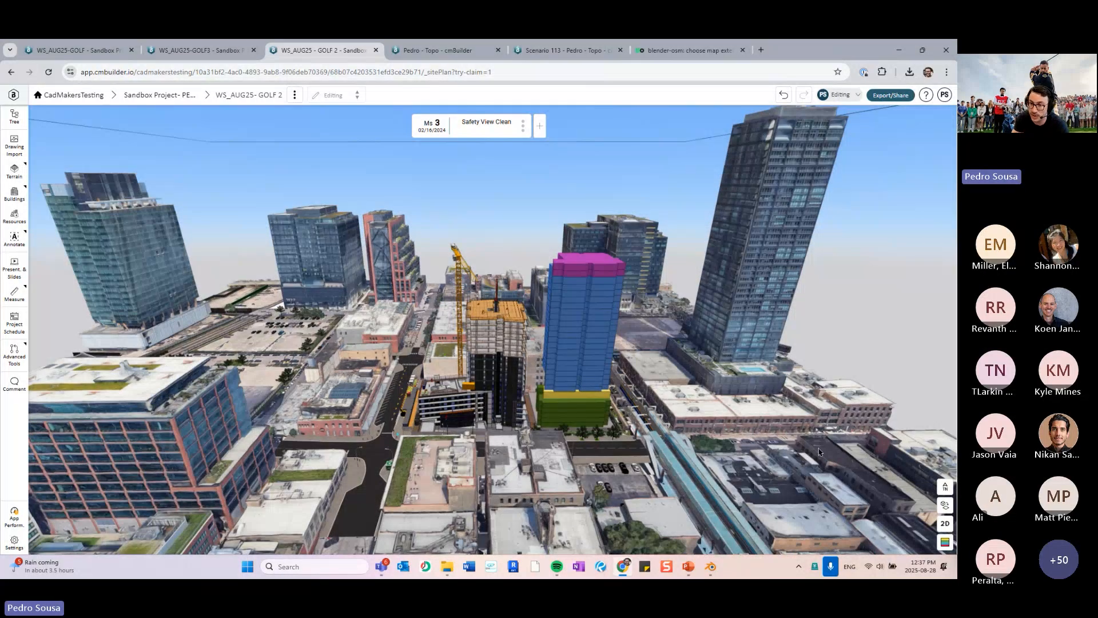
pyautogui.click(934, 521)
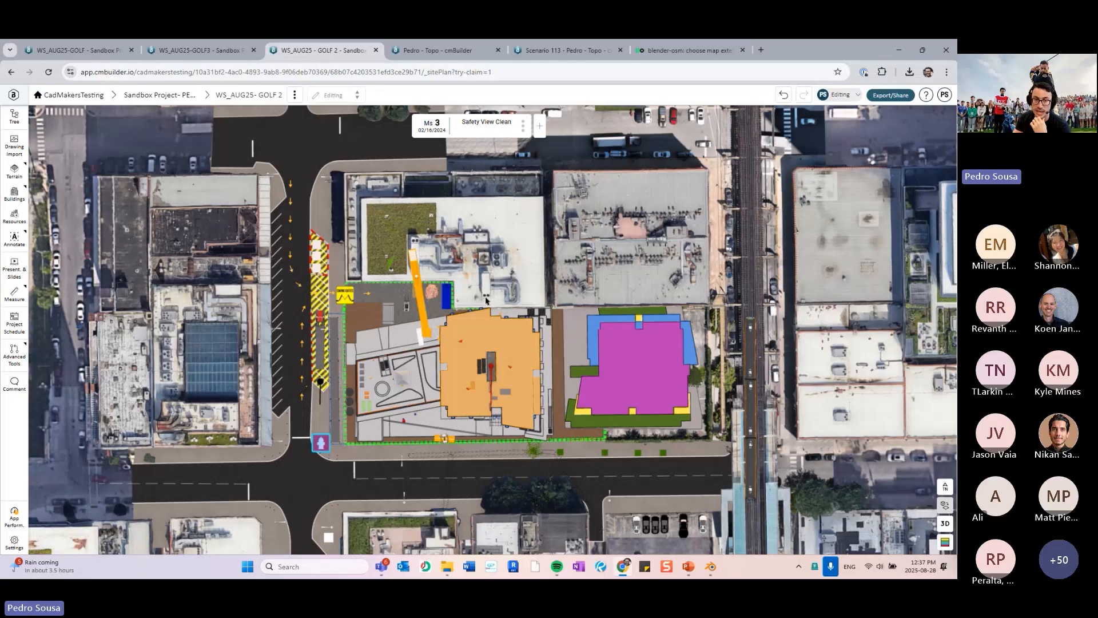
pyautogui.scroll(2, 487, 298)
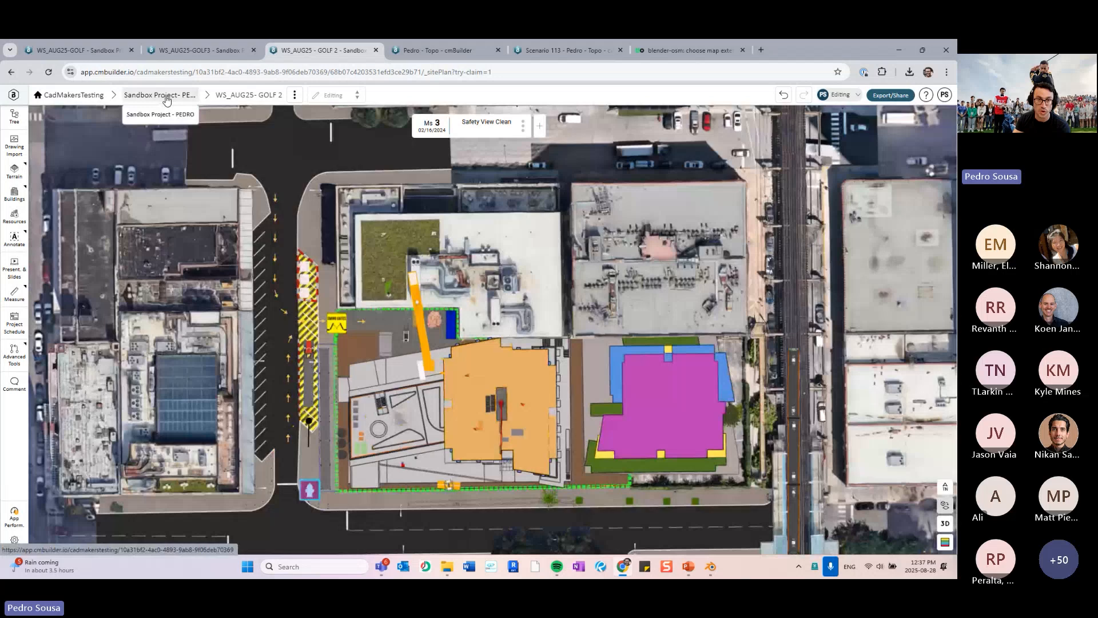
# Set My Project's Coordinates as the active local coordinate system in the sandbox project's coordinate settings
pyautogui.click(165, 98)
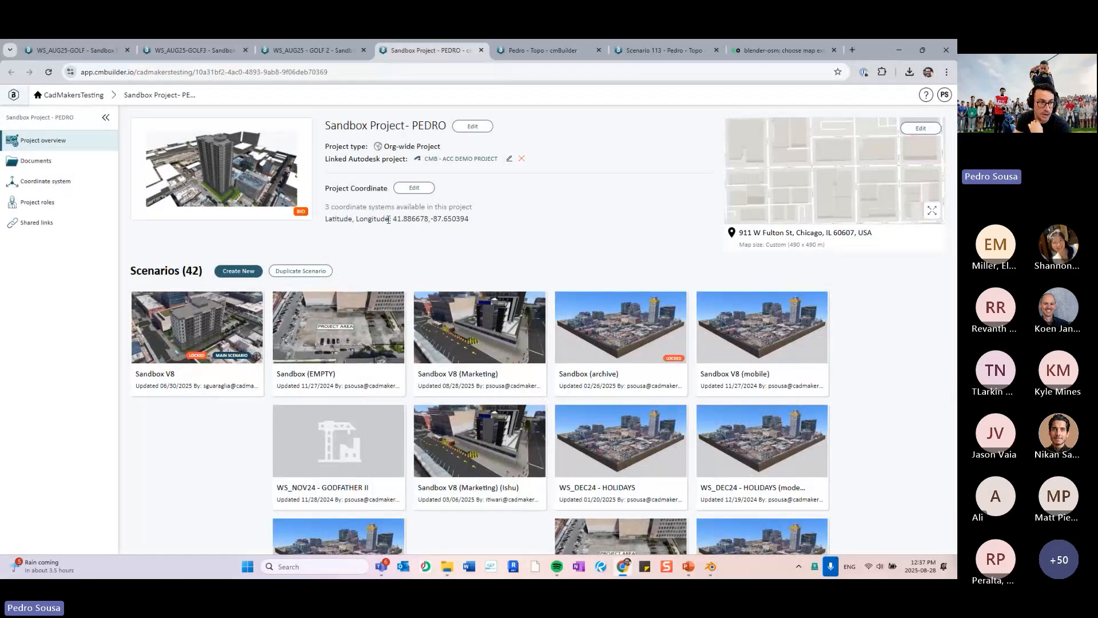
pyautogui.click(51, 182)
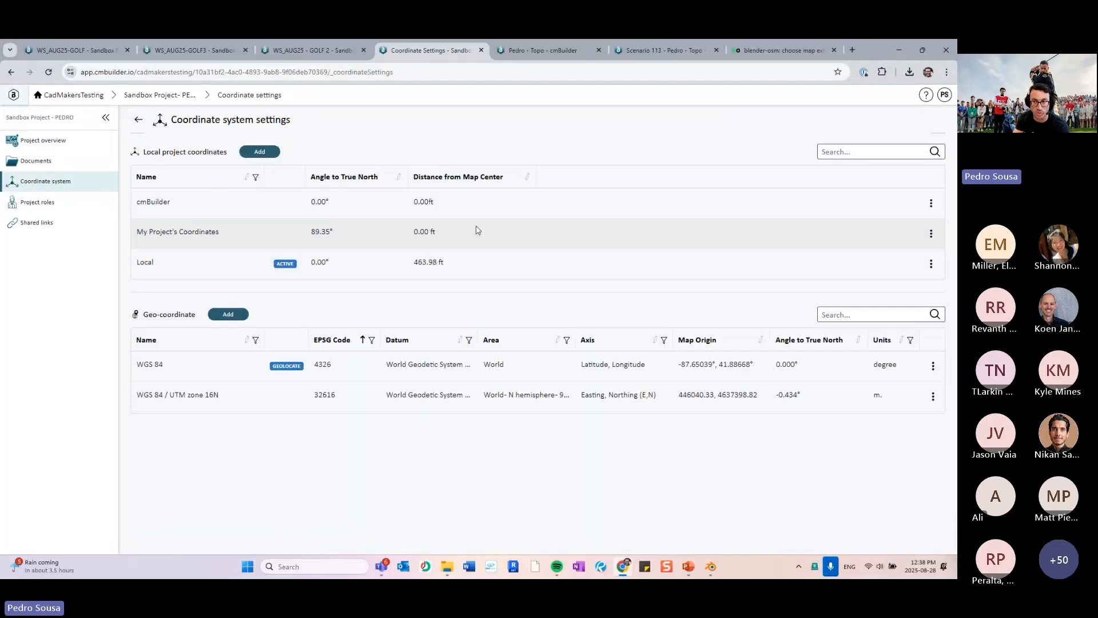
pyautogui.click(931, 234)
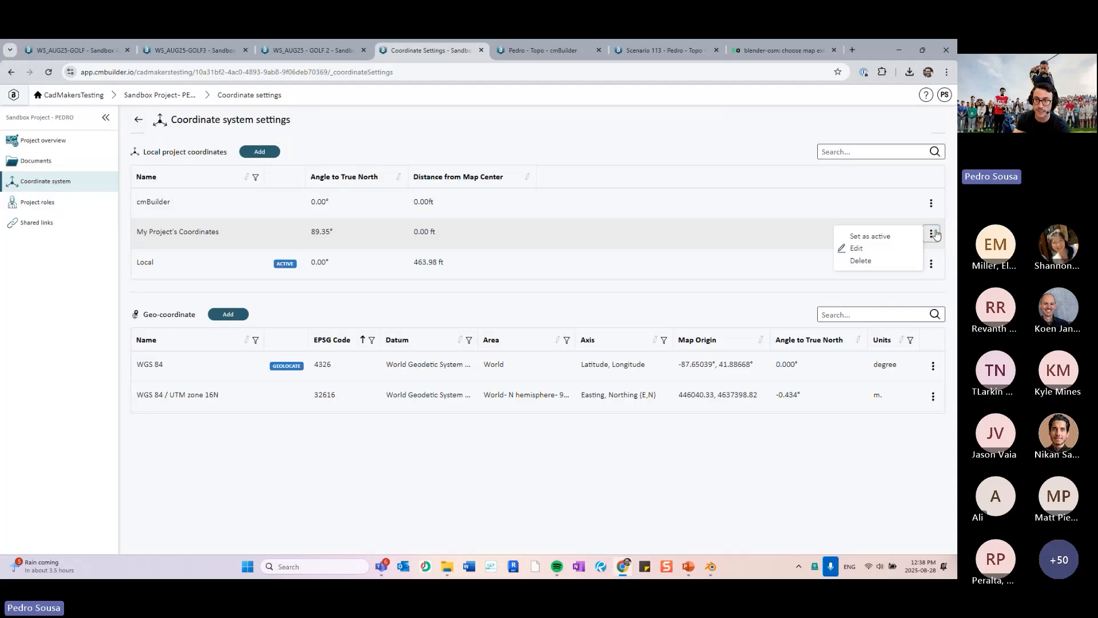
pyautogui.click(897, 240)
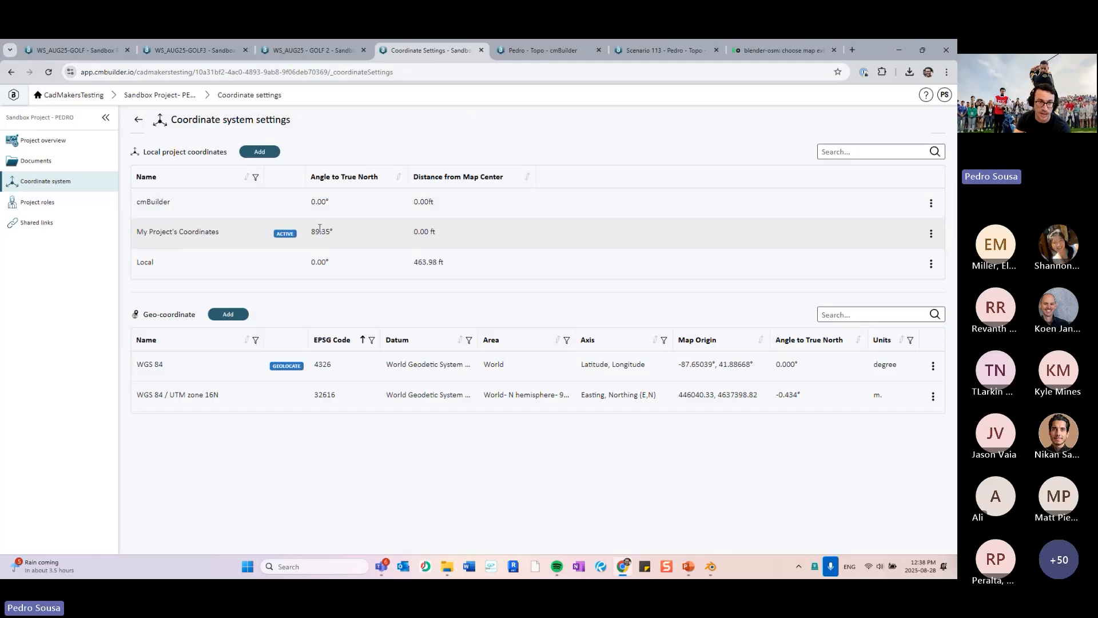
pyautogui.click(139, 120)
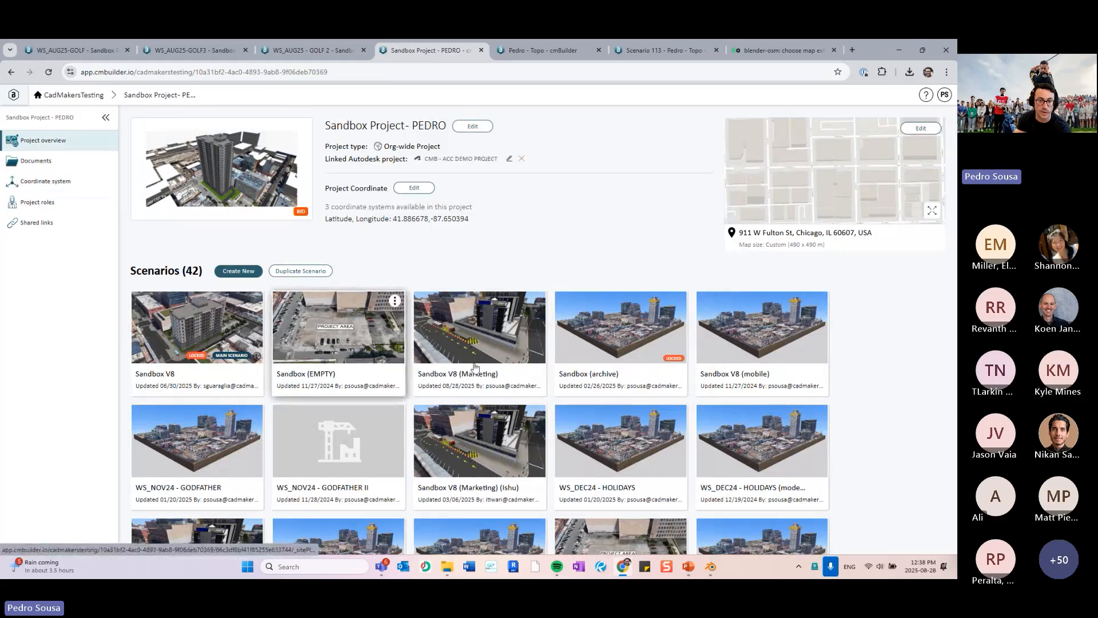
# Reload the WS_AUG25-GOLF3 scenario from the project's scenarios and return to the plan of WS_AUG25 - GOLF 2
pyautogui.scroll(-10, 515, 458)
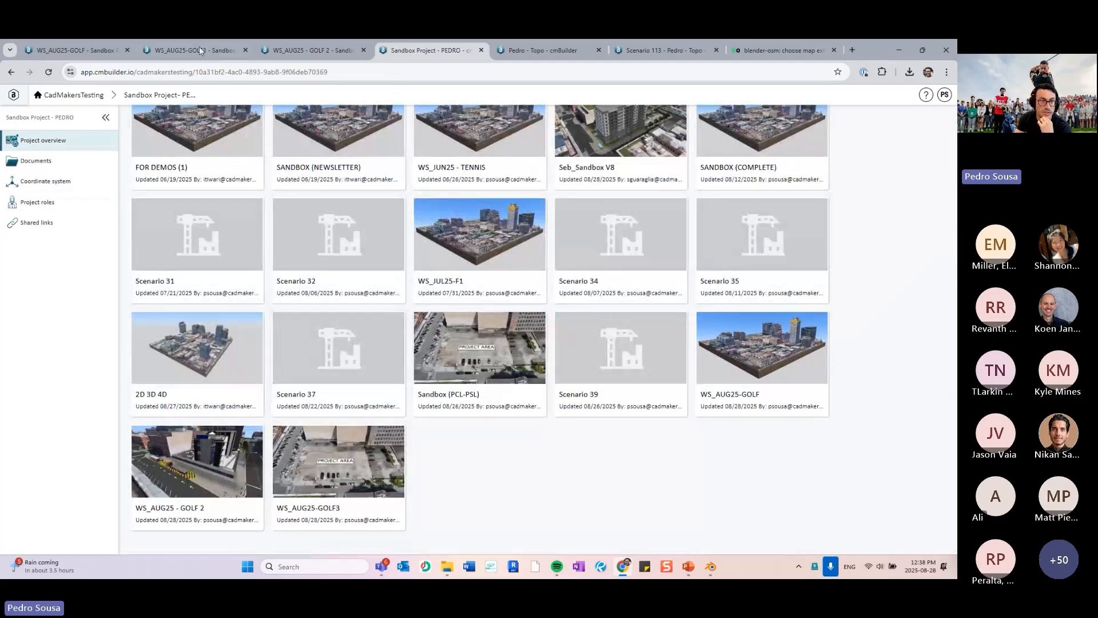
pyautogui.click(369, 453)
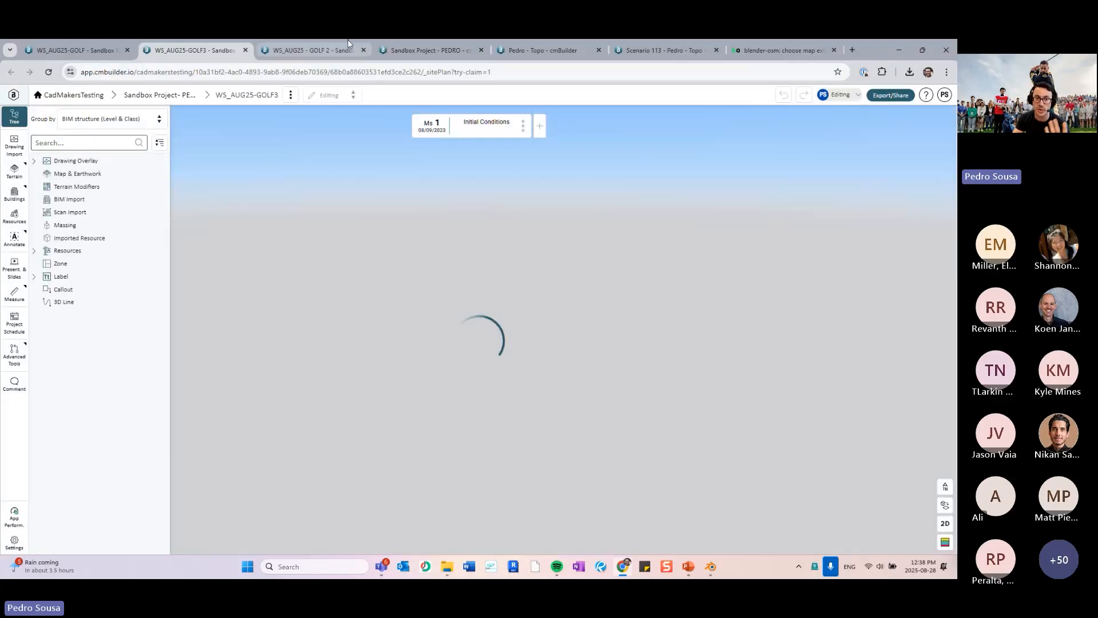
pyautogui.click(347, 48)
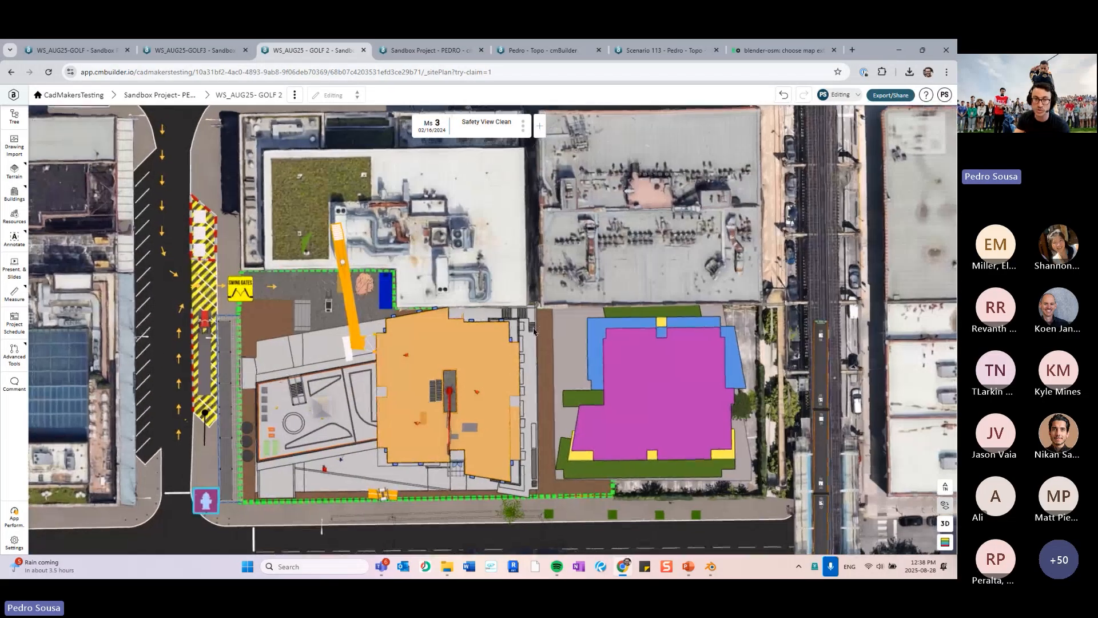
# Capture the current plan view as the camera angle of Default Slide 1 under Milestone 3: Safety View Clean
pyautogui.click(15, 277)
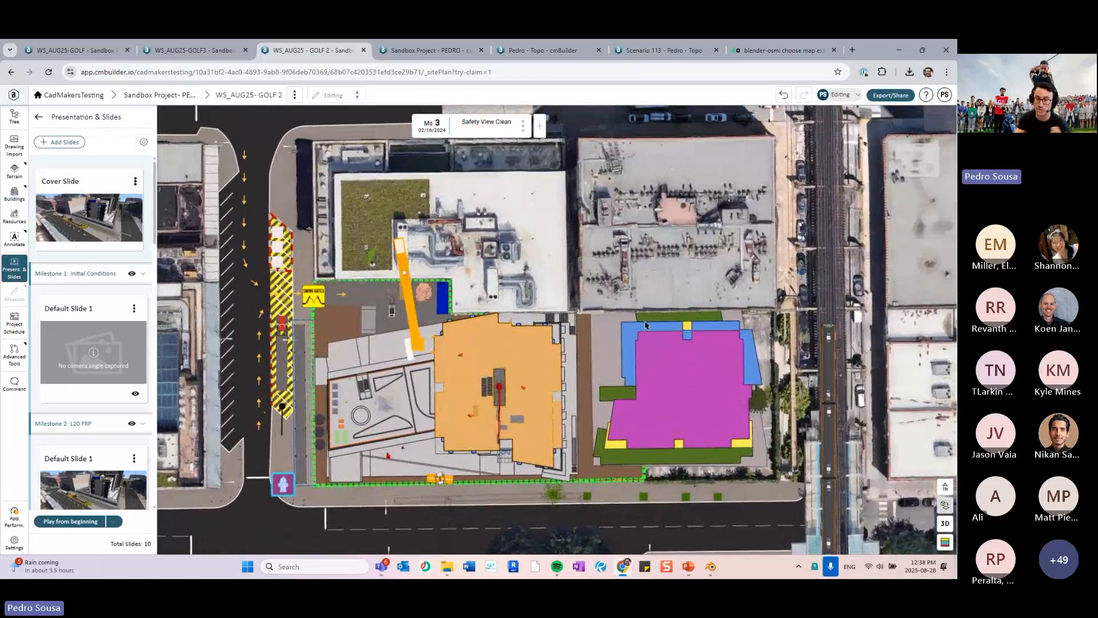
pyautogui.scroll(-6, 119, 300)
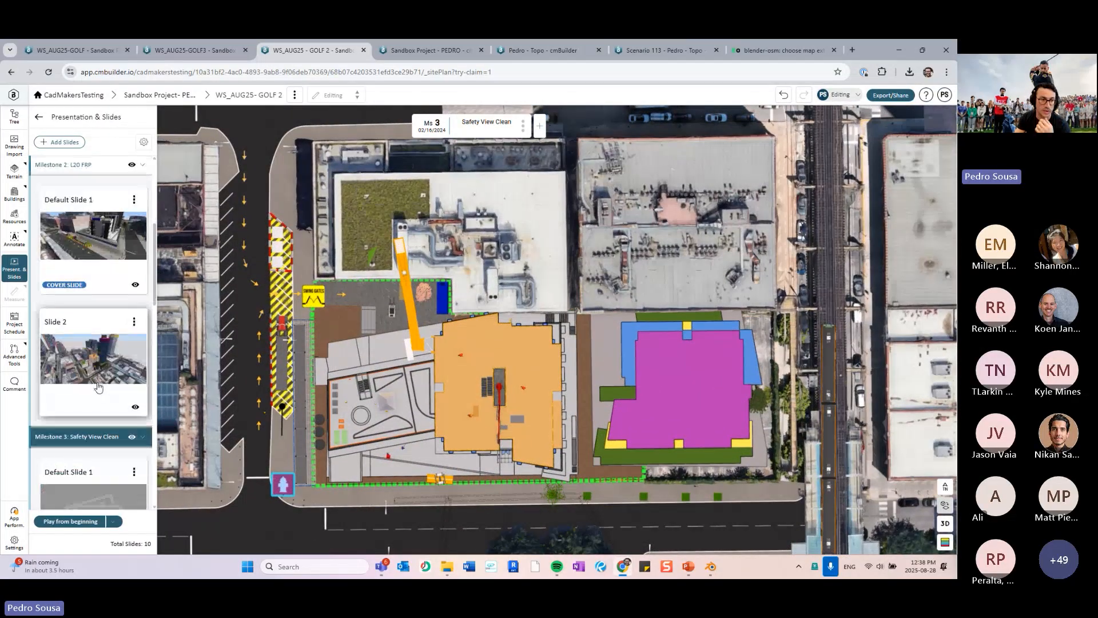
pyautogui.click(95, 319)
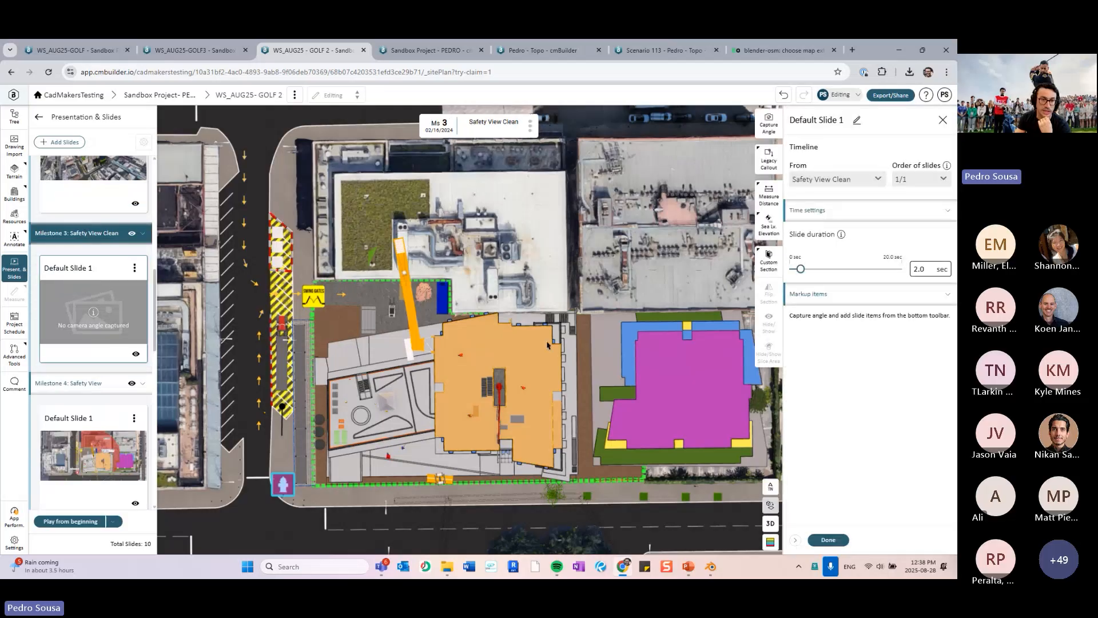
pyautogui.moveTo(569, 338)
pyautogui.mouseDown()
pyautogui.moveTo(551, 338)
pyautogui.moveTo(555, 347)
pyautogui.mouseUp()
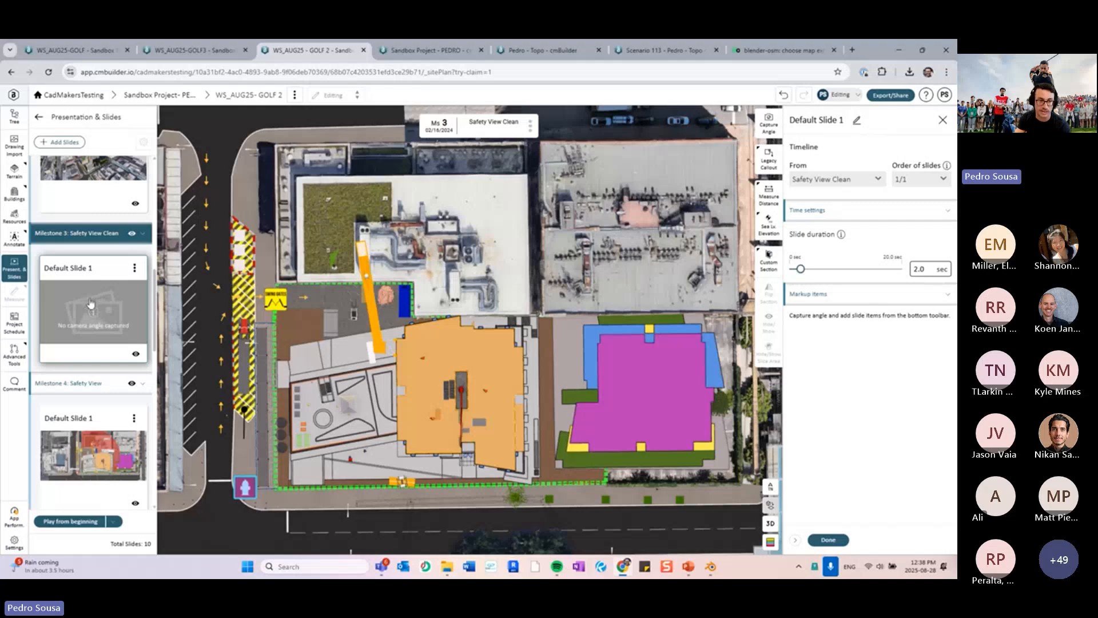
pyautogui.click(768, 124)
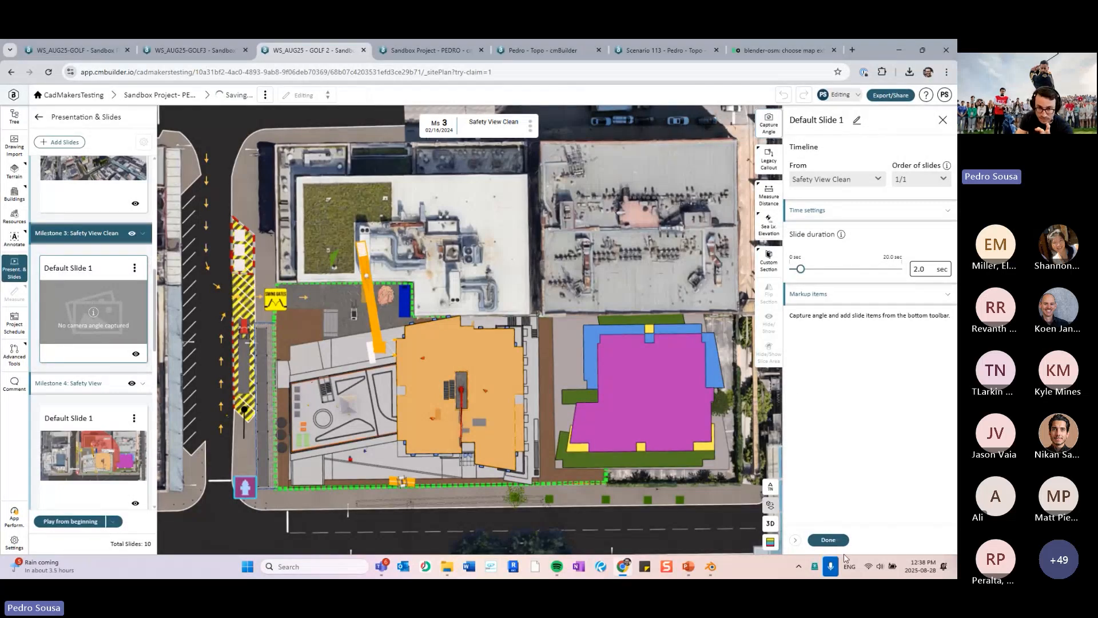
pyautogui.click(830, 540)
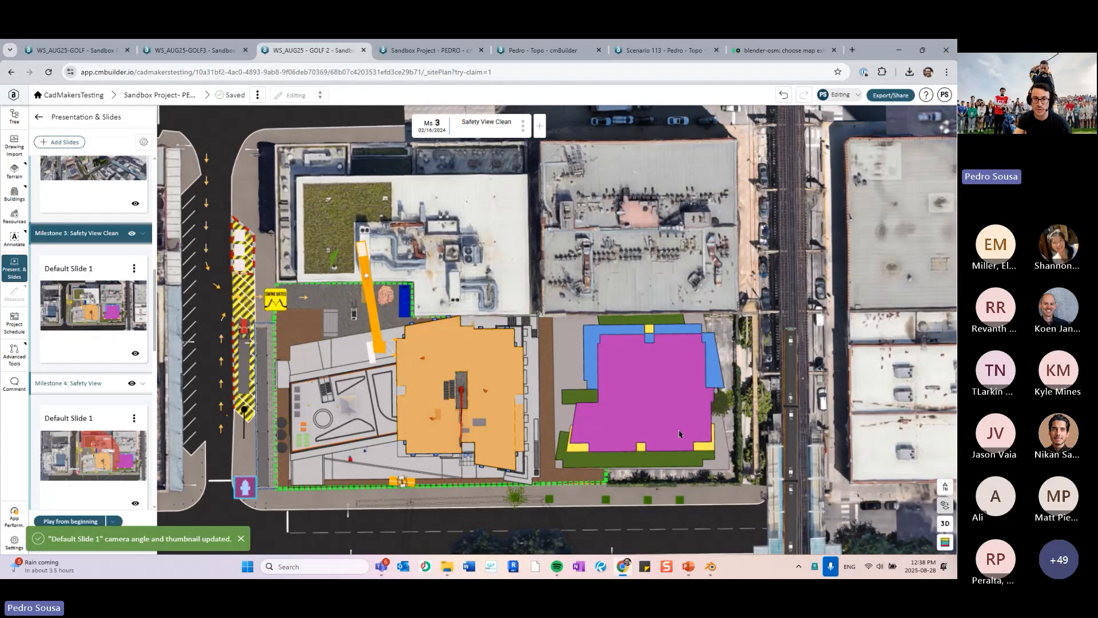
# Leave the captured plan by exploring the city in 3D and 2D, and recall it from milestone 3's Default Slide 1
pyautogui.scroll(-4, 680, 434)
pyautogui.moveTo(680, 434); pyautogui.dragTo(538, 357)
pyautogui.scroll(-3, 539, 357)
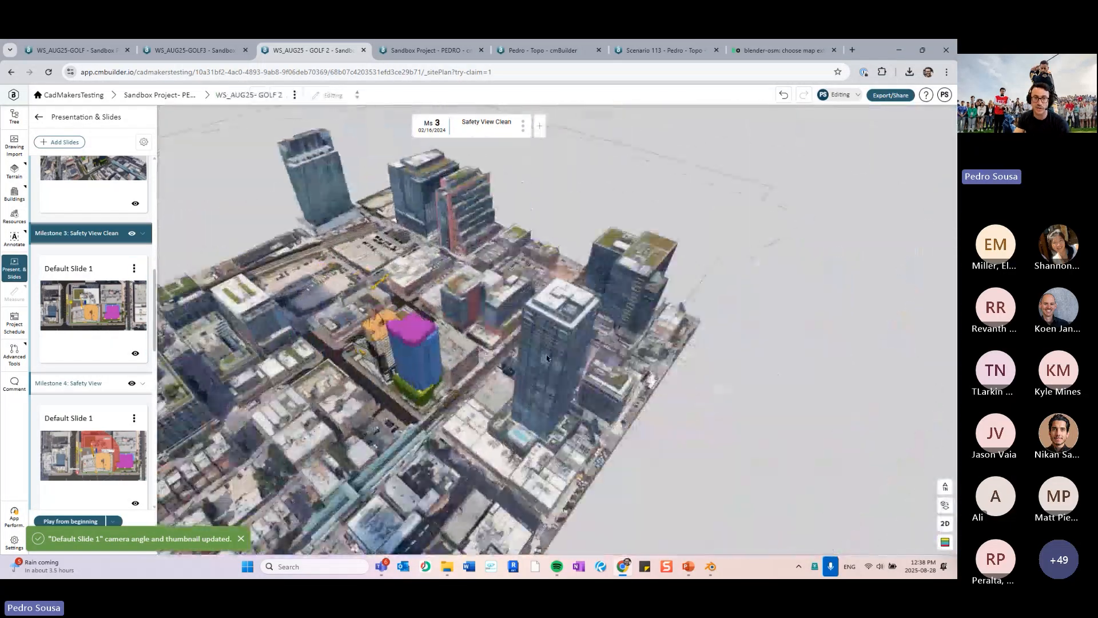
pyautogui.click(945, 522)
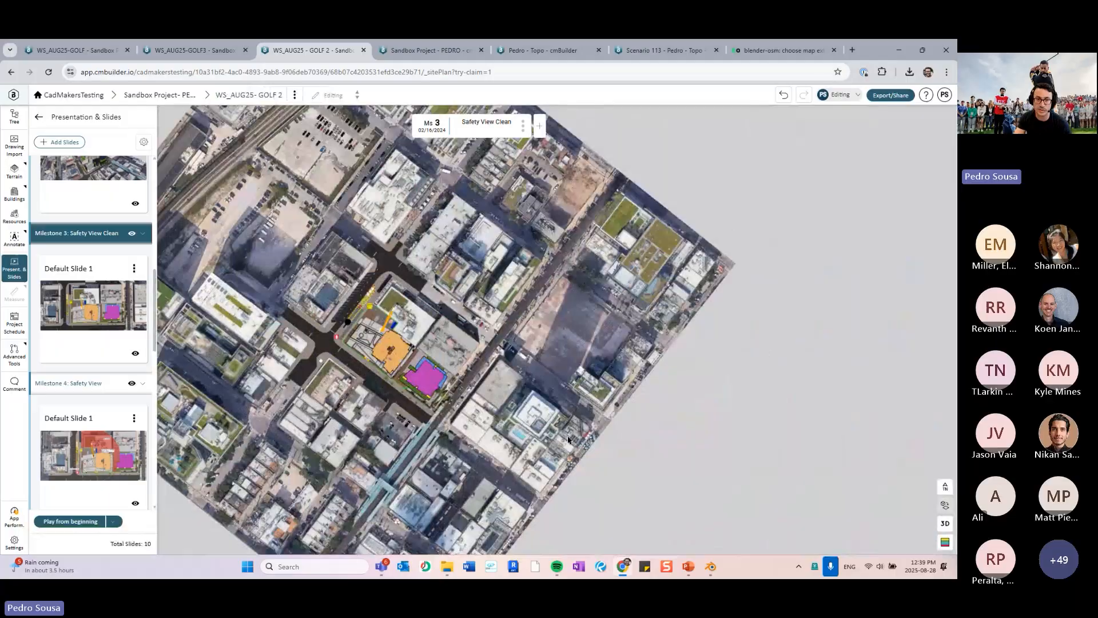
pyautogui.moveTo(568, 440); pyautogui.dragTo(629, 441)
pyautogui.scroll(5, 744, 439)
pyautogui.moveTo(801, 439); pyautogui.dragTo(664, 412, button='right')
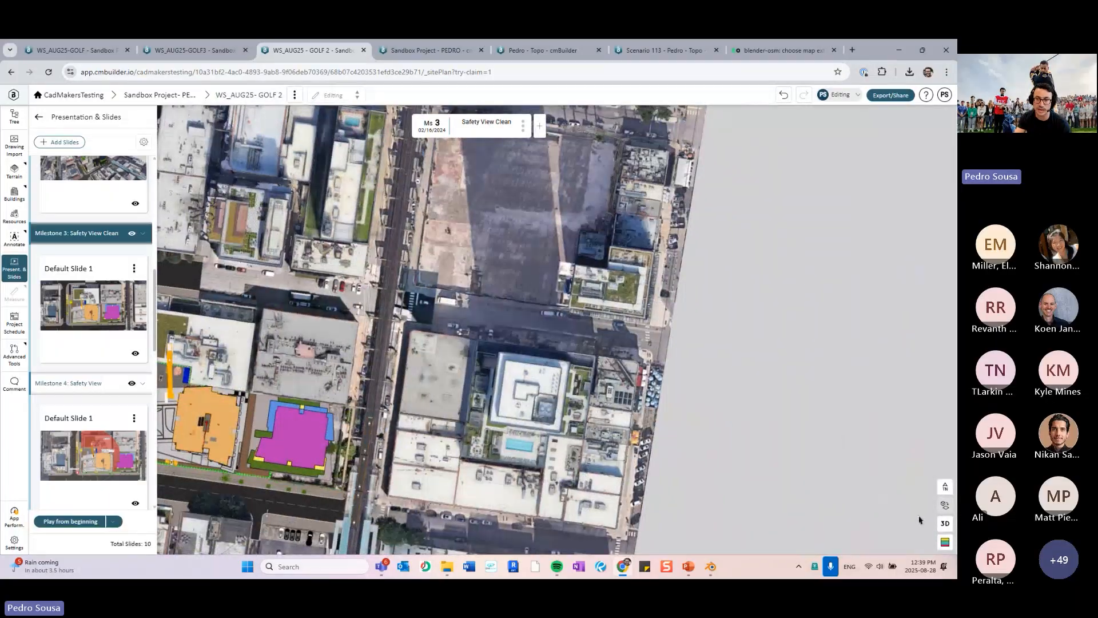
pyautogui.click(945, 522)
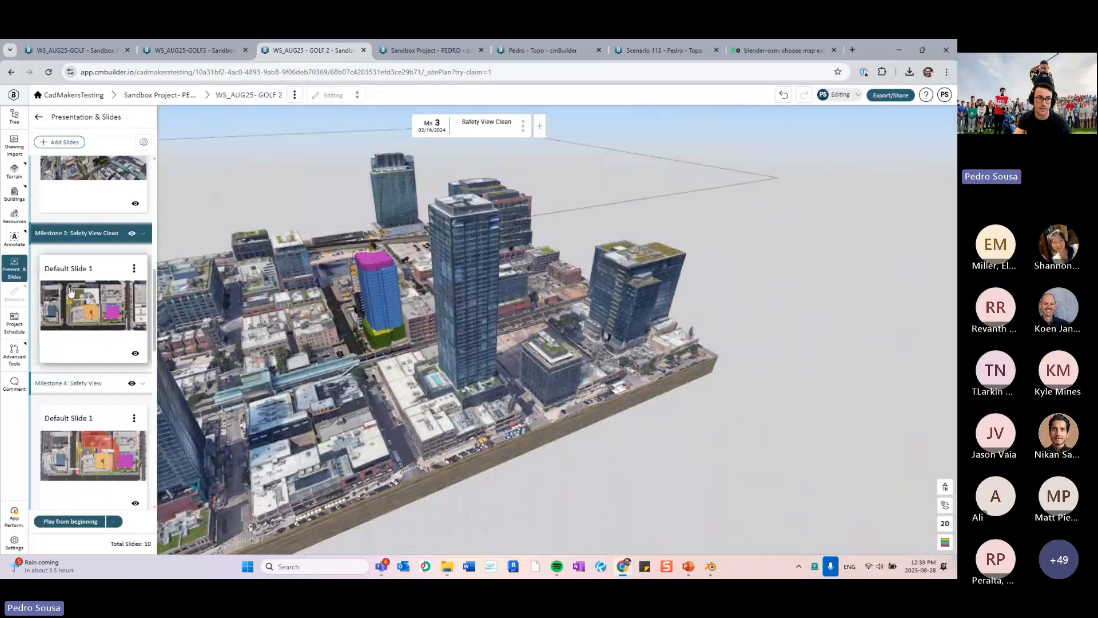
pyautogui.click(76, 308)
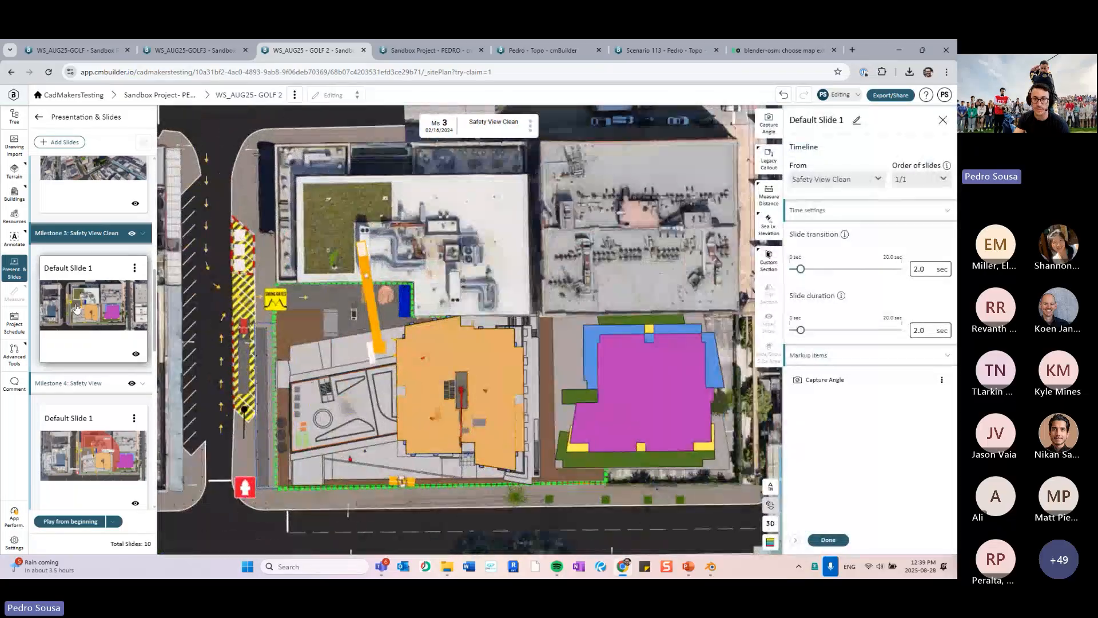
# Close the slides and show milestone 4, Safety View, to examine the No Fly Zone, crane reach and callouts in plan
pyautogui.click(39, 117)
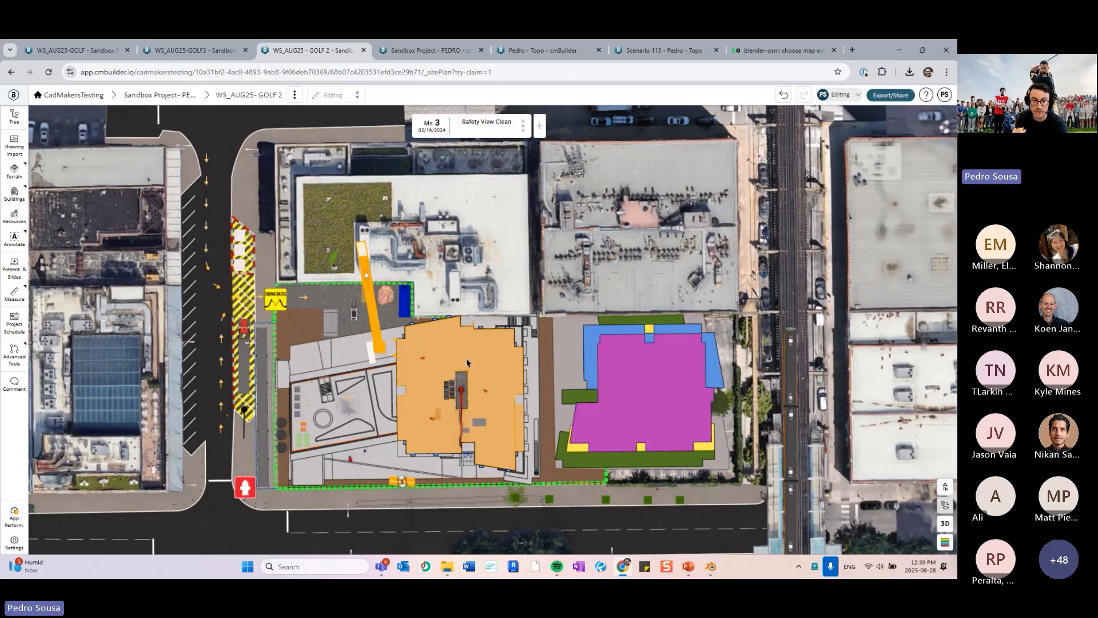
pyautogui.moveTo(467, 363); pyautogui.dragTo(469, 325, button='middle')
pyautogui.click(555, 127)
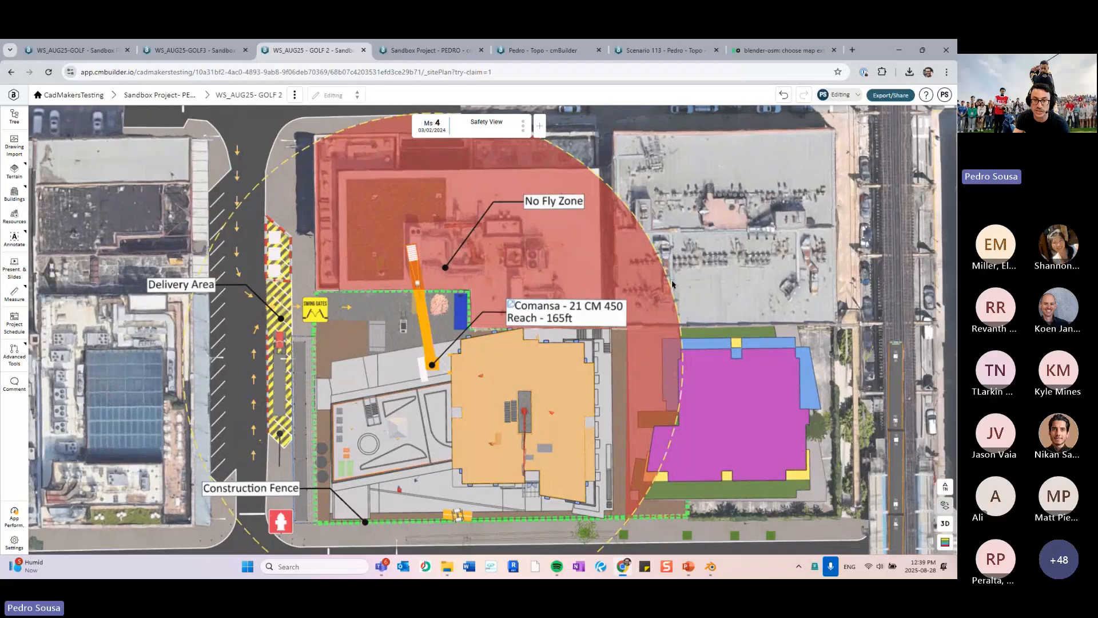
pyautogui.click(733, 251)
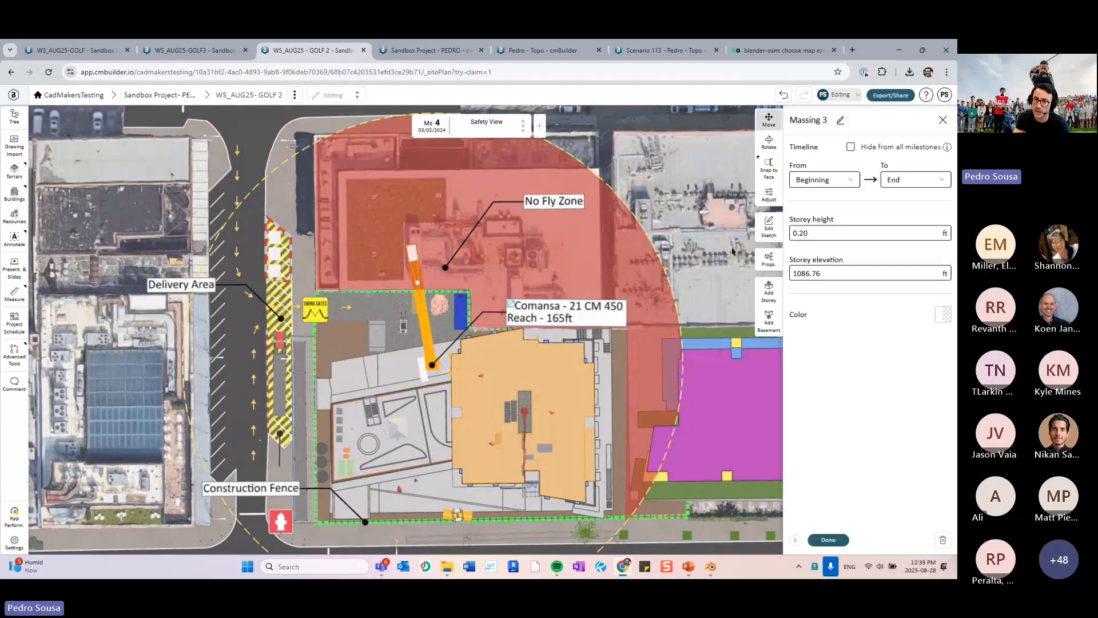
pyautogui.click(828, 540)
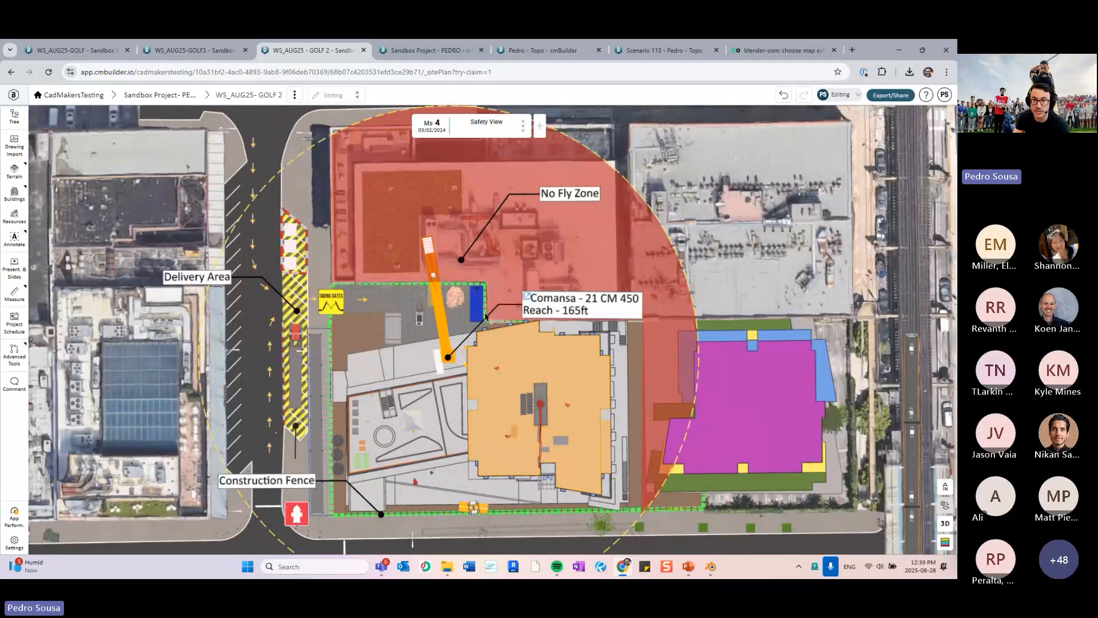
# End the large flat massing above the site at milestone 3, Safety View Clean, and return to the Safety View milestone
pyautogui.scroll(-7, 485, 317)
pyautogui.moveTo(656, 292); pyautogui.dragTo(642, 228)
pyautogui.moveTo(778, 200); pyautogui.dragTo(623, 173)
pyautogui.press('Left')
pyautogui.moveTo(729, 230); pyautogui.dragTo(581, 181)
pyautogui.rightClick(581, 186)
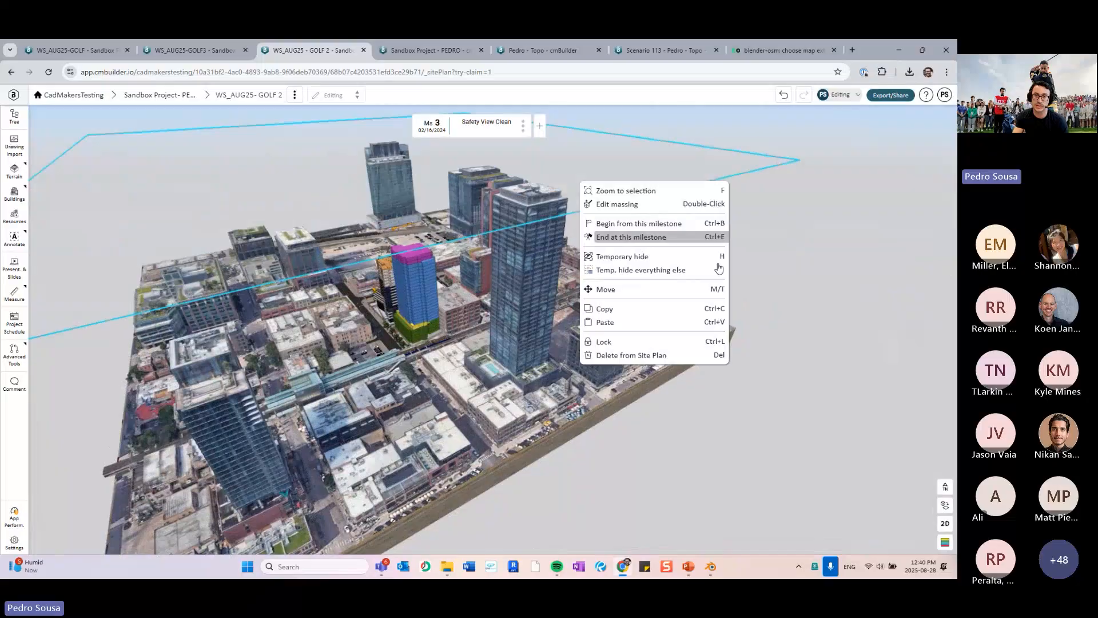
pyautogui.click(641, 239)
pyautogui.press('Right')
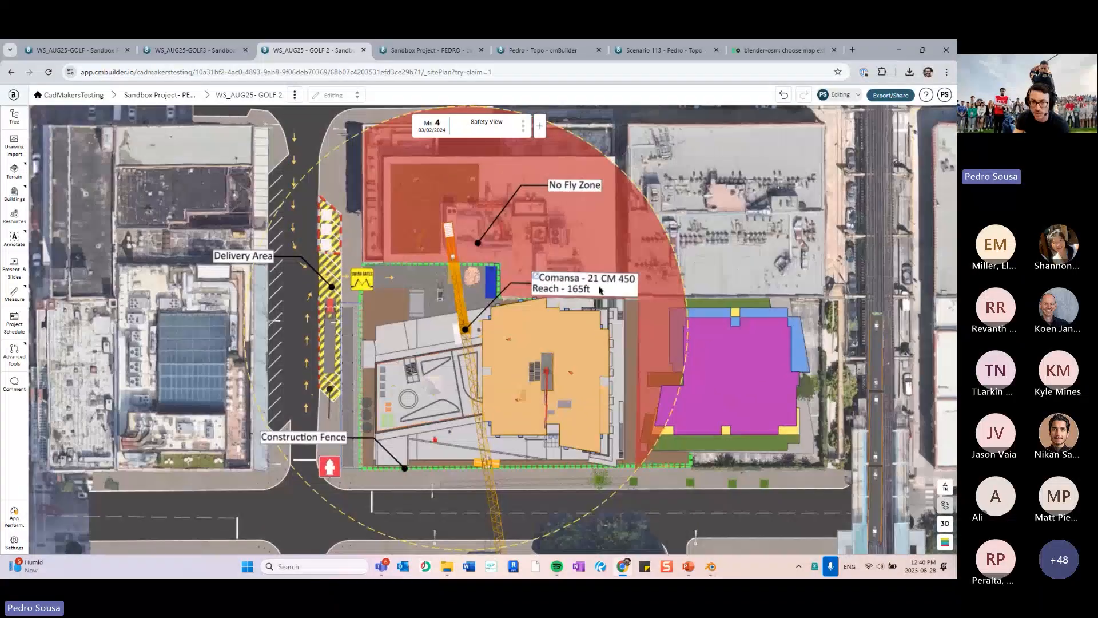
# Open the Comansa crane callout's settings to examine its text and clickable manufacturer link, and close them
pyautogui.click(600, 290)
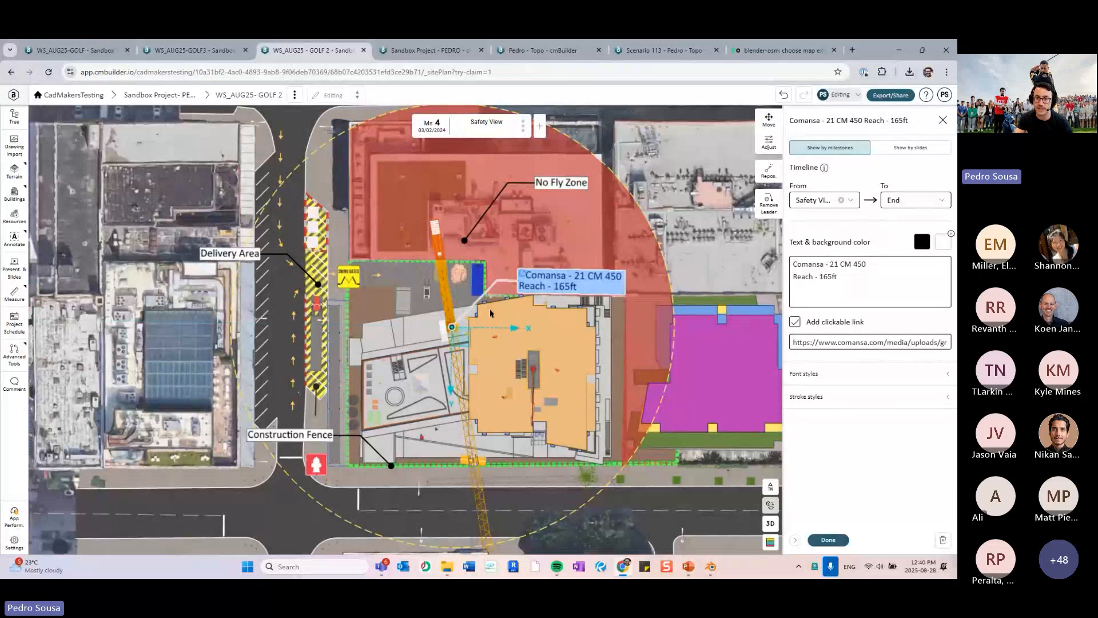
pyautogui.doubleClick(854, 343)
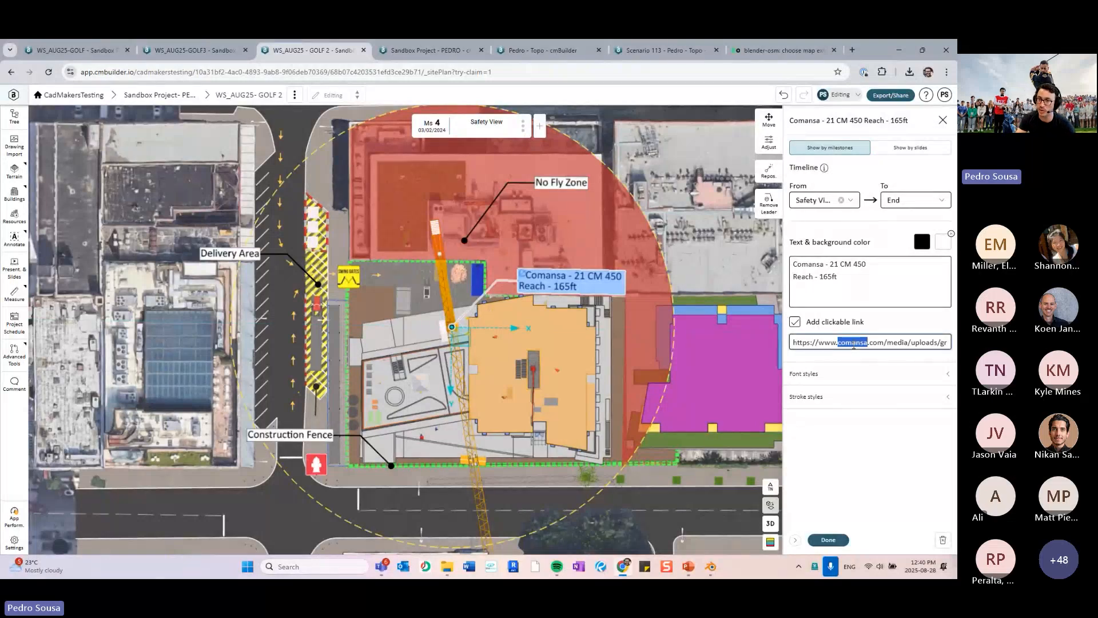
pyautogui.tripleClick(853, 343)
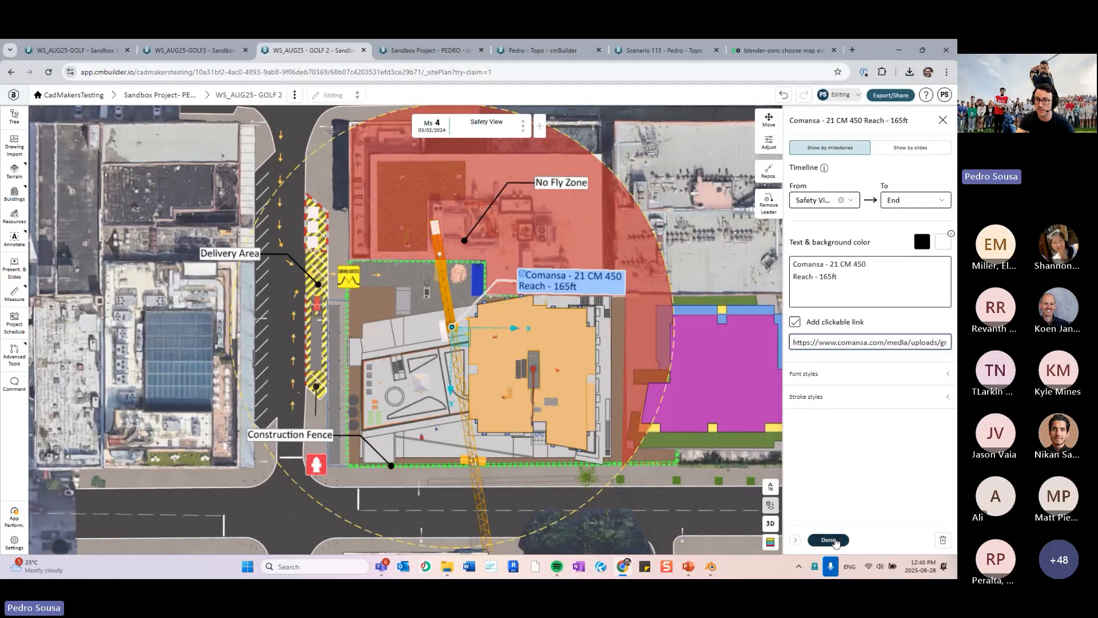
pyautogui.click(834, 540)
pyautogui.moveTo(720, 373); pyautogui.dragTo(682, 379)
pyautogui.click(669, 354)
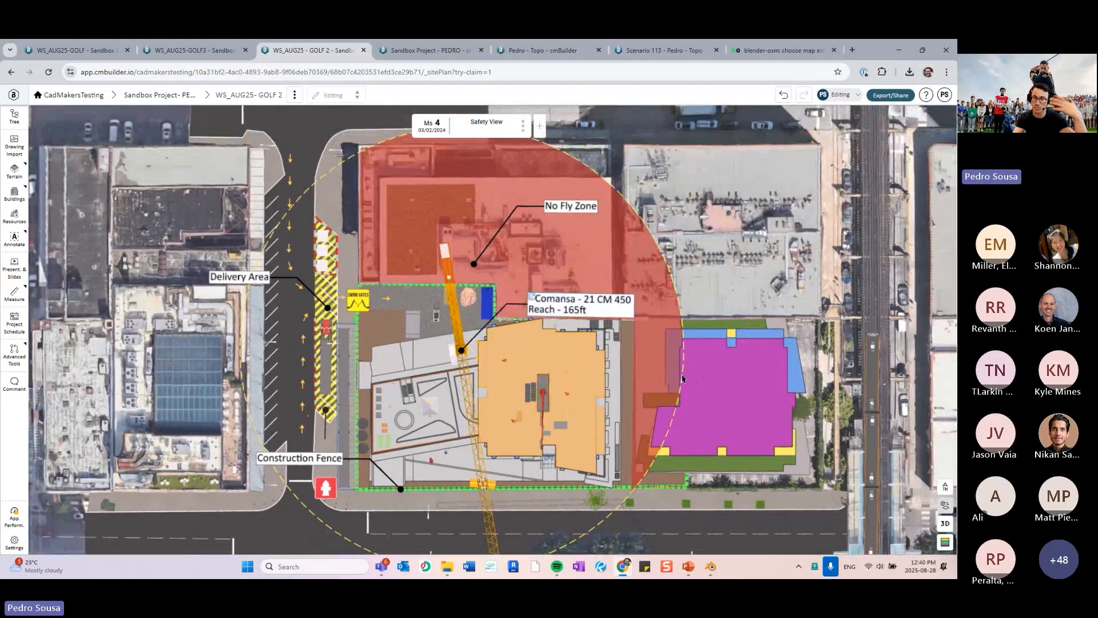
# Start a comment at the Safety View milestone and pin it inside the No Fly Zone, just below that zone's callout
pyautogui.moveTo(681, 364); pyautogui.dragTo(701, 343)
pyautogui.scroll(-1, 699, 345)
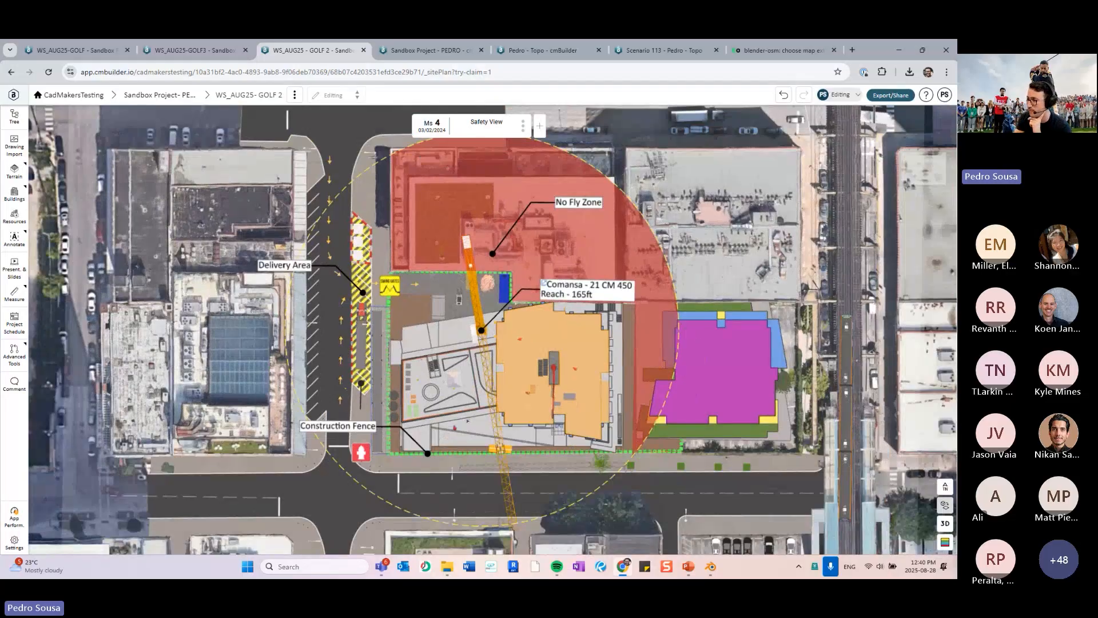
pyautogui.scroll(3, 528, 324)
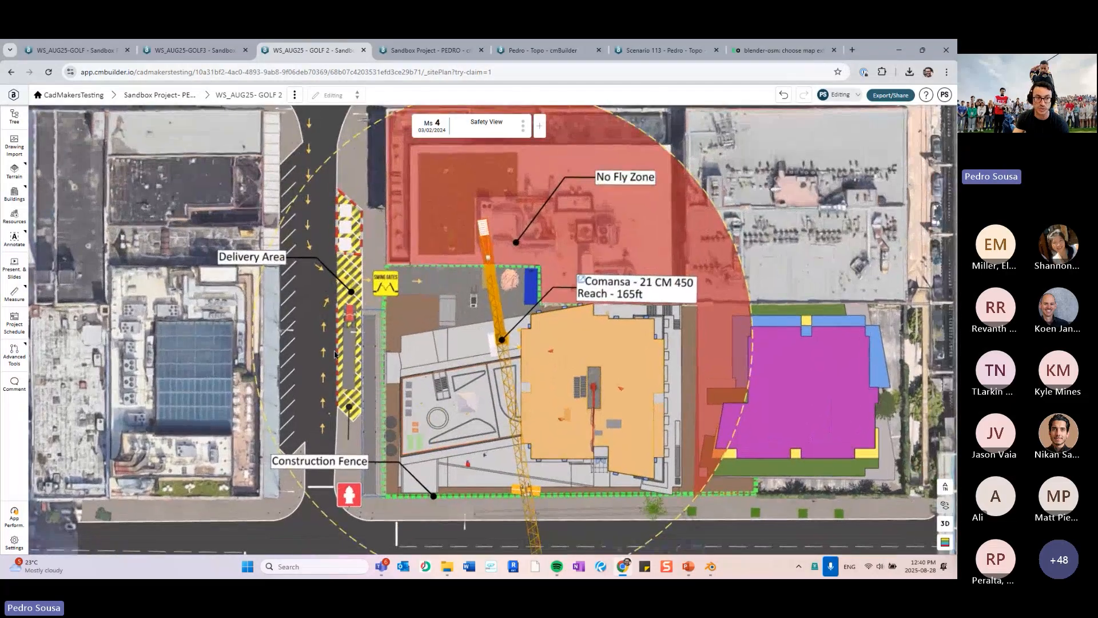
pyautogui.click(14, 383)
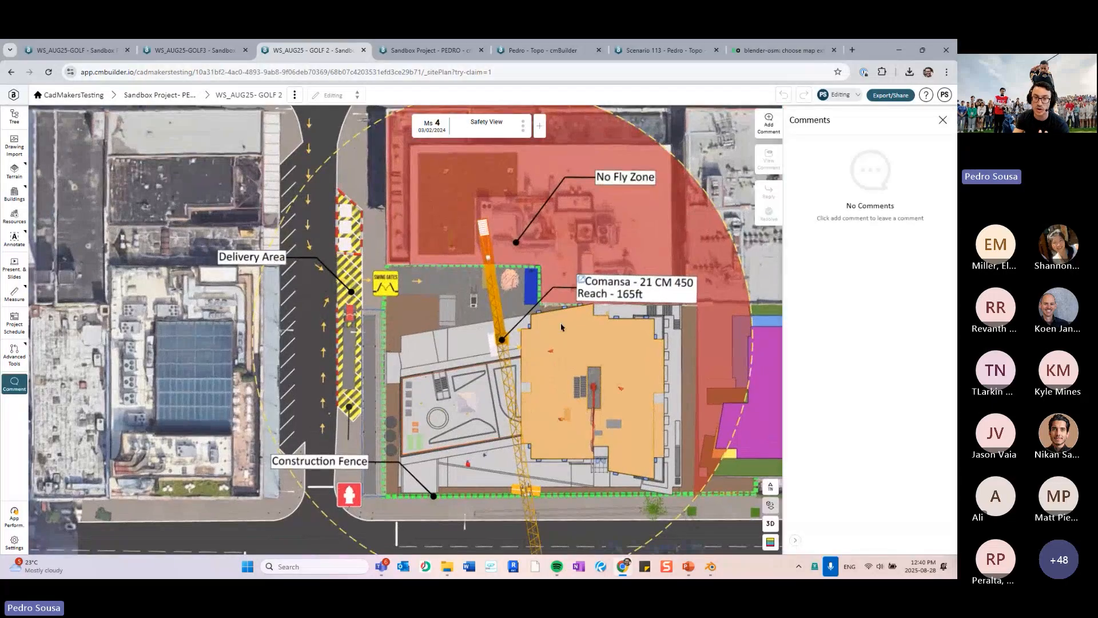
pyautogui.scroll(-2, 438, 341)
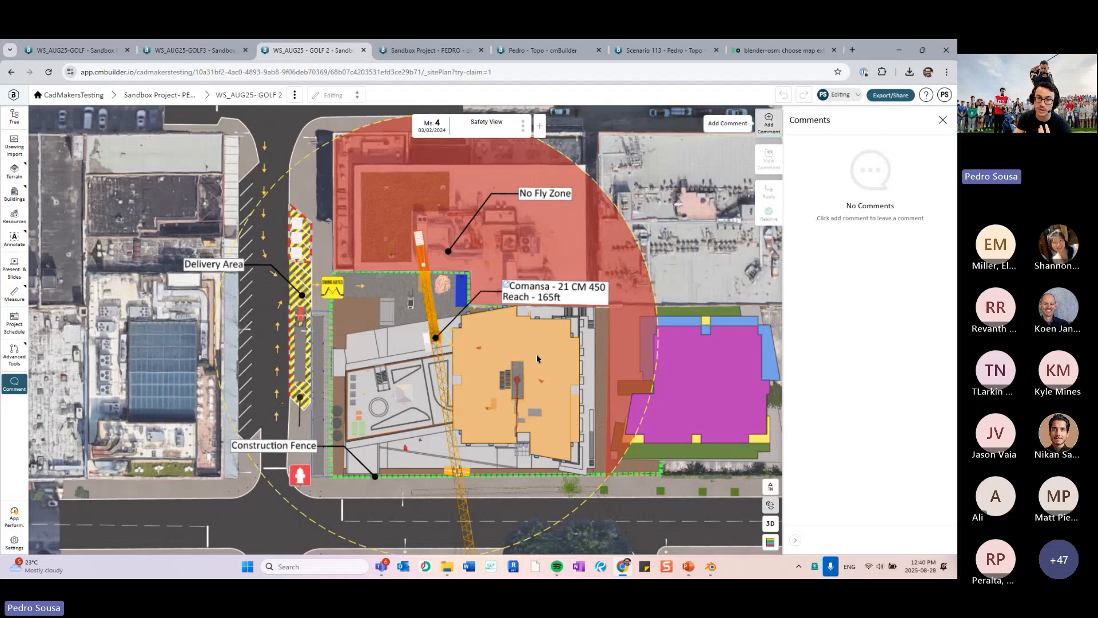
pyautogui.click(780, 133)
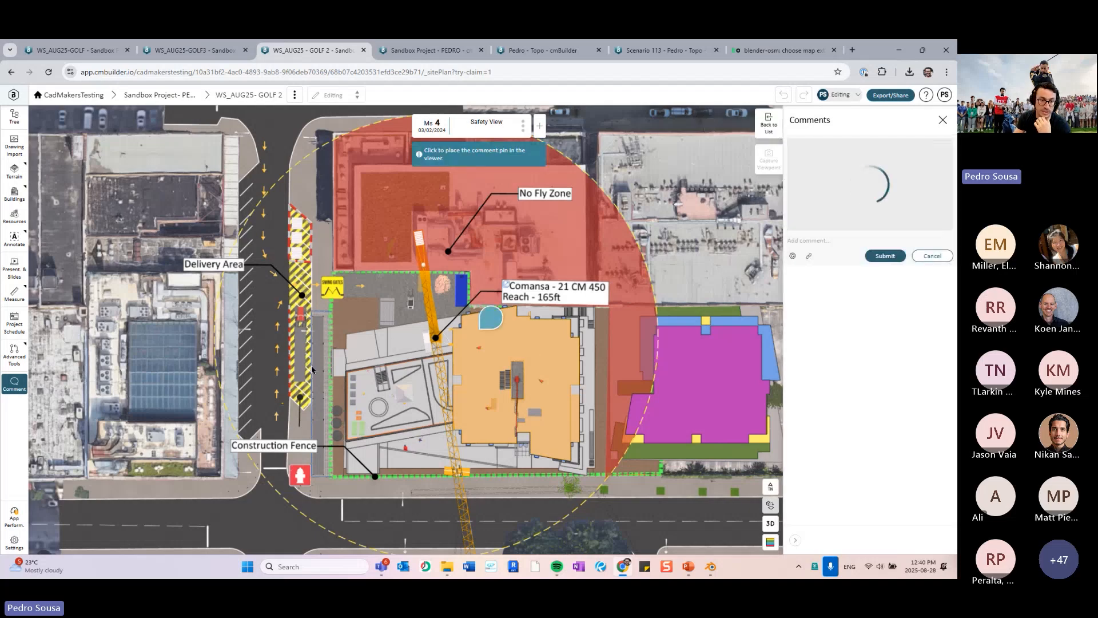
pyautogui.click(522, 230)
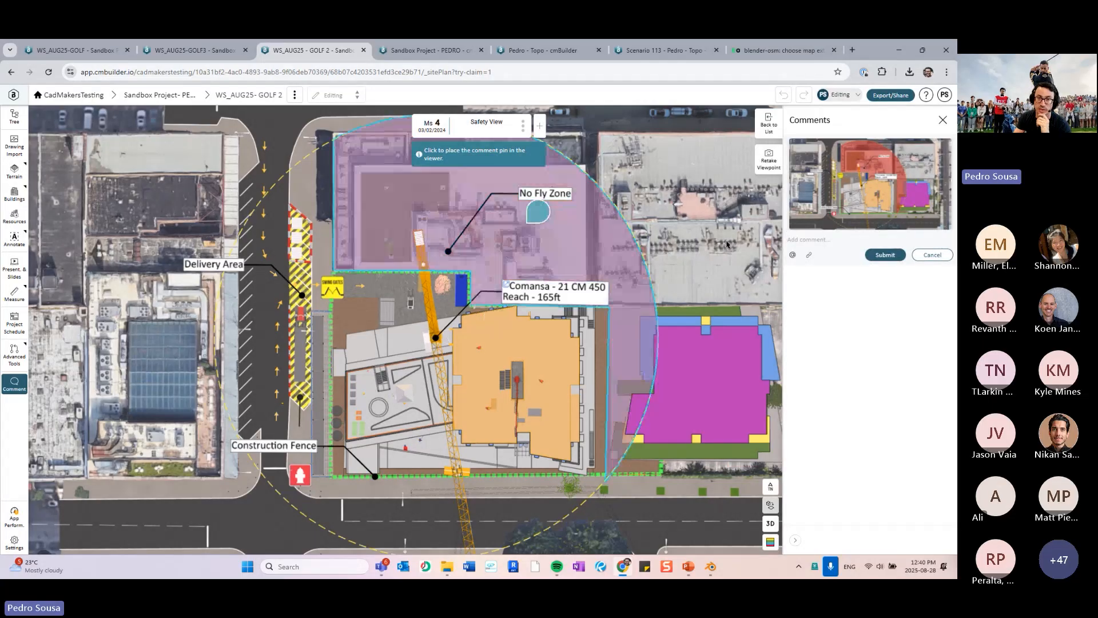
# Mention a colleague in the comment, ask "have we coordinate this with neighbor?", submit it and close the comments
pyautogui.click(822, 240)
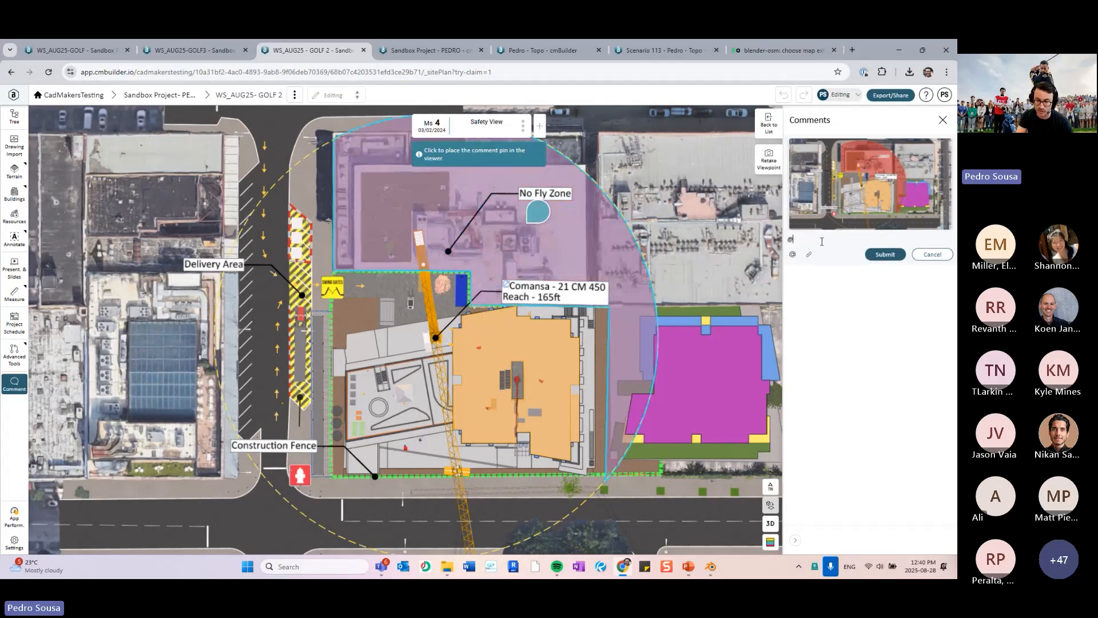
pyautogui.write('@nik')
pyautogui.click(790, 260)
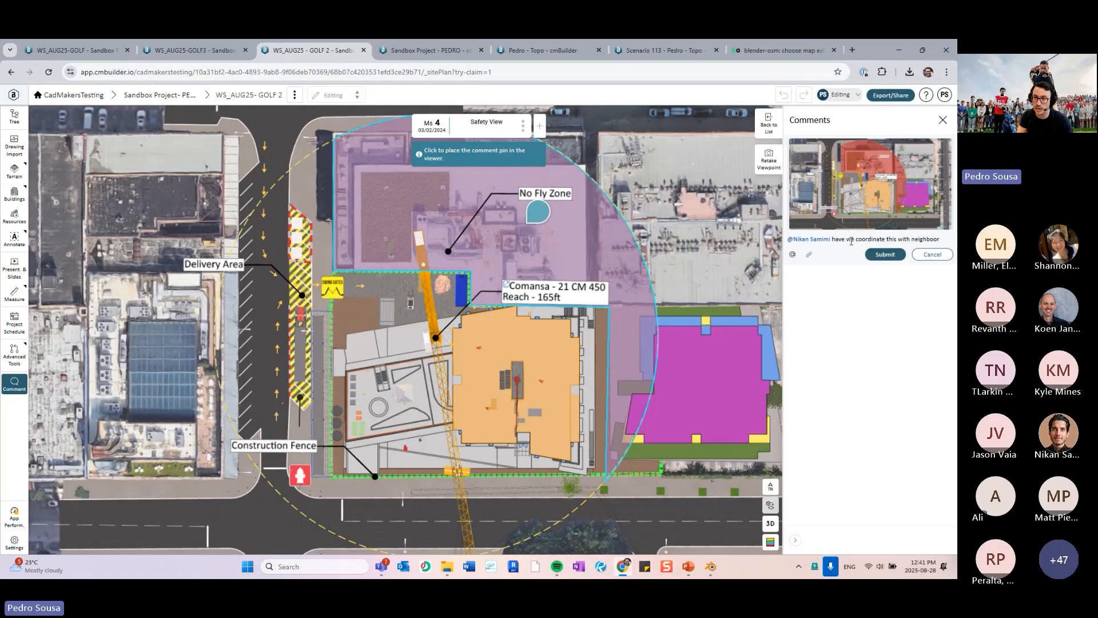
pyautogui.click(885, 254)
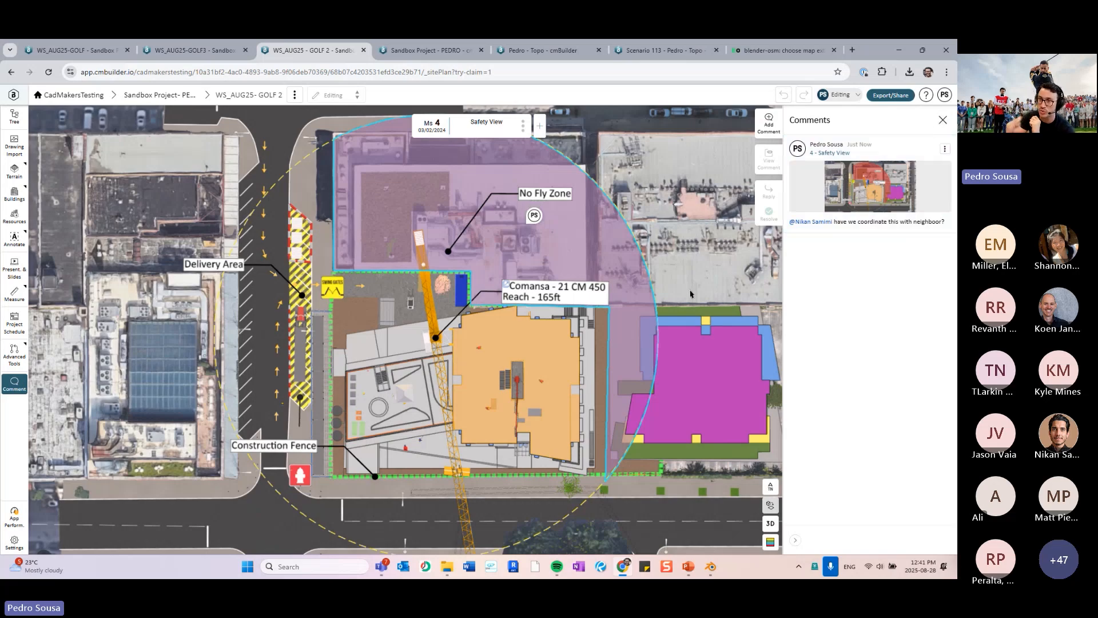
pyautogui.click(943, 119)
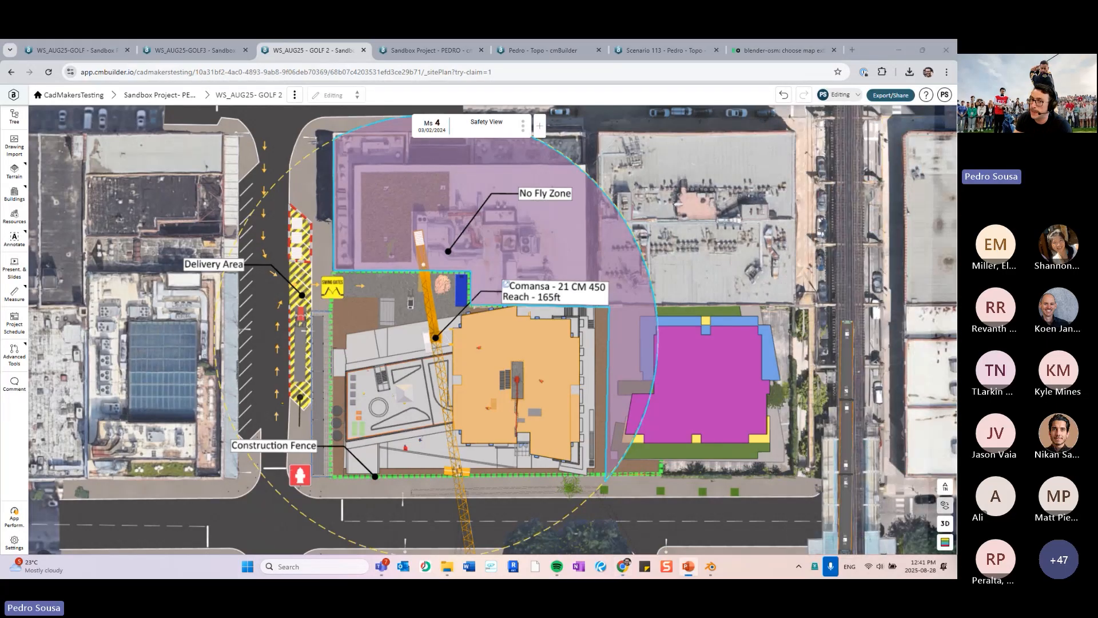
# Switch to PowerPoint, view the Additional Use Cases to Explore slides on fall hazards and onboarding videos, and return to cmBuilder
pyautogui.moveTo(957, 186); pyautogui.dragTo(743, 205)
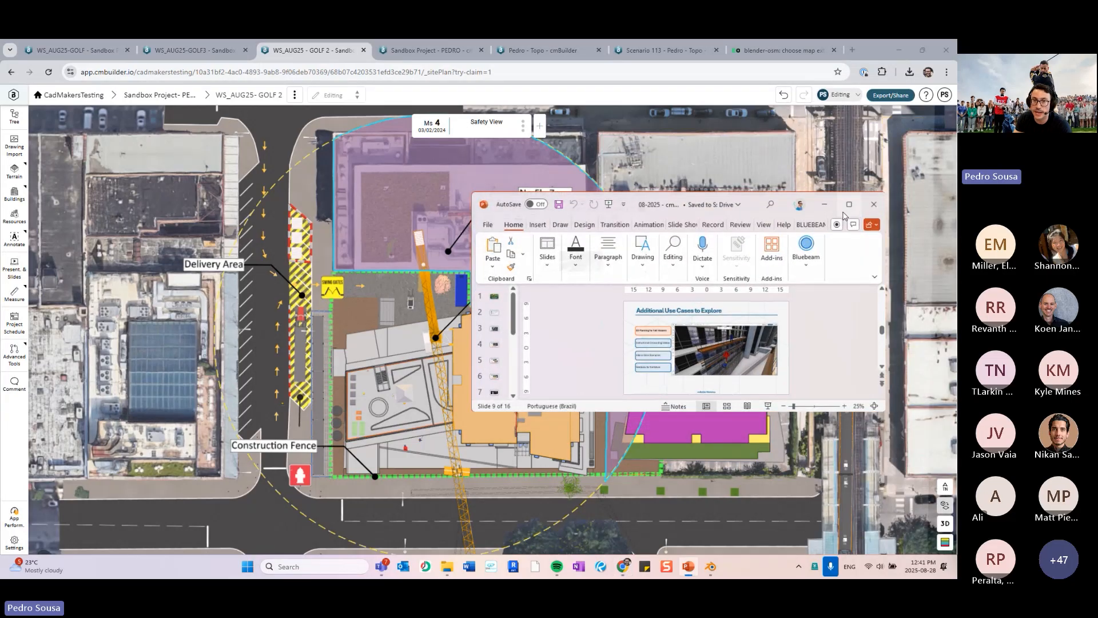
pyautogui.click(849, 205)
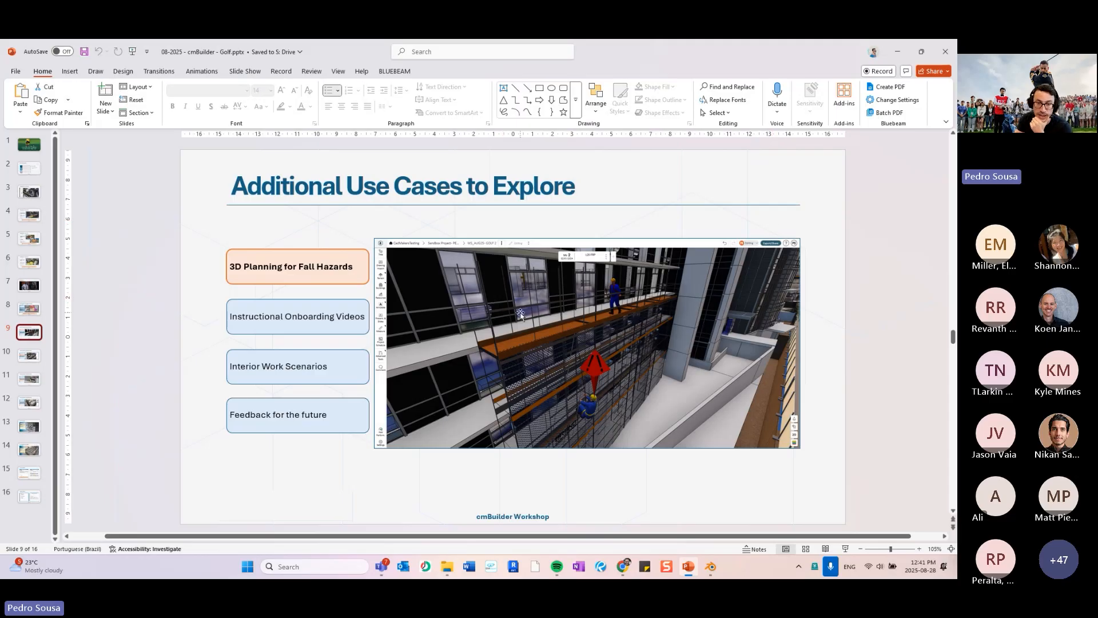
pyautogui.click(32, 357)
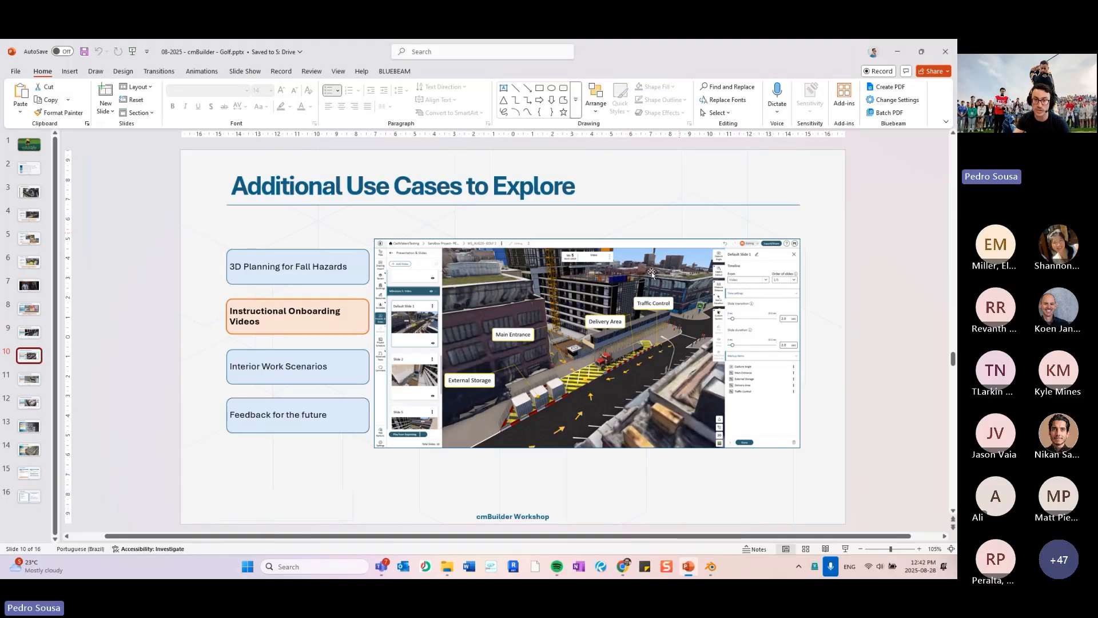
pyautogui.click(903, 48)
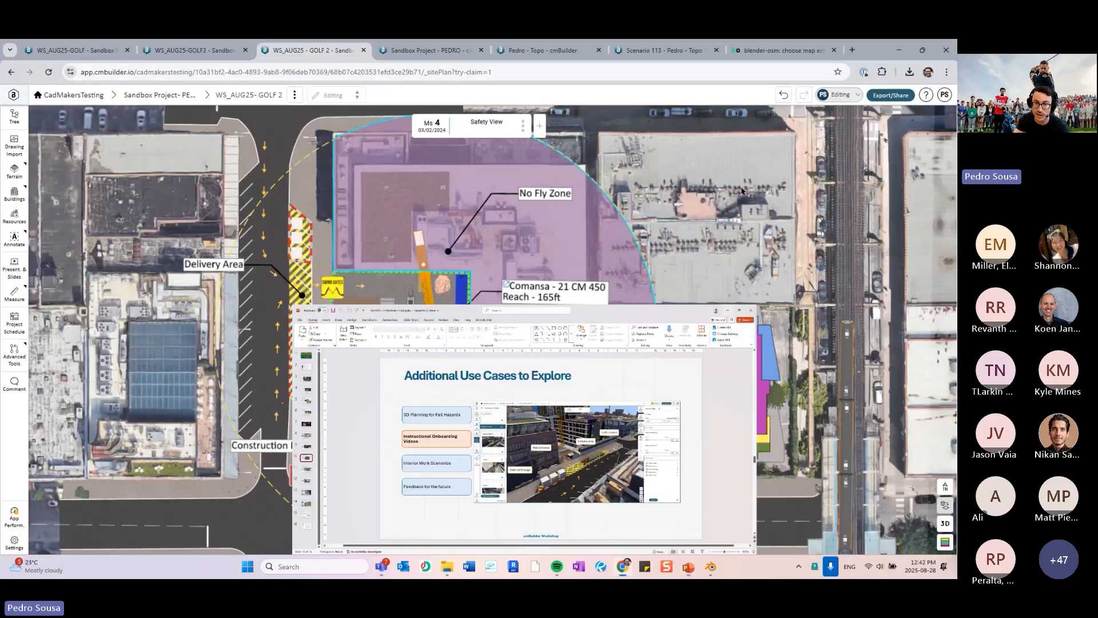
# Leave the plan for a 3D overview of the city and go back to milestone 2, L20 FRP
pyautogui.moveTo(680, 361); pyautogui.dragTo(649, 310, button='middle')
pyautogui.scroll(-3, 611, 310)
pyautogui.click(609, 310)
pyautogui.press('Left')
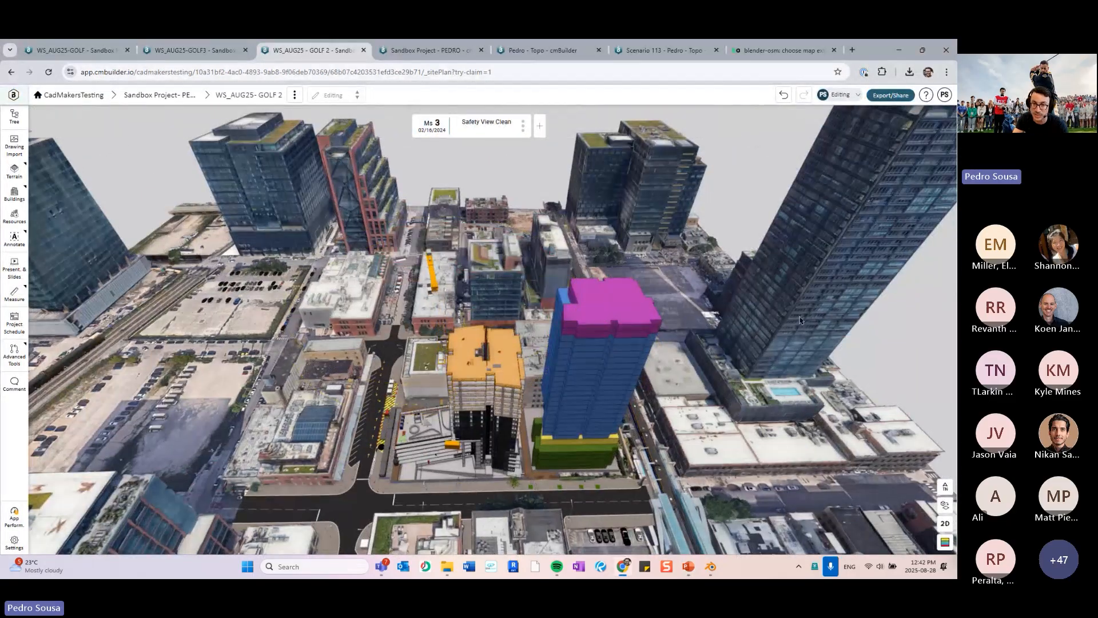
pyautogui.press('Left')
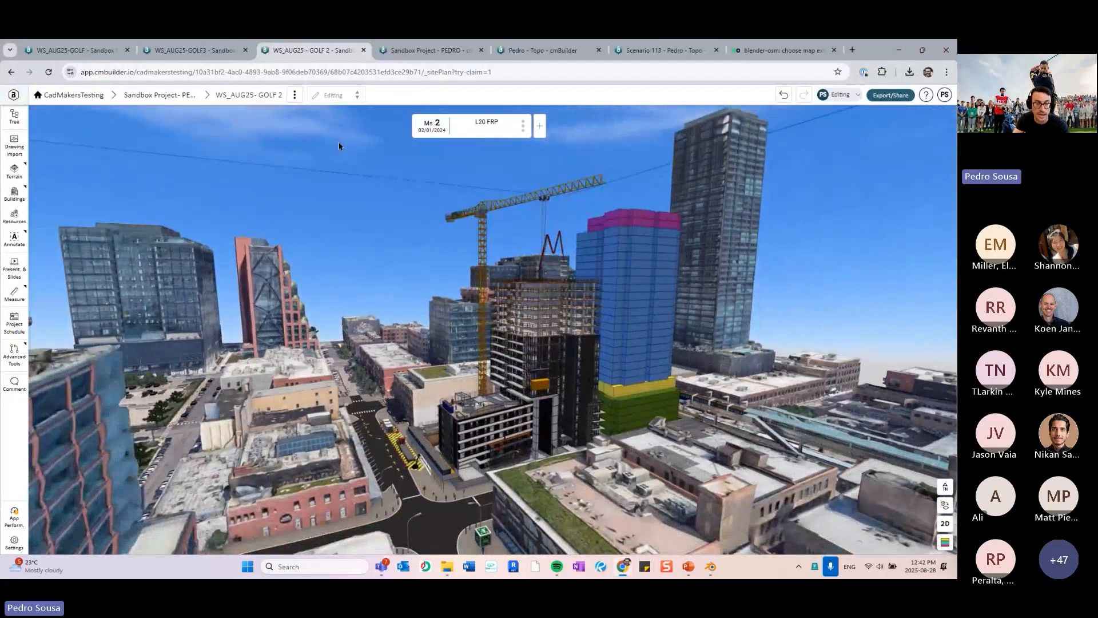
# Show the presentation slides down to the Video milestone's slides and advance the model to milestone 5, Video
pyautogui.click(15, 267)
pyautogui.scroll(-4, 81, 406)
pyautogui.scroll(-3, 81, 405)
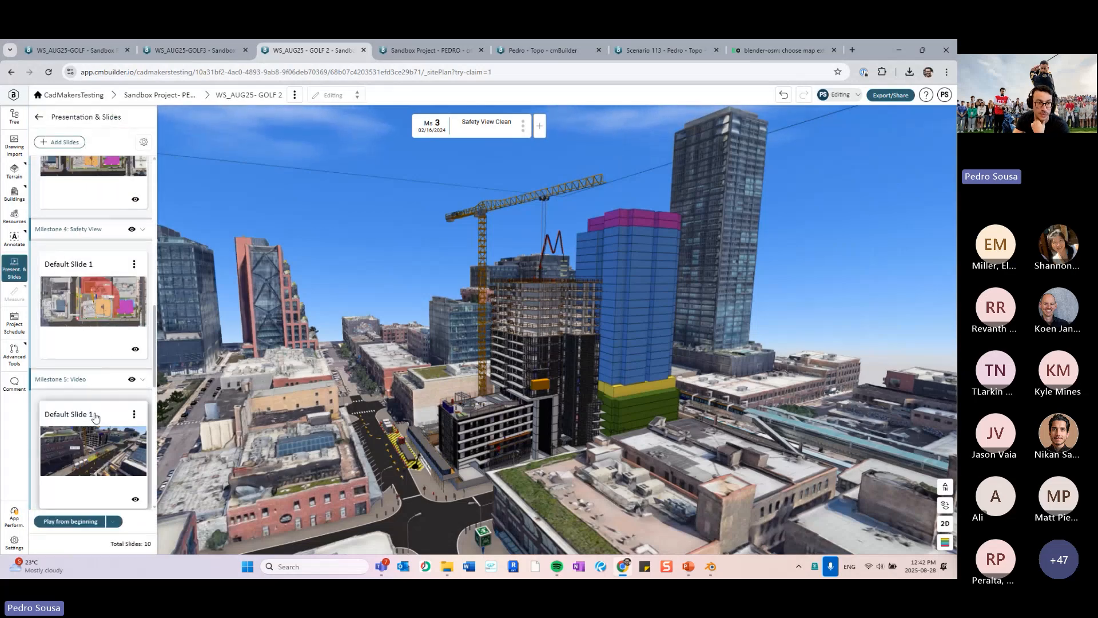
pyautogui.click(561, 128)
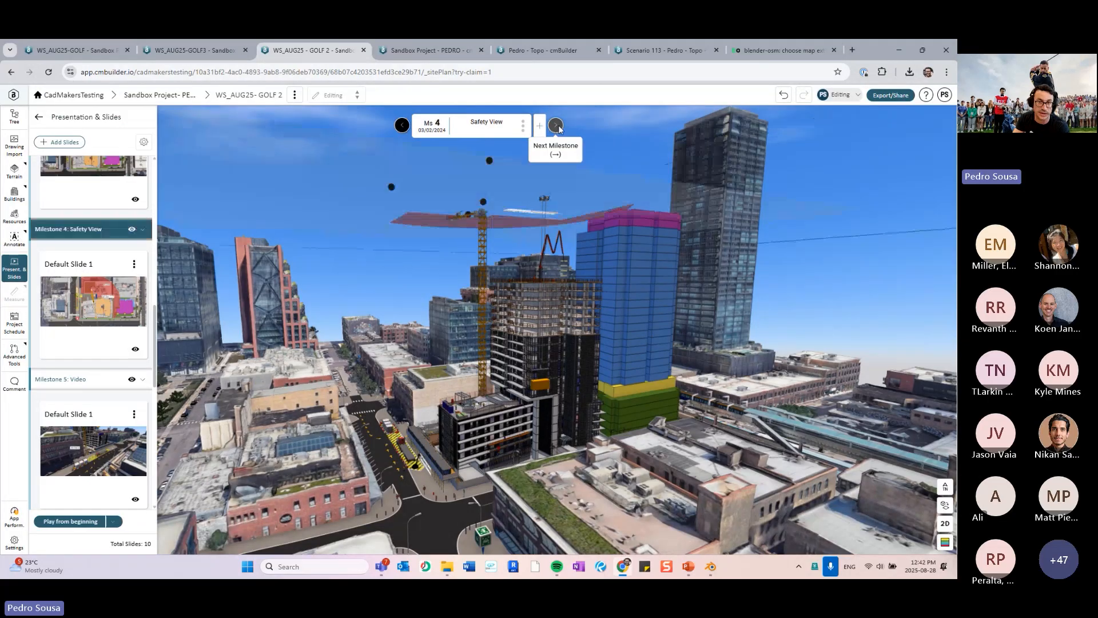
pyautogui.click(559, 126)
# Try to rename milestone 5 as Onboarding Video
pyautogui.click(493, 123)
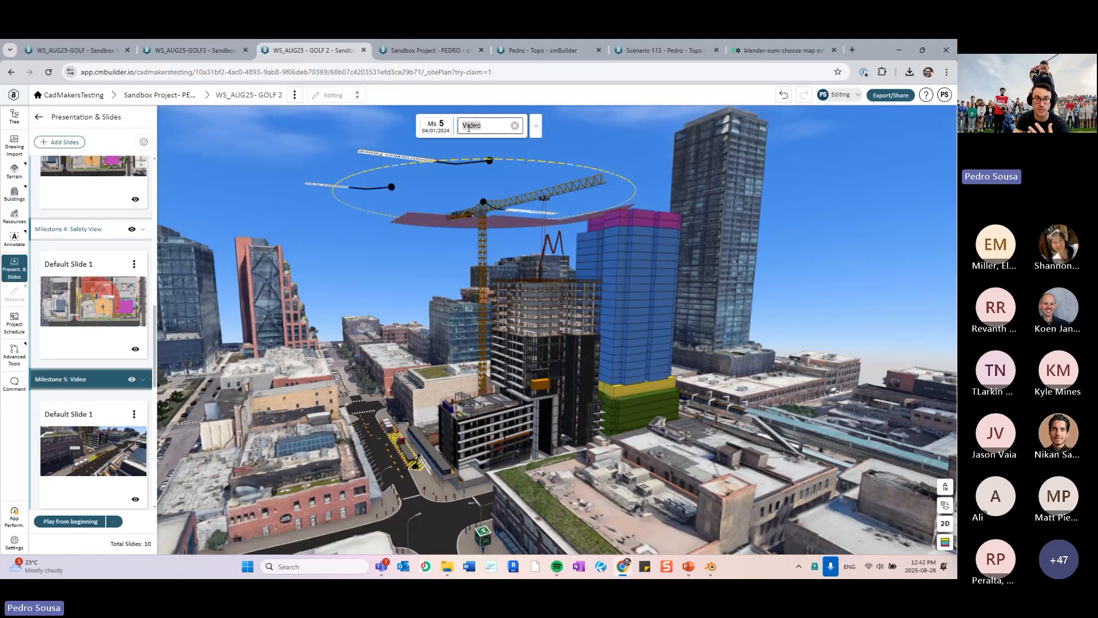
pyautogui.write('Onboarding V')
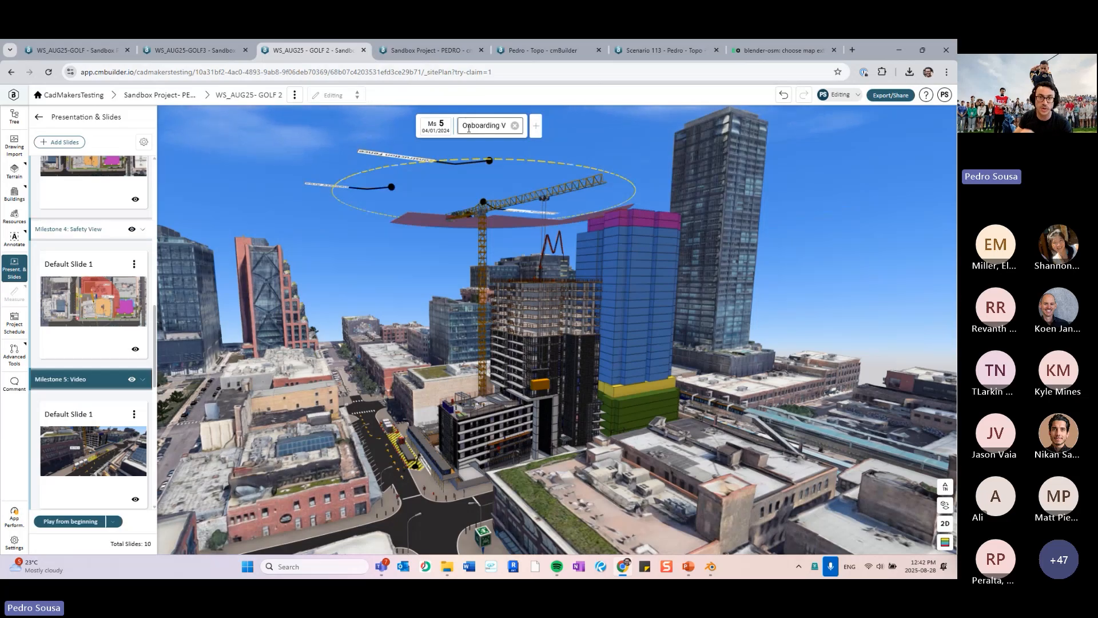
pyautogui.press('Return')
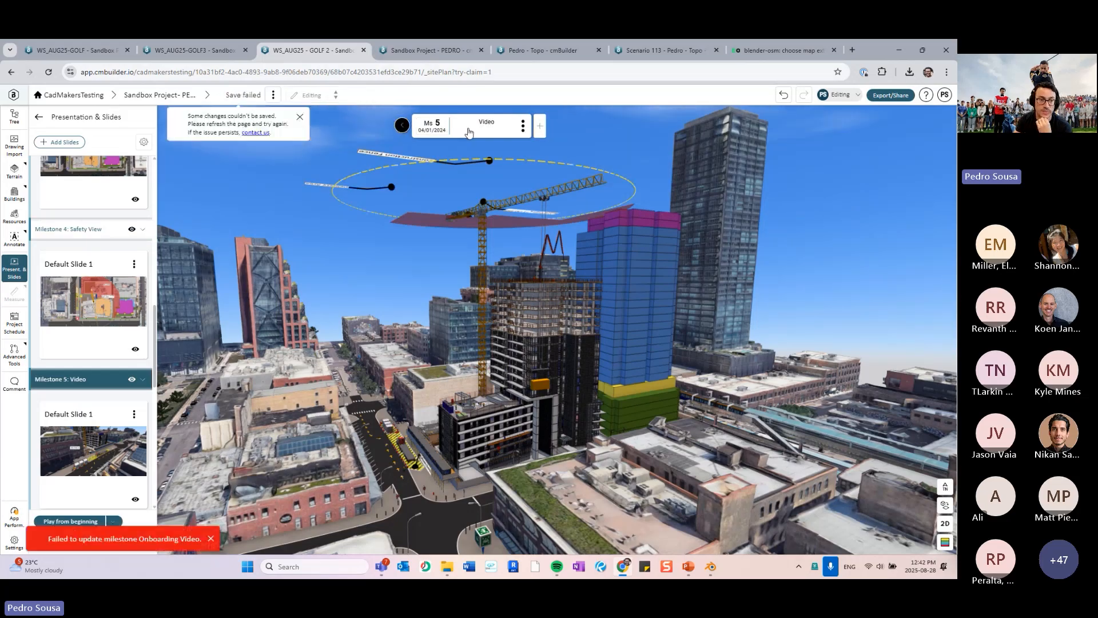
pyautogui.click(211, 538)
# Examine the camera views and callouts of Default Slide 1, Slide 2 and Slide 5 under milestone 5, and close the slide settings
pyautogui.click(126, 463)
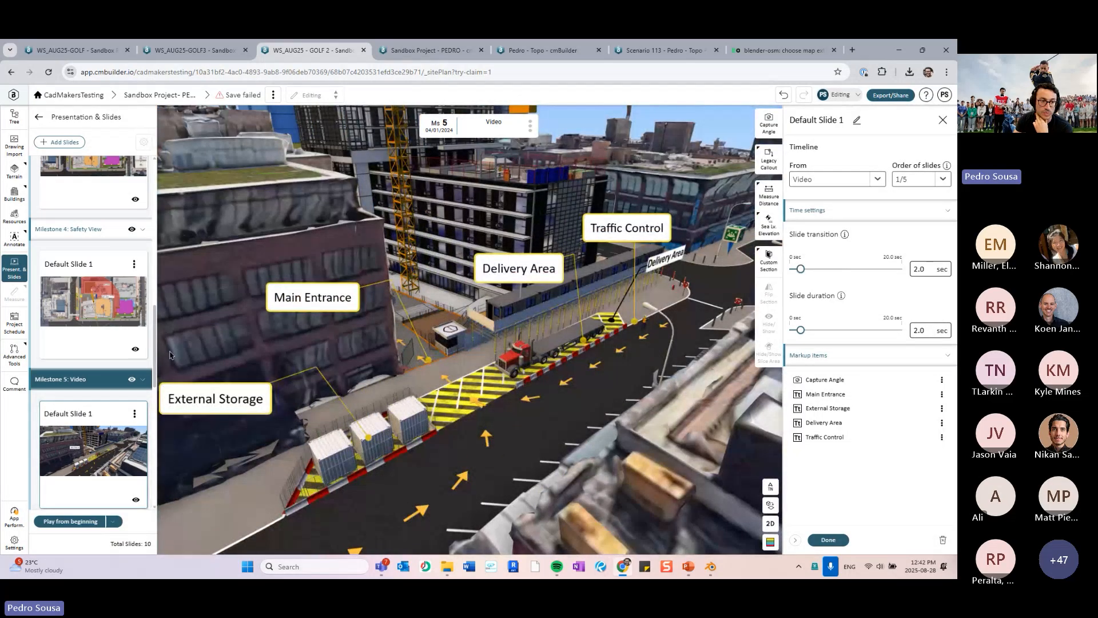
pyautogui.scroll(-2, 96, 463)
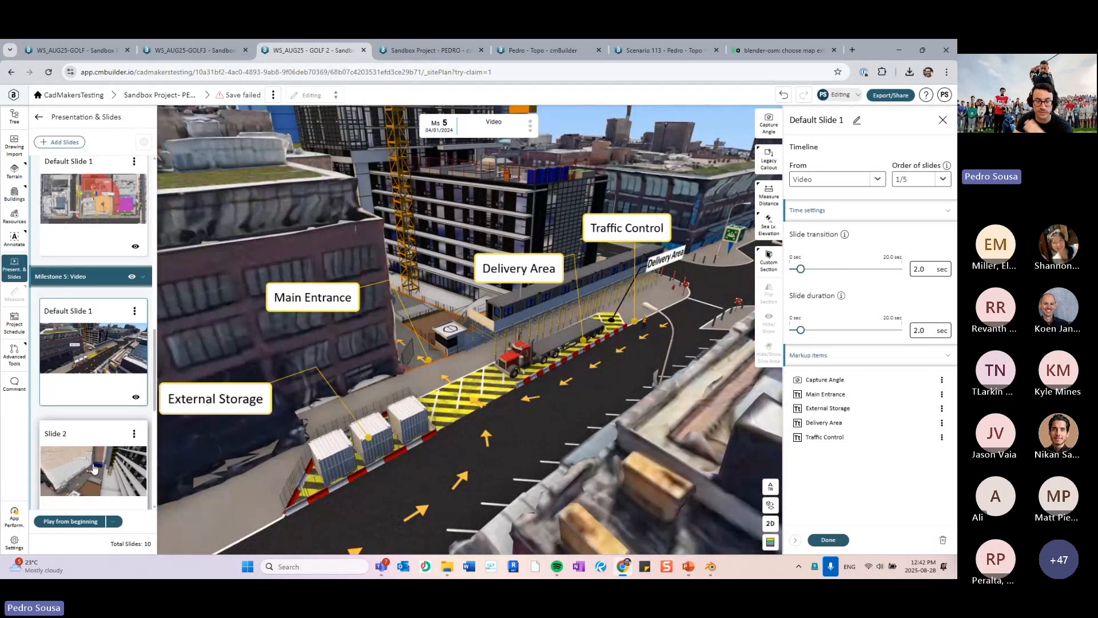
pyautogui.click(94, 468)
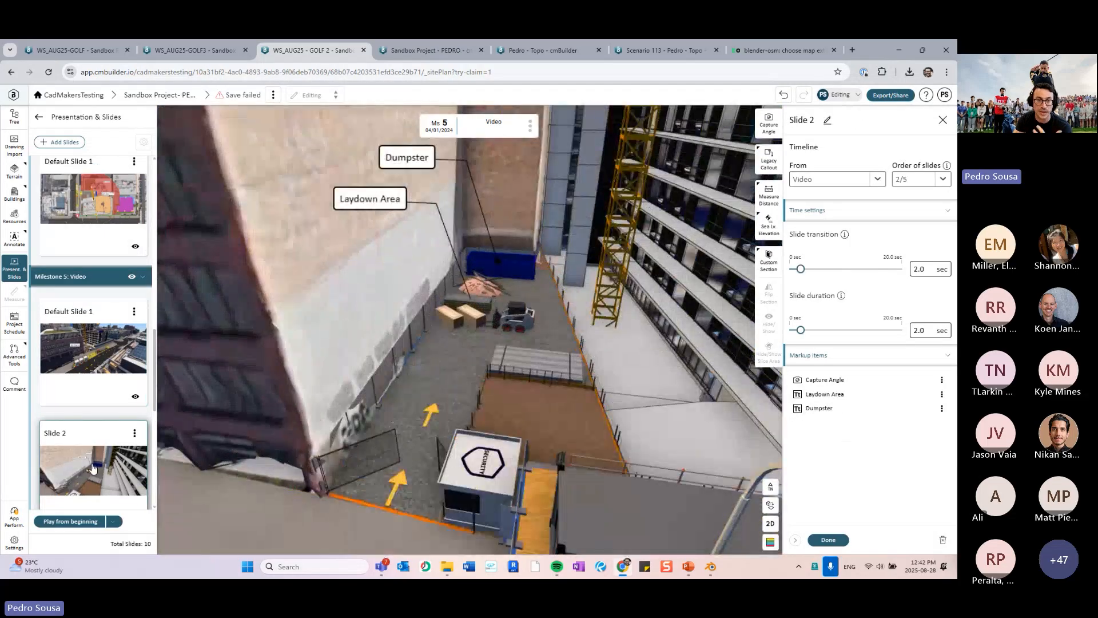
pyautogui.scroll(-2, 94, 434)
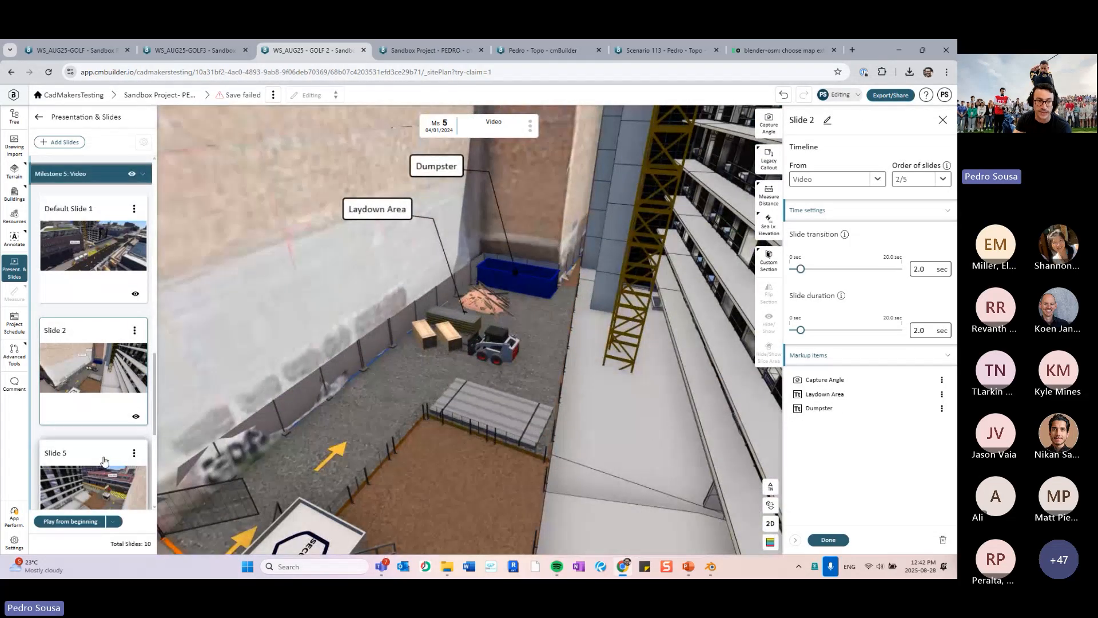
pyautogui.click(92, 495)
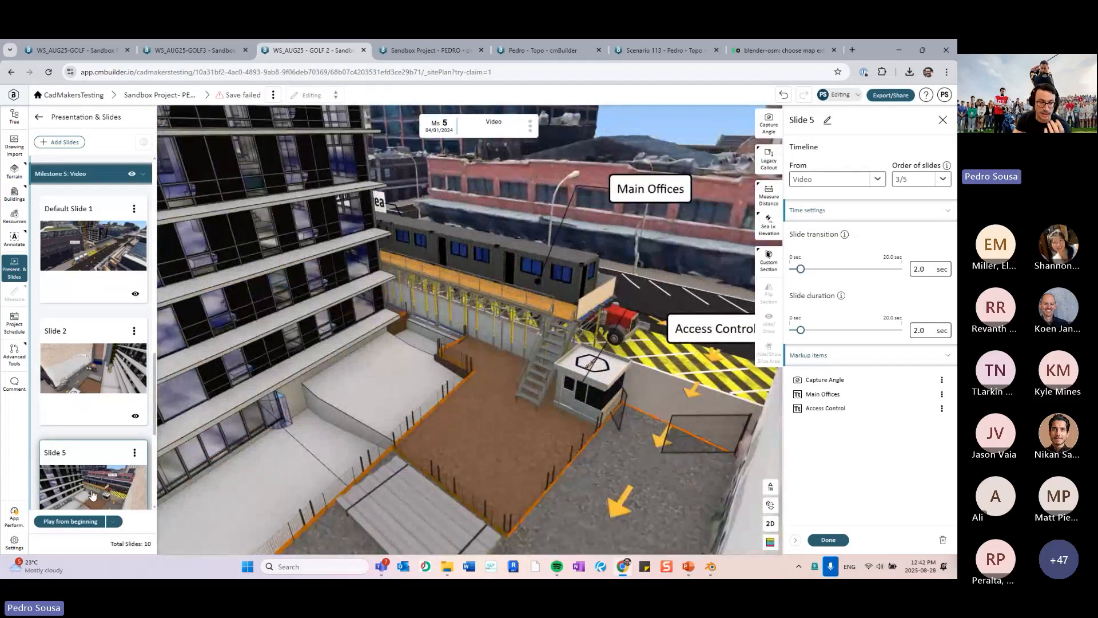
pyautogui.scroll(-3, 92, 494)
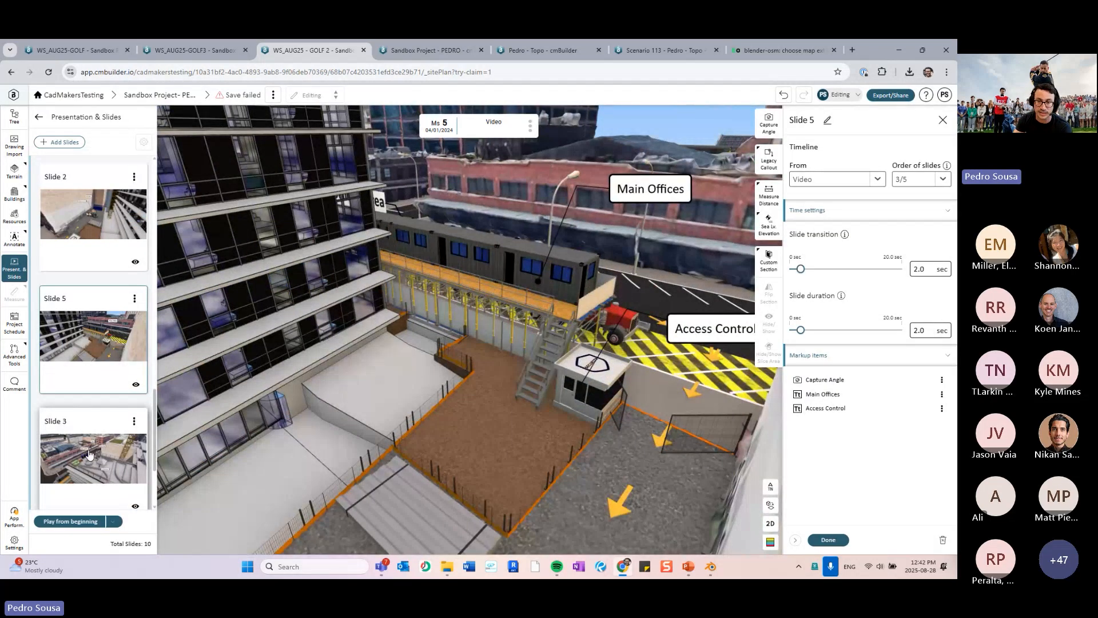
pyautogui.click(829, 539)
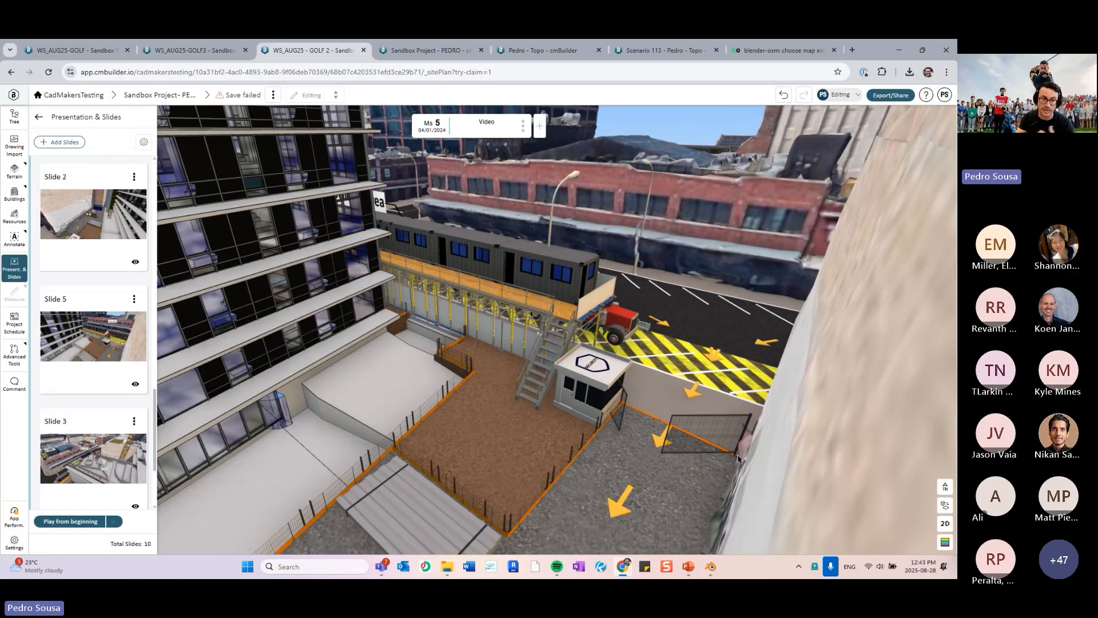
# Play the slide sequence of milestone 5, Video, starting from Default Slide 1, and exit the playback
pyautogui.scroll(-3, 115, 412)
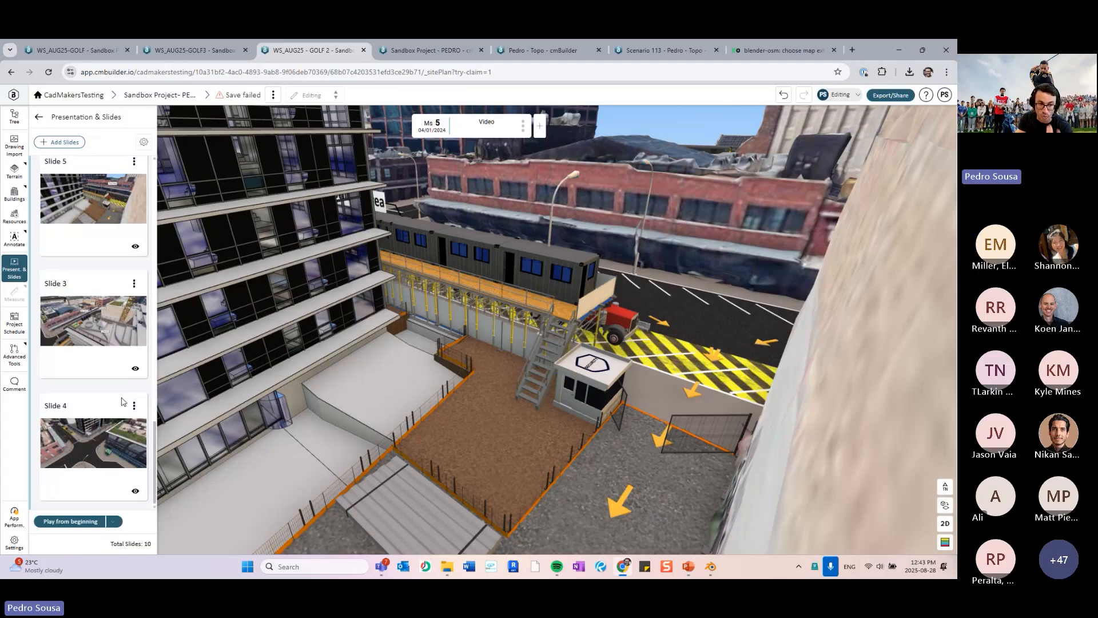
pyautogui.scroll(7, 120, 408)
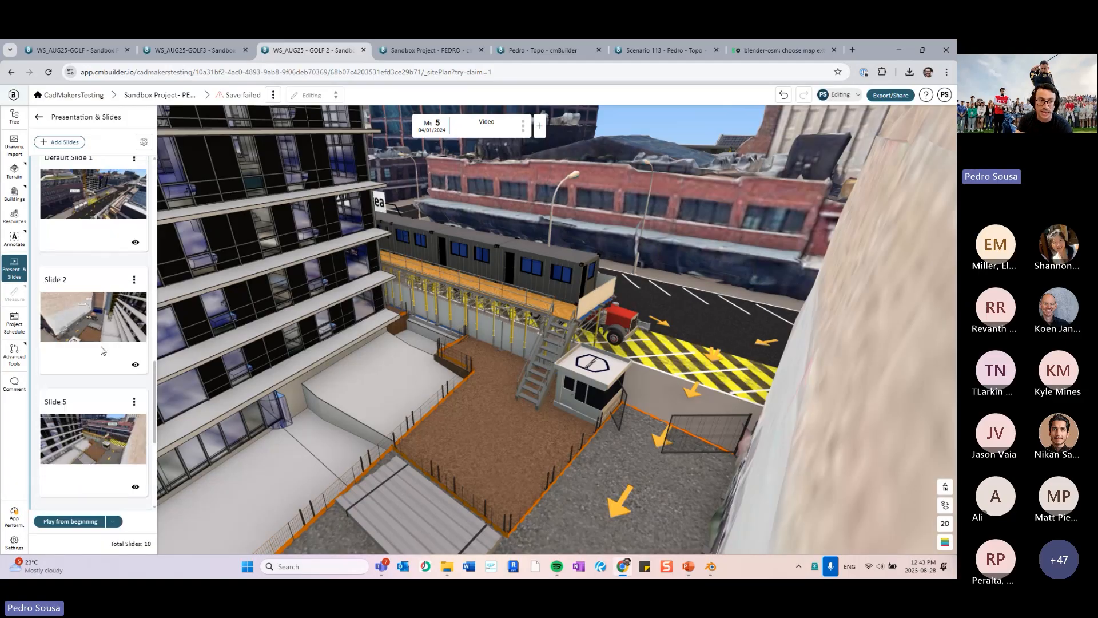
pyautogui.click(102, 290)
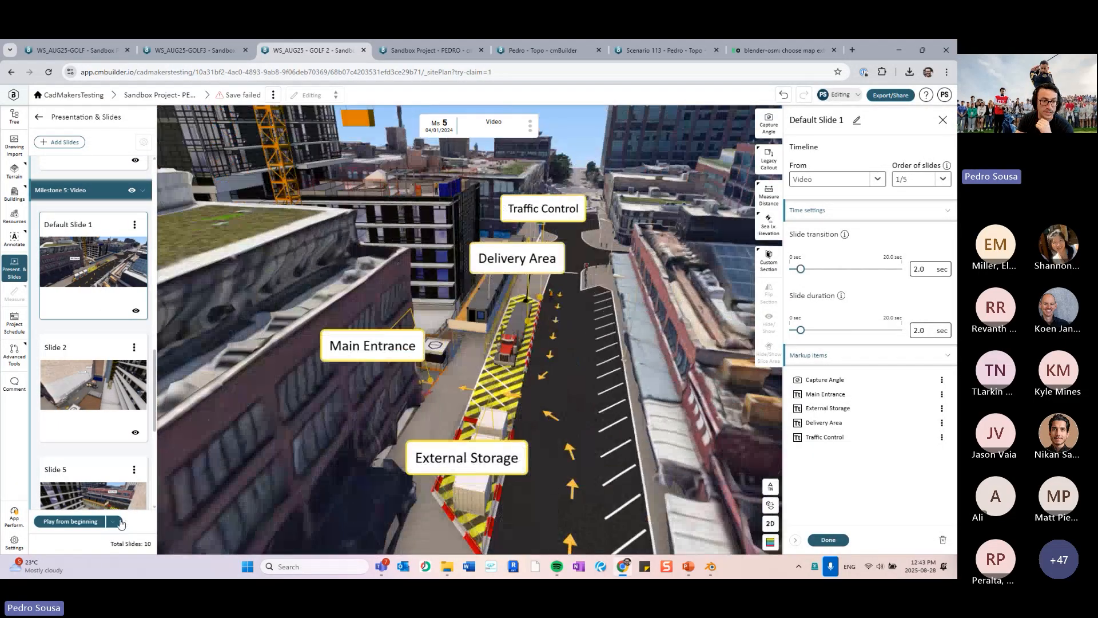
pyautogui.click(114, 521)
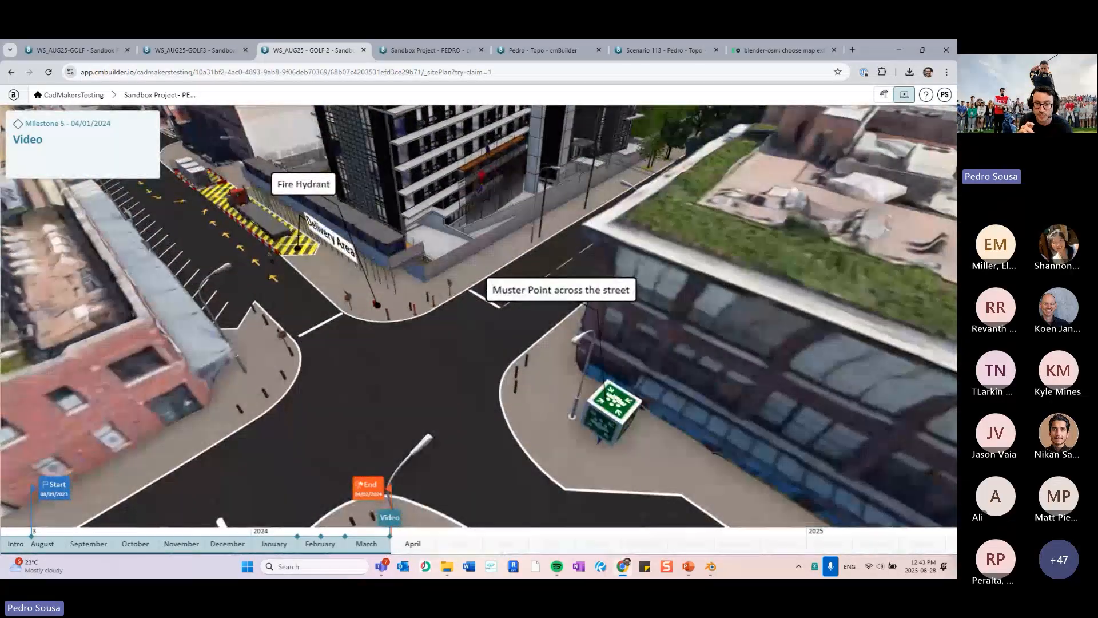
pyautogui.press('Escape')
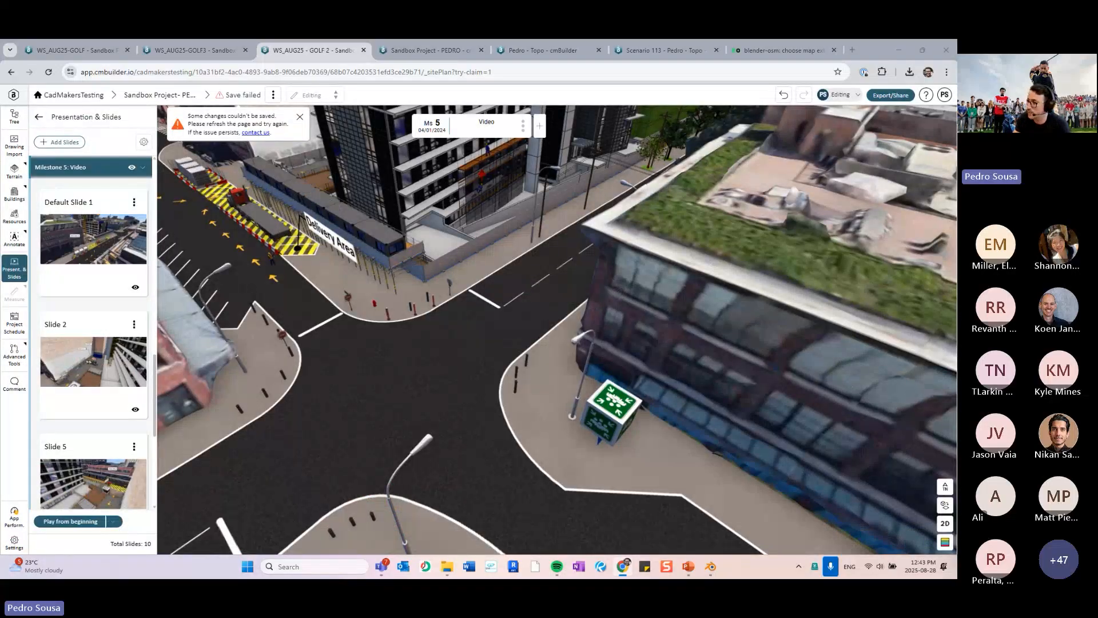
# Switch to the PowerPoint deck, show the Interior Work Scenarios and Feedback for the future slides, and put the deck away
pyautogui.hotkey('alt', 'Tab')
pyautogui.click(37, 385)
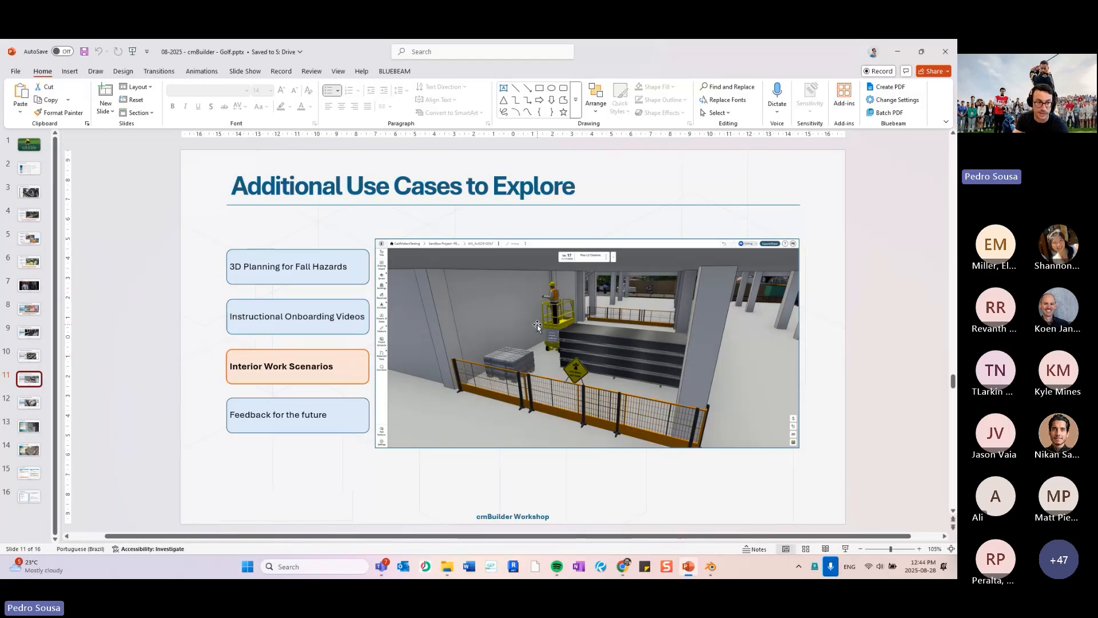
pyautogui.click(30, 403)
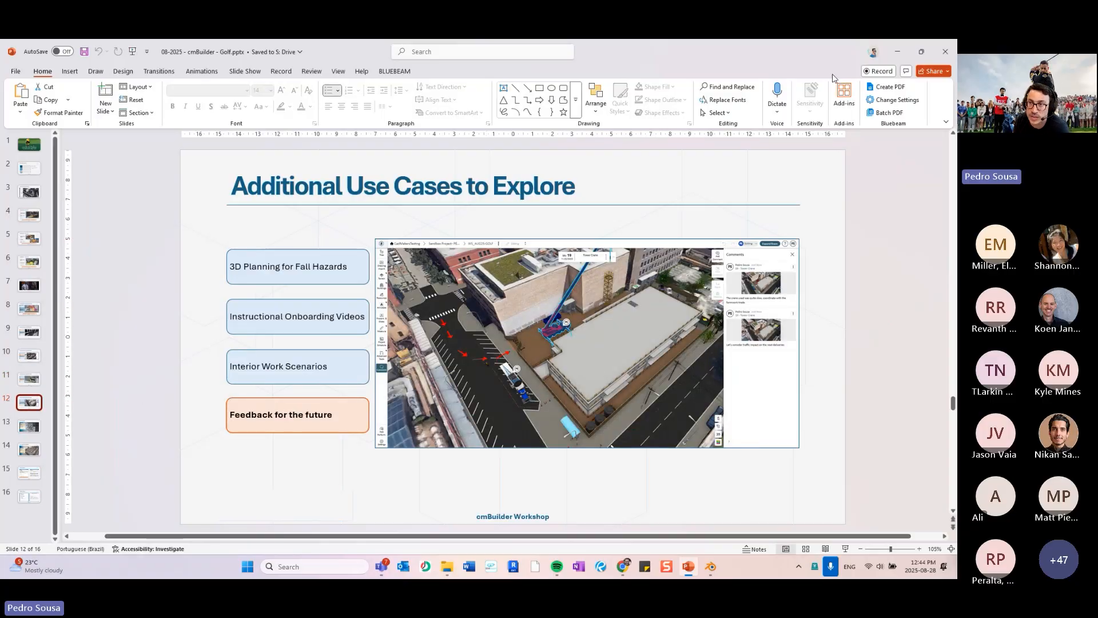
pyautogui.click(896, 54)
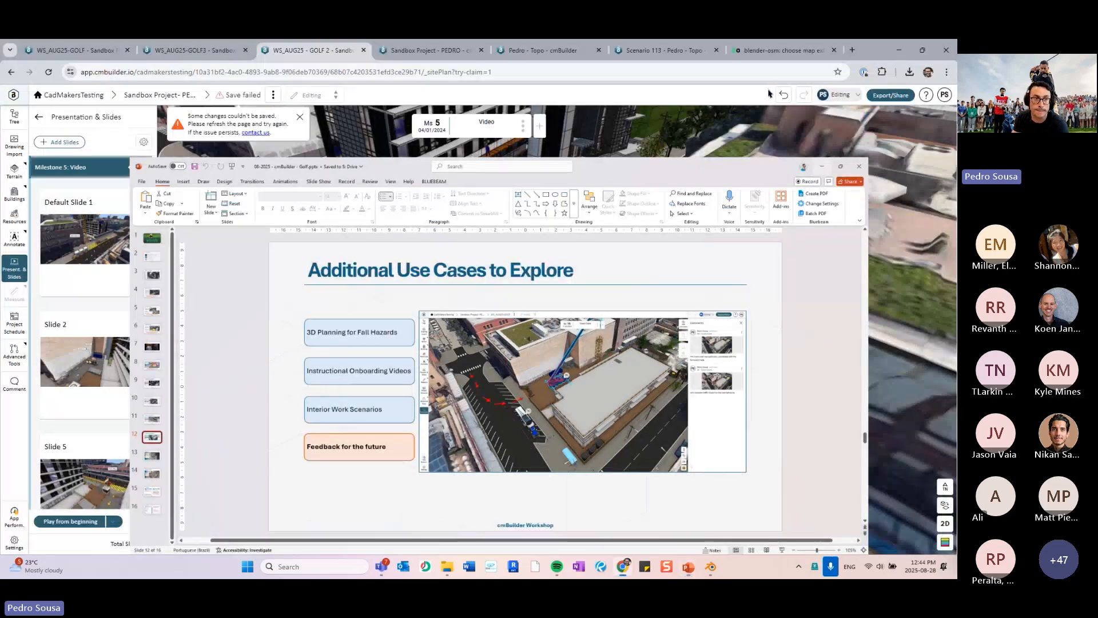
# Go to the WS_AUG25-GOLF project in cmBuilder, show its comments and view the one about traffic impact on deliveries
pyautogui.hotkey('ctrl', '1')
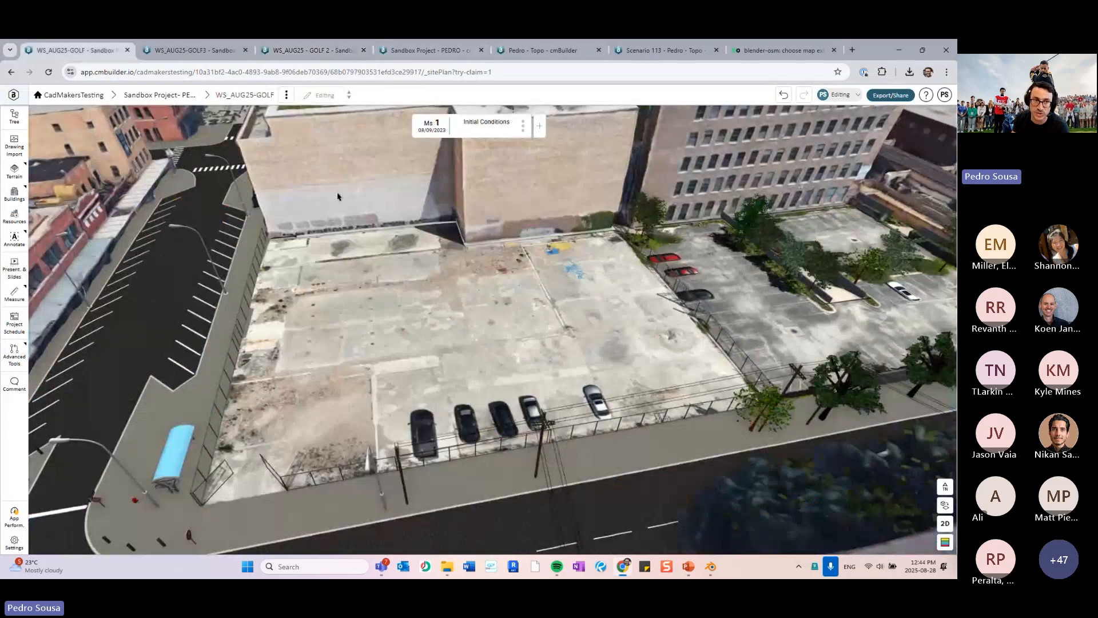
pyautogui.scroll(-2, 362, 282)
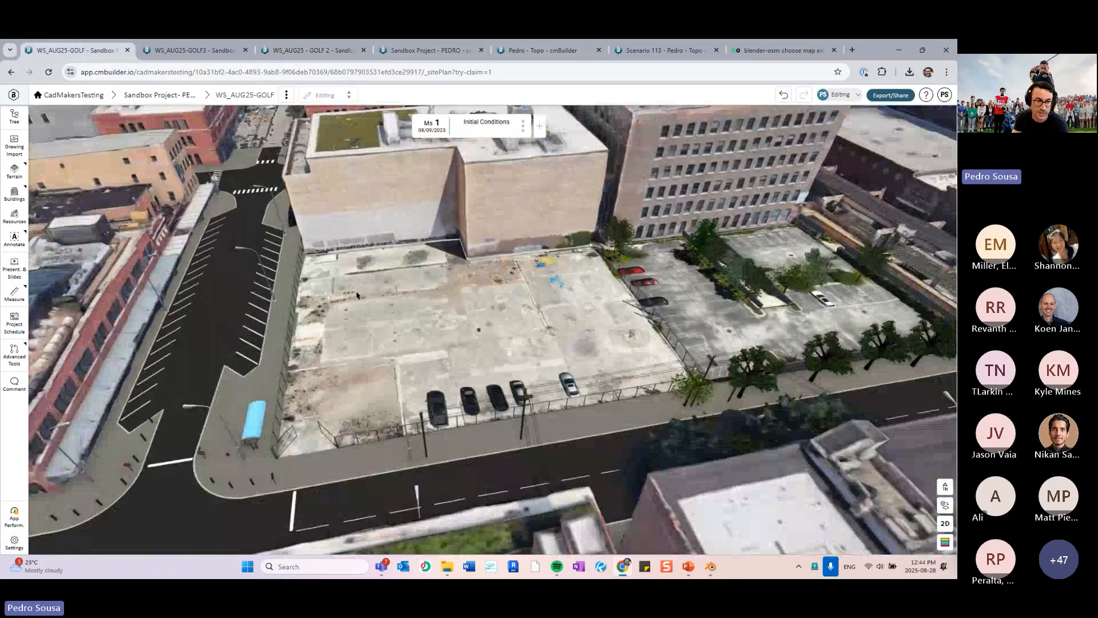
pyautogui.click(16, 385)
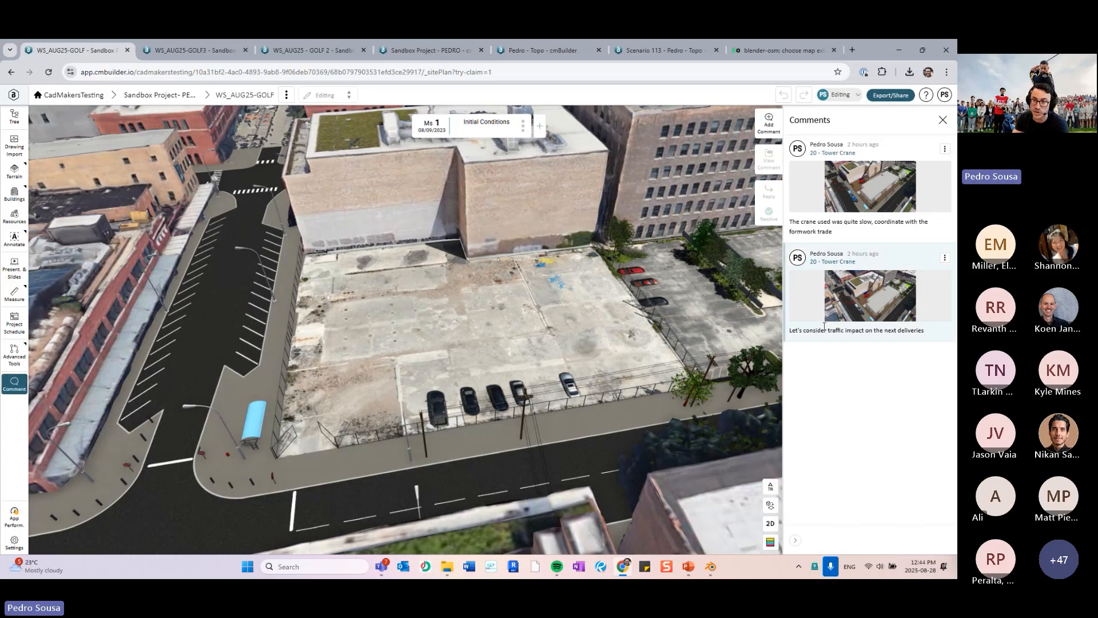
pyautogui.click(869, 291)
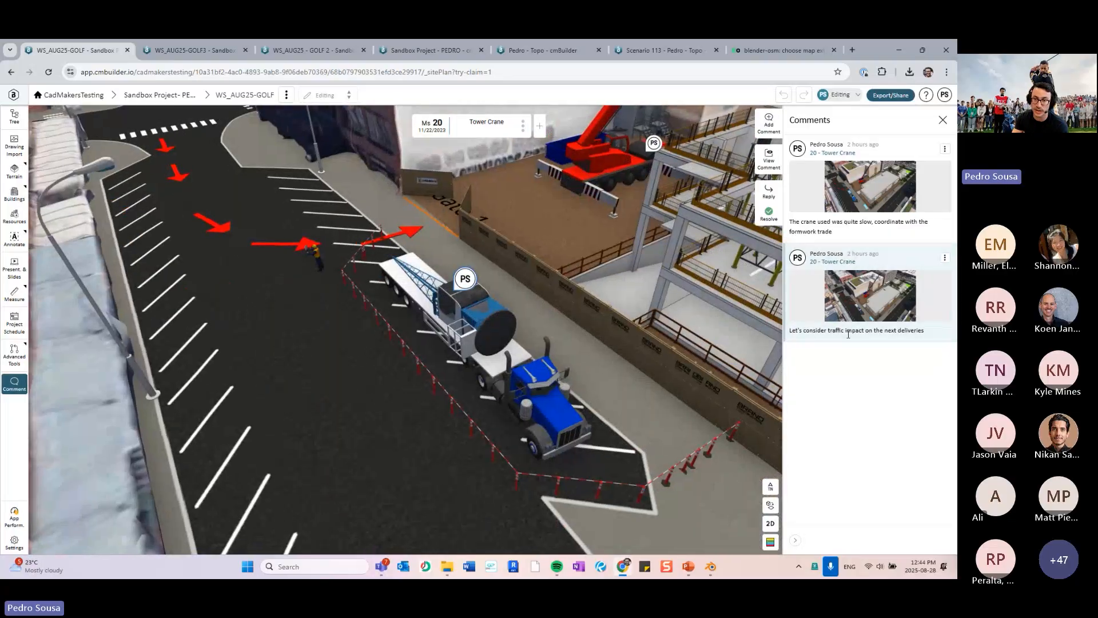
pyautogui.moveTo(814, 331); pyautogui.dragTo(926, 331)
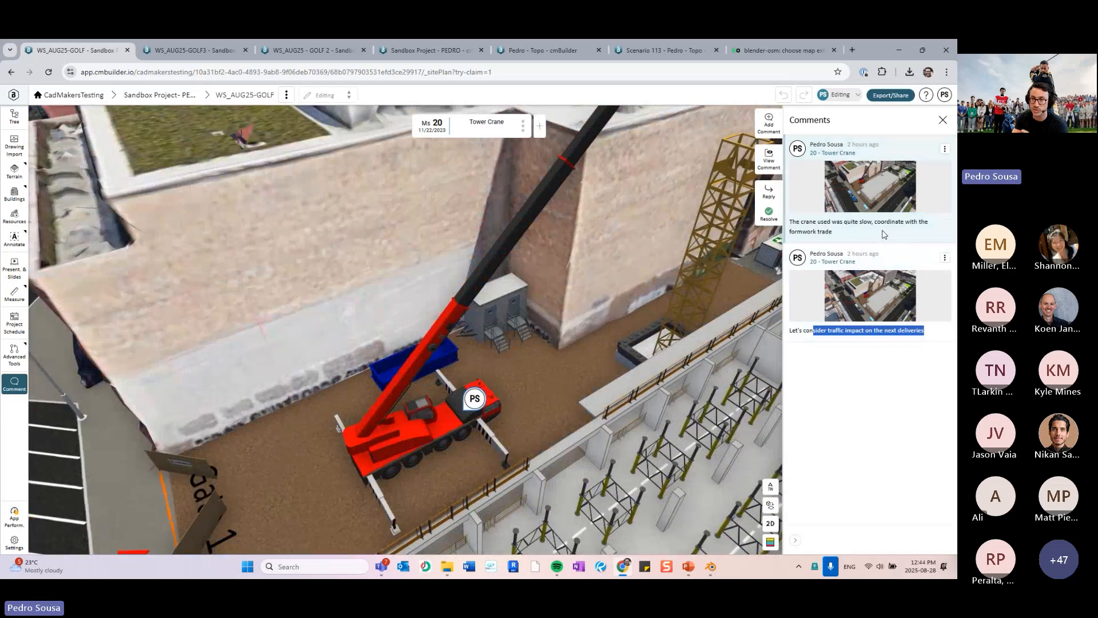
# View the comment about the slow crane and formwork coordination at its location in the model, and close the comments
pyautogui.click(857, 240)
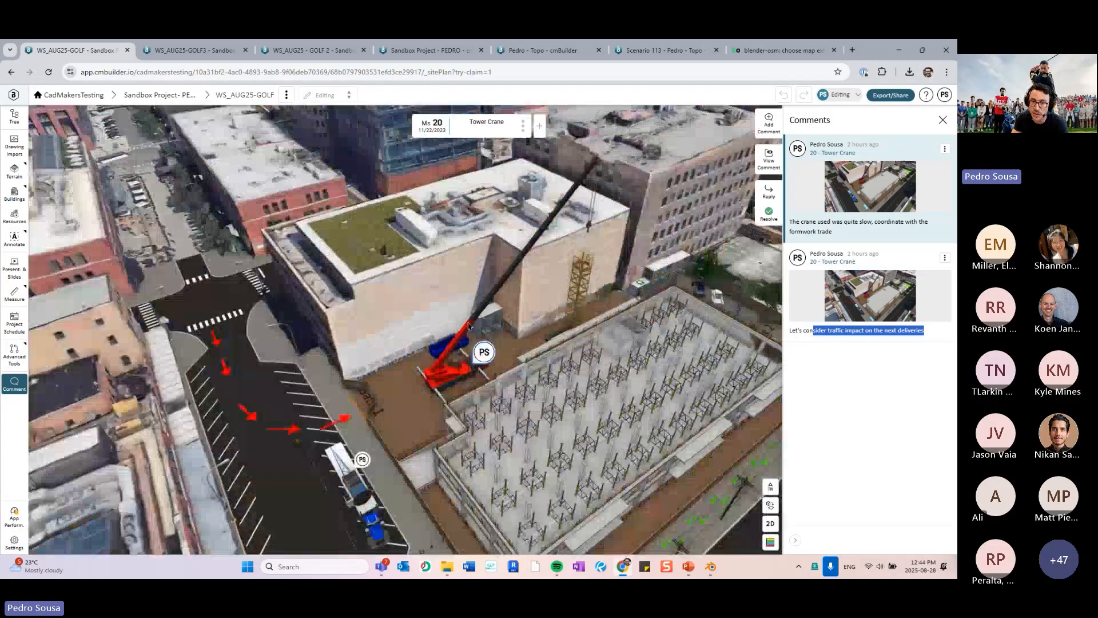
pyautogui.moveTo(554, 391); pyautogui.dragTo(459, 352)
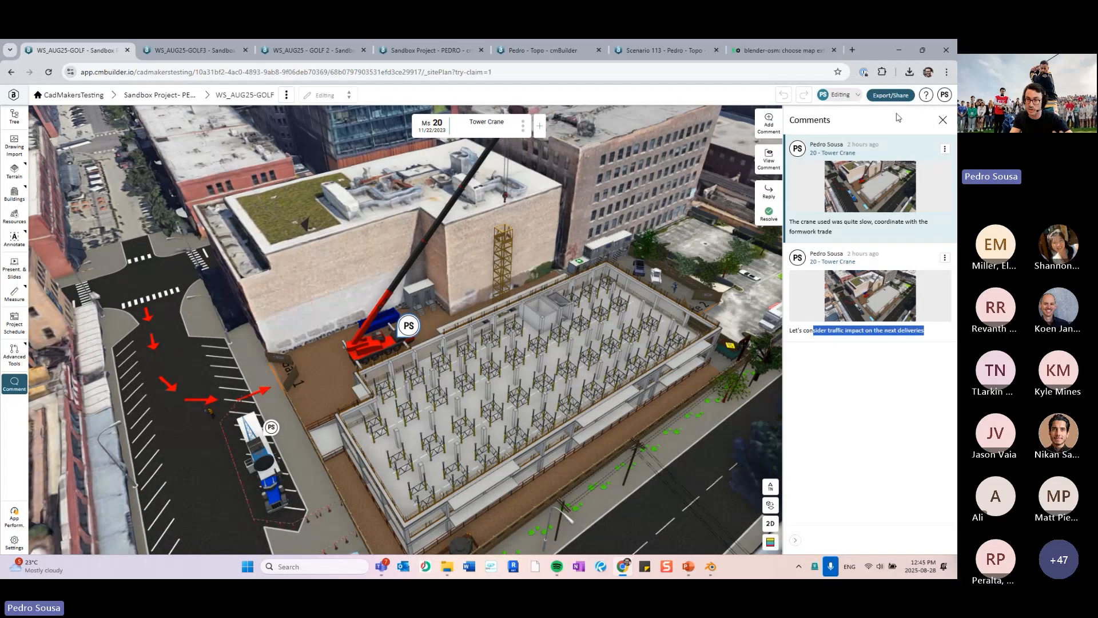
pyautogui.click(943, 120)
pyautogui.moveTo(678, 243); pyautogui.dragTo(696, 239)
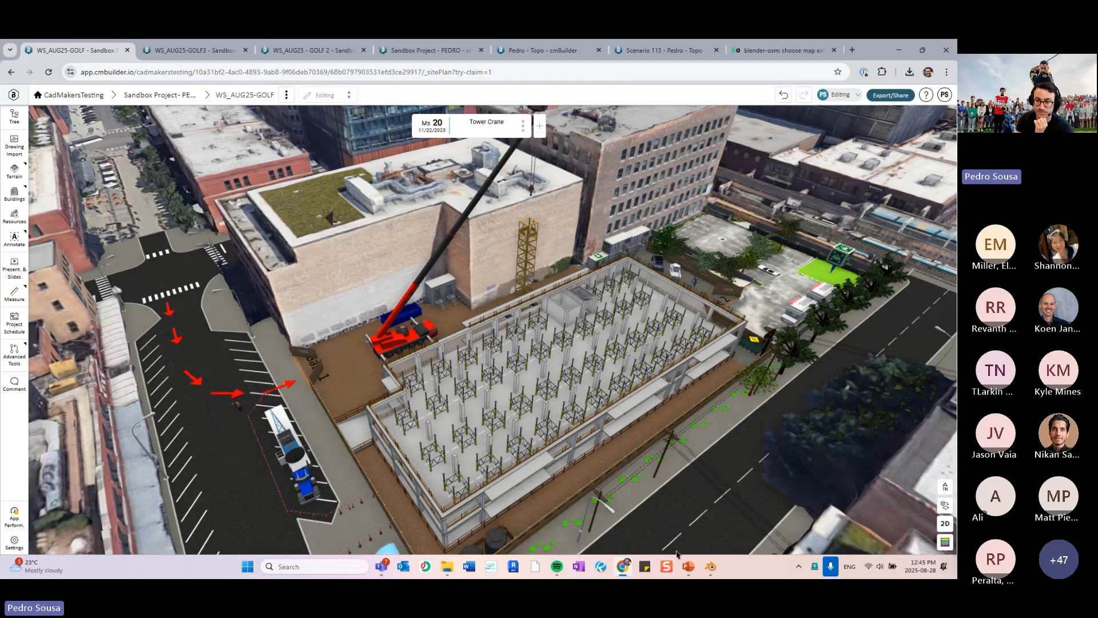
# Return to the PowerPoint deck and show slide 13, Blosm Review
pyautogui.click(689, 566)
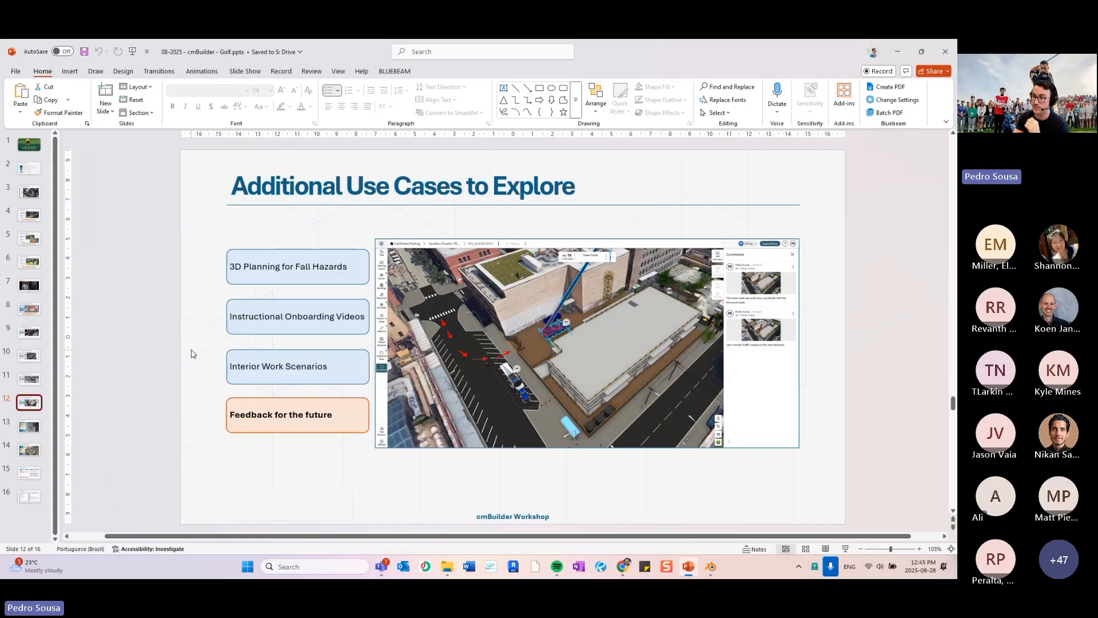
pyautogui.click(39, 431)
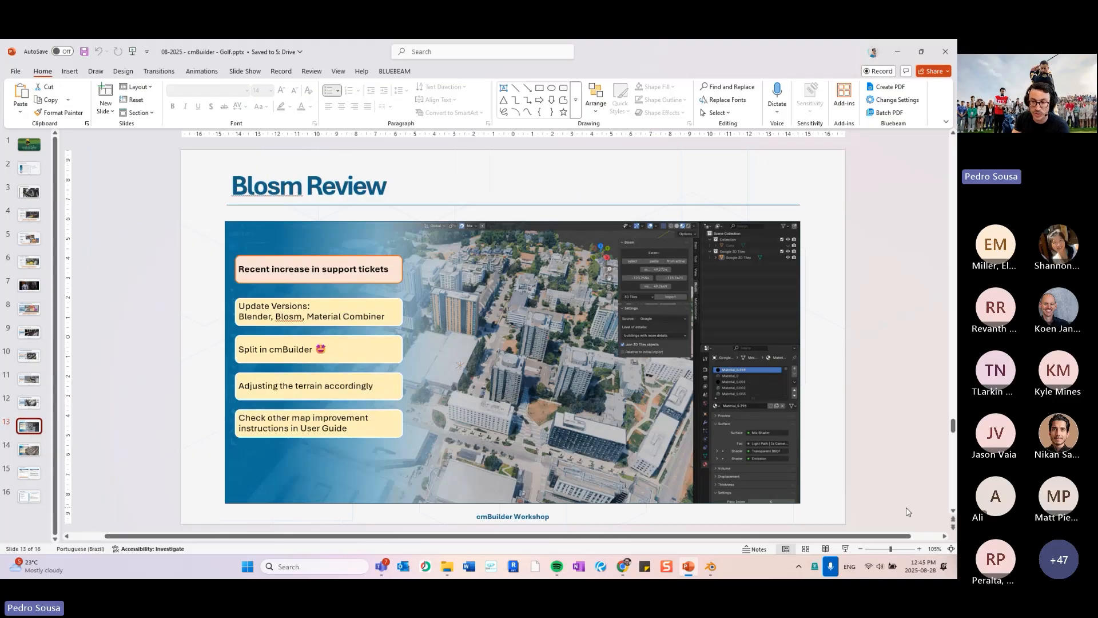
pyautogui.click(835, 331)
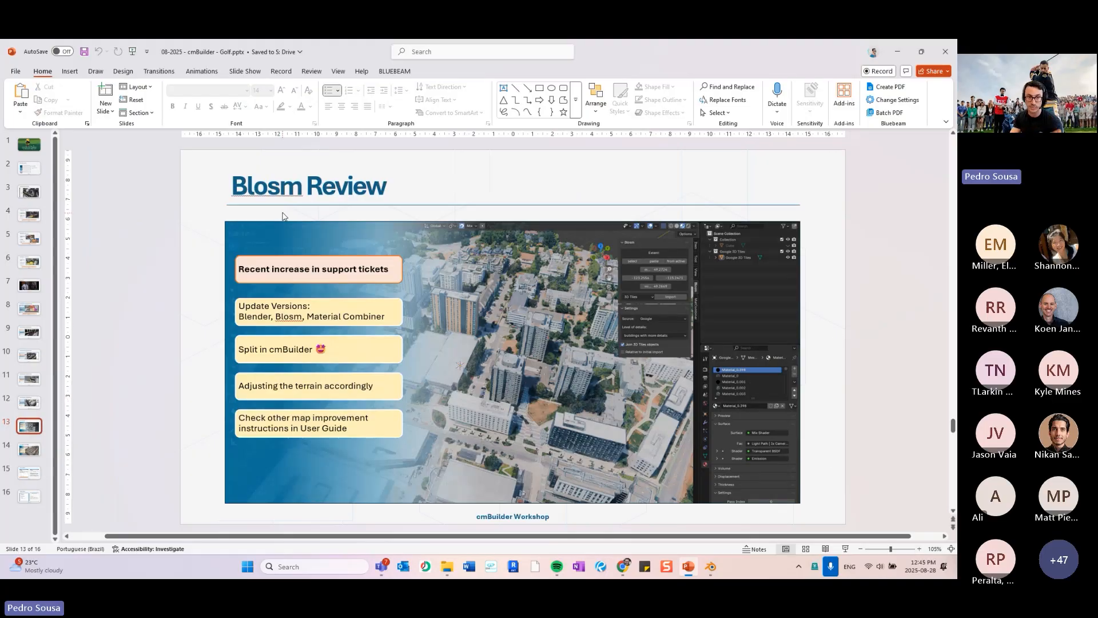
pyautogui.click(37, 454)
pyautogui.click(35, 428)
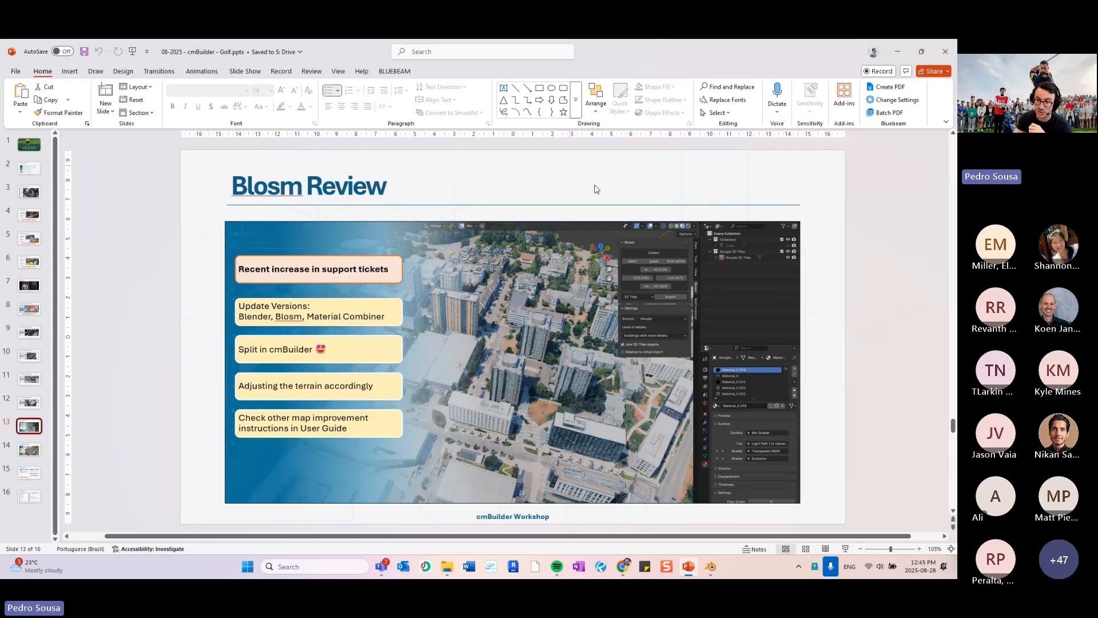
# Switch to Blender, inspect the imported Google 3D Tiles city model, and return to the Blosm Review slide
pyautogui.click(712, 572)
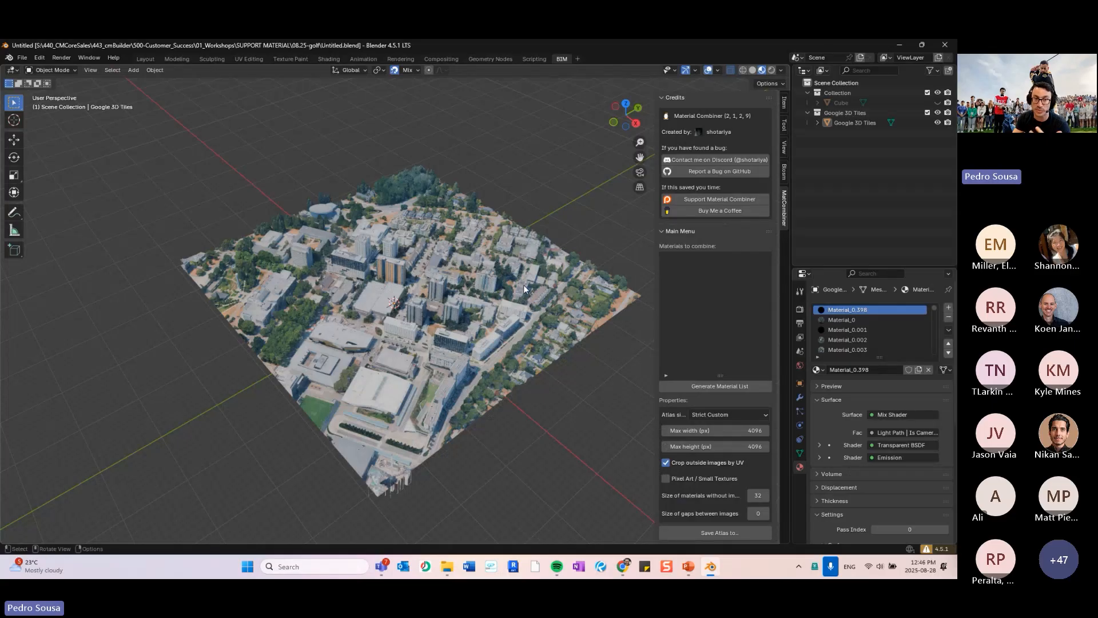
pyautogui.scroll(4, 523, 286)
pyautogui.scroll(-2, 447, 242)
pyautogui.moveTo(447, 241); pyautogui.dragTo(535, 259, button='middle')
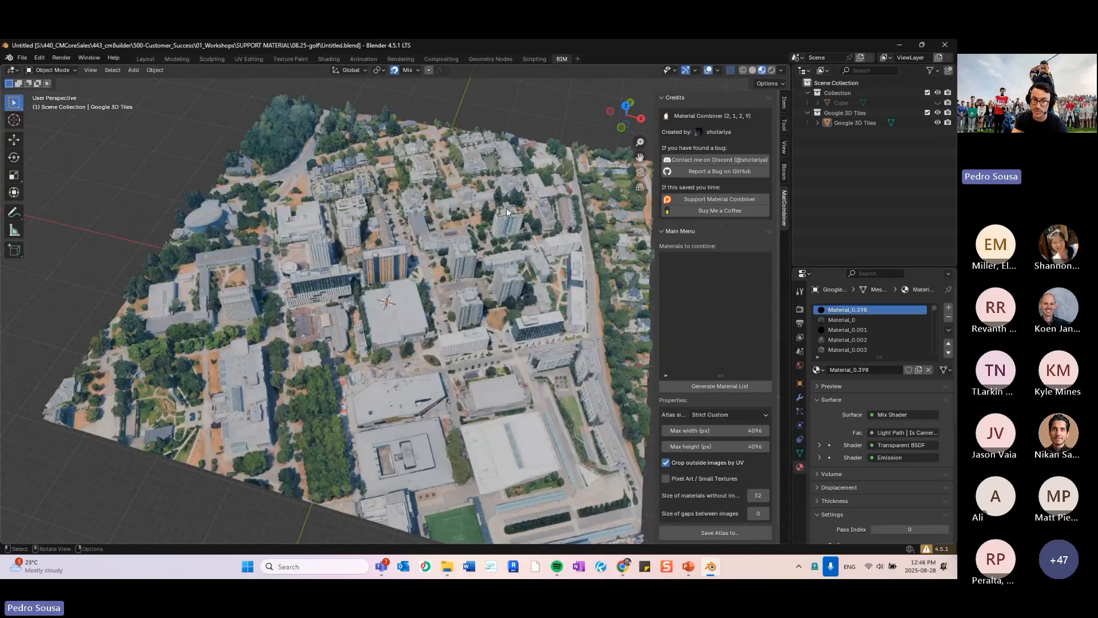
pyautogui.click(901, 44)
pyautogui.click(864, 284)
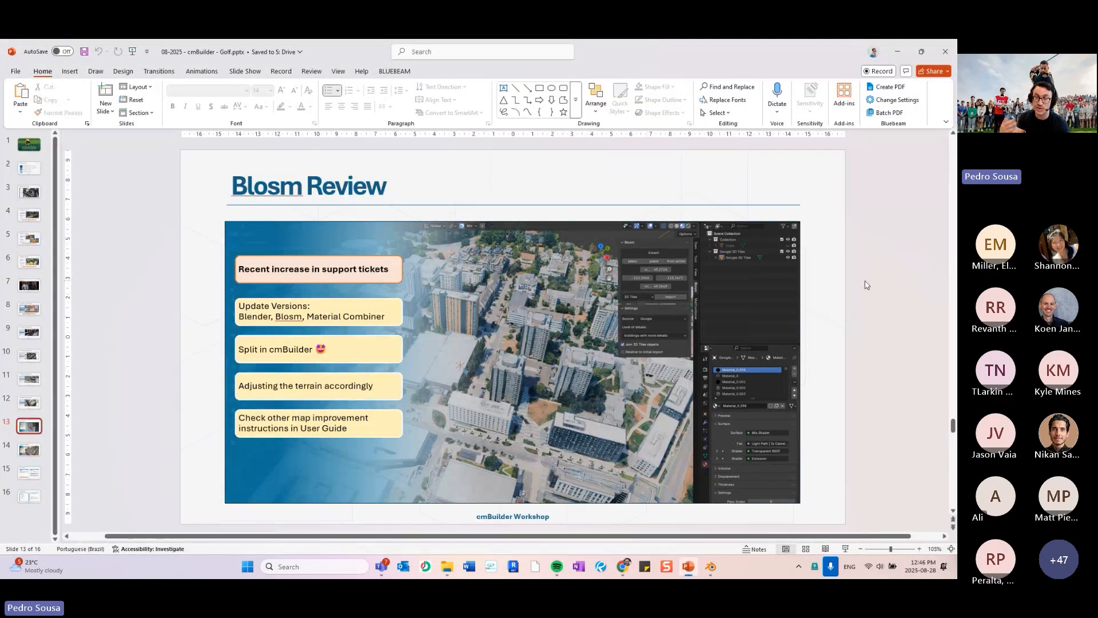
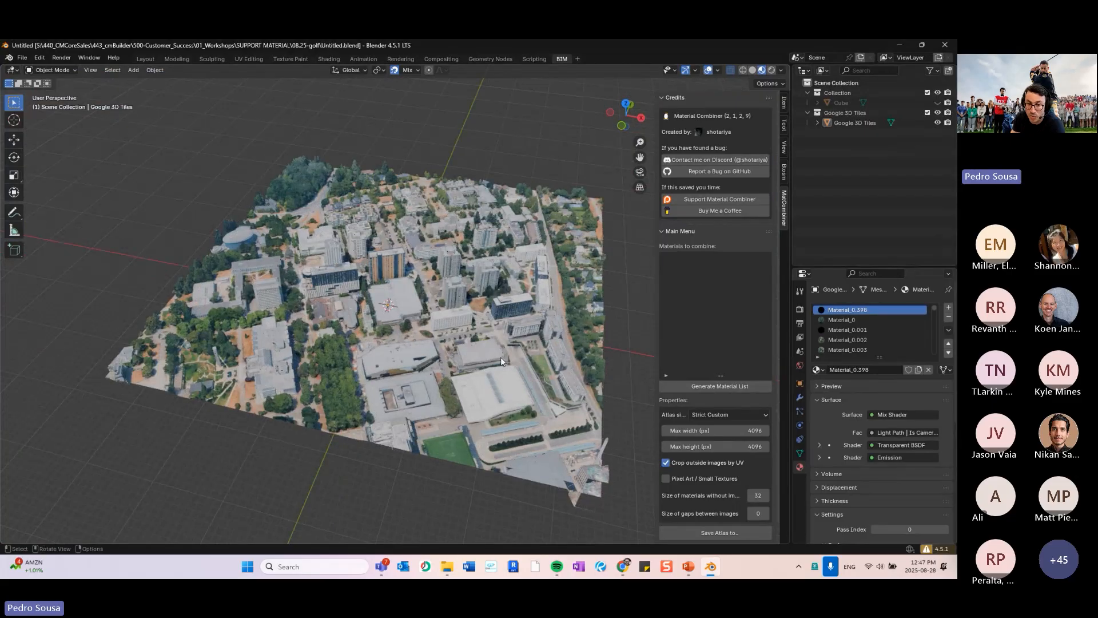
# View the Google 3D Tiles terrain in Blender from a higher angle and go back to the Blosm Review points in PowerPoint
pyautogui.moveTo(502, 368); pyautogui.dragTo(465, 288, button='middle')
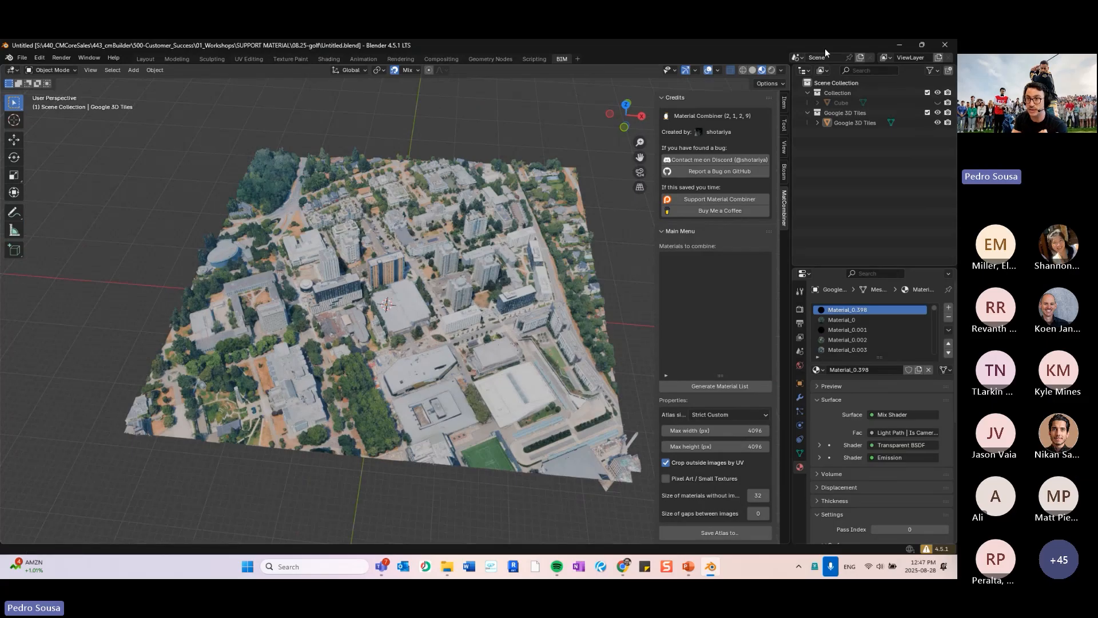
pyautogui.click(899, 44)
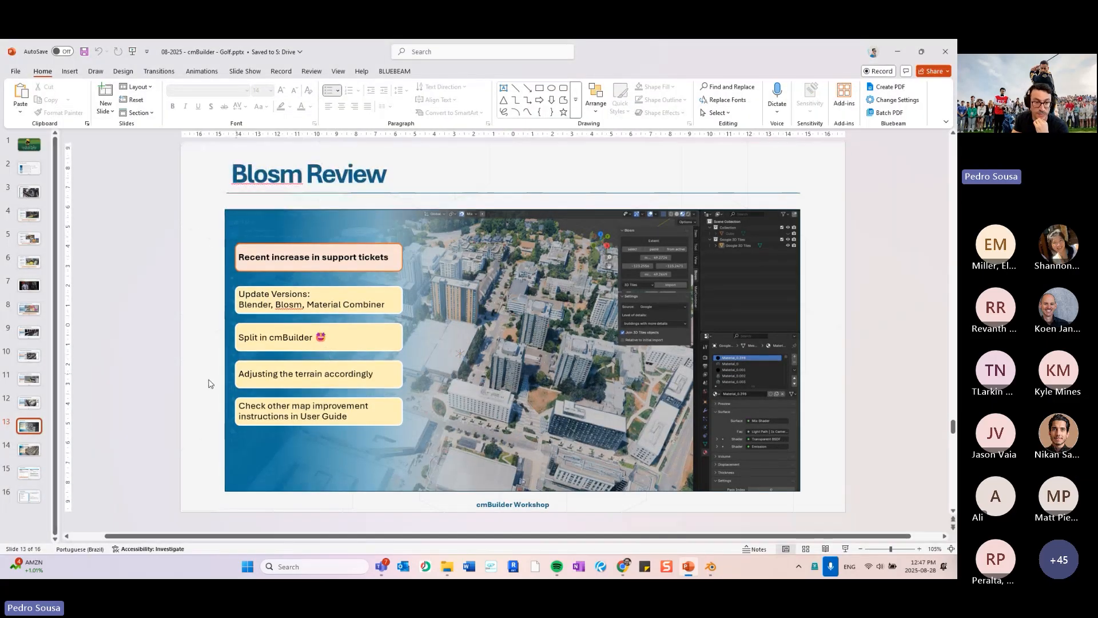
pyautogui.scroll(-1, 335, 332)
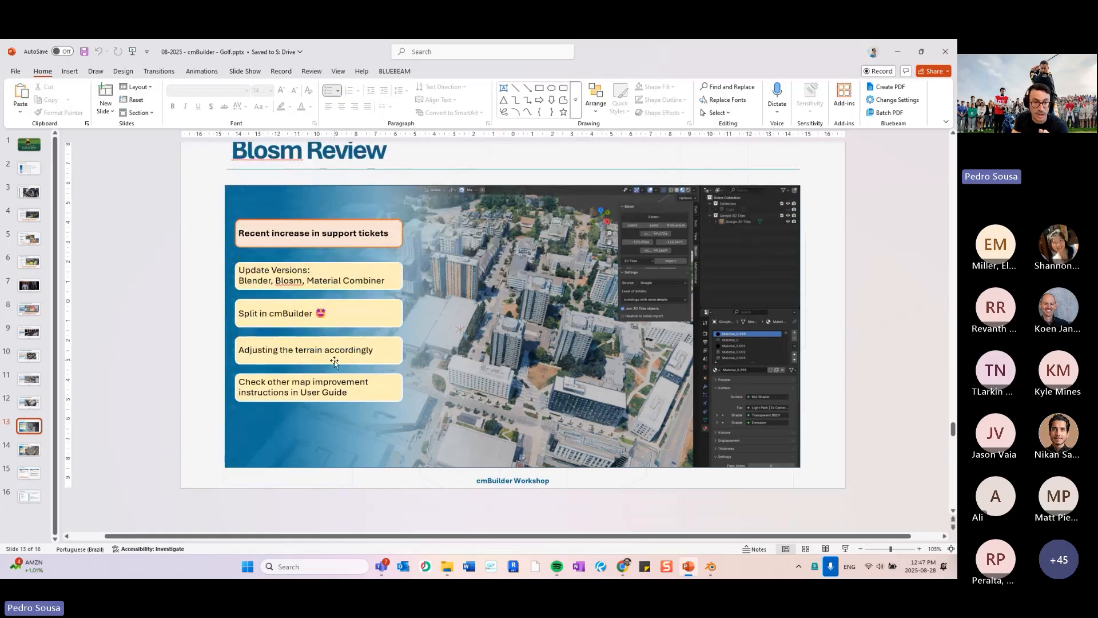
pyautogui.scroll(-1, 336, 355)
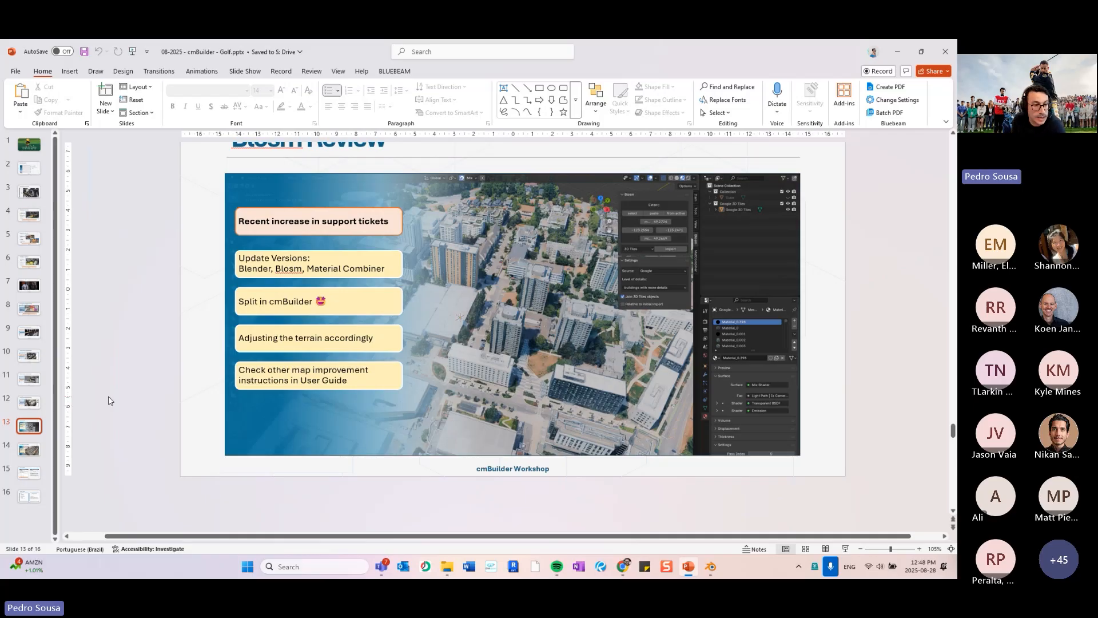
pyautogui.click(23, 452)
pyautogui.click(29, 428)
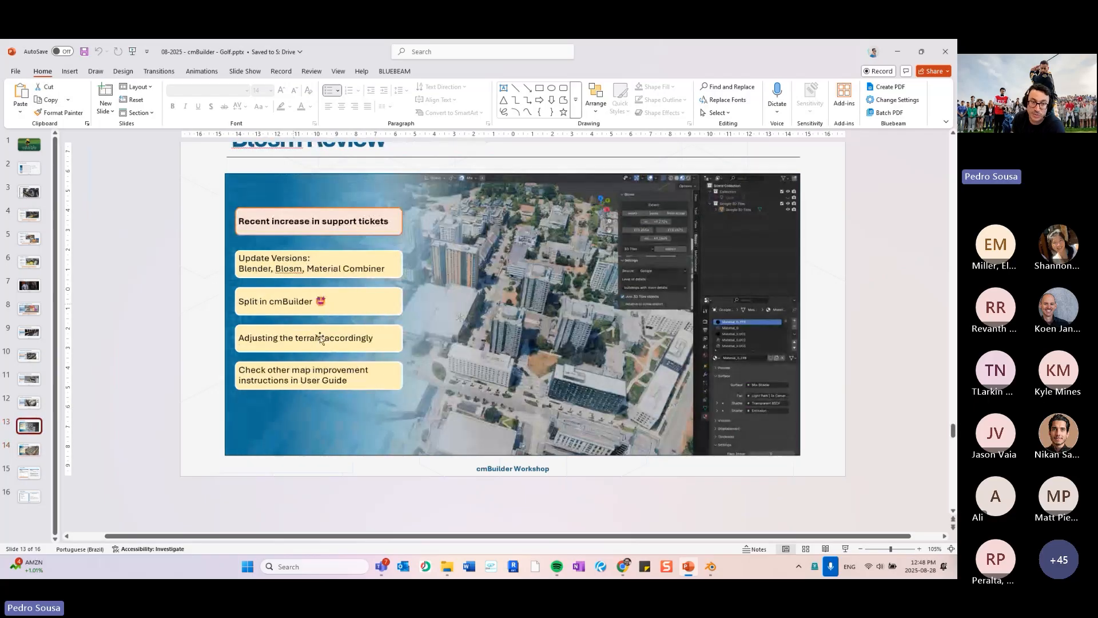
pyautogui.scroll(2, 141, 364)
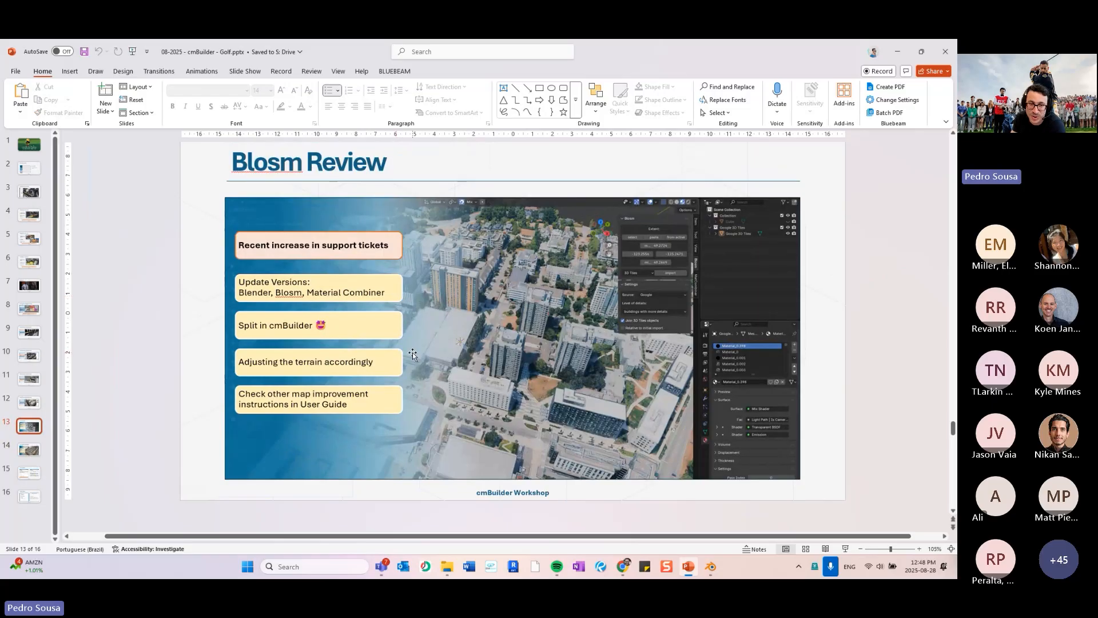
# Show slide 14, Creating Shoring Staging, and leave PowerPoint for the cmBuilder model
pyautogui.click(34, 451)
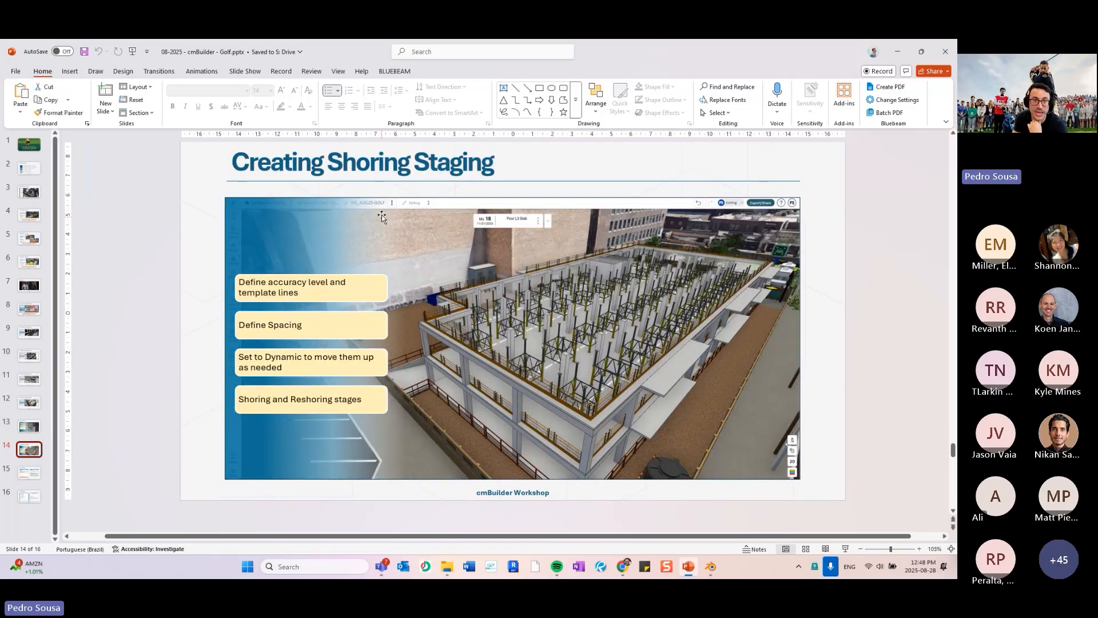
pyautogui.click(856, 280)
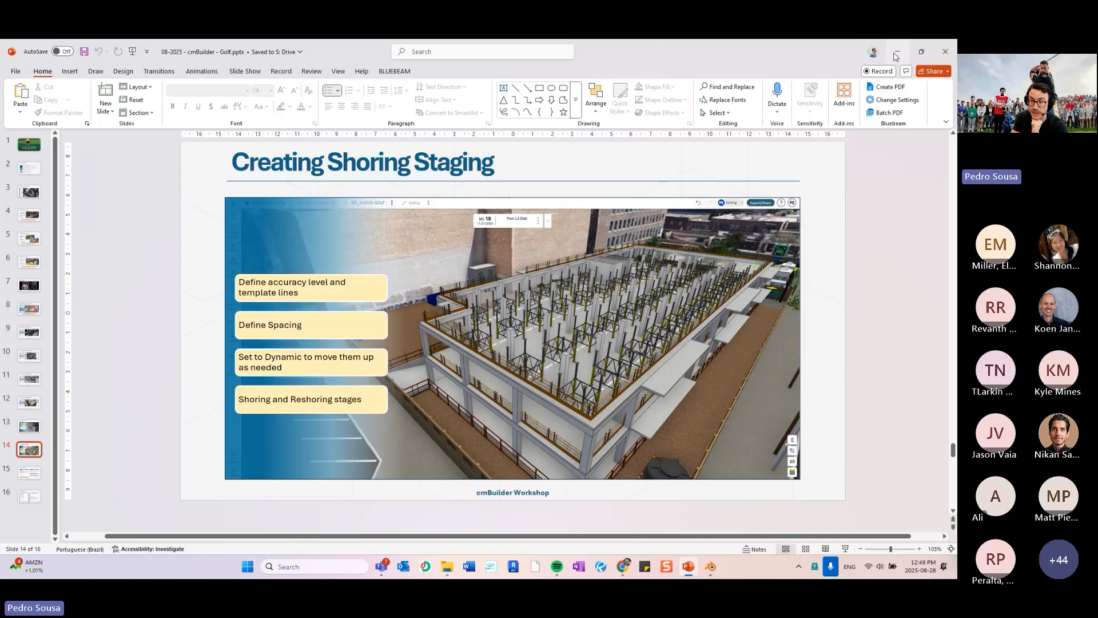
pyautogui.click(922, 52)
pyautogui.click(750, 165)
# Step the model back to milestone 18, Pour L2 Columns, and examine the shoring frames on the slab
pyautogui.moveTo(492, 343); pyautogui.dragTo(458, 306)
pyautogui.scroll(-5, 458, 326)
pyautogui.press('Left')
pyautogui.scroll(5, 443, 339)
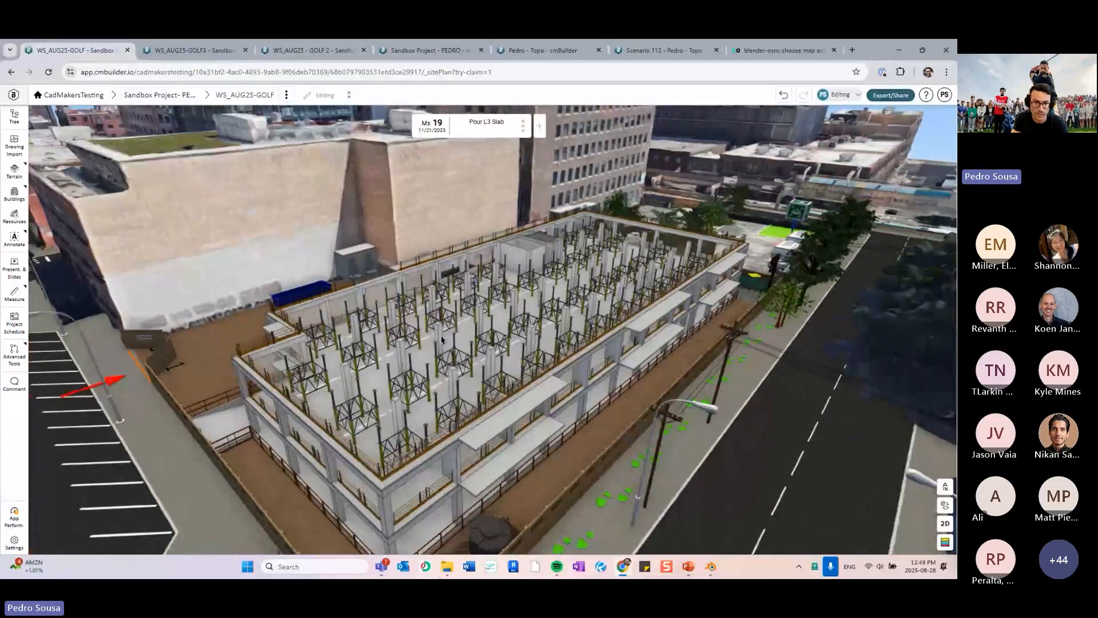
pyautogui.press('Left')
pyautogui.moveTo(397, 346); pyautogui.dragTo(478, 343)
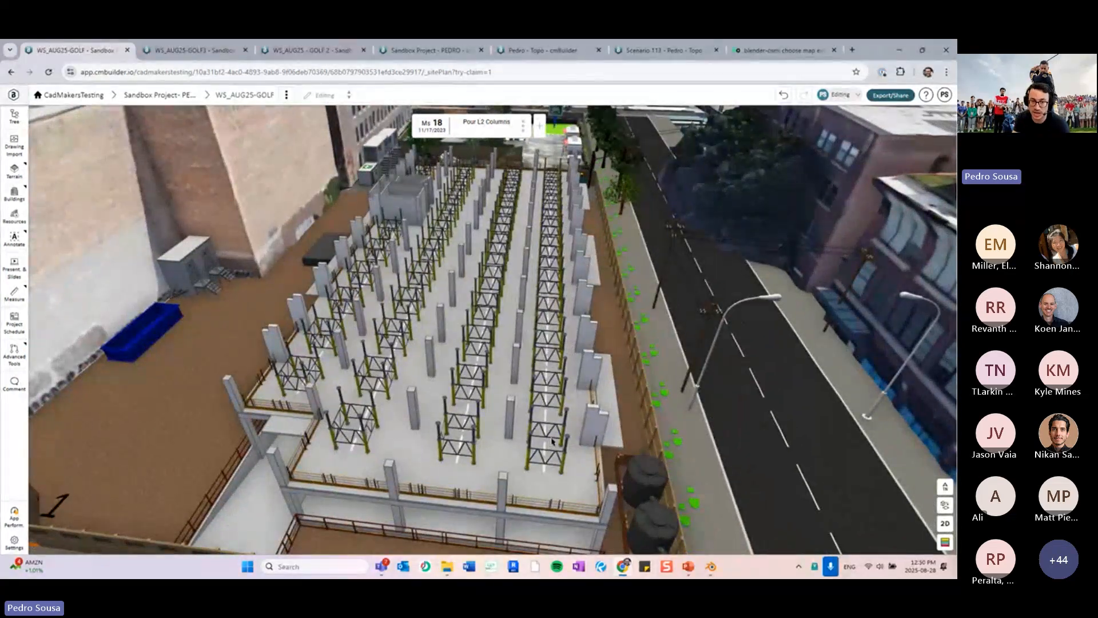
pyautogui.moveTo(403, 371)
pyautogui.mouseDown()
pyautogui.moveTo(382, 380)
pyautogui.moveTo(430, 363)
pyautogui.moveTo(421, 361)
pyautogui.mouseUp()
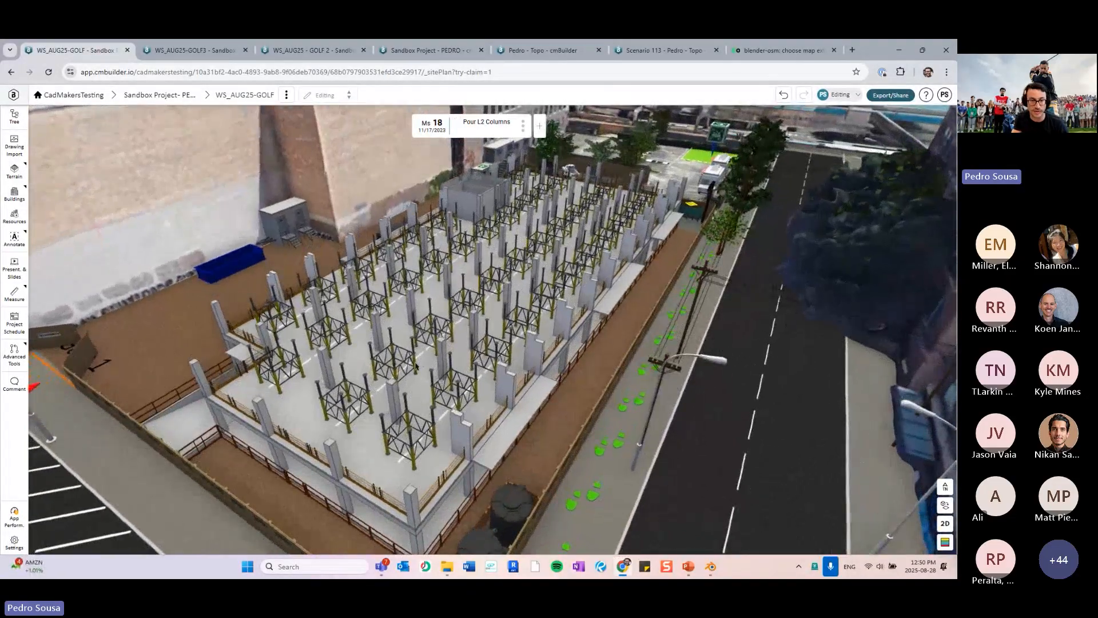
# Delete the five visible Shoring Tower Scaffolding objects from the scenario
pyautogui.click(15, 116)
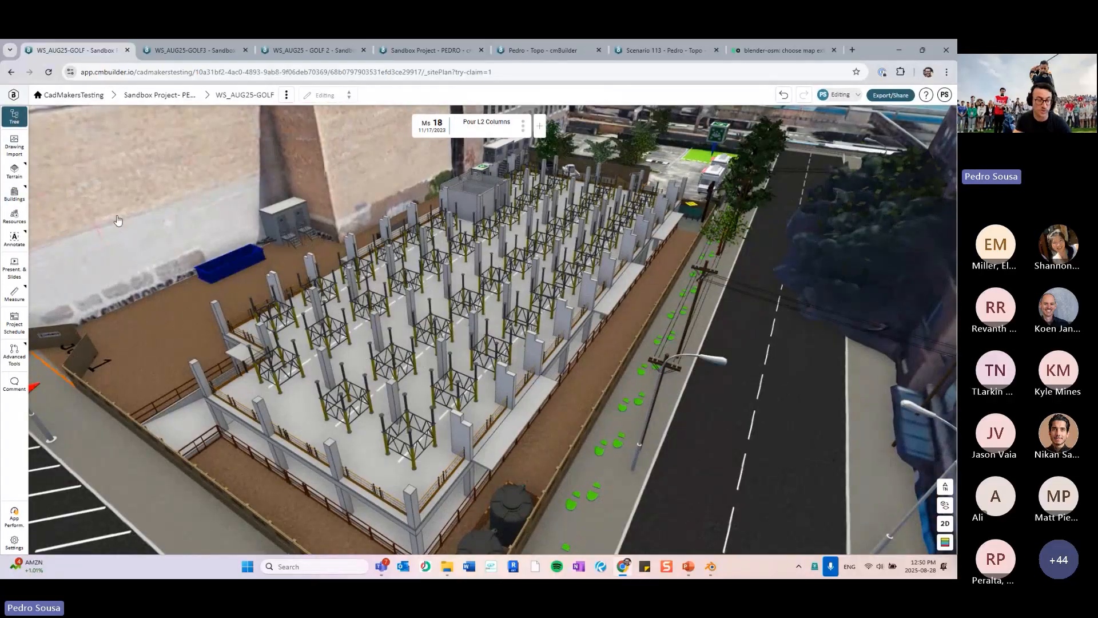
pyautogui.click(296, 367)
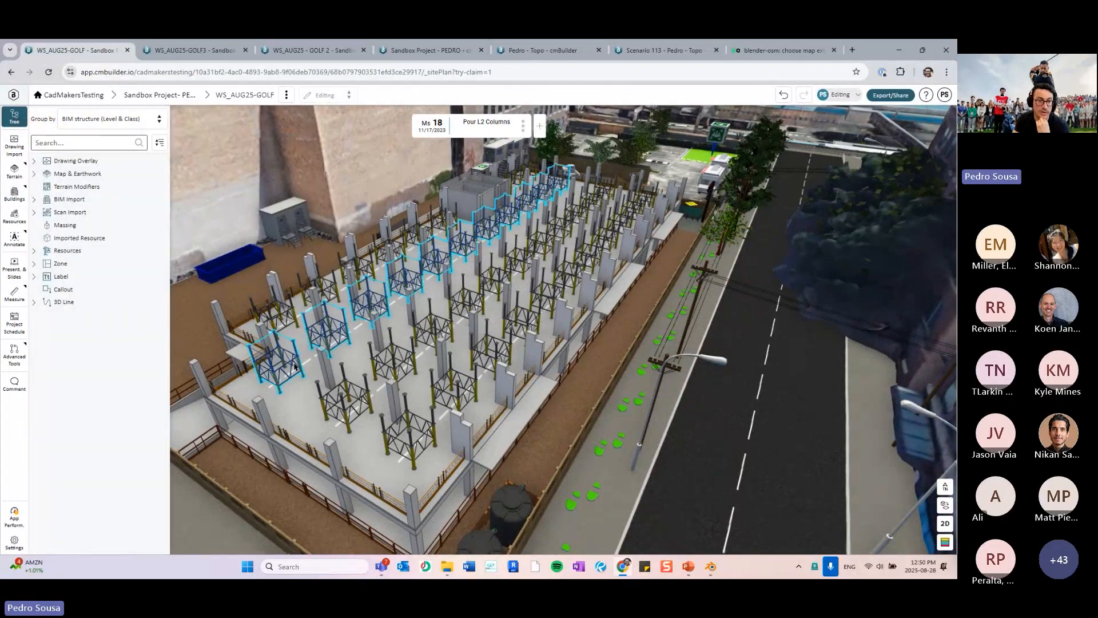
pyautogui.click(119, 379)
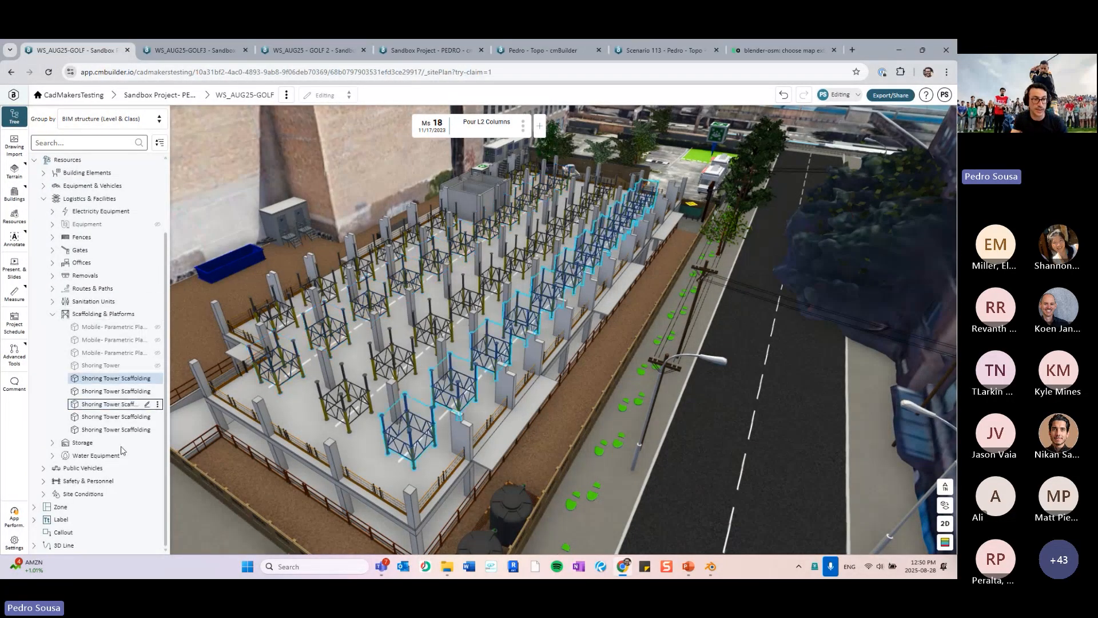
pyautogui.keyDown('shift'); pyautogui.click(131, 430); pyautogui.keyUp('shift')
pyautogui.press('Delete')
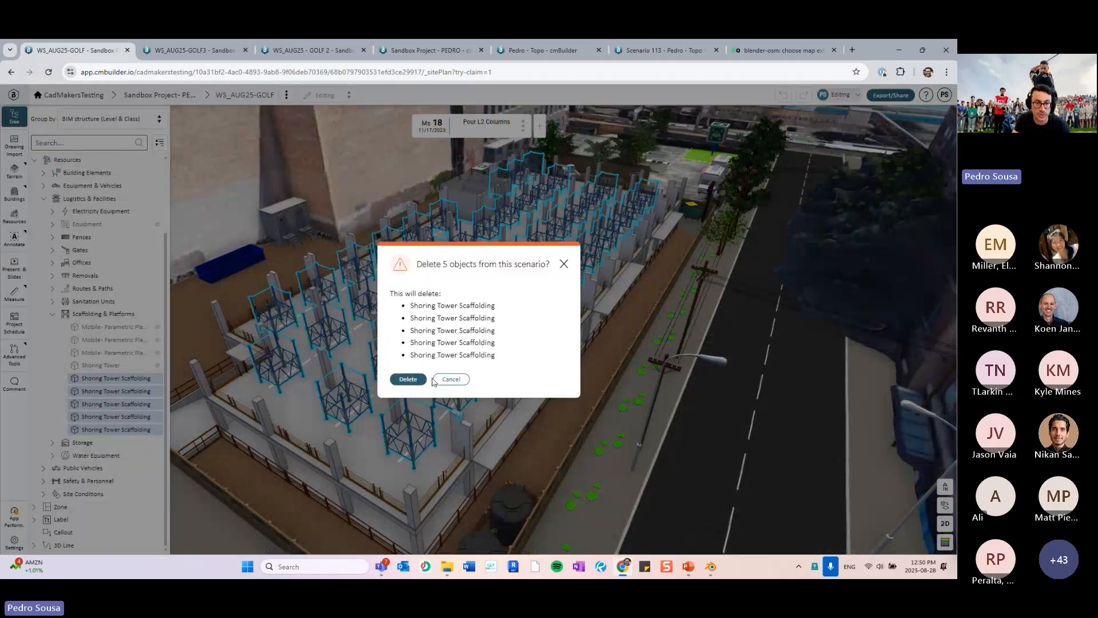
pyautogui.click(420, 380)
# Delete the leftover 3D Line 68 guide lines from the slab
pyautogui.click(365, 405)
pyautogui.press('Delete')
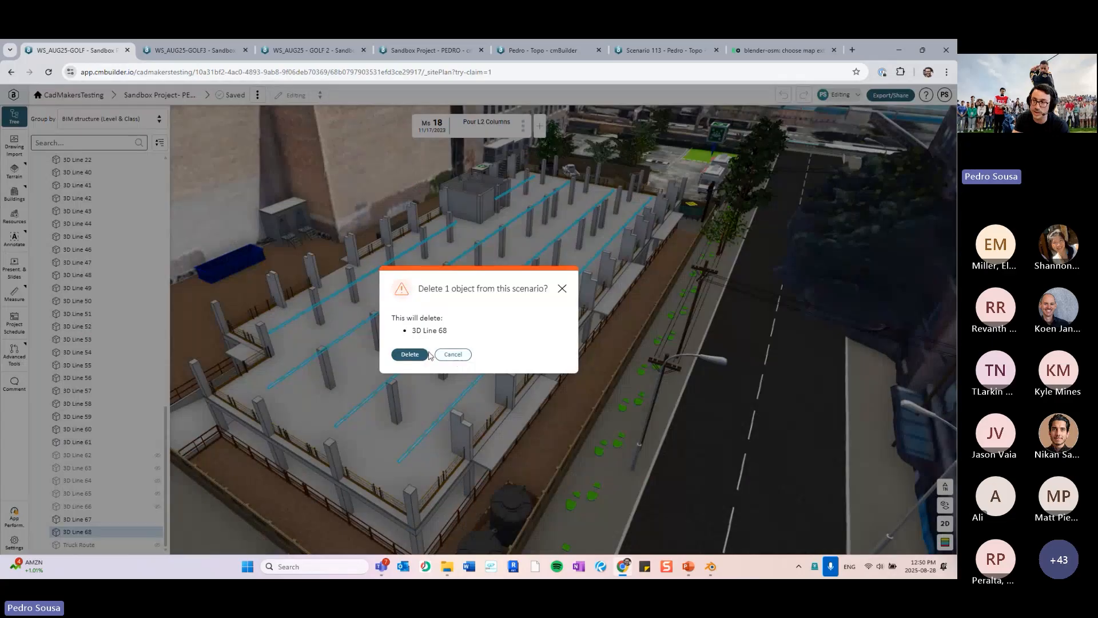
pyautogui.click(426, 354)
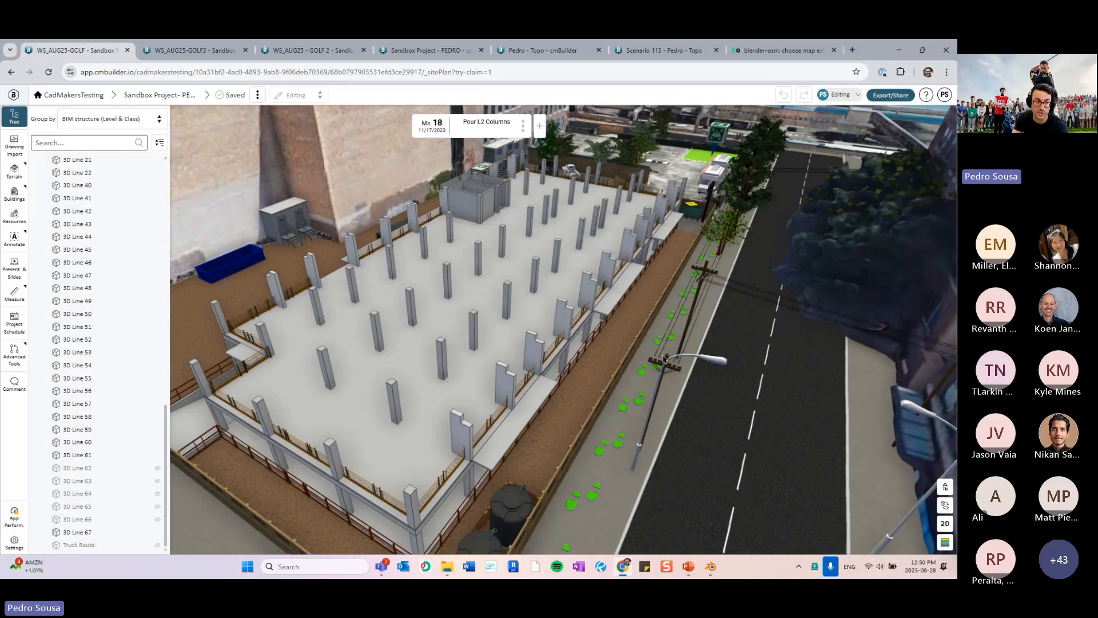
# Browse the Scaffolding & Platforms resources in the Logistics & Facilities category for shoring options
pyautogui.moveTo(665, 359); pyautogui.dragTo(613, 389)
pyautogui.scroll(8, 106, 303)
pyautogui.moveTo(390, 371); pyautogui.dragTo(312, 373)
pyautogui.click(14, 216)
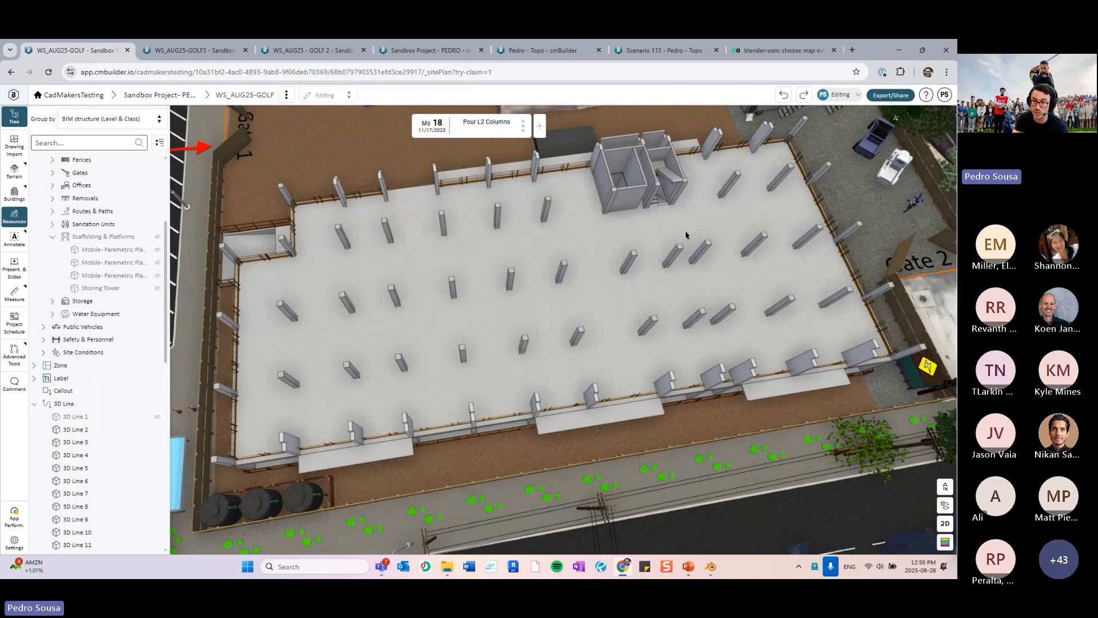
pyautogui.click(824, 198)
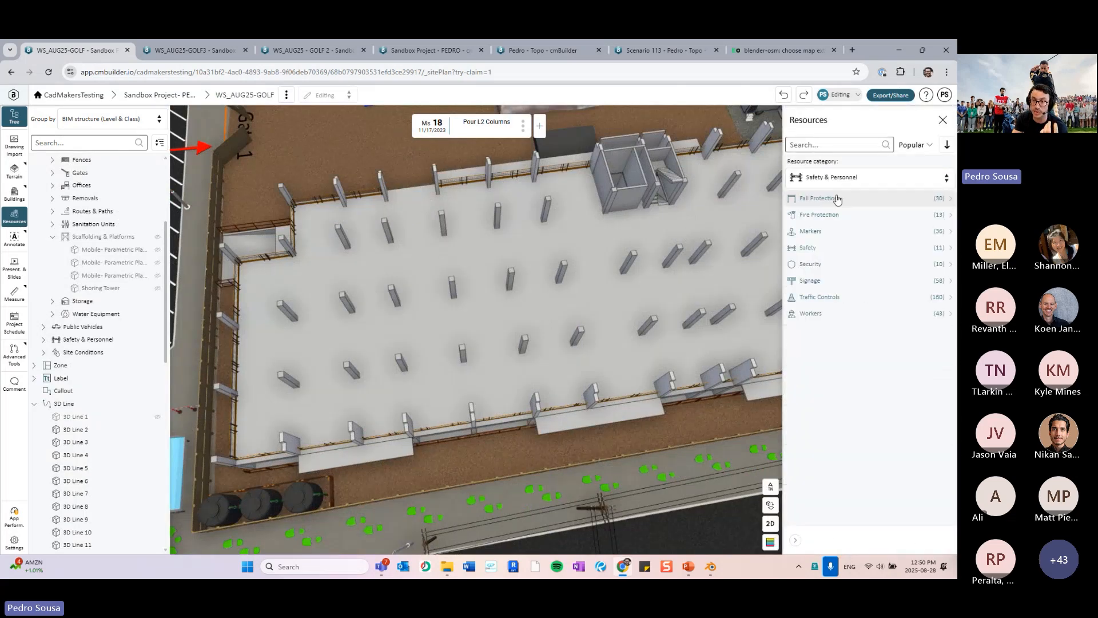
pyautogui.click(844, 179)
pyautogui.click(834, 250)
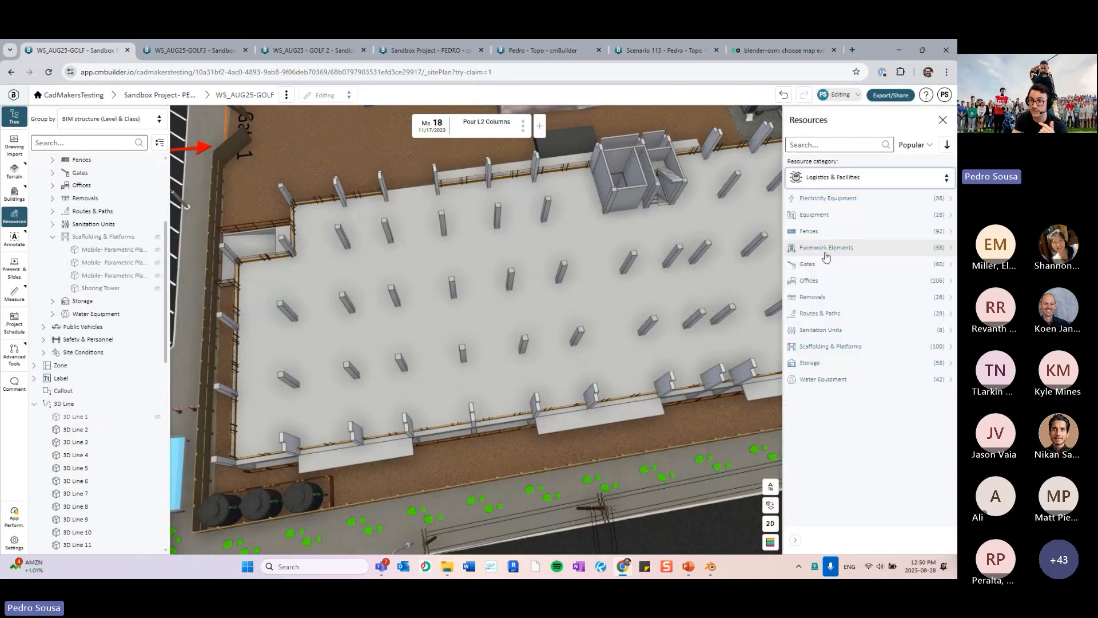
pyautogui.click(822, 348)
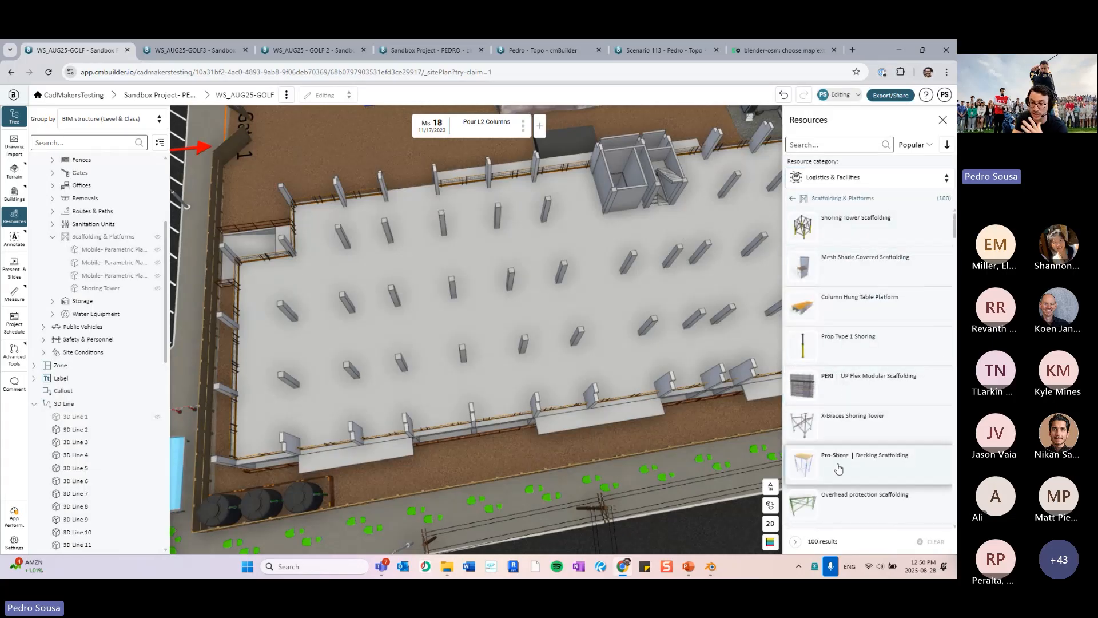
pyautogui.scroll(-3, 850, 395)
pyautogui.scroll(3, 851, 401)
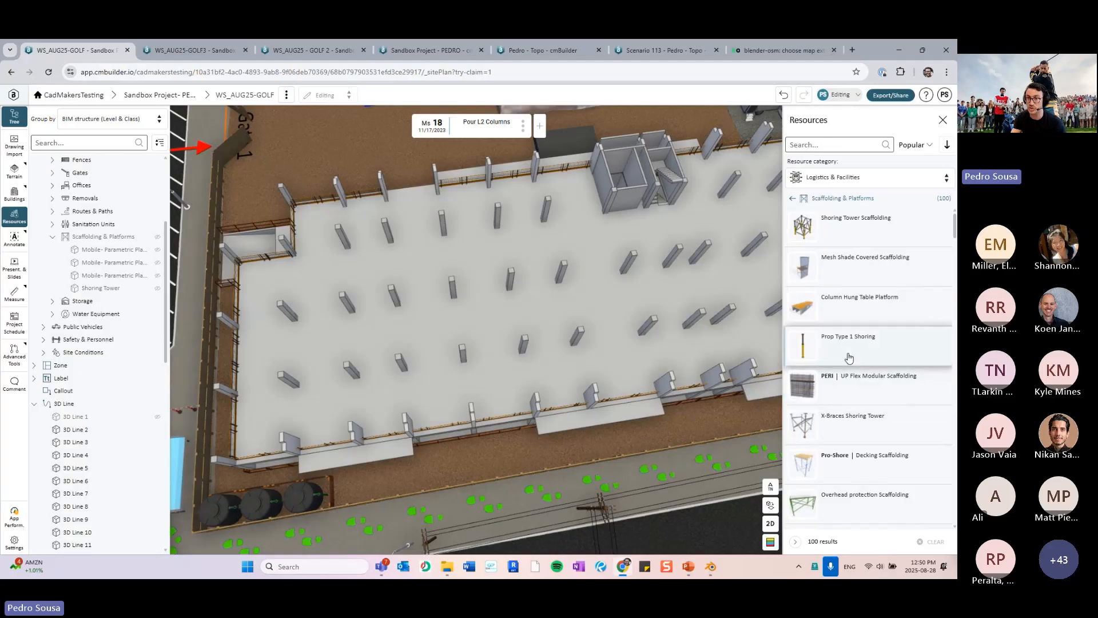
# Place one Shoring Tower Scaffolding near the slab's corner by the water tanks, working in the 2D plan view
pyautogui.click(771, 523)
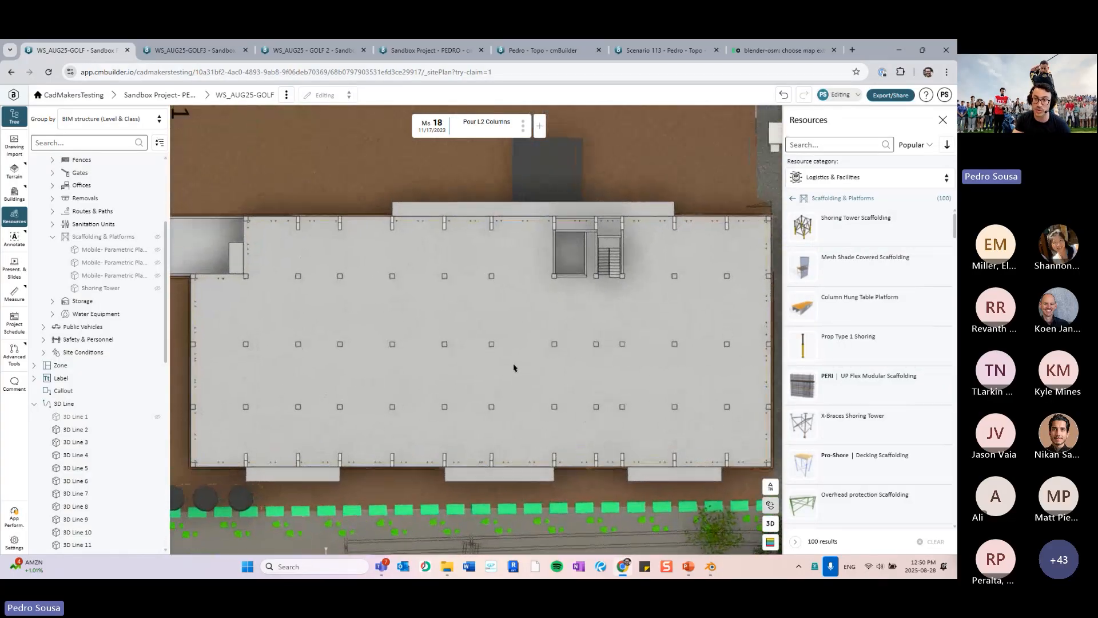
pyautogui.click(829, 226)
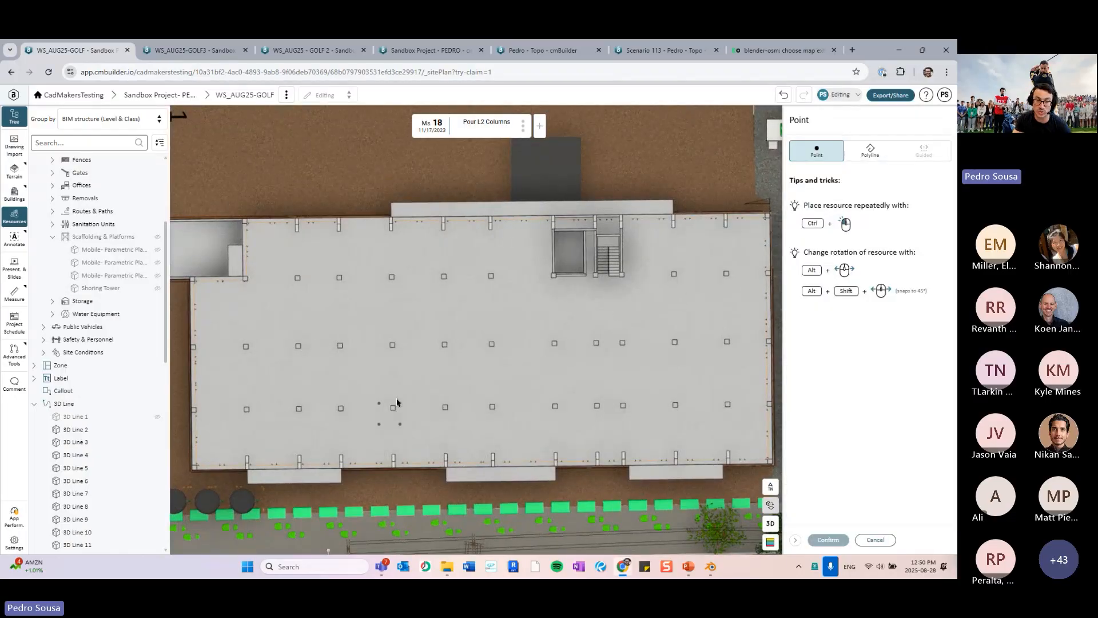
pyautogui.scroll(5, 441, 395)
pyautogui.moveTo(446, 399)
pyautogui.mouseDown(button='middle')
pyautogui.moveTo(491, 365)
pyautogui.moveTo(482, 393)
pyautogui.moveTo(448, 409)
pyautogui.mouseUp(button='middle')
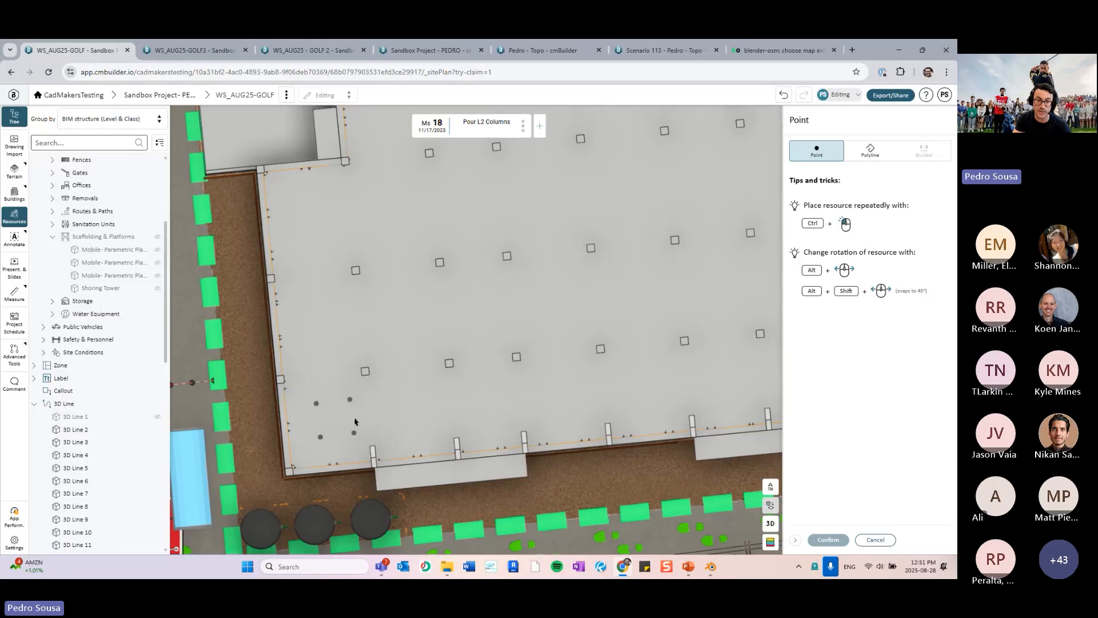
pyautogui.click(385, 417)
# Set the placed shoring tower's height to 10.5 ft and finish the adjustment
pyautogui.moveTo(385, 417); pyautogui.dragTo(469, 331, button='middle')
pyautogui.moveTo(474, 303); pyautogui.dragTo(476, 278)
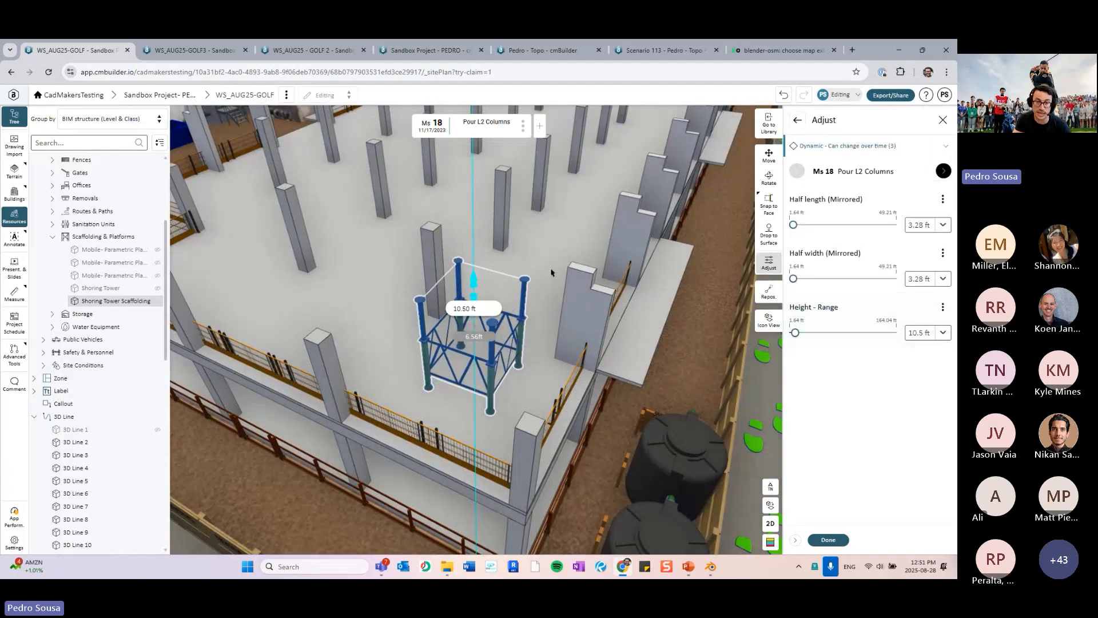
pyautogui.moveTo(735, 471); pyautogui.dragTo(683, 481, button='middle')
pyautogui.click(820, 542)
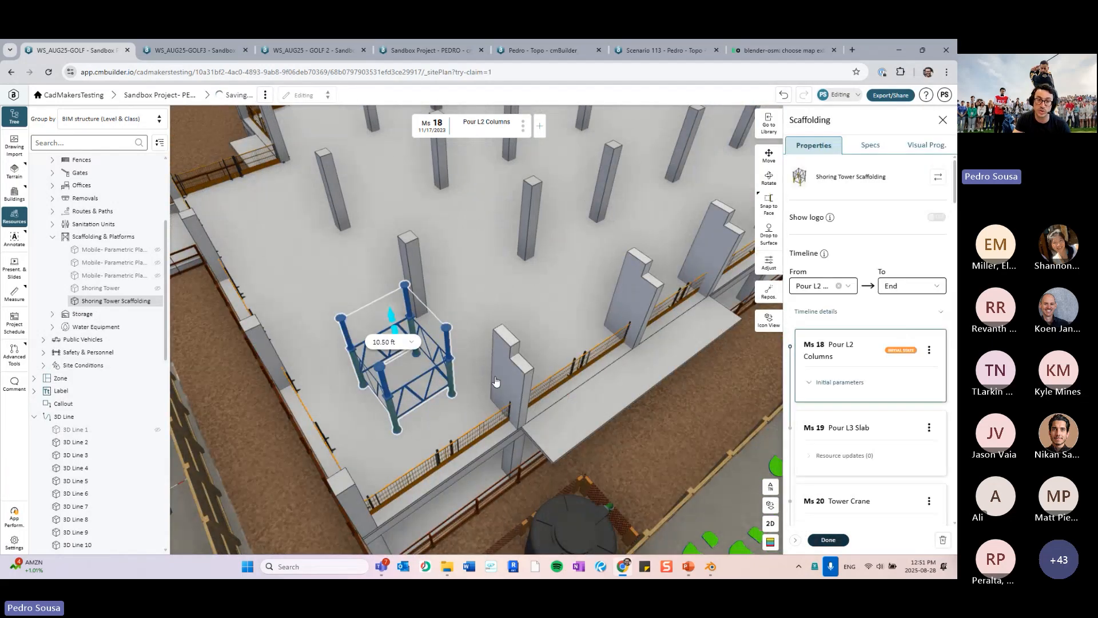
# Paste a copy of the shoring tower into the next column bay along the slab edge
pyautogui.click(491, 378)
pyautogui.moveTo(471, 370); pyautogui.dragTo(355, 346, button='middle')
pyautogui.hotkey('ctrl', 'v')
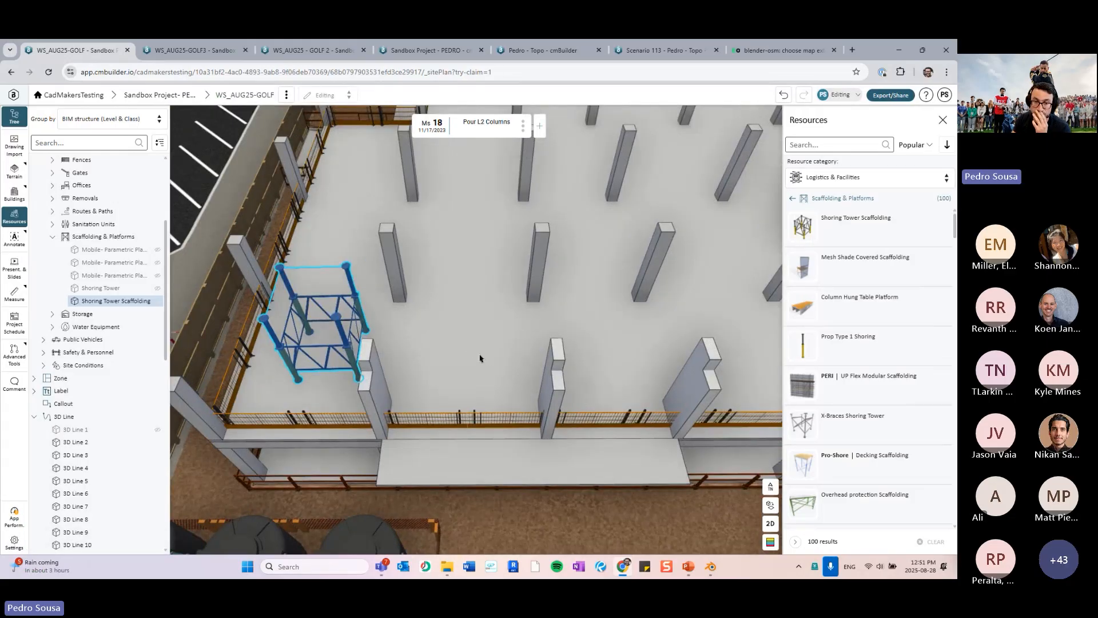
pyautogui.hotkey('ctrl', 'v')
pyautogui.scroll(-3, 468, 357)
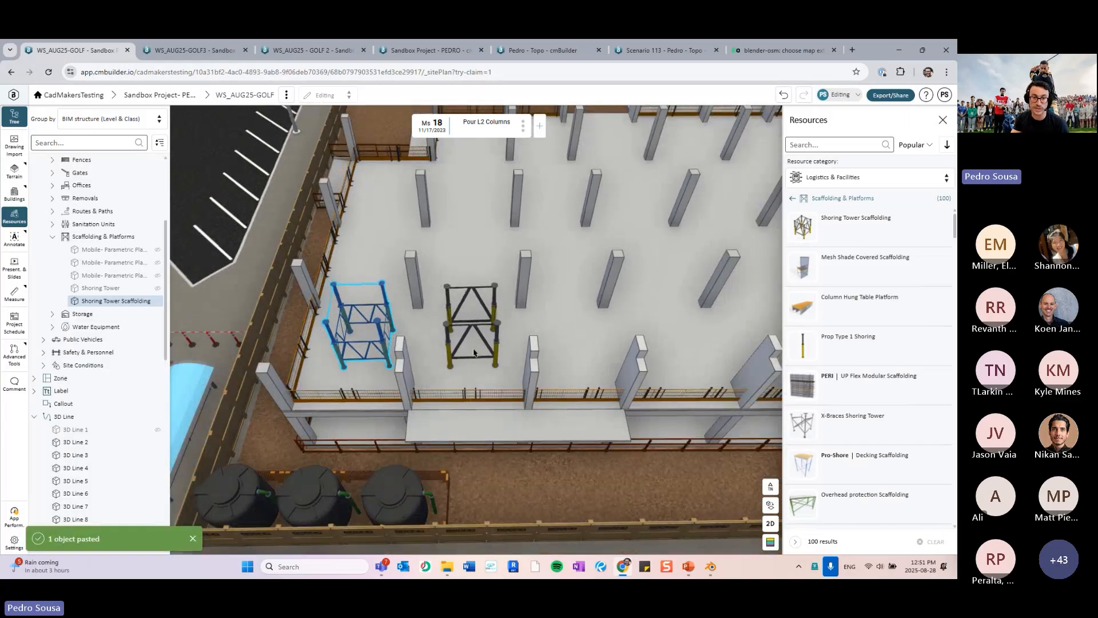
pyautogui.moveTo(610, 351); pyautogui.dragTo(476, 356)
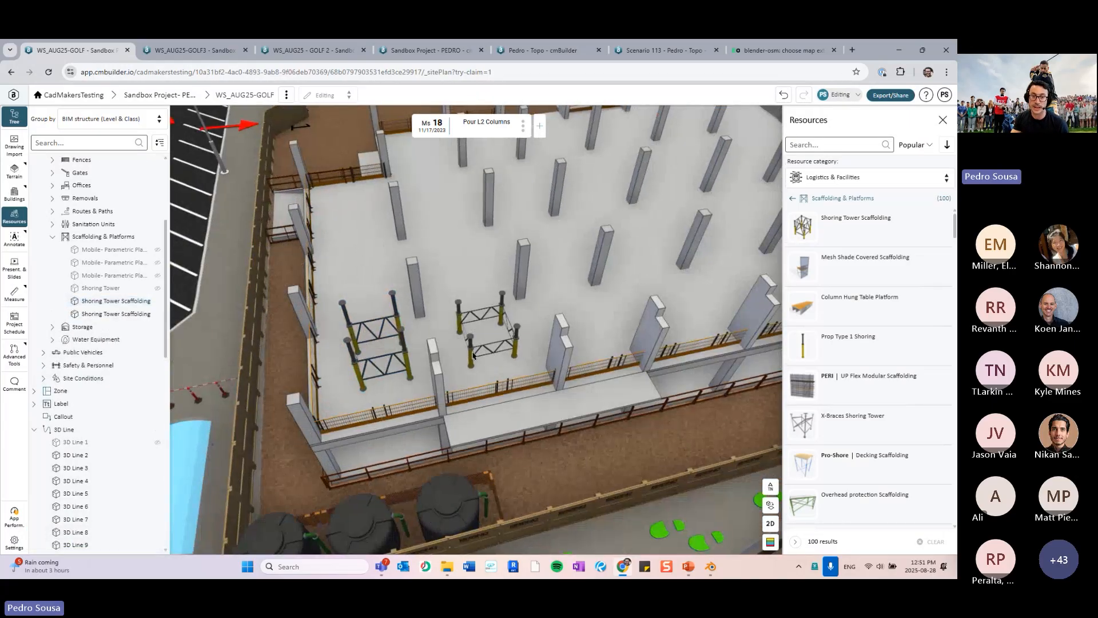
# Examine the pasted tower's adjustable parameters: half length, half width and height range
pyautogui.click(489, 354)
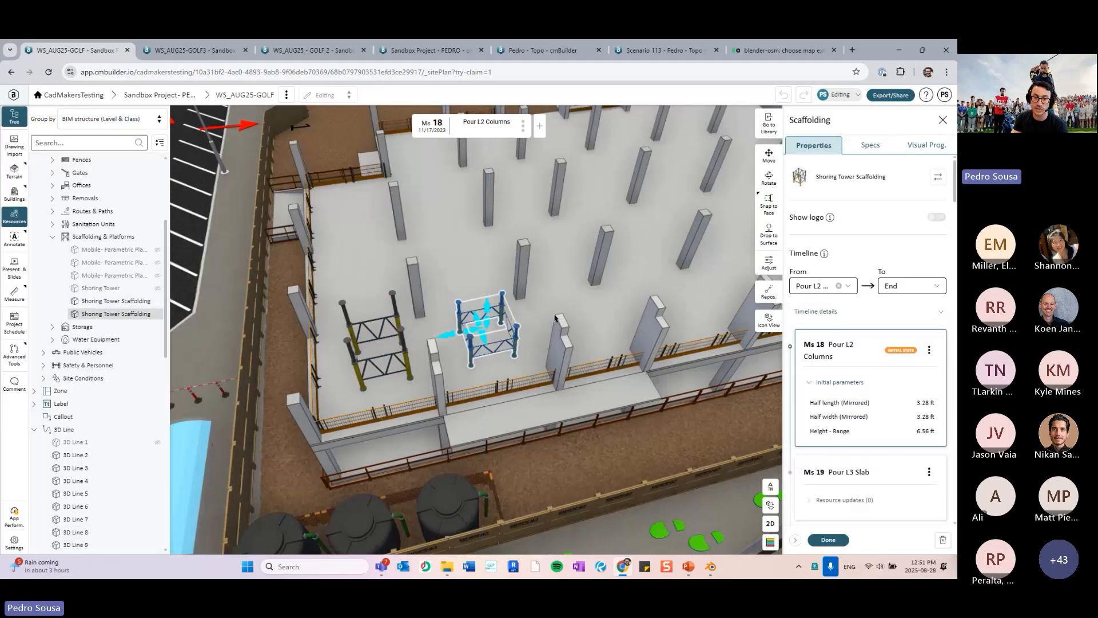
pyautogui.scroll(3, 557, 320)
pyautogui.moveTo(564, 322); pyautogui.dragTo(594, 337)
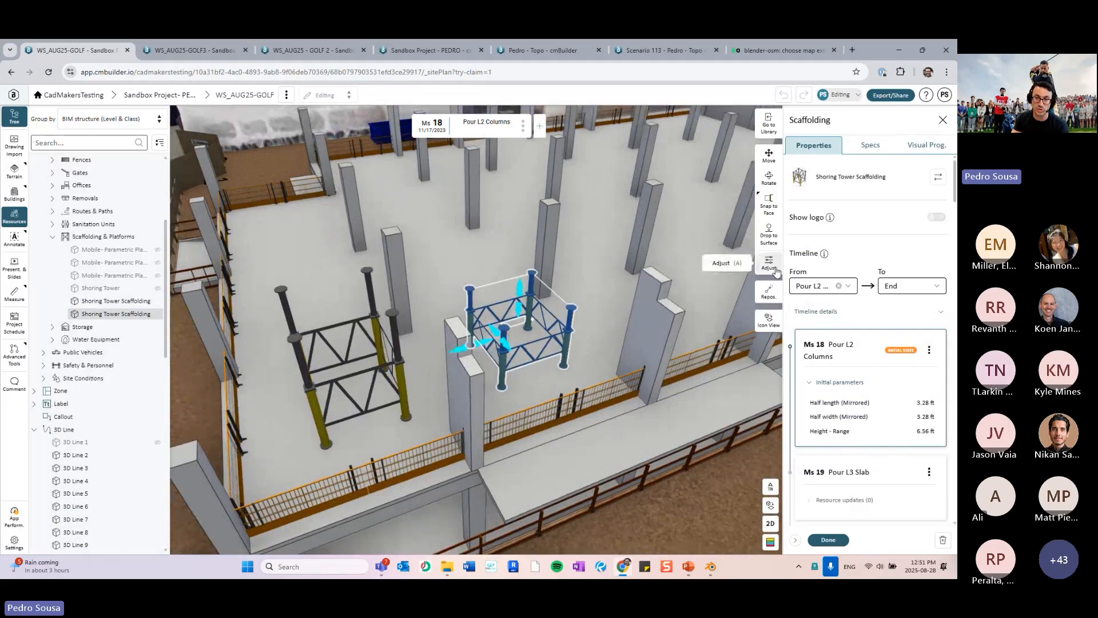
pyautogui.click(769, 263)
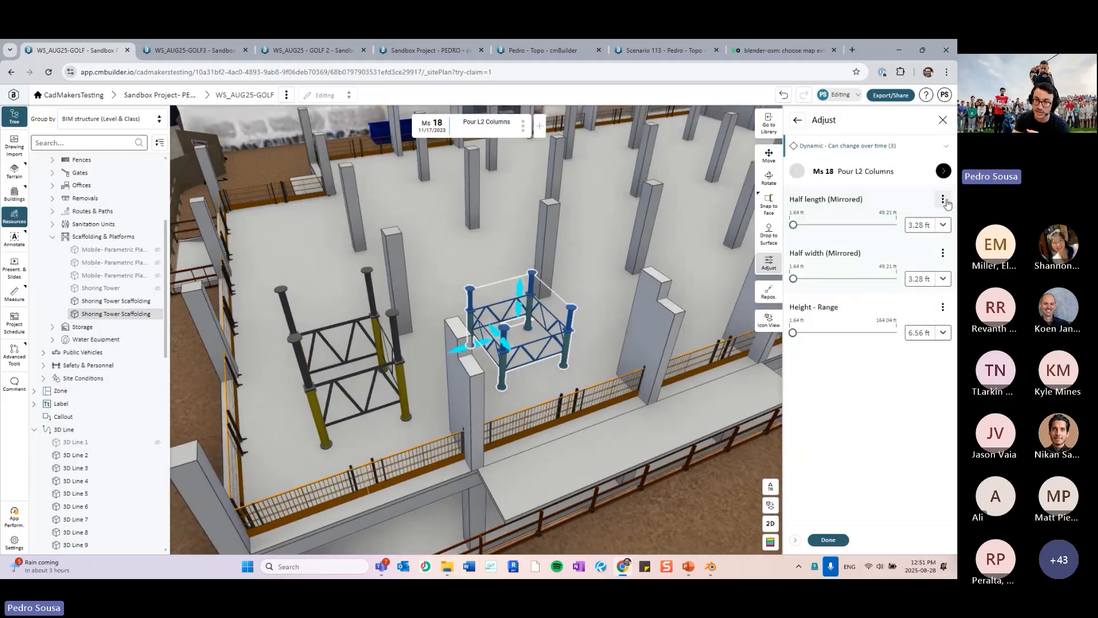
pyautogui.moveTo(620, 308)
pyautogui.mouseDown()
pyautogui.moveTo(592, 296)
pyautogui.moveTo(622, 313)
pyautogui.mouseUp()
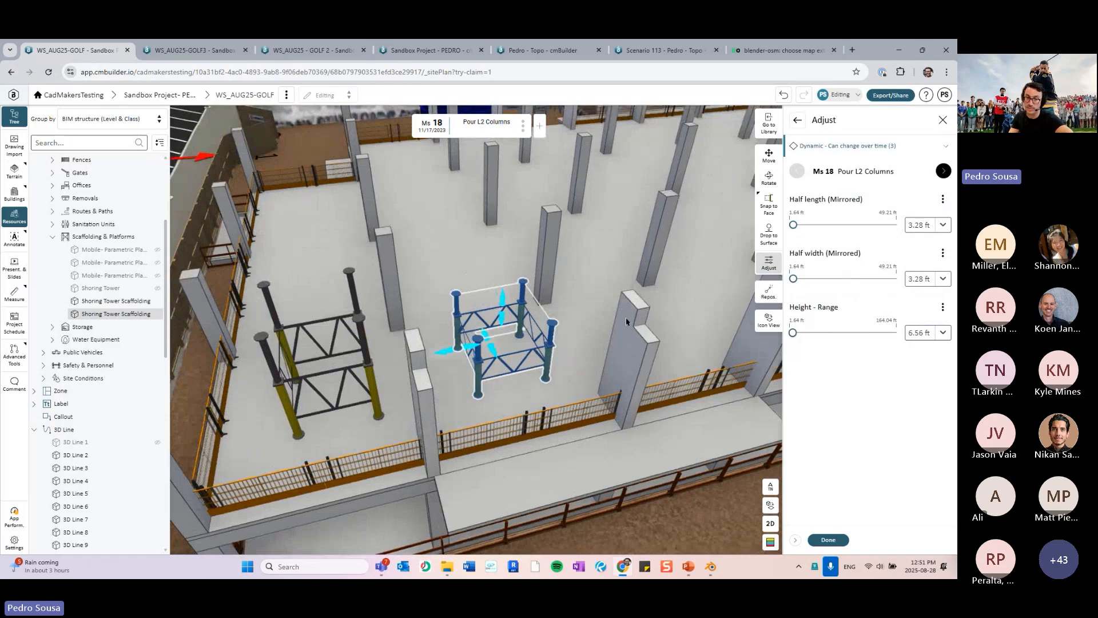
pyautogui.moveTo(596, 312); pyautogui.dragTo(710, 325)
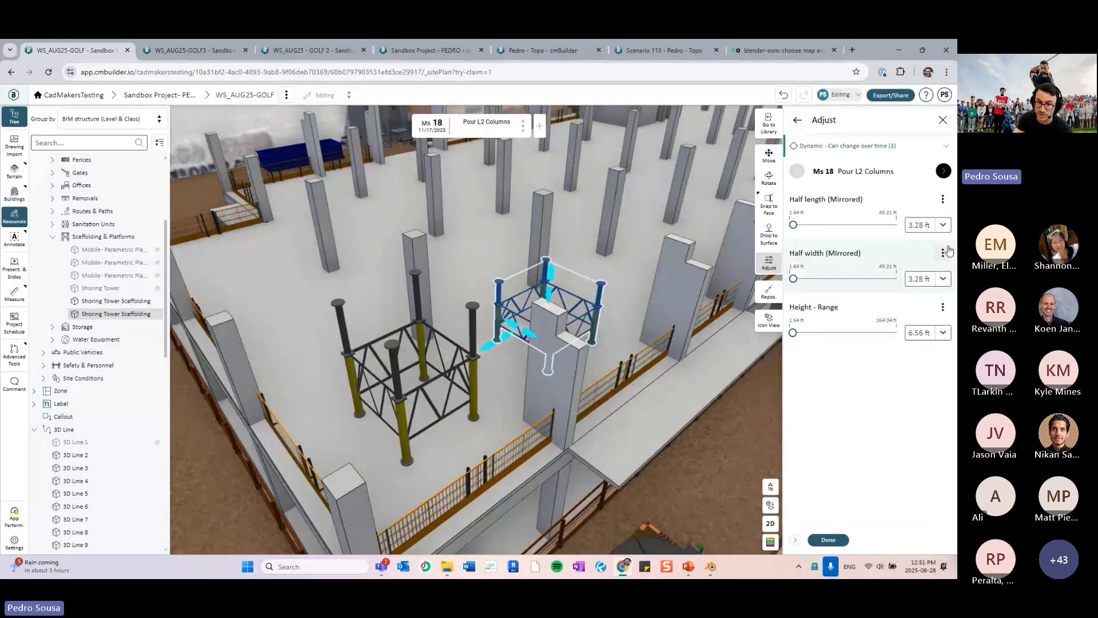
pyautogui.click(827, 540)
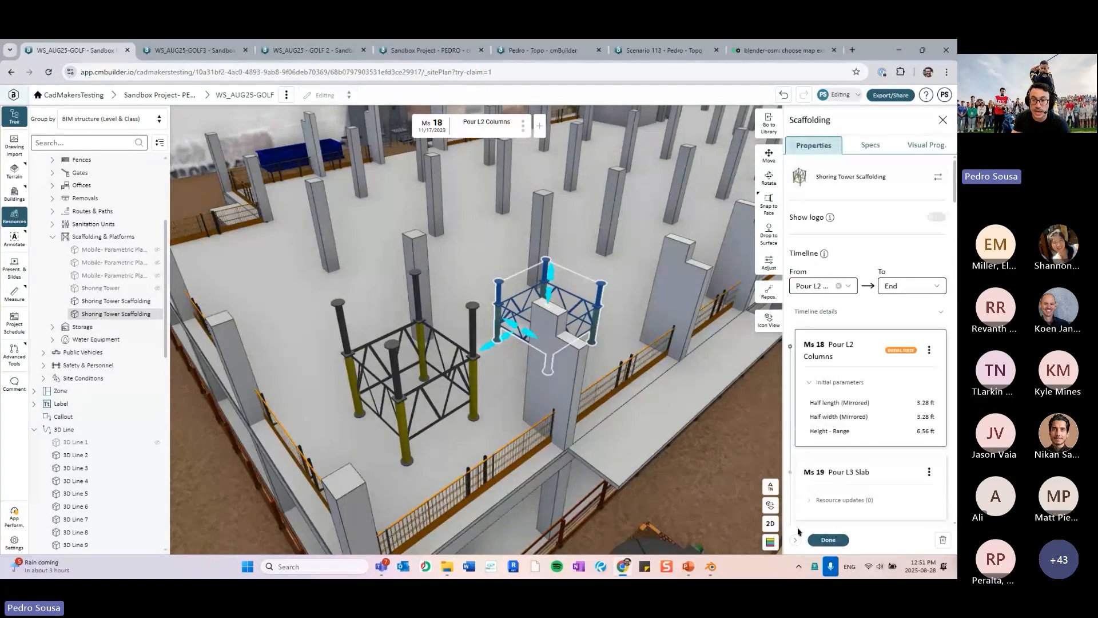
# Delete the pasted shoring tower and the original one from the scenario
pyautogui.press('Delete')
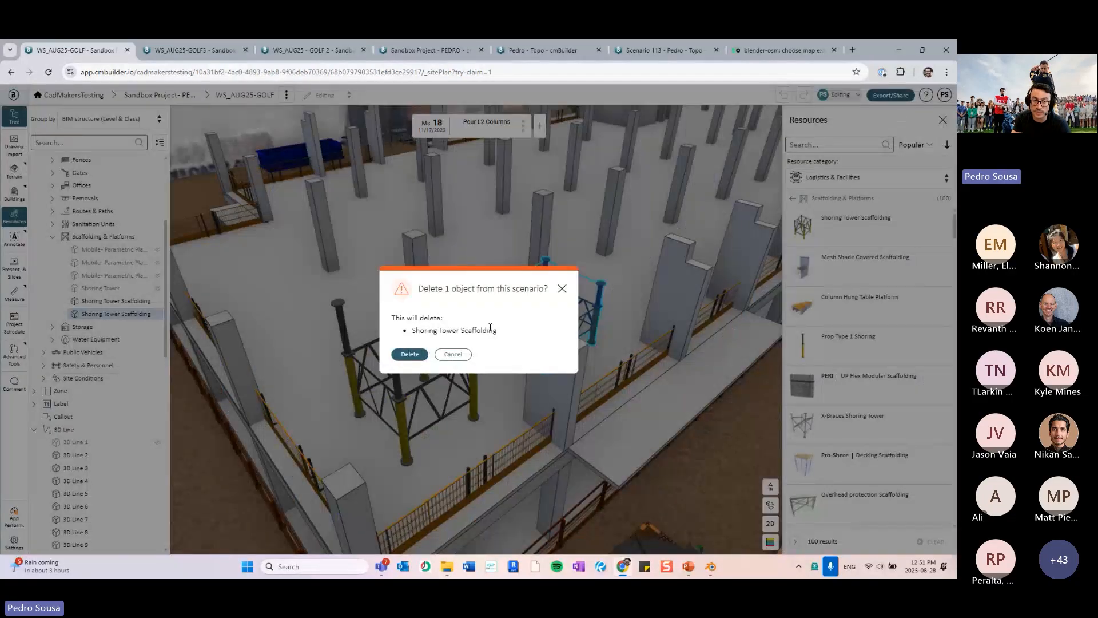
pyautogui.click(410, 354)
pyautogui.click(414, 362)
pyautogui.press('Delete')
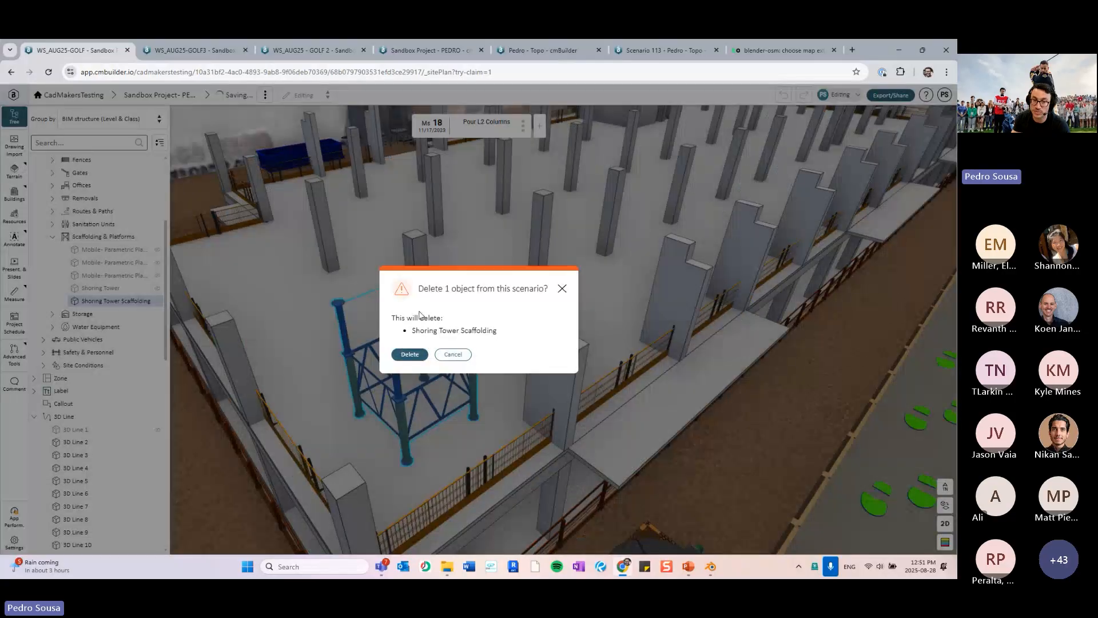
pyautogui.click(410, 355)
# In the 2D plan view, sketch a straight Z-plane polyline about 164.5 ft long along the slab's street-side bay
pyautogui.scroll(-5, 623, 283)
pyautogui.moveTo(624, 283); pyautogui.dragTo(513, 351)
pyautogui.moveTo(563, 350); pyautogui.dragTo(451, 391, button='right')
pyautogui.press('2')
pyautogui.moveTo(451, 390); pyautogui.dragTo(450, 393)
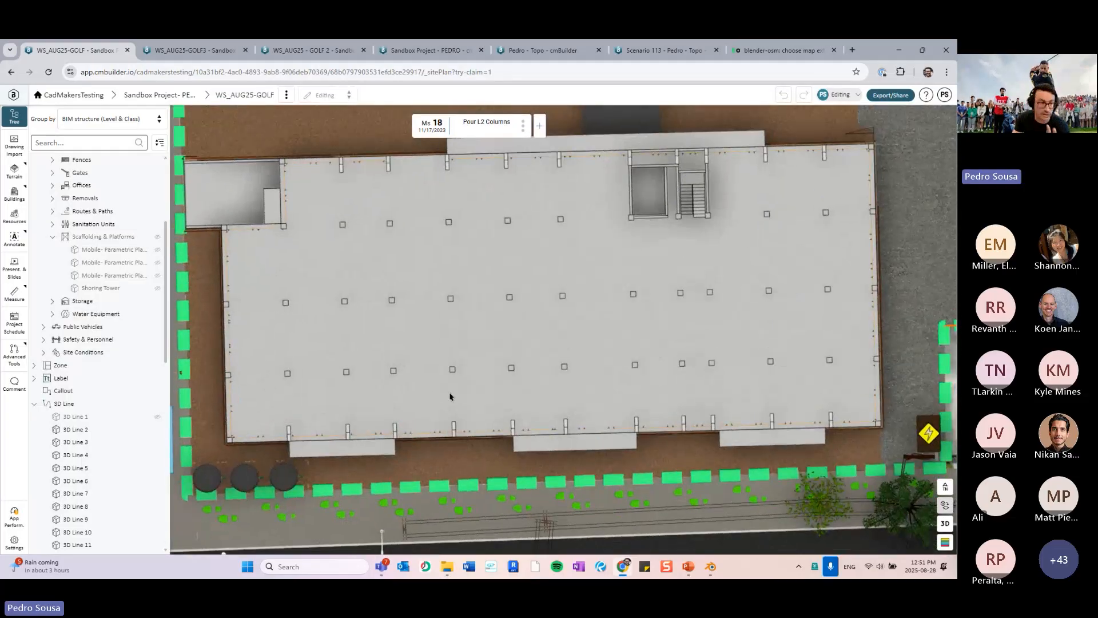
pyautogui.click(15, 293)
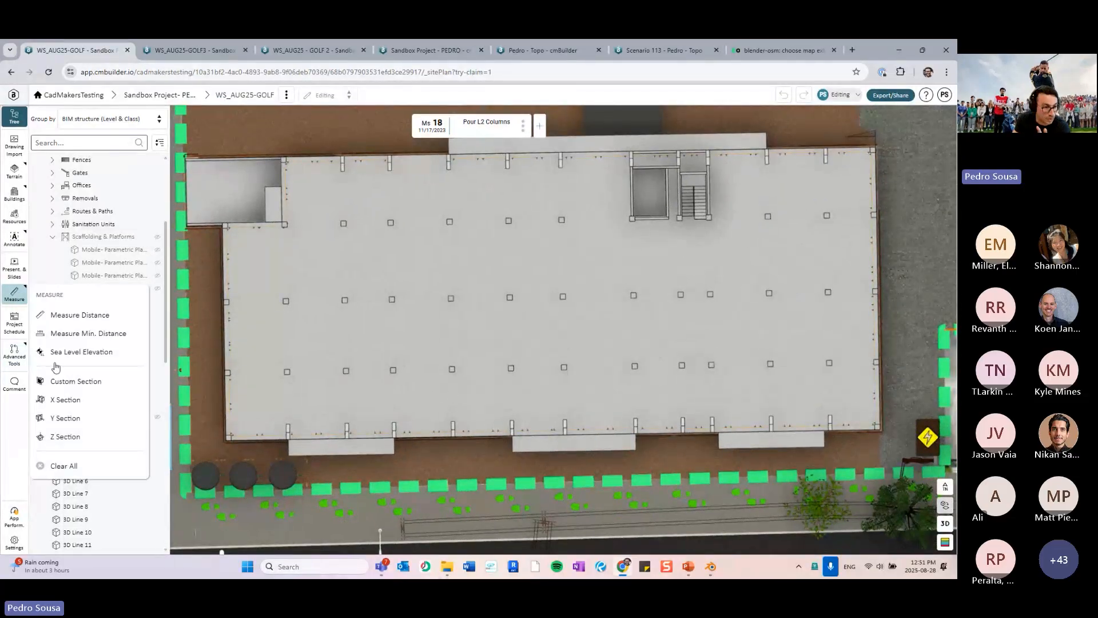
pyautogui.click(23, 246)
pyautogui.click(56, 316)
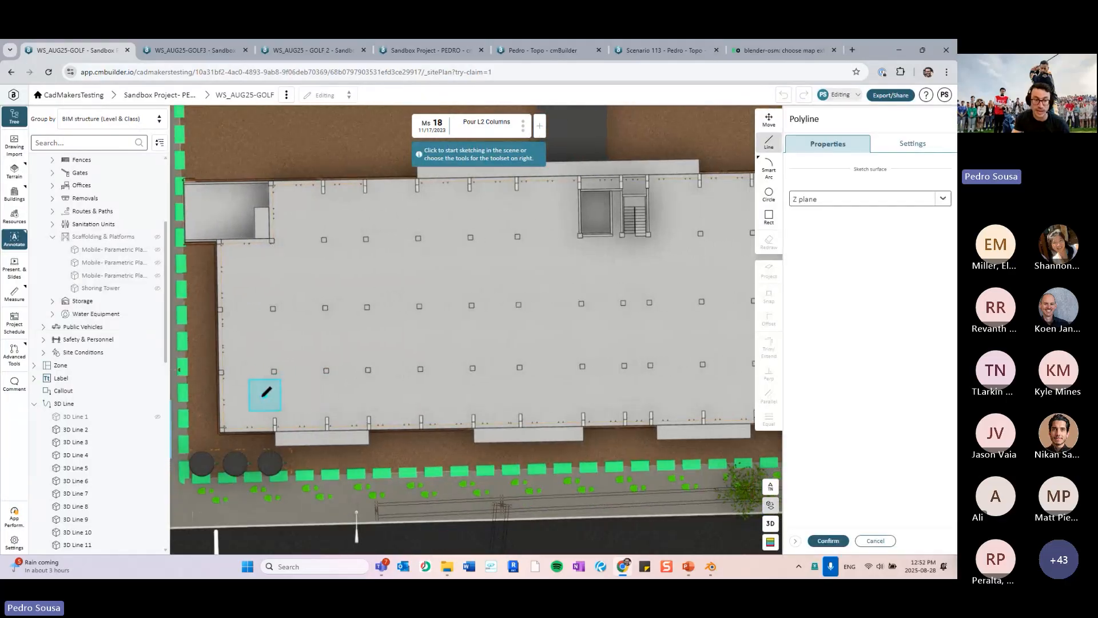
pyautogui.click(251, 396)
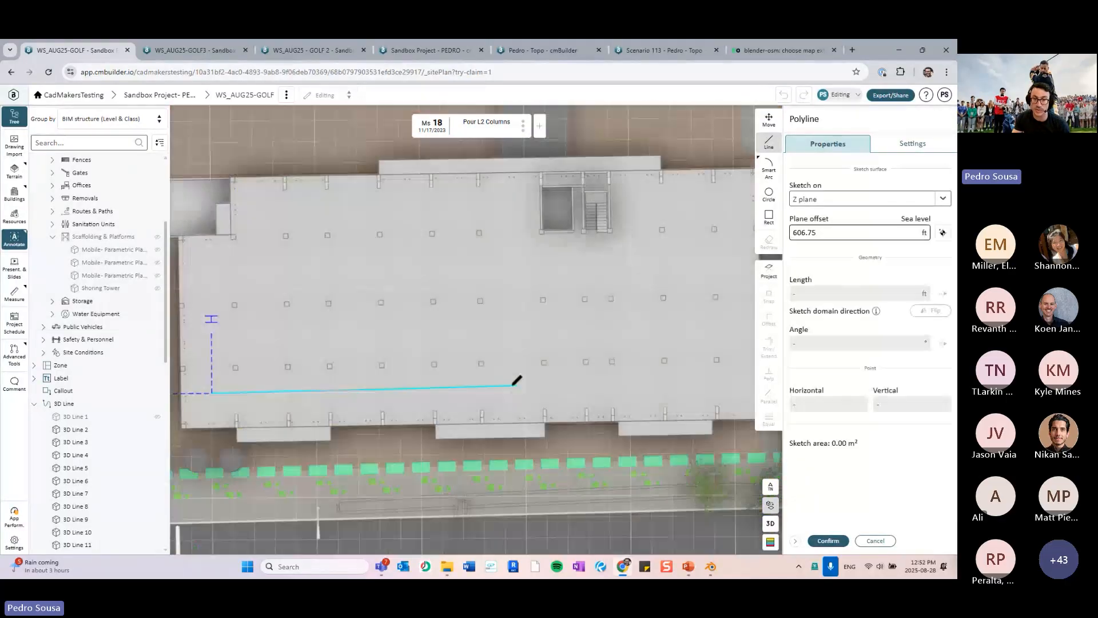
pyautogui.click(709, 380)
pyautogui.scroll(-2, 645, 361)
pyautogui.scroll(-3, 646, 361)
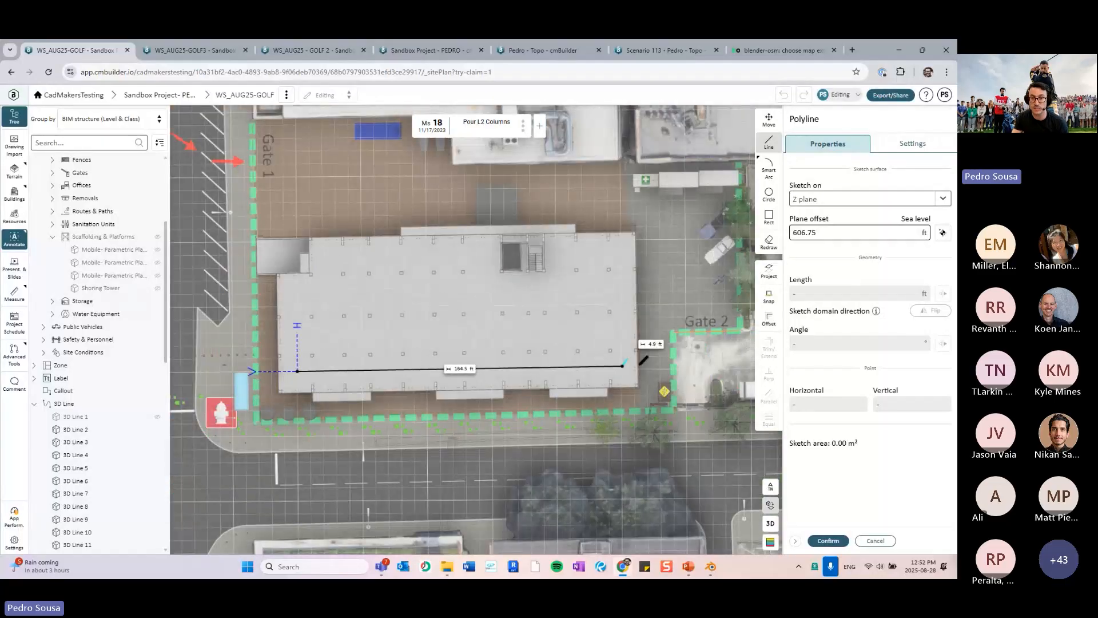
pyautogui.moveTo(702, 401); pyautogui.dragTo(666, 368, button='middle')
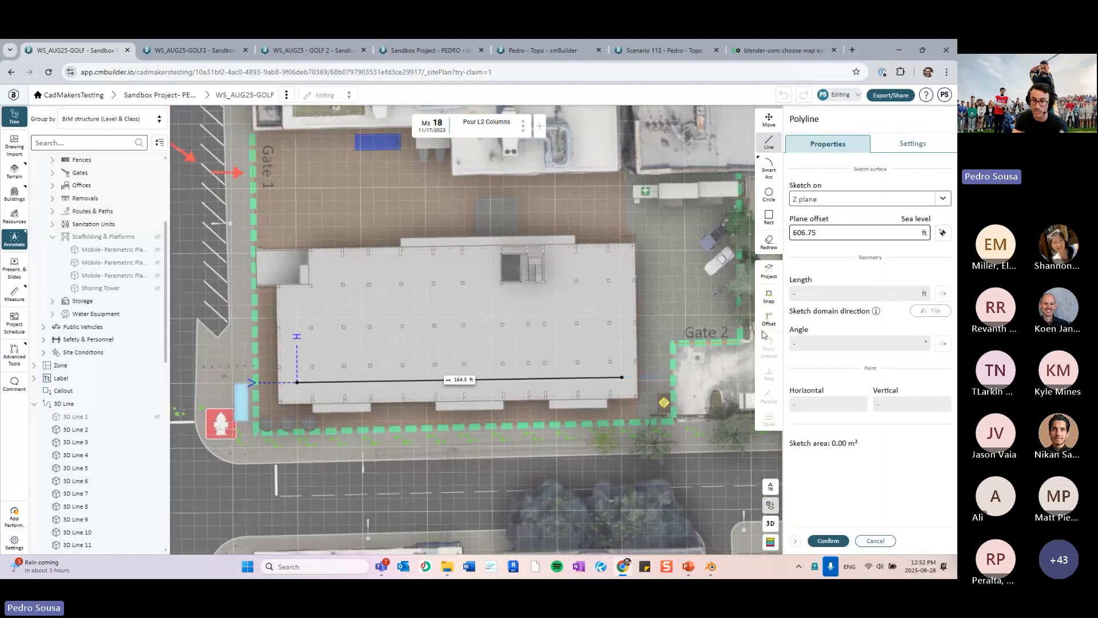
# Offset the sketched line inward to the next column bay, keeping the original line
pyautogui.click(769, 319)
pyautogui.scroll(3, 537, 367)
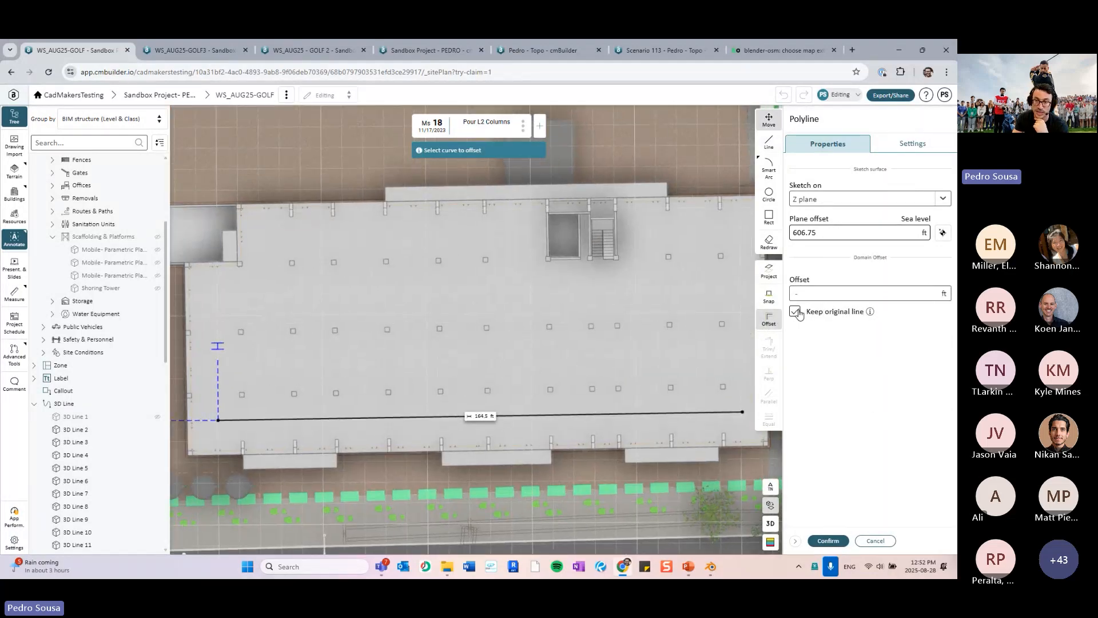
pyautogui.moveTo(637, 412); pyautogui.dragTo(636, 363)
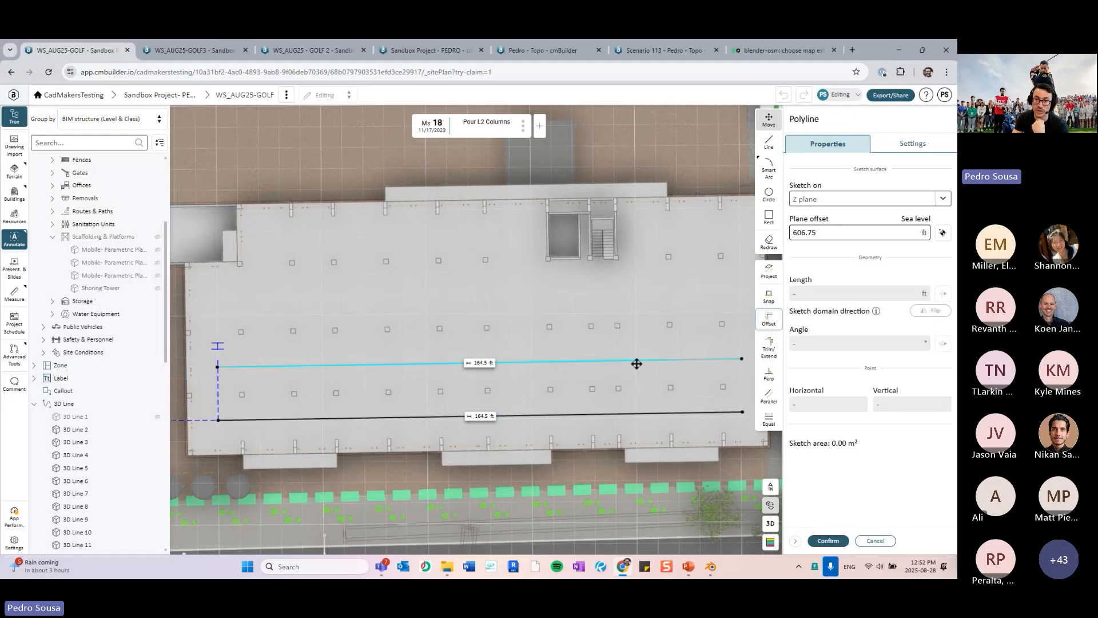
# Offset the line inward twice more, by about 19.67 ft and 19.66 ft, keeping each original line
pyautogui.click(769, 318)
pyautogui.moveTo(655, 360); pyautogui.dragTo(640, 302)
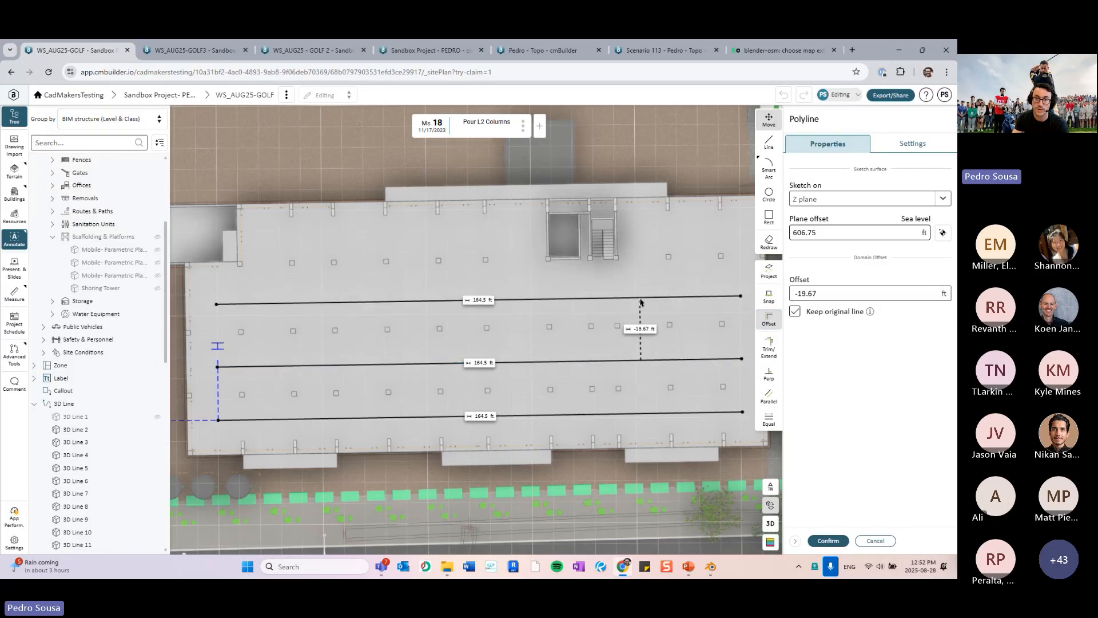
pyautogui.moveTo(520, 318); pyautogui.dragTo(526, 338, button='middle')
pyautogui.click(526, 338)
pyautogui.click(537, 319)
pyautogui.click(527, 261)
pyautogui.press('o')
pyautogui.moveTo(547, 320); pyautogui.dragTo(531, 257)
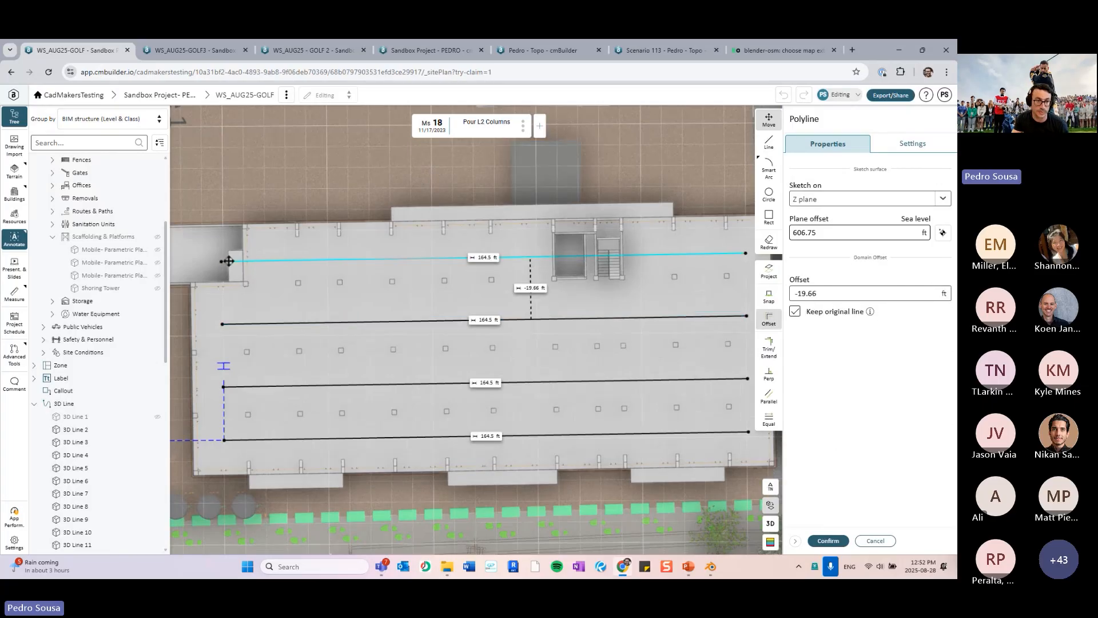
# Shorten the innermost line at both ends to about 85 ft, stopping before the stair core, and confirm the sketch
pyautogui.click(260, 268)
pyautogui.moveTo(225, 261); pyautogui.dragTo(260, 262)
pyautogui.moveTo(730, 253); pyautogui.dragTo(515, 258)
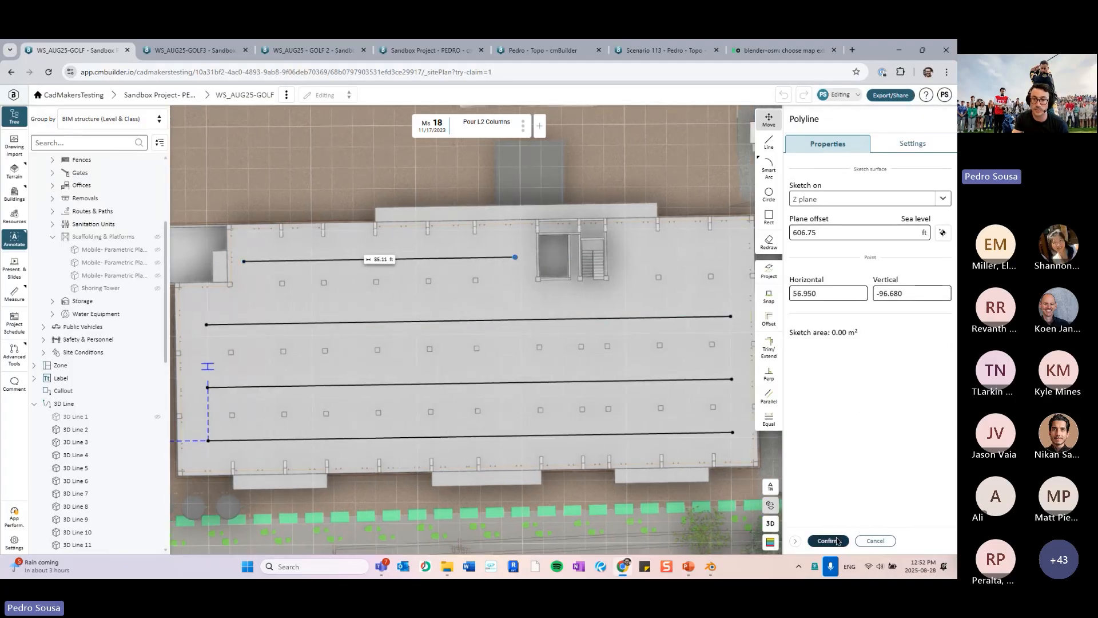
pyautogui.click(835, 540)
# Start placing Shoring Tower Scaffolding as a polyline sketched on the slab's Z plane
pyautogui.moveTo(456, 433); pyautogui.dragTo(535, 352)
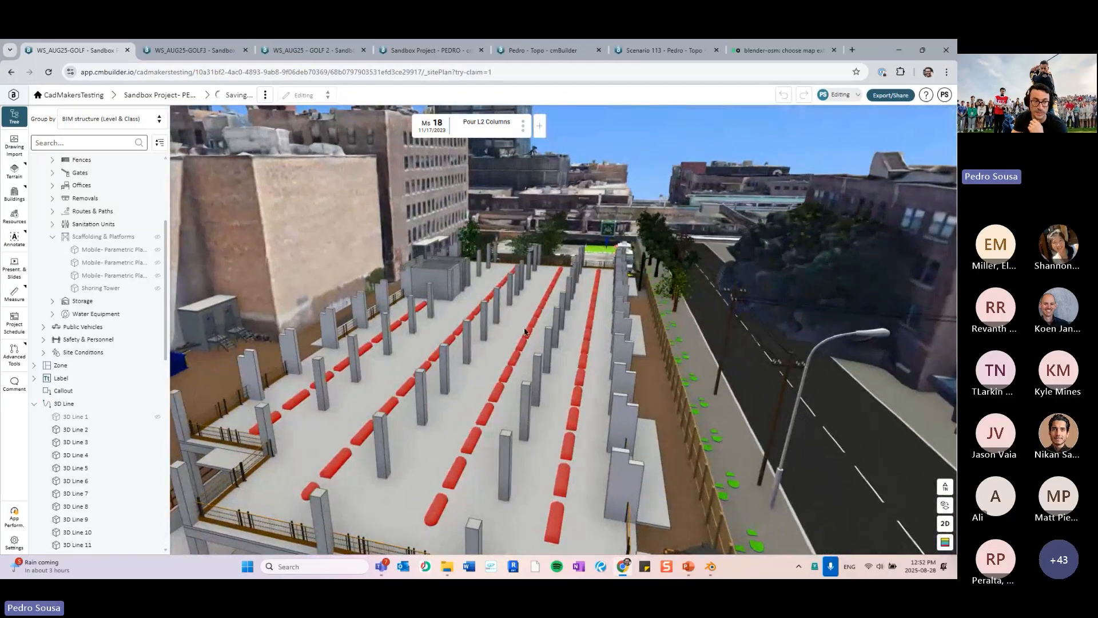
pyautogui.click(524, 331)
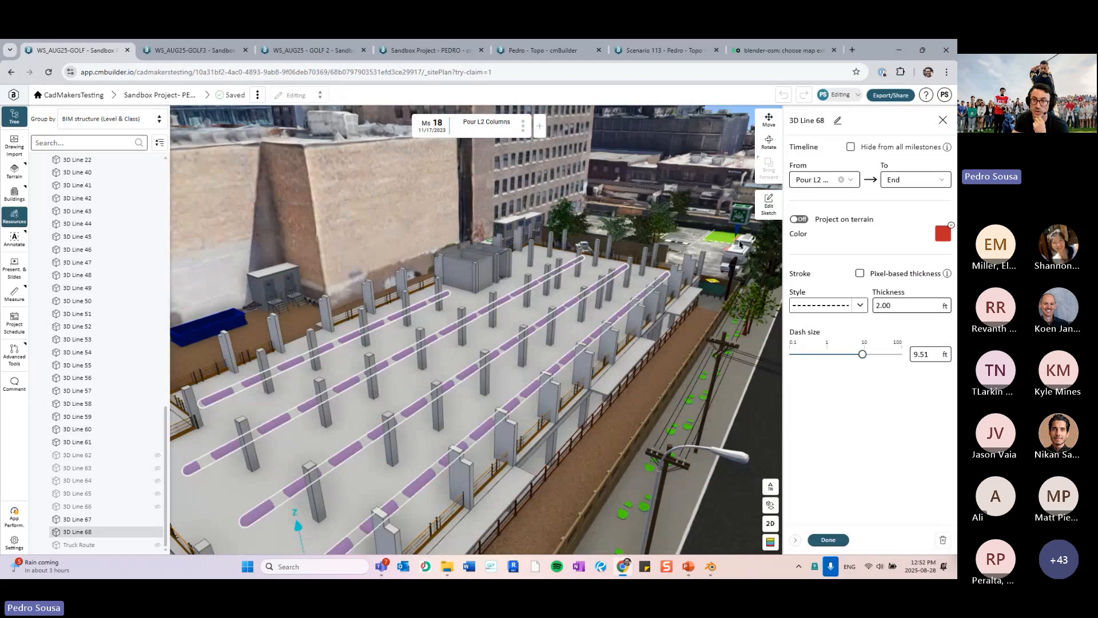
pyautogui.press('Escape')
pyautogui.click(836, 223)
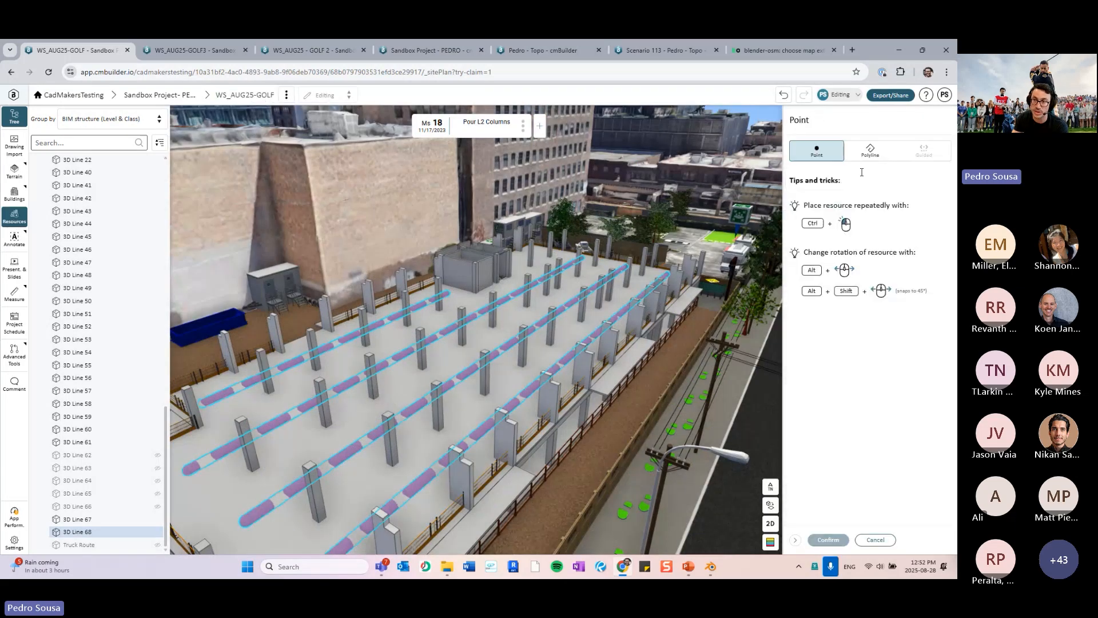
pyautogui.click(880, 158)
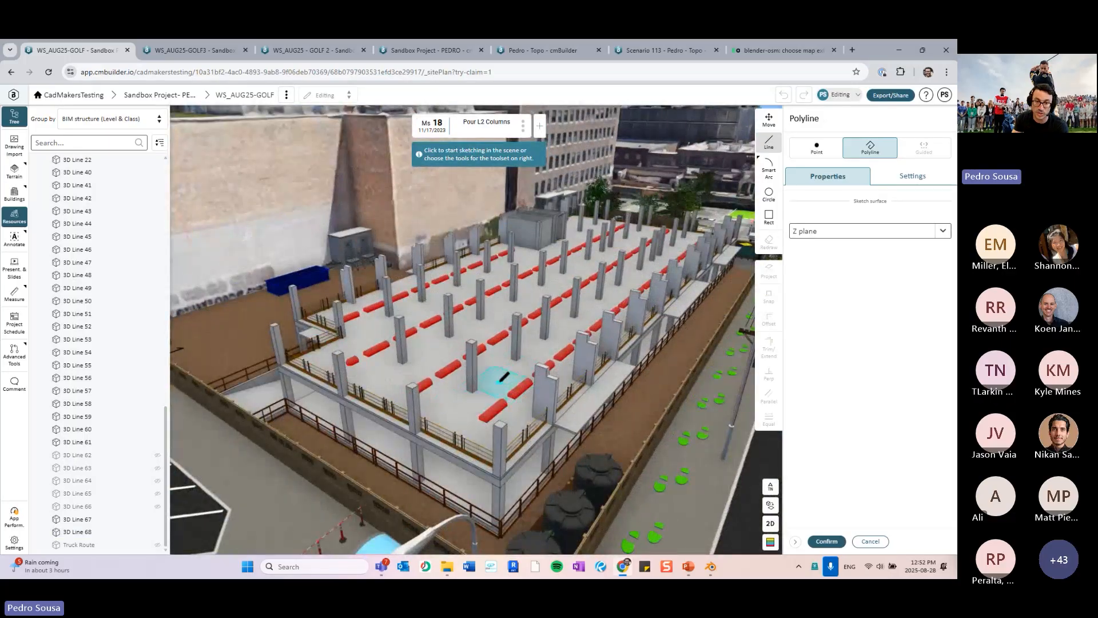
pyautogui.click(501, 380)
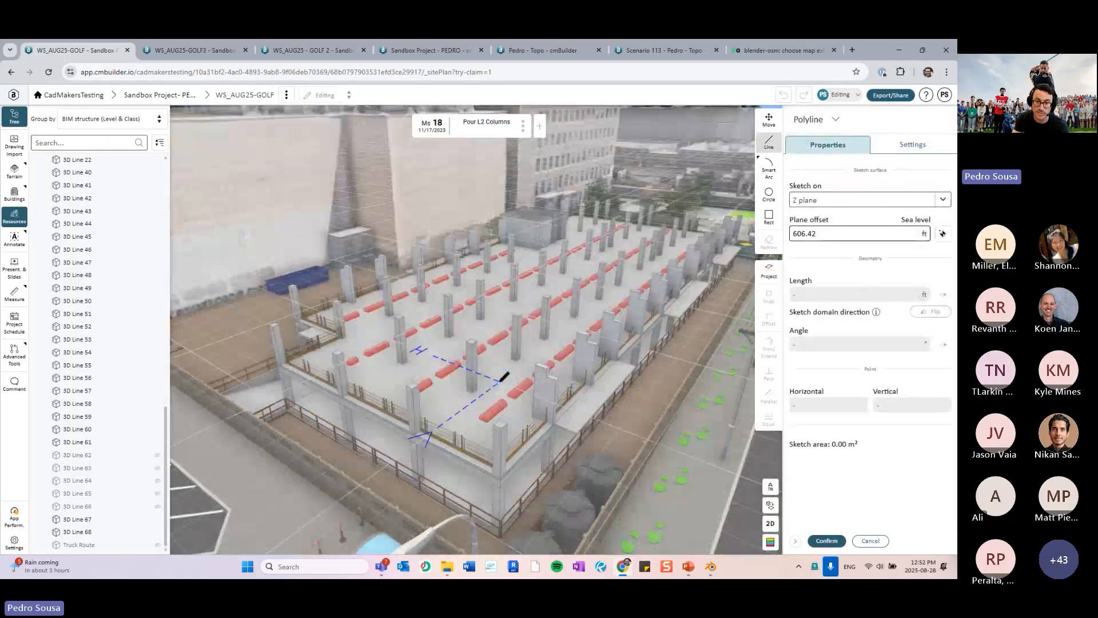
# Project the dashed 3D lines on the slab onto the scaffolding's sketch plane
pyautogui.click(769, 270)
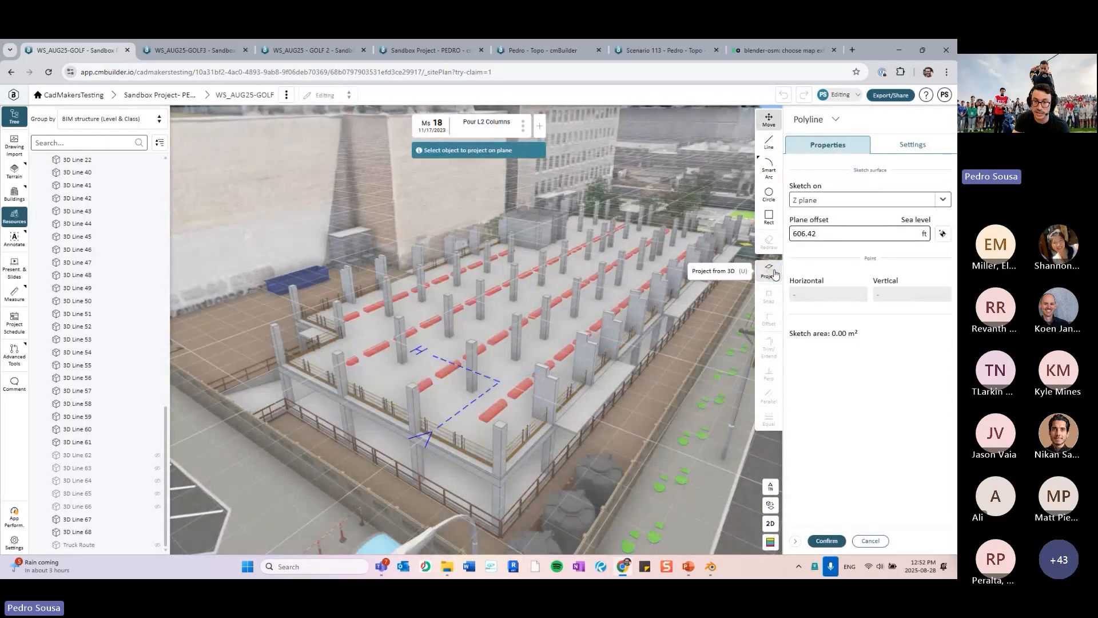
pyautogui.click(518, 398)
pyautogui.moveTo(549, 330)
pyautogui.mouseDown(button='middle')
pyautogui.moveTo(572, 343)
pyautogui.moveTo(523, 358)
pyautogui.moveTo(667, 345)
pyautogui.mouseUp(button='middle')
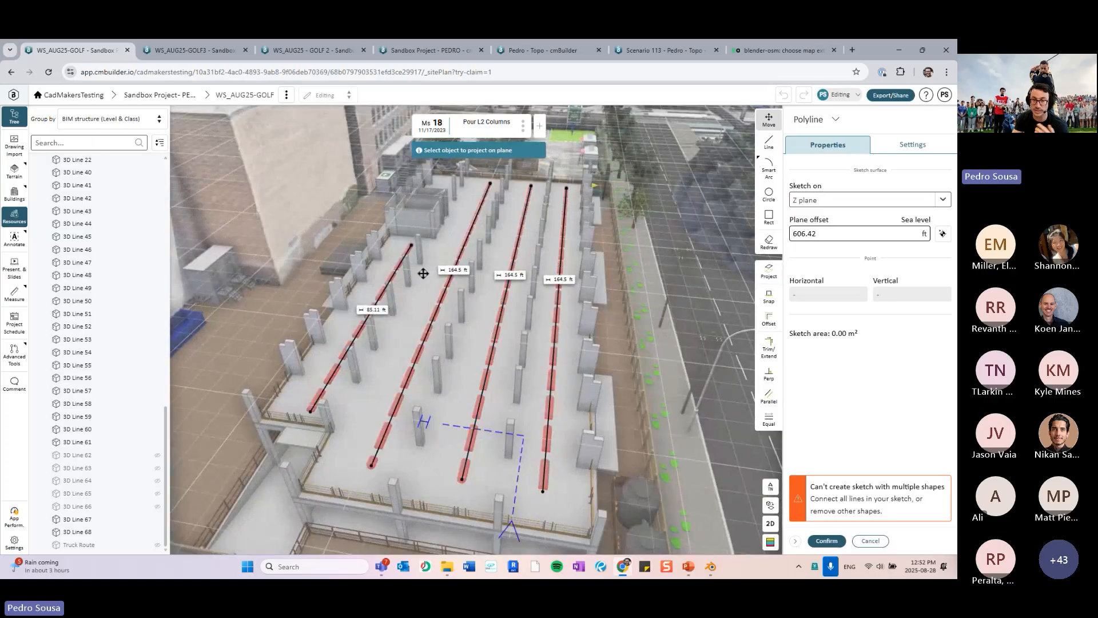
pyautogui.moveTo(656, 205)
pyautogui.mouseDown(button='middle')
pyautogui.moveTo(562, 245)
pyautogui.moveTo(599, 261)
pyautogui.mouseUp(button='middle')
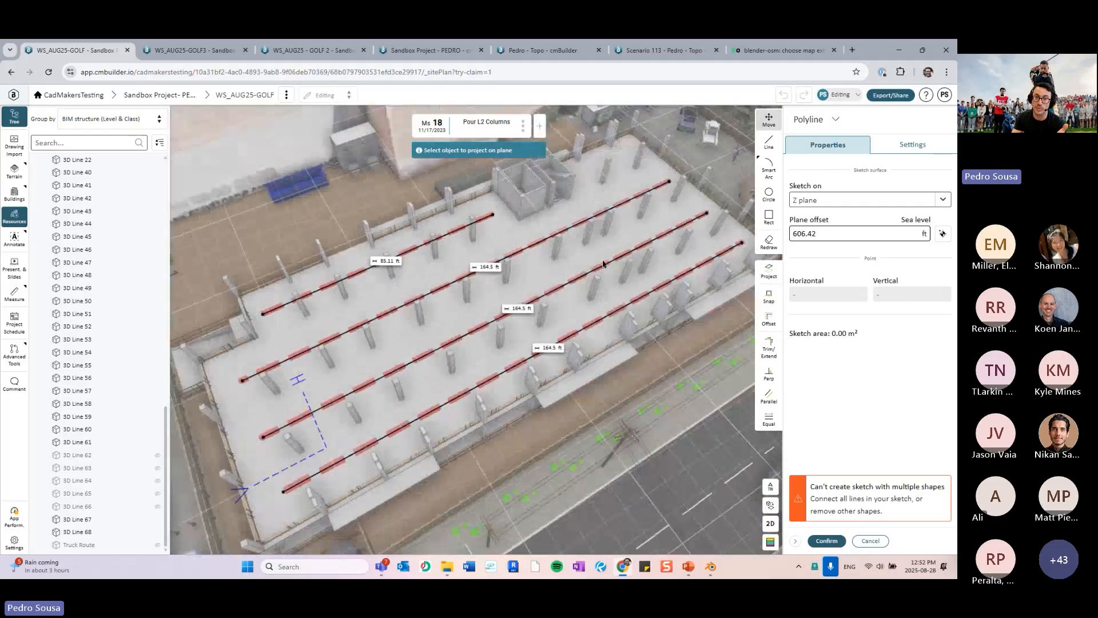
# Delete the three inner projected lines, keeping only the street-side one, and confirm the scaffolding sketch
pyautogui.moveTo(496, 351); pyautogui.dragTo(525, 336, button='middle')
pyautogui.moveTo(526, 336)
pyautogui.mouseDown()
pyautogui.moveTo(426, 297)
pyautogui.moveTo(377, 260)
pyautogui.mouseUp()
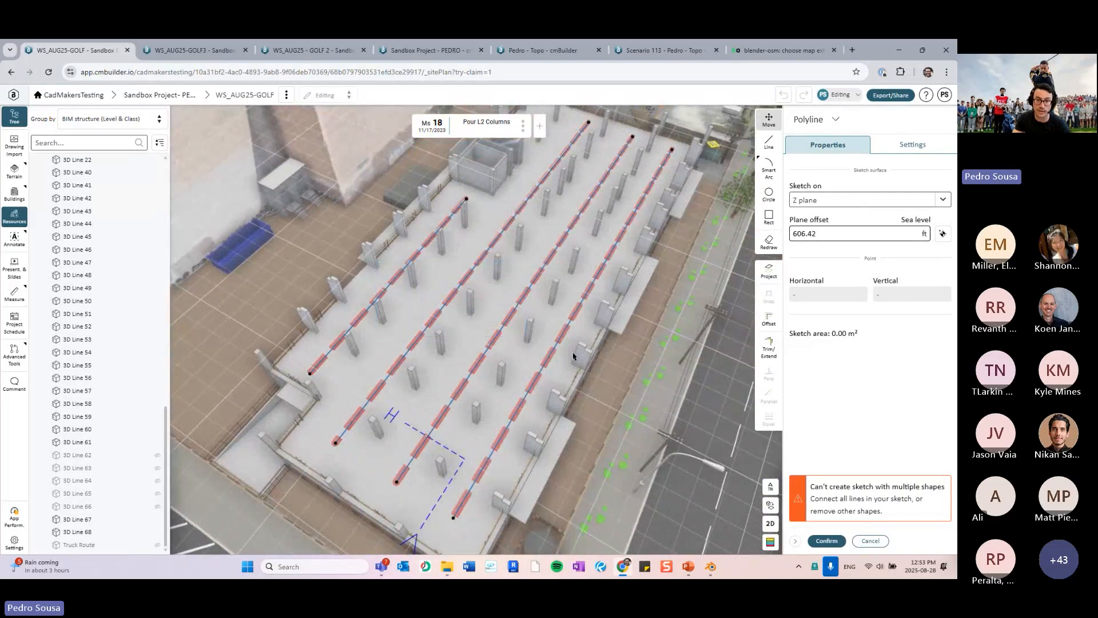
pyautogui.moveTo(501, 349)
pyautogui.mouseDown()
pyautogui.moveTo(374, 278)
pyautogui.moveTo(372, 265)
pyautogui.mouseUp()
pyautogui.moveTo(566, 444); pyautogui.dragTo(636, 461, button='middle')
pyautogui.moveTo(518, 511)
pyautogui.mouseDown()
pyautogui.moveTo(371, 382)
pyautogui.moveTo(367, 364)
pyautogui.mouseUp()
pyautogui.keyDown('shift'); pyautogui.click(520, 350); pyautogui.keyUp('shift')
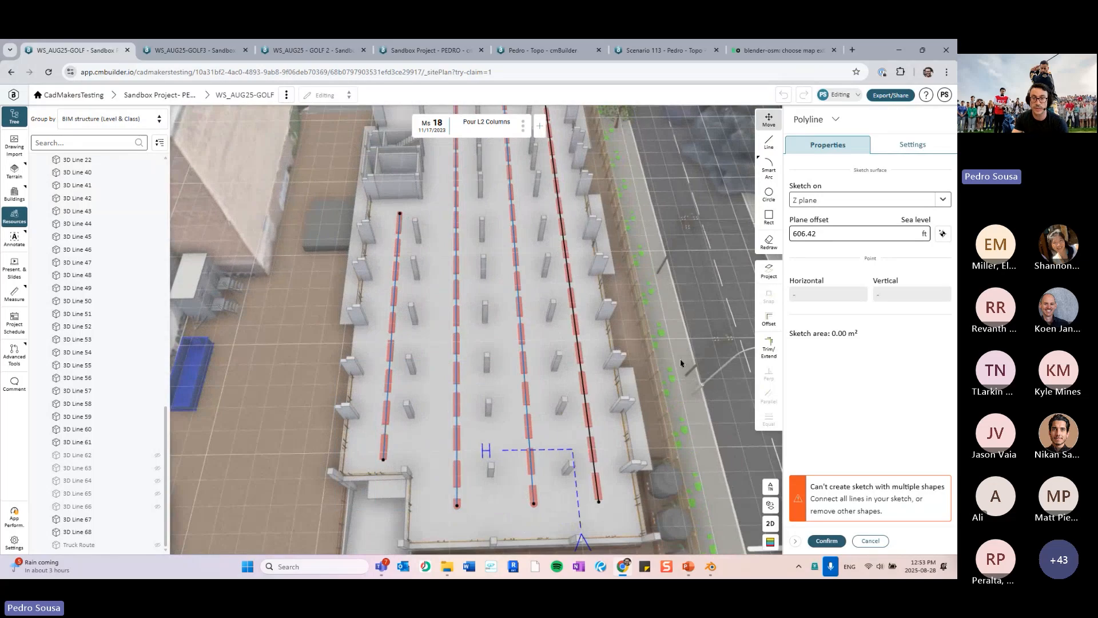
pyautogui.press('Delete')
pyautogui.moveTo(681, 362); pyautogui.dragTo(601, 375, button='middle')
pyautogui.click(824, 540)
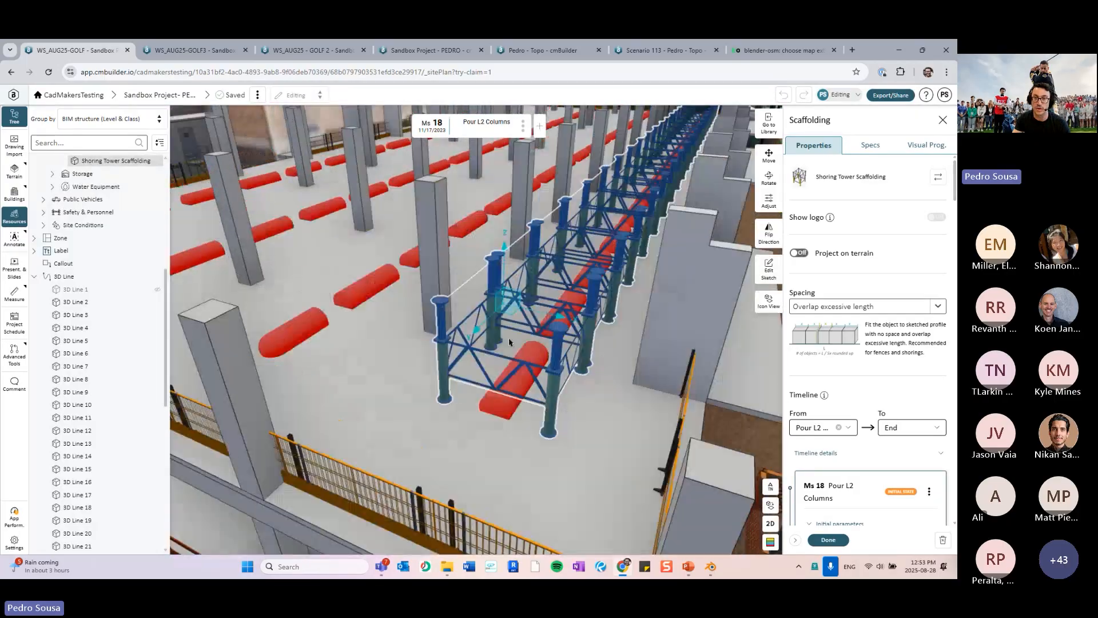
# Raise the street-side shoring tower row's height to about 11.15 ft
pyautogui.click(769, 200)
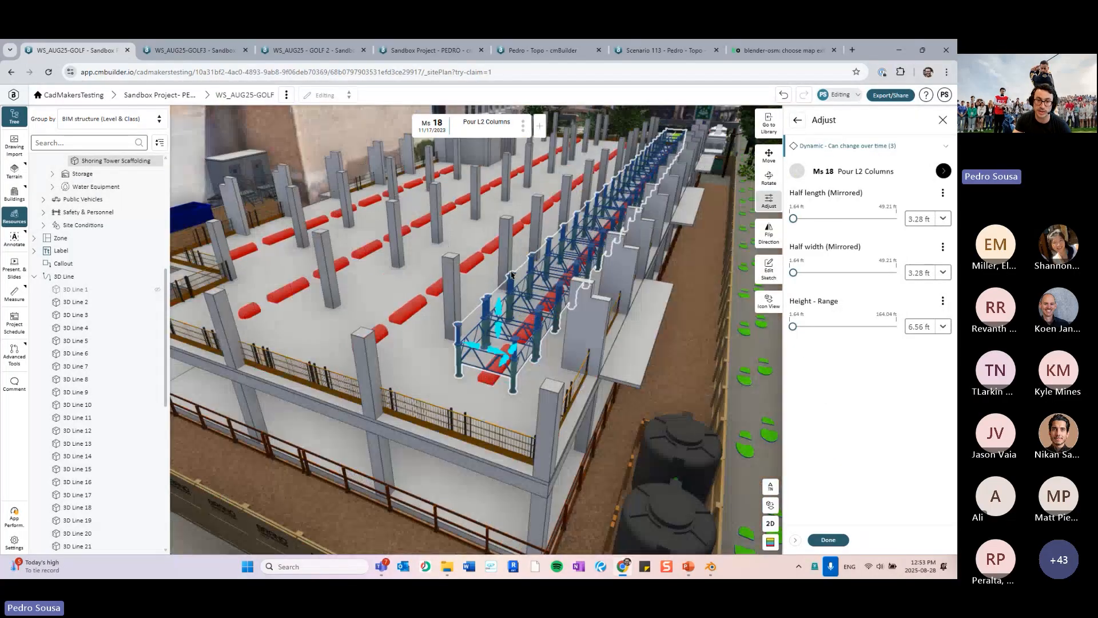
pyautogui.moveTo(499, 323); pyautogui.dragTo(497, 267)
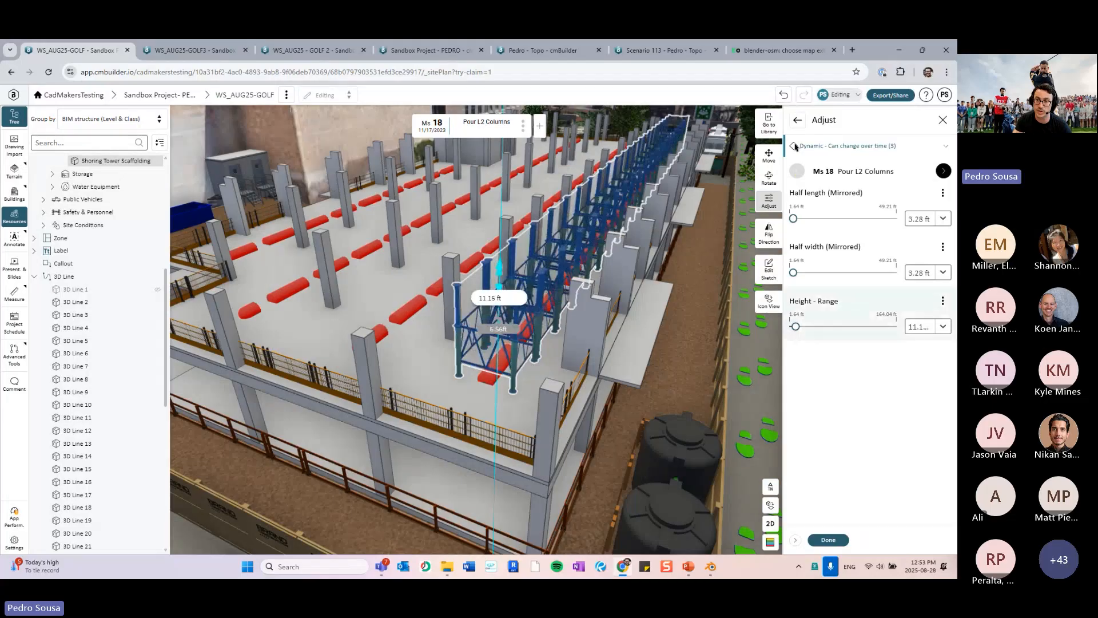
pyautogui.click(798, 120)
# Change the street-side tower row's spacing to Custom spacing and finish editing it
pyautogui.click(825, 308)
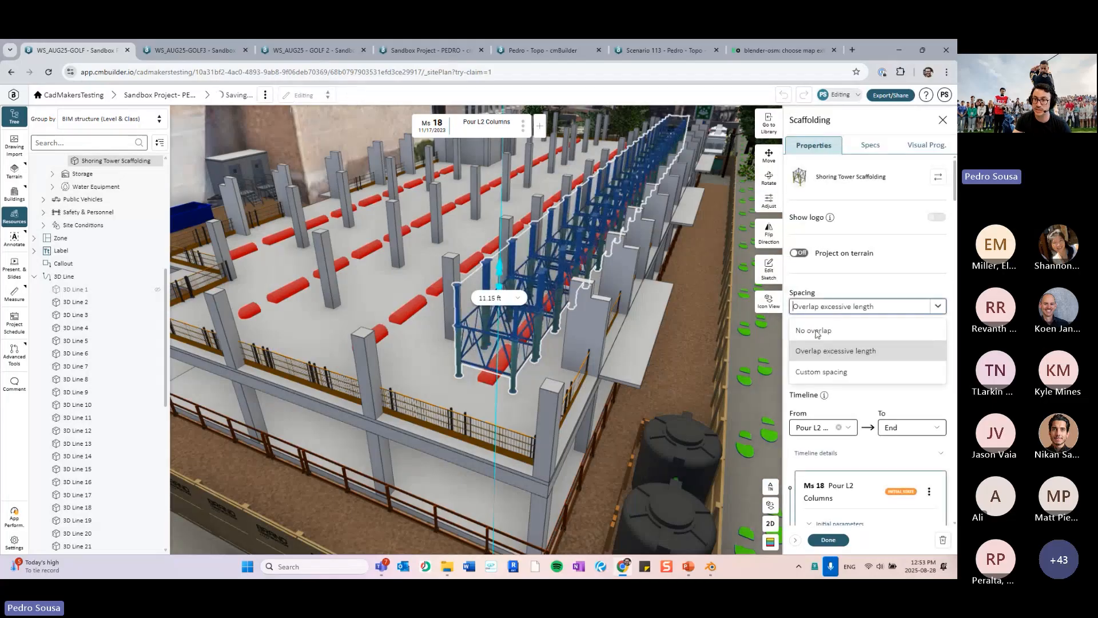
pyautogui.click(818, 371)
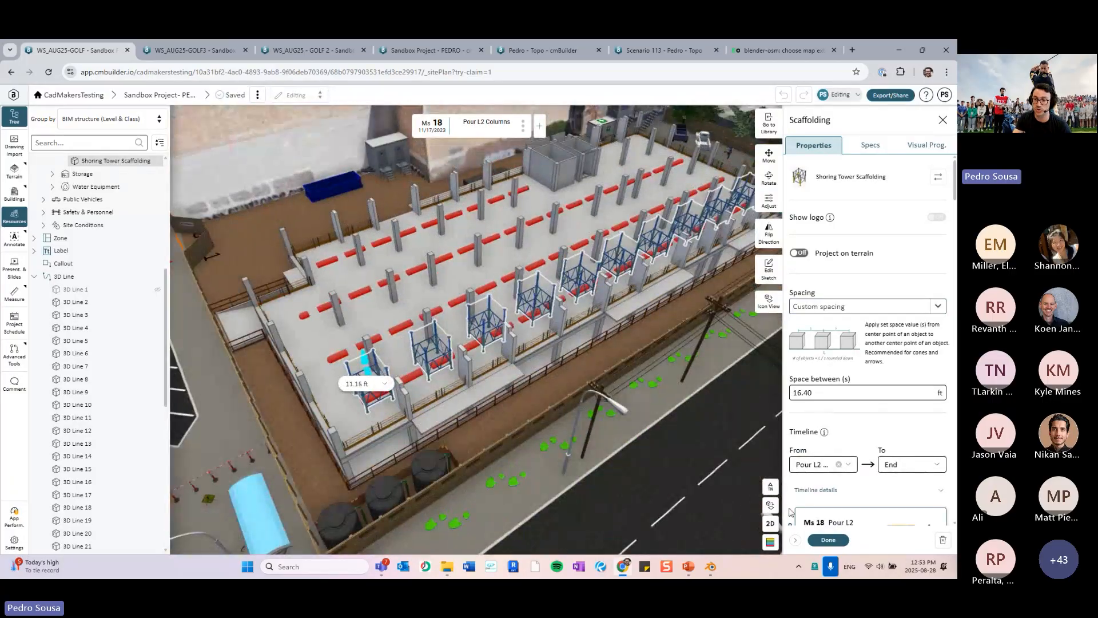
pyautogui.moveTo(501, 438); pyautogui.dragTo(577, 427, button='right')
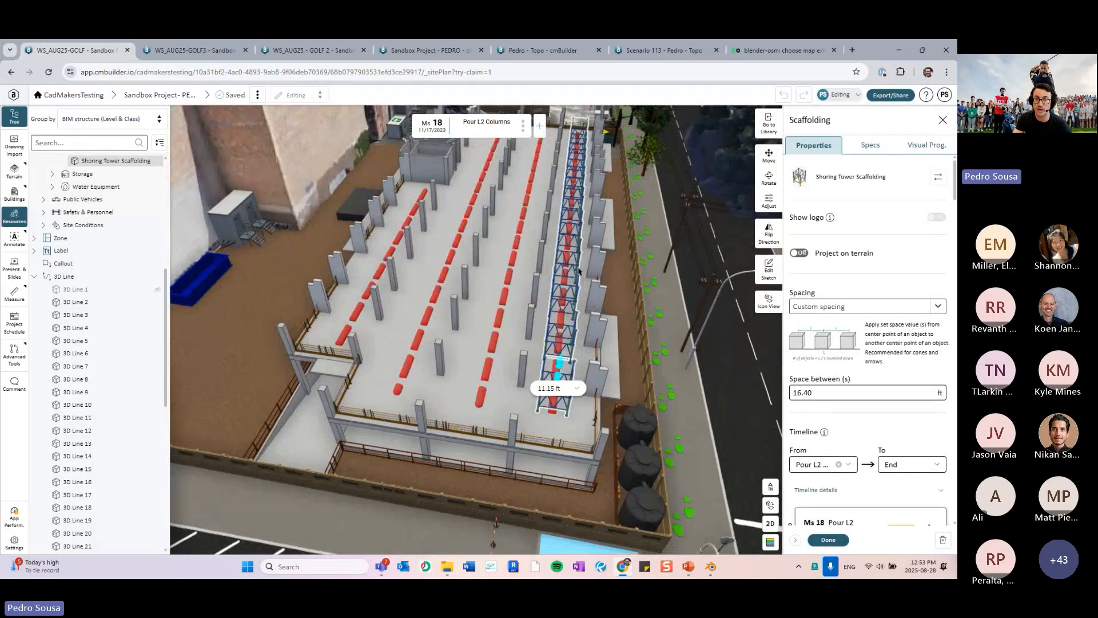
pyautogui.moveTo(651, 232); pyautogui.dragTo(805, 504, button='right')
pyautogui.click(828, 539)
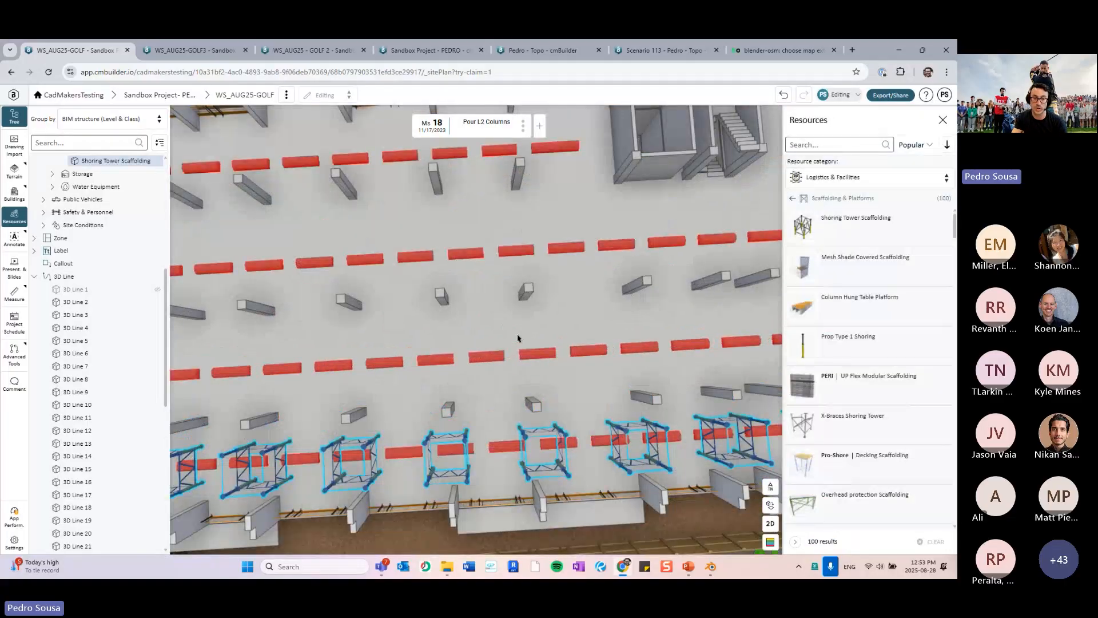
# Copy the street-side shoring tower row in plan view and paste it onto the adjacent dashed line
pyautogui.hotkey('ctrl', 'v')
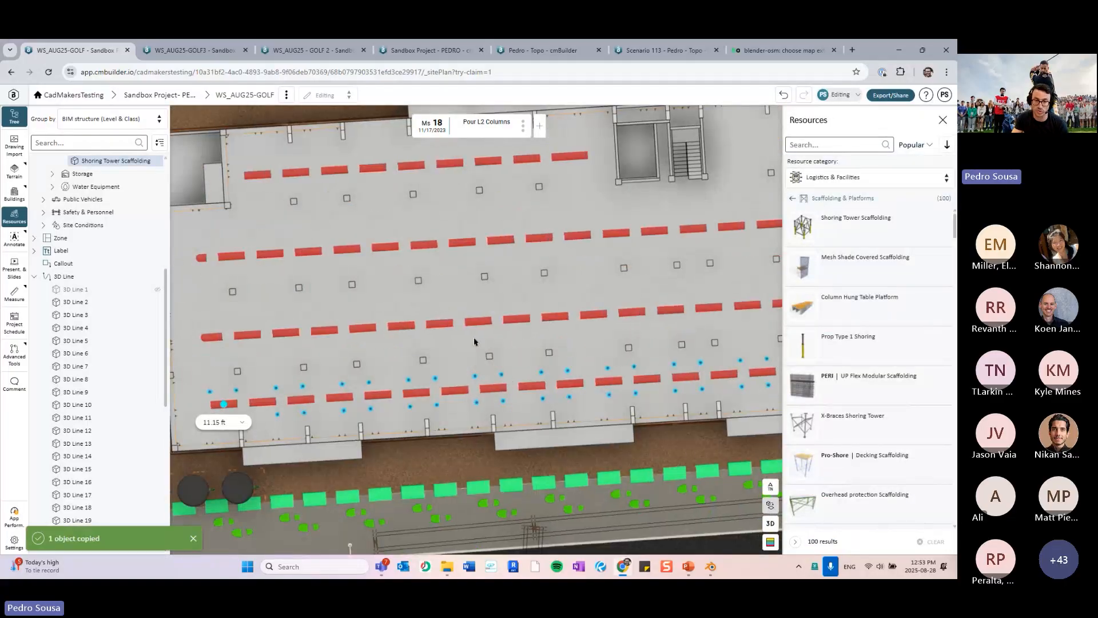
pyautogui.scroll(-3, 537, 289)
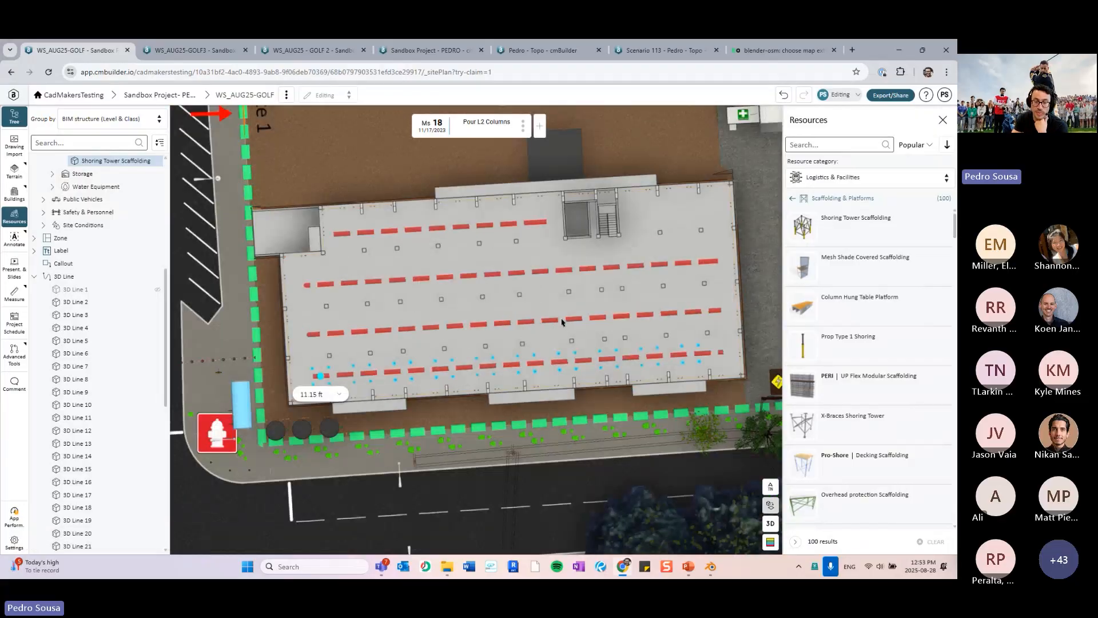
pyautogui.hotkey('ctrl', 'v')
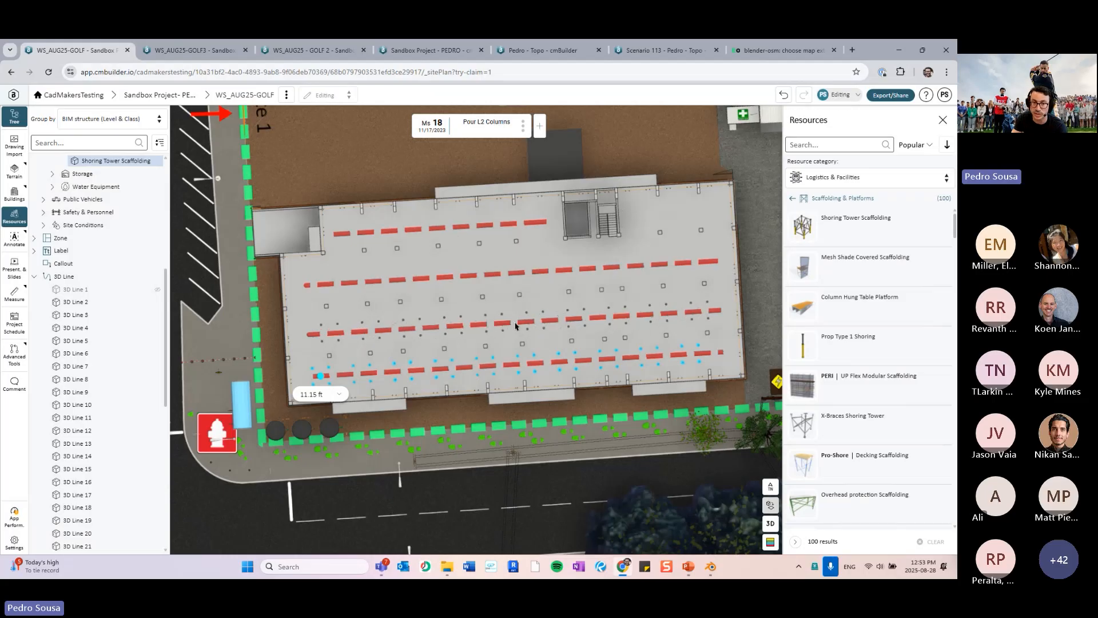
pyautogui.press('m')
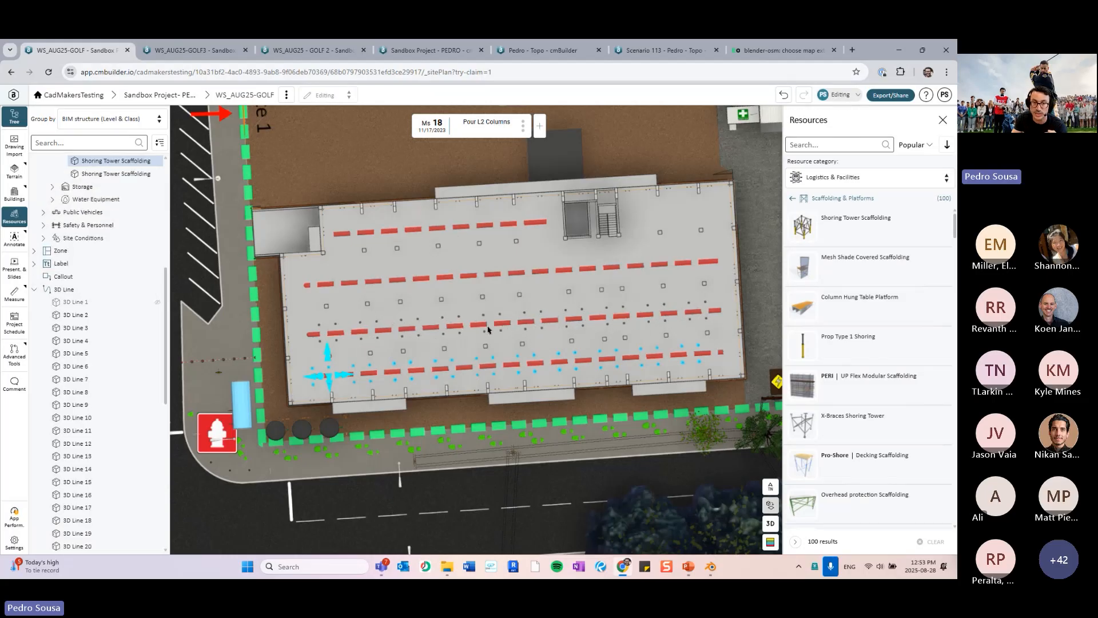
# Open the pasted tower row's sketch in the 3D view and clear its existing line for redrawing
pyautogui.scroll(2, 531, 337)
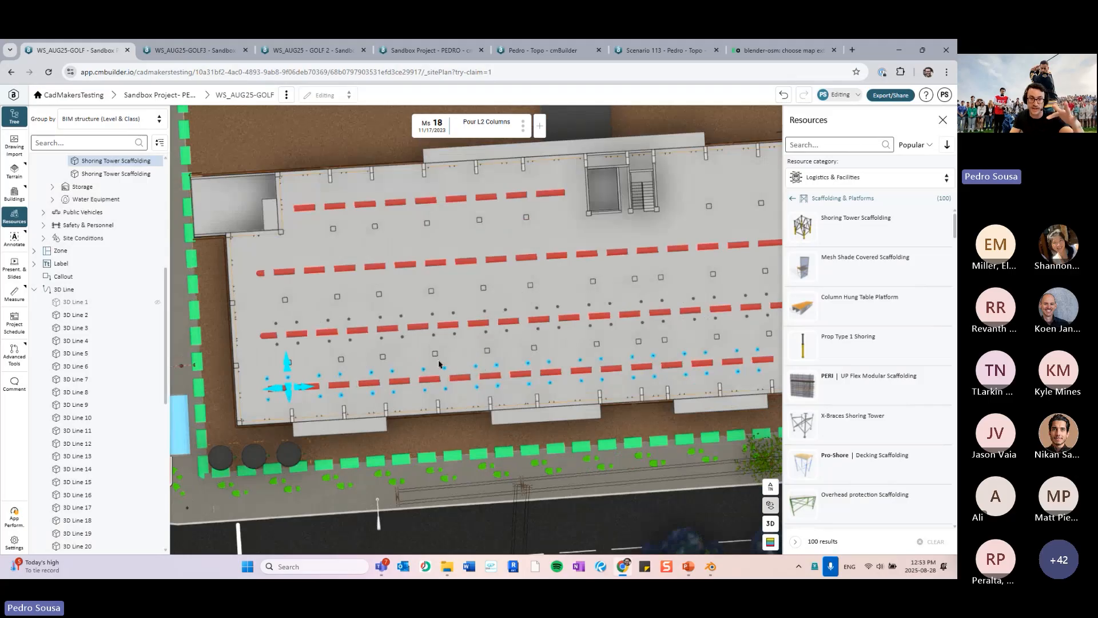
pyautogui.moveTo(436, 355); pyautogui.dragTo(494, 350)
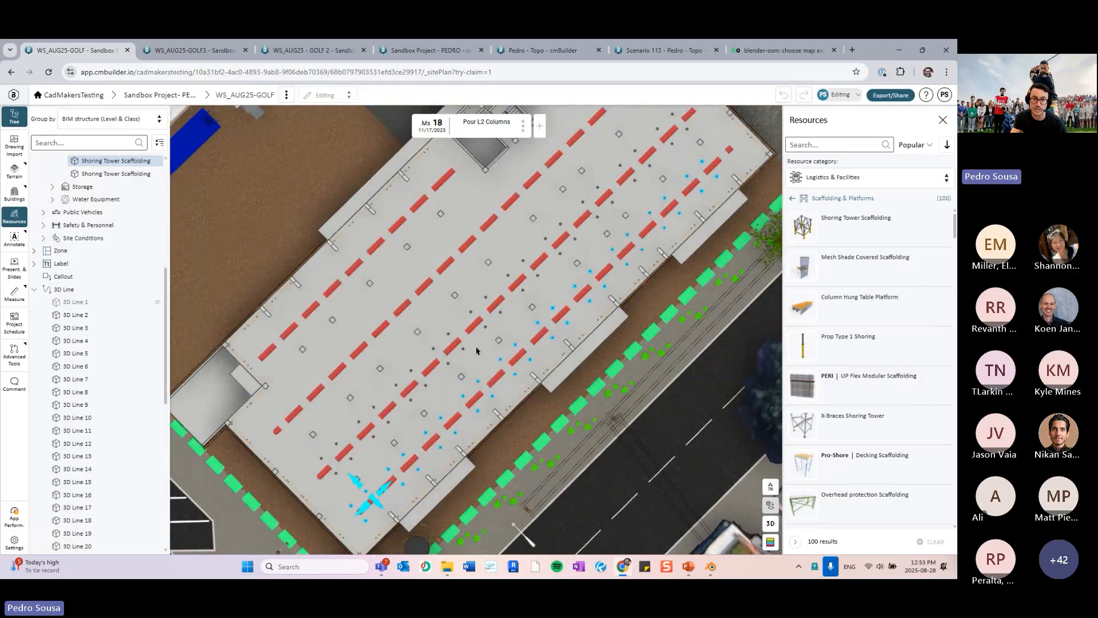
pyautogui.press('3')
pyautogui.scroll(5, 477, 349)
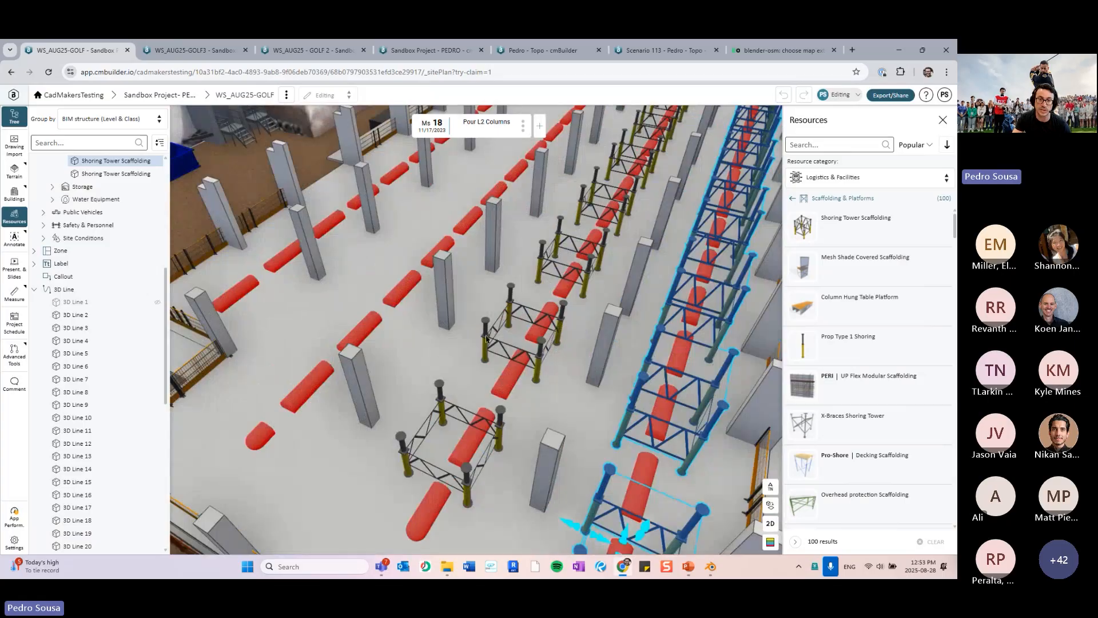
pyautogui.click(743, 238)
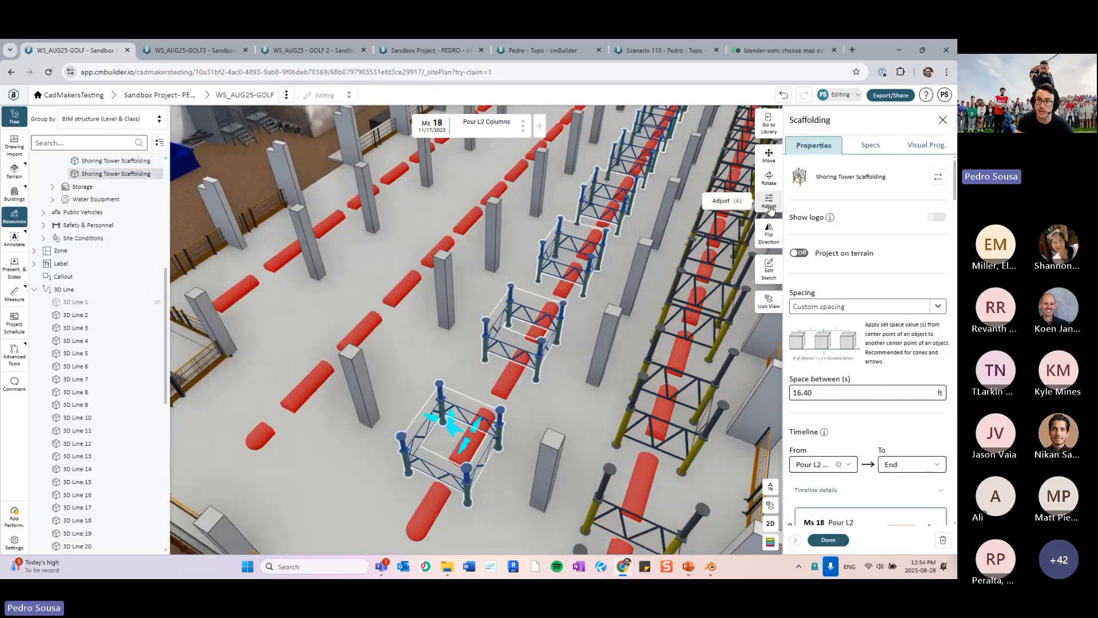
pyautogui.click(770, 274)
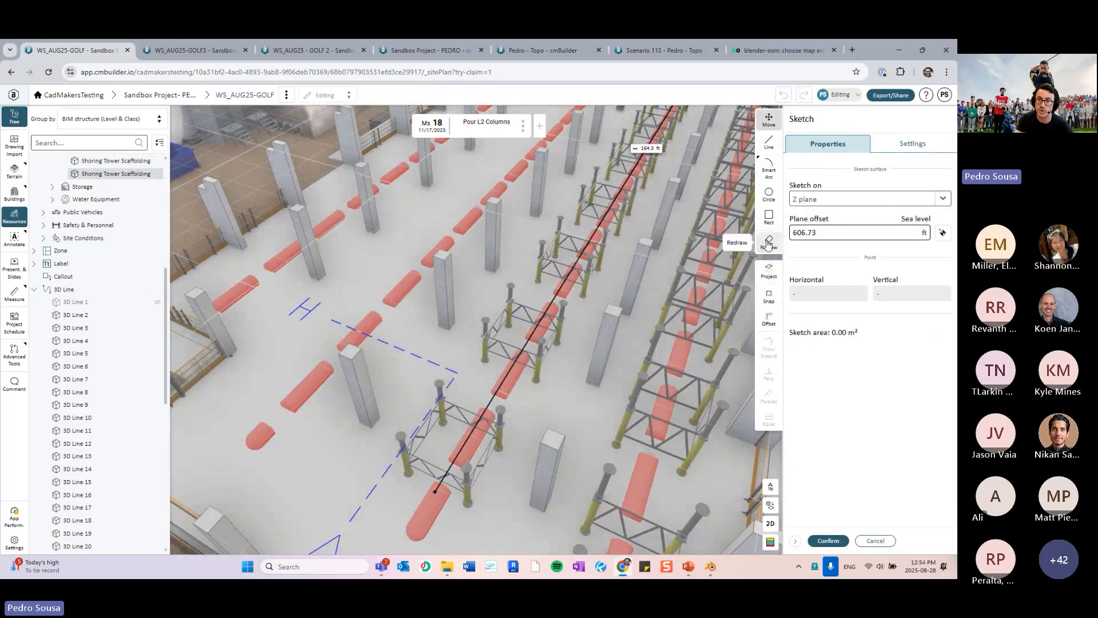
pyautogui.click(769, 270)
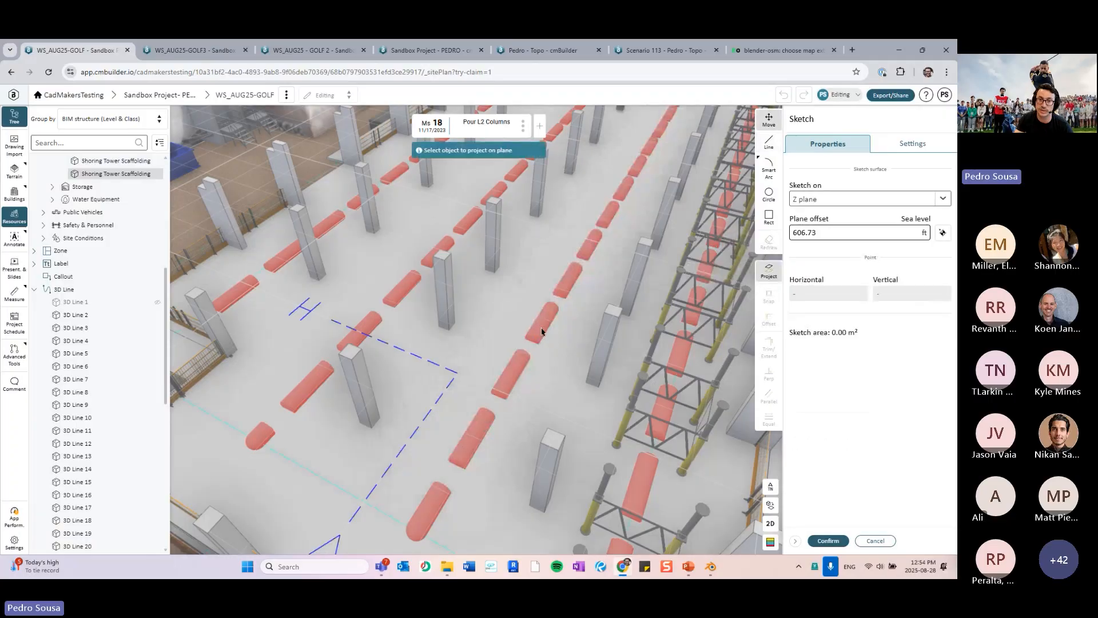
# Project the second dashed line from the street into the cleared sketch, remove the stray projected line, and confirm
pyautogui.scroll(-5, 542, 332)
pyautogui.click(537, 336)
pyautogui.click(578, 347)
pyautogui.click(460, 283)
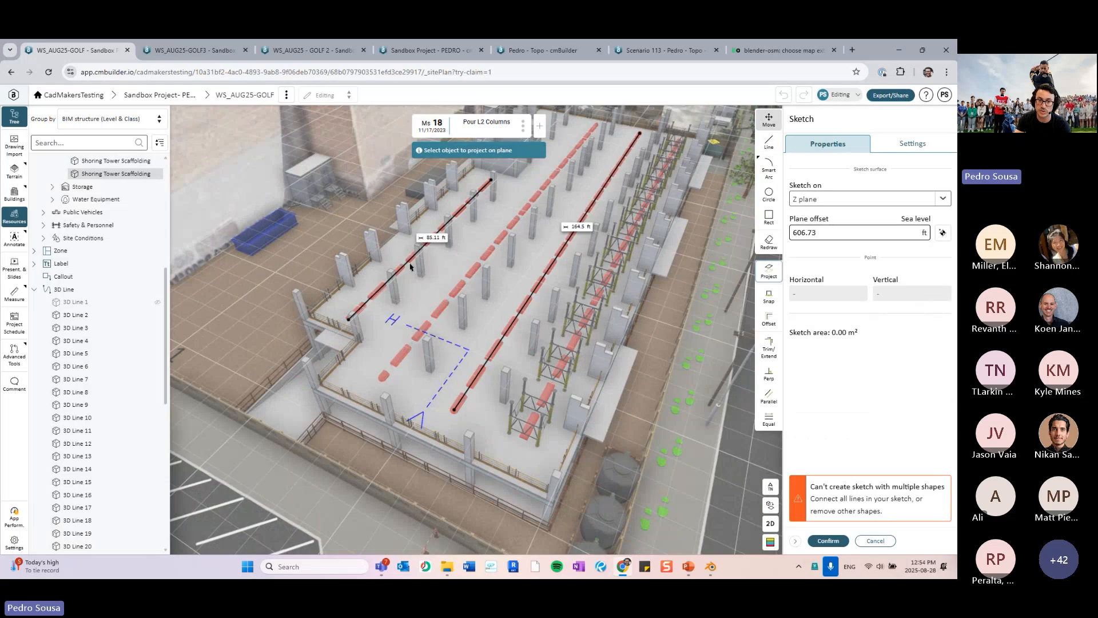
pyautogui.click(410, 265)
pyautogui.click(828, 541)
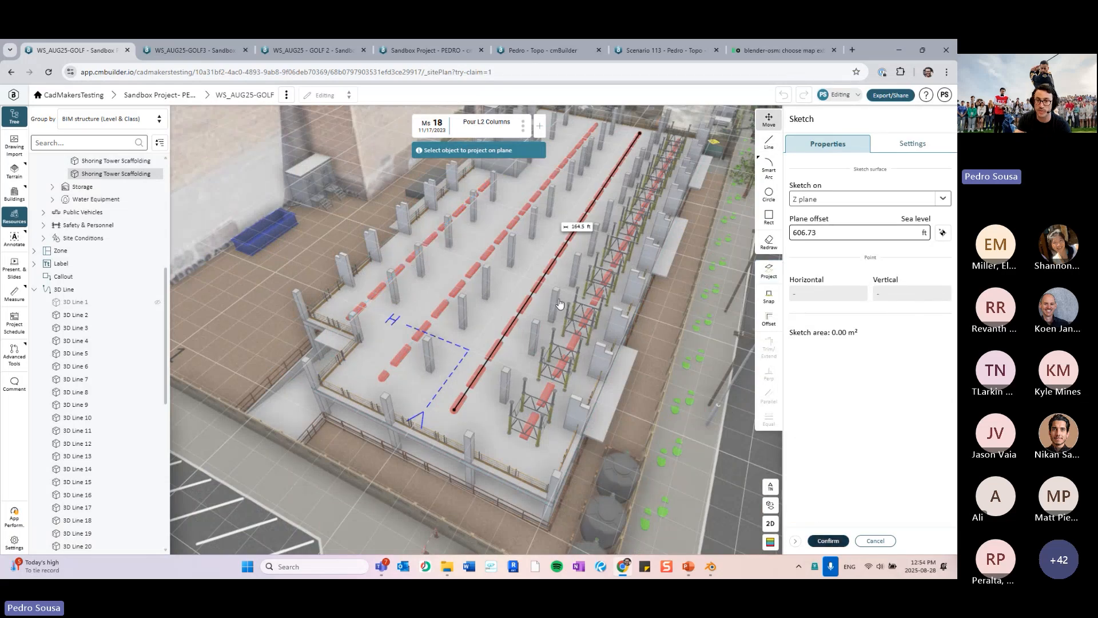
# Set the second tower row's height to about 12.14 ft, finish editing it, and close the resource library
pyautogui.click(769, 201)
pyautogui.moveTo(455, 373); pyautogui.dragTo(461, 355)
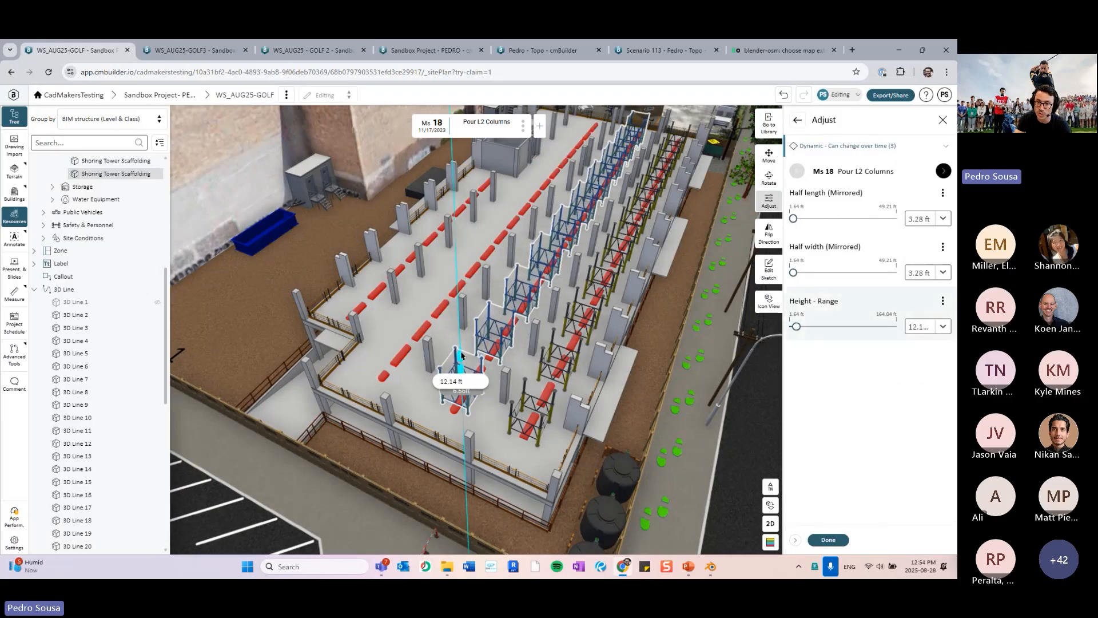
pyautogui.click(828, 540)
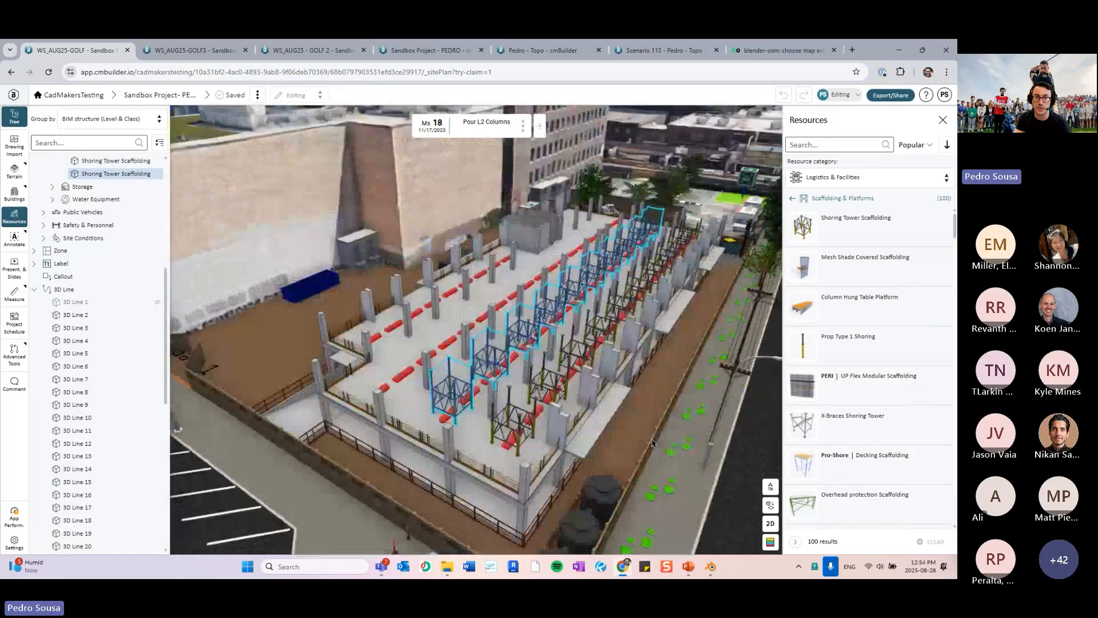
pyautogui.click(942, 121)
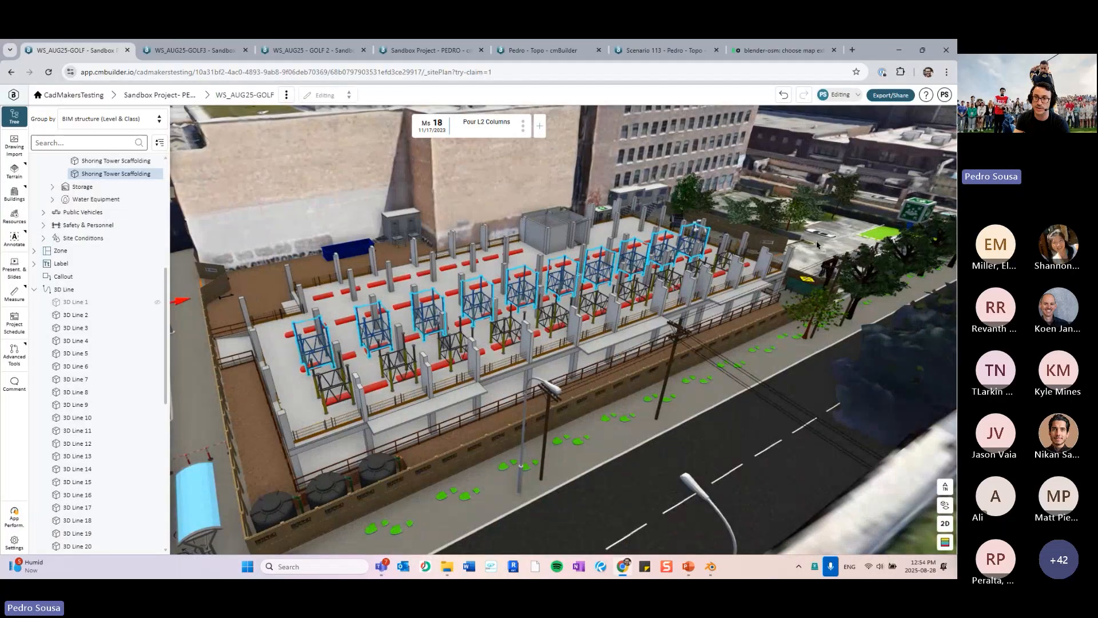
# Step through the milestones up to Pour L3 Columns and return to Tower Crane to check the shoring towers
pyautogui.press('Escape')
pyautogui.press('Right')
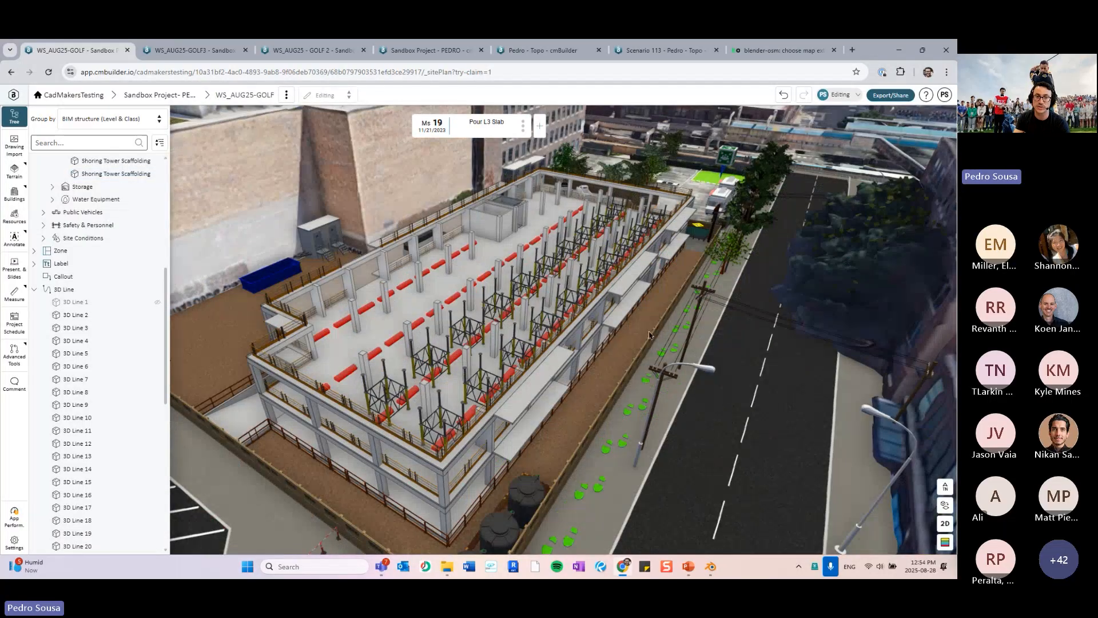
pyautogui.press('Right')
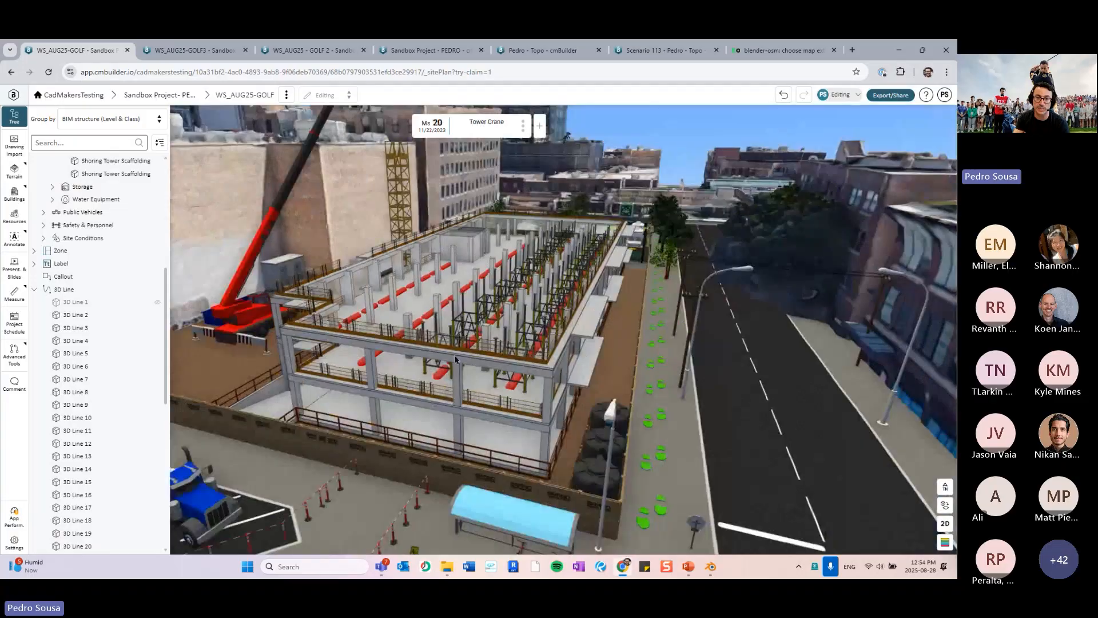
pyautogui.press('Right')
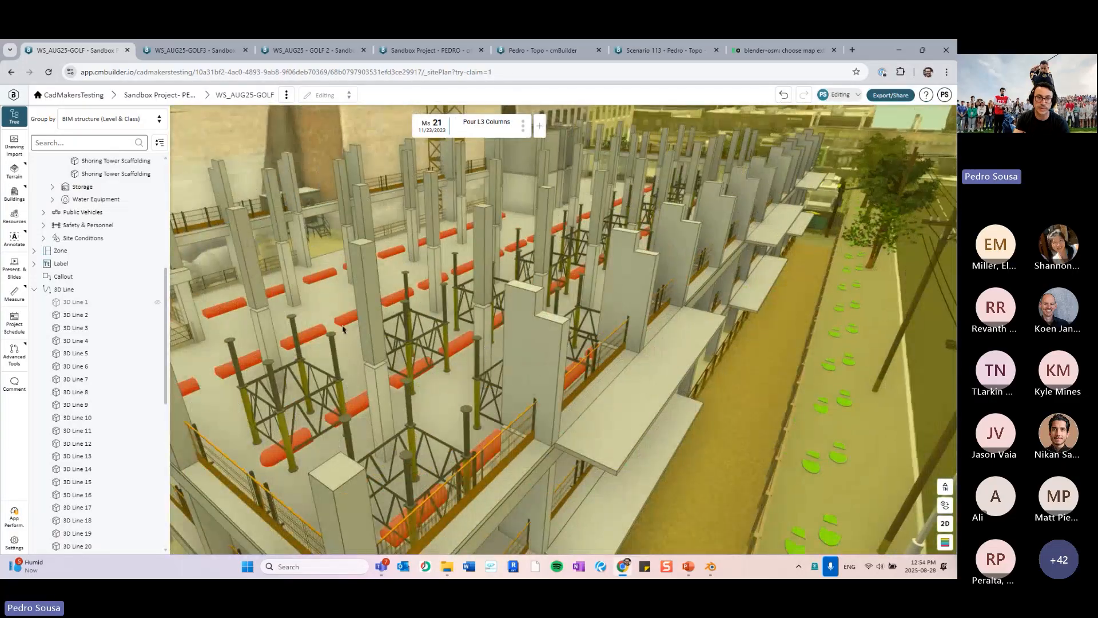
pyautogui.press('Left')
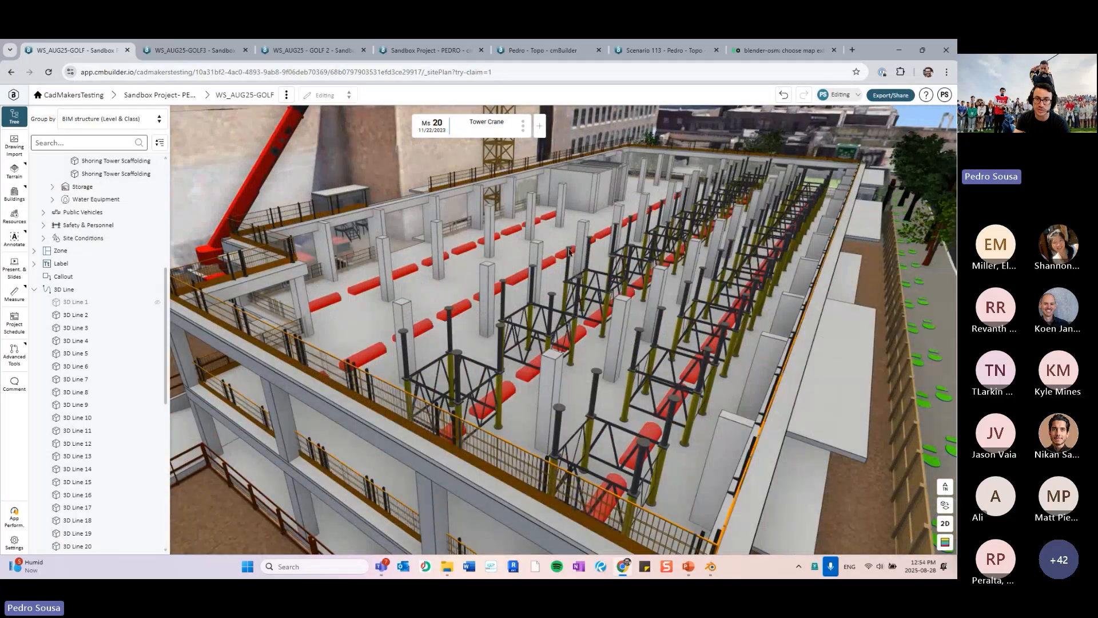
pyautogui.click(461, 278)
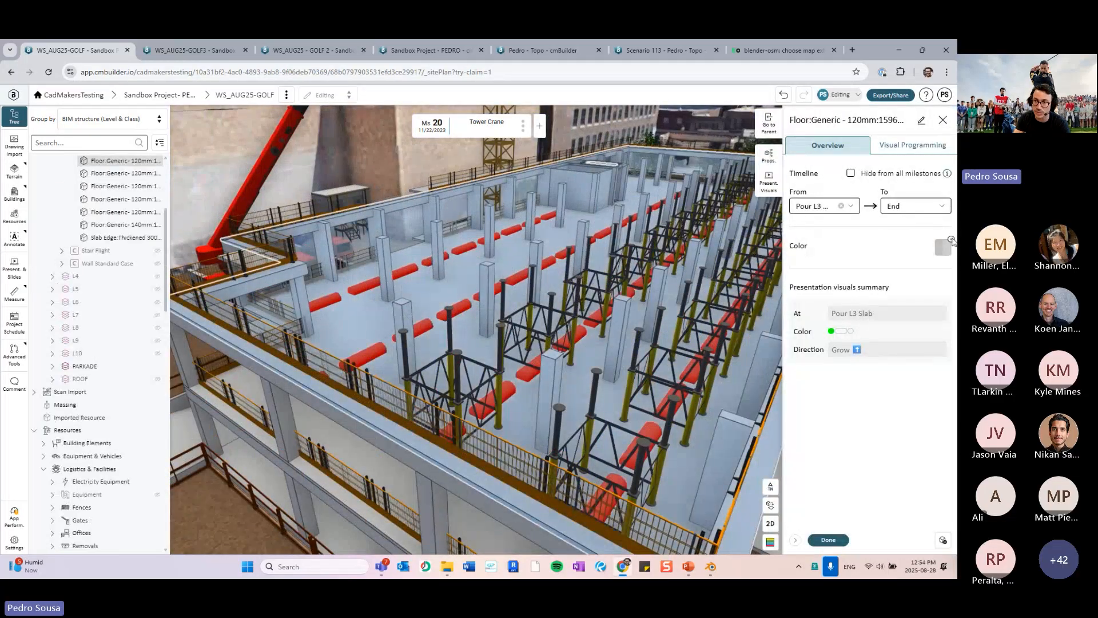
pyautogui.click(829, 539)
# Lower the second shoring tower row's height to 10.5 ft at the Tower Crane milestone and finish editing
pyautogui.moveTo(520, 398); pyautogui.dragTo(538, 305)
pyautogui.click(547, 297)
pyautogui.click(546, 297)
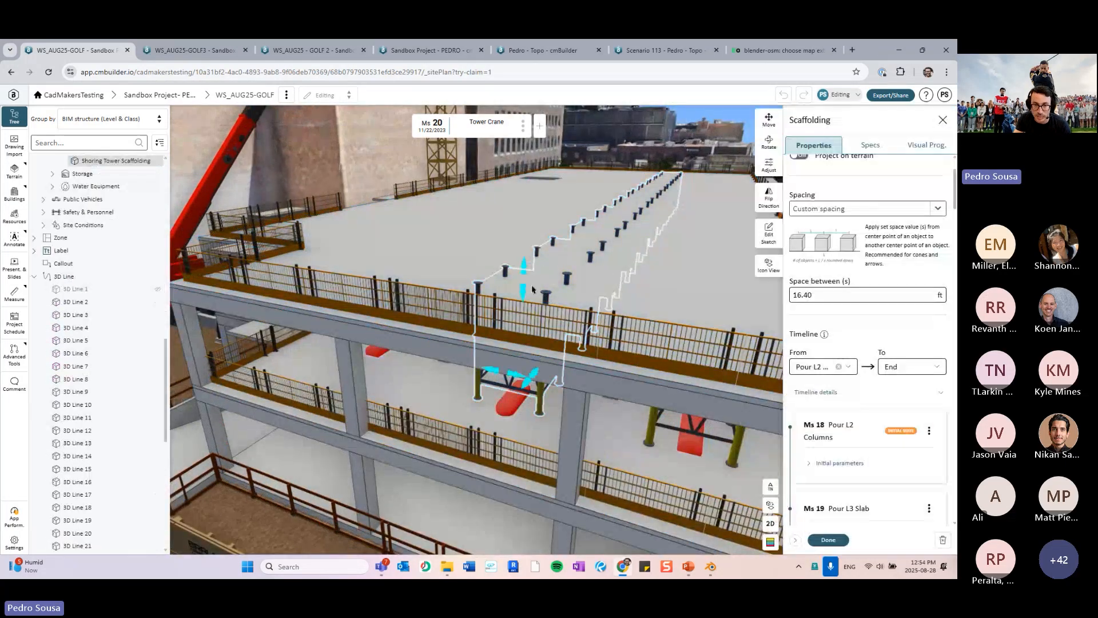
pyautogui.moveTo(526, 271); pyautogui.dragTo(528, 288)
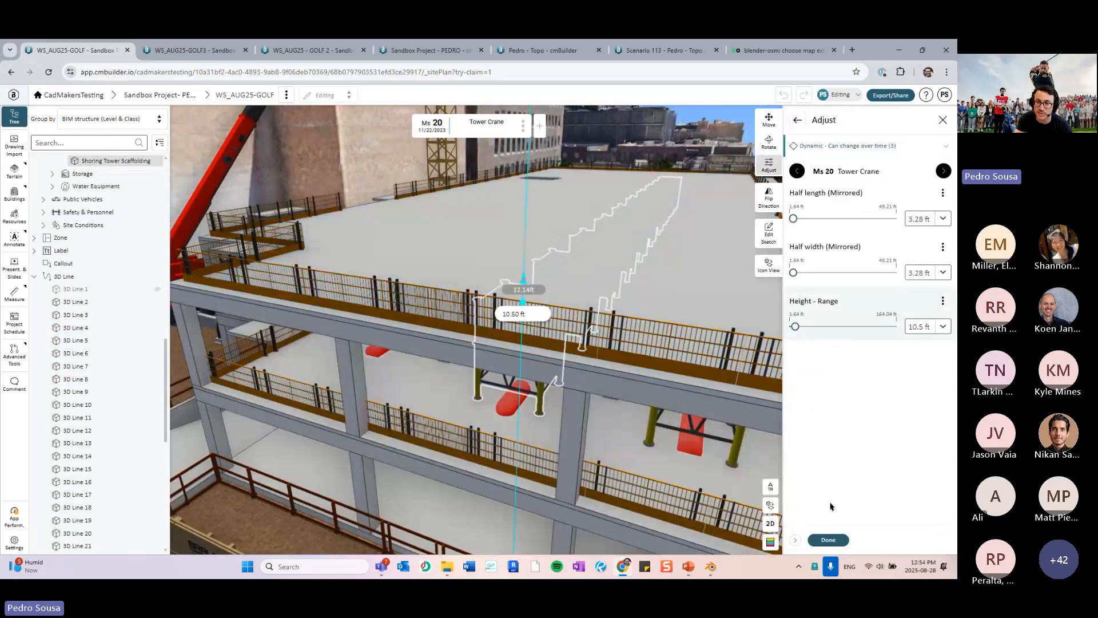
pyautogui.click(829, 539)
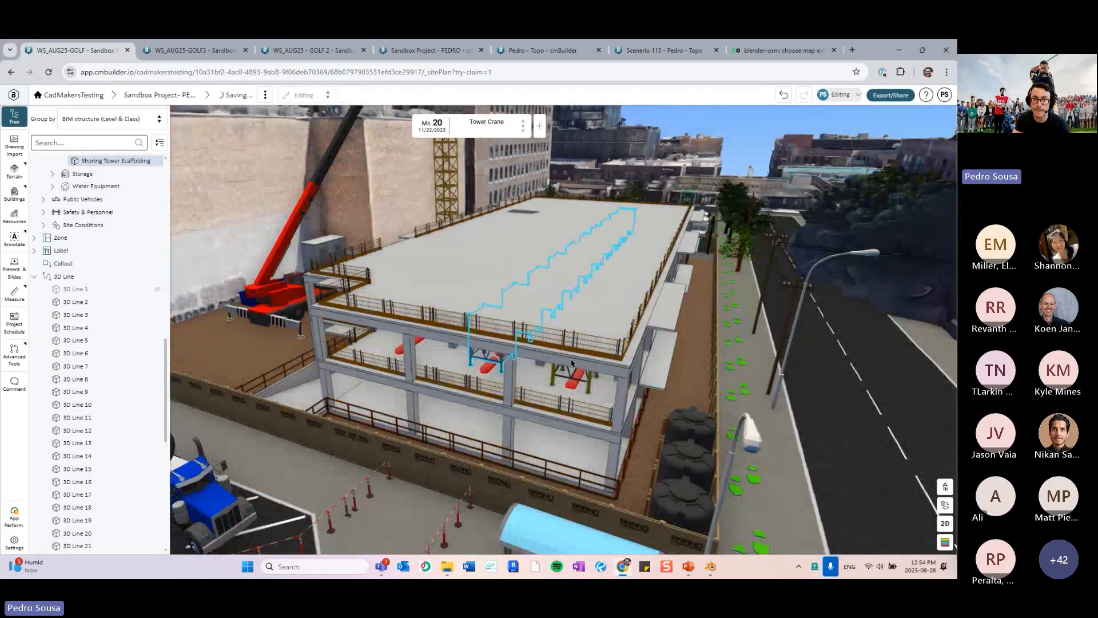
# Advance the timeline from Tower Crane to the Pour L5 Columns milestone
pyautogui.moveTo(557, 343); pyautogui.dragTo(553, 372)
pyautogui.moveTo(550, 120)
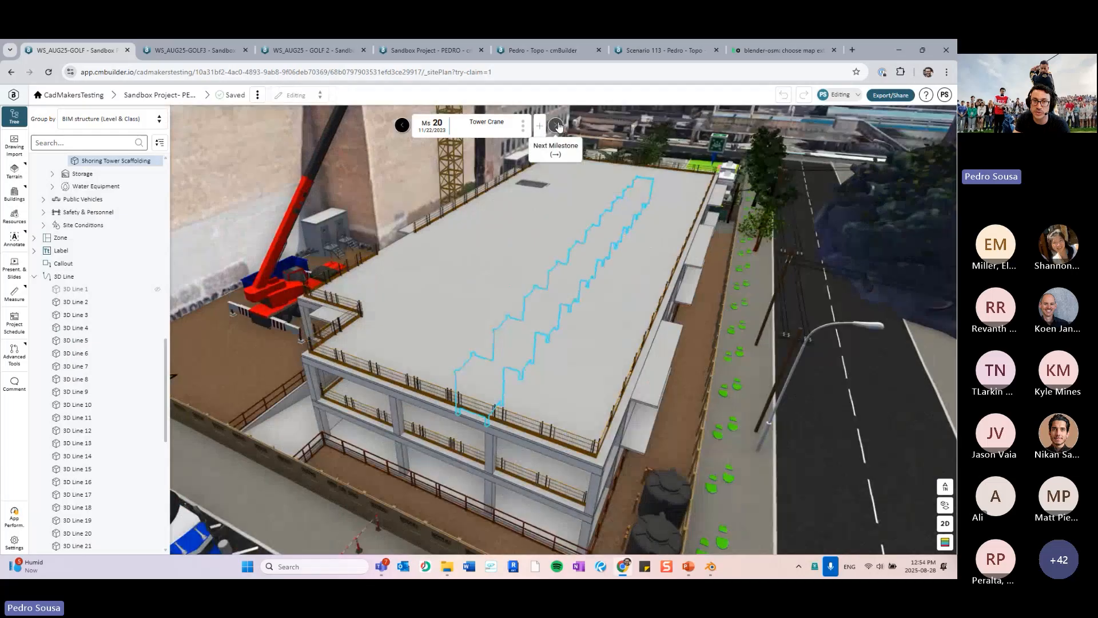
pyautogui.click(556, 126)
pyautogui.click(557, 126)
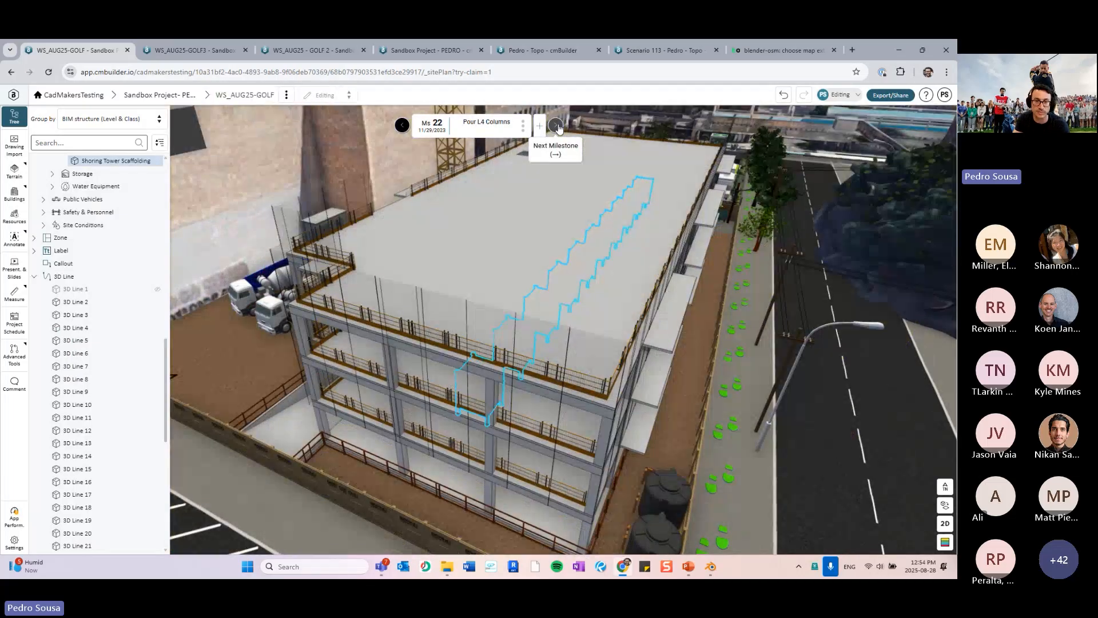
pyautogui.click(558, 126)
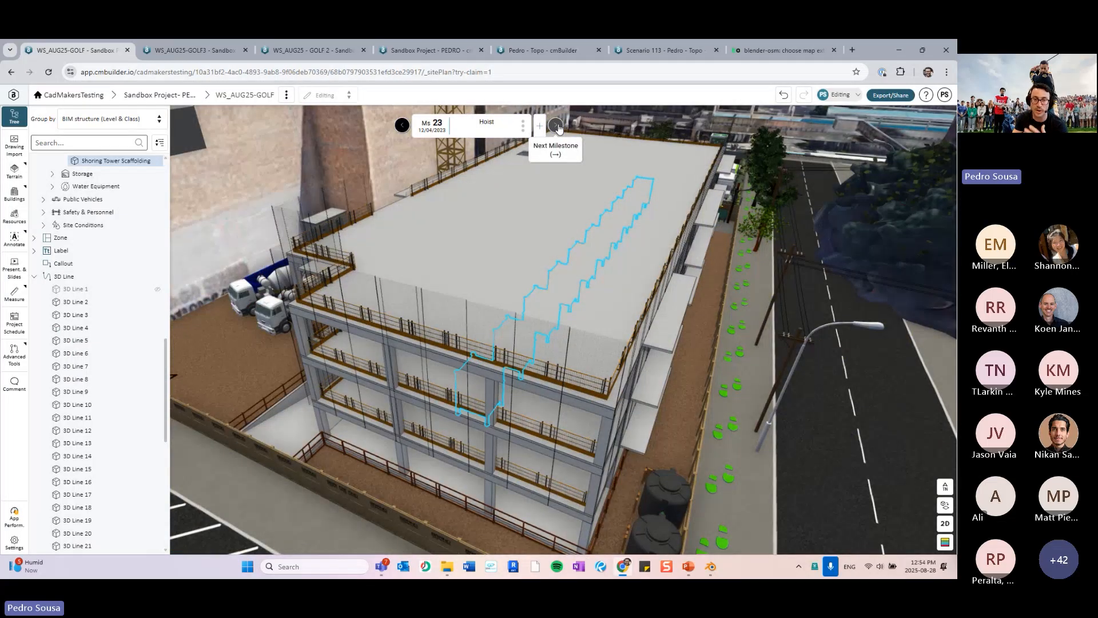
pyautogui.scroll(-4, 570, 337)
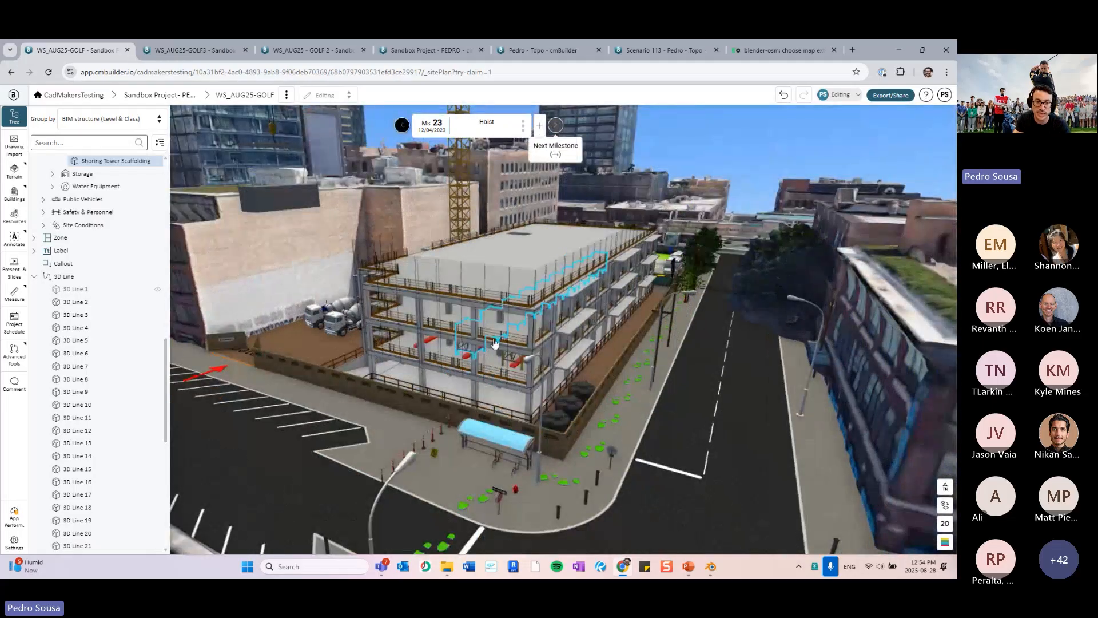
pyautogui.click(558, 126)
pyautogui.scroll(3, 487, 348)
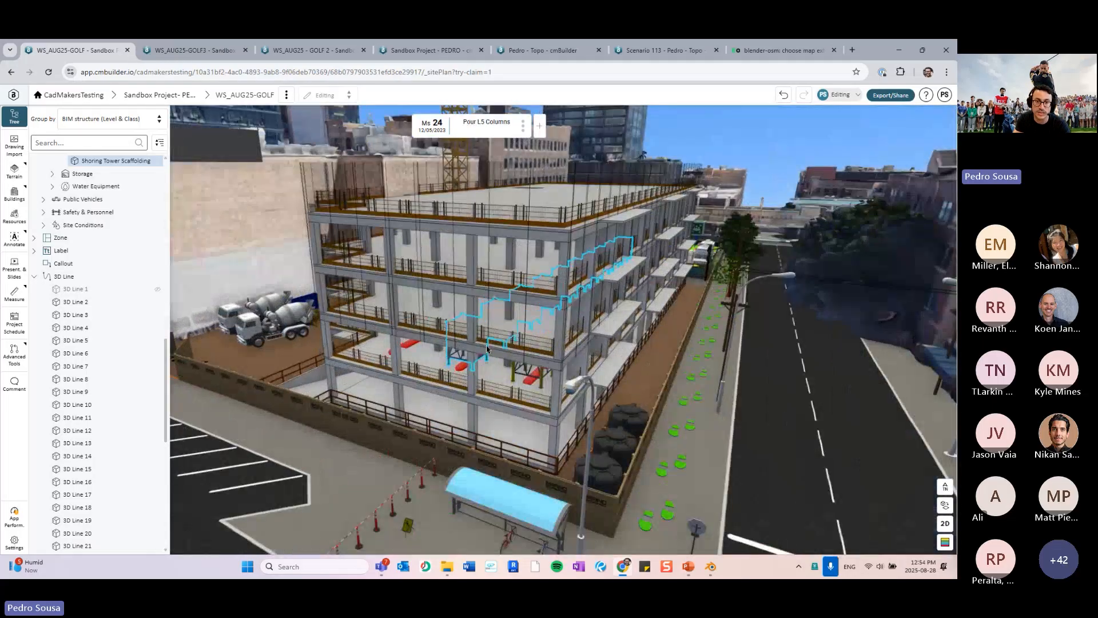
# Set the second shoring tower row's positioning to Dynamic, raise it to the floor just below the top slab, and finish editing
pyautogui.rightClick(488, 341)
pyautogui.click(479, 334)
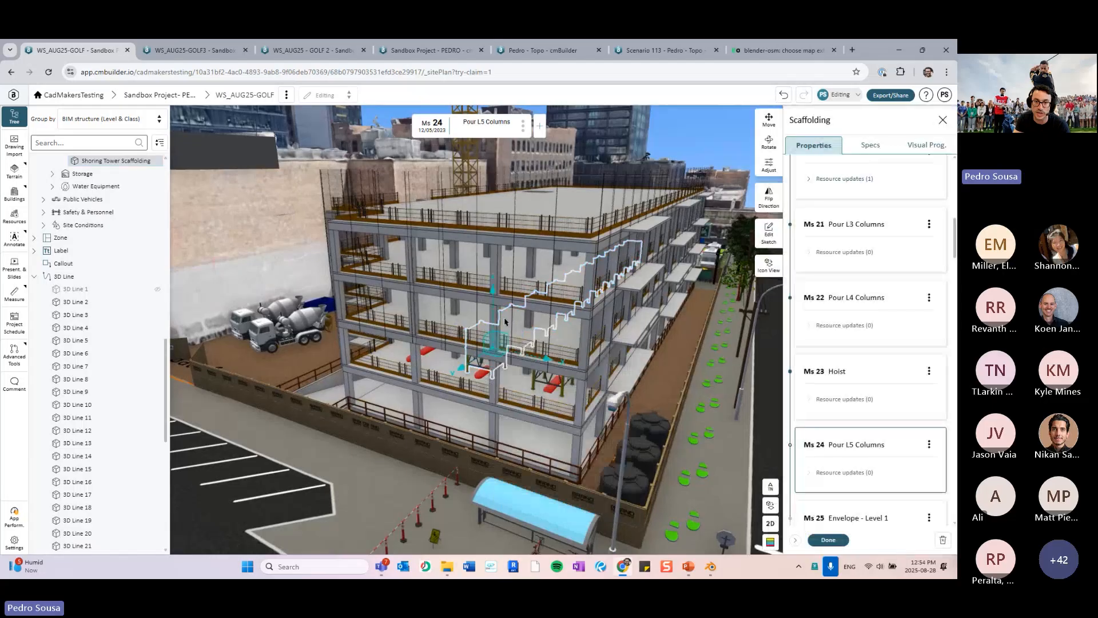
pyautogui.click(773, 126)
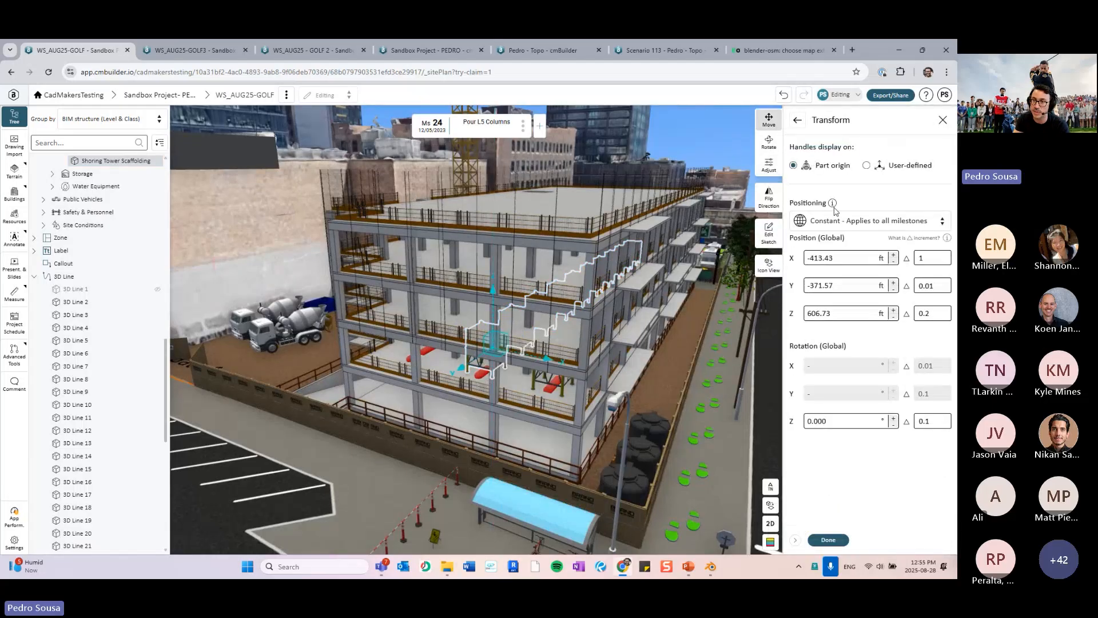
pyautogui.click(822, 223)
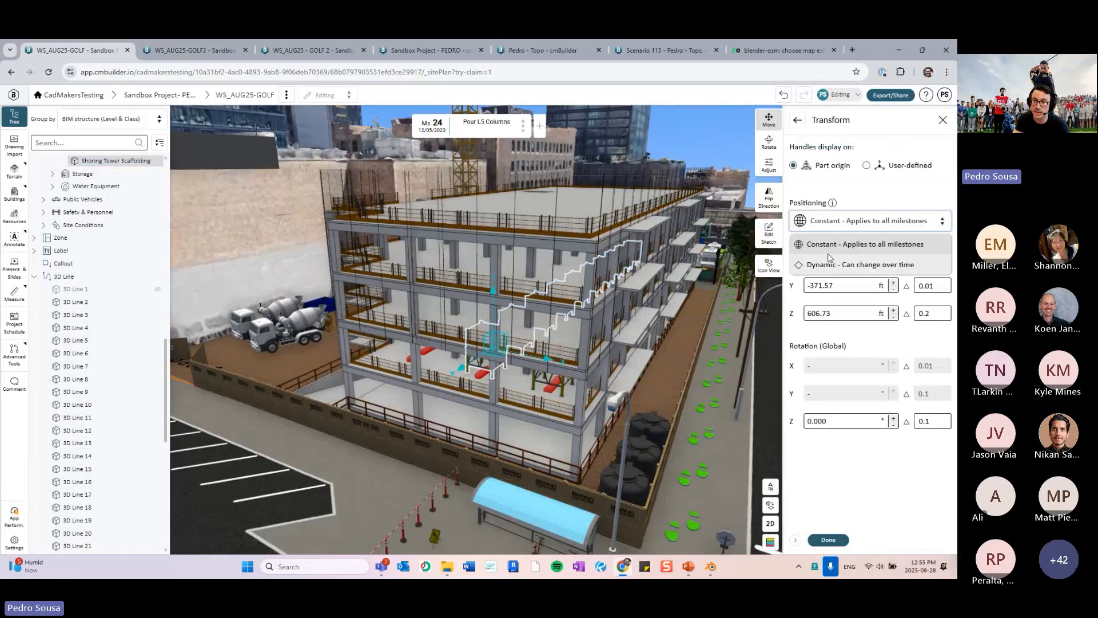
pyautogui.click(830, 254)
pyautogui.moveTo(495, 306); pyautogui.dragTo(506, 222)
pyautogui.click(830, 540)
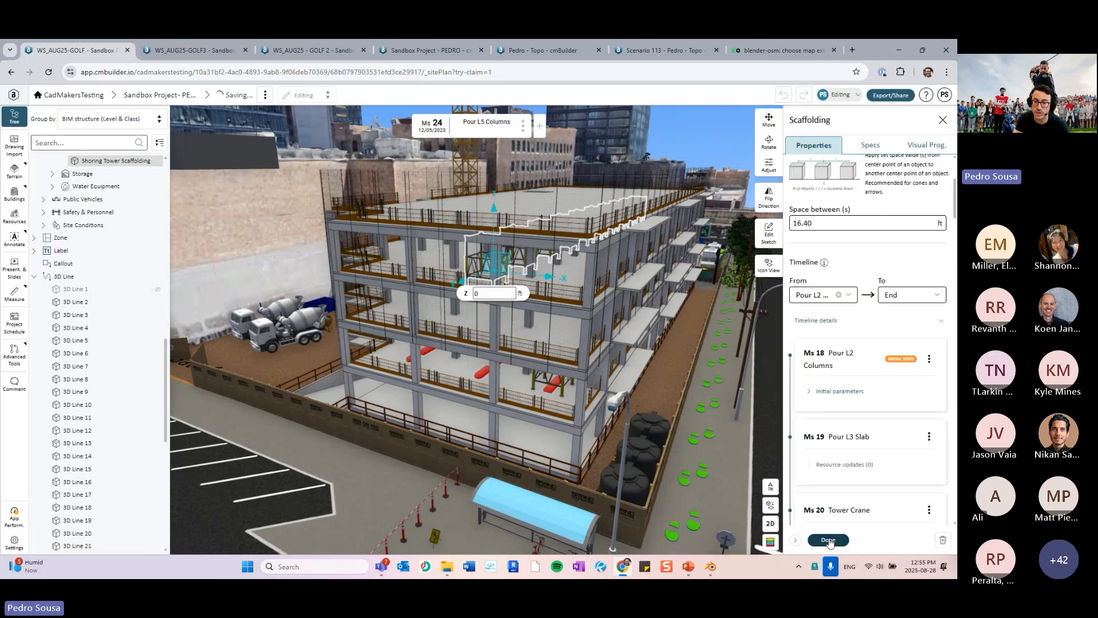
# Deselect the tower row and inspect its raised position in the building around the Pour L5 Columns milestone
pyautogui.press('Escape')
pyautogui.moveTo(529, 353); pyautogui.dragTo(521, 384)
pyautogui.scroll(3, 521, 384)
pyautogui.click(403, 126)
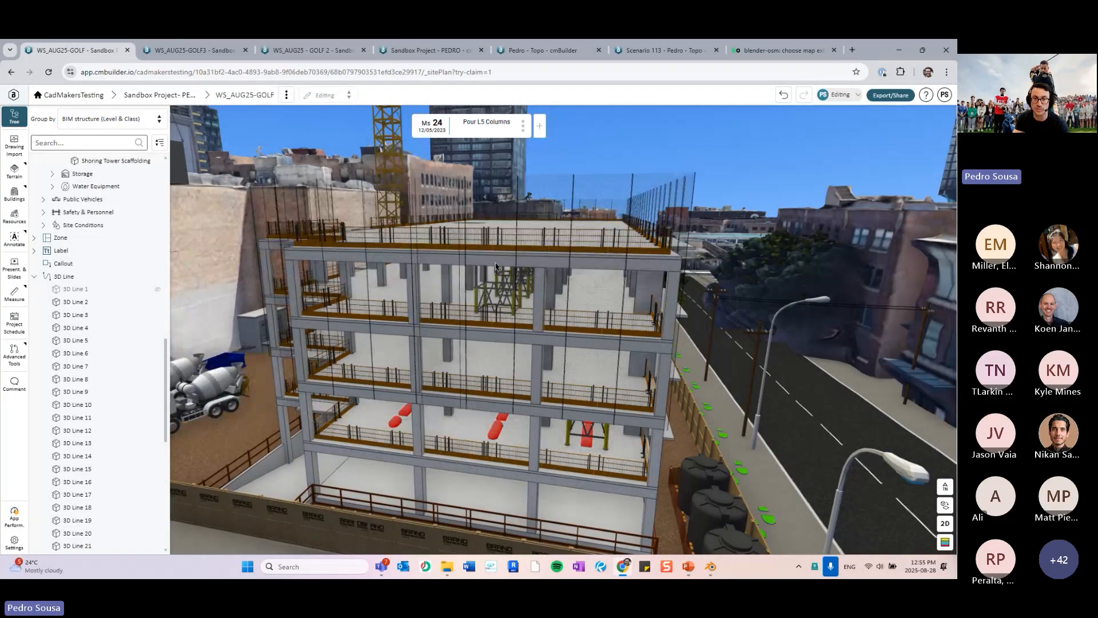
pyautogui.moveTo(617, 303)
pyautogui.mouseDown()
pyautogui.moveTo(538, 309)
pyautogui.moveTo(616, 338)
pyautogui.moveTo(589, 297)
pyautogui.moveTo(598, 310)
pyautogui.moveTo(618, 309)
pyautogui.mouseUp()
pyautogui.scroll(-3, 538, 309)
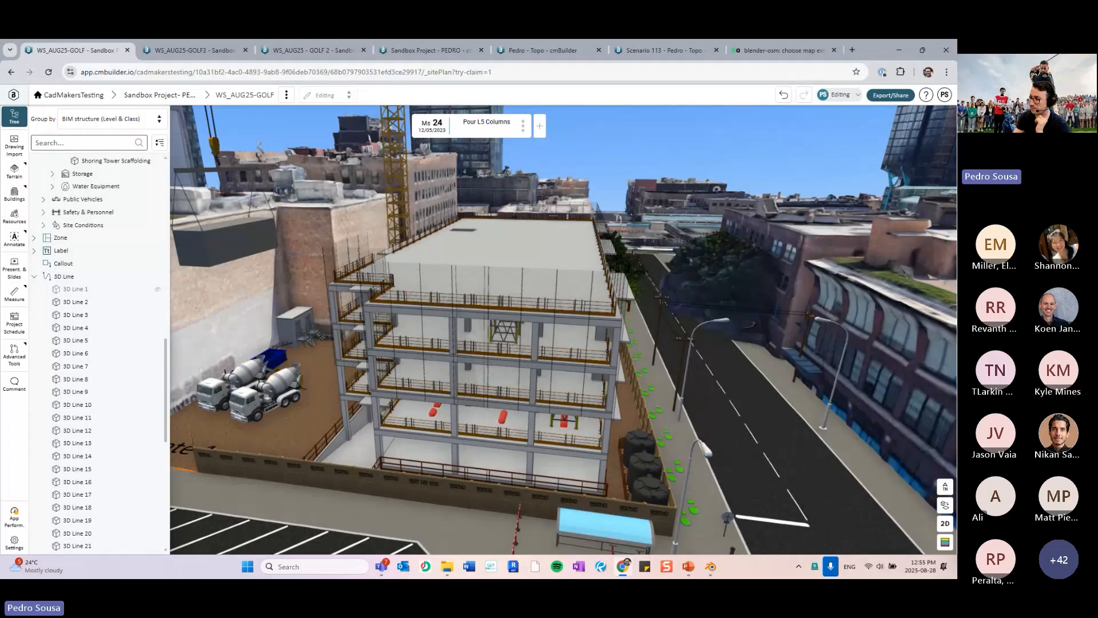
# Switch to the PowerPoint workshop deck and show the Tips and Tricks slide on schedules and coordinate systems
pyautogui.hotkey('alt', 'Tab')
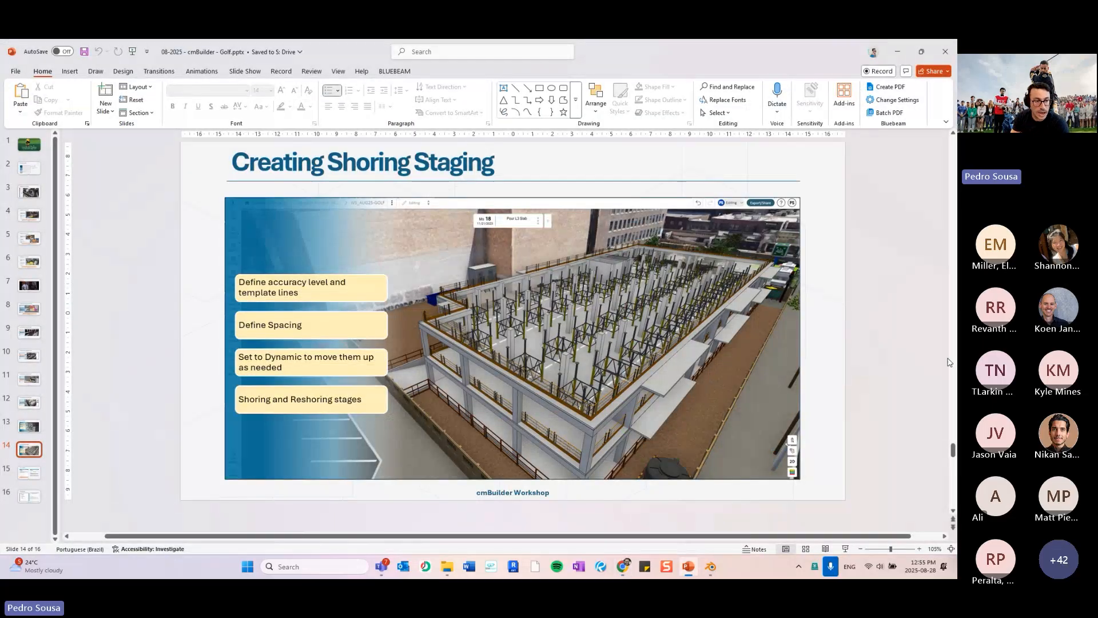
pyautogui.click(31, 477)
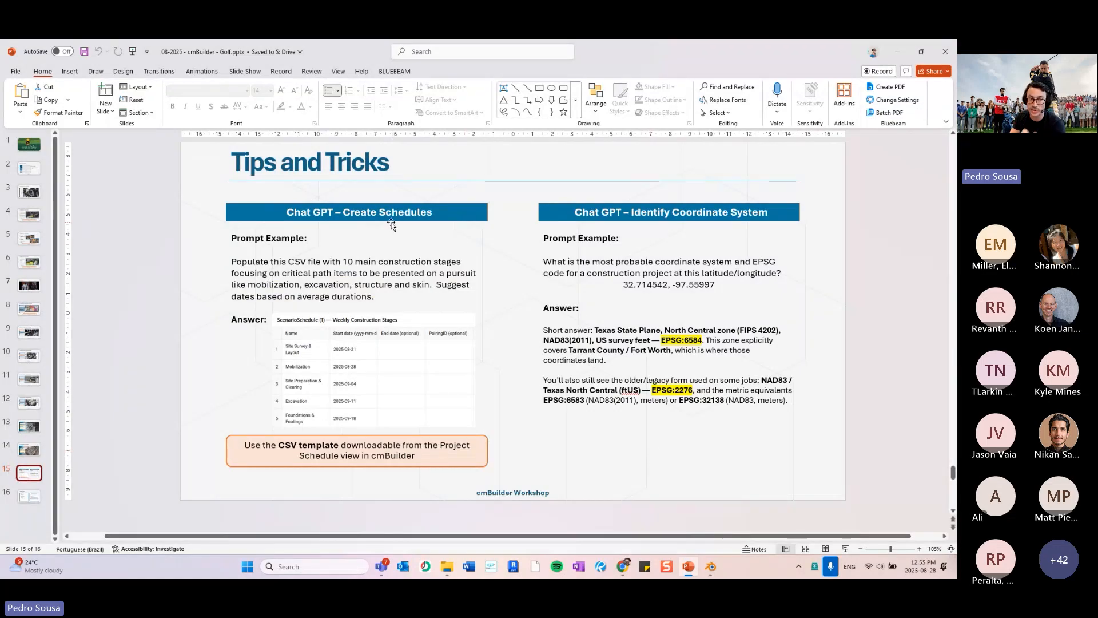
pyautogui.click(505, 253)
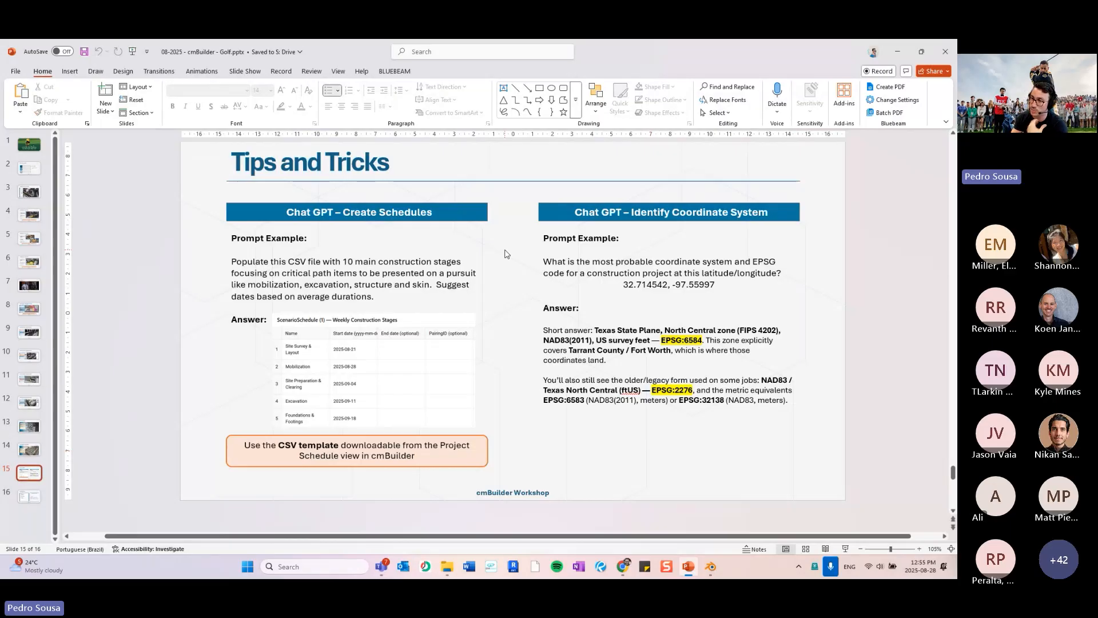